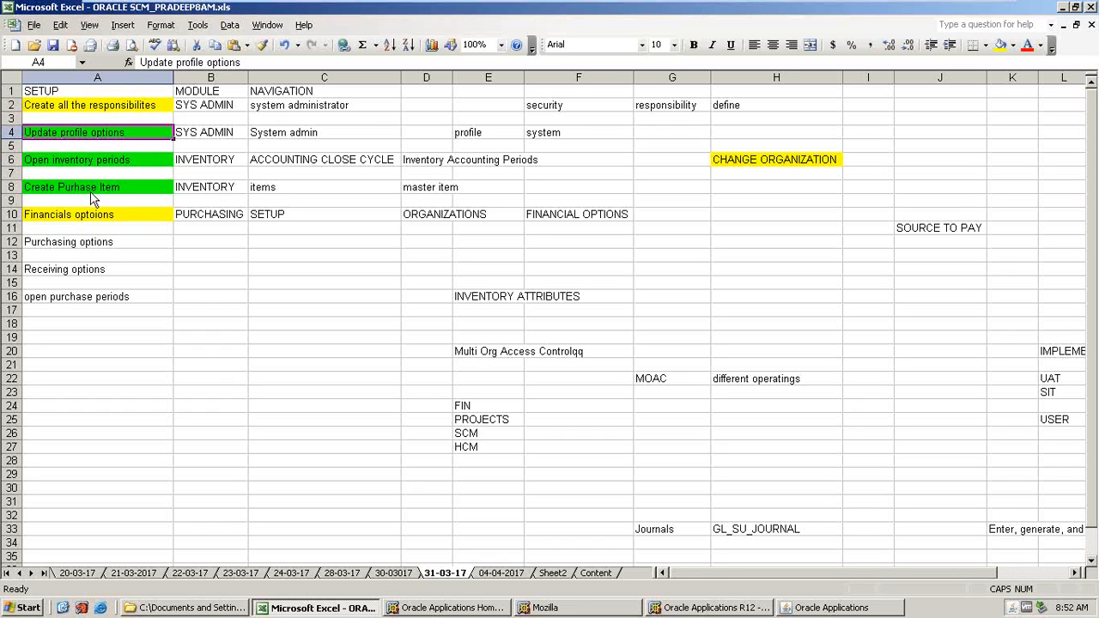
click(818, 610)
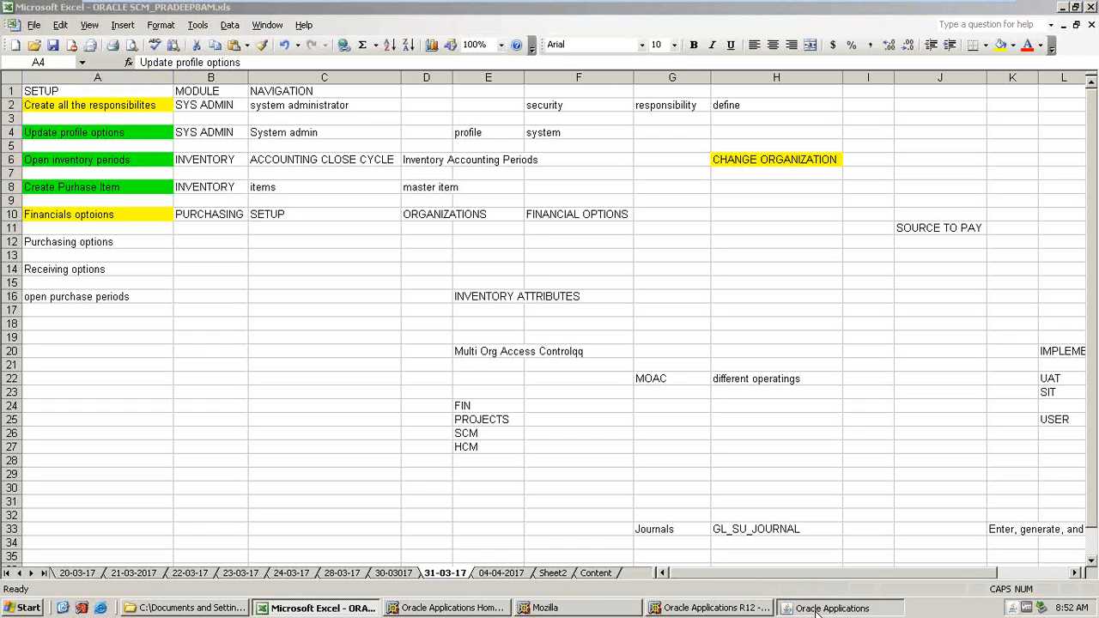
click(818, 610)
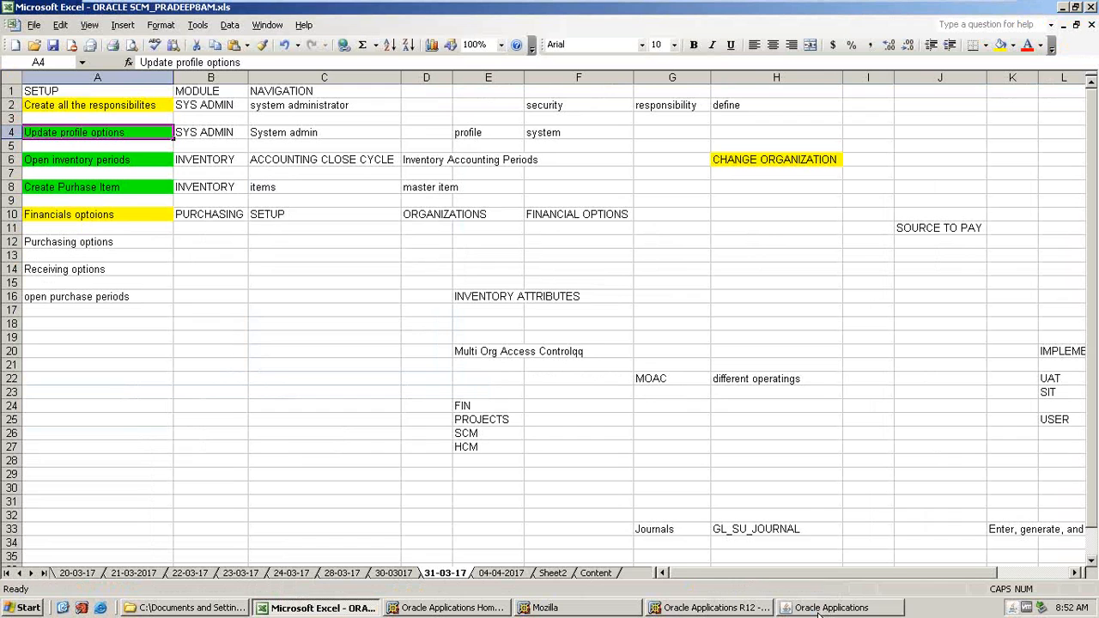
click(401, 575)
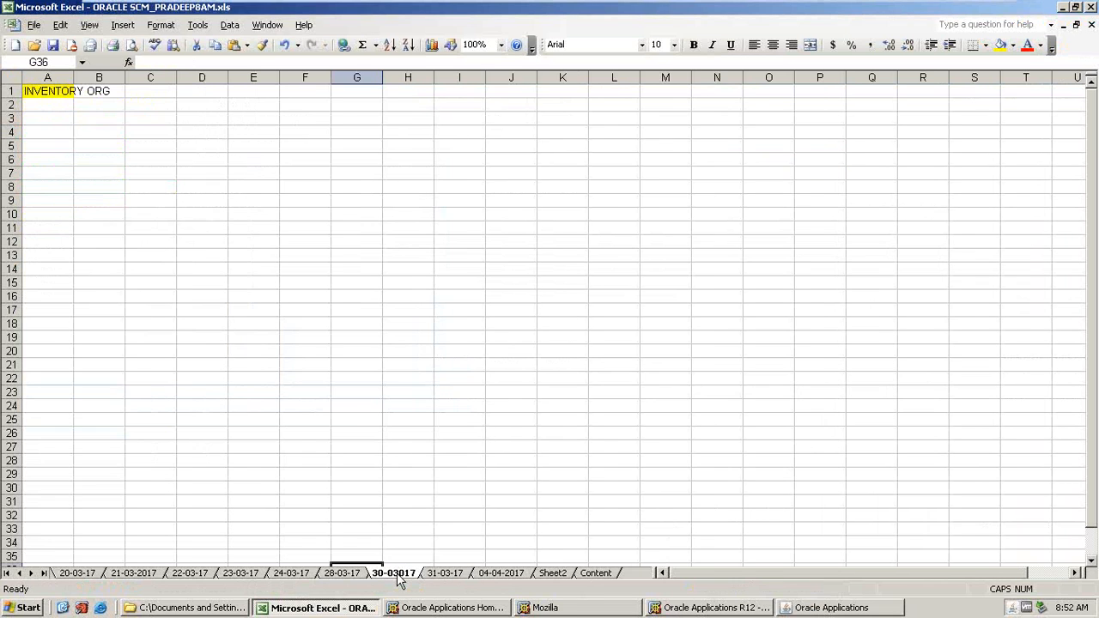
click(446, 575)
Switch to Oracle Applications and change the responsibility to AMAT_INV.
key(alt+Tab)
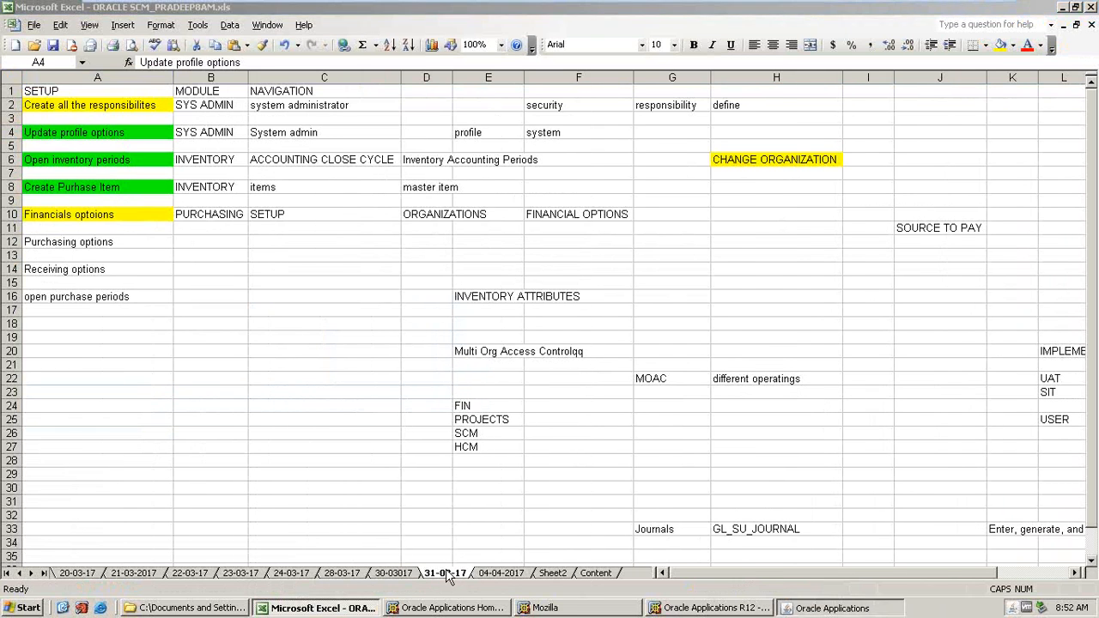
click(134, 52)
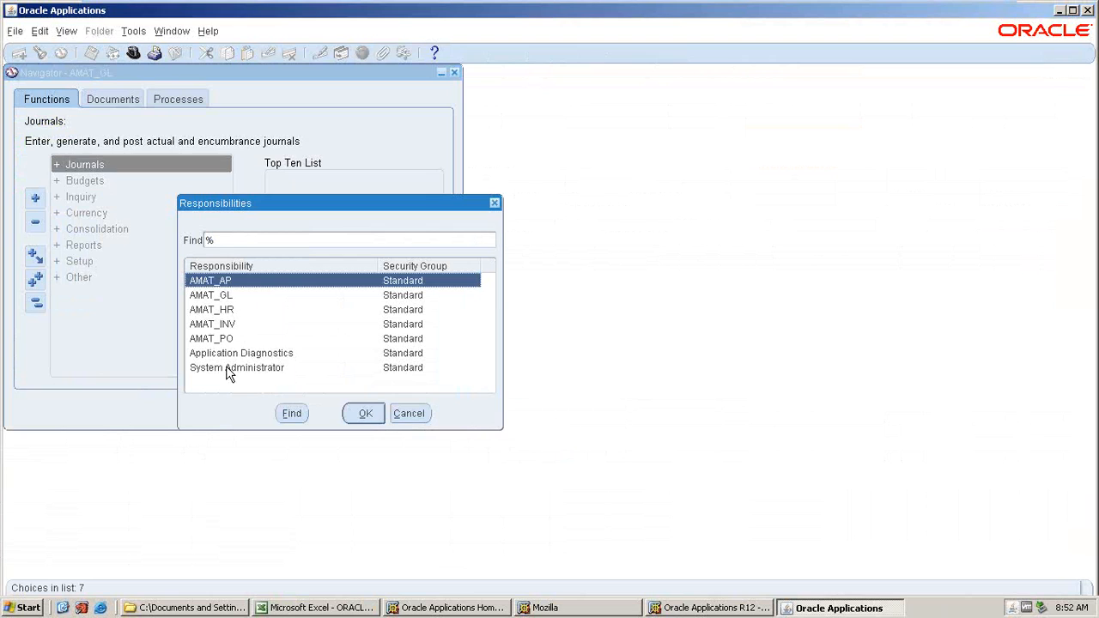
click(228, 369)
click(219, 325)
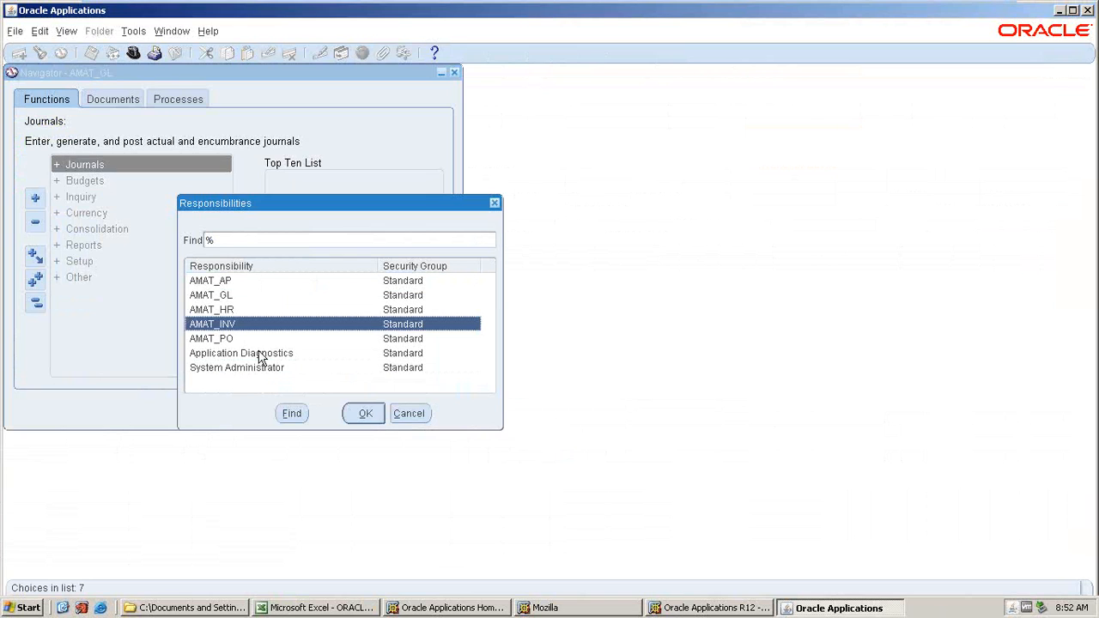
key(Return)
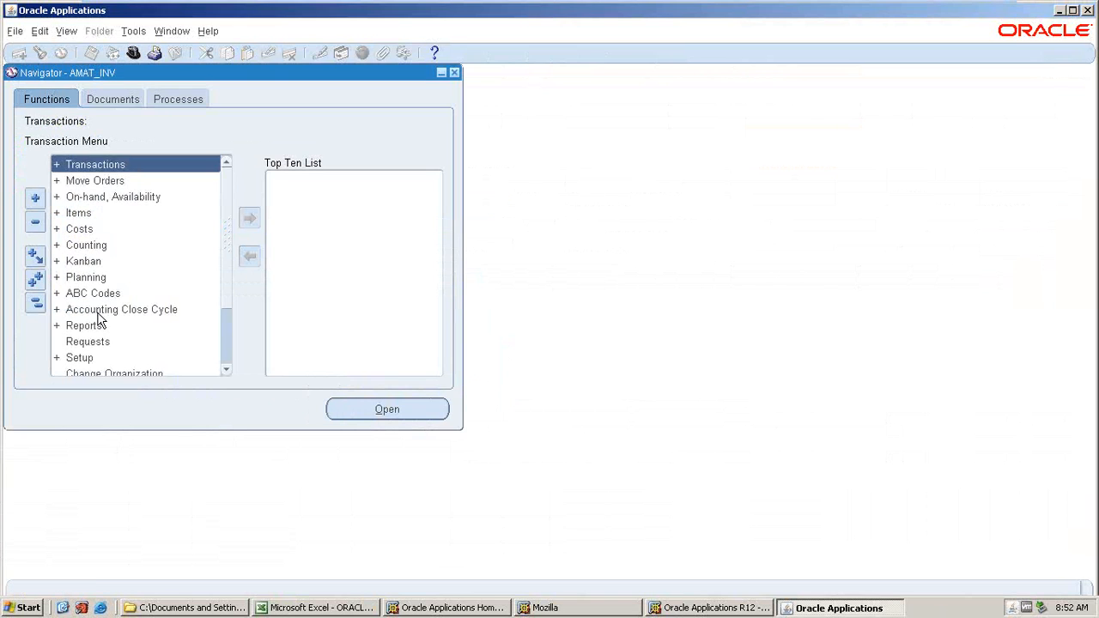
Open the AMAT_AKT_INV_ORG organization definition under Setup Organizations for review, then close it.
double_click(82, 357)
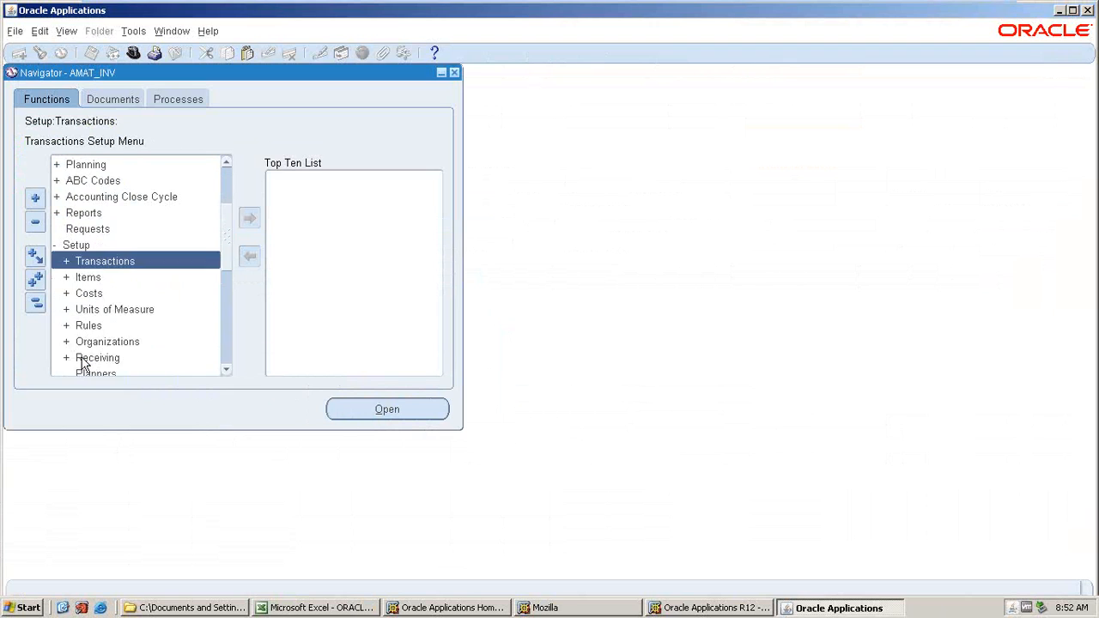
double_click(83, 343)
double_click(82, 358)
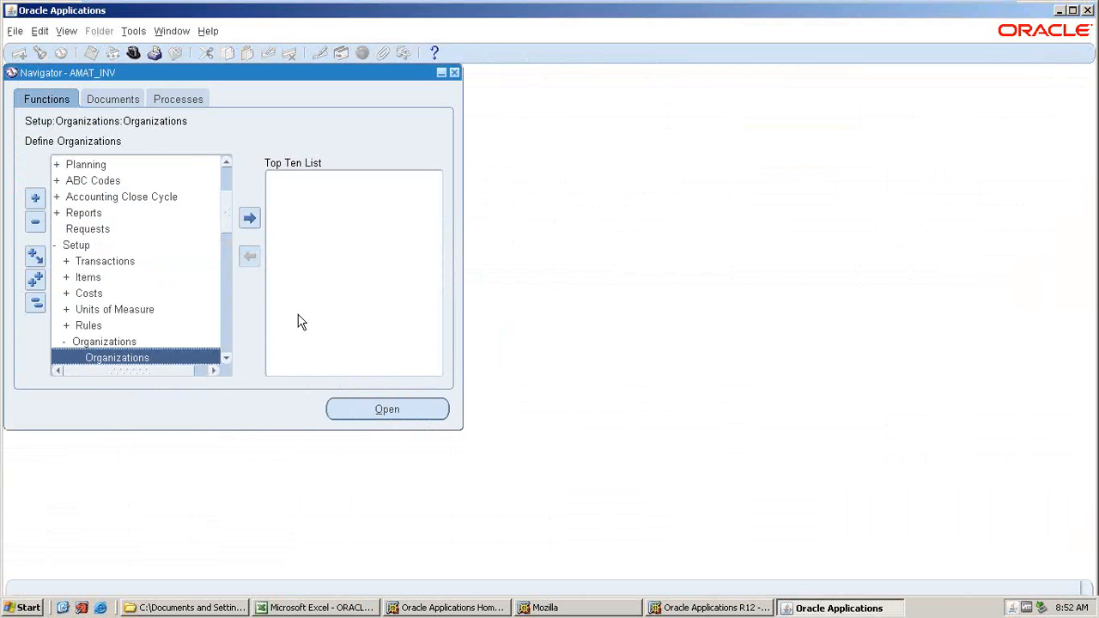
text(AMAT)
key(Tab)
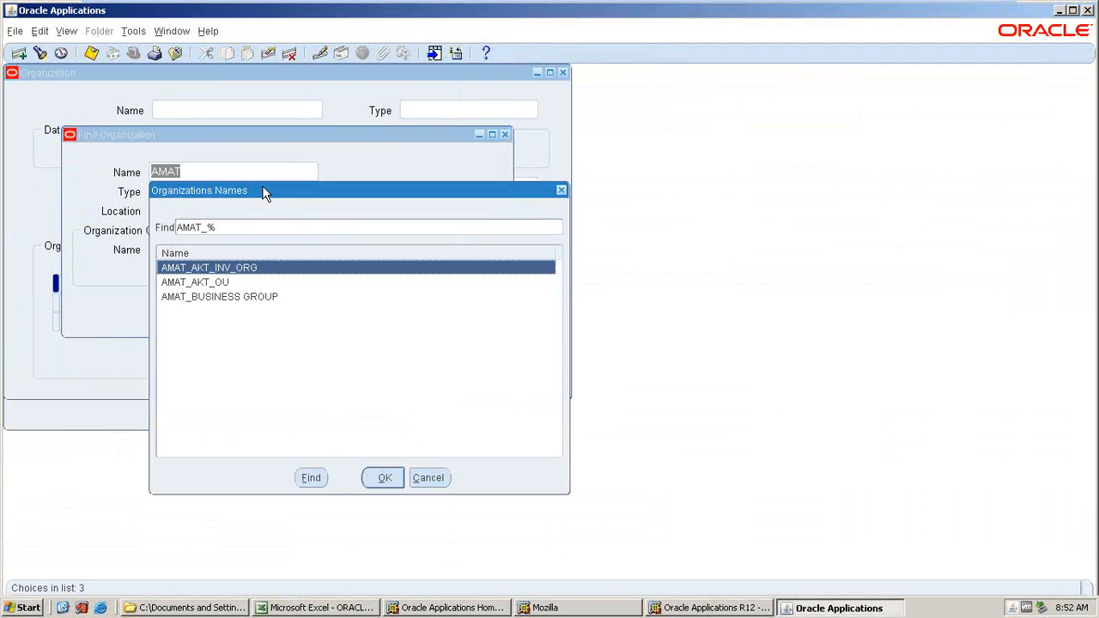
click(383, 478)
key(Return)
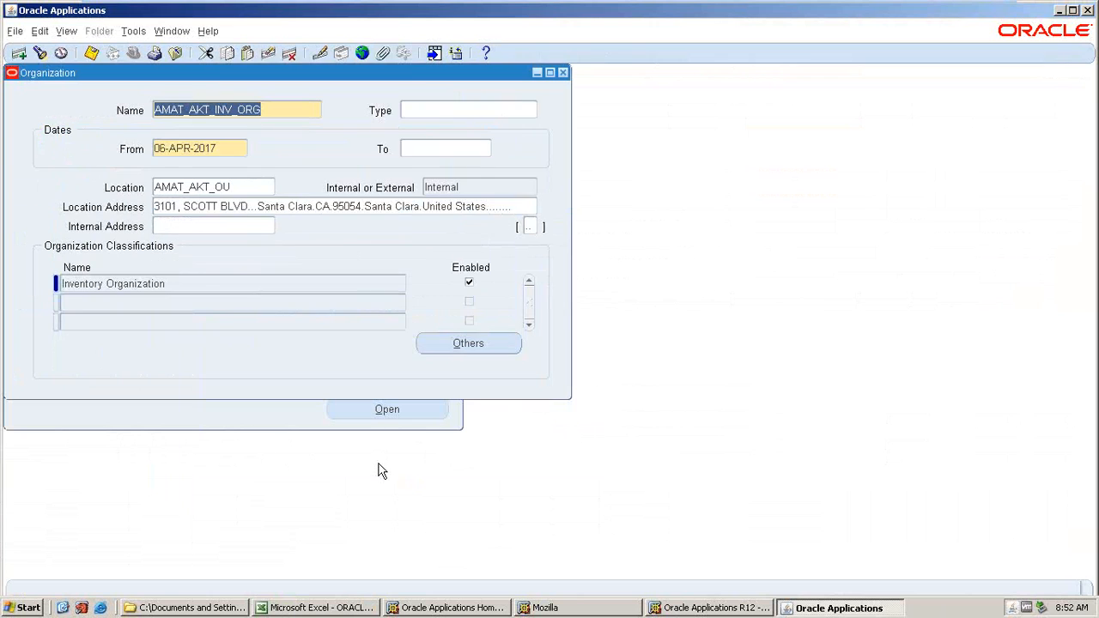
click(563, 71)
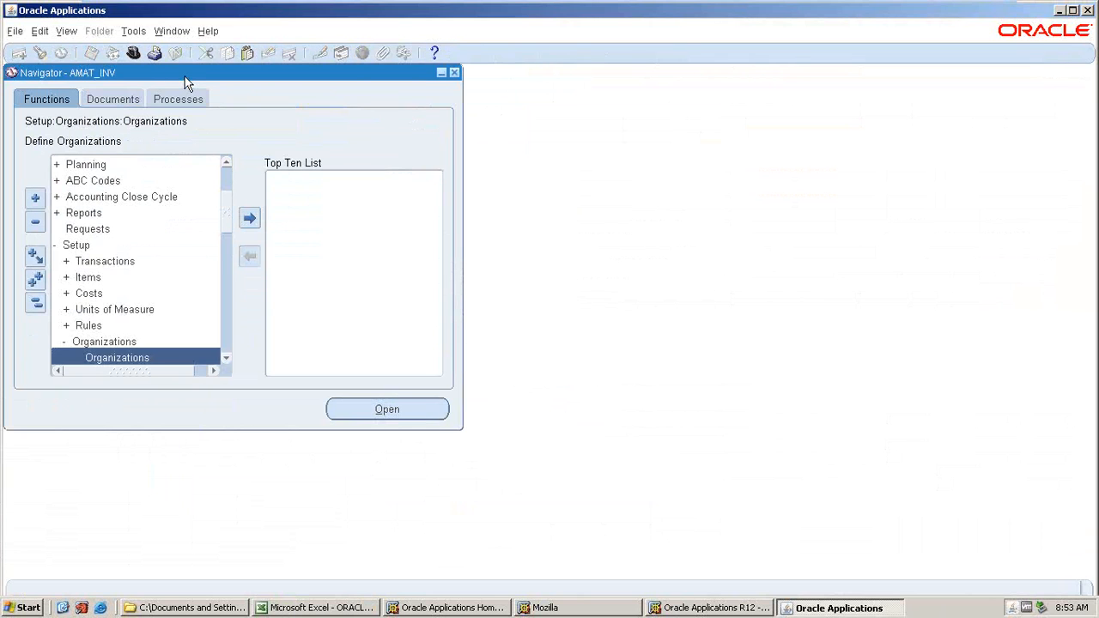
Switch to the System Administrator responsibility and open the System profile values form.
click(133, 53)
click(260, 368)
click(365, 413)
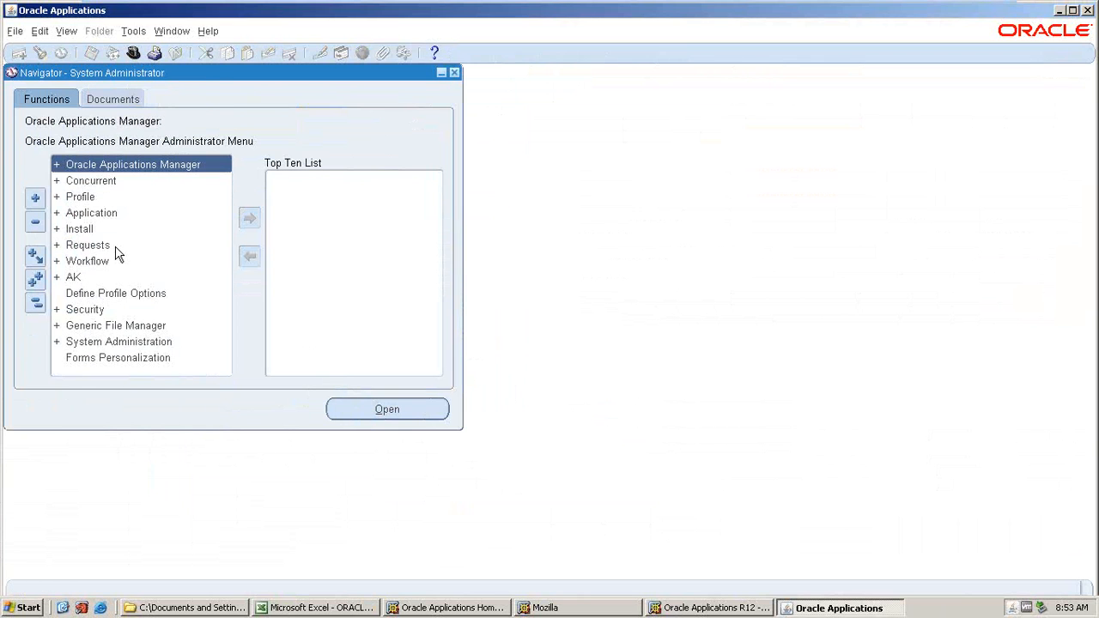
double_click(90, 200)
click(96, 215)
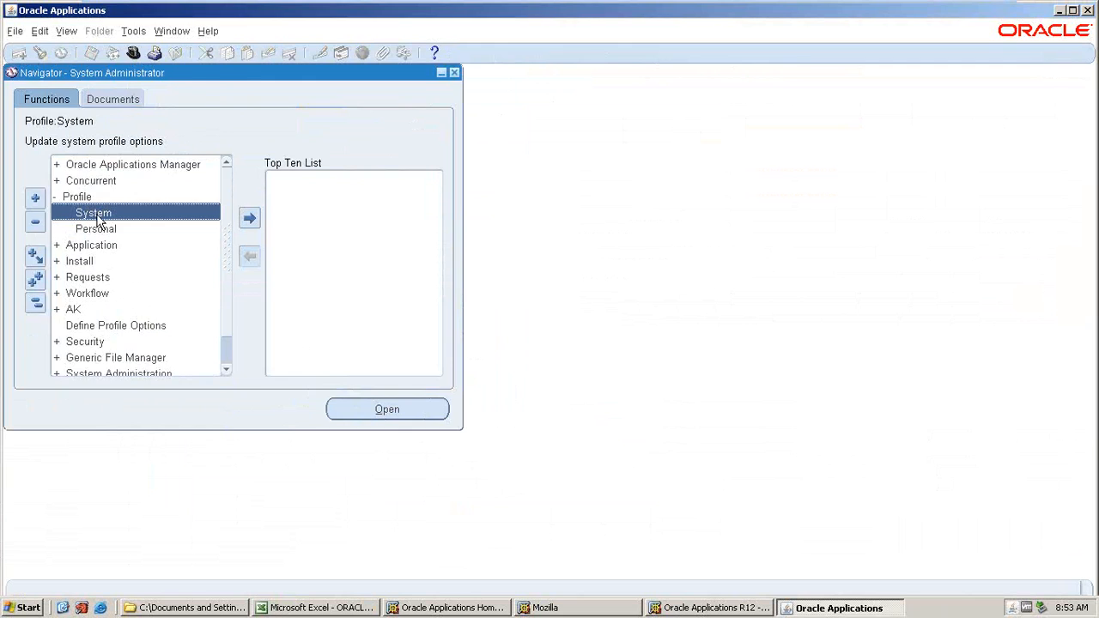
double_click(95, 214)
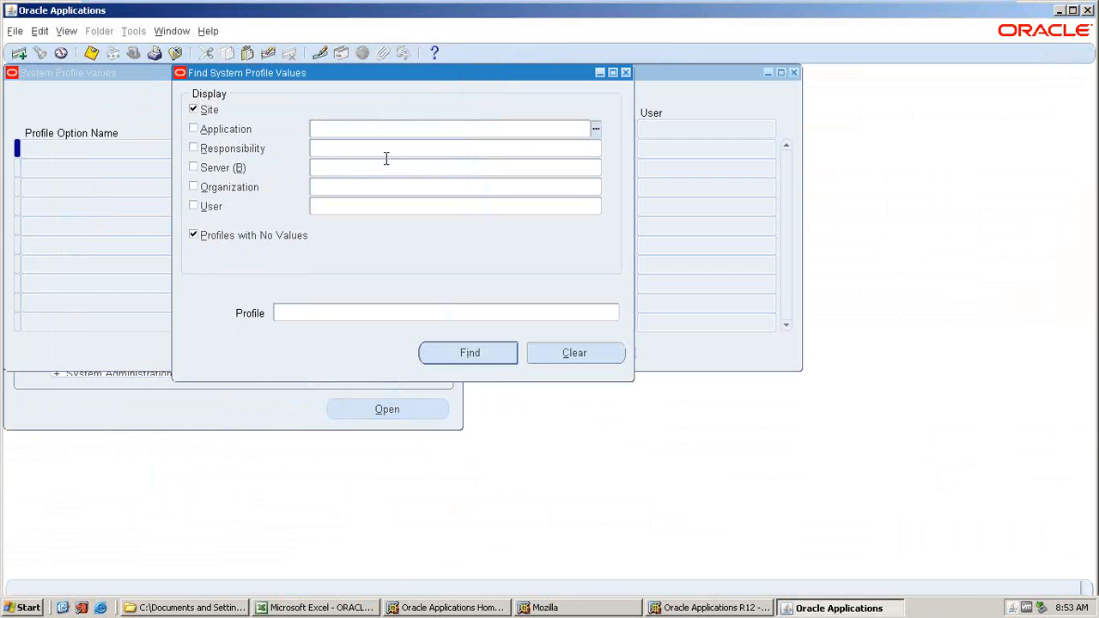
Set the profile search criteria to application Inventory and responsibility AMAT_INV.
text(INVENTO)
key(Return)
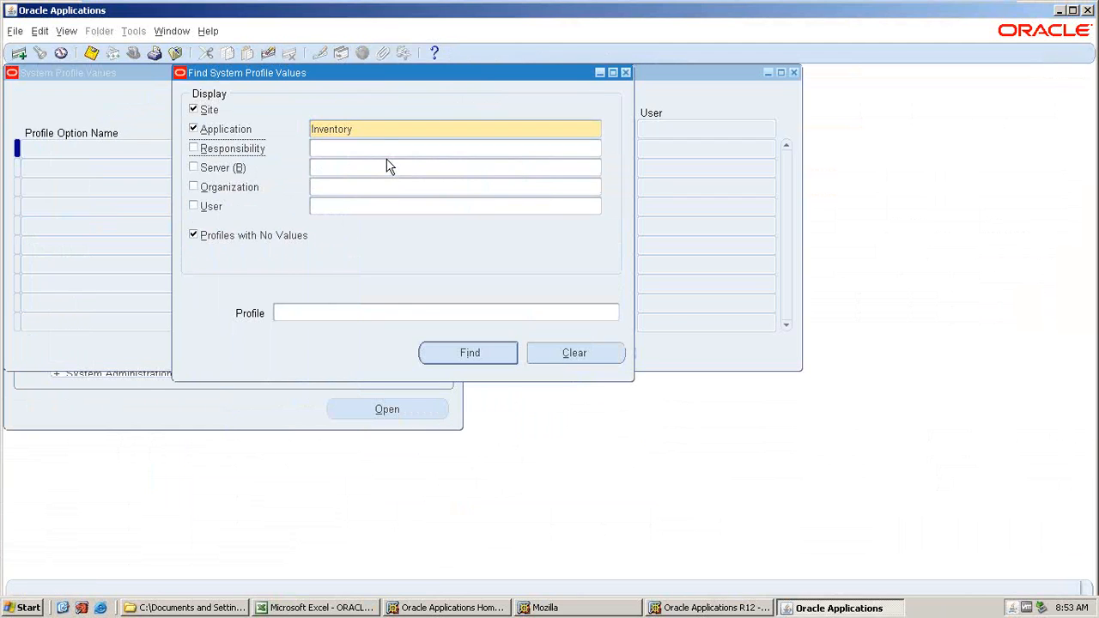
click(386, 158)
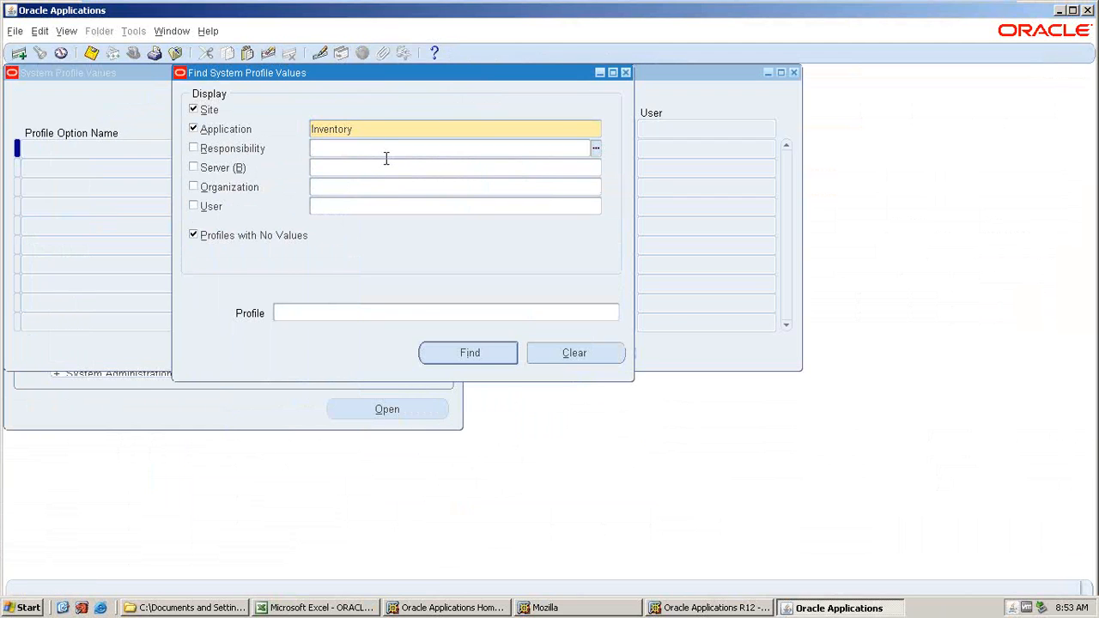
text(AMAT)
key(Tab)
double_click(357, 295)
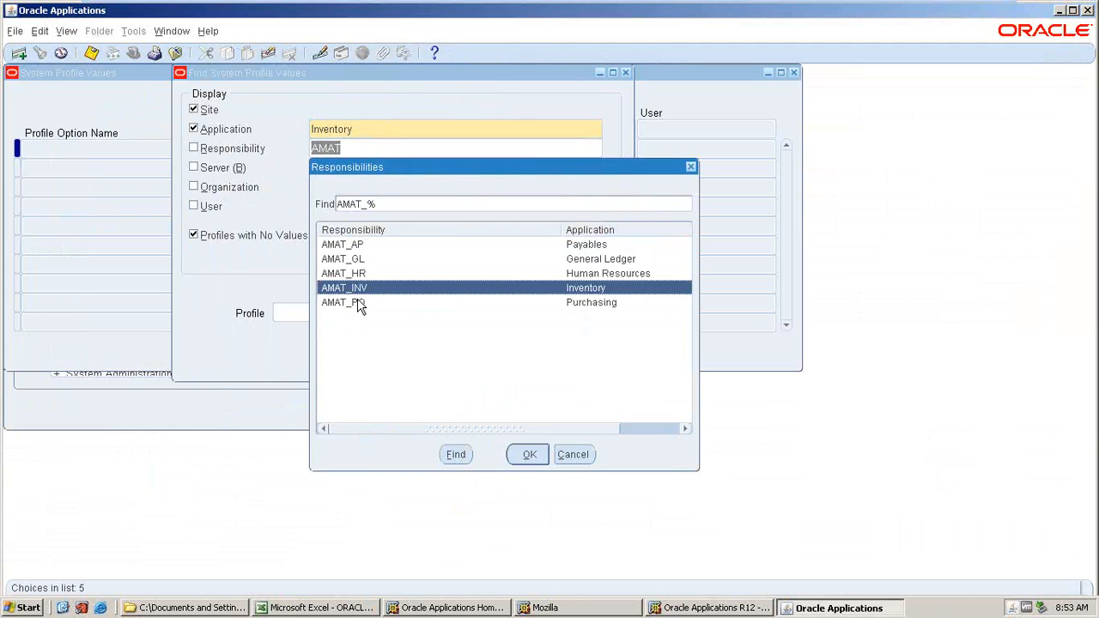
click(358, 298)
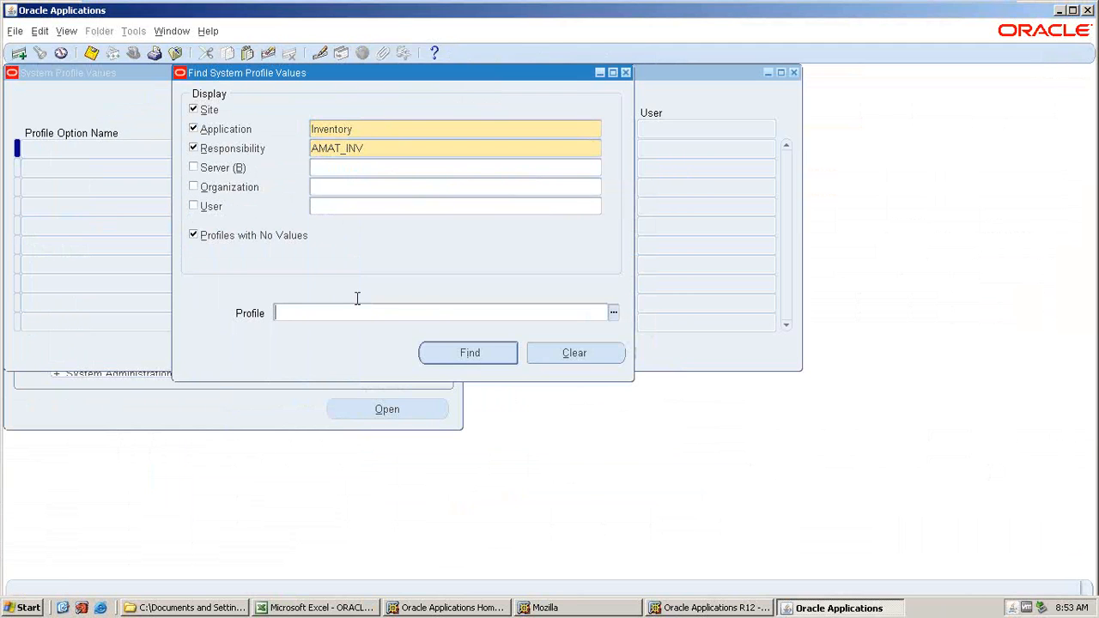
Search for profile options matching %HR%SEC%.
text(%HR%SEC%)
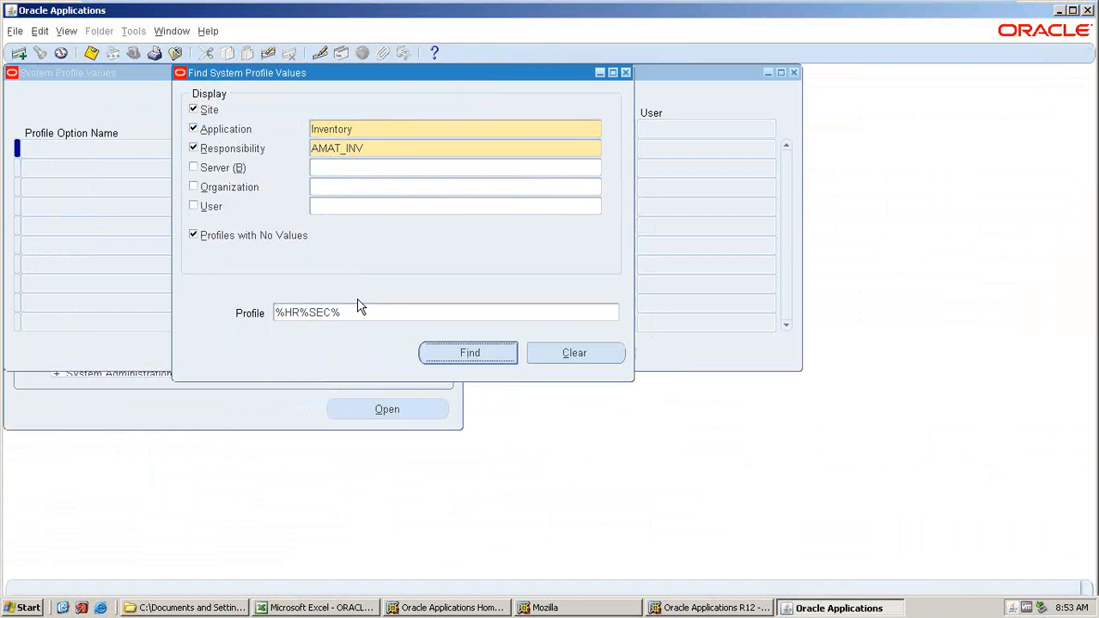
key(Return)
Clear the AMAT_INV responsibility value of HR: Security Profile and save.
click(563, 187)
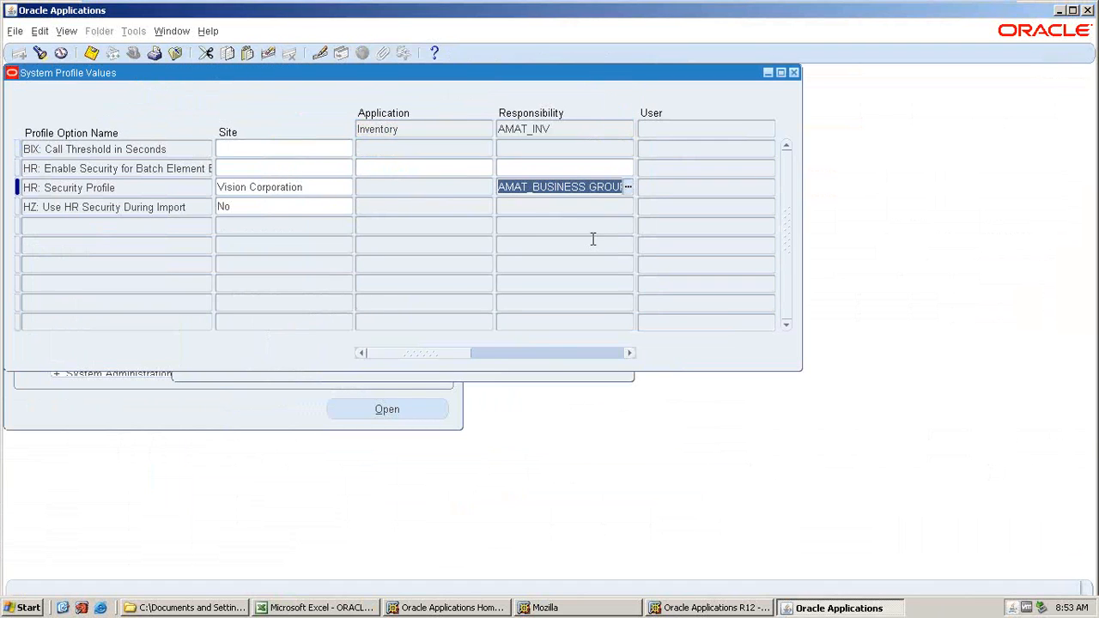
key(Delete)
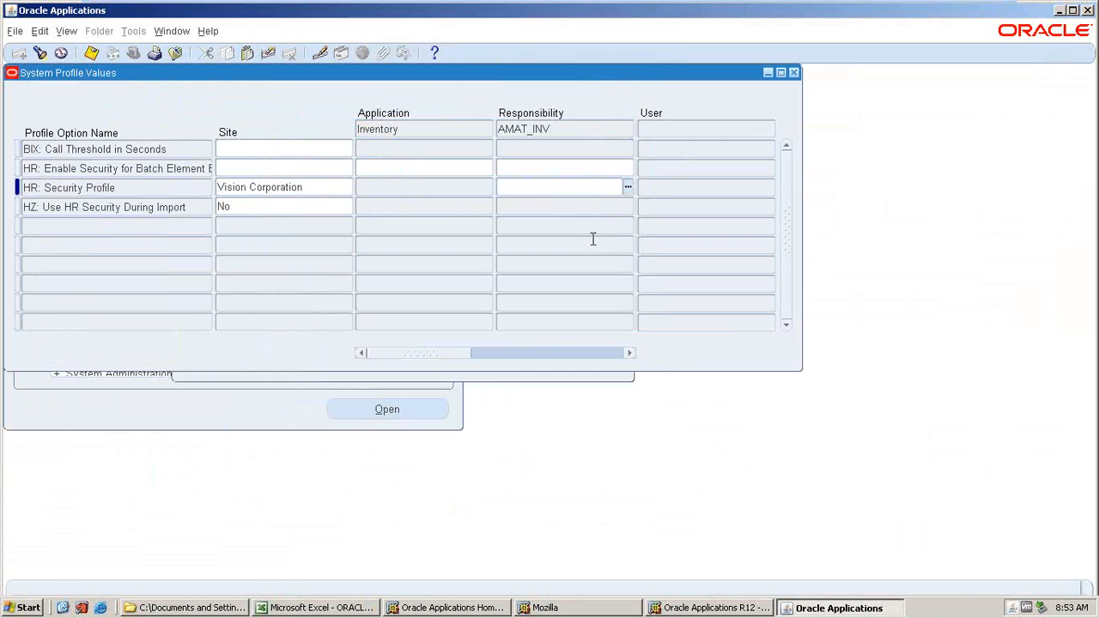
key(ctrl+s)
Search the profile options again with %HR%BUS% and close the System Profile Values form.
key(ctrl+f)
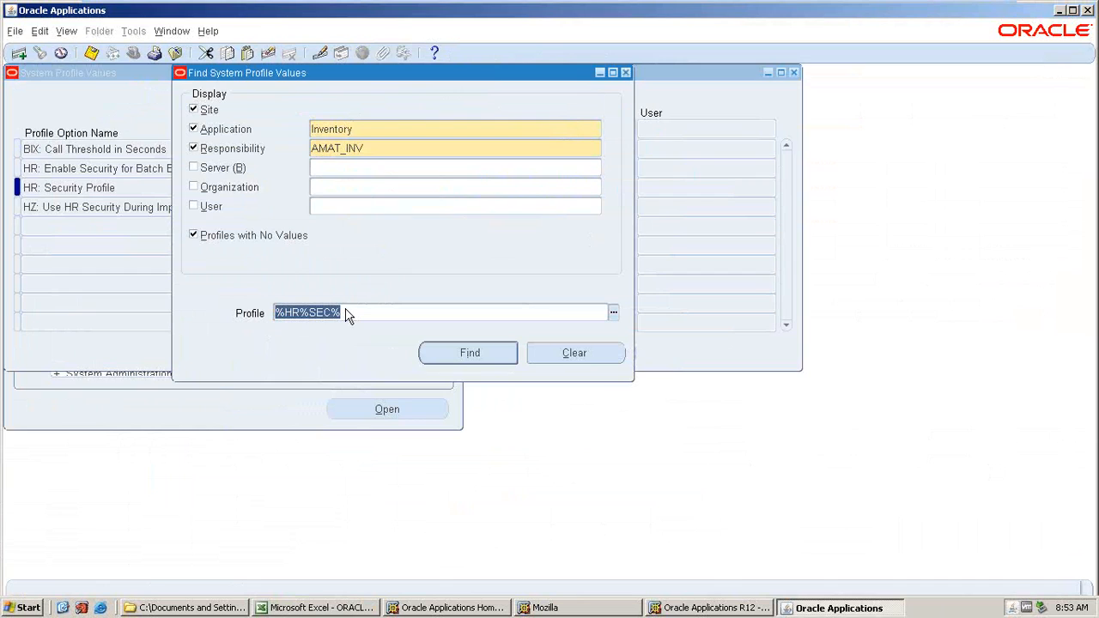
text(%)
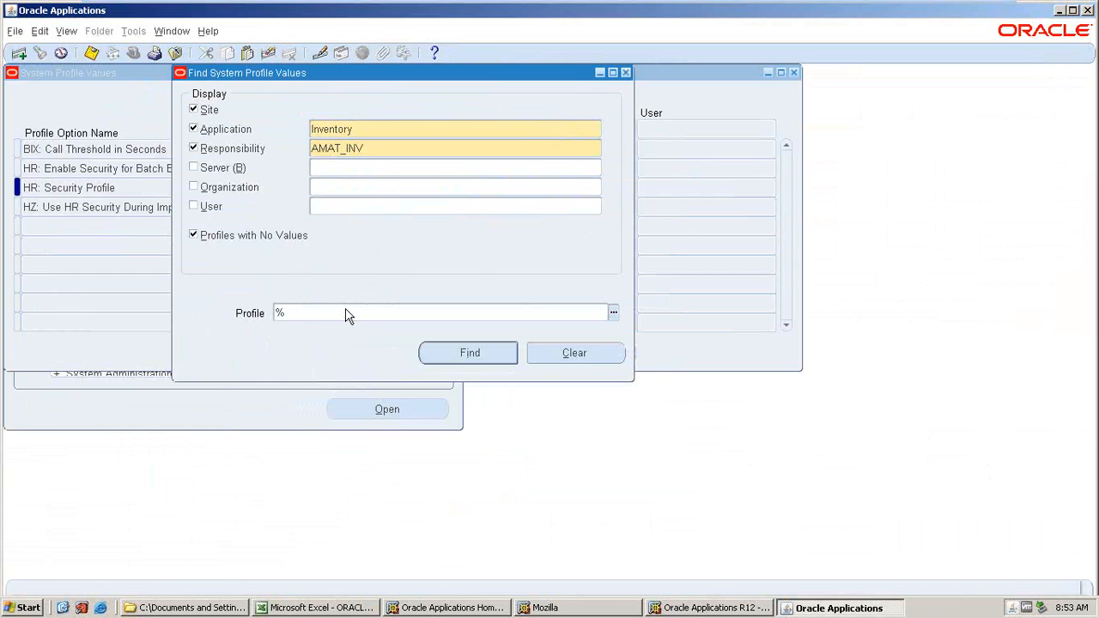
text(MO)
key(BackSpace)
key(BackSpace)
text(HR%BUS%)
key(Tab)
key(Return)
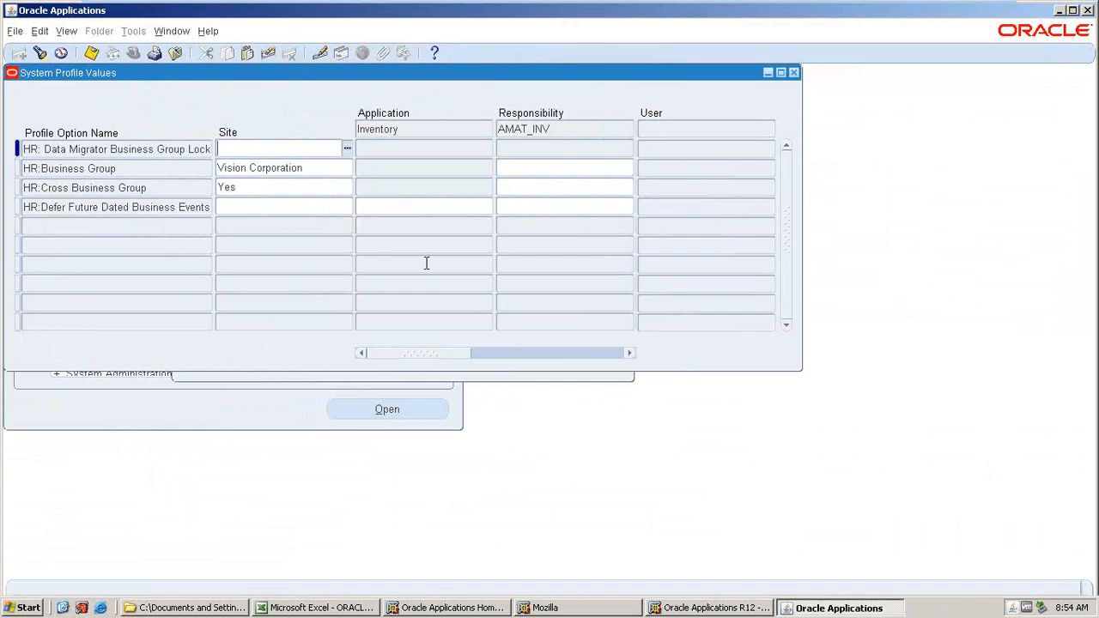
key(ctrl+s)
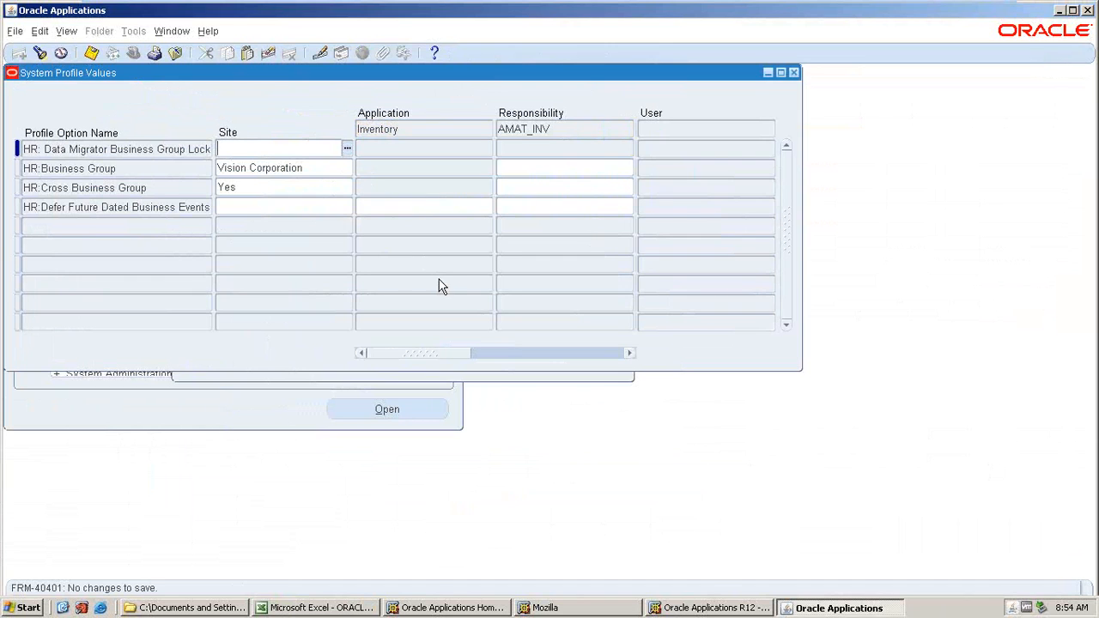
click(794, 72)
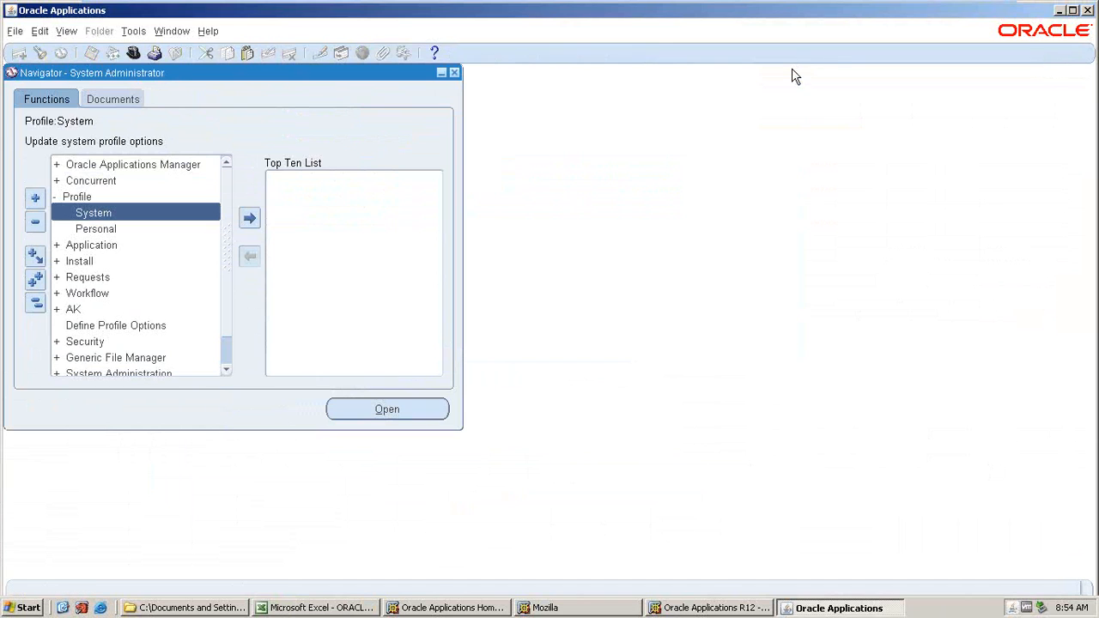
Switch to the AMAT_INV responsibility and open the Organizations setup form.
click(139, 55)
click(283, 324)
click(353, 413)
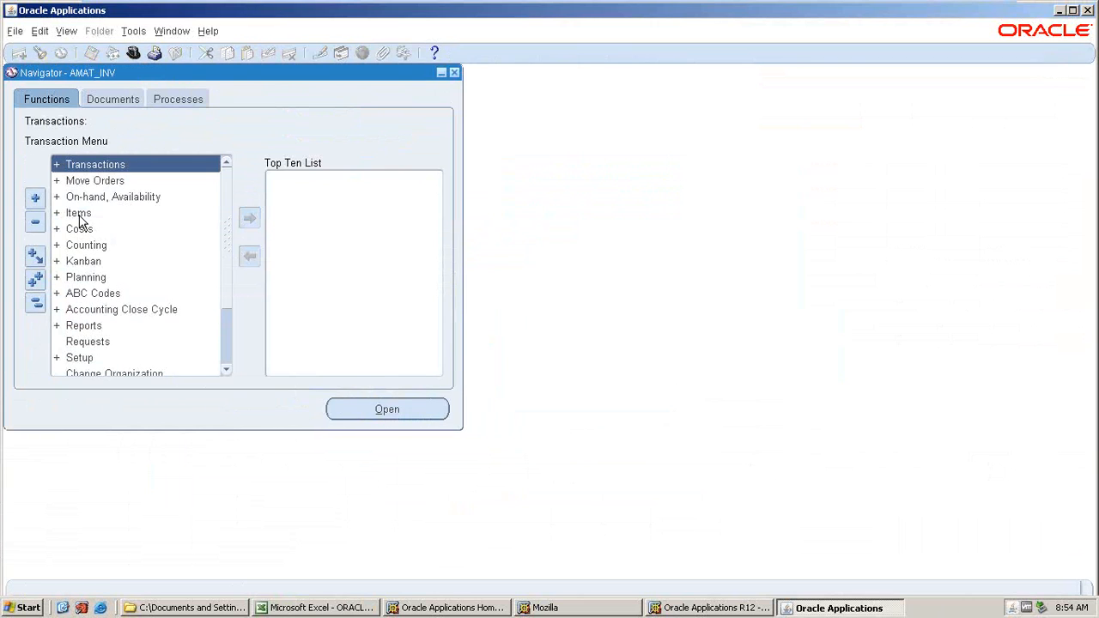
double_click(86, 354)
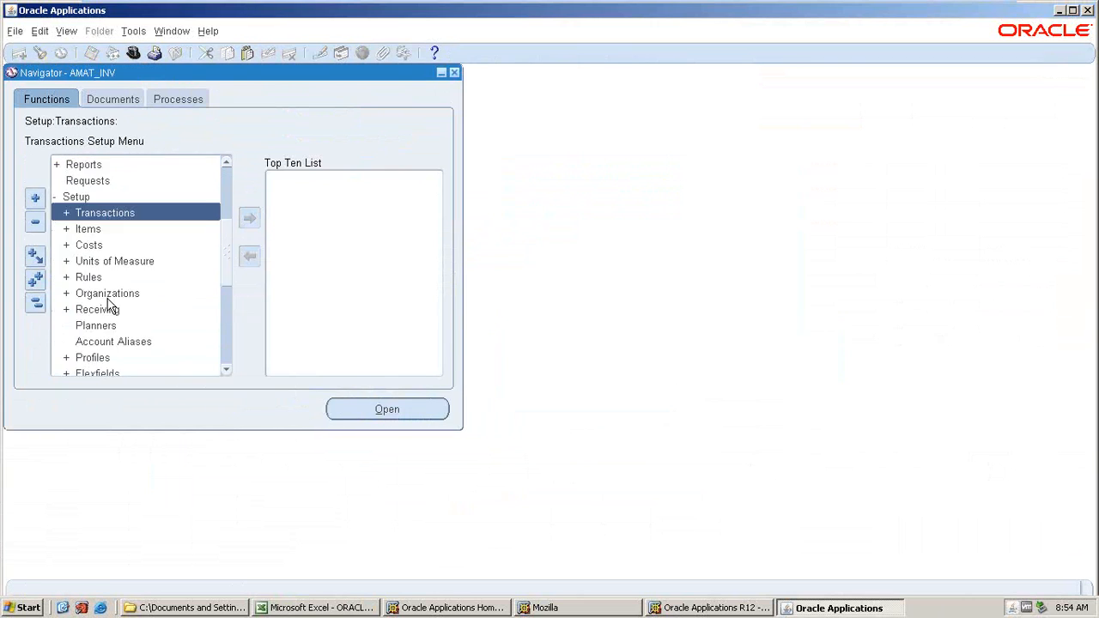
double_click(108, 296)
double_click(114, 357)
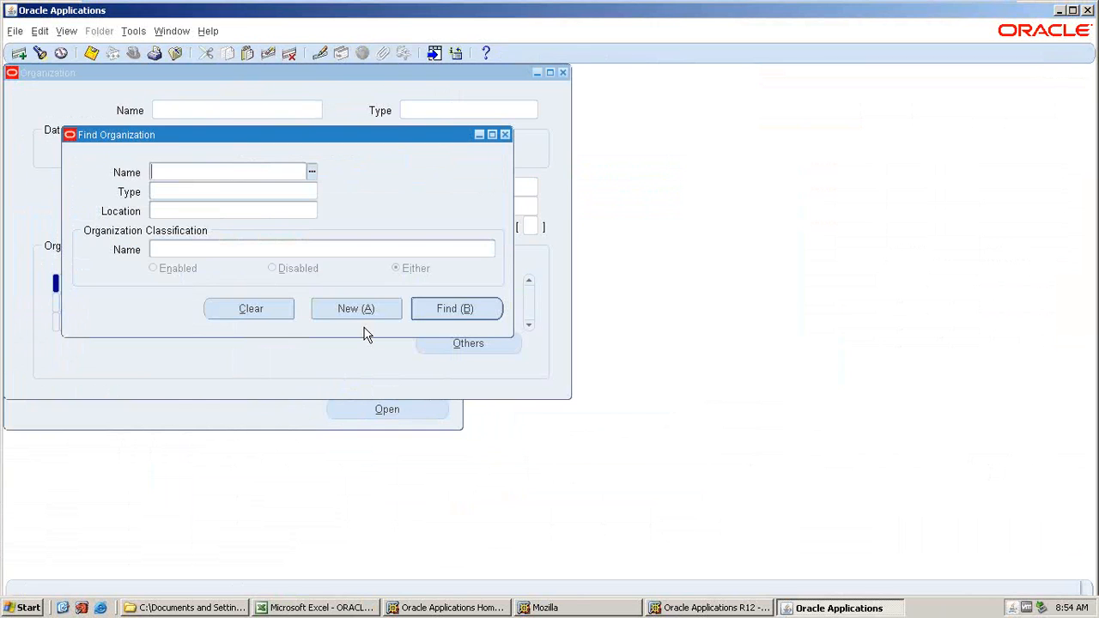
Open the AMAT_SANTA CLARA_OU organization and try to delete it.
text(AMA)
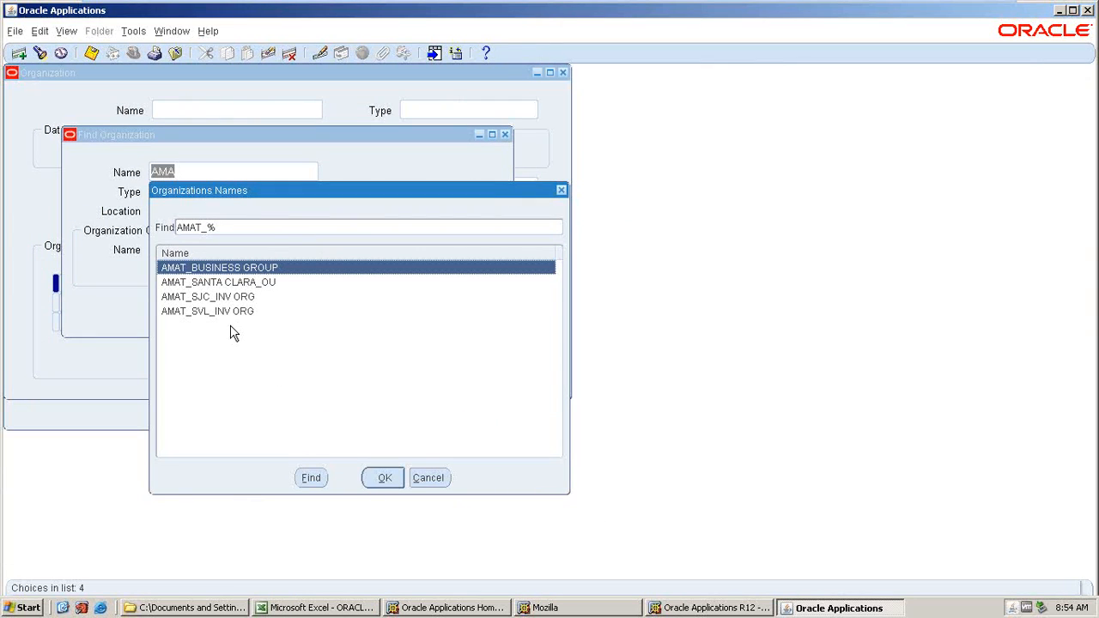
click(232, 288)
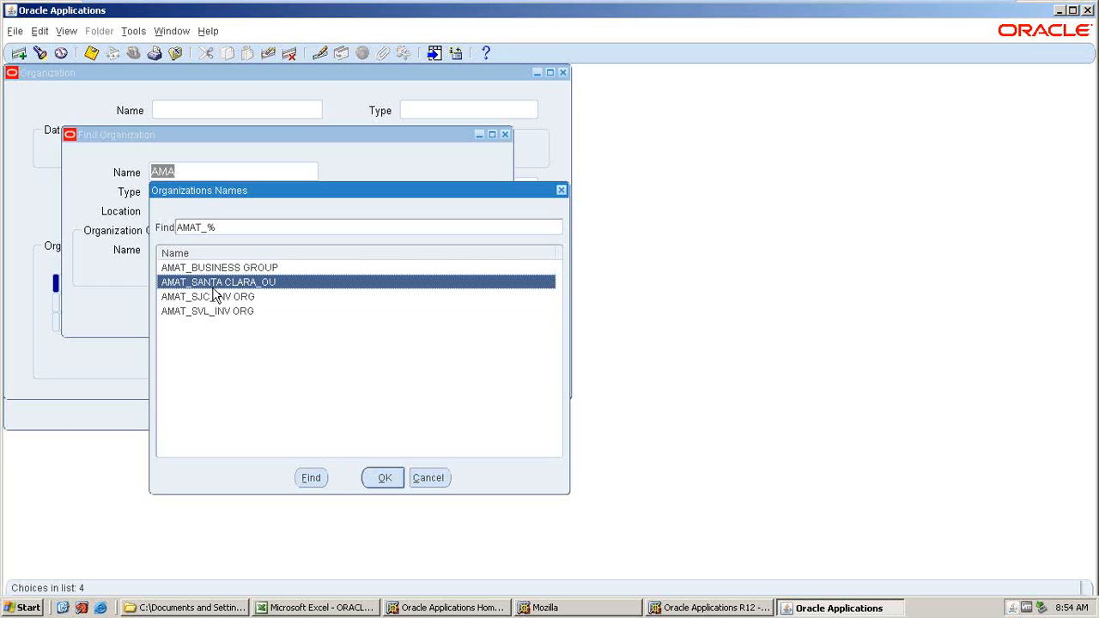
key(Return)
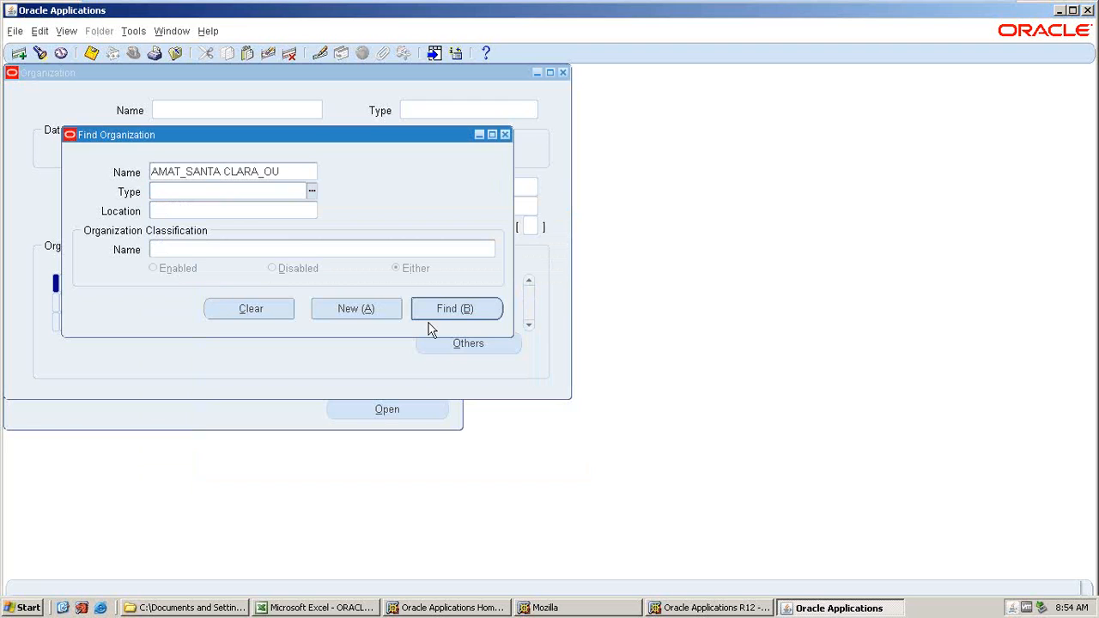
click(434, 314)
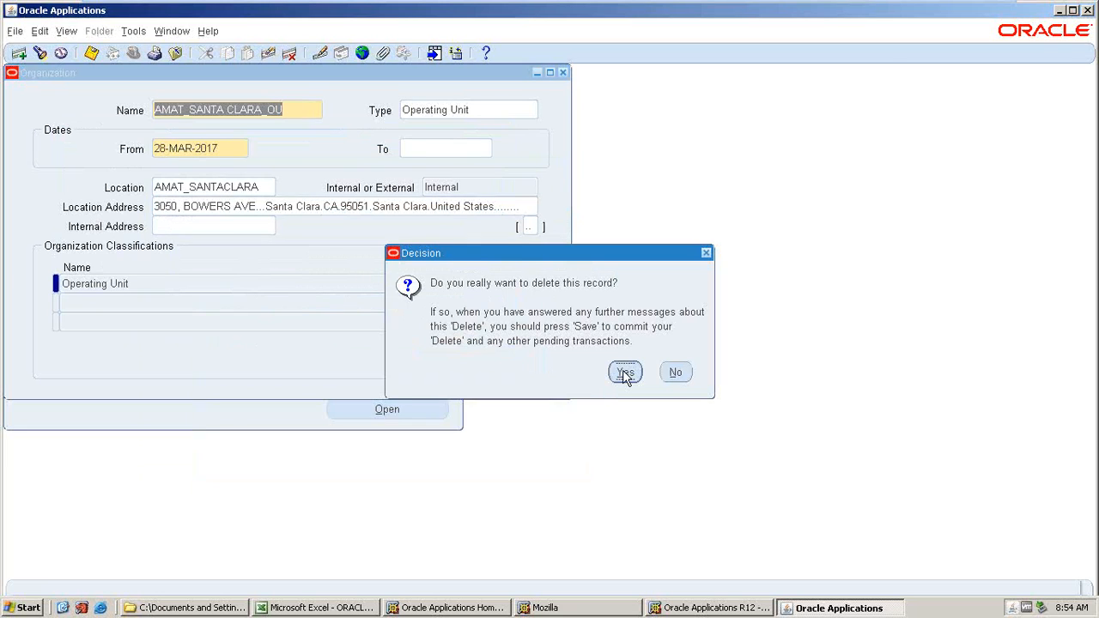
click(625, 374)
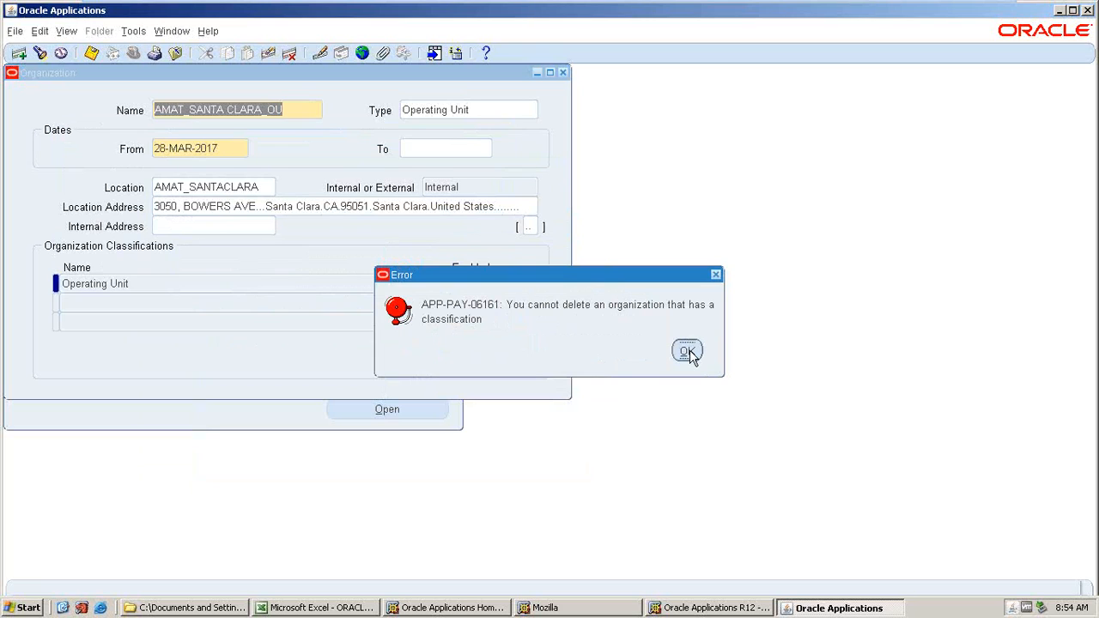
Disable the Operating Unit classification of AMAT_SANTA CLARA_OU and save the change.
click(687, 352)
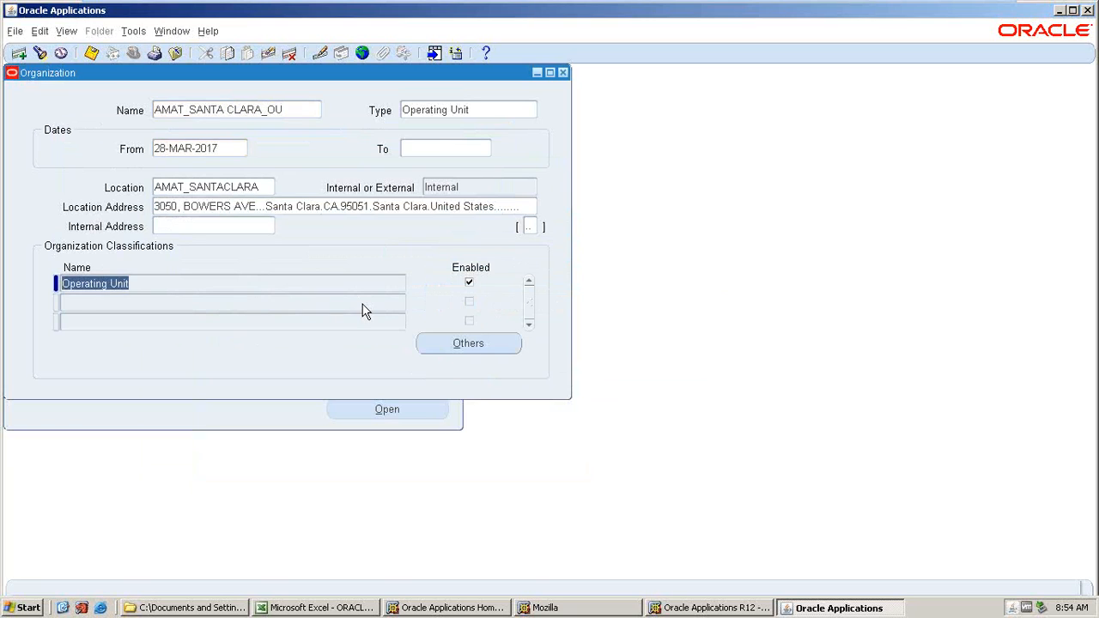
click(469, 284)
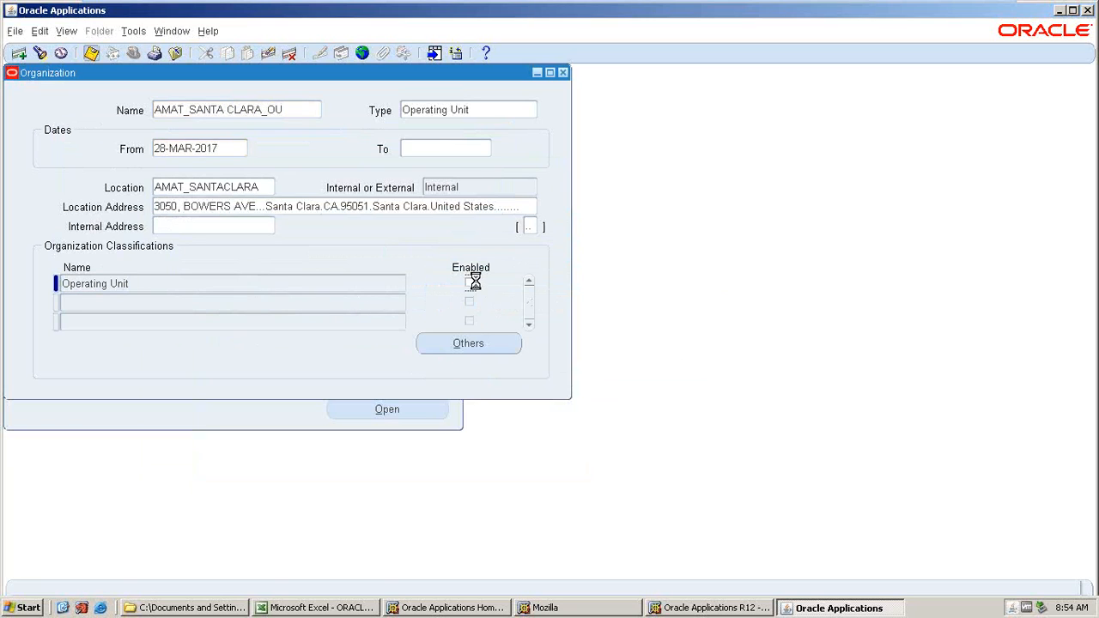
key(ctrl+s)
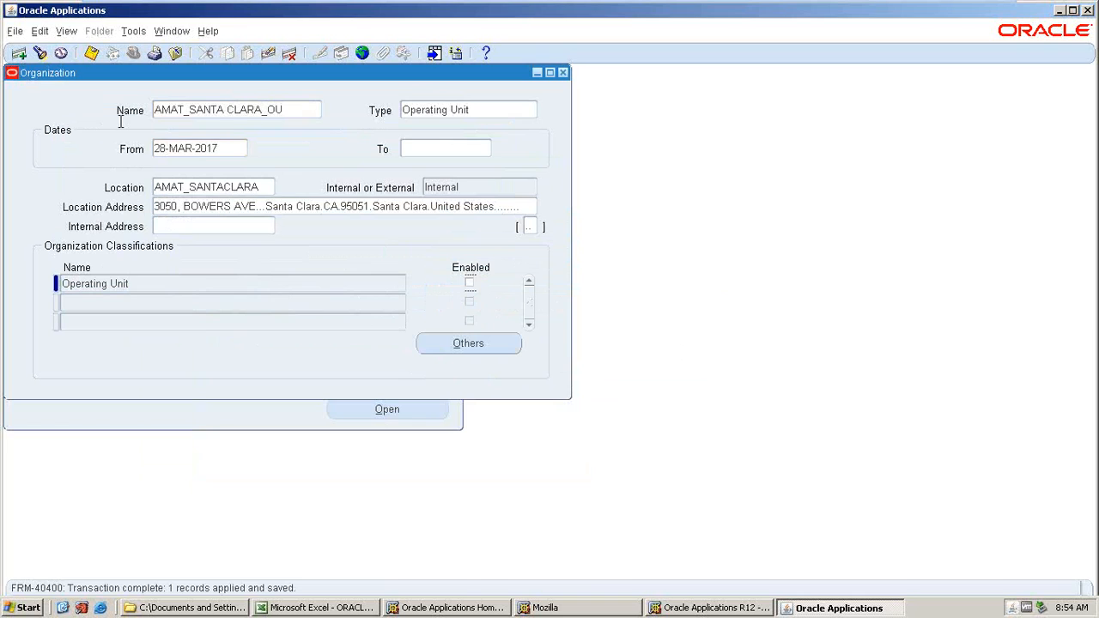
Delete the AMAT_SANTA CLARA_OU organization record, confirming the deletion.
click(228, 116)
click(289, 55)
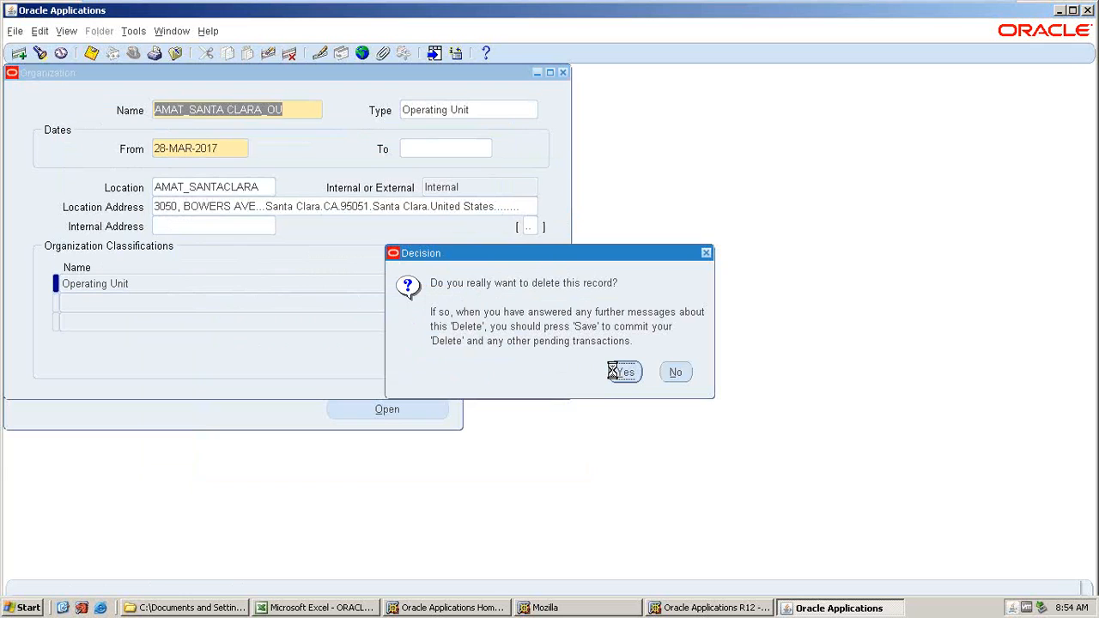
click(620, 371)
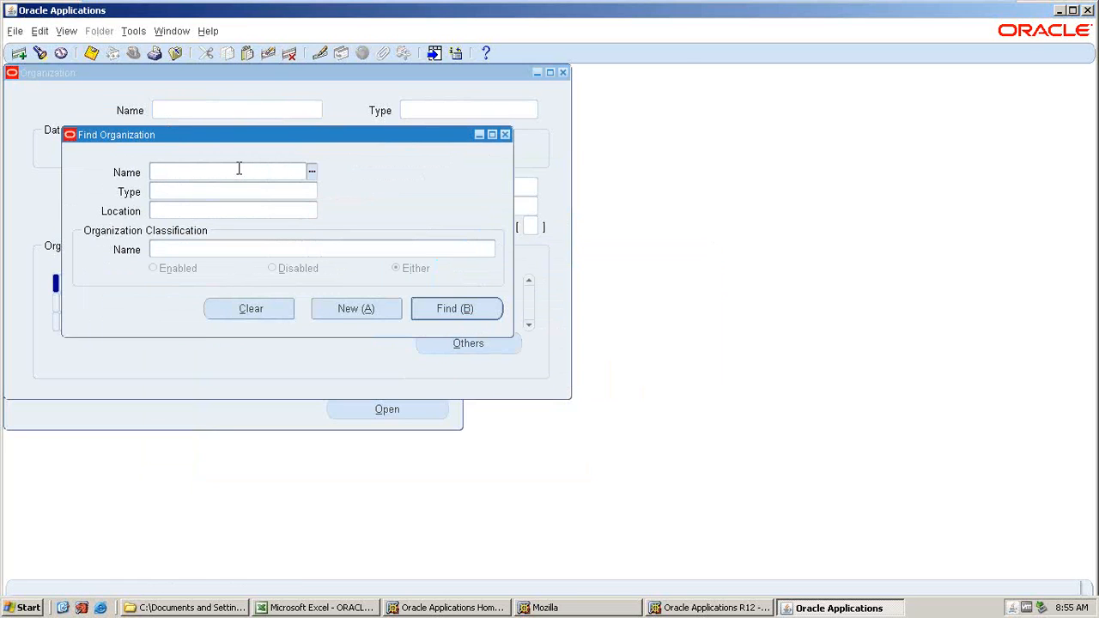
Search for the AMAT_SJC_INV ORG organization by choosing it from the AMAT name list.
text(AMAT)
key(Tab)
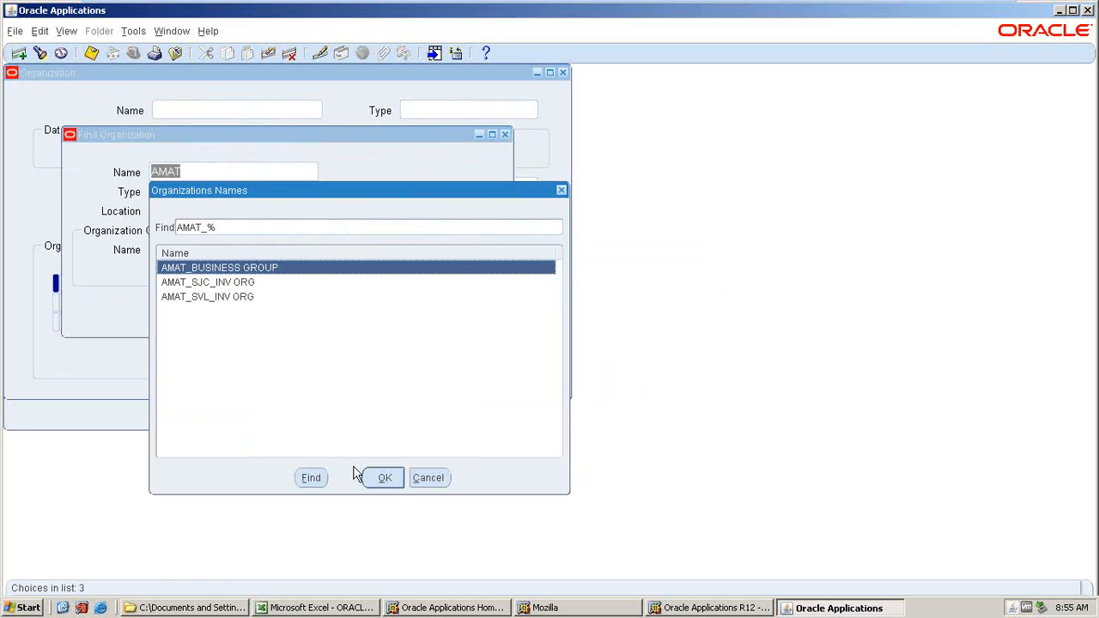
click(382, 478)
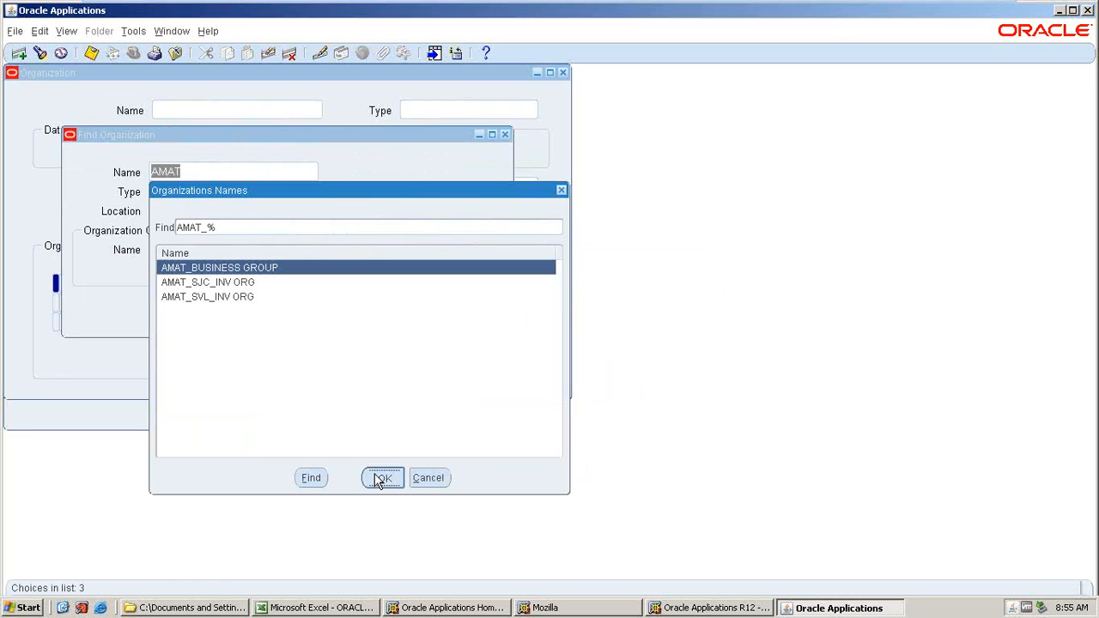
key(shift+Tab)
text(AMA)
key(Tab)
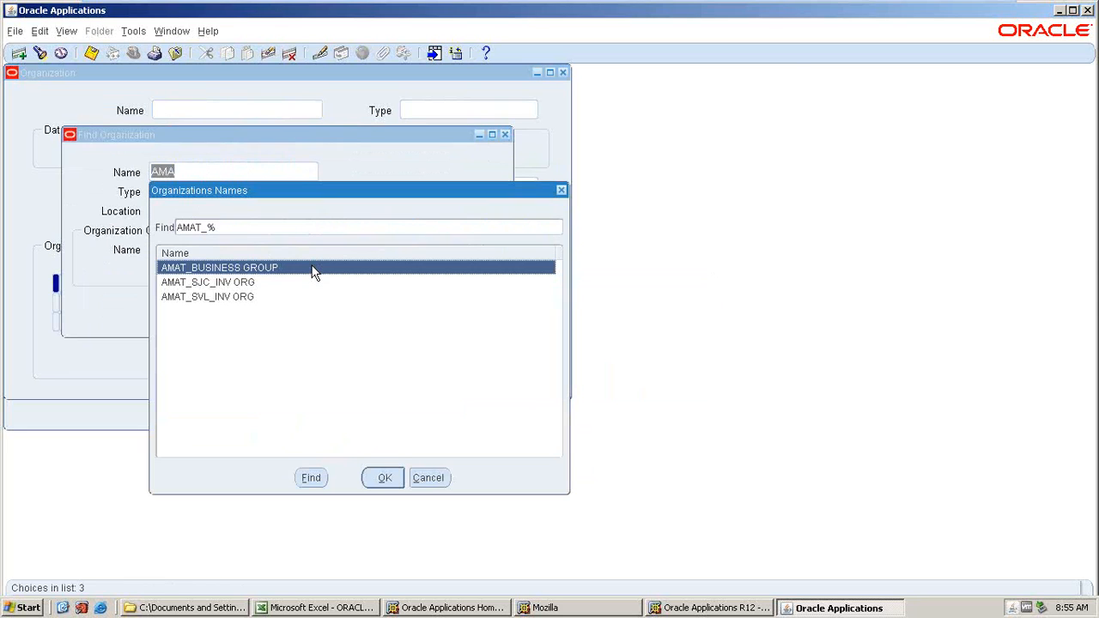
click(314, 283)
click(384, 476)
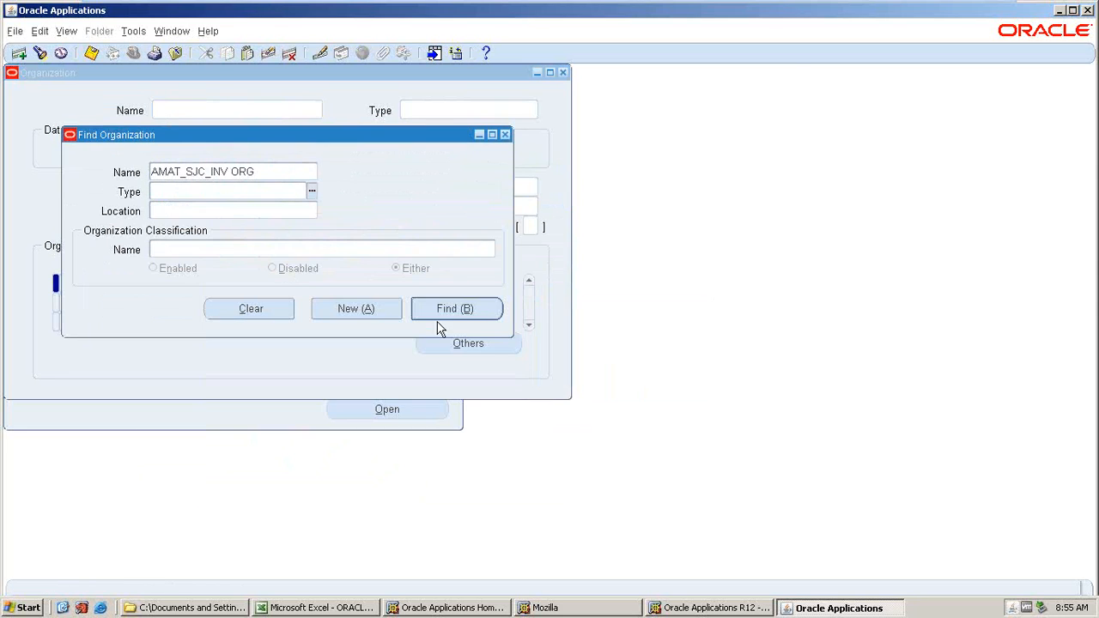
click(437, 316)
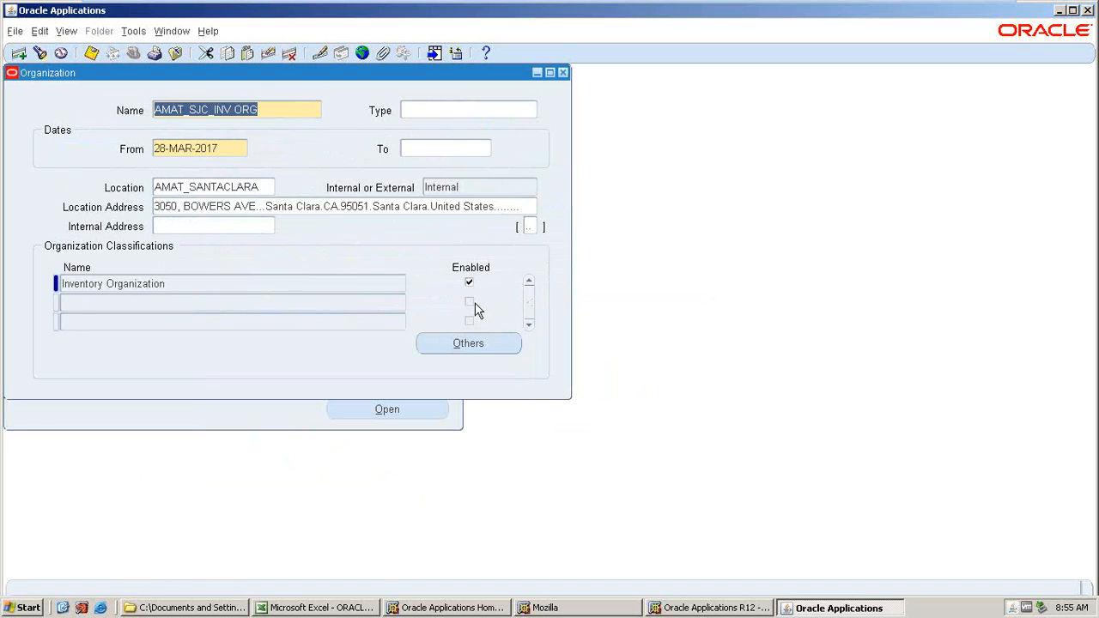
Try to delete the AMAT_SJC_INV ORG organization record.
click(289, 54)
click(625, 372)
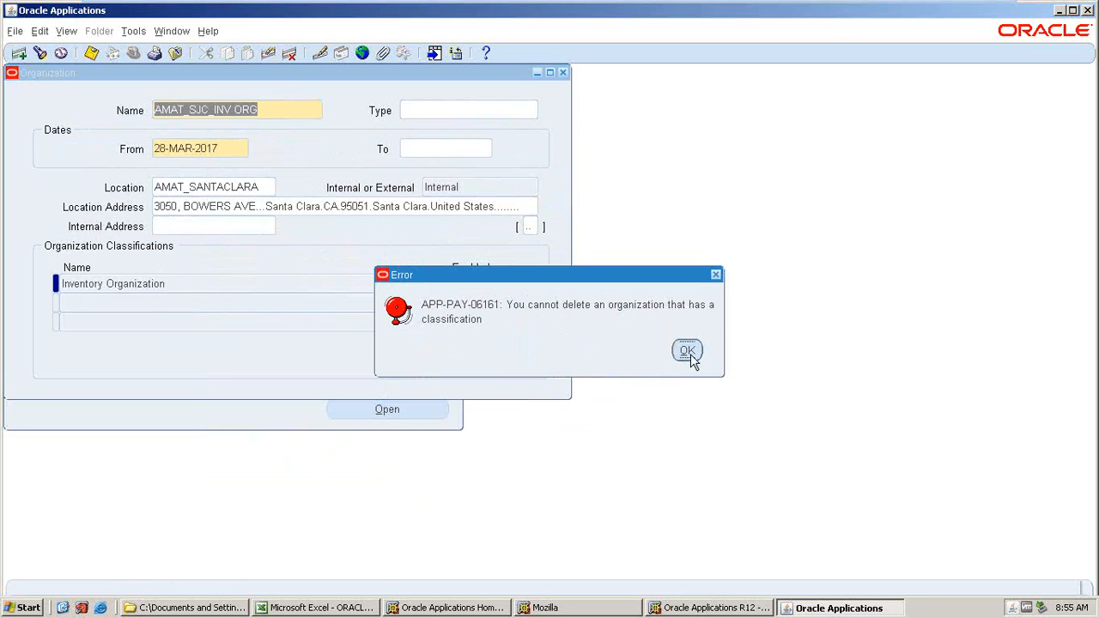
click(687, 352)
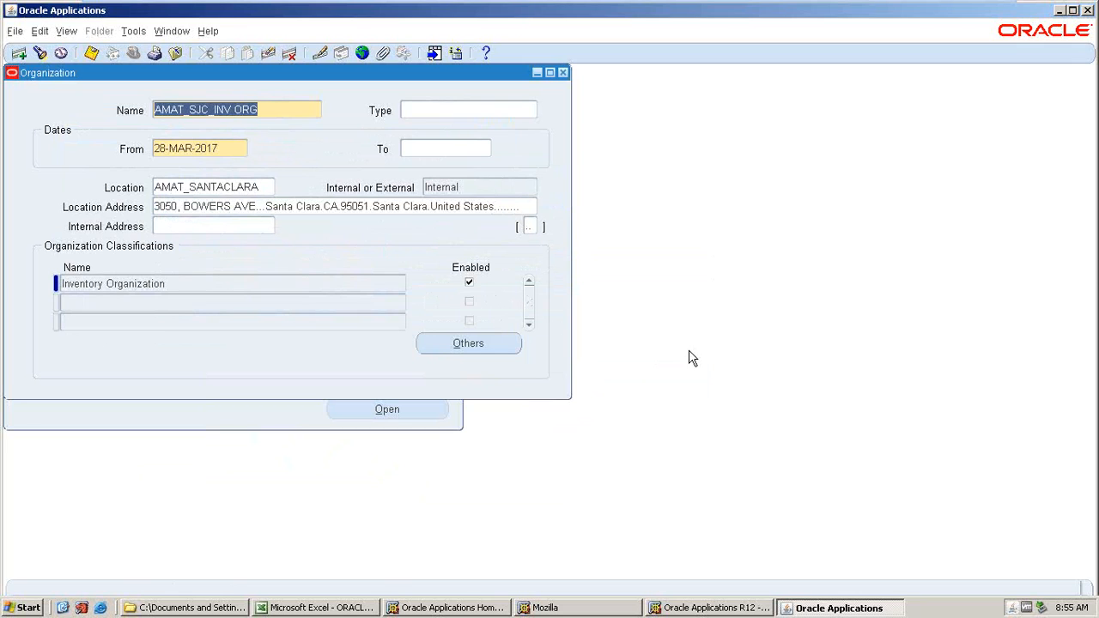
Disable the Inventory Organization classification of AMAT_SJC_INV ORG and save.
click(471, 285)
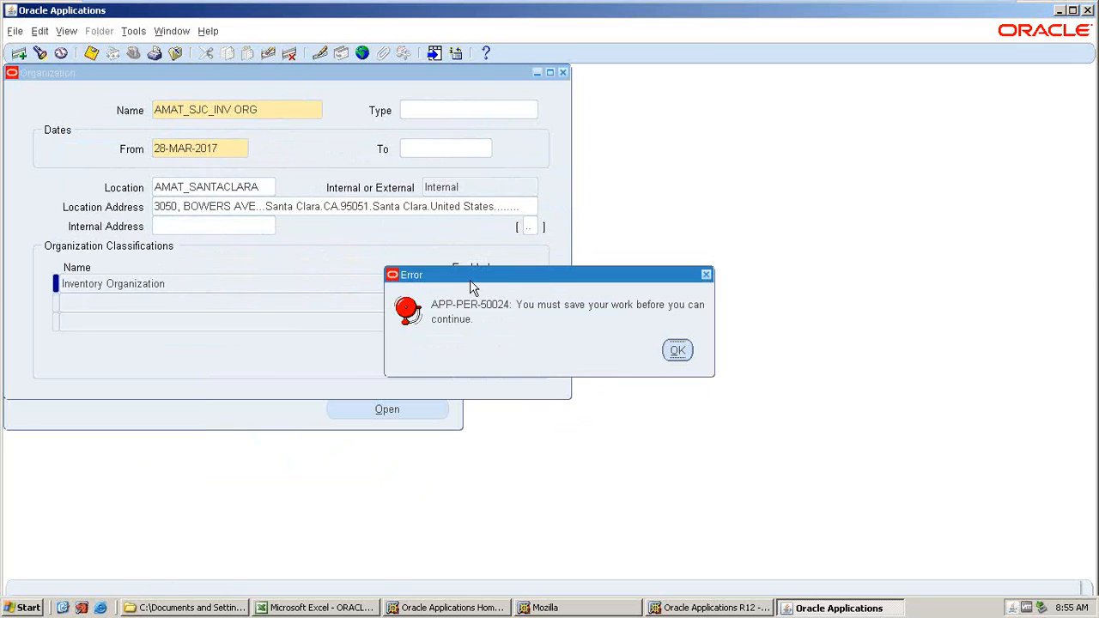
key(Return)
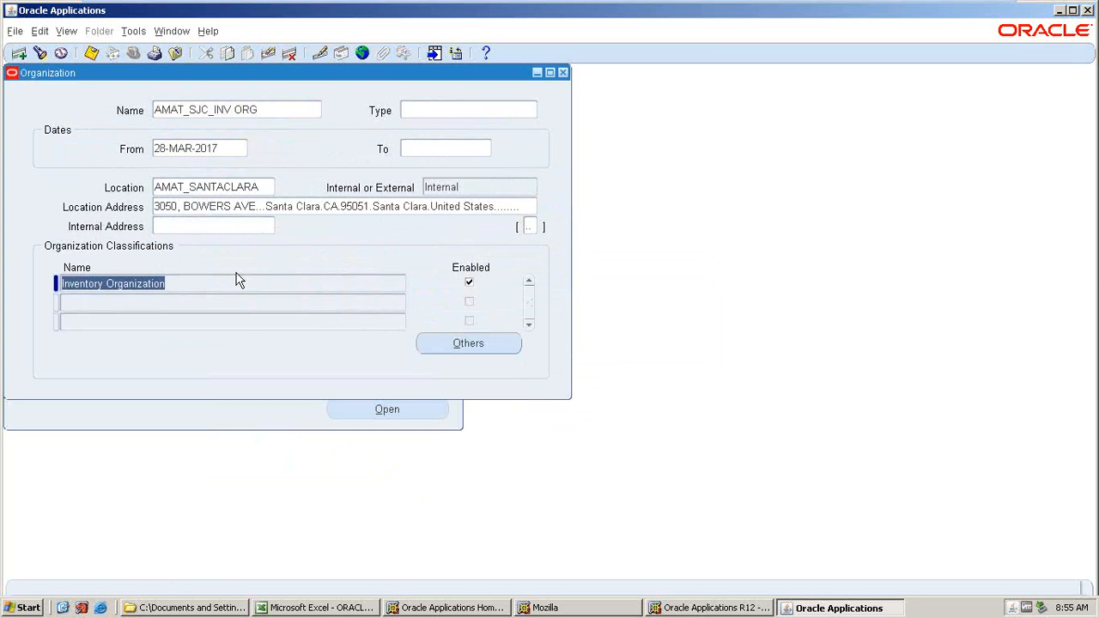
click(469, 283)
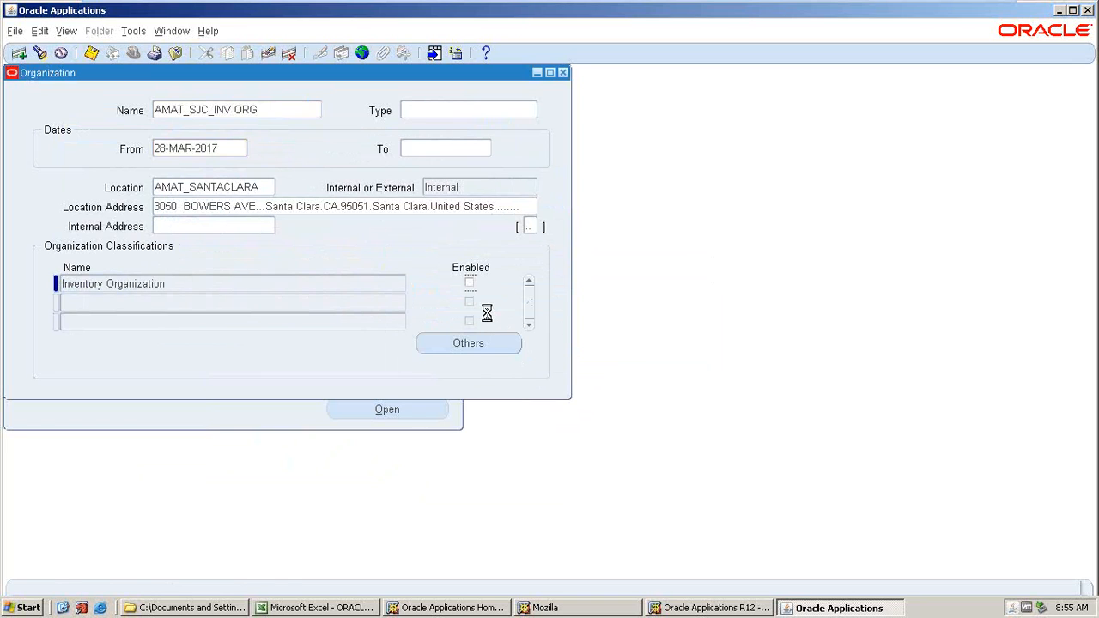
key(ctrl+s)
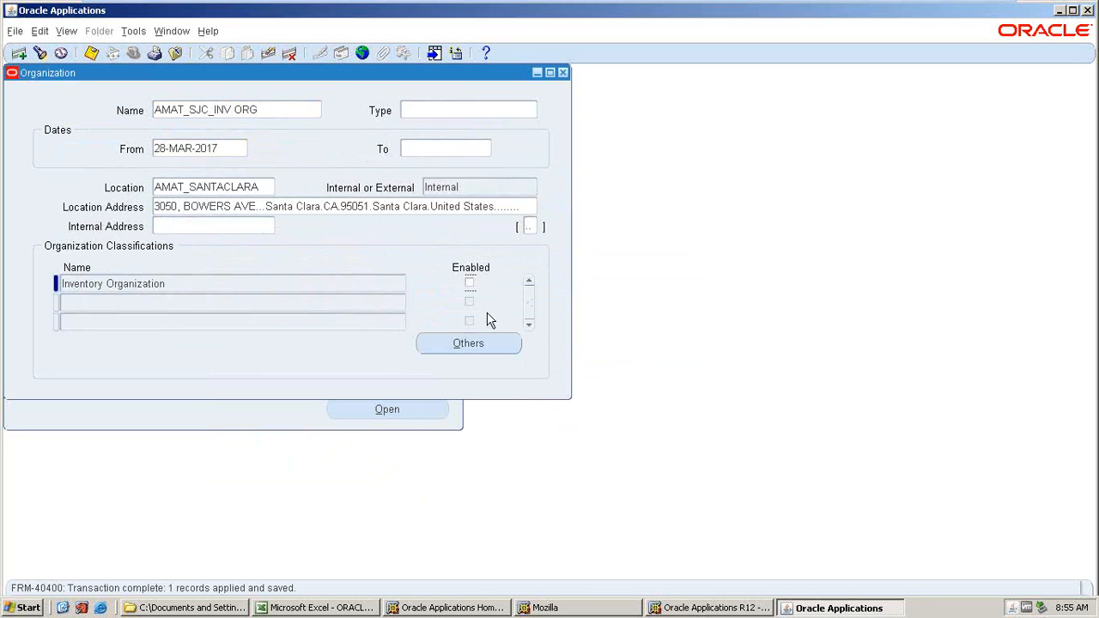
Try twice more to delete the AMAT_SJC_INV ORG record, confirming each deletion.
key(ctrl+Up)
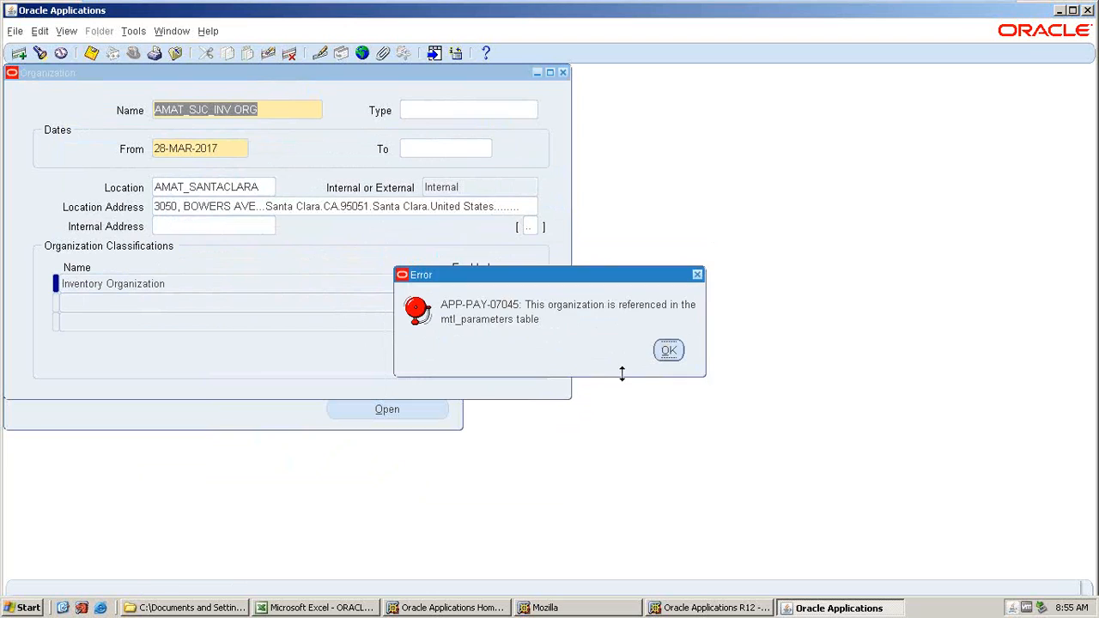
click(666, 350)
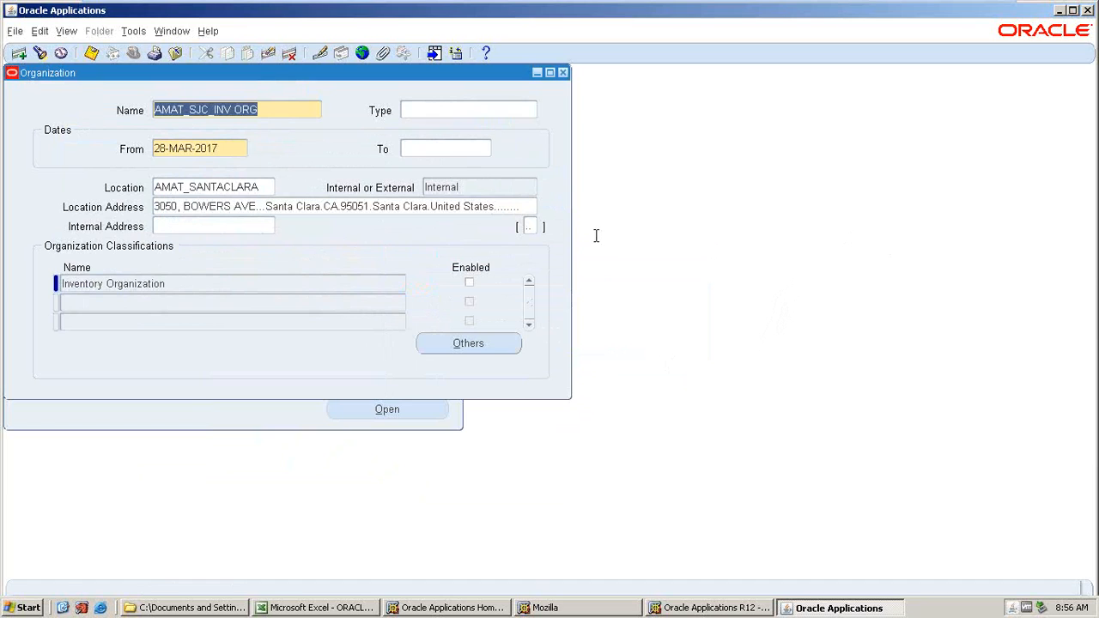
click(290, 54)
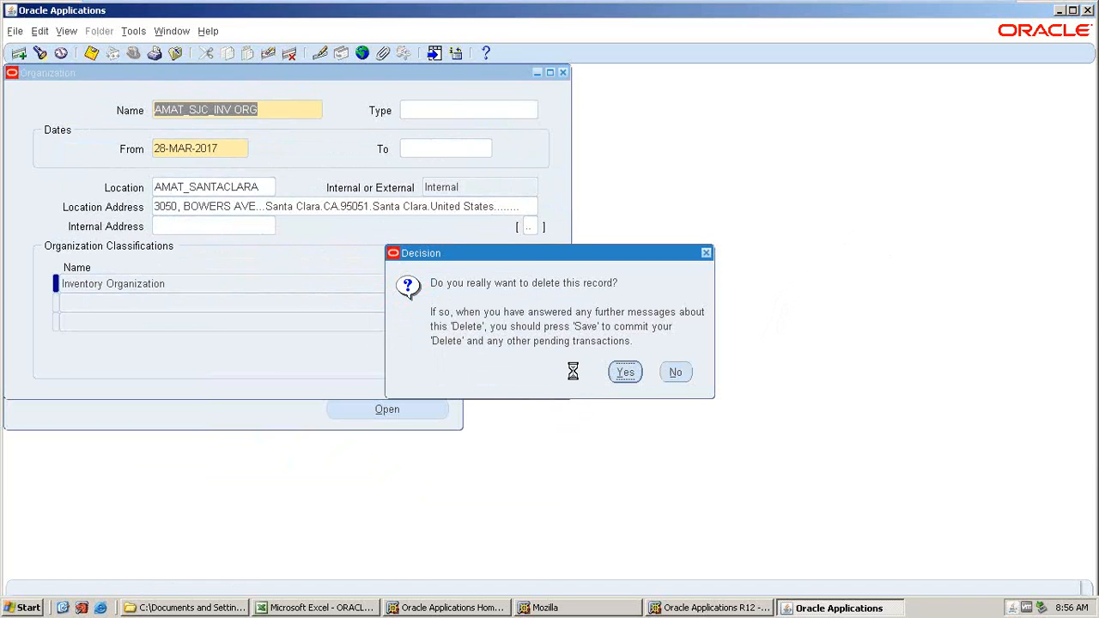
key(Return)
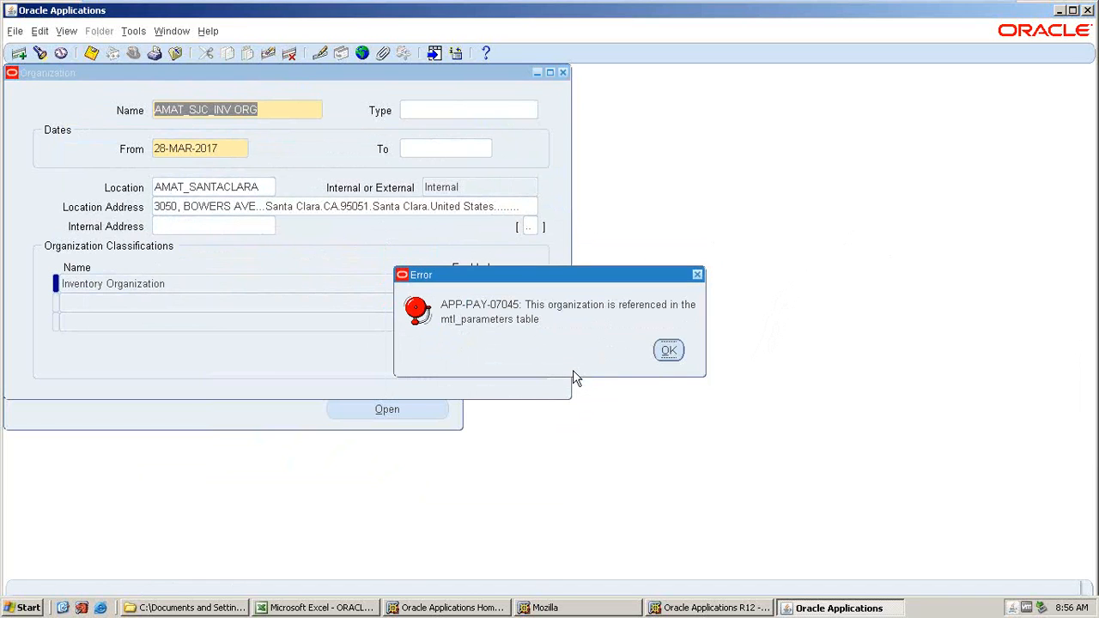
click(668, 352)
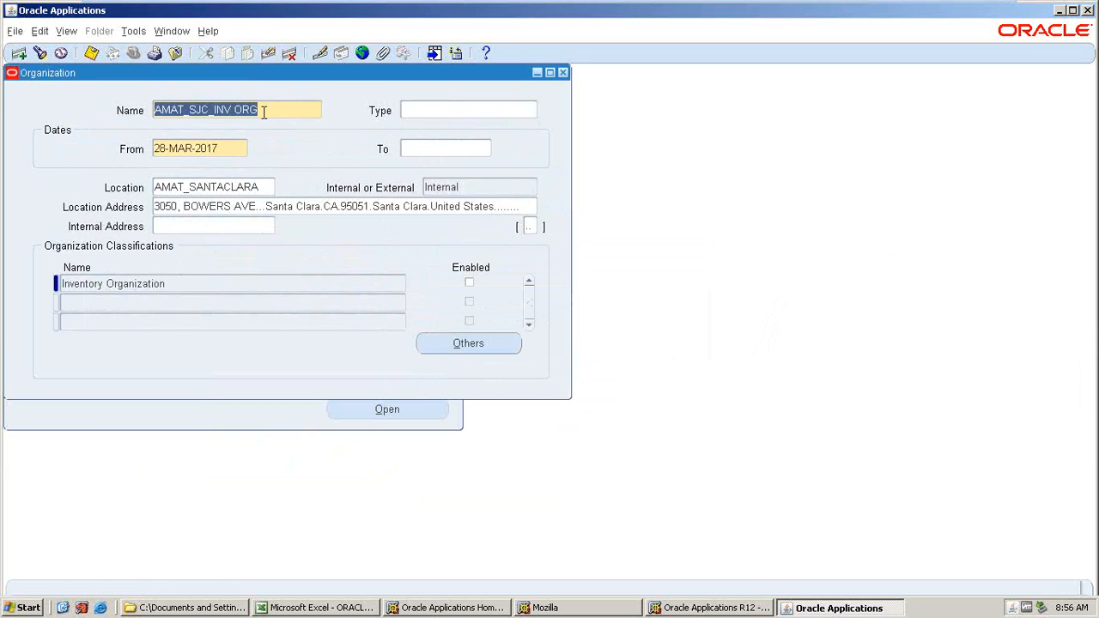
Retry deleting AMAT_SJC_INV ORG, confirm the deletion and save the form.
click(290, 53)
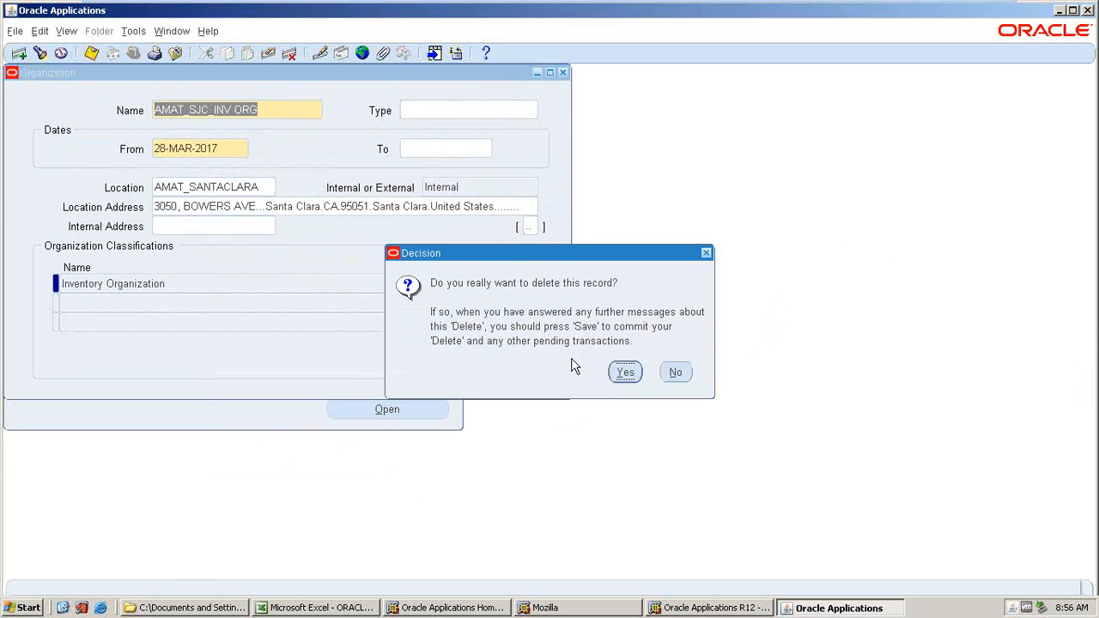
key(Return)
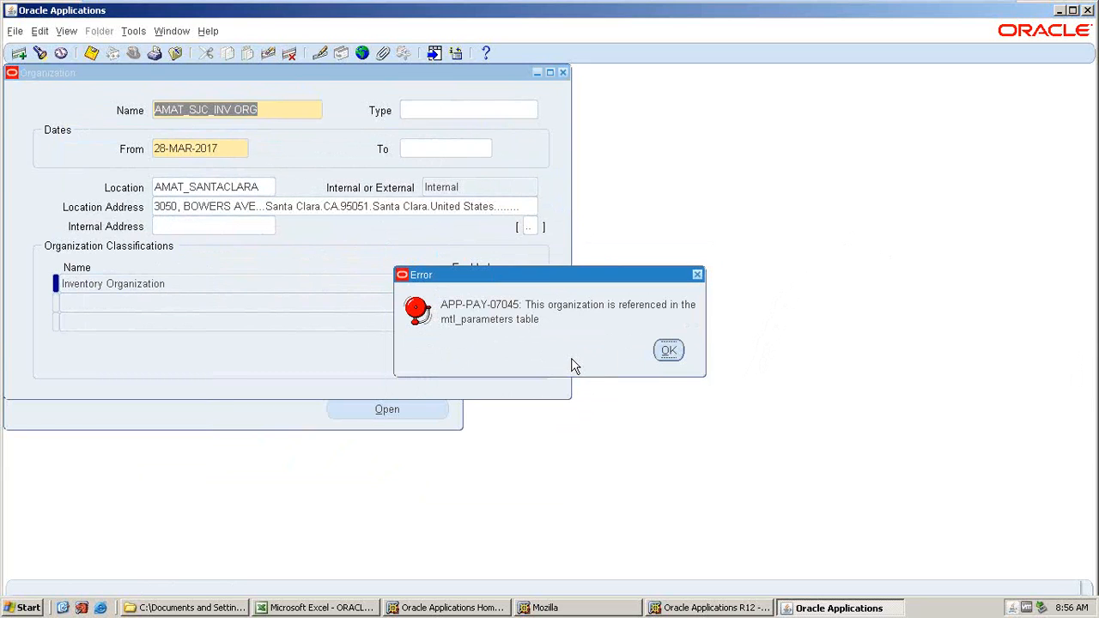
click(669, 351)
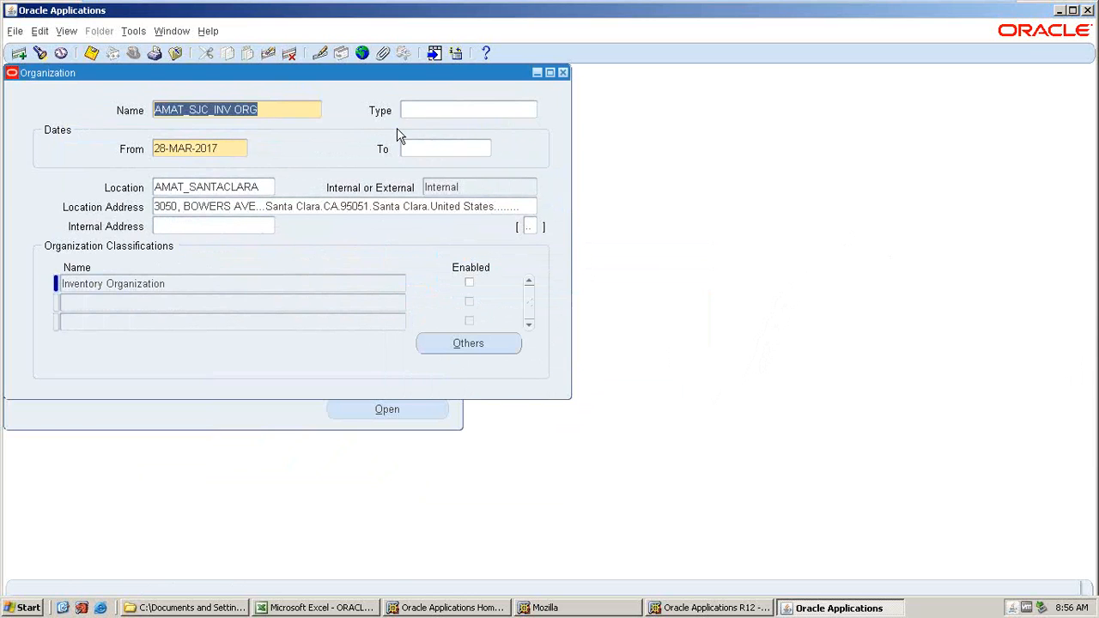
key(ctrl+s)
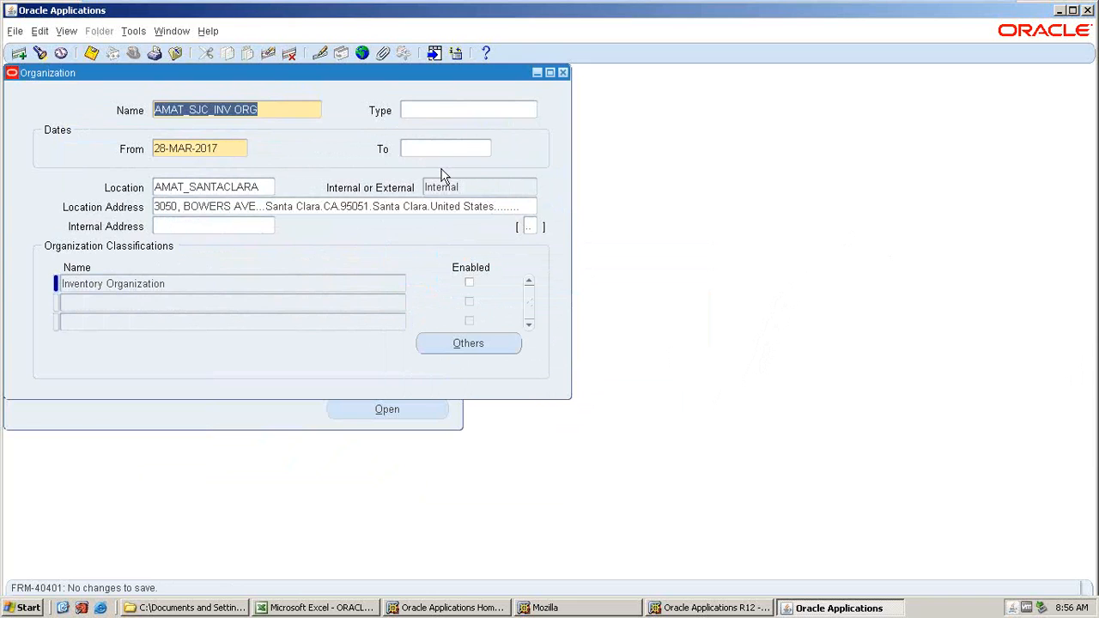
Open a new organization search and find AMAT_SVL_INV ORG.
click(563, 73)
double_click(125, 356)
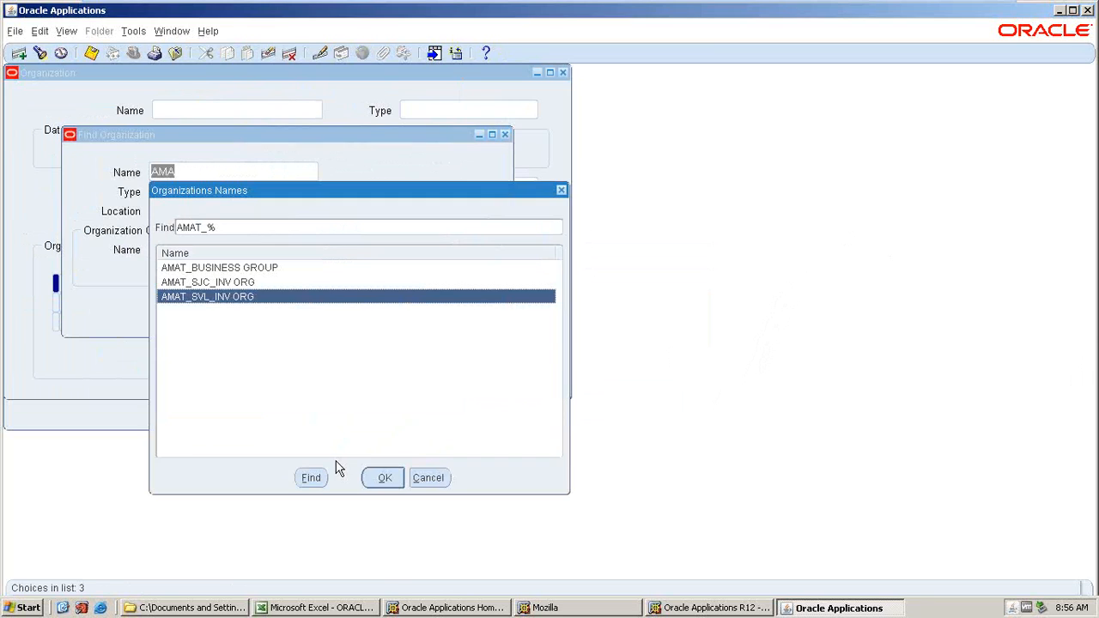
key(Return)
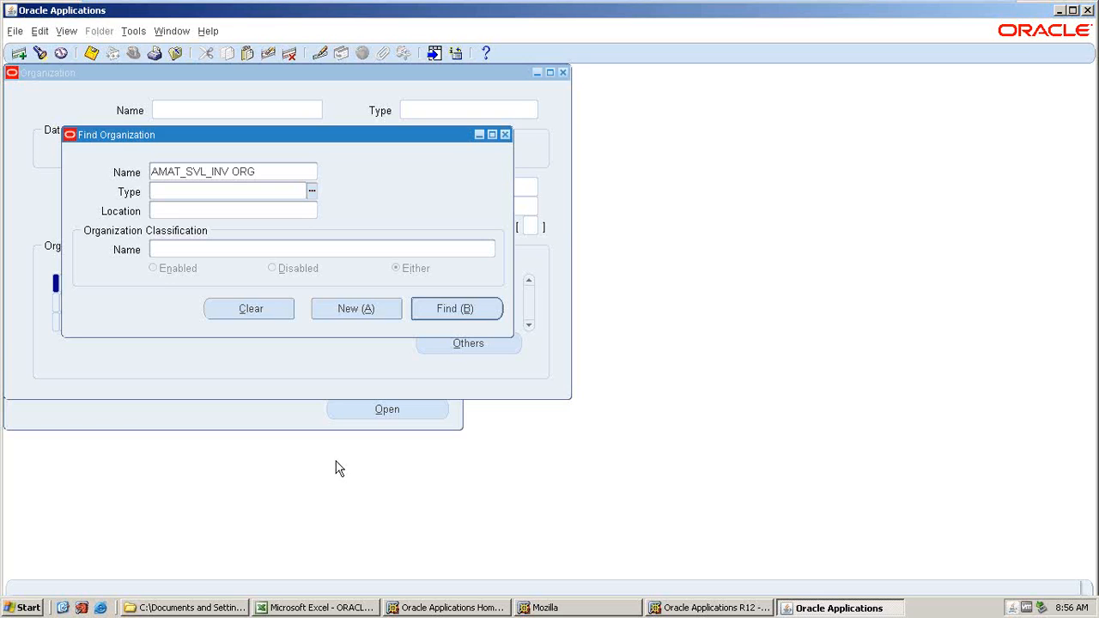
click(452, 315)
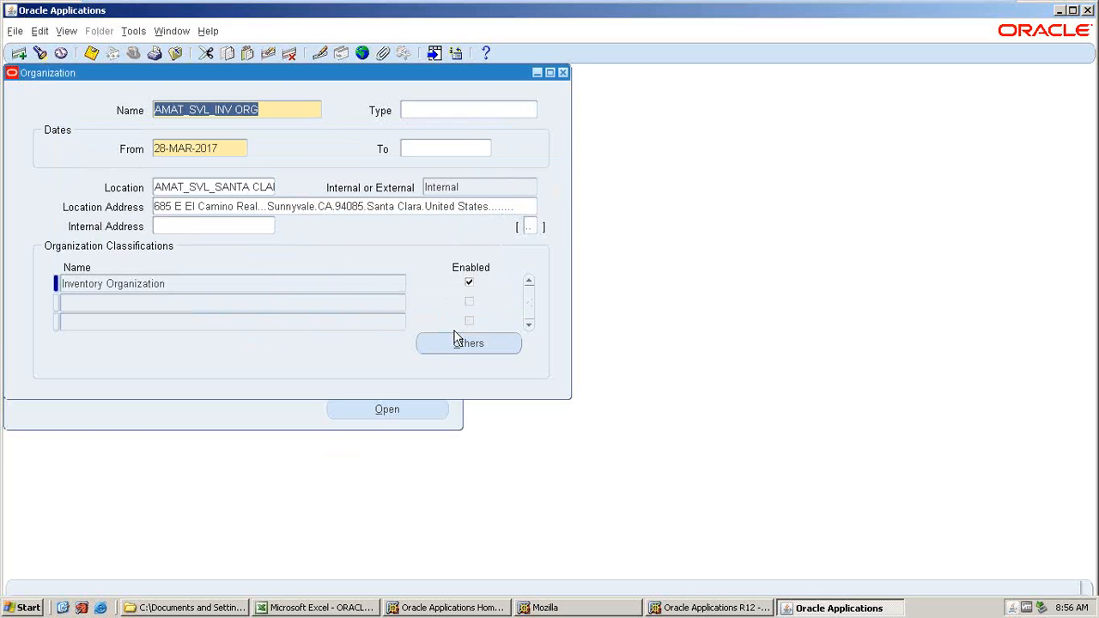
Disable the Inventory Organization classification of AMAT_SVL_INV ORG and try to delete the record.
click(469, 285)
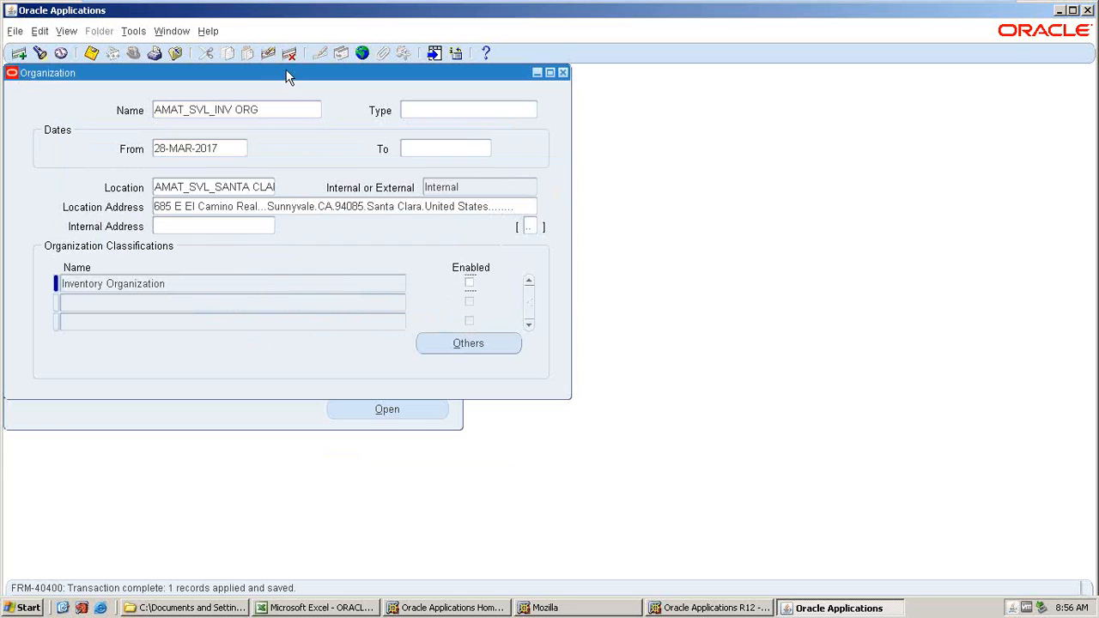
click(289, 54)
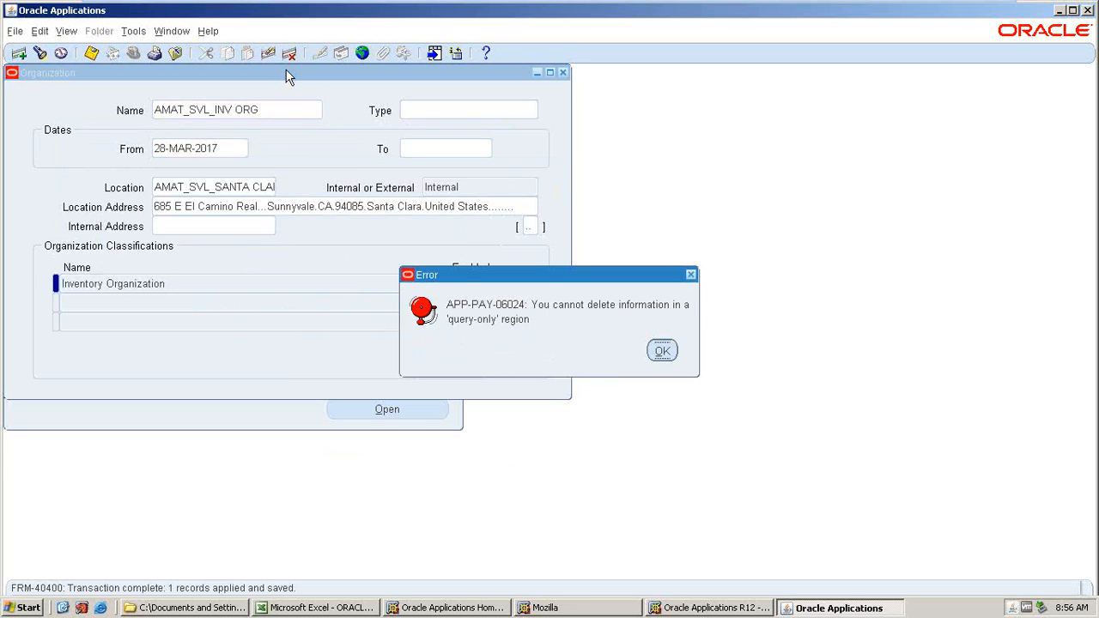
key(Return)
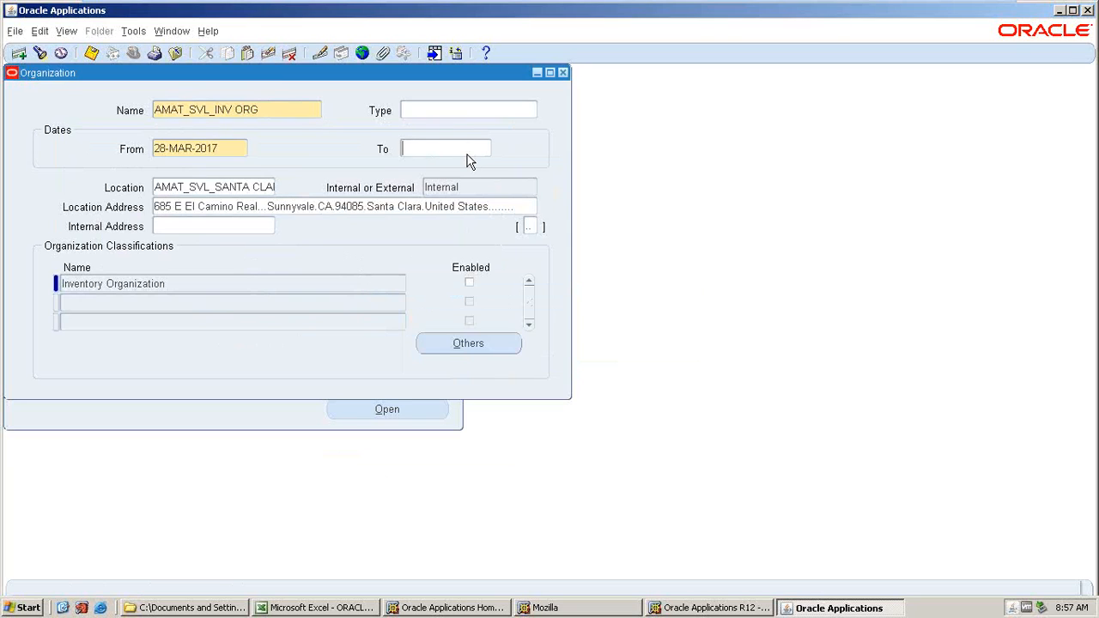
click(1062, 607)
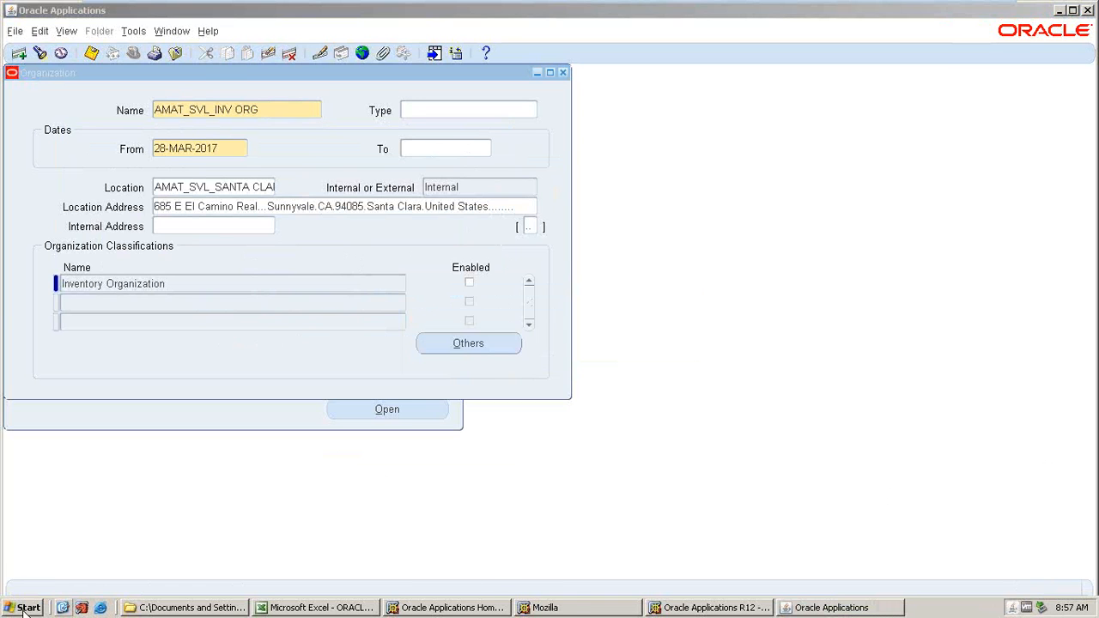
click(63, 607)
click(955, 12)
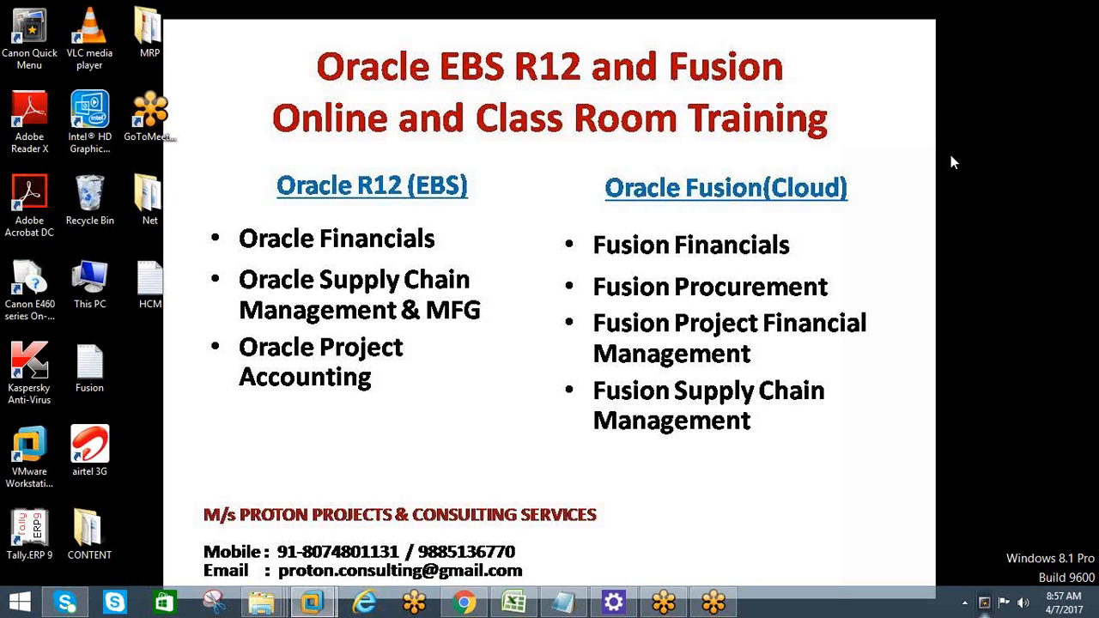
key(XF86AudioMute)
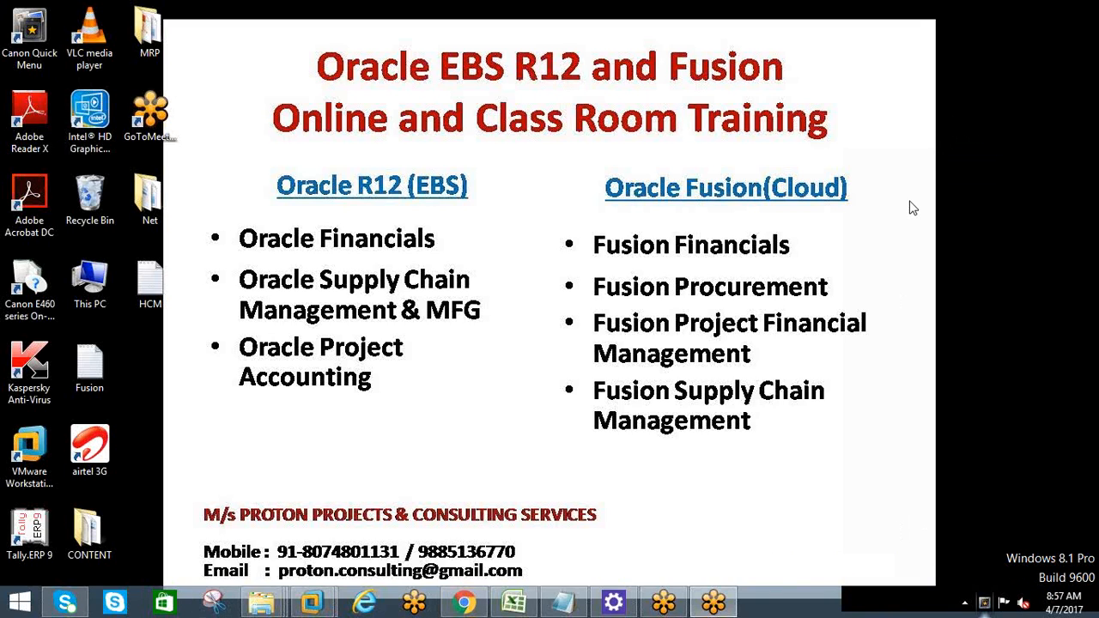
key(XF86AudioMute)
Set the end date of AMAT_SVL_INV ORG to 07-APR-2017 and save the organization.
click(312, 601)
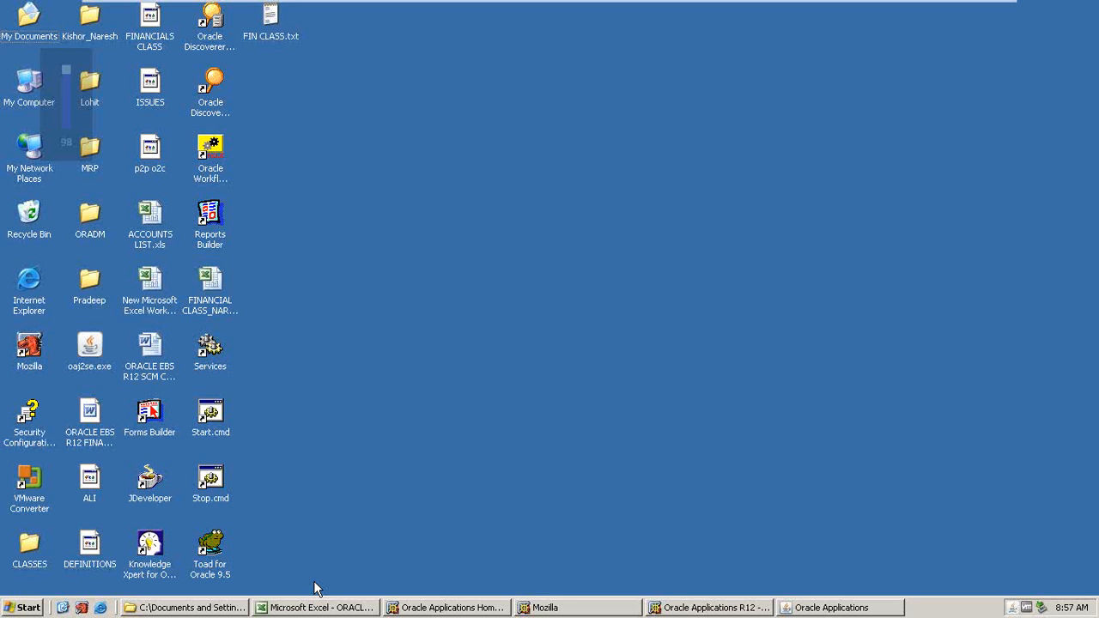
click(809, 607)
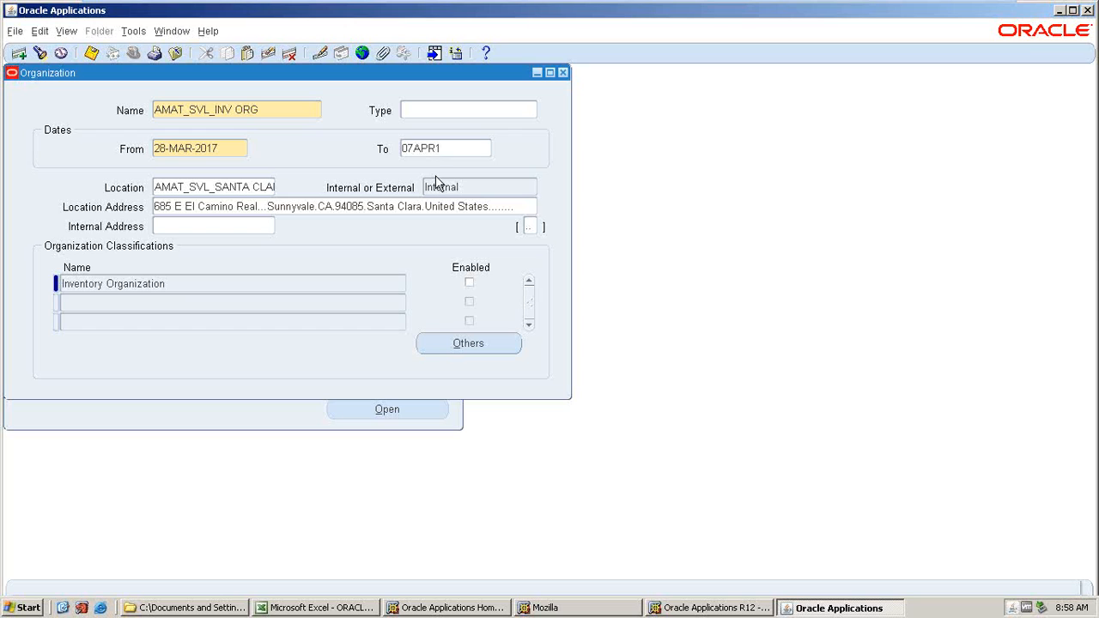
text(7)
key(Tab)
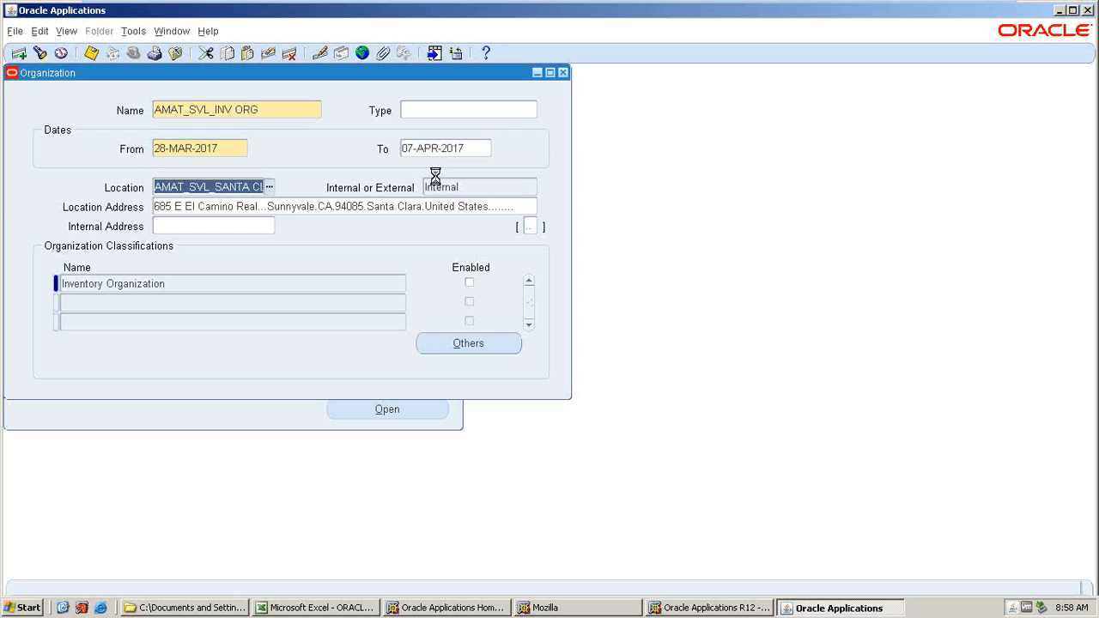
key(ctrl+s)
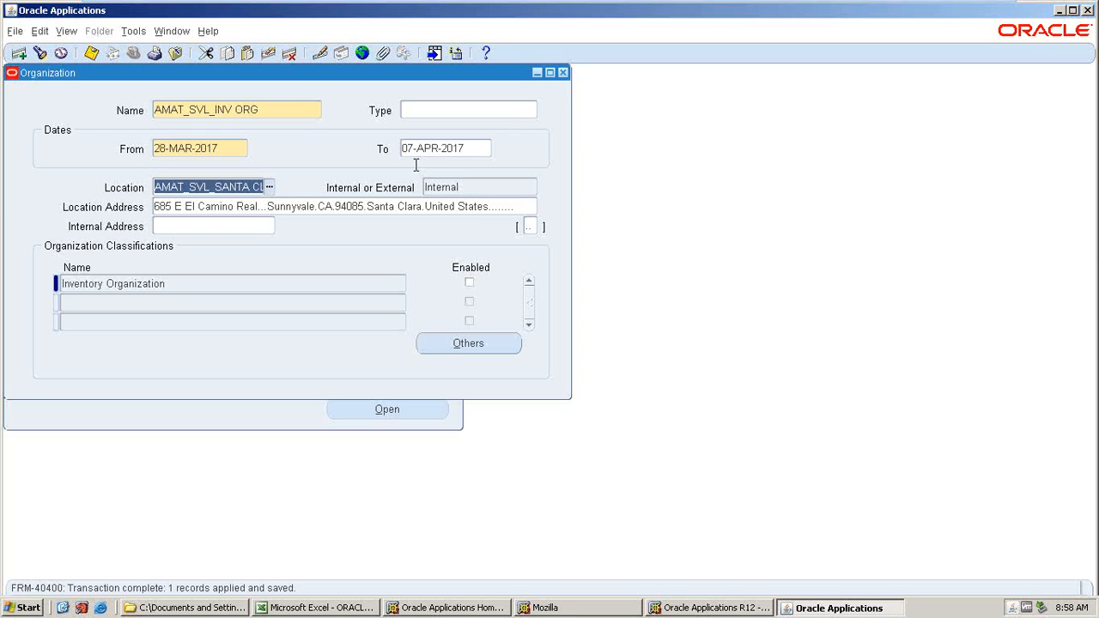
Open a new organization search and find AMAT_SJC_INV ORG from the AMAT organization list.
click(239, 110)
click(91, 54)
click(47, 55)
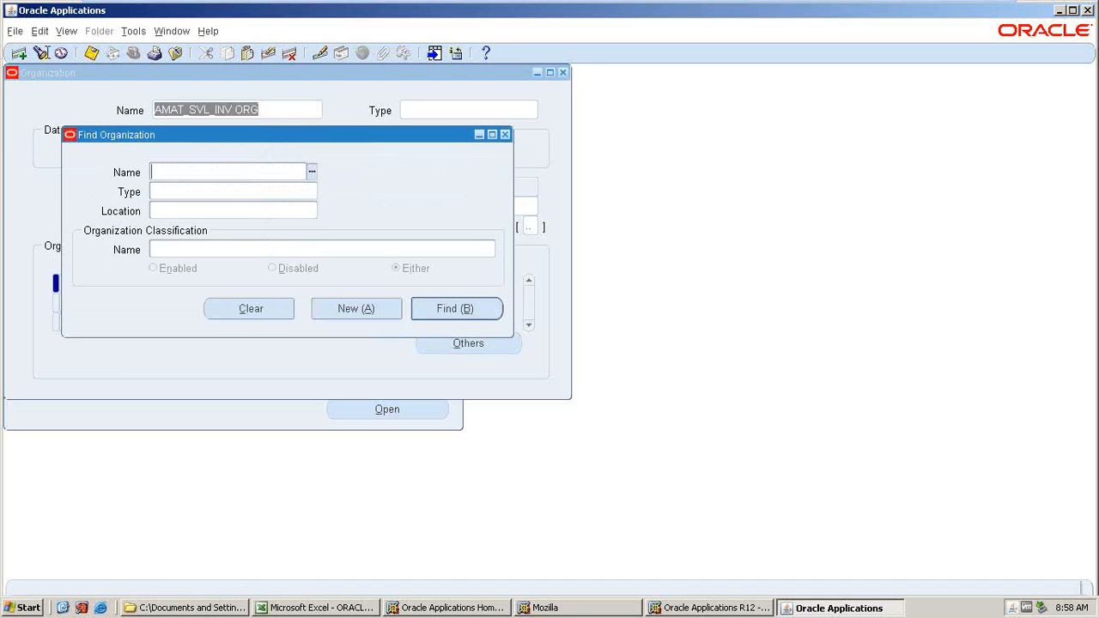
text(AMA)
click(309, 170)
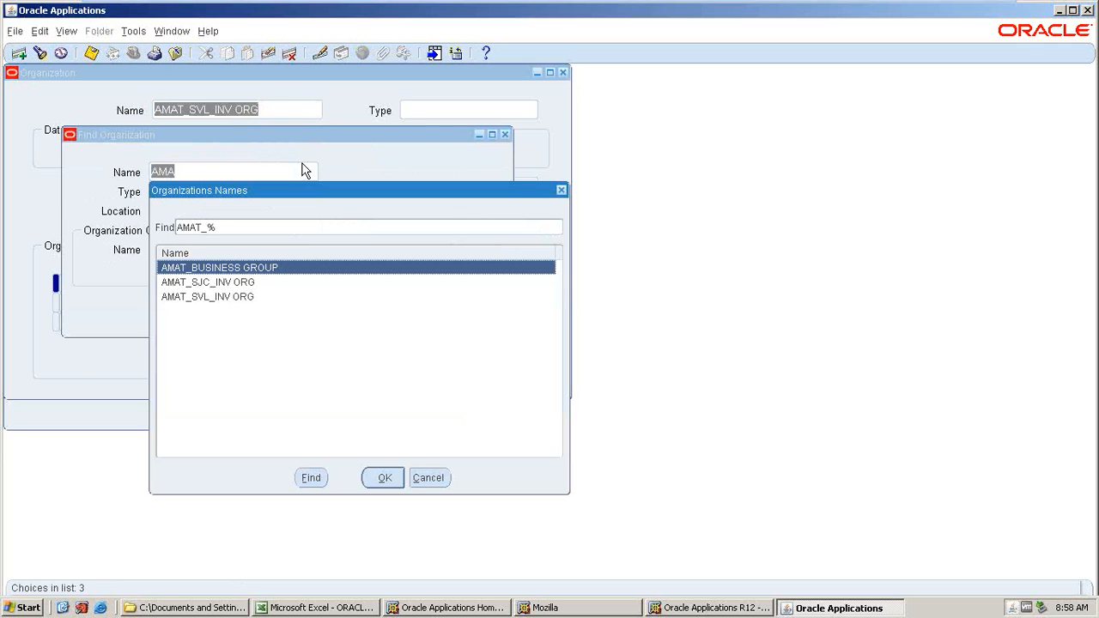
click(202, 284)
click(368, 476)
click(445, 311)
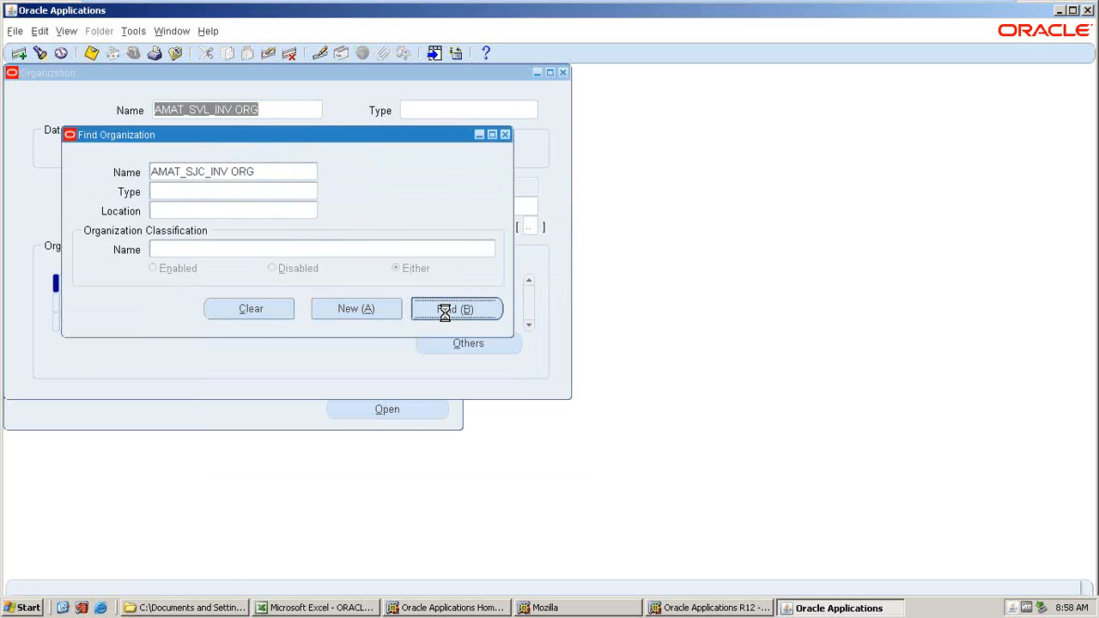
Set the end date of AMAT_SJC_INV ORG to 07-APR-2017, save it and close the Organization form.
key(Tab)
key(Tab)
key(Tab)
text(0)
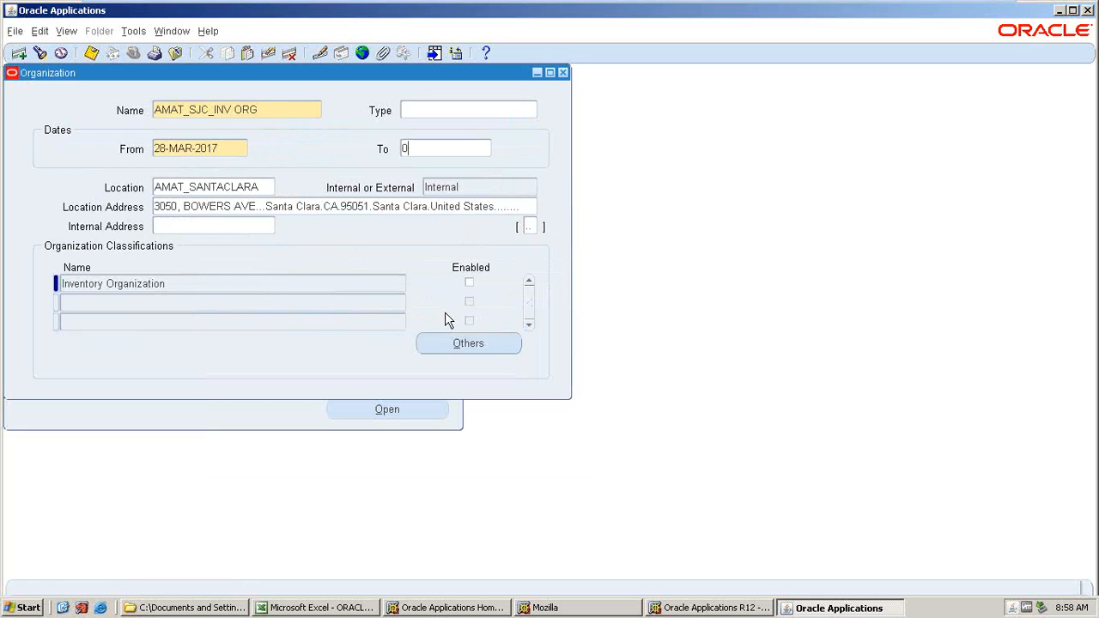
text(7APR1)
key(Tab)
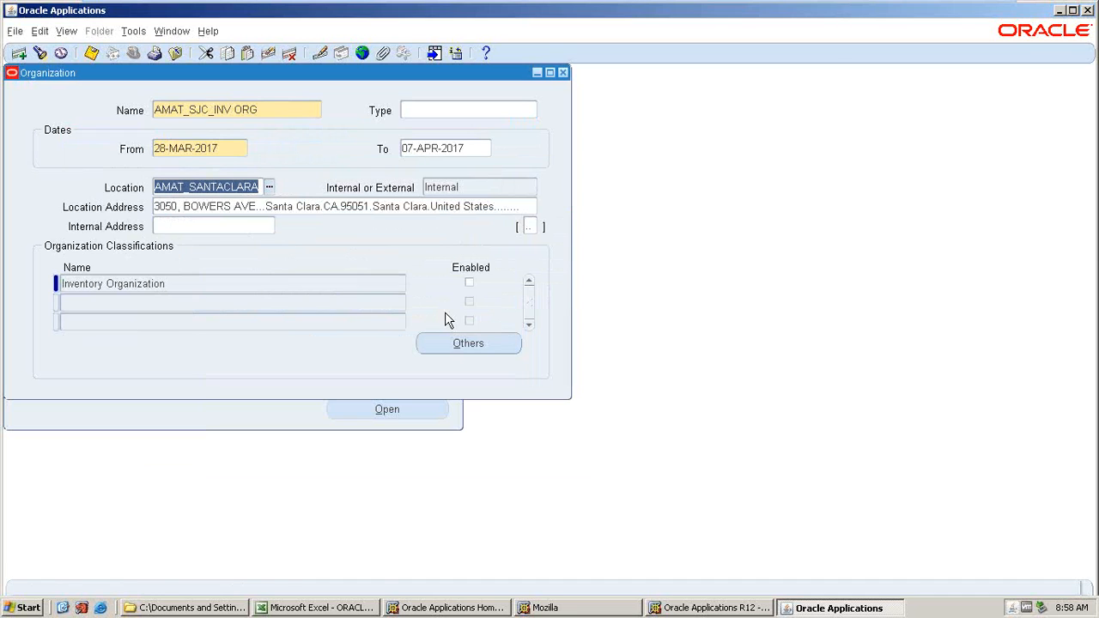
key(ctrl+s)
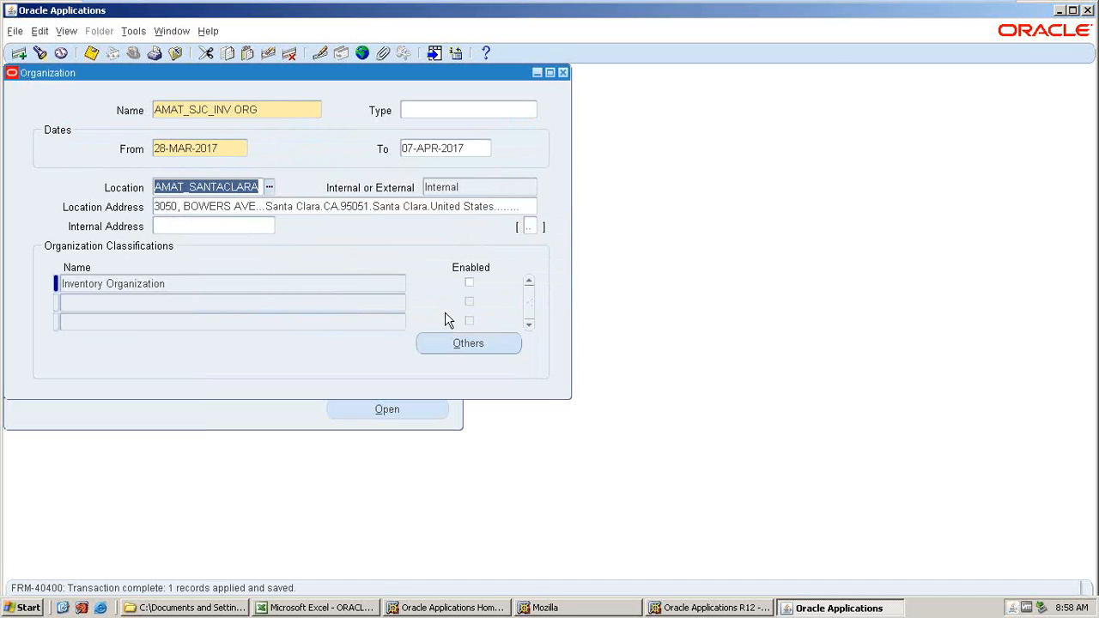
click(564, 73)
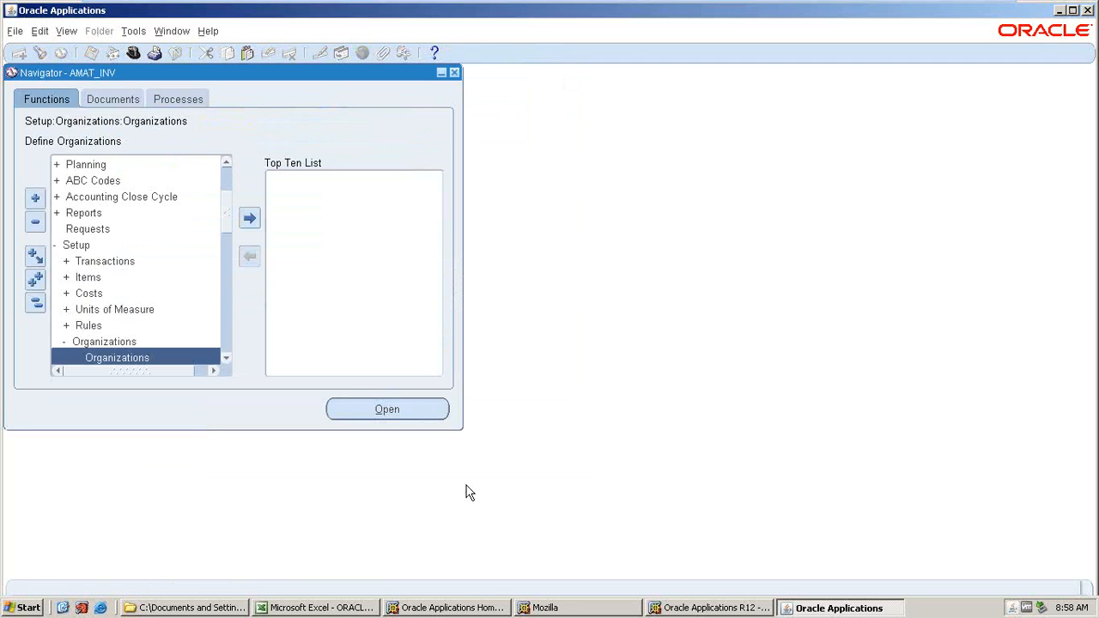
Review the setup checklist rows in the ORACLE SCM_PRADEEP8AM spreadsheet.
click(62, 607)
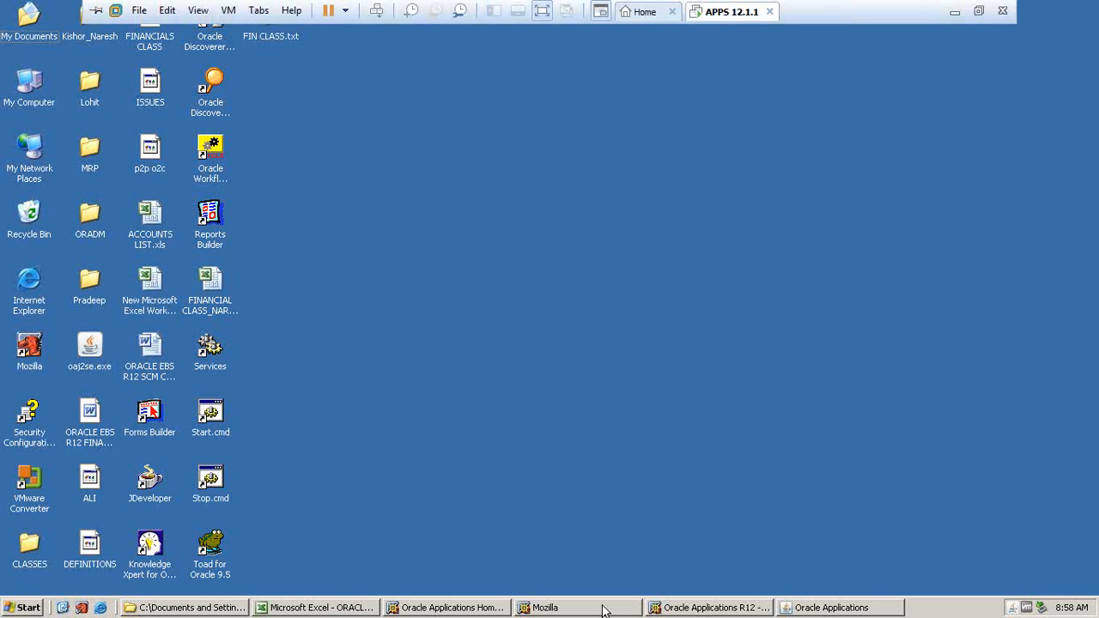
click(303, 607)
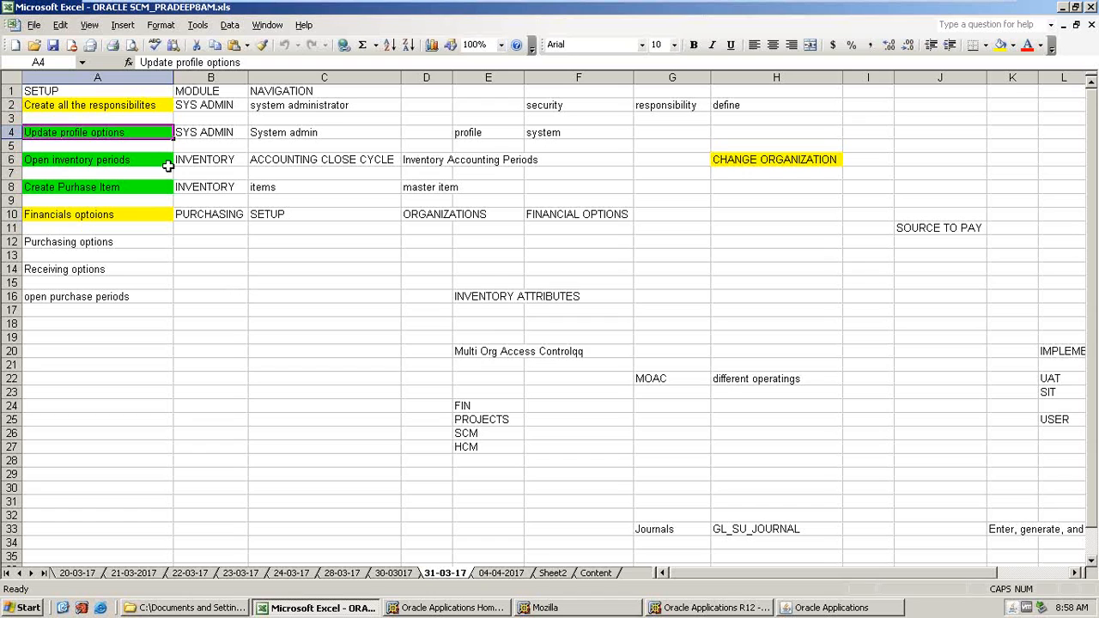
click(69, 104)
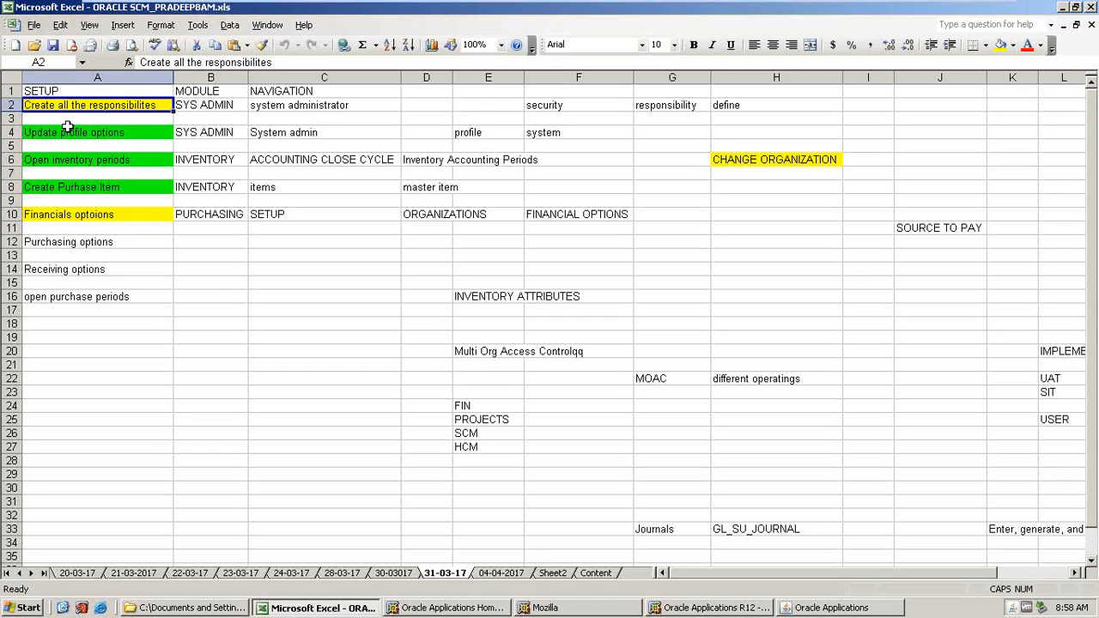
click(67, 129)
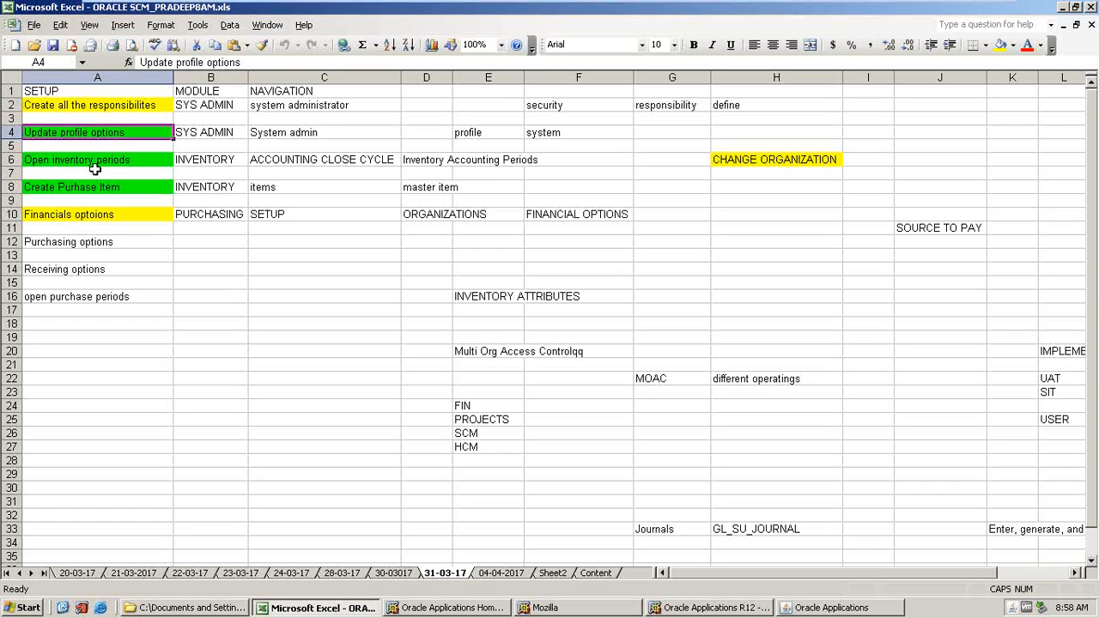
click(89, 162)
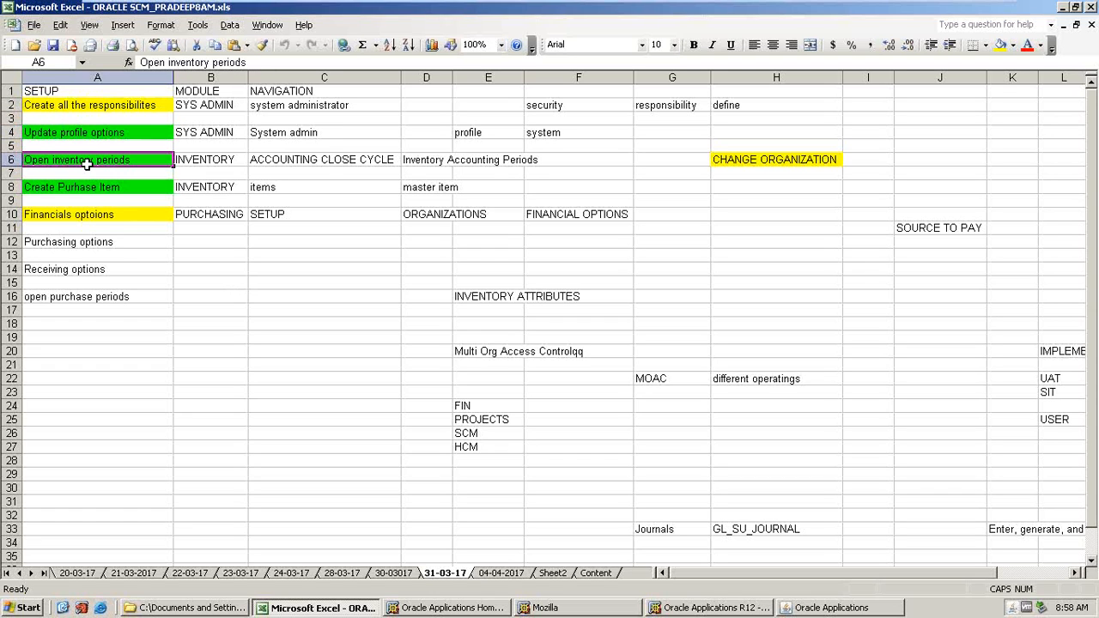
key(Up)
key(Up)
Switch the Oracle Applications responsibility to System Administrator.
key(alt+Tab)
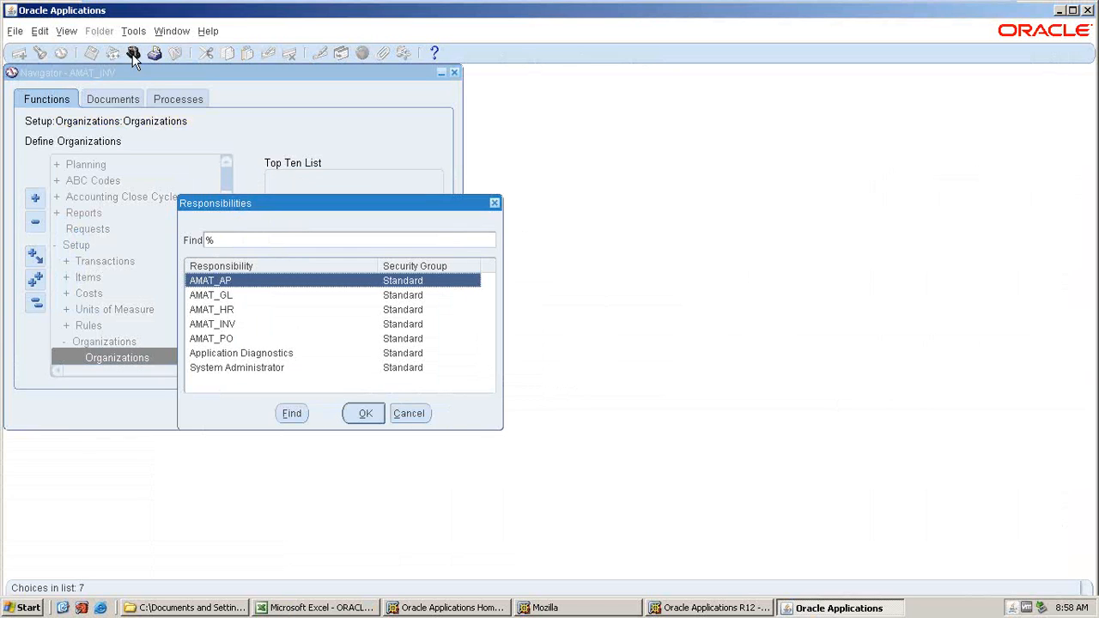
click(220, 329)
key(Return)
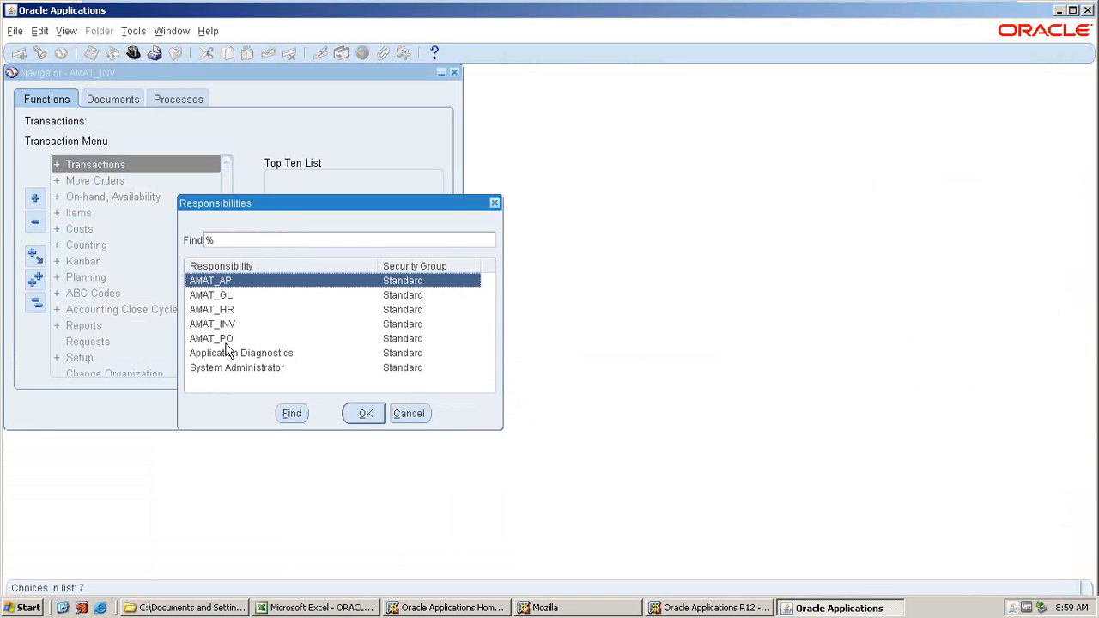
click(217, 367)
click(368, 414)
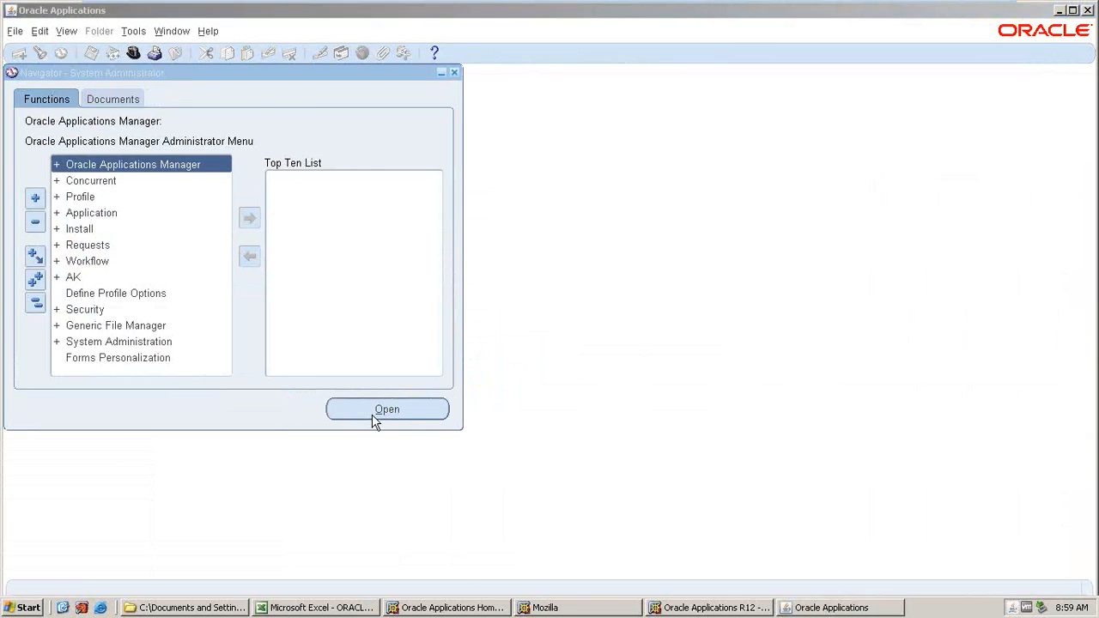
Add GL LEDGER NAME and MO OPERATING UNIT to cells C34 and C35 of the checklist.
key(alt+Tab)
click(420, 486)
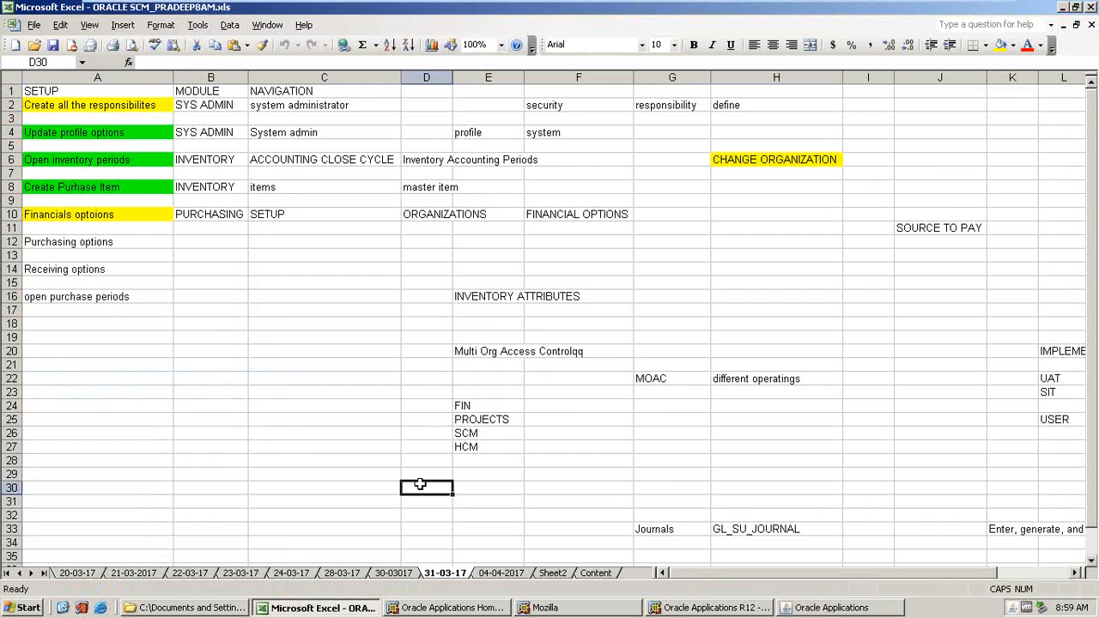
scroll(412, 490, down, 1)
click(341, 500)
scroll(339, 498, down, 2)
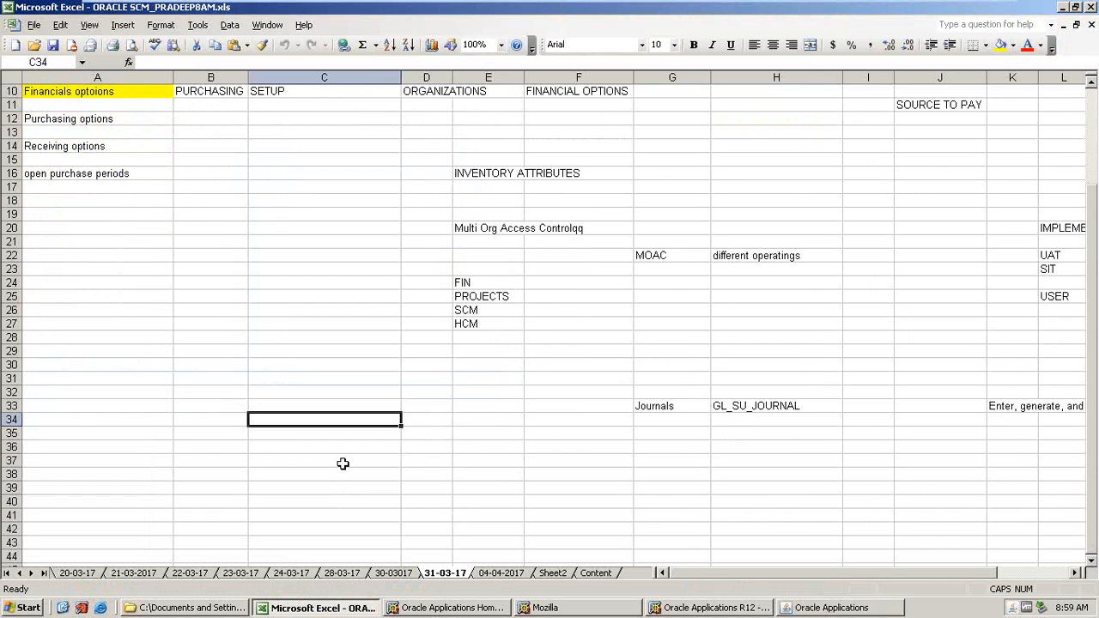
text(GL  )
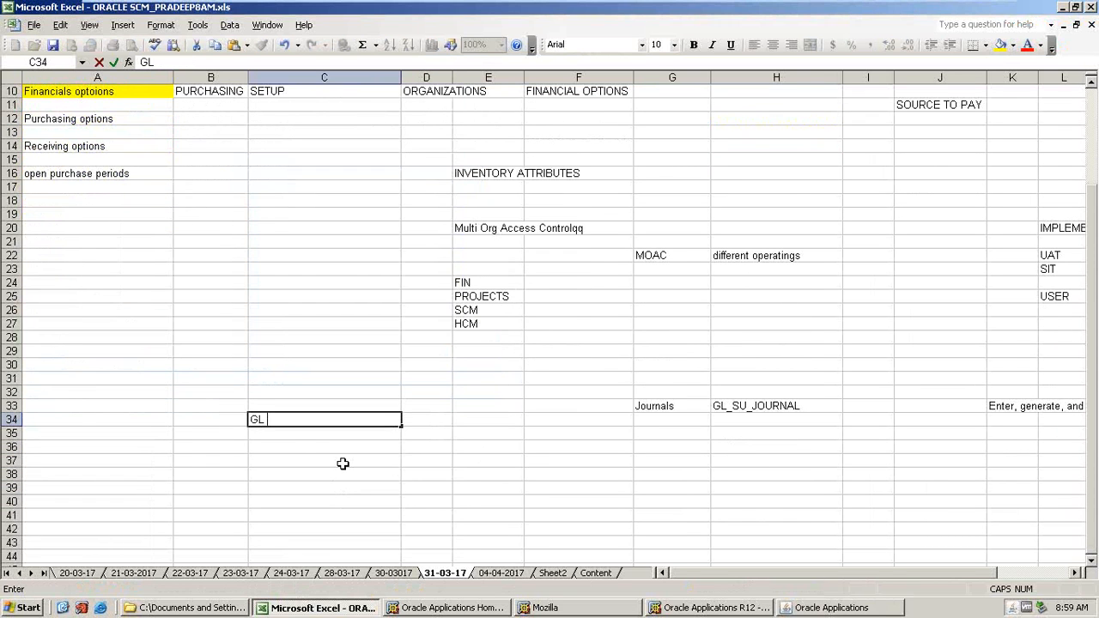
text(LEDGER NAME)
key(Return)
text(MO OPERATING UNIT)
key(Return)
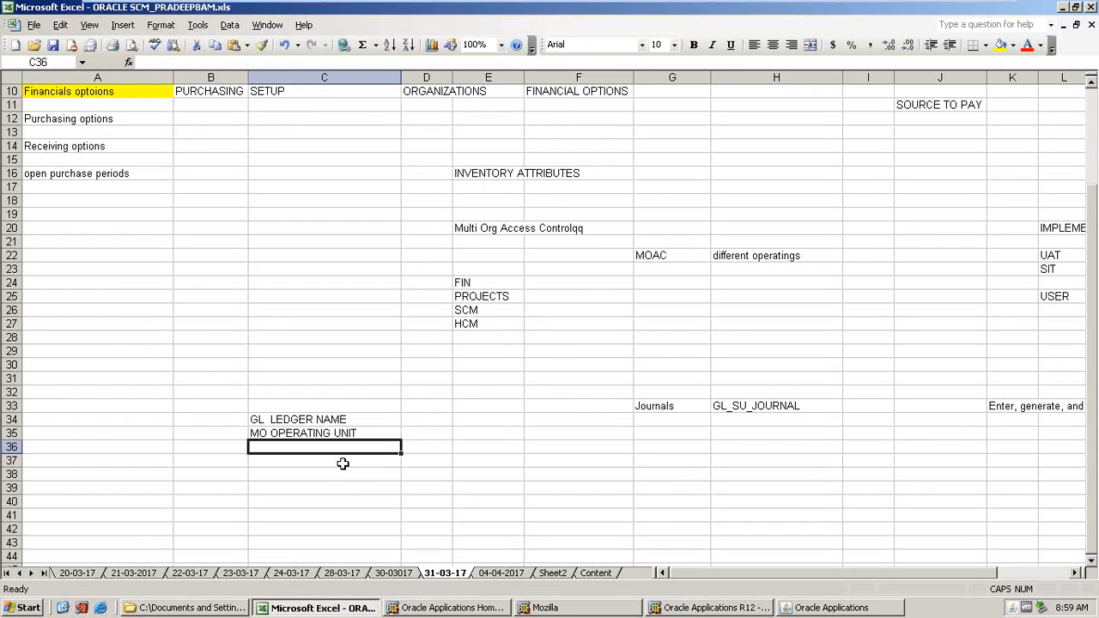
Add HR BUSINESS GROUP and HR SECURITY PROFILE to cells C36 and C37 of the checklist.
text(HR BUSINESS GROUP)
key(Return)
text(HR SECURITY PR)
key(BackSpace)
key(BackSpace)
key(BackSpace)
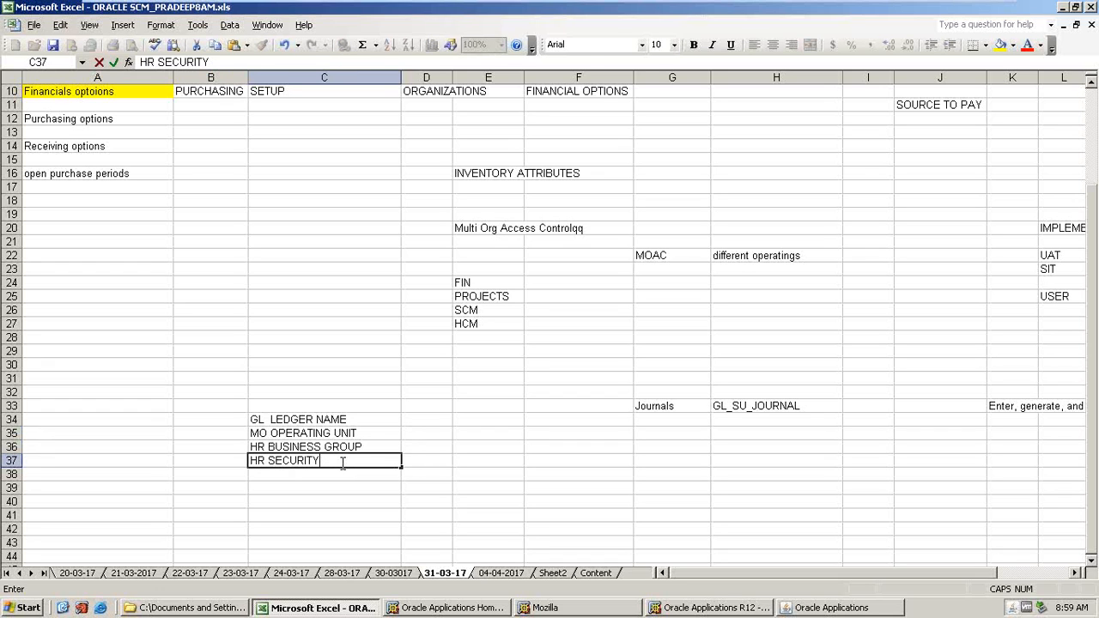
text(PROFILE)
key(Return)
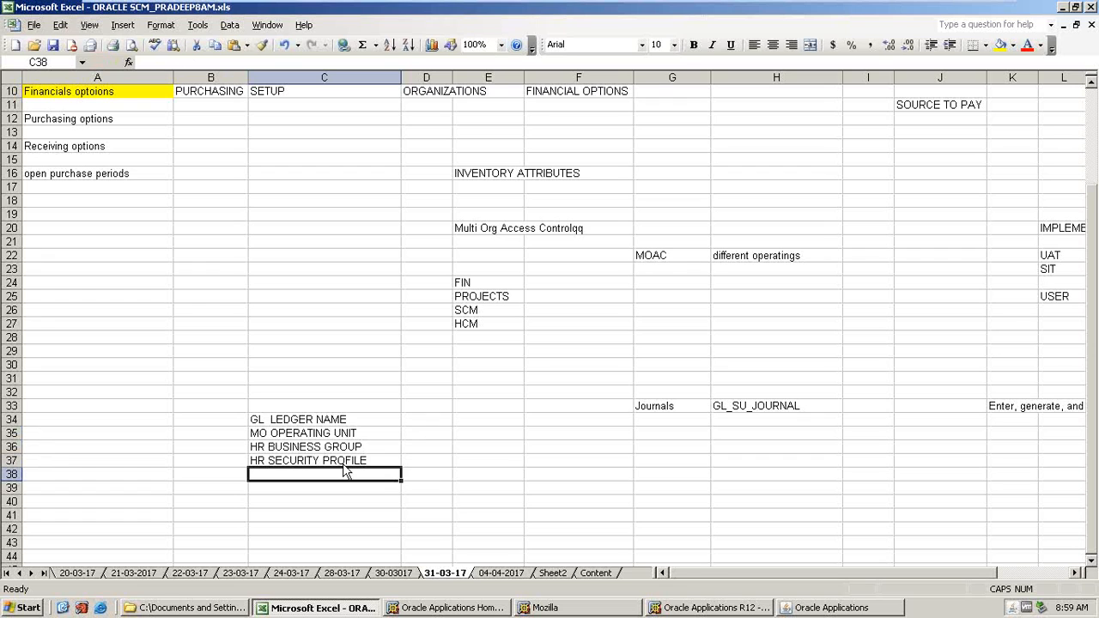
Open the System Profile Values search with Application set to Inventory and Responsibility set to AMAT_INV.
click(816, 607)
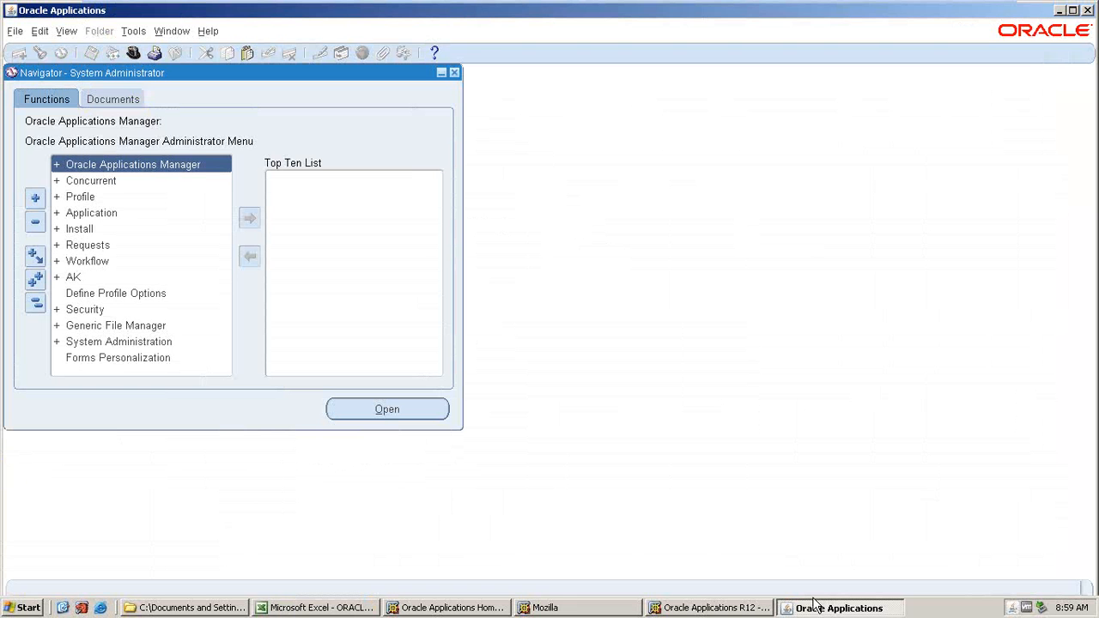
double_click(76, 194)
key(Down)
key(Return)
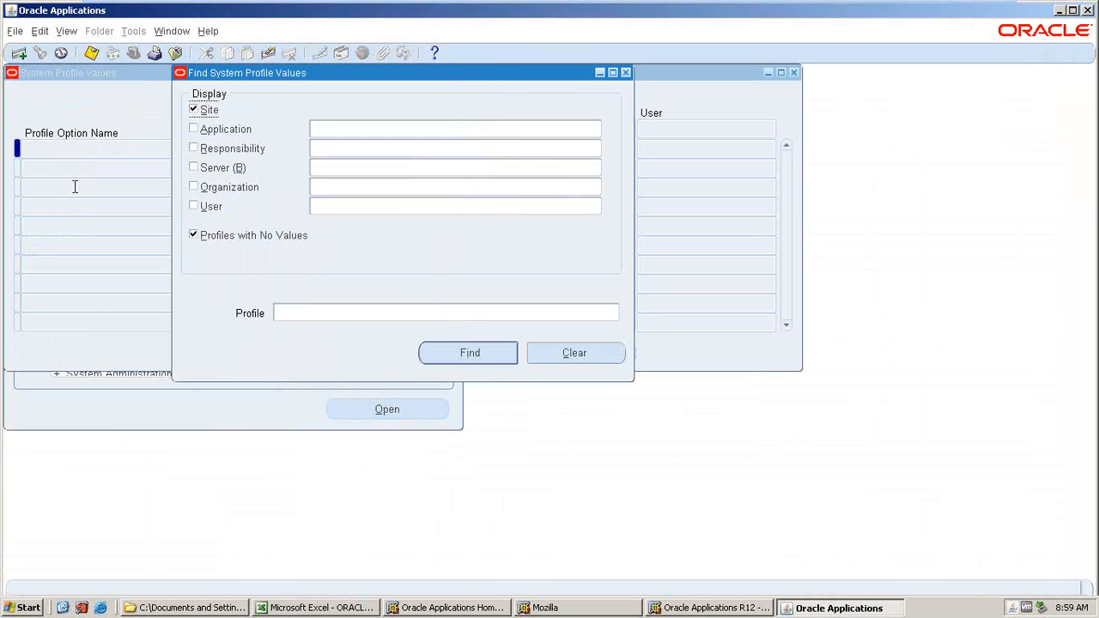
text(INVE)
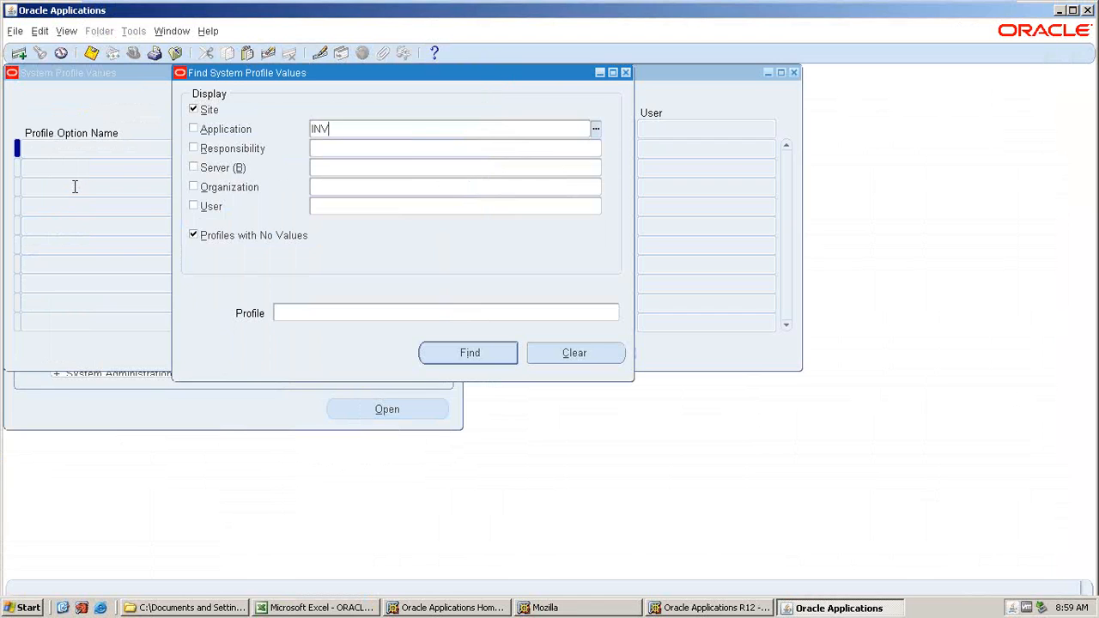
key(Tab)
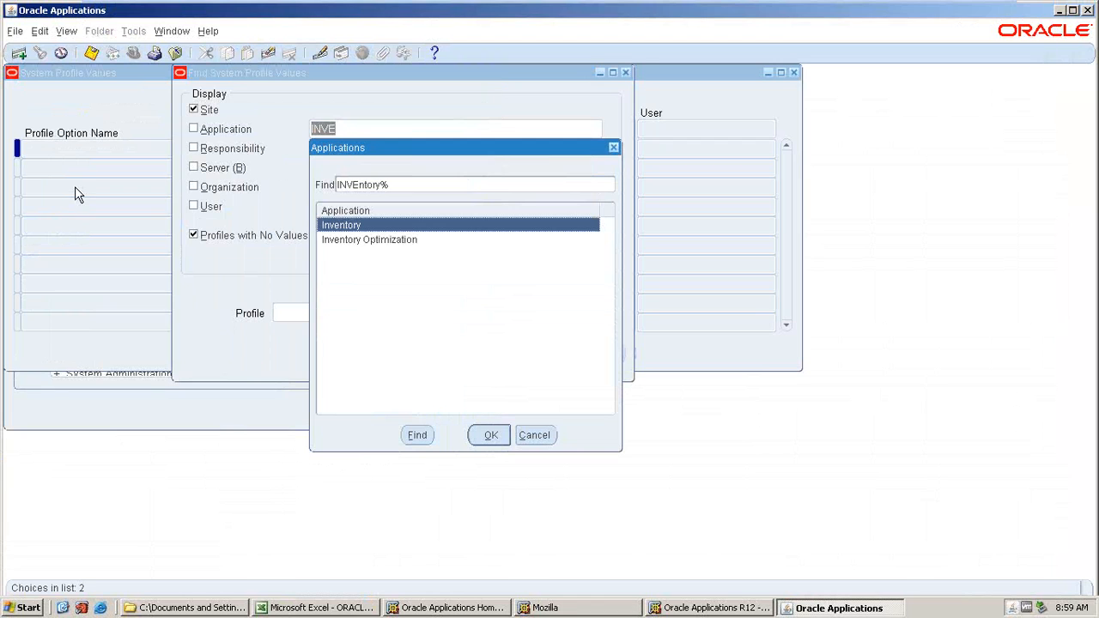
click(481, 437)
click(332, 149)
text(AMA)
key(Tab)
click(371, 288)
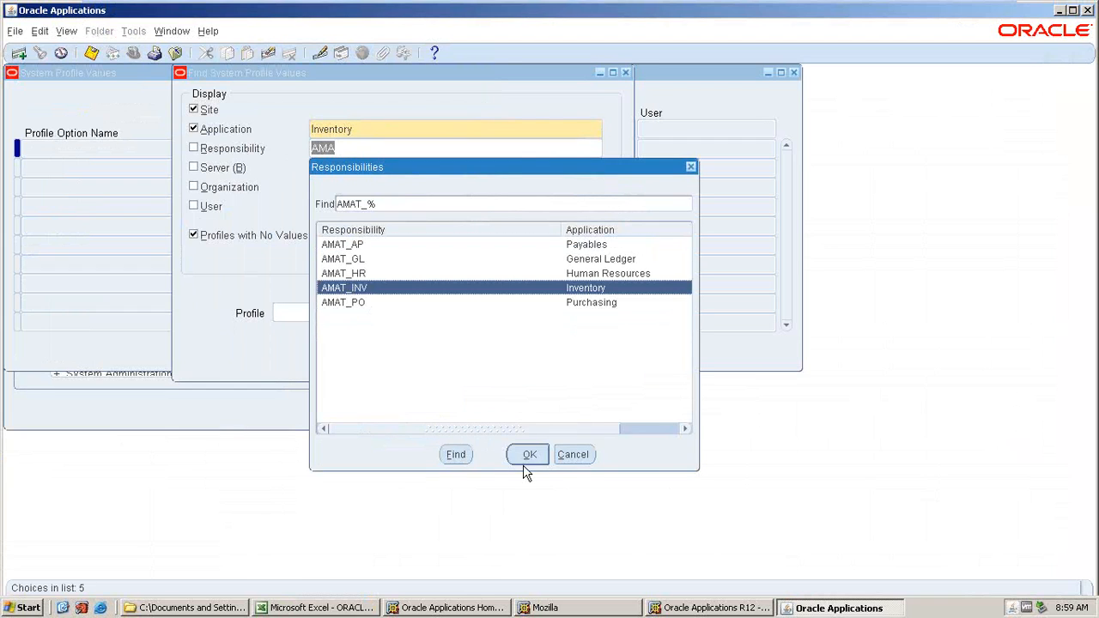
click(527, 460)
Search the profile values for profiles matching %GL%LED%.
text(%GL%LED%)
key(Return)
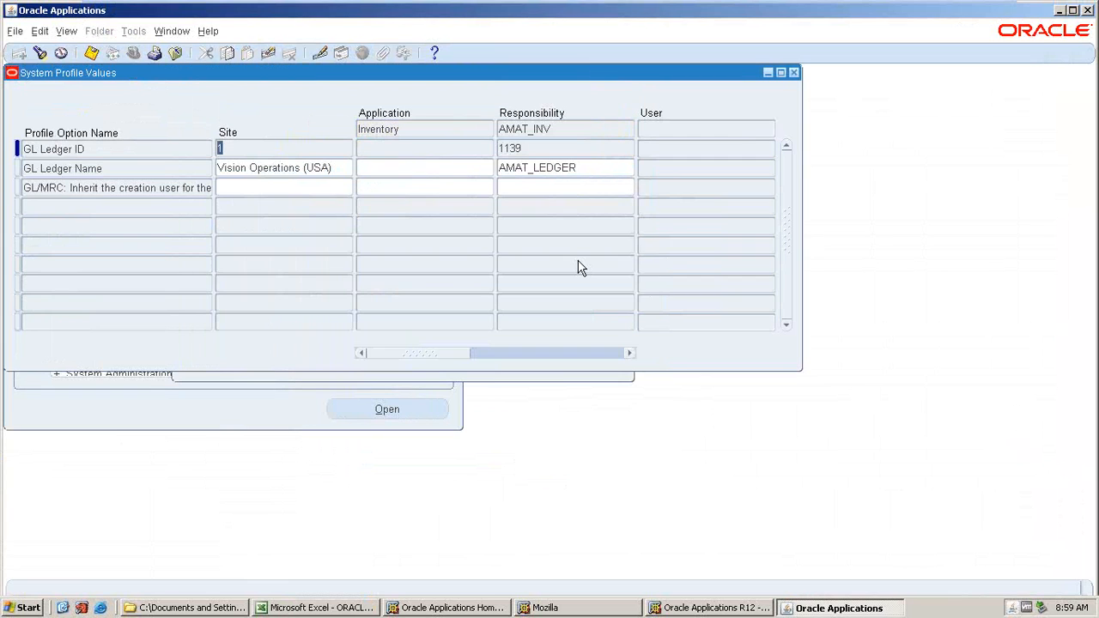
click(39, 51)
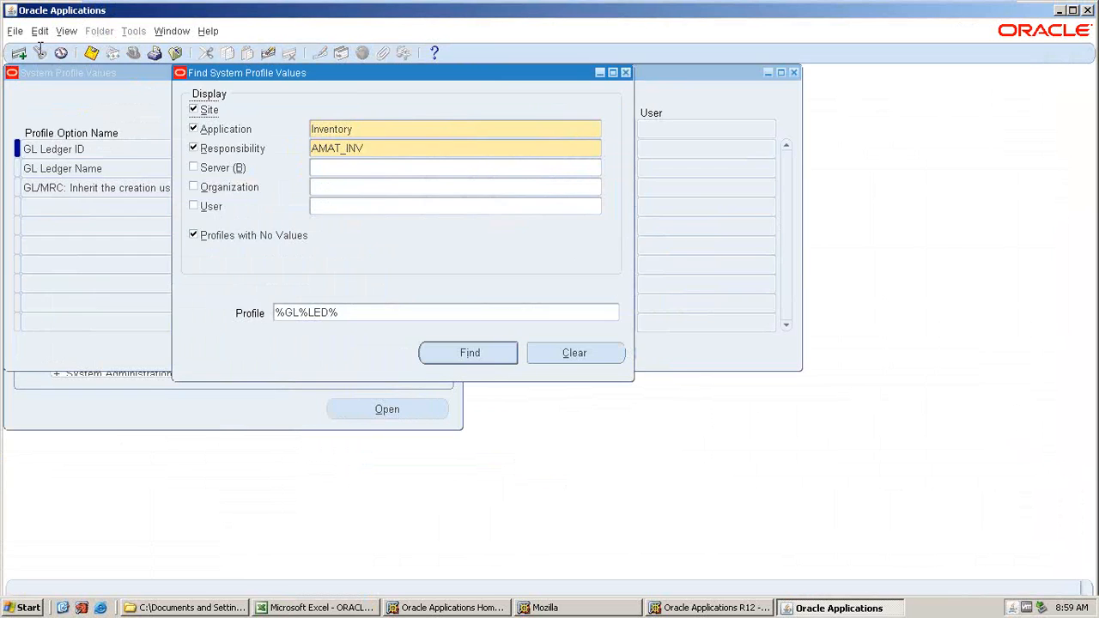
text(%MO)
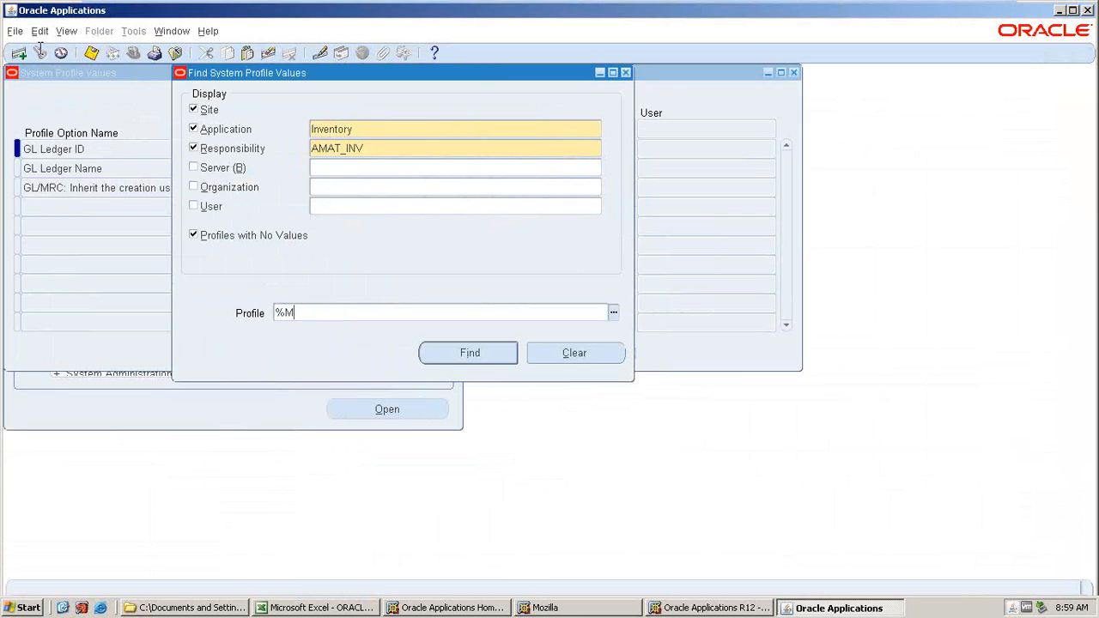
text(%OP)
text(%)
key(Return)
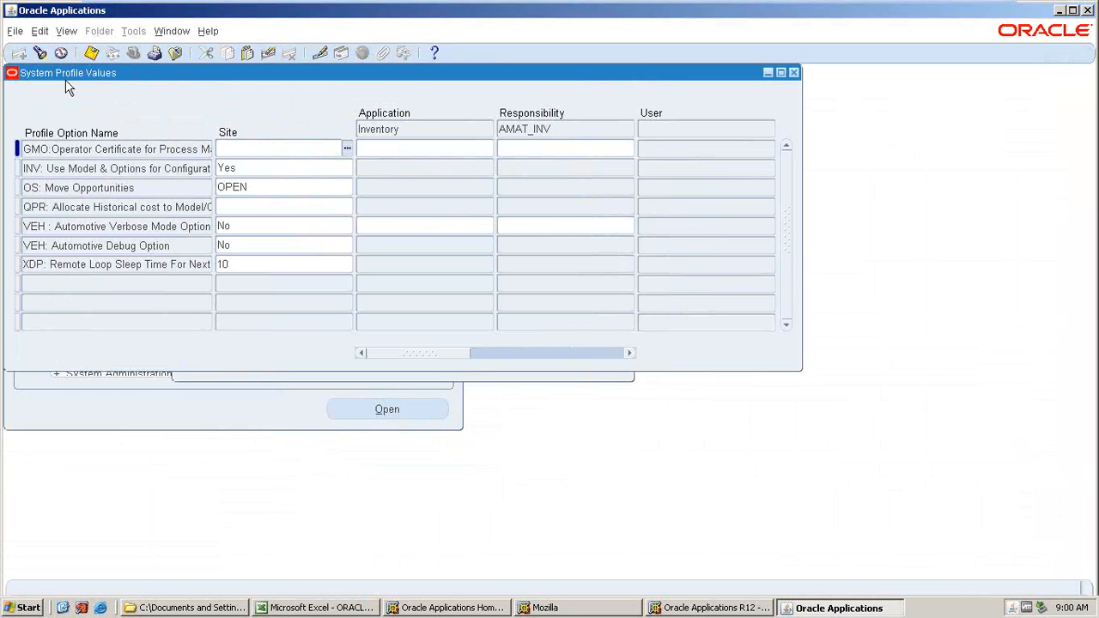
key(ctrl+f)
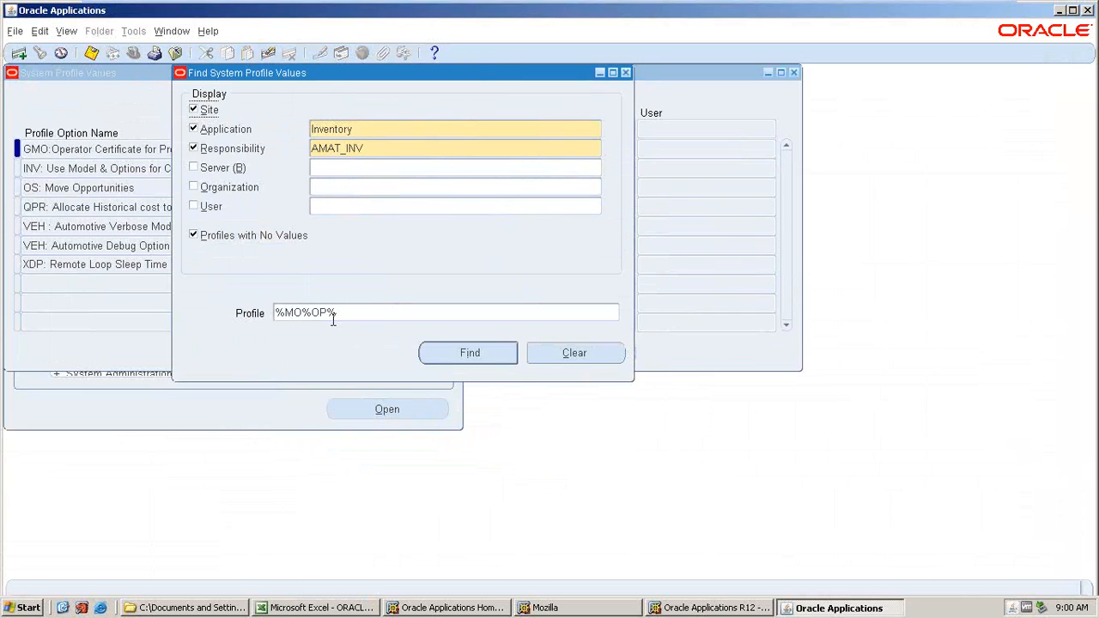
click(469, 353)
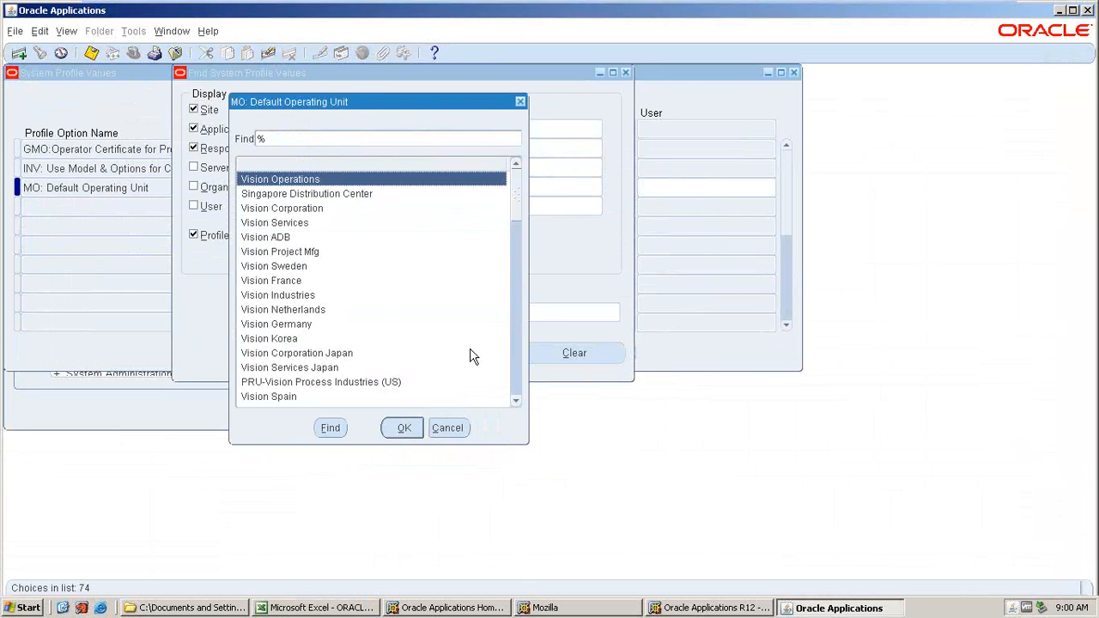
click(442, 429)
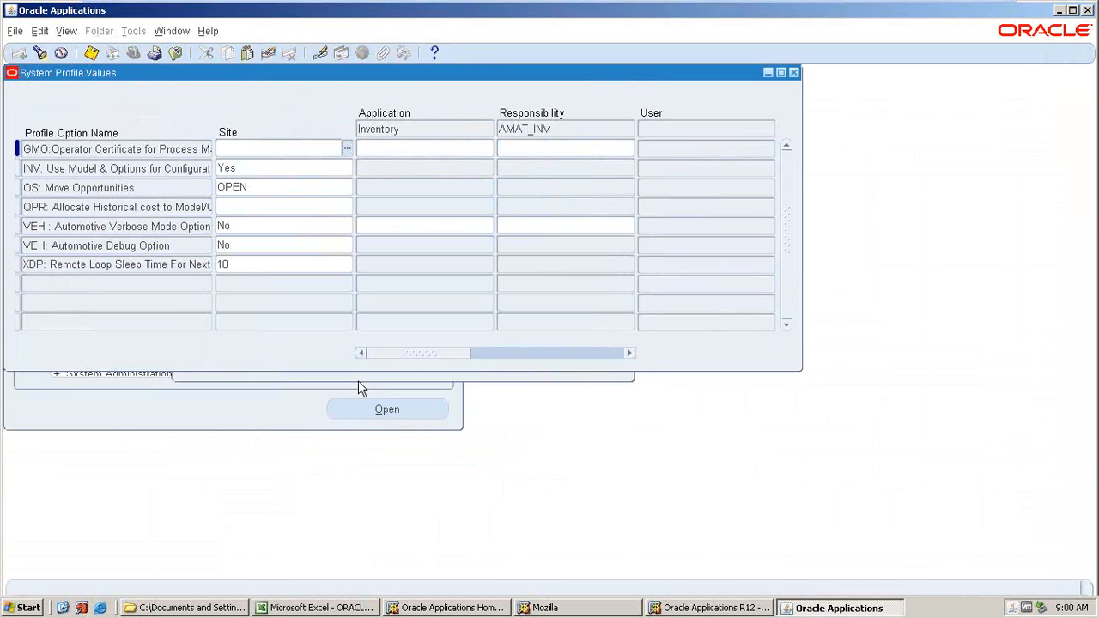
click(793, 72)
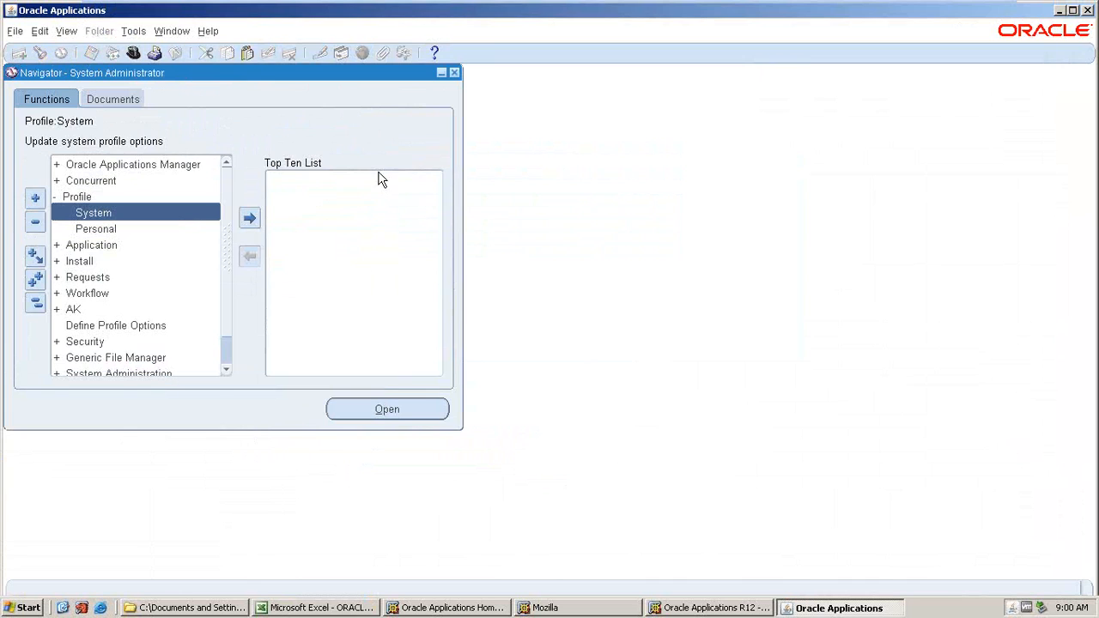
Open the concurrent requests list and view the parameters of the Replicate Seed Data request.
click(66, 31)
click(87, 237)
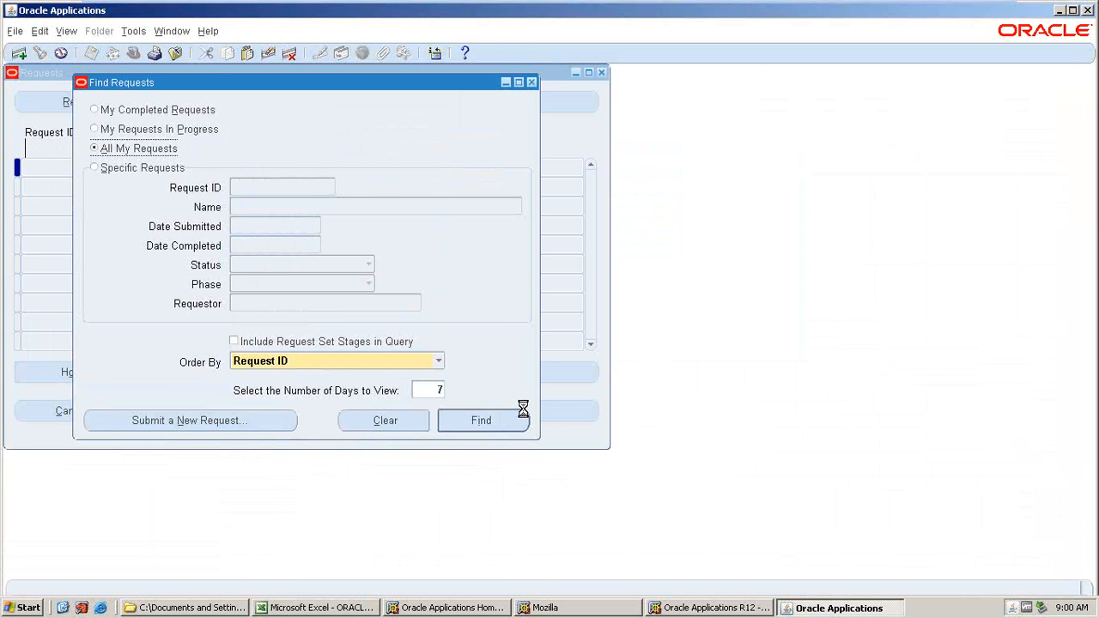
click(525, 419)
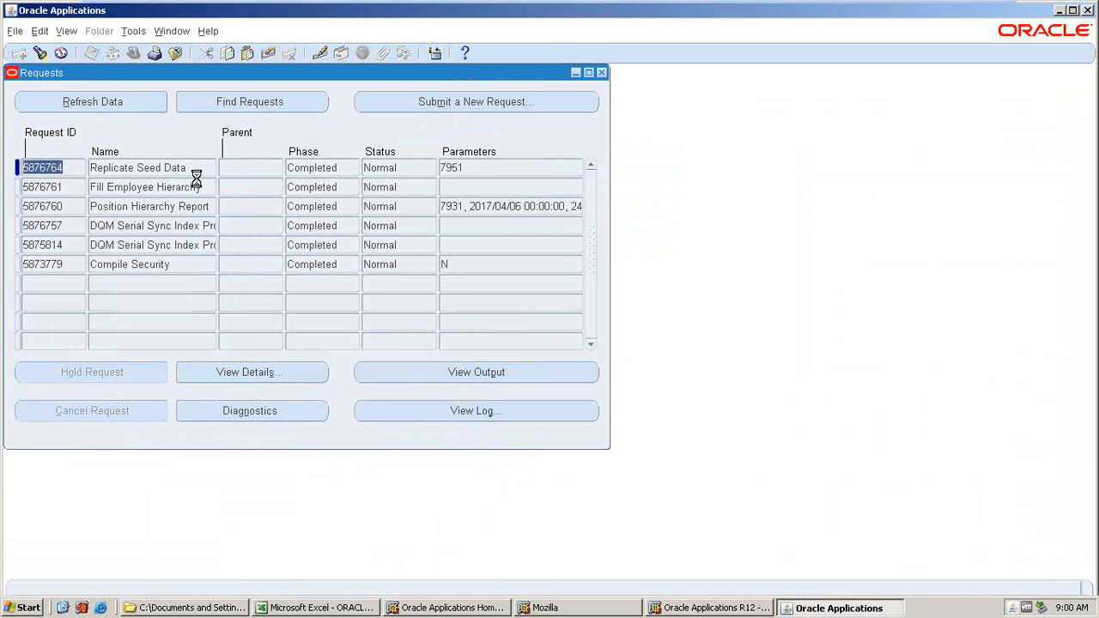
key(Tab)
click(245, 372)
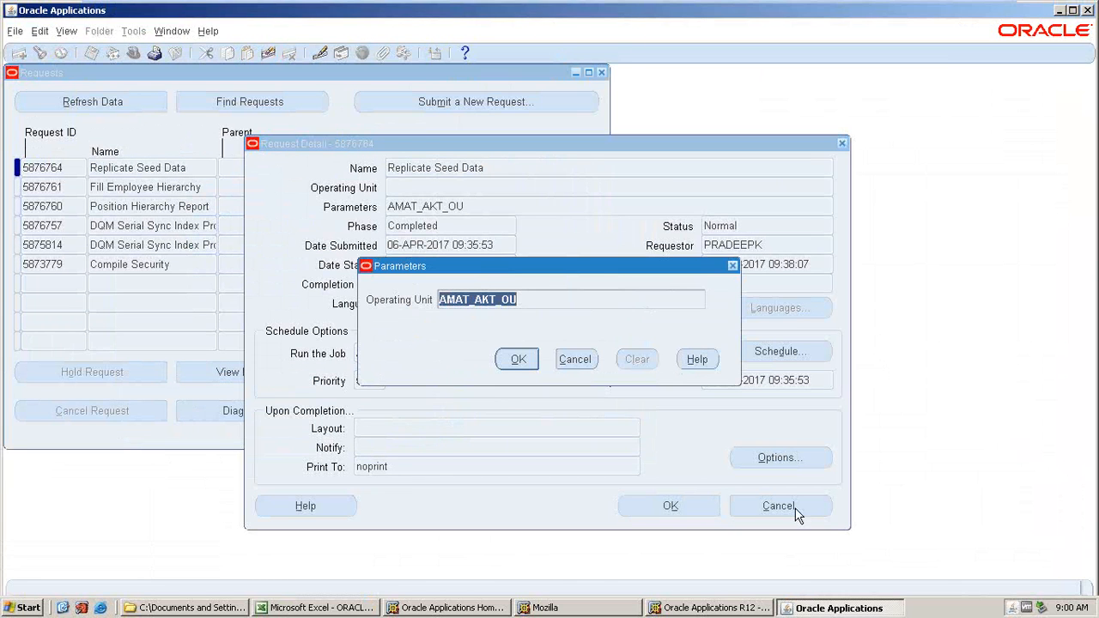
key(Return)
click(763, 514)
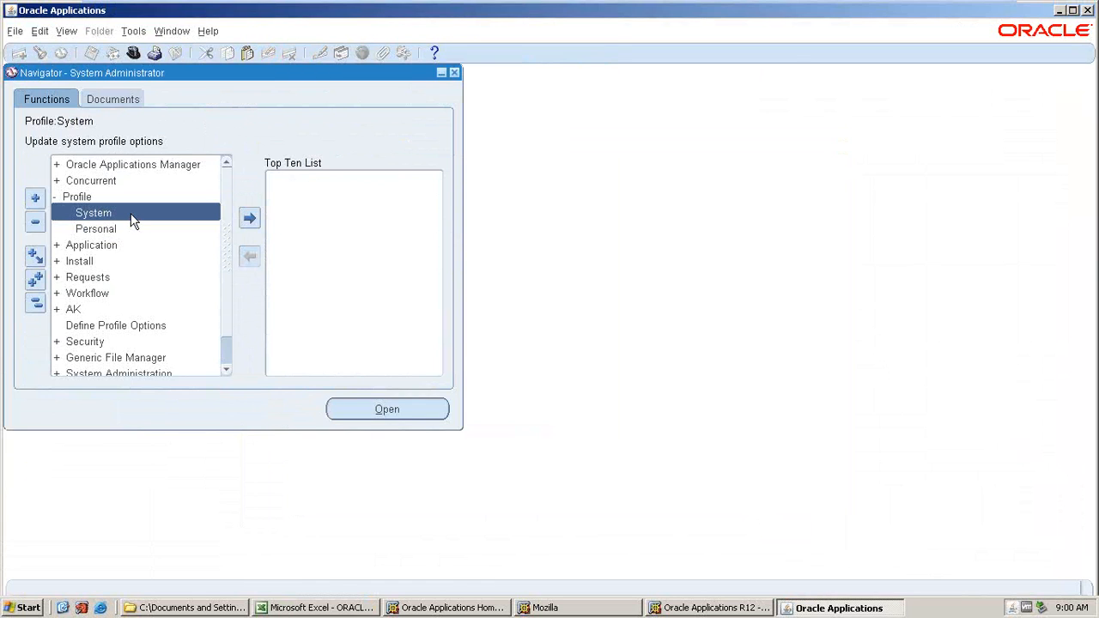
Reopen the System Profile Values search with Application set to Inventory and Responsibility set to AMAT_INV.
double_click(133, 217)
click(335, 130)
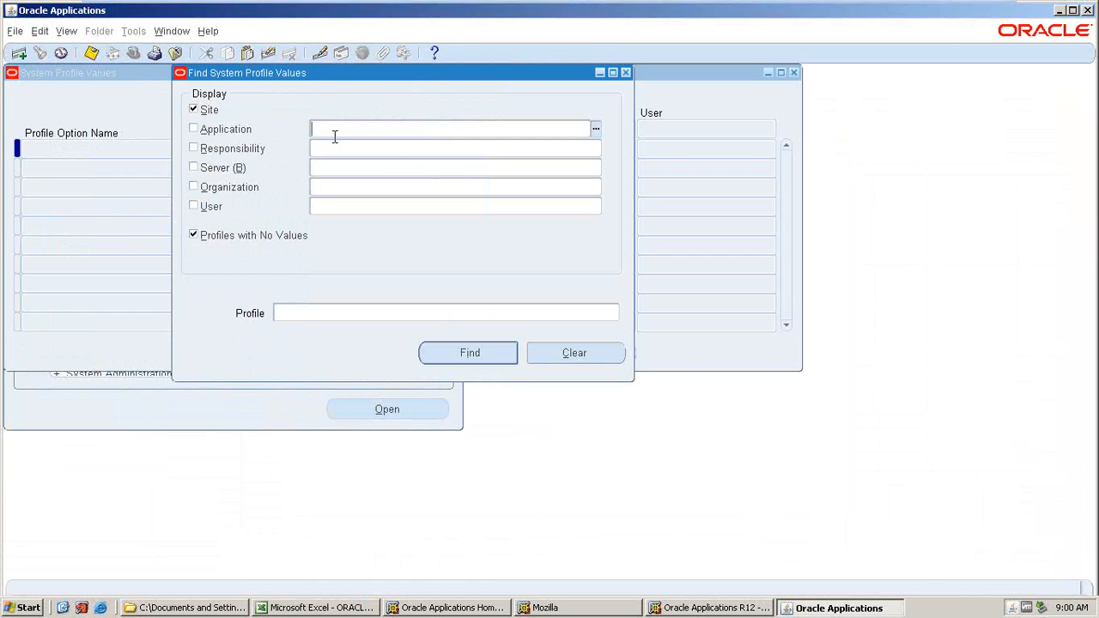
text(INVENTO)
key(Tab)
key(Return)
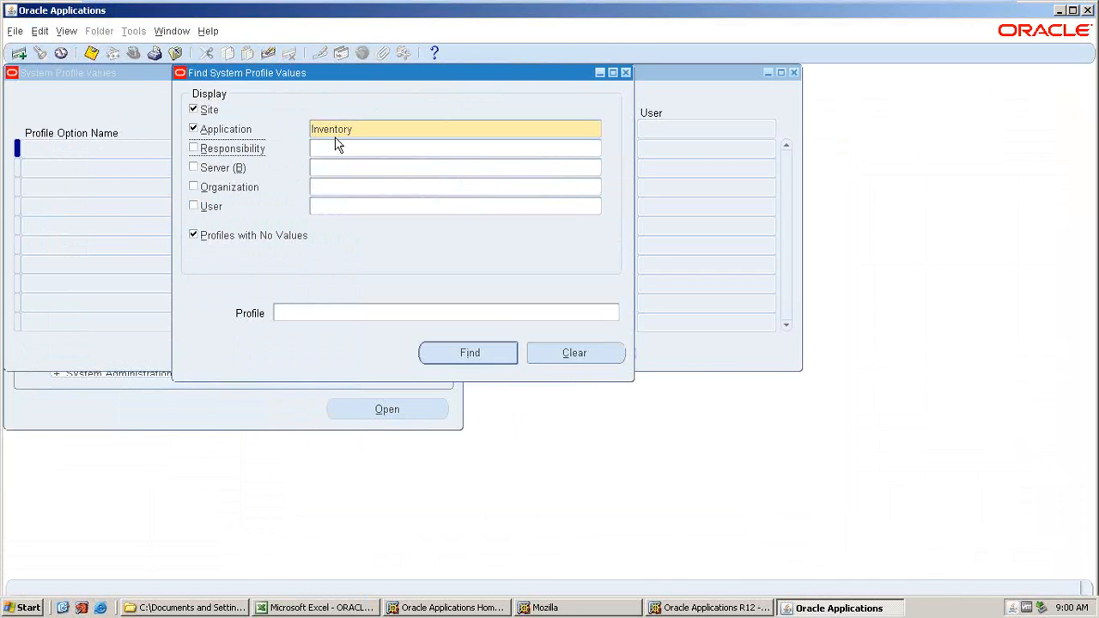
text(%)
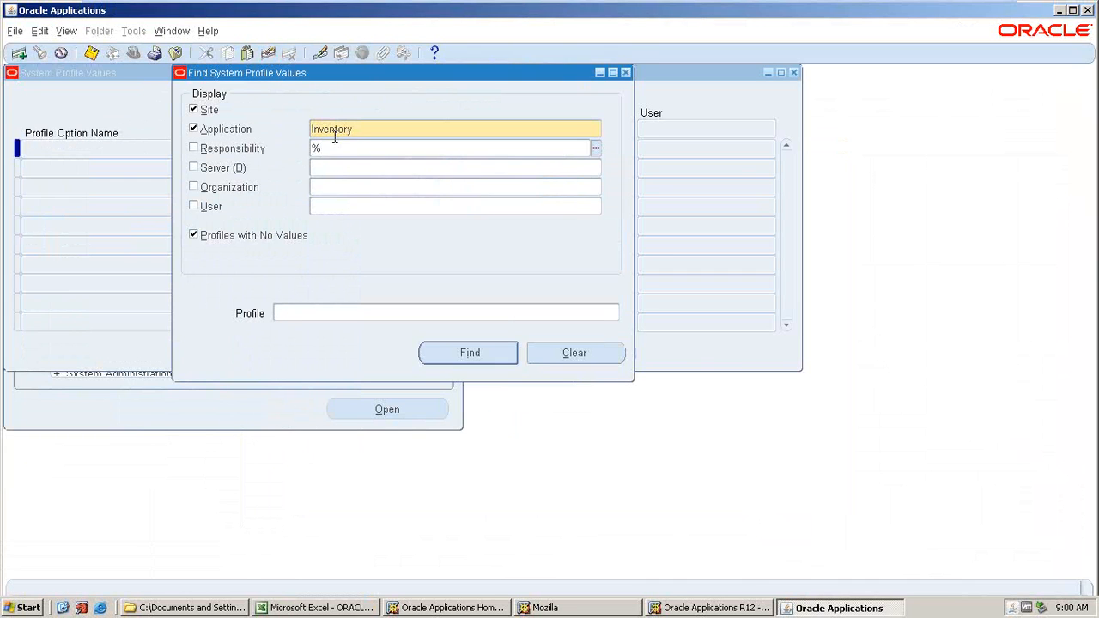
text(MO%OP%)
key(Tab)
click(556, 455)
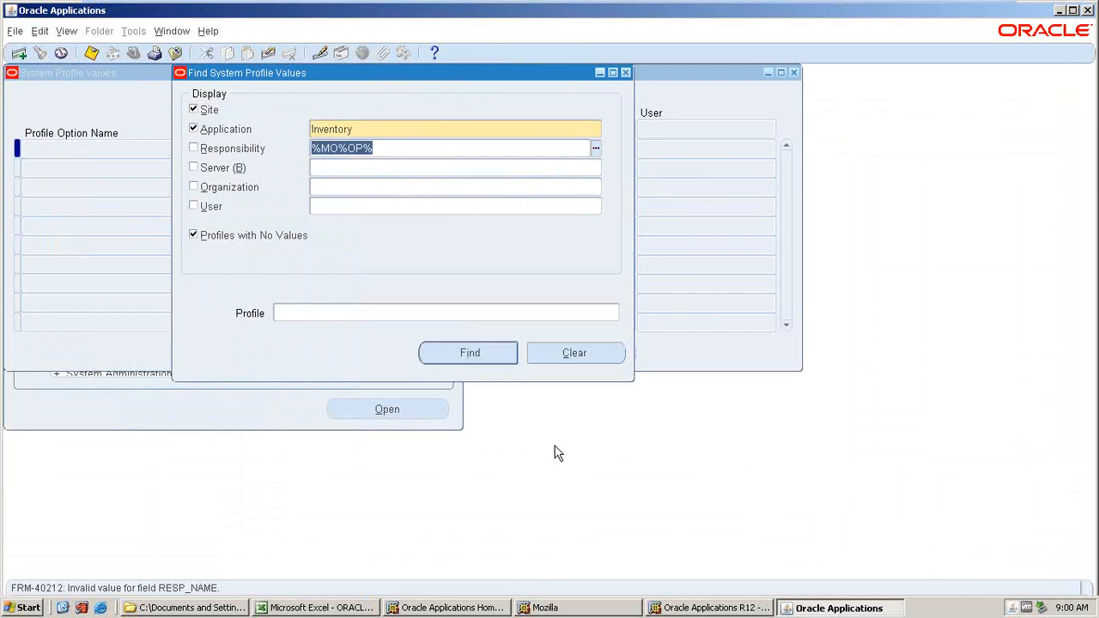
text(AMAT)
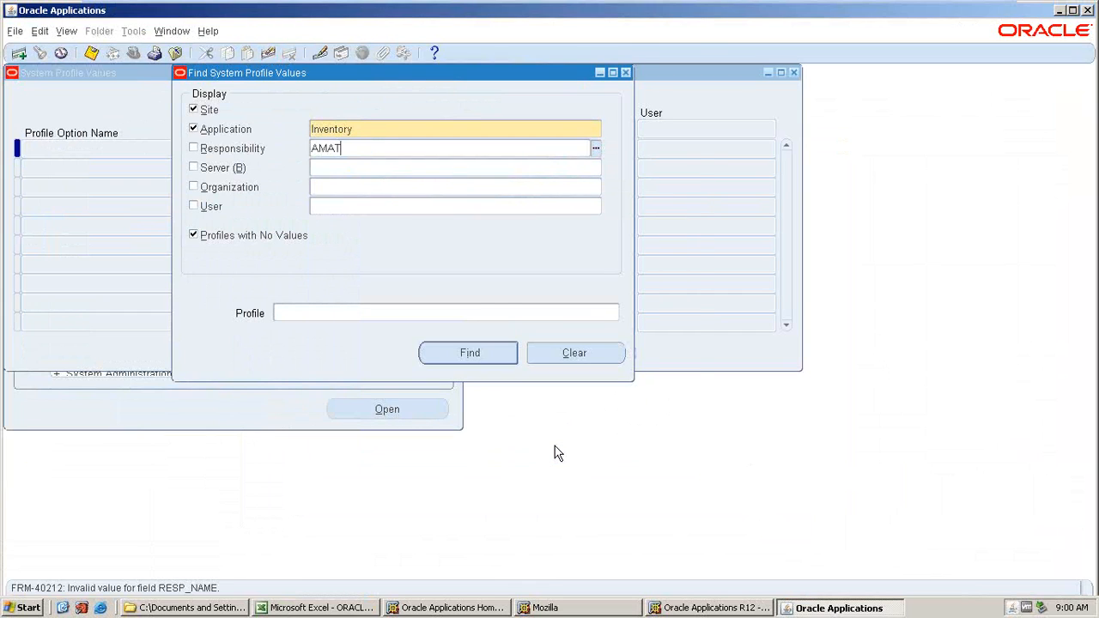
key(Tab)
key(Down)
key(Down)
key(Down)
key(Return)
Search profiles matching %MO%OP% and set MO: Default Operating Unit to AMAT_AKT_OU for the AMAT_INV responsibility.
click(364, 299)
text(%MO)
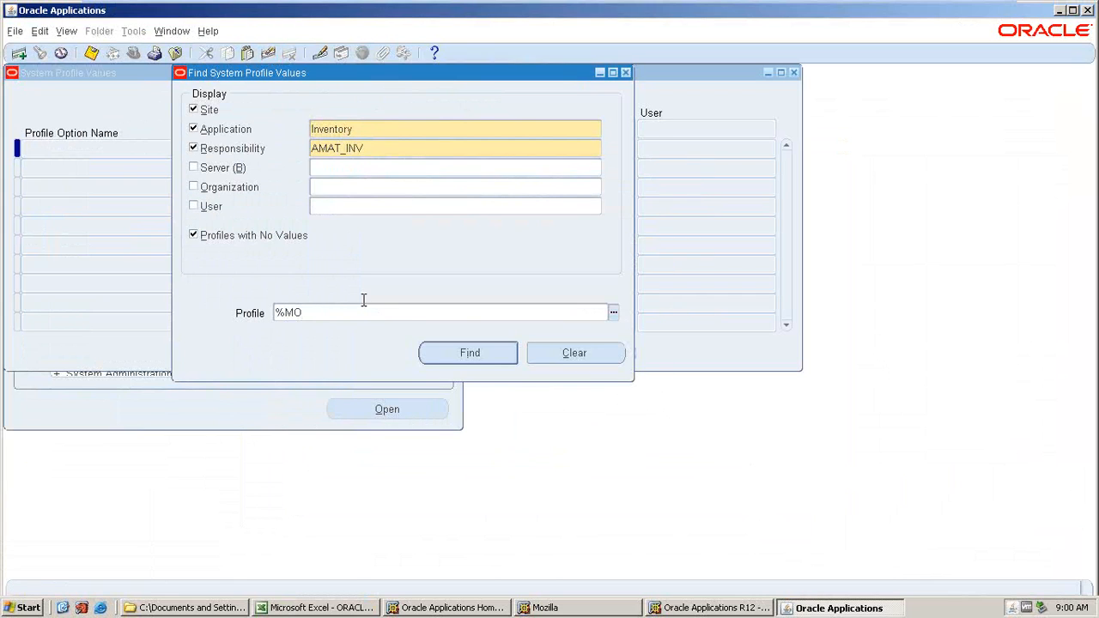
text(%OP%)
key(Return)
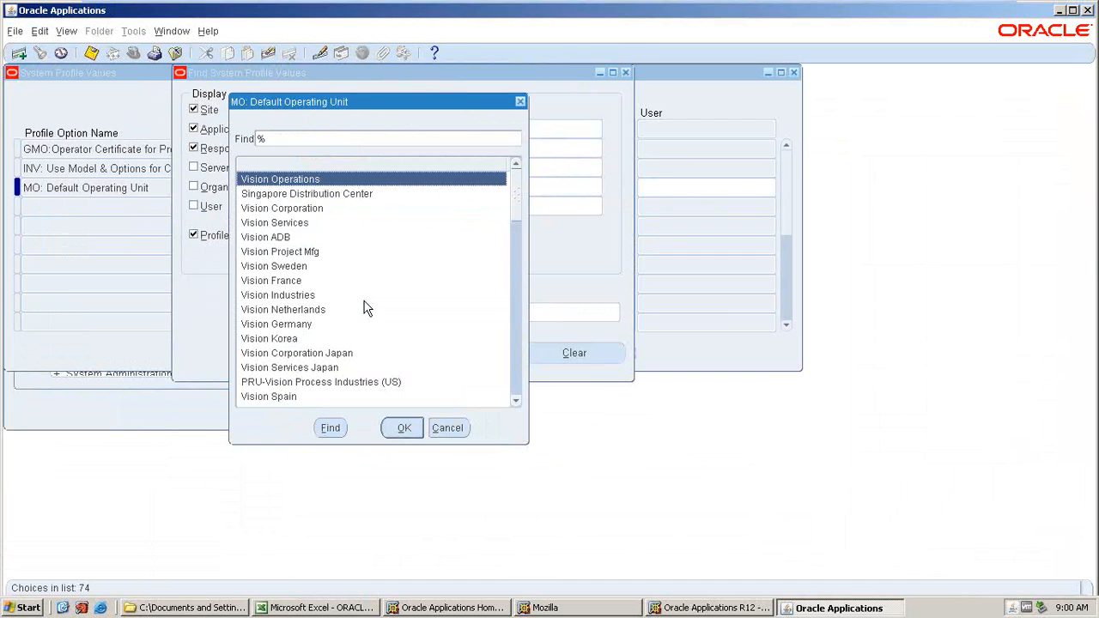
scroll(365, 309, down, 18)
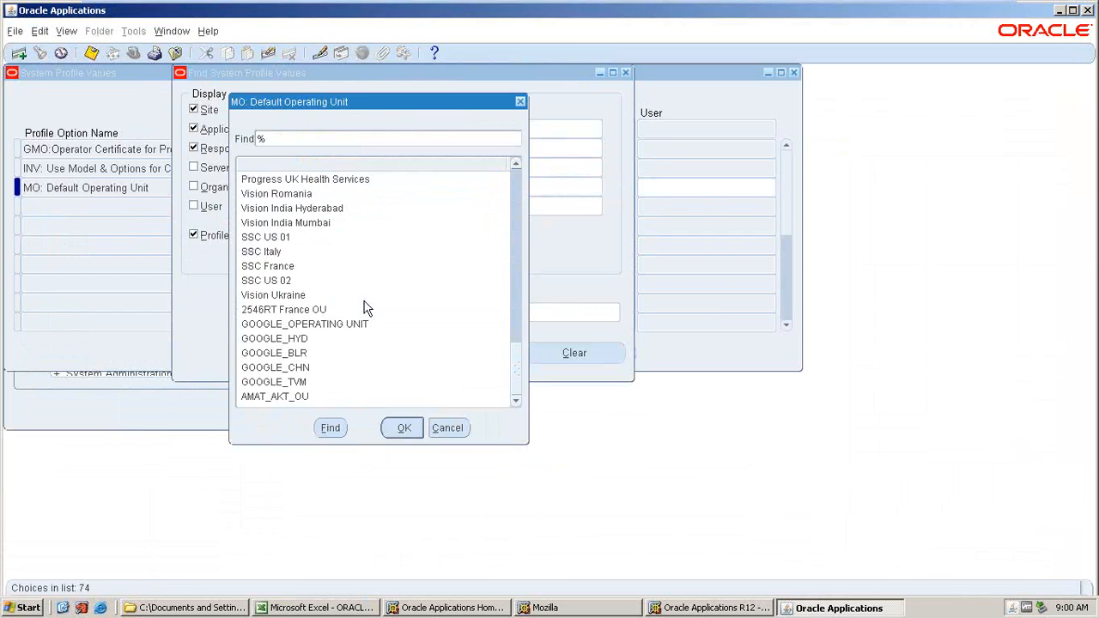
click(283, 403)
click(401, 429)
click(400, 428)
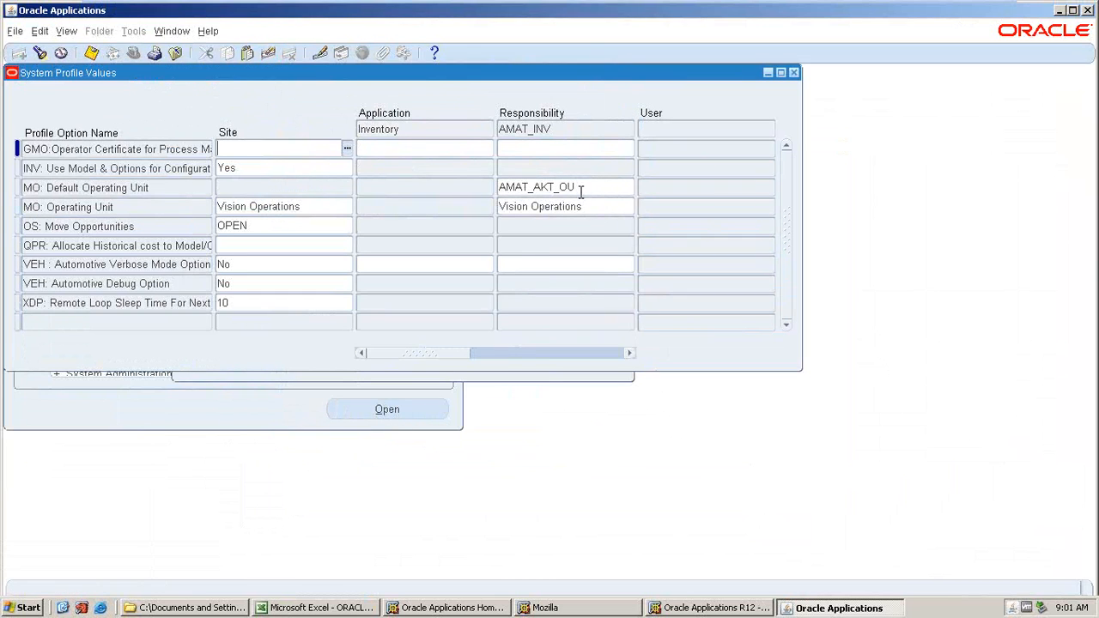
Clear MO: Default Operating Unit, set MO: Operating Unit to AMAT_AKT_OU at responsibility level, and save.
click(581, 192)
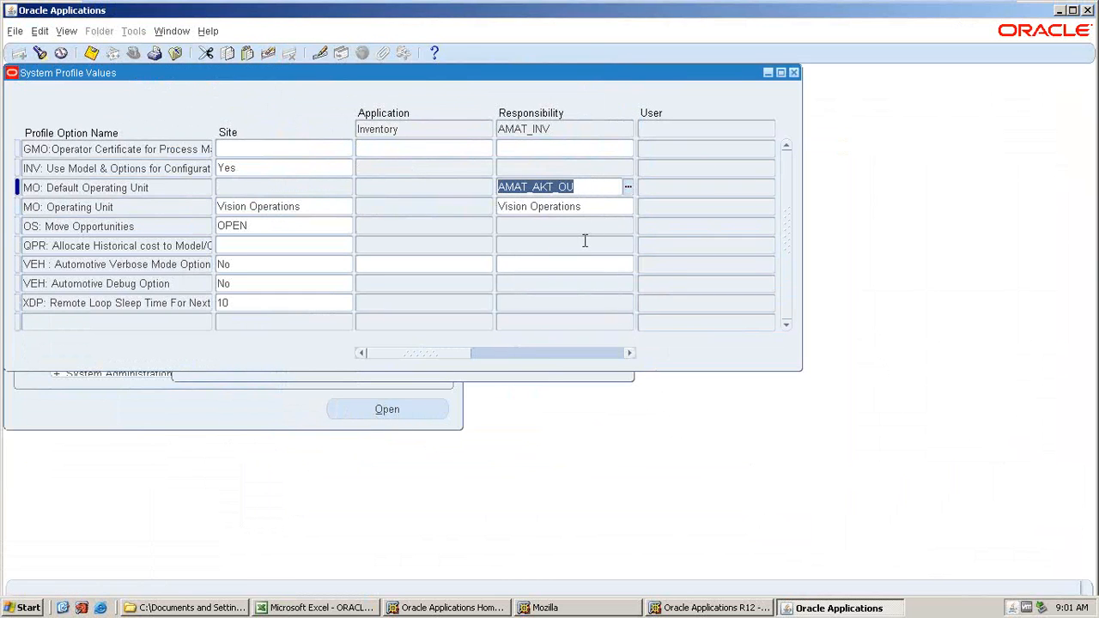
key(Delete)
click(589, 207)
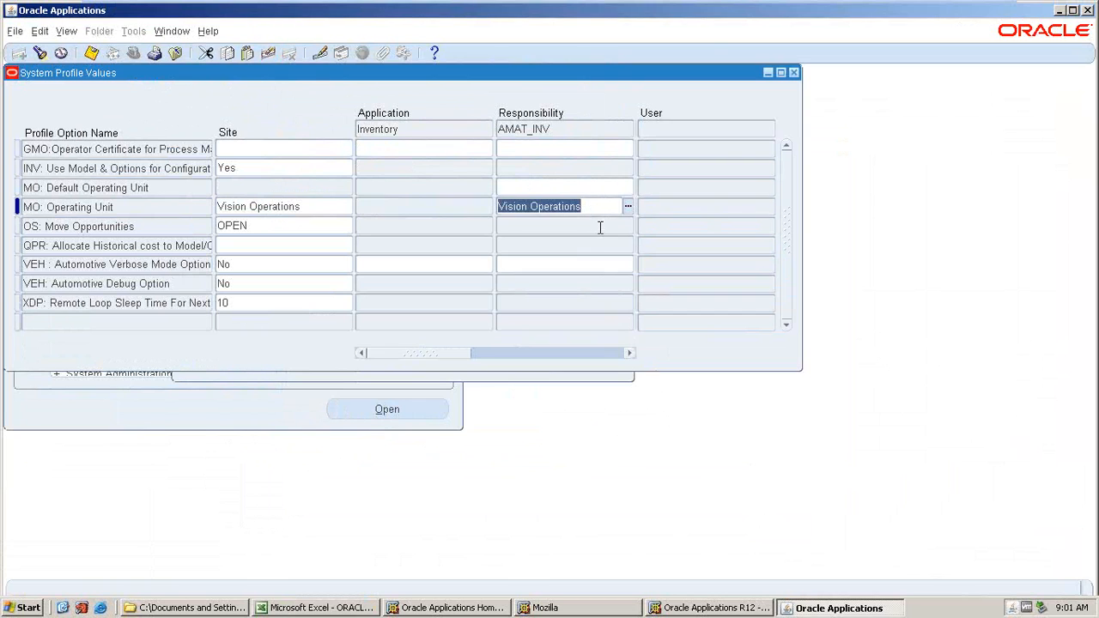
key(Delete)
key(Tab)
drag(527, 353, 353, 354)
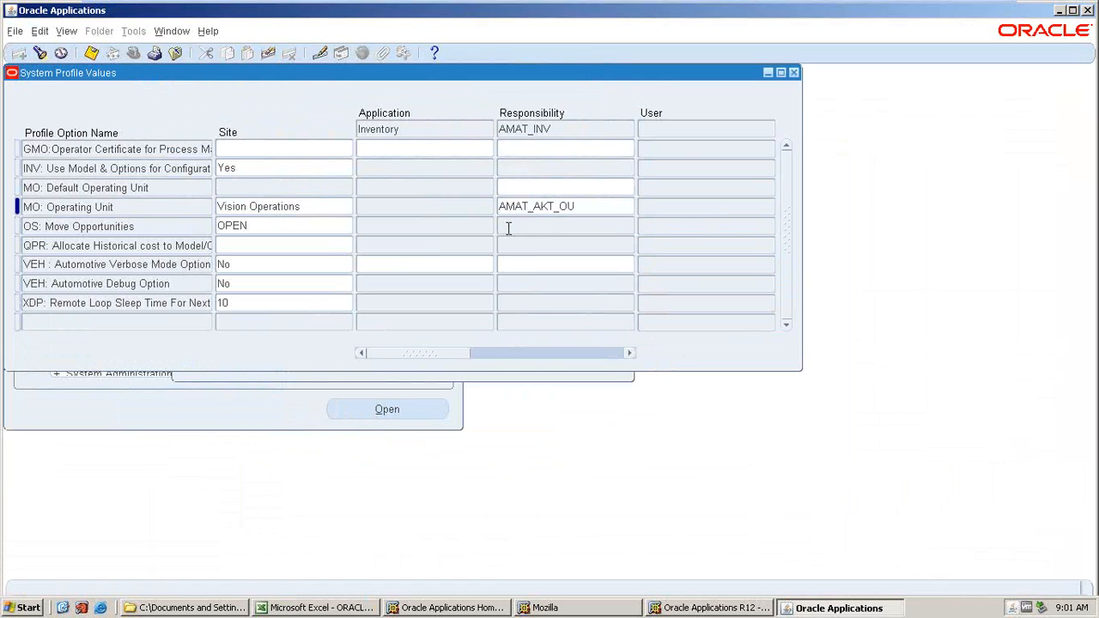
key(ctrl+s)
drag(505, 358, 356, 356)
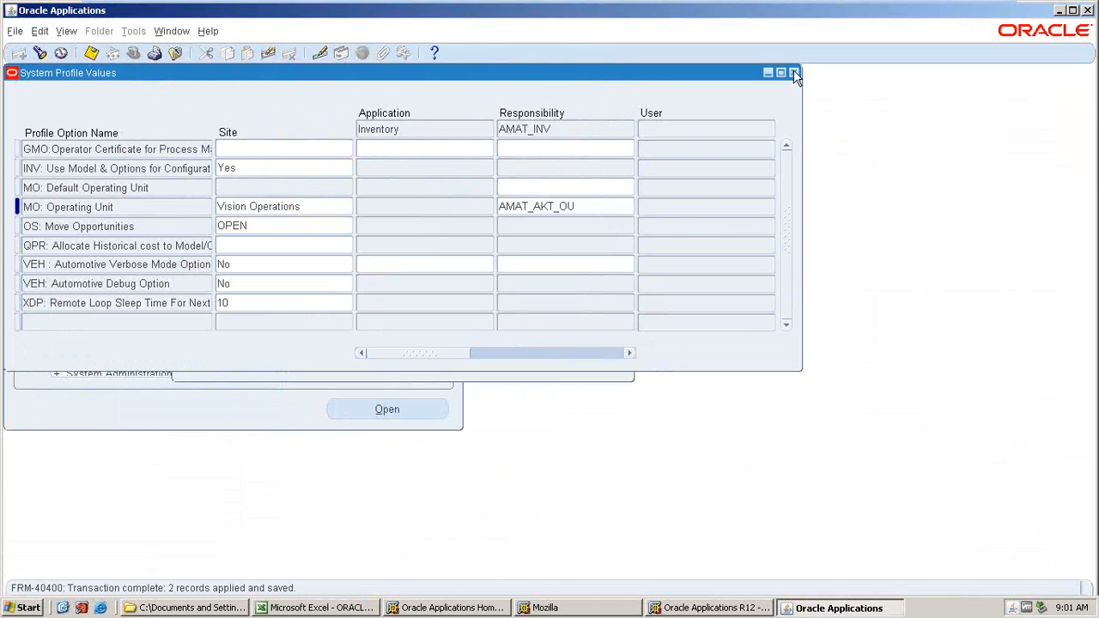
Search profiles matching %HR%BUS% and set HR:Business Group to AMAT_BUSINESS GROUP for AMAT_INV, then save.
click(39, 53)
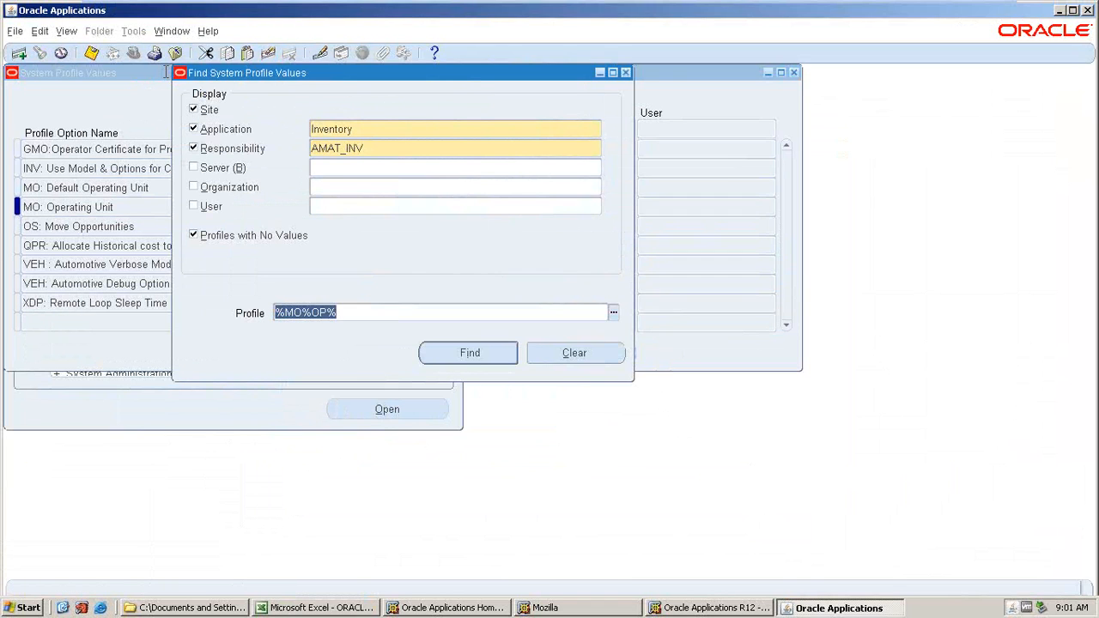
text(%HR%BUS%)
key(Return)
key(Tab)
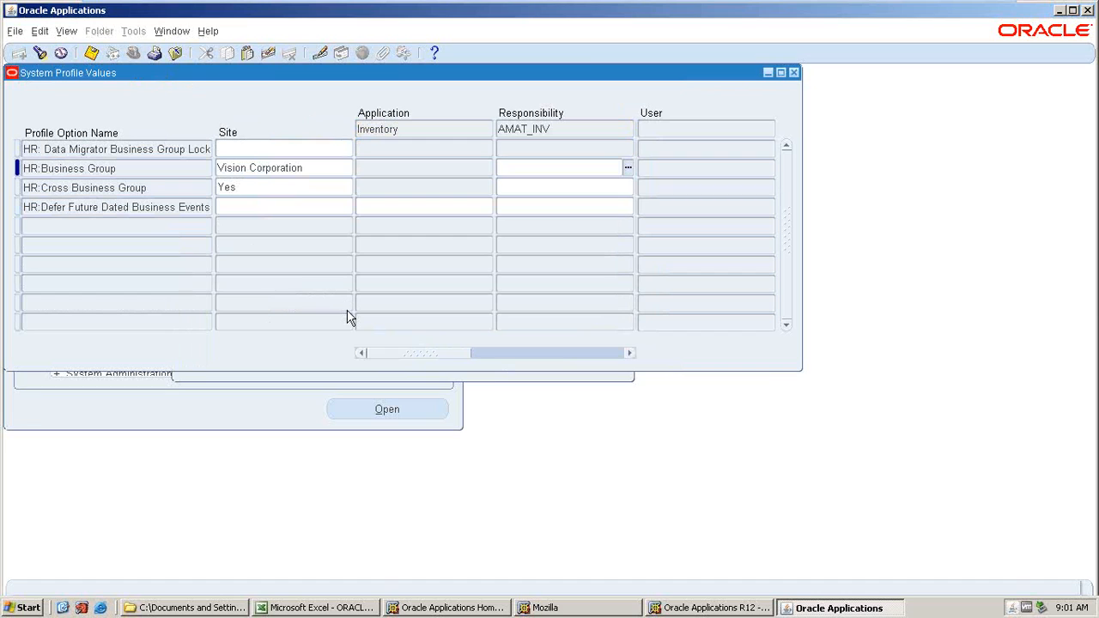
text(AMAT_BUSINESS GROUP)
key(Tab)
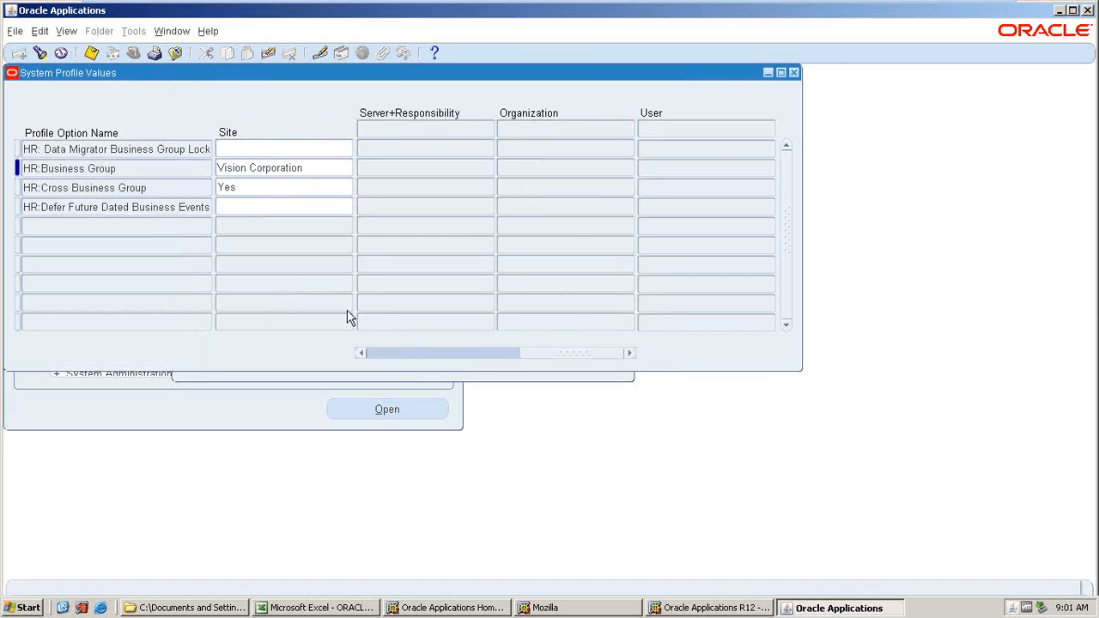
click(362, 353)
key(ctrl+s)
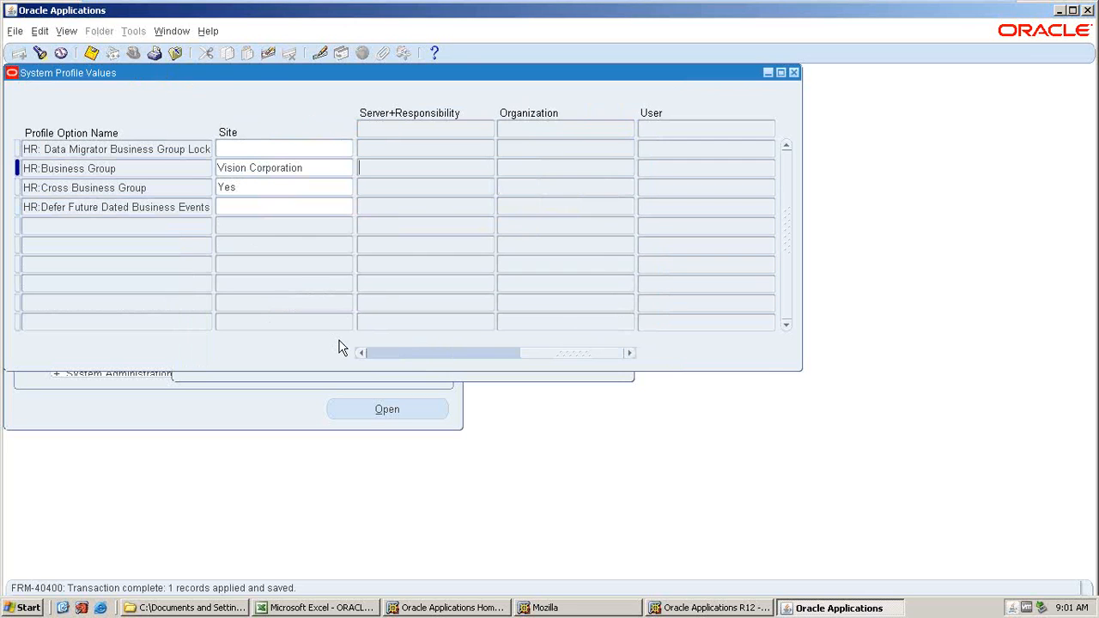
Search profiles matching %HR%SEC% and set HR: Security Profile to AMAT_BUSINESS GROUP for AMAT_INV, then save.
key(ctrl+f)
text(%HR%)
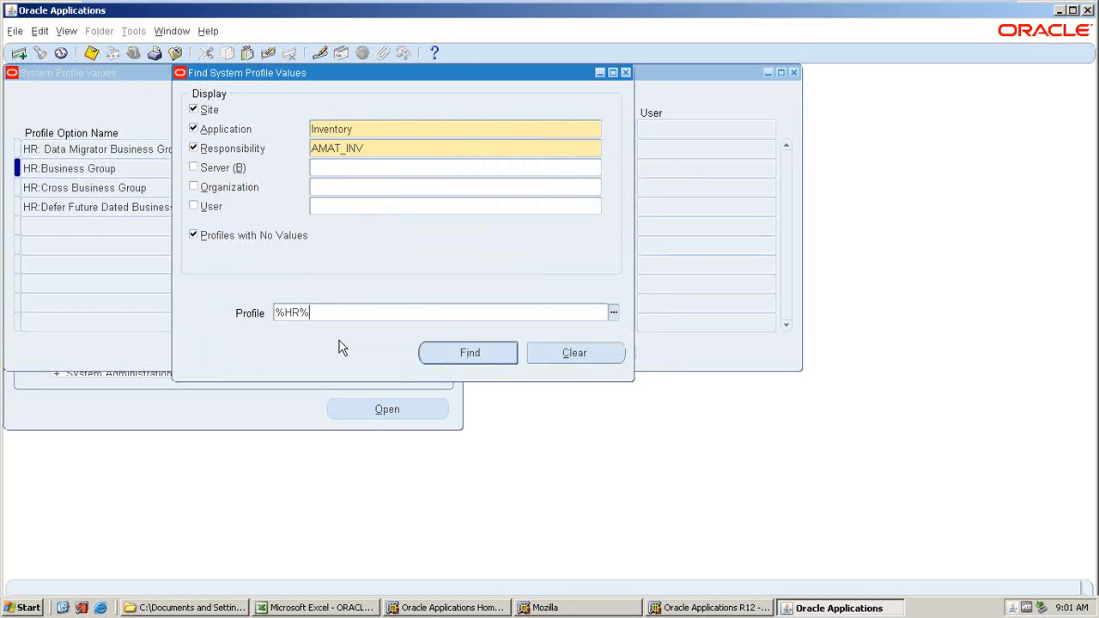
text(SEC%)
key(Return)
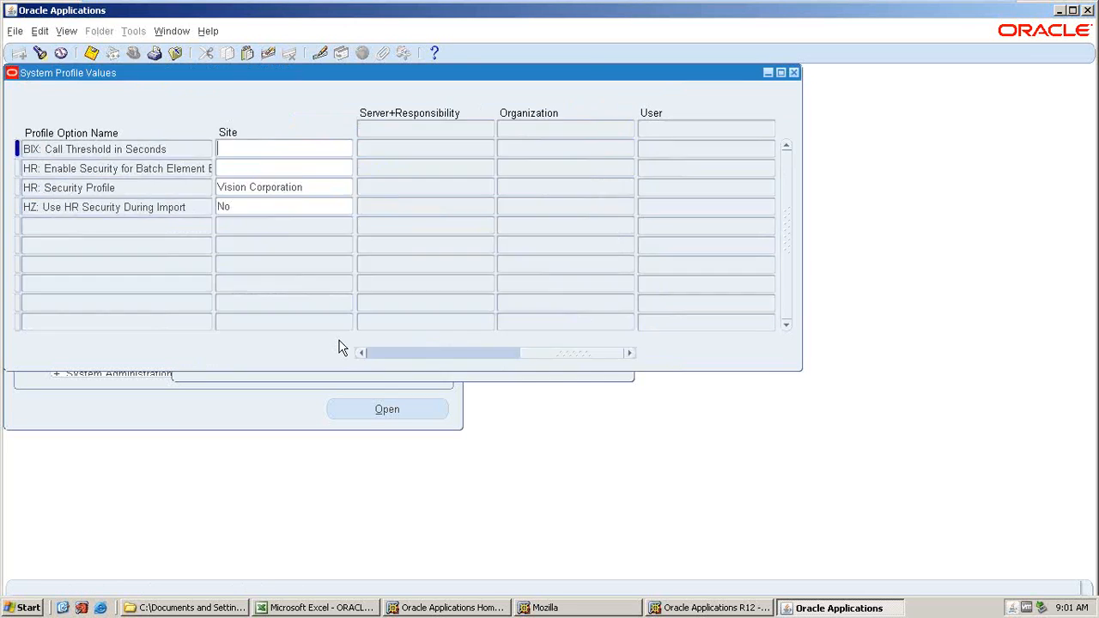
click(365, 297)
key(Up)
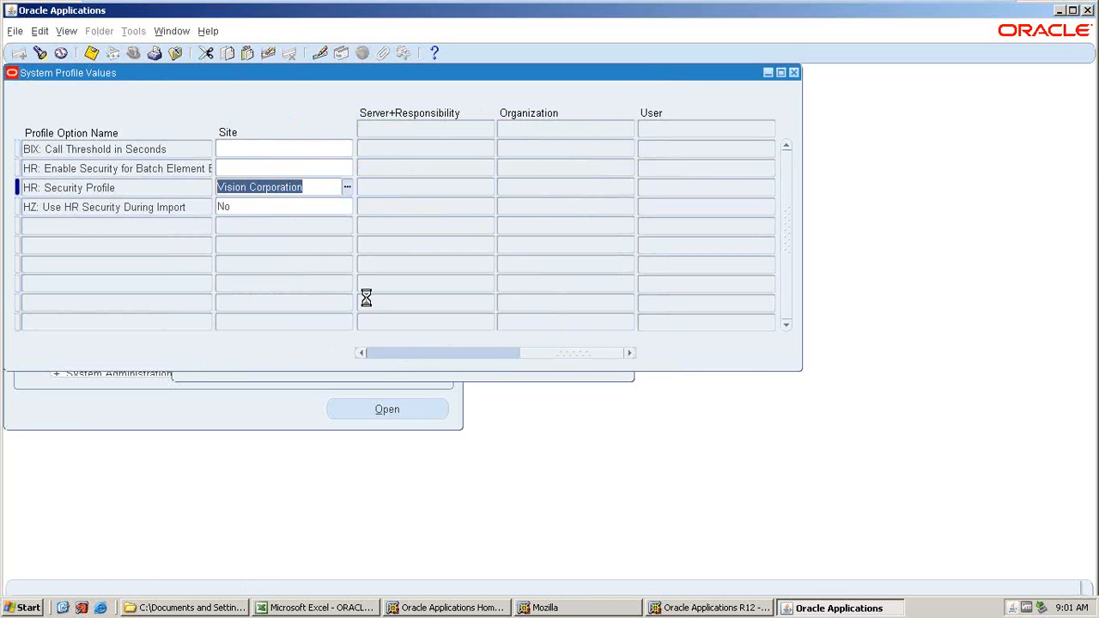
key(Tab)
text(AMAT)
key(Tab)
drag(539, 354, 402, 358)
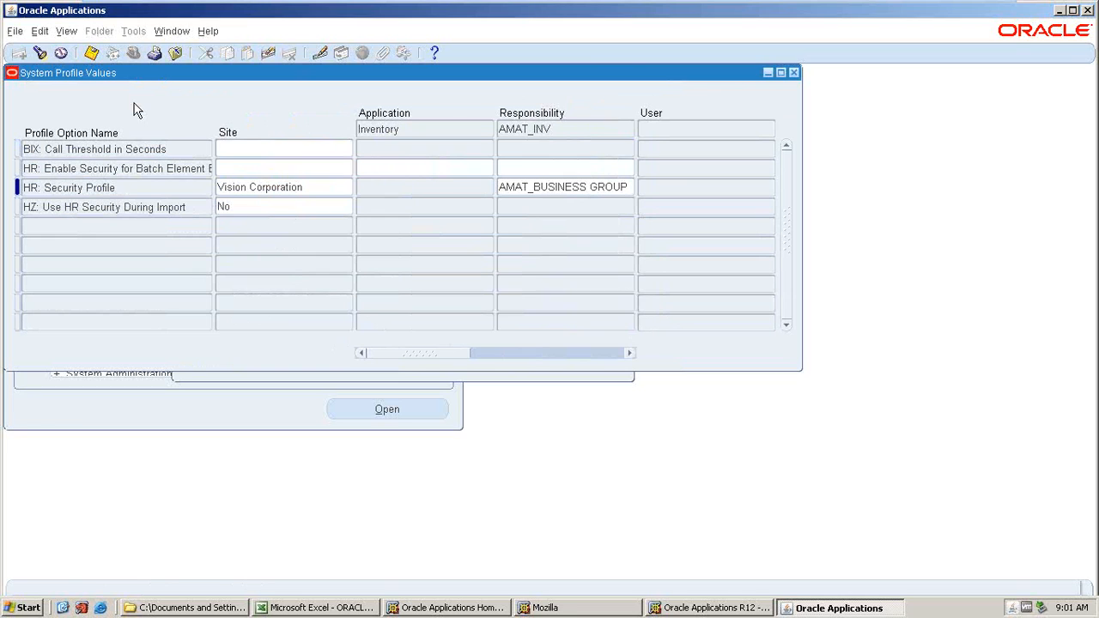
key(ctrl+s)
drag(550, 353, 396, 352)
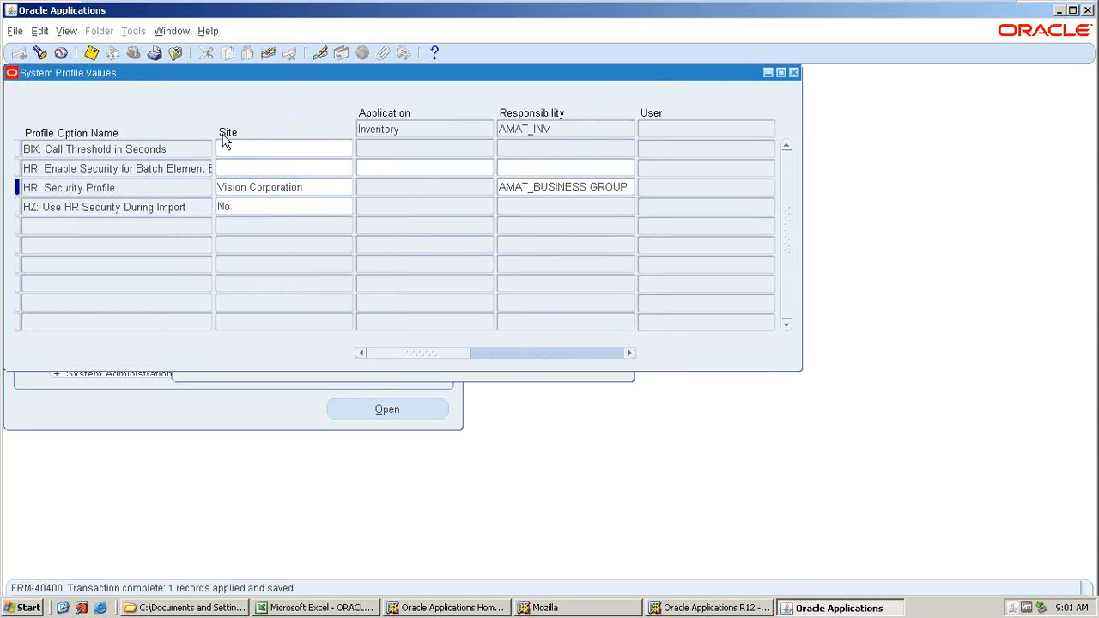
Switch to the Excel checklist and select the MO OPERATING UNIT entry in cell C35.
click(333, 608)
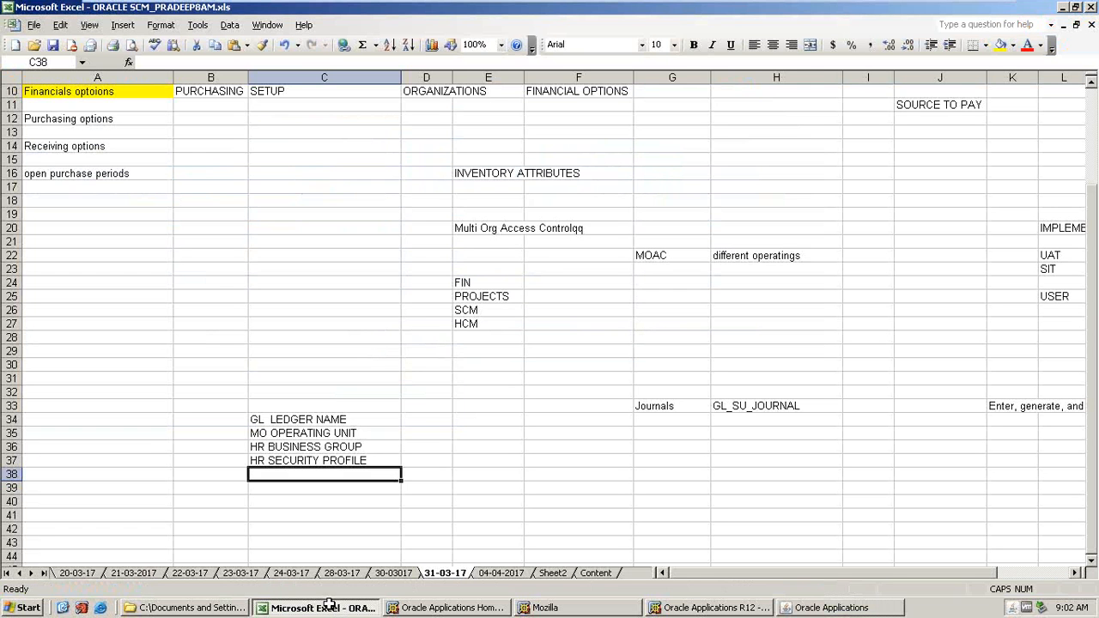
click(270, 424)
click(271, 433)
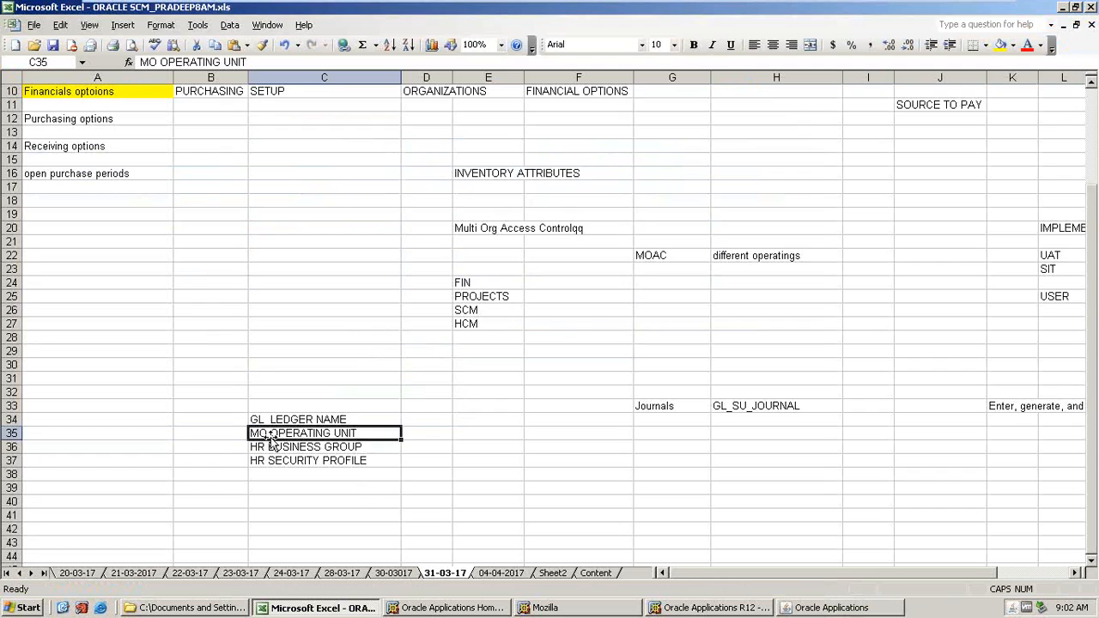
Highlight the MO OPERATING UNIT checklist cell yellow and return to Oracle Applications.
click(1001, 45)
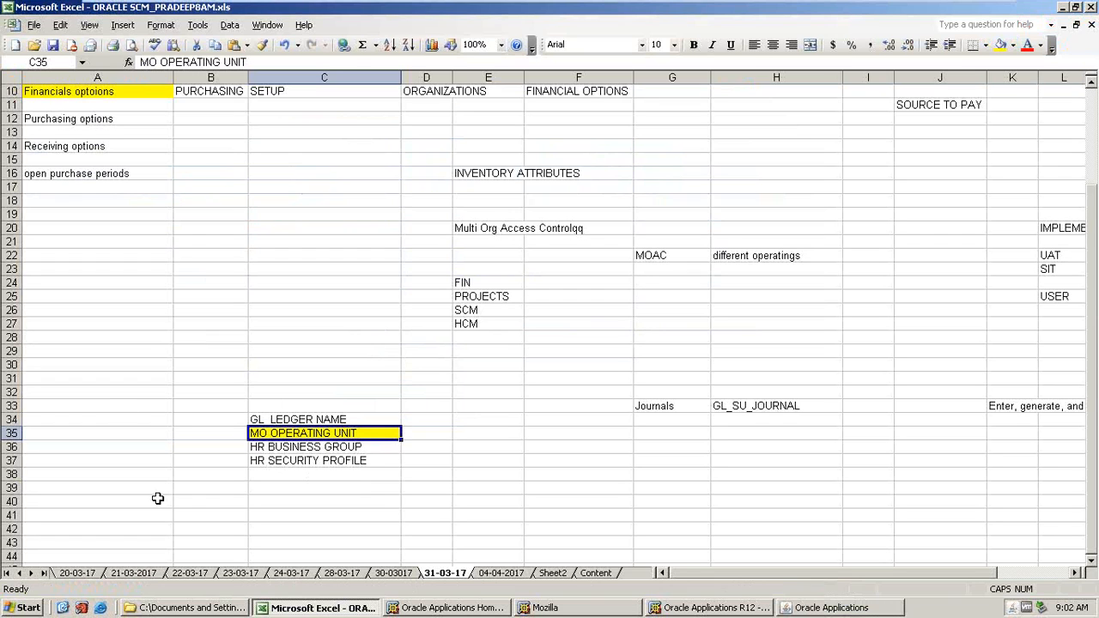
click(798, 609)
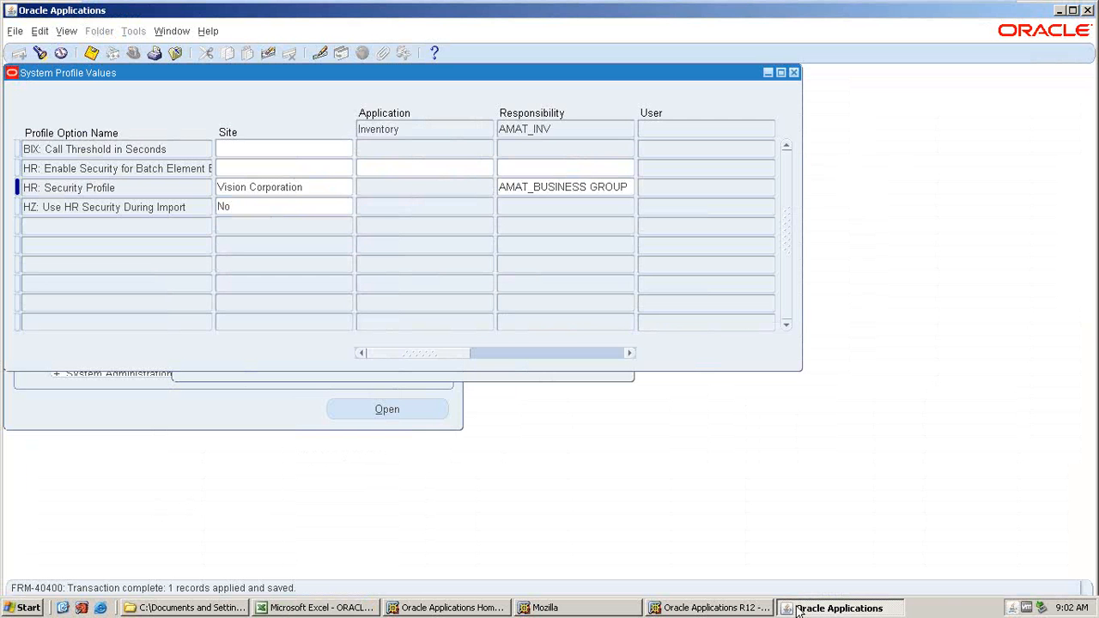
Search profile values for application Purchasing and responsibility AMAT_PO matching %GL%LED%.
key(ctrl+f)
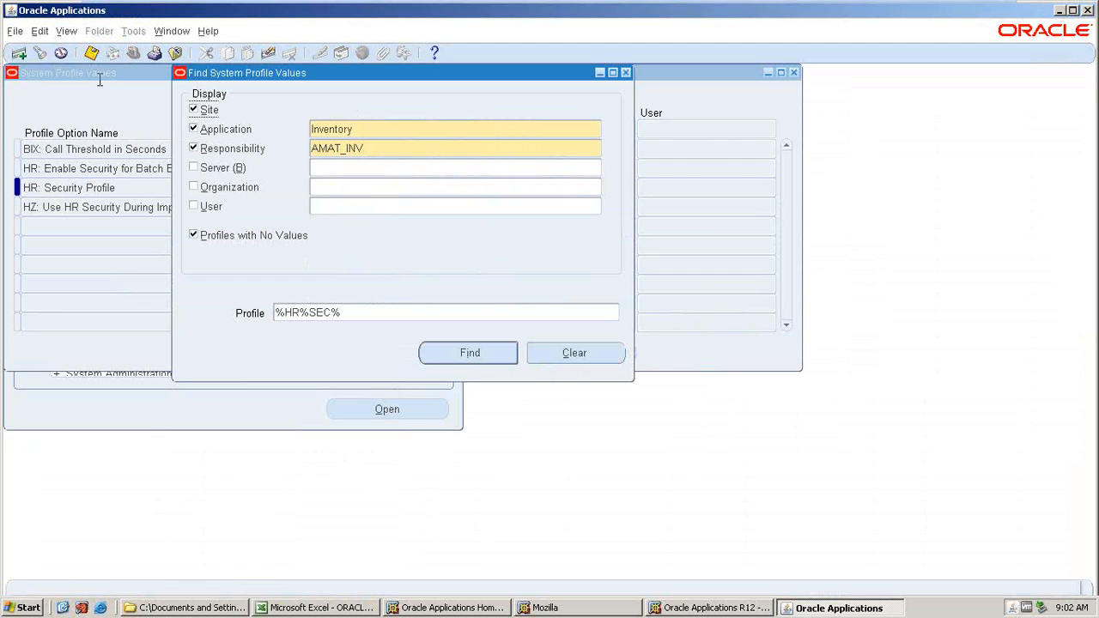
double_click(361, 128)
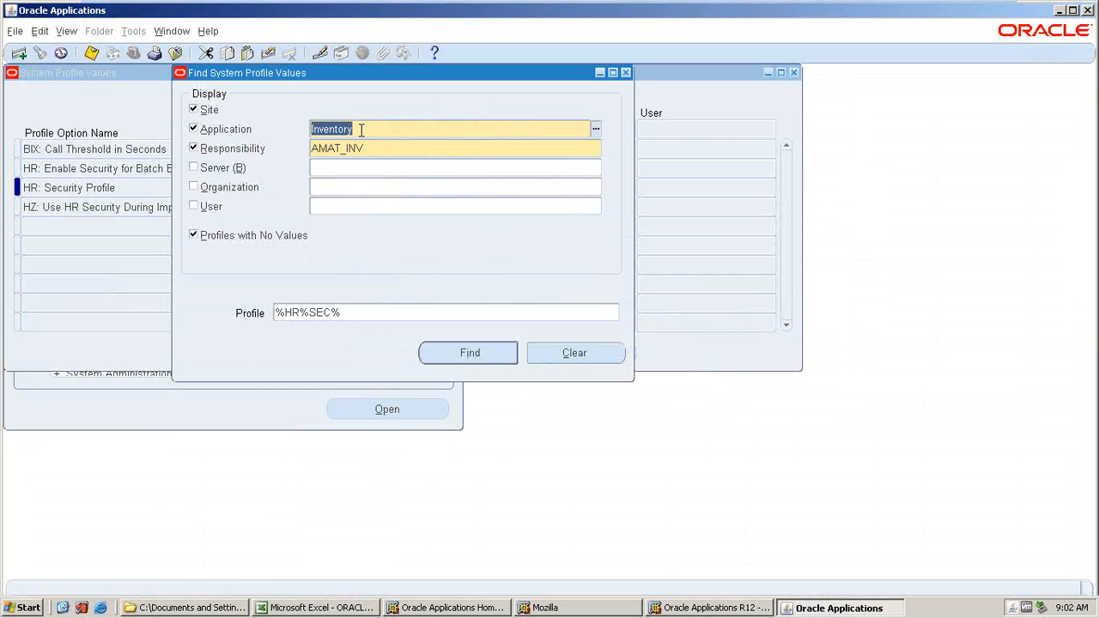
text(PURCHAS)
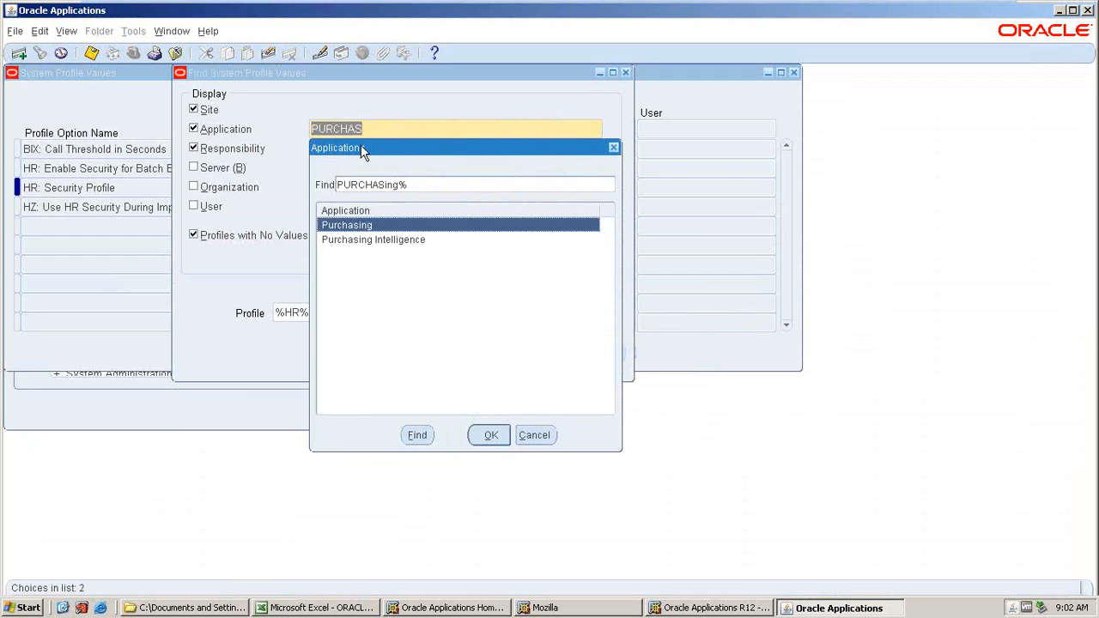
key(Return)
click(390, 148)
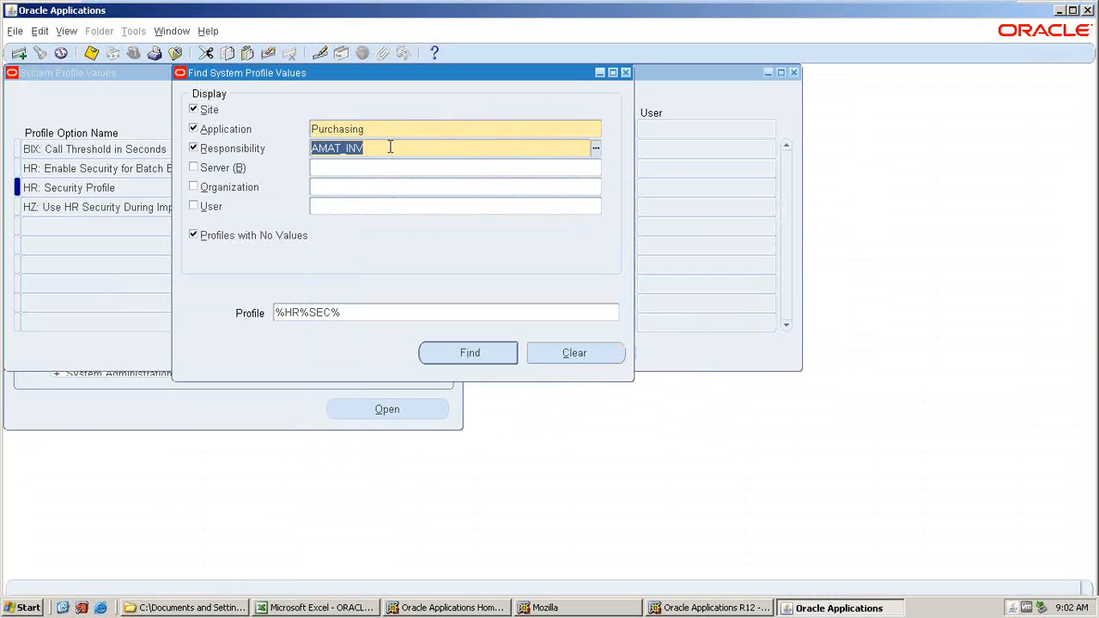
text(AMAT)
key(Tab)
click(464, 302)
click(530, 454)
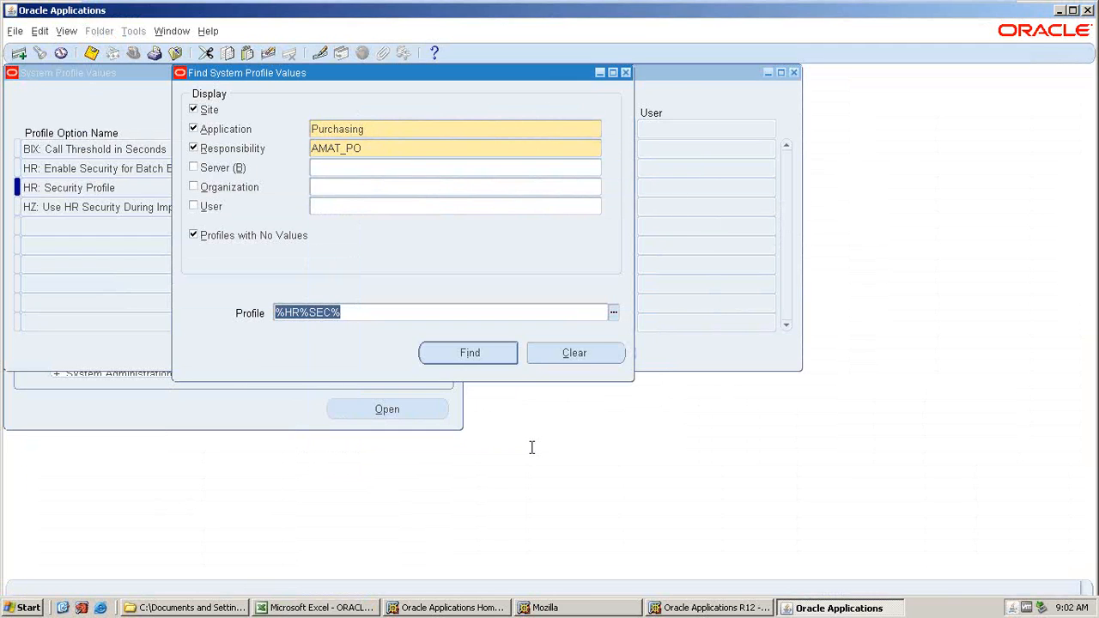
text(%GL%LED%)
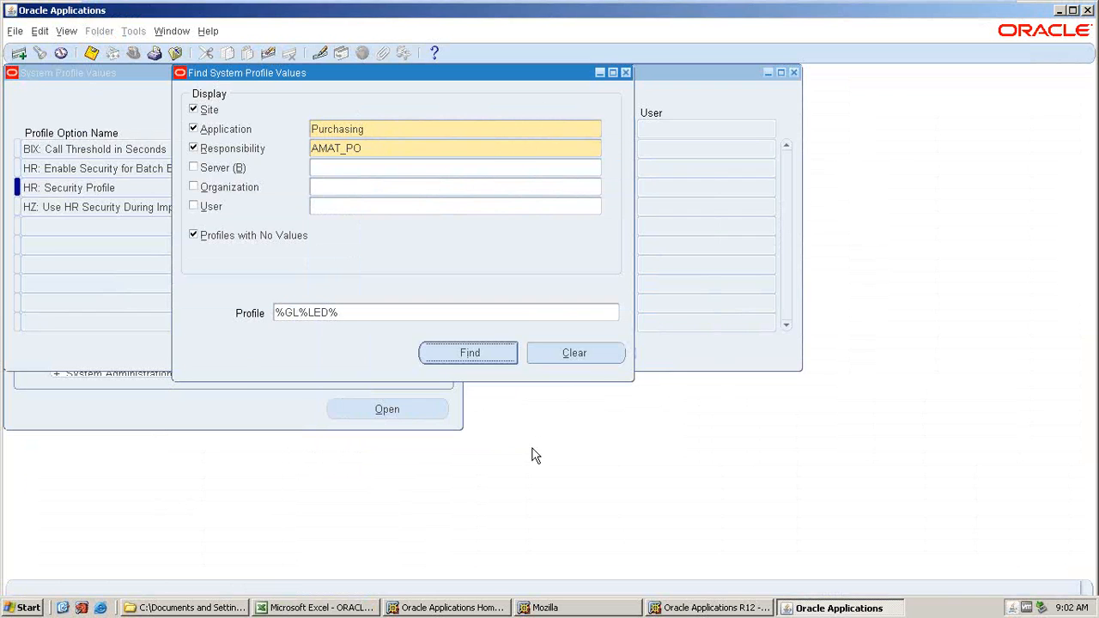
key(Return)
click(584, 169)
Search the AMAT_PO profile values matching %HR%BUS%.
key(ctrl+f)
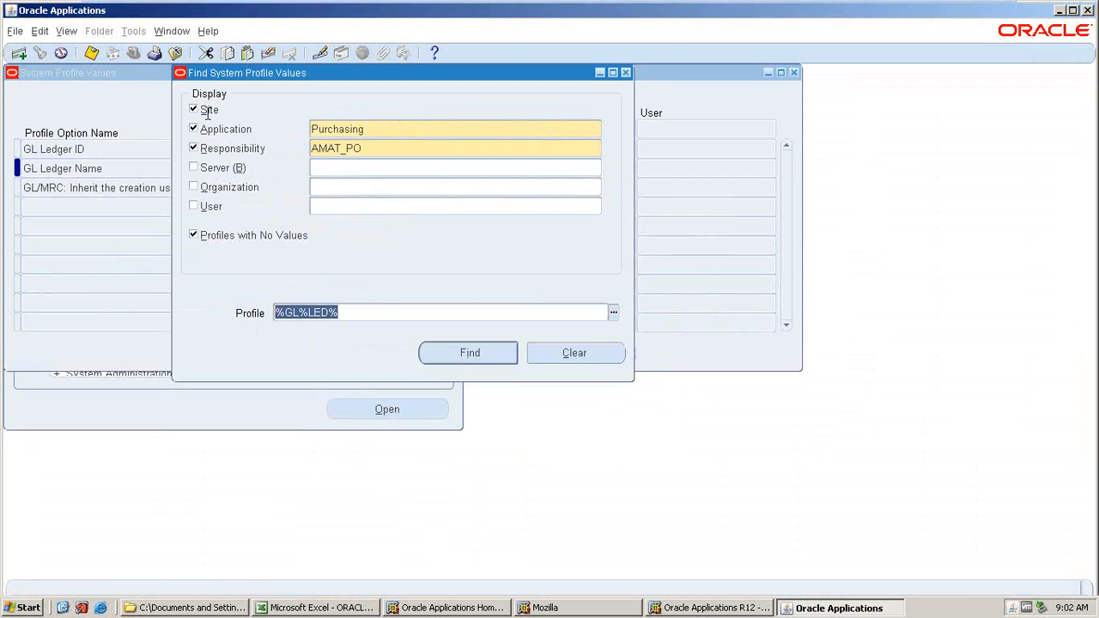
text(%HR)
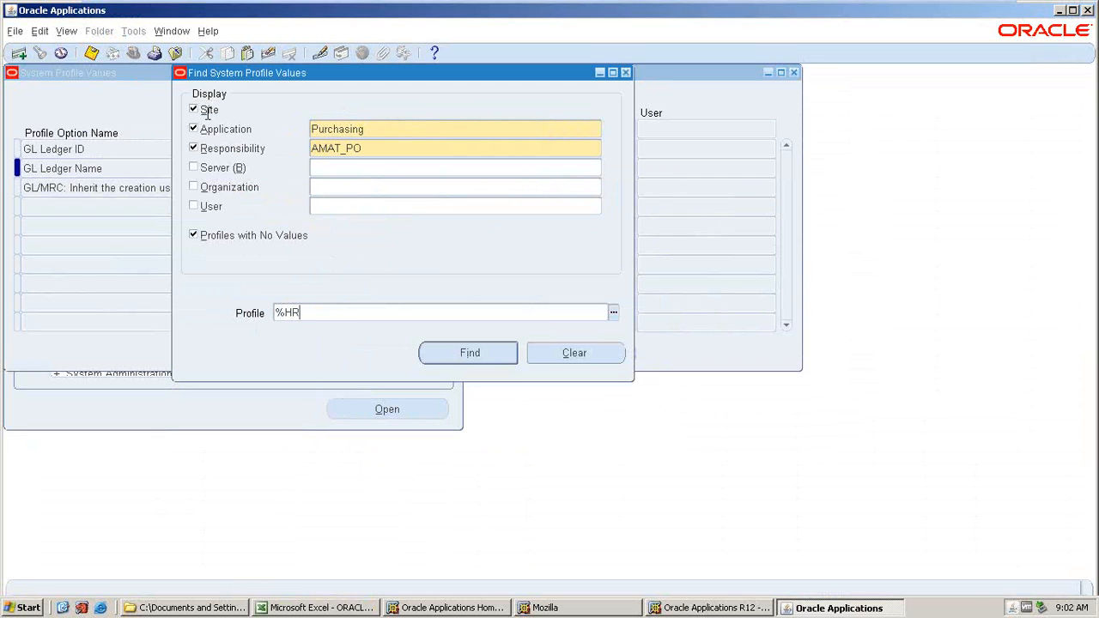
text(%BUS%)
key(Return)
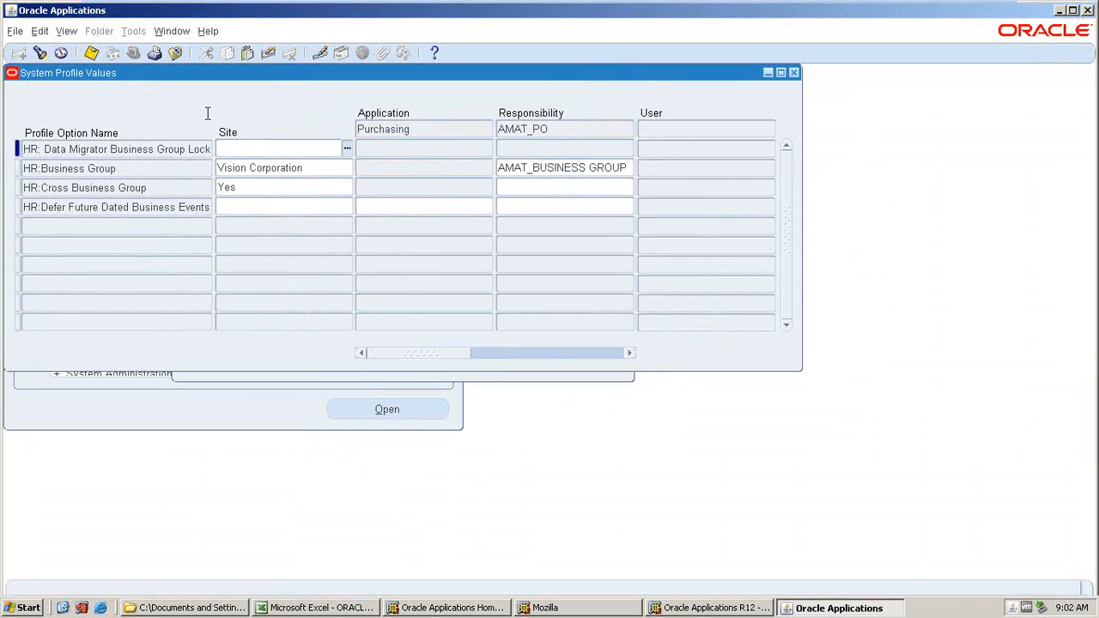
Search the AMAT_PO profile values matching %HR%SEC%.
click(40, 53)
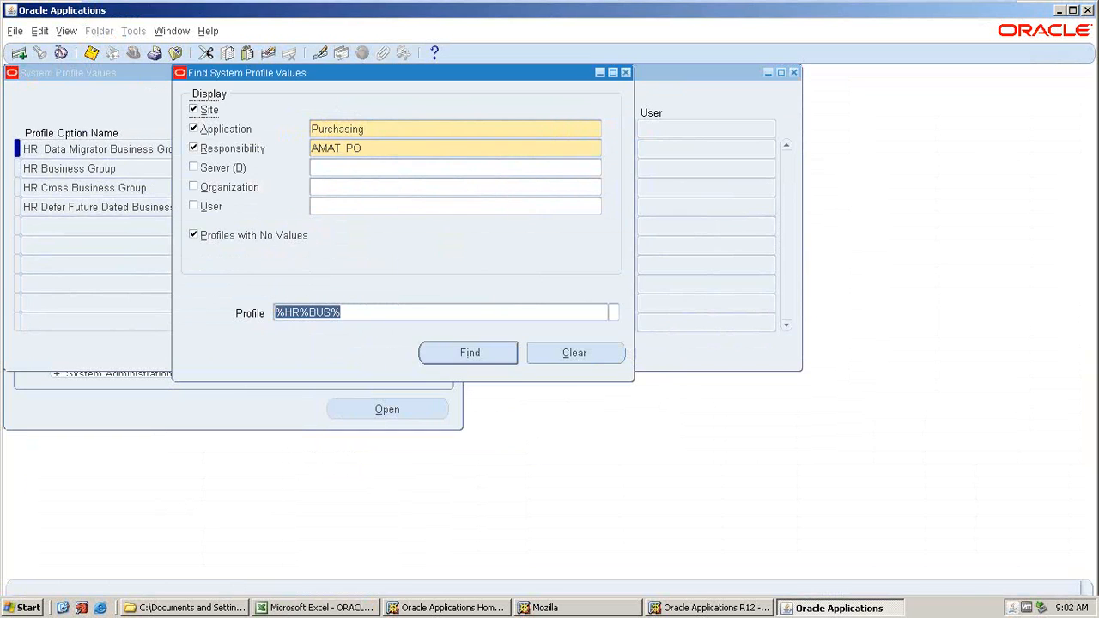
click(330, 312)
key(BackSpace)
key(BackSpace)
key(BackSpace)
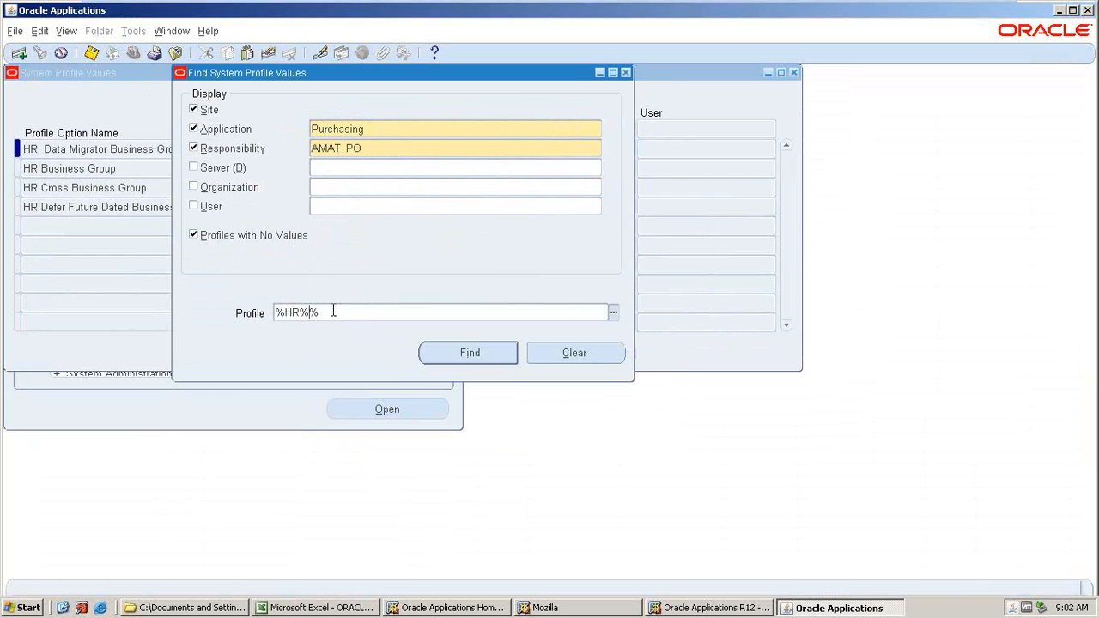
text(SEC)
key(Return)
Search profiles matching %MO%OP%, set MO: Operating Unit to AMAT_AKT_OU for AMAT_PO, and save.
key(F11)
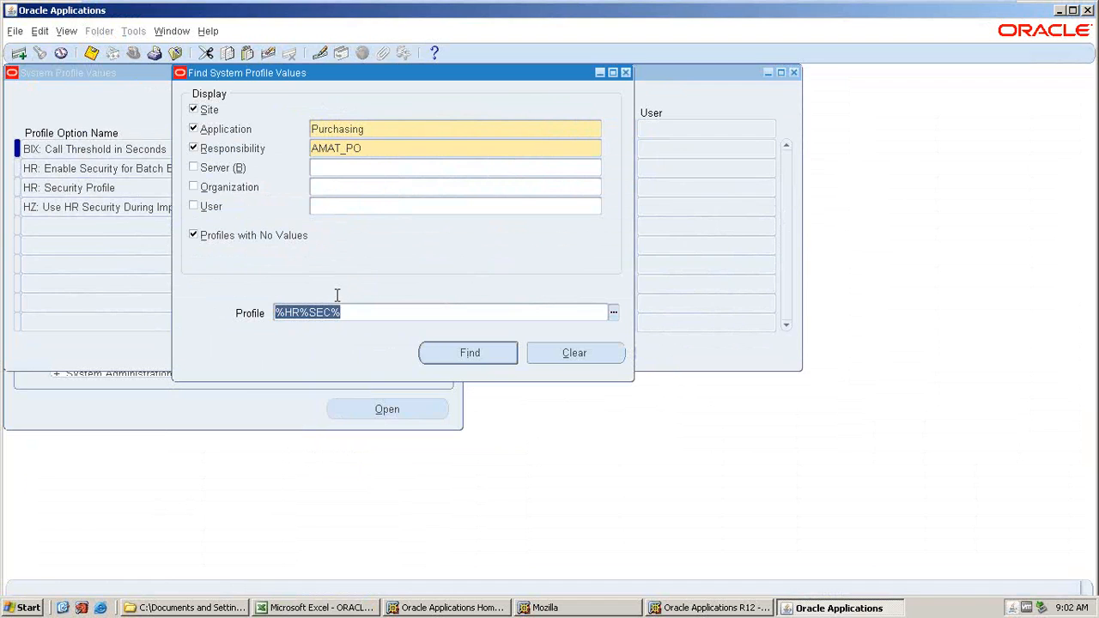
text(%MO%S)
key(BackSpace)
text(OP%)
key(Return)
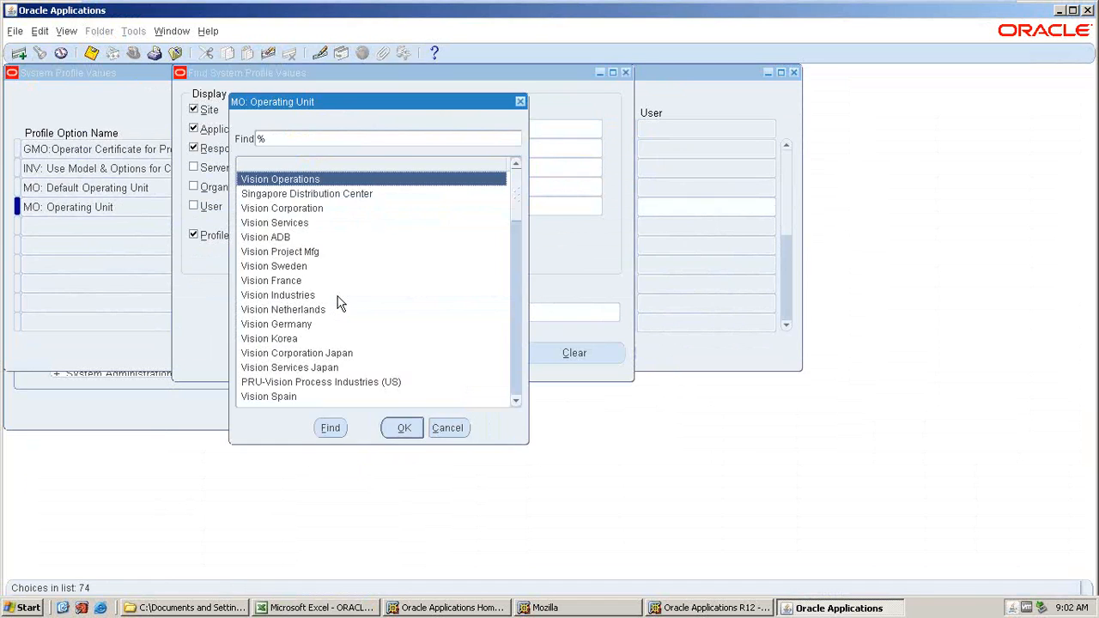
click(404, 427)
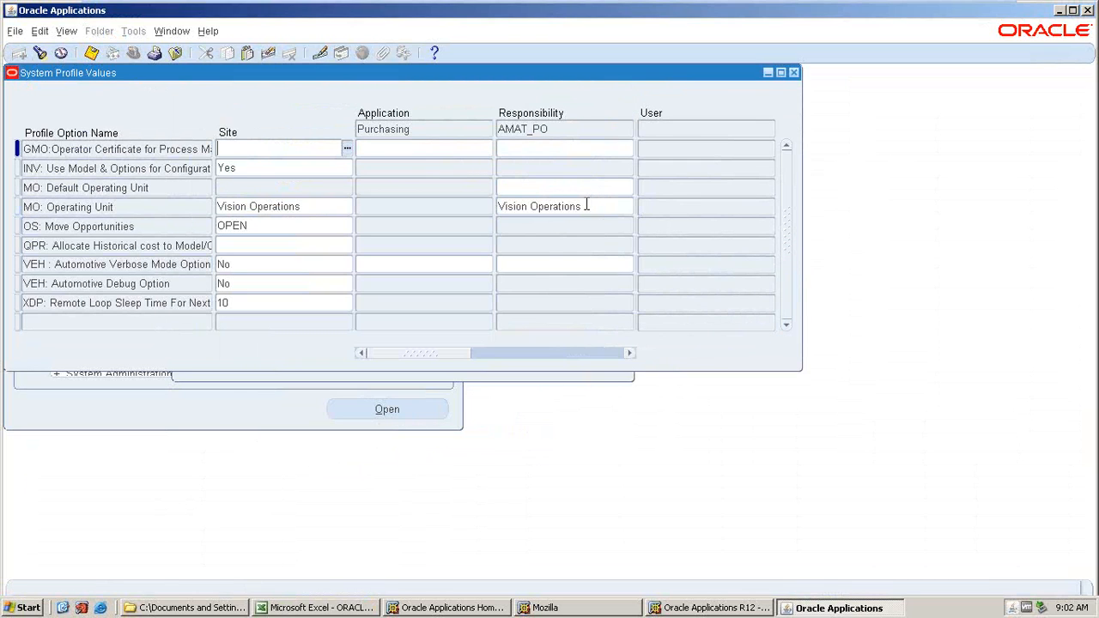
click(587, 205)
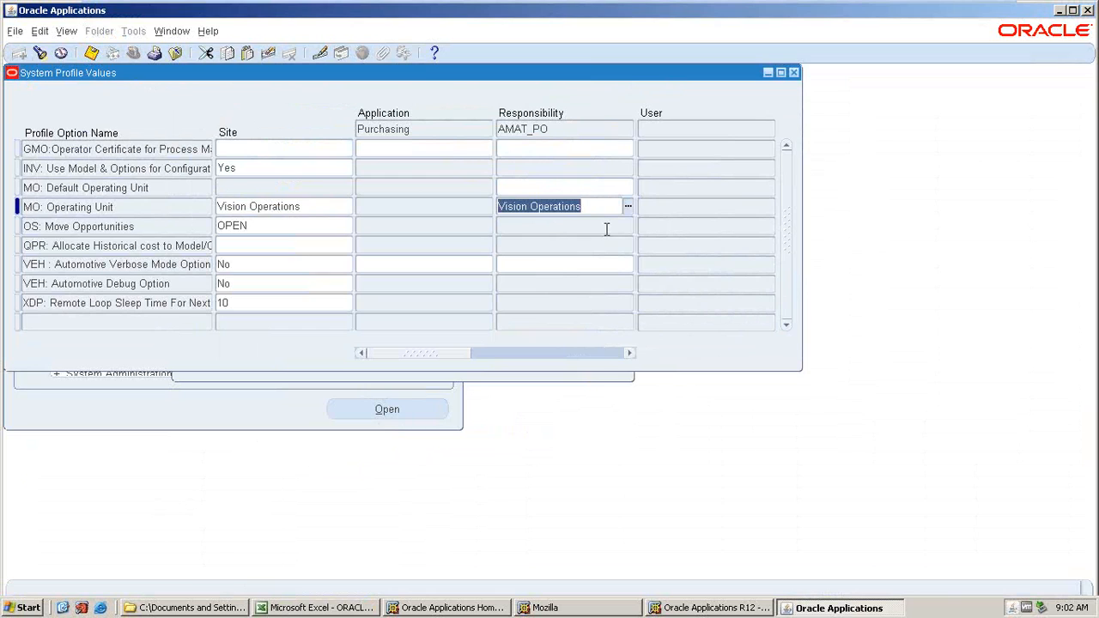
key(Delete)
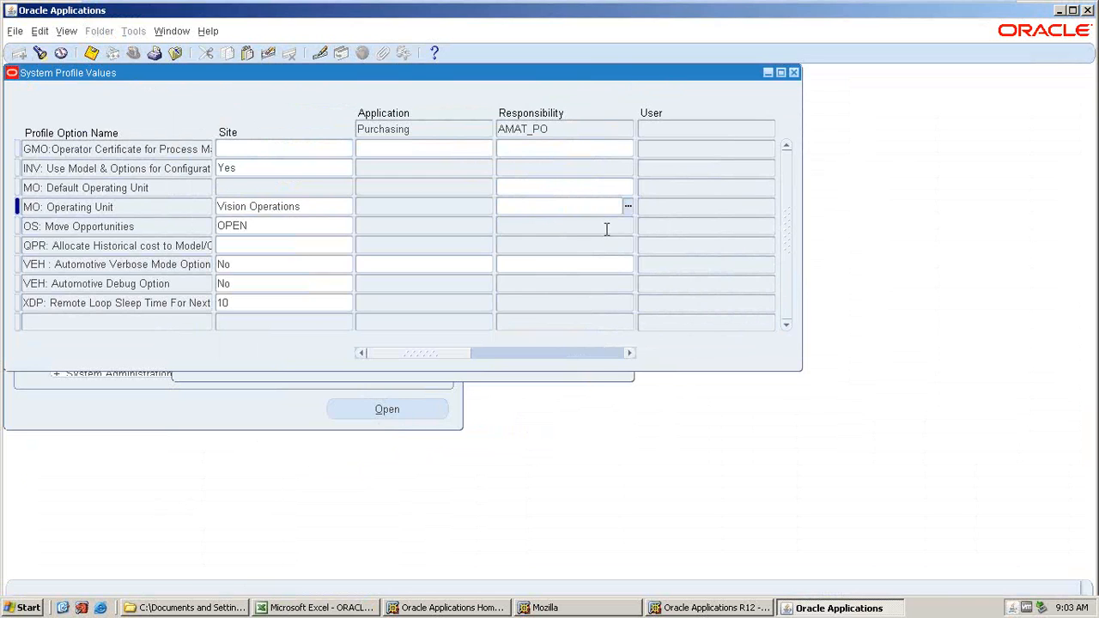
text(AMAT)
key(Tab)
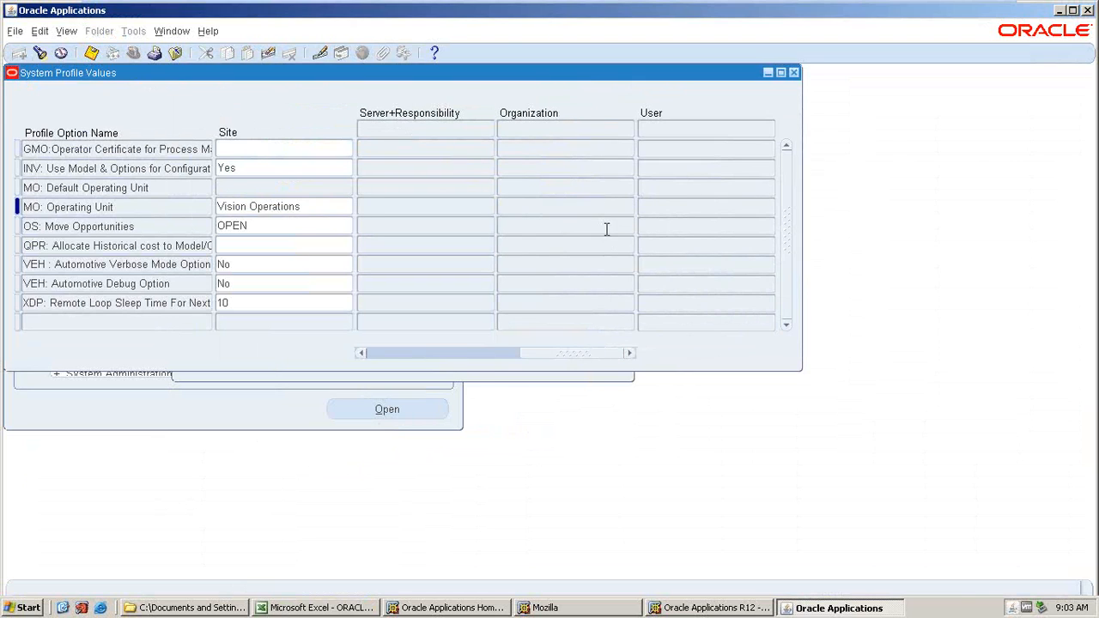
drag(546, 354, 345, 352)
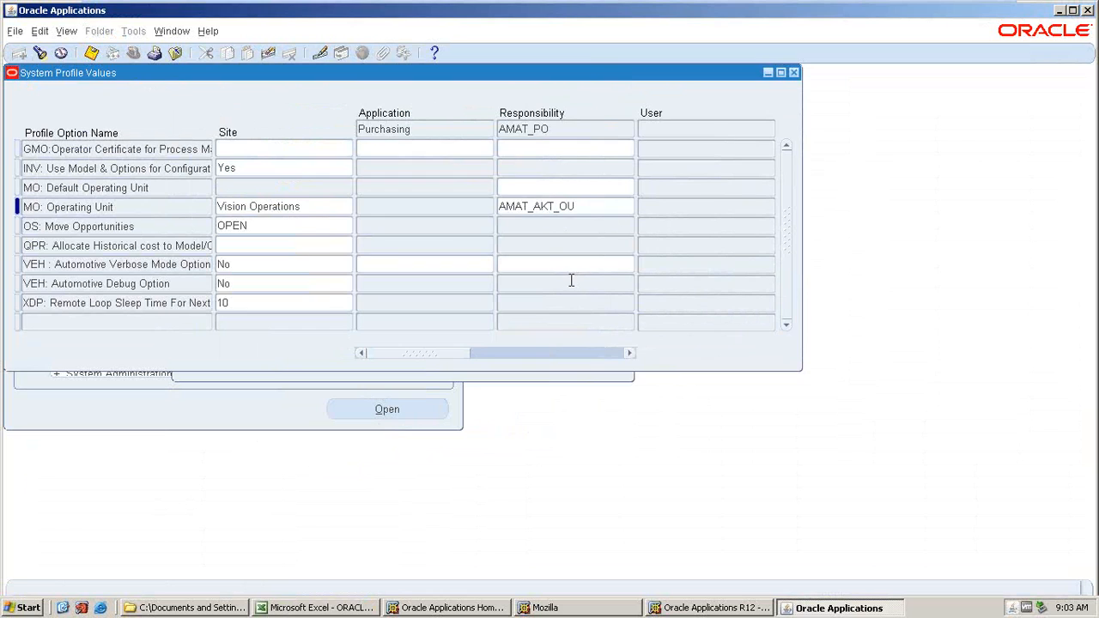
key(ctrl+s)
drag(529, 352, 370, 347)
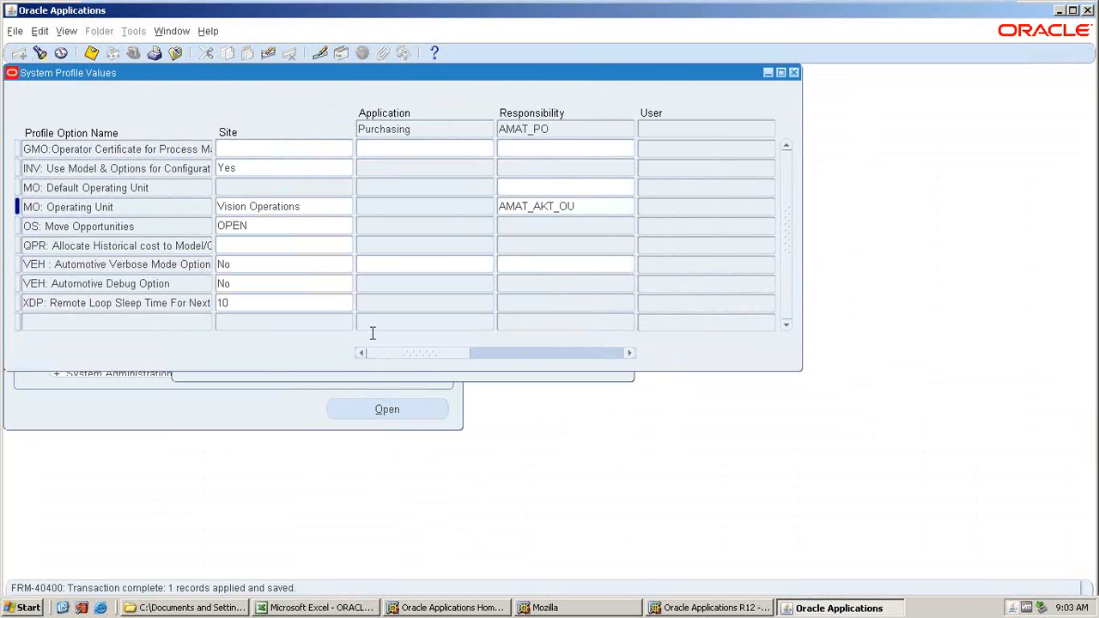
Review the setup checklist in the Excel workbook, then return to Oracle Applications.
click(304, 609)
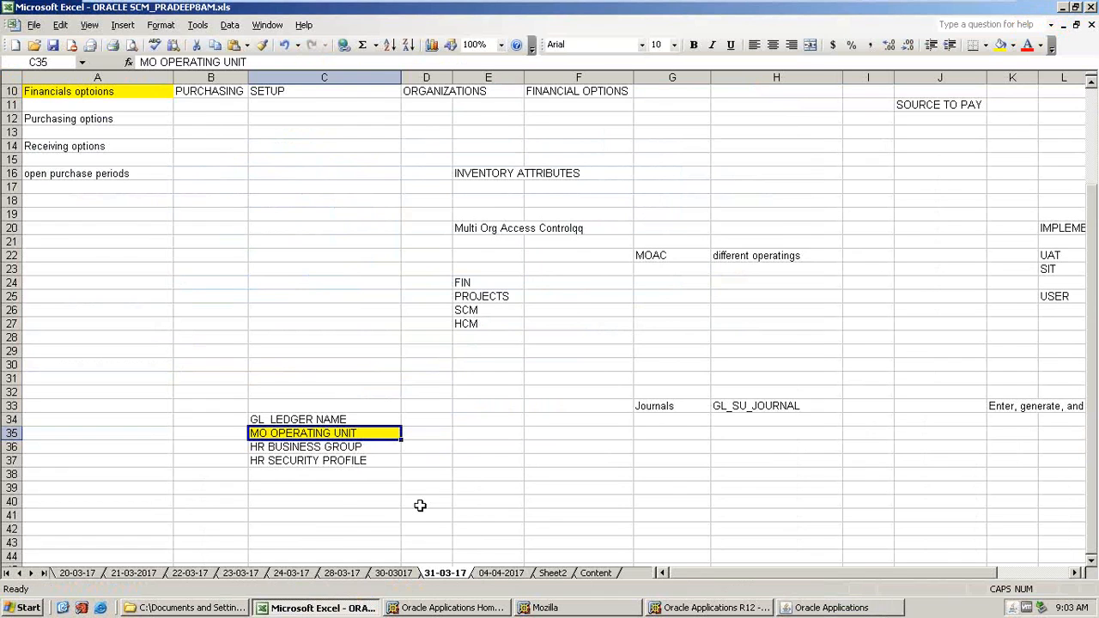
scroll(420, 506, up, 3)
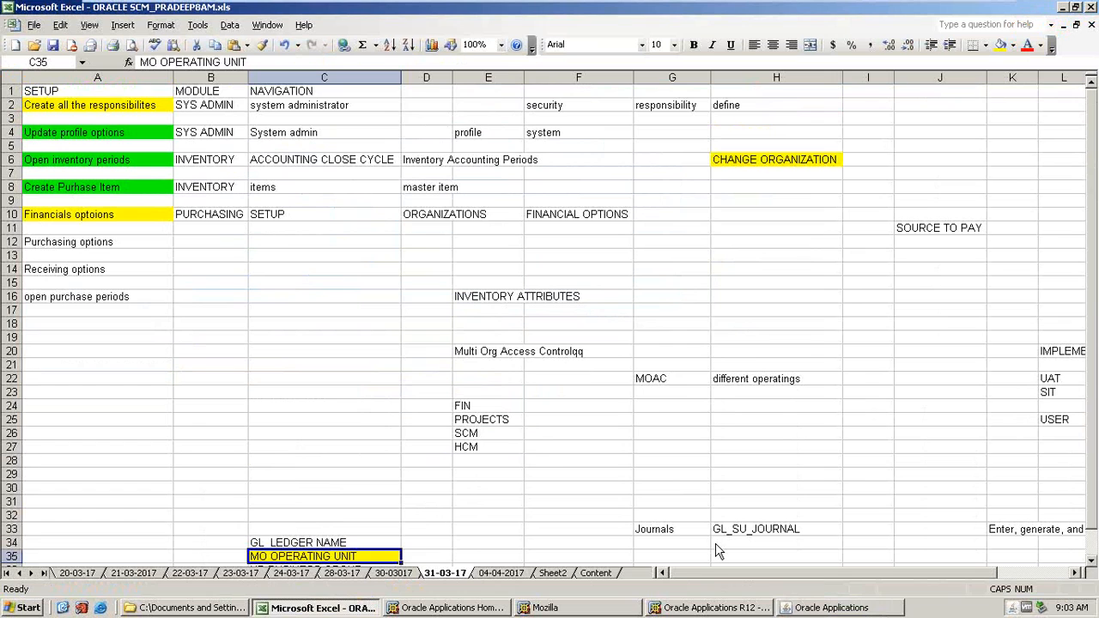
click(794, 609)
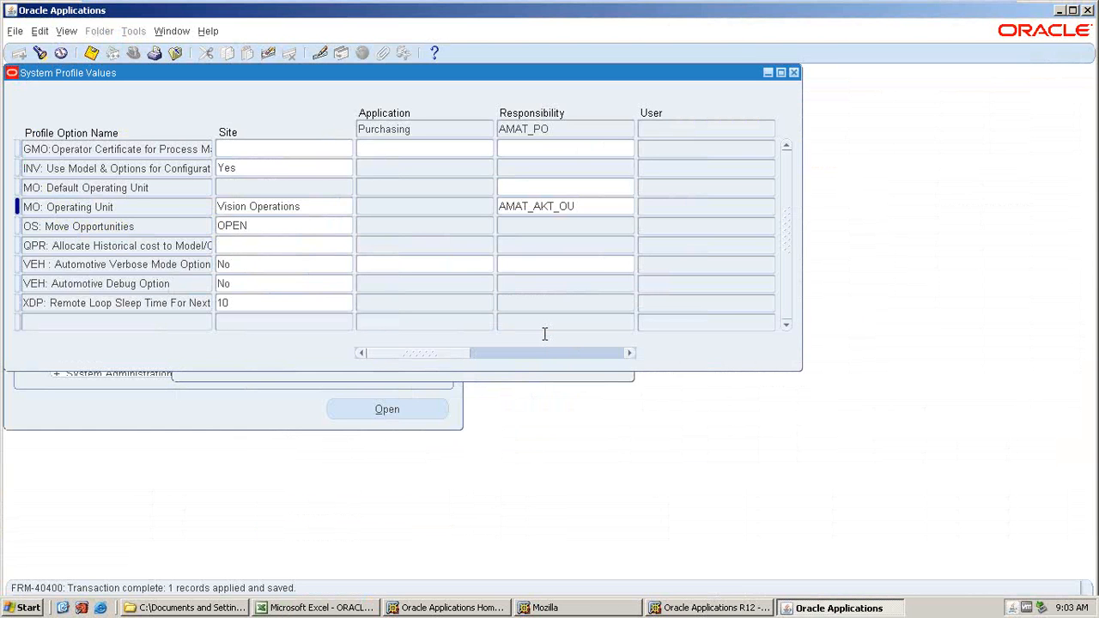
Search profile values for application Payables and responsibility AMAT_AP matching %GL%LED%.
click(91, 54)
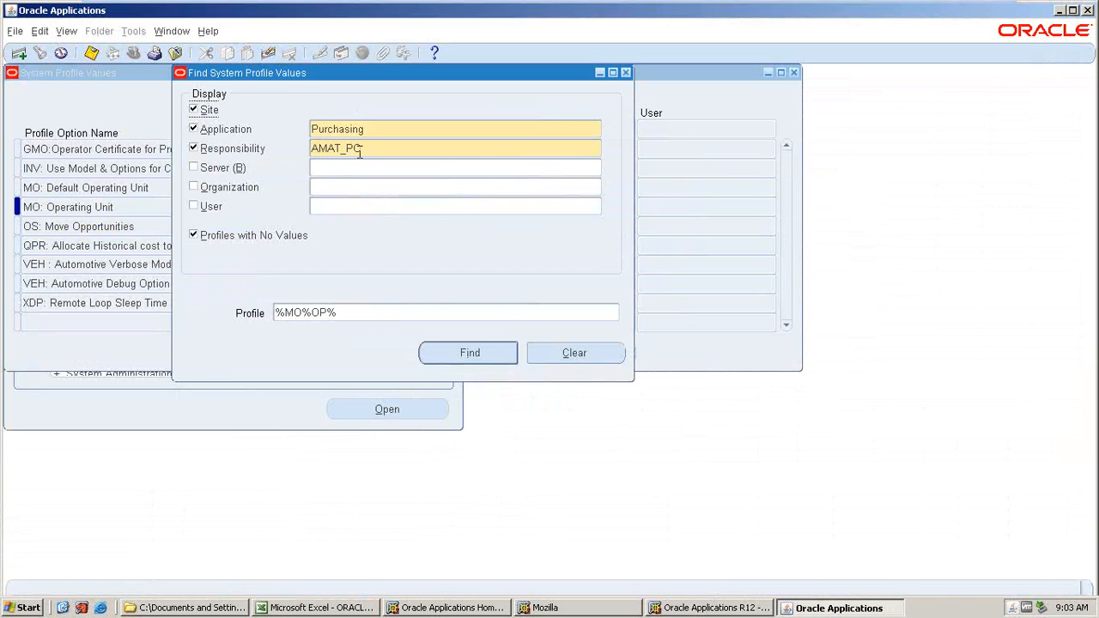
click(367, 133)
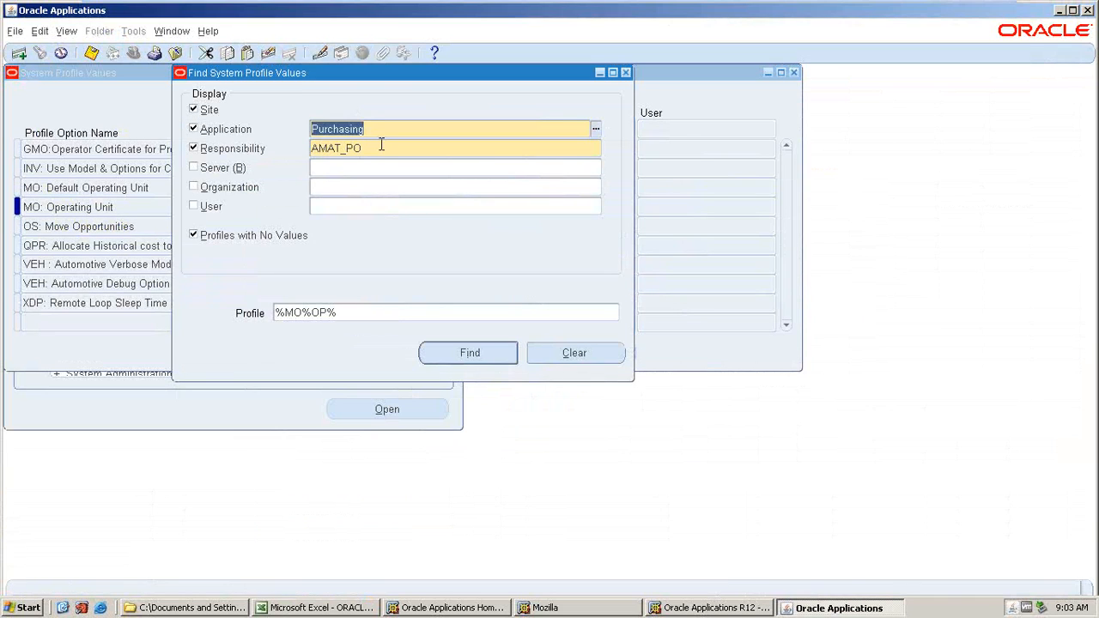
text(PAYA)
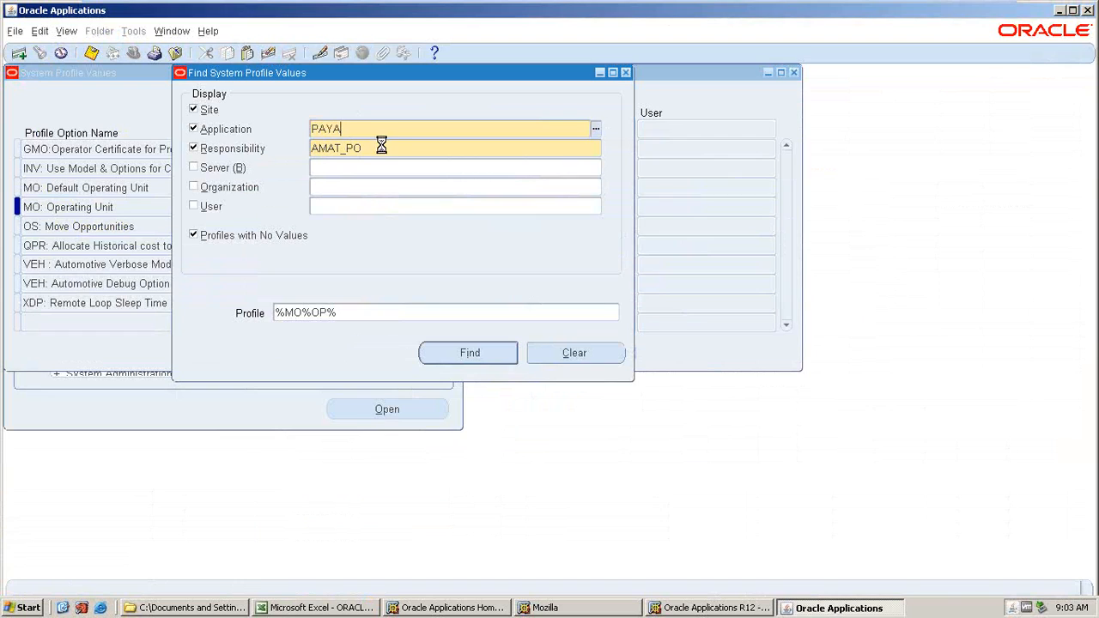
key(Tab)
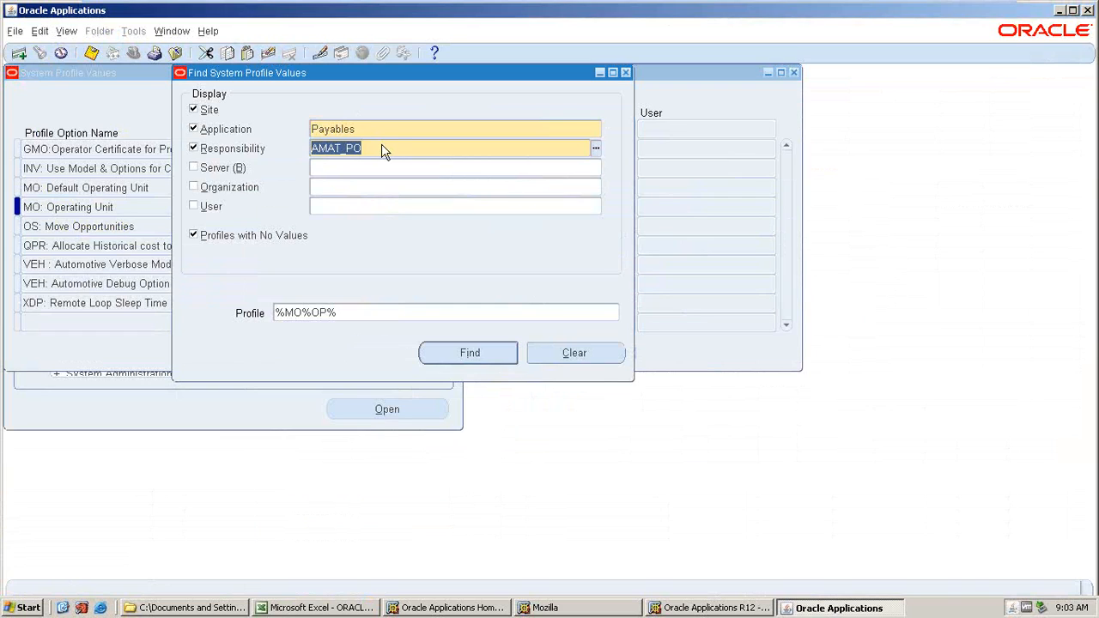
text(AMAT_AP)
key(Tab)
text(%GL%LED%)
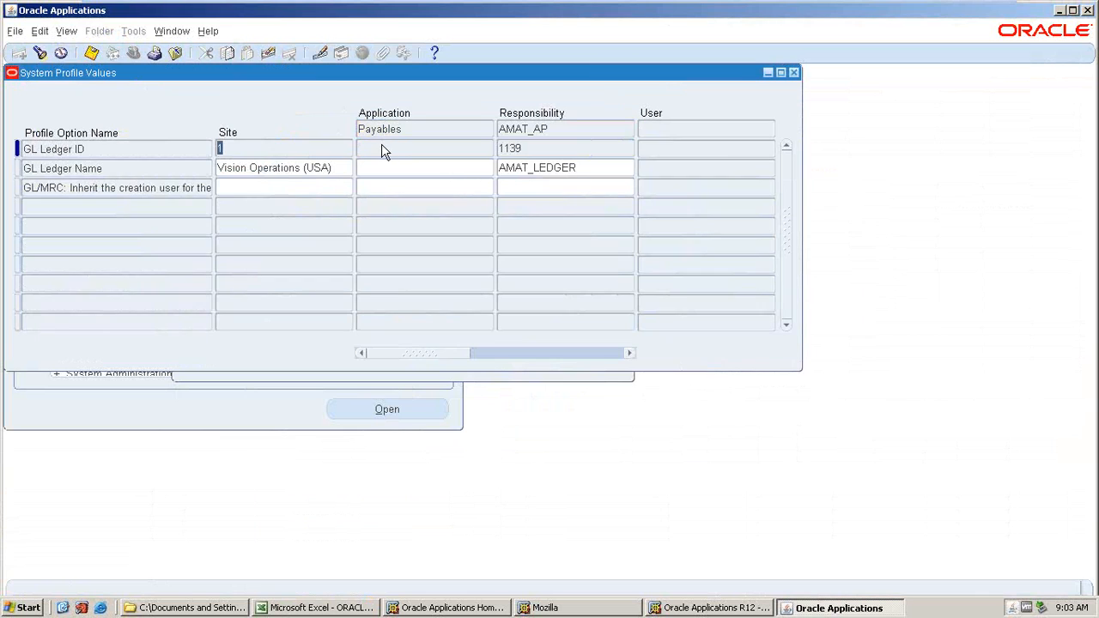
Search profiles matching %MO%OP% and set MO: Operating Unit to AMAT_AKT_OU for AMAT_AP.
click(40, 53)
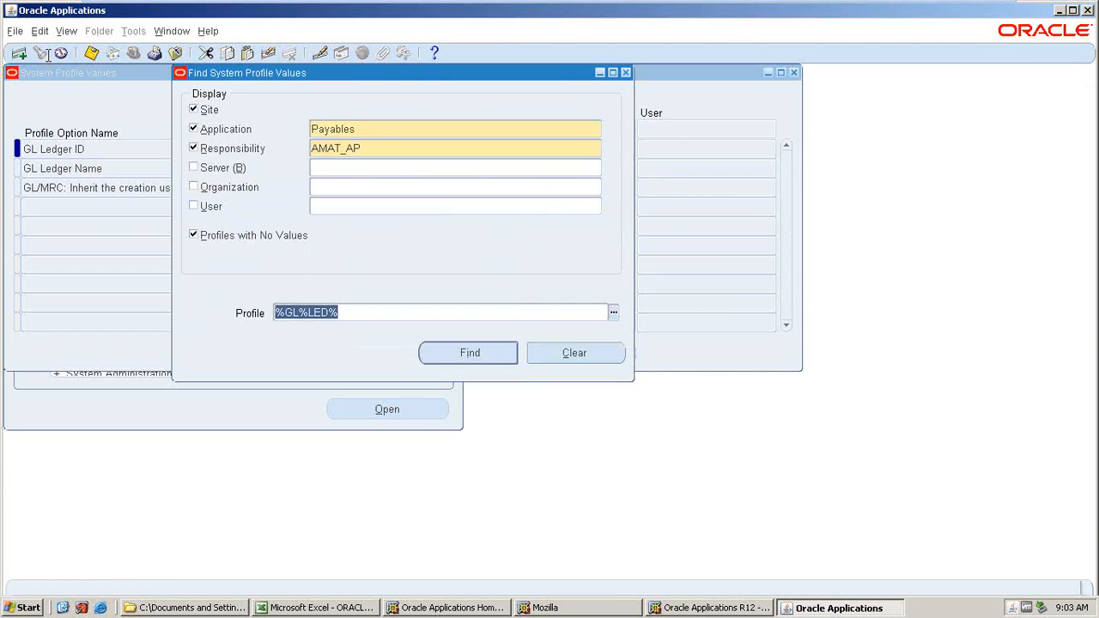
text(%MO)
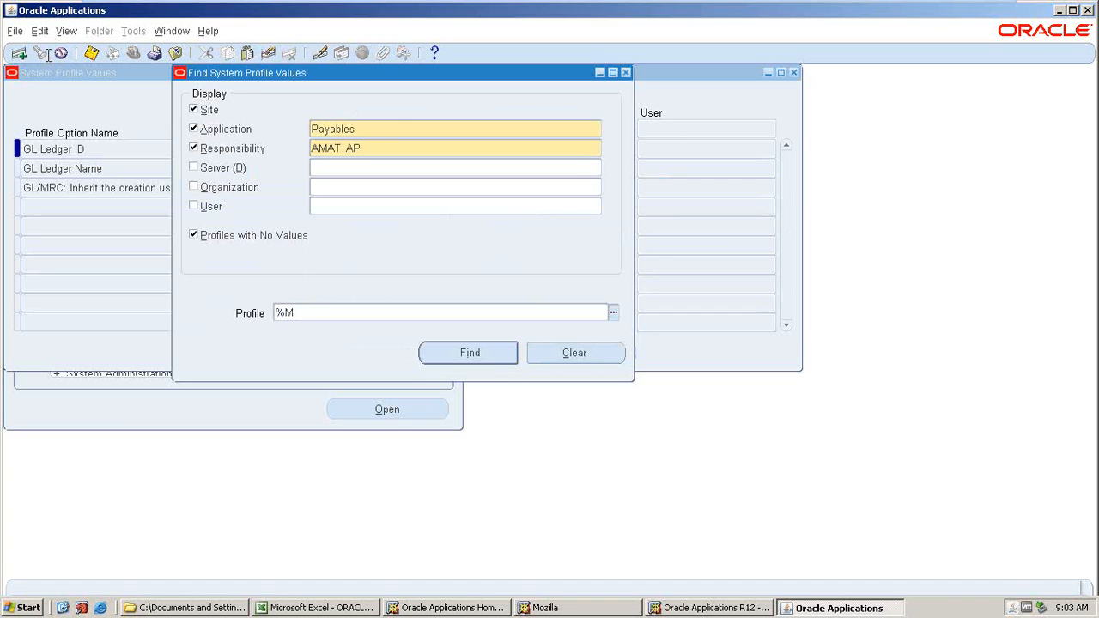
text(%OP%)
key(Return)
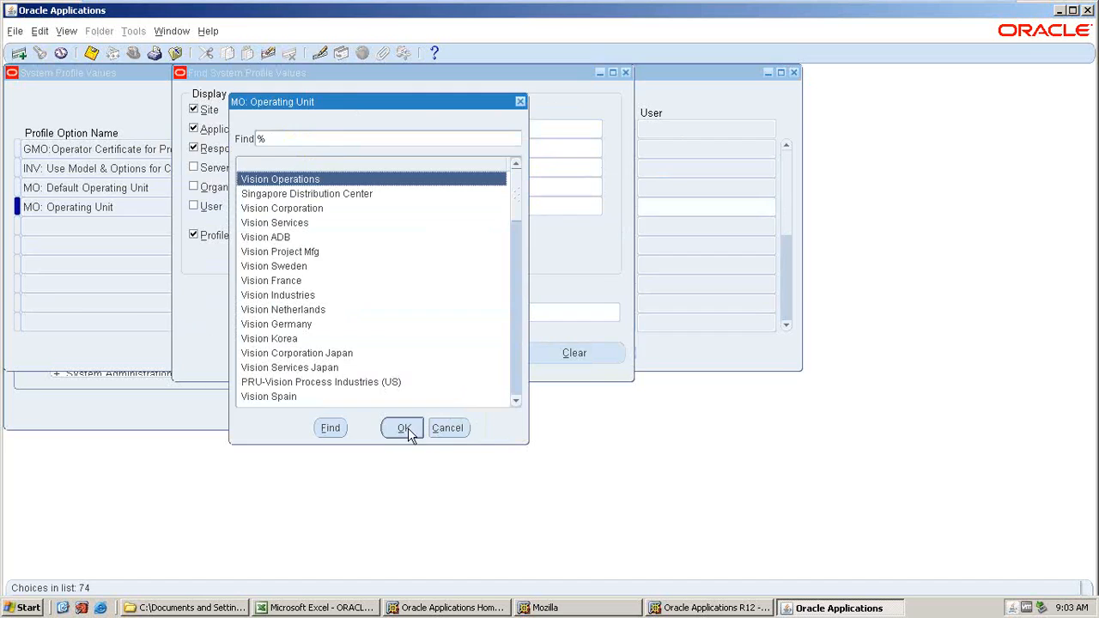
click(403, 428)
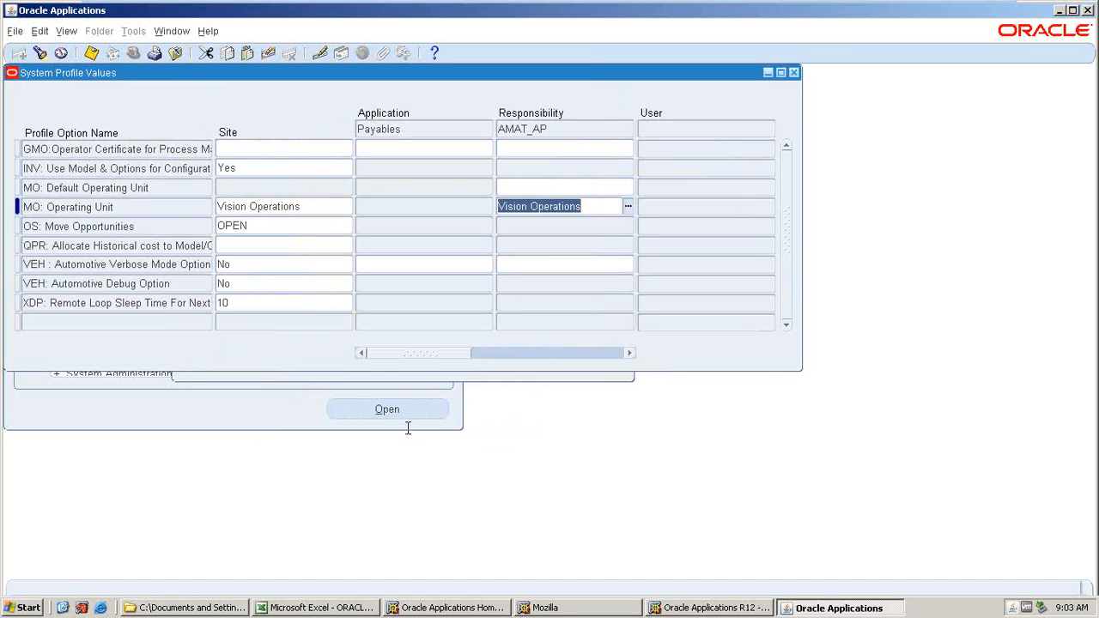
text(AMAT)
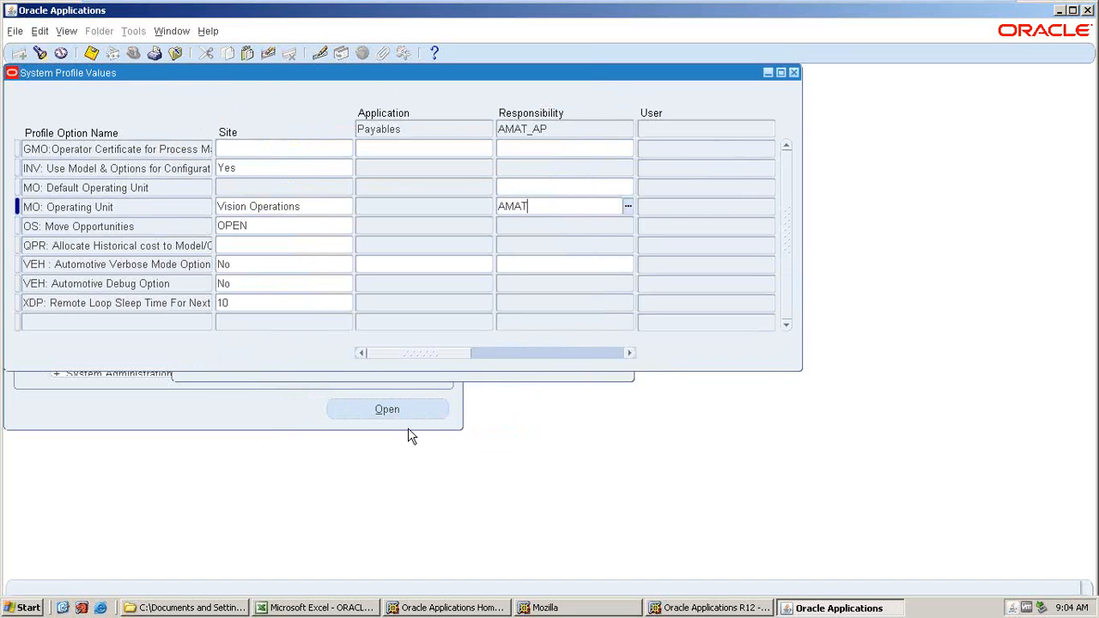
key(Tab)
click(390, 350)
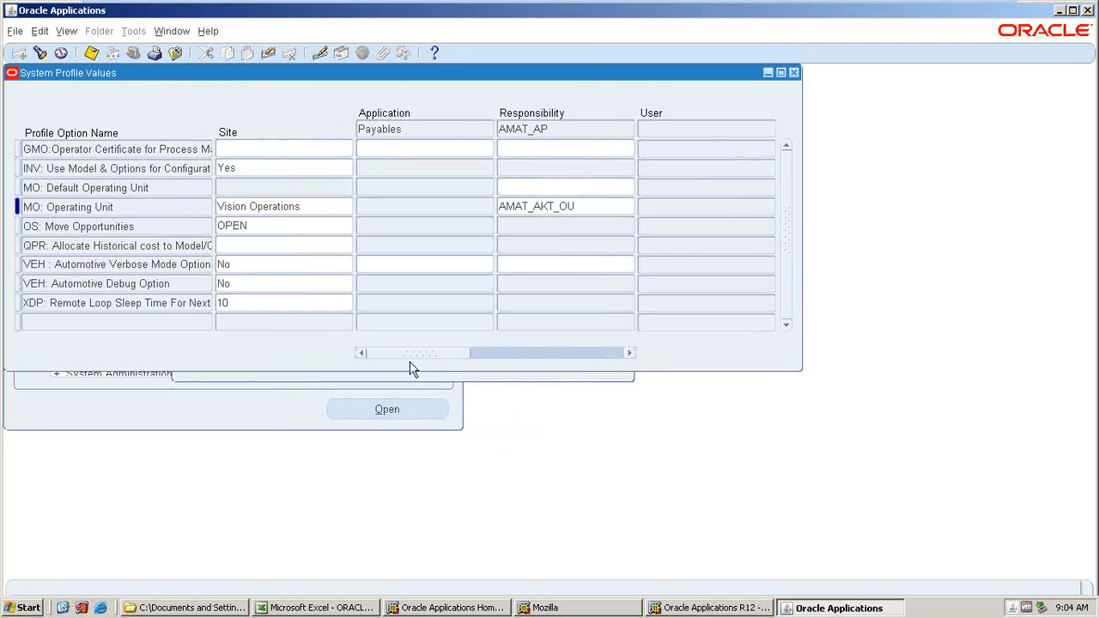
Search AMAT_AP profile values matching %HR%BUS% and inspect the HR:Business Group responsibility value.
click(92, 54)
key(F11)
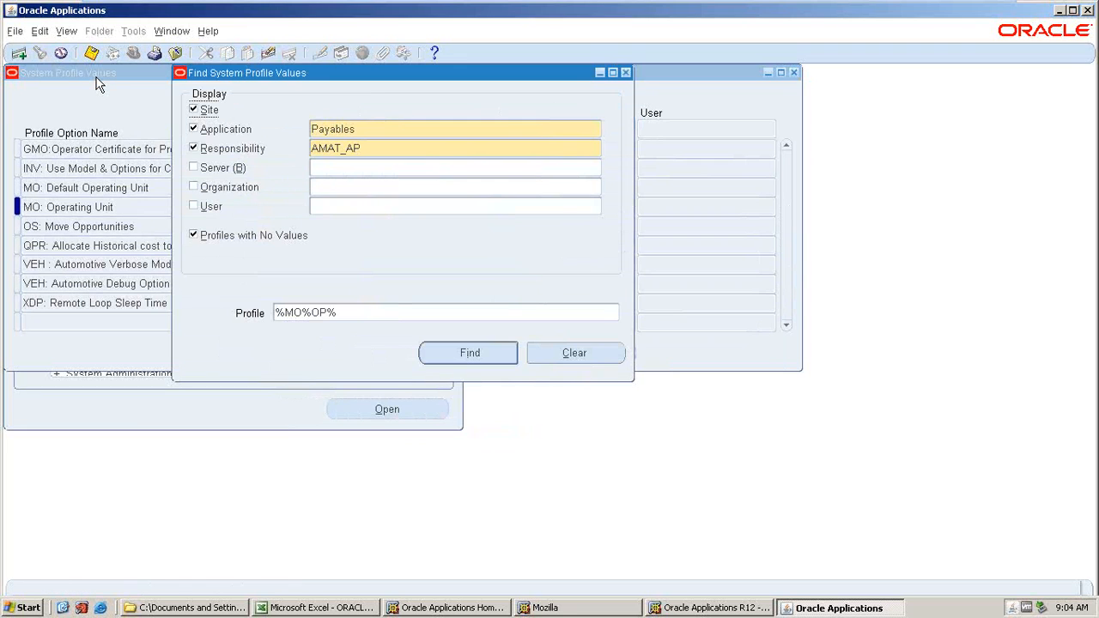
text(%HR)
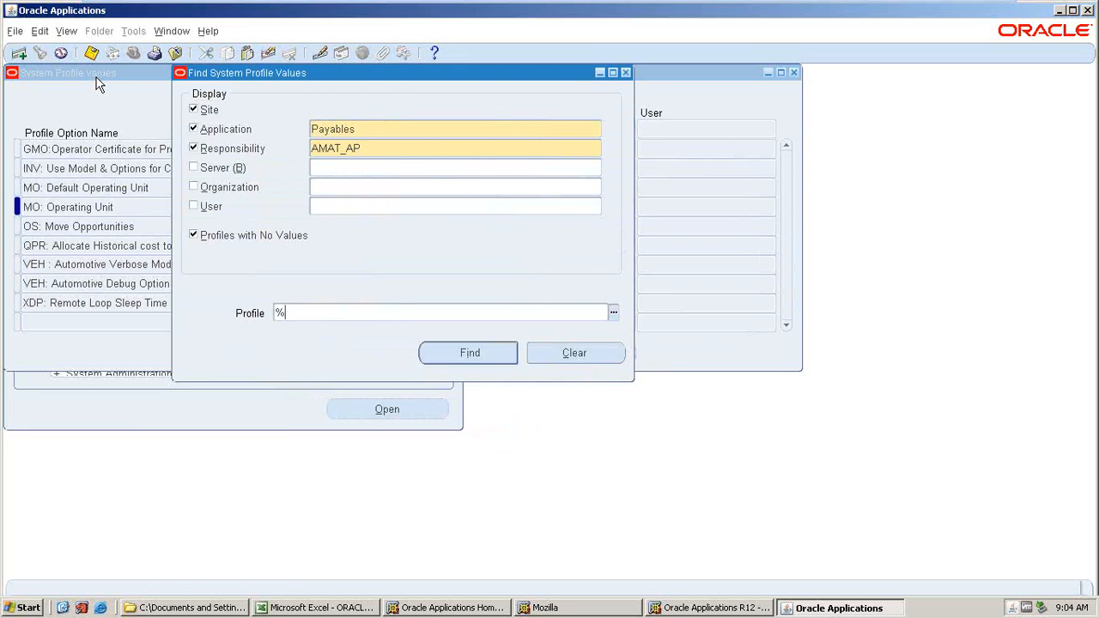
text(%BUS%)
key(Return)
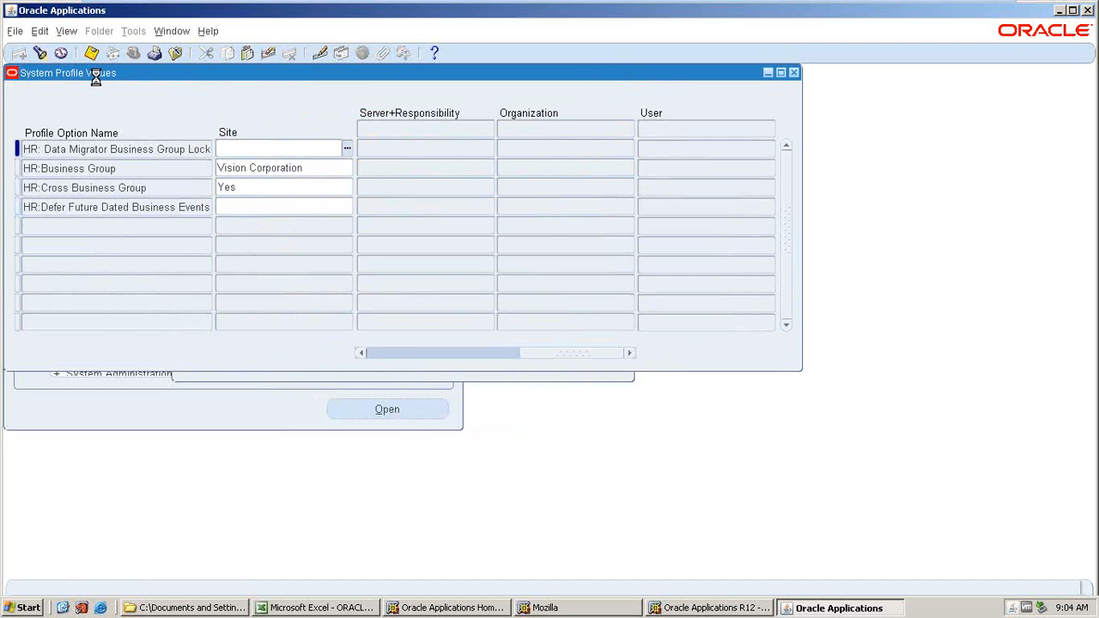
key(Down)
key(Tab)
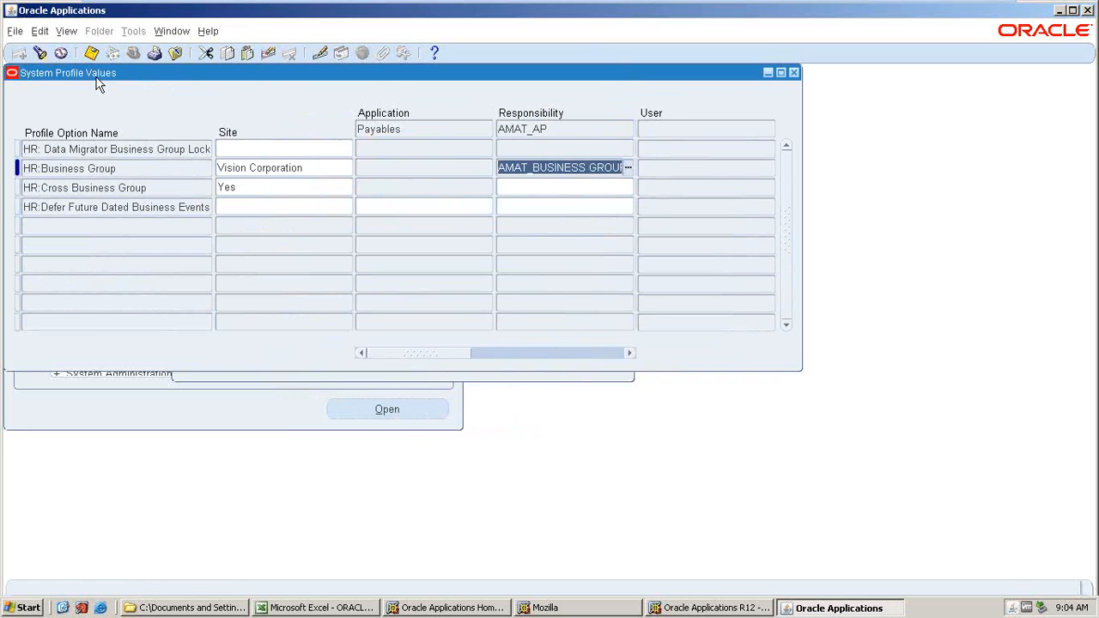
Search profiles matching %HR%SEC% and set HR: Security Profile to AMAT_BUSINESS GROUP for AMAT_AP, then save.
key(ctrl+f)
click(370, 318)
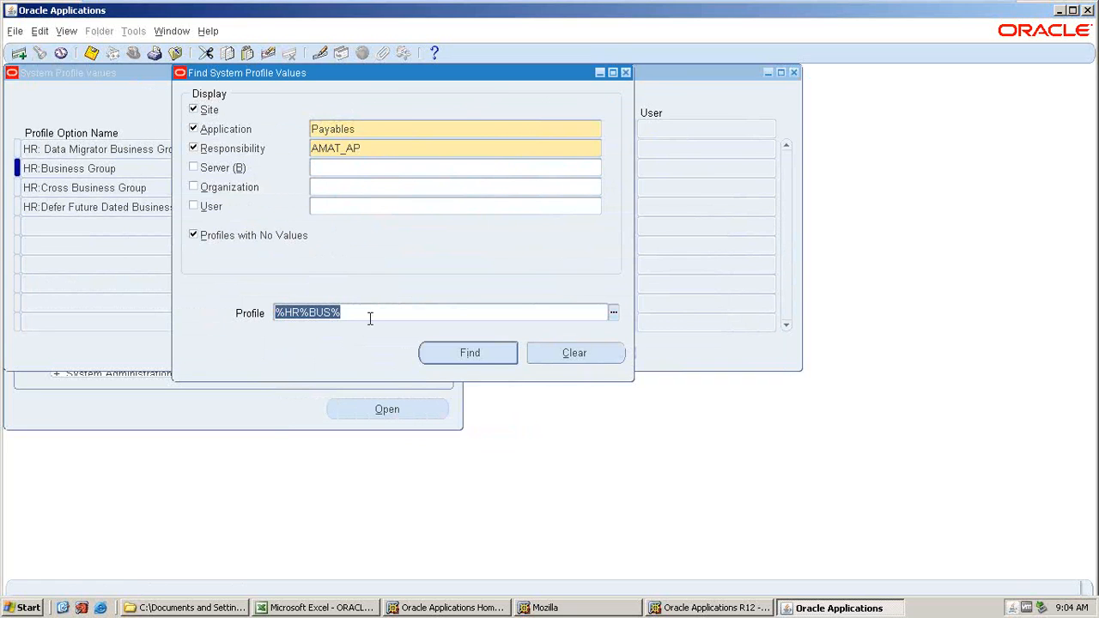
text(%HR%SEC)
key(Return)
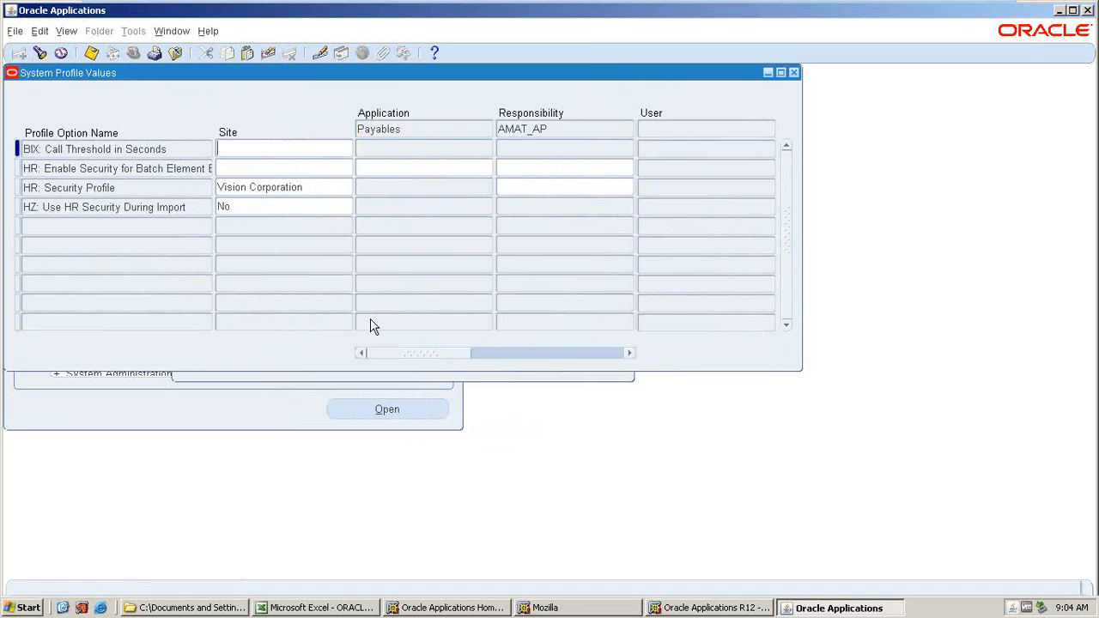
click(248, 203)
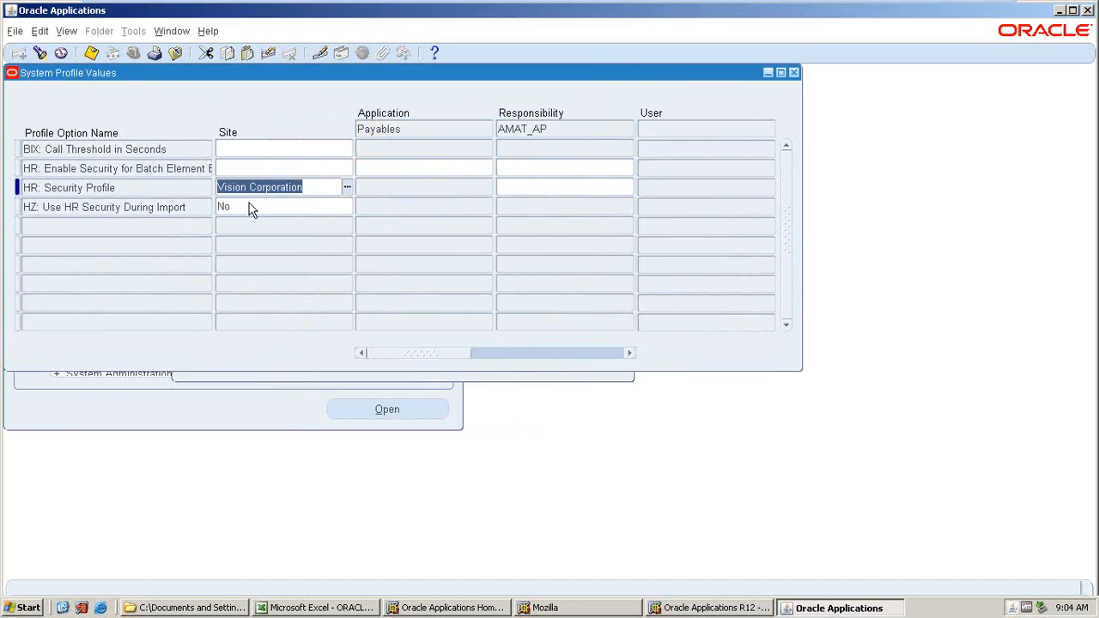
key(Tab)
text(HR)
key(BackSpace)
key(BackSpace)
text(AMA)
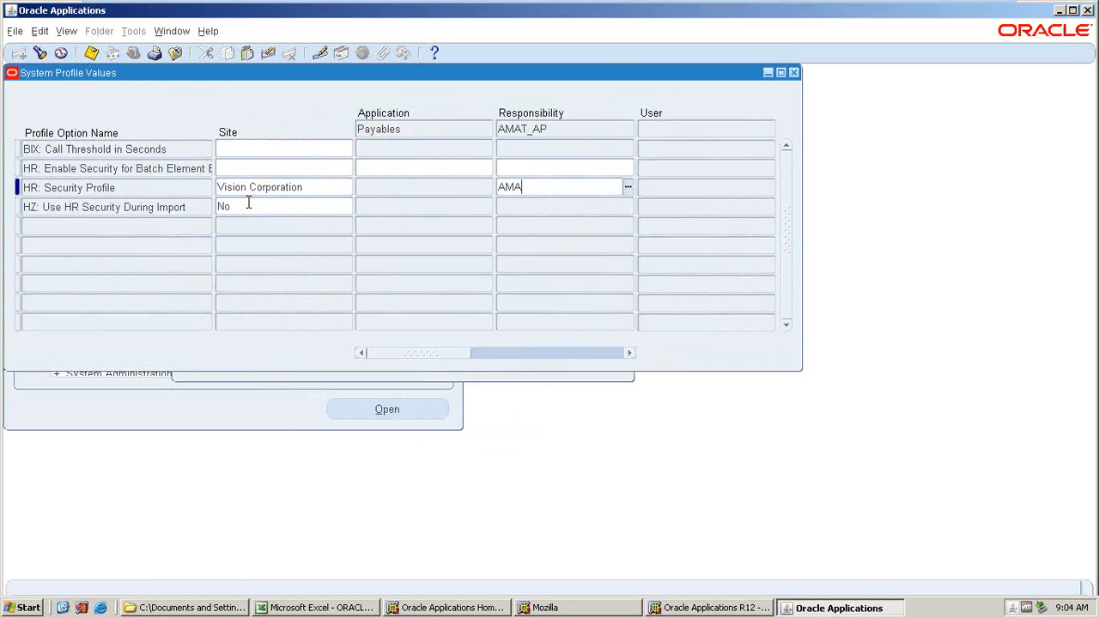
key(Tab)
key(ctrl+s)
click(414, 351)
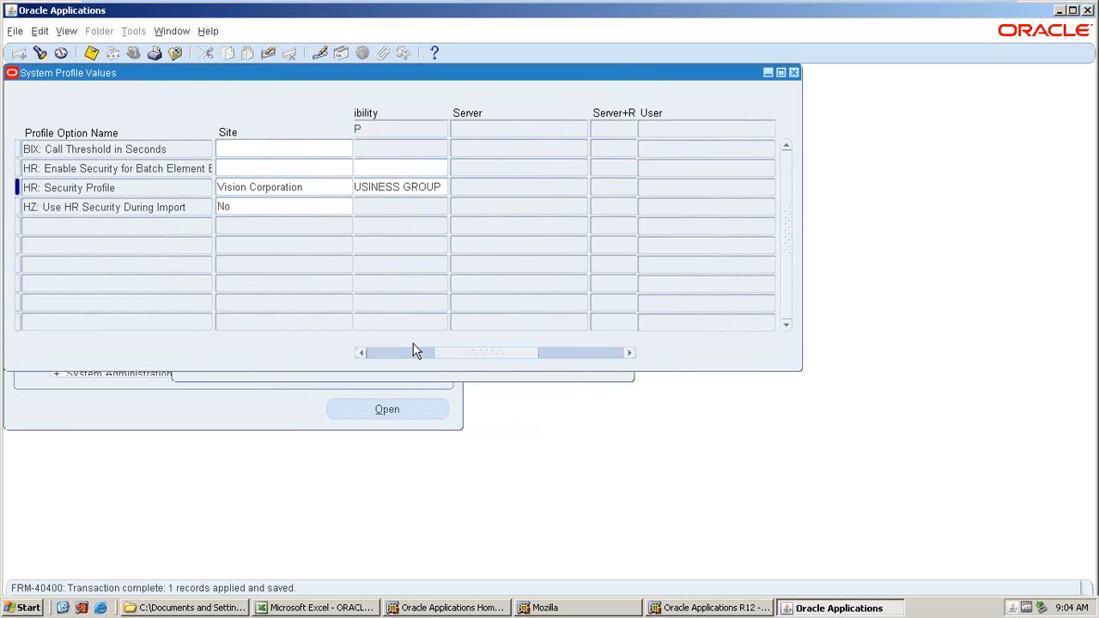
click(414, 351)
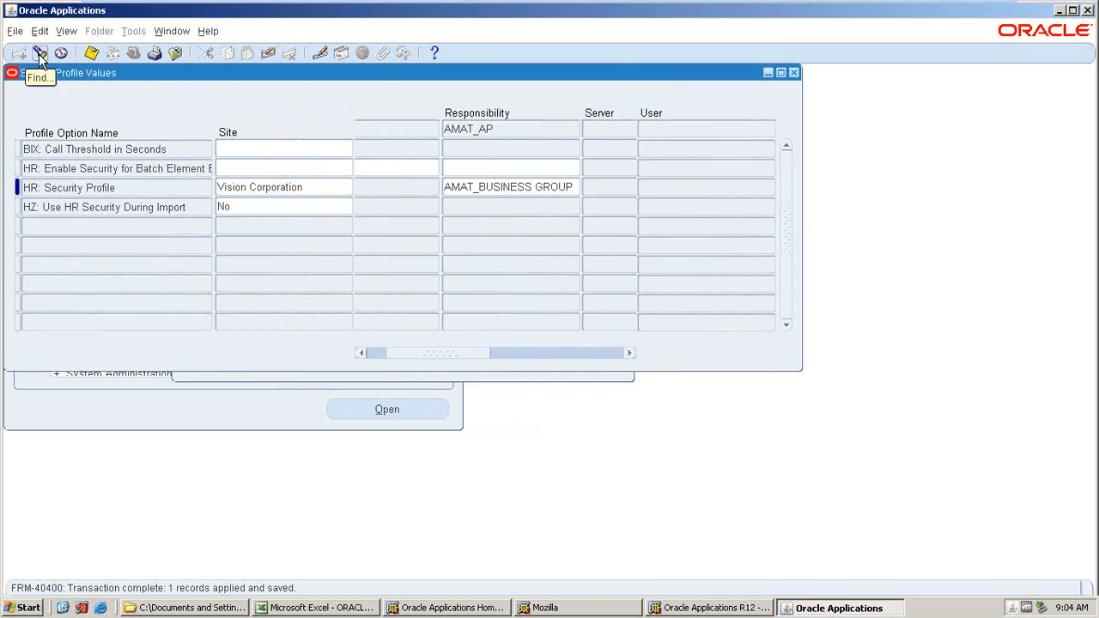
Search profile values for application Human Resources and responsibility AMAT_HR matching %HR%SEC%.
click(39, 53)
text(AMAT)
key(Tab)
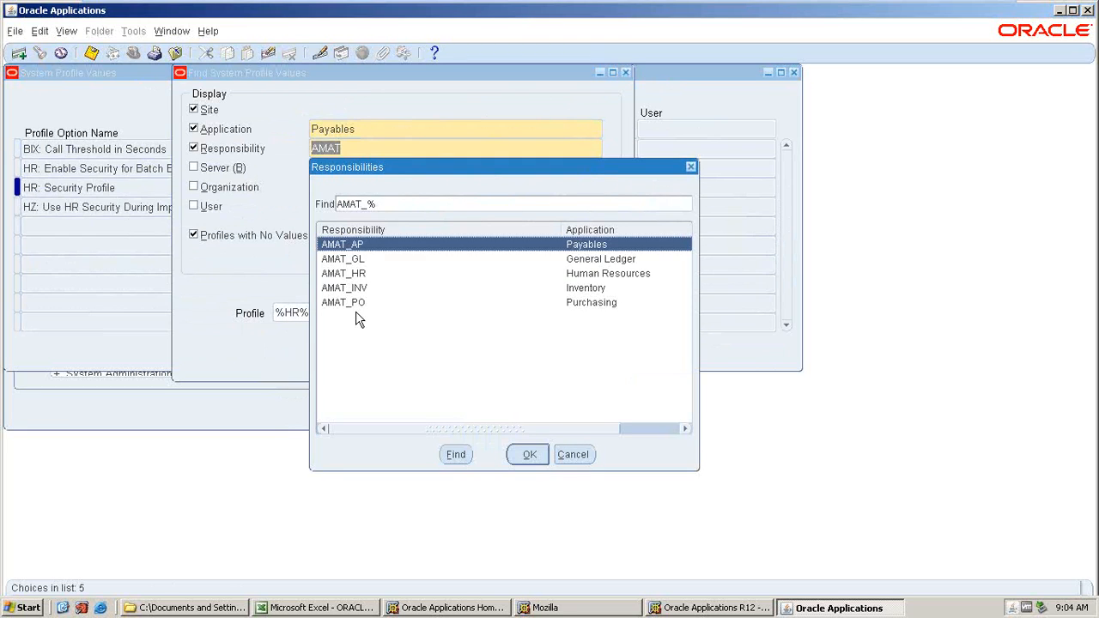
click(354, 275)
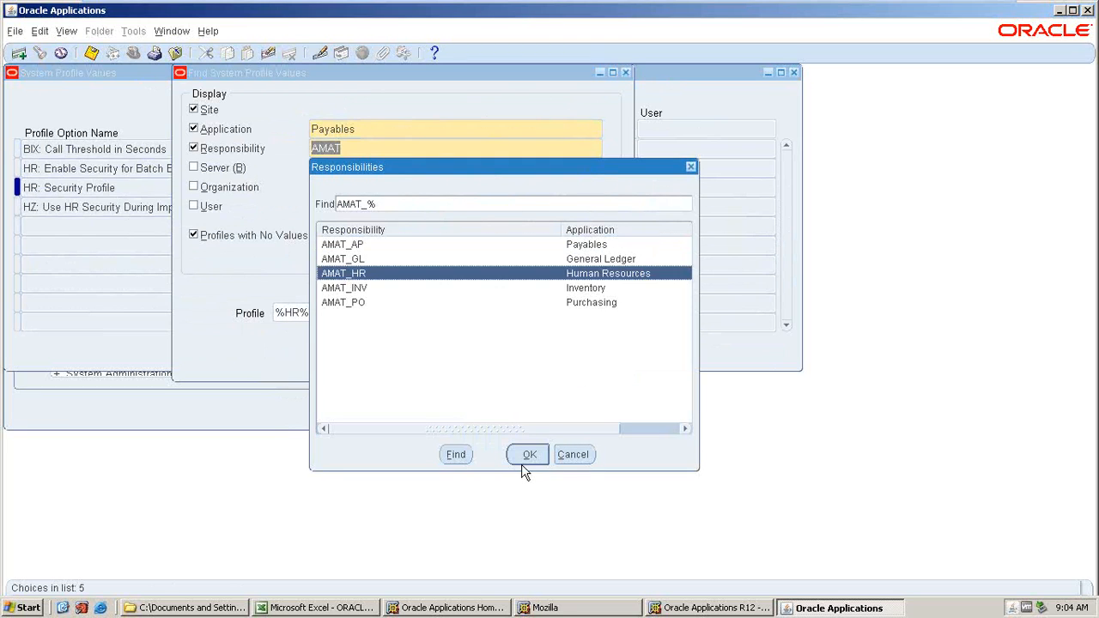
click(527, 457)
click(369, 135)
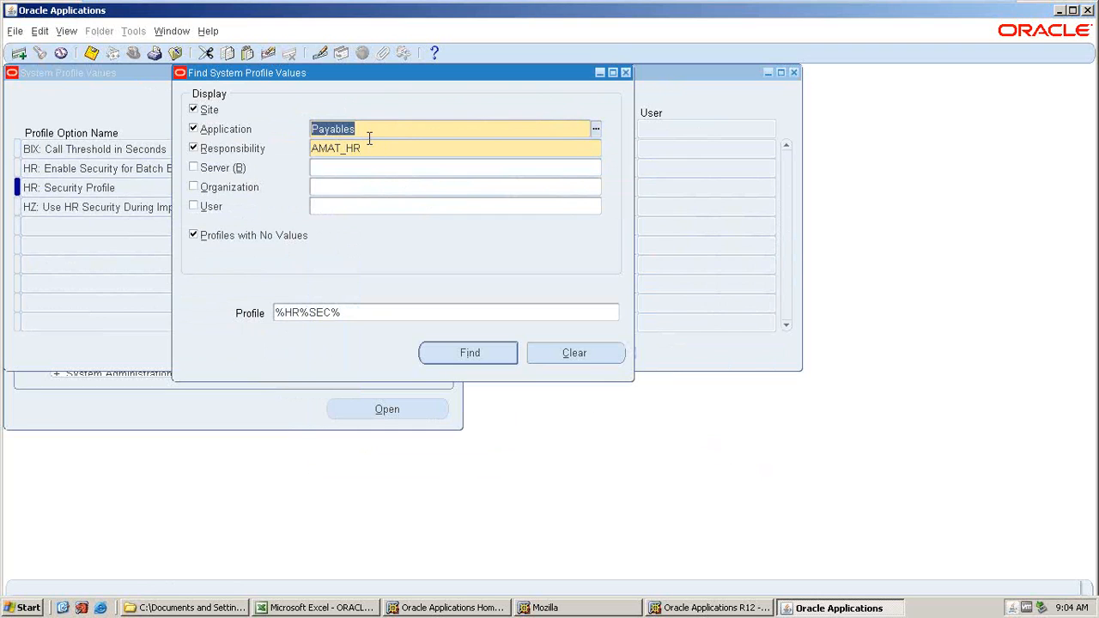
text(HUMAN)
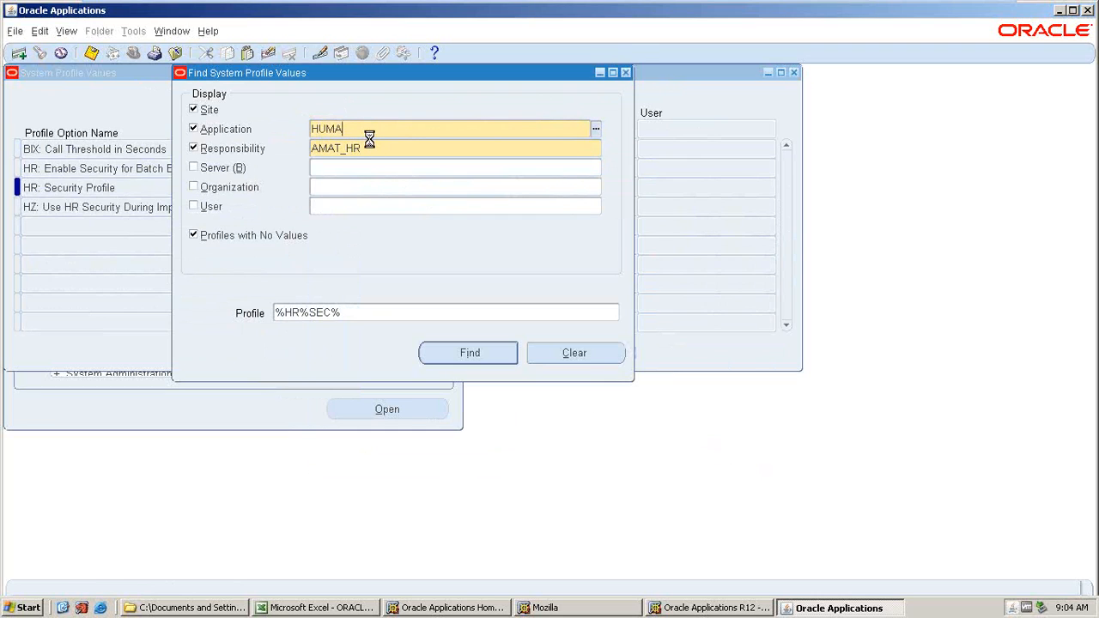
key(Tab)
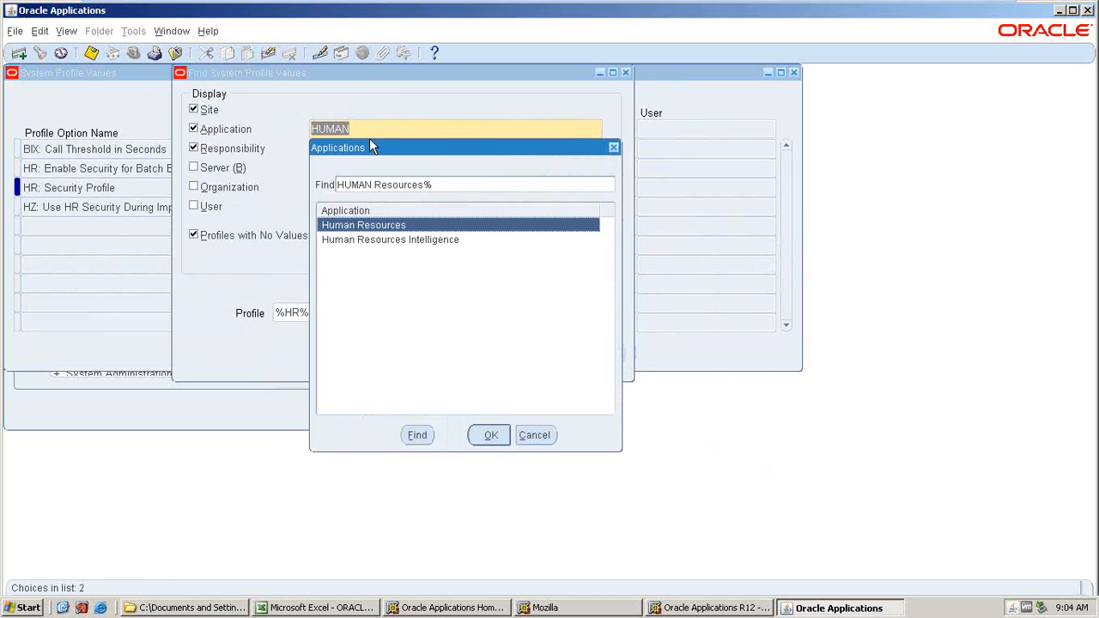
click(488, 451)
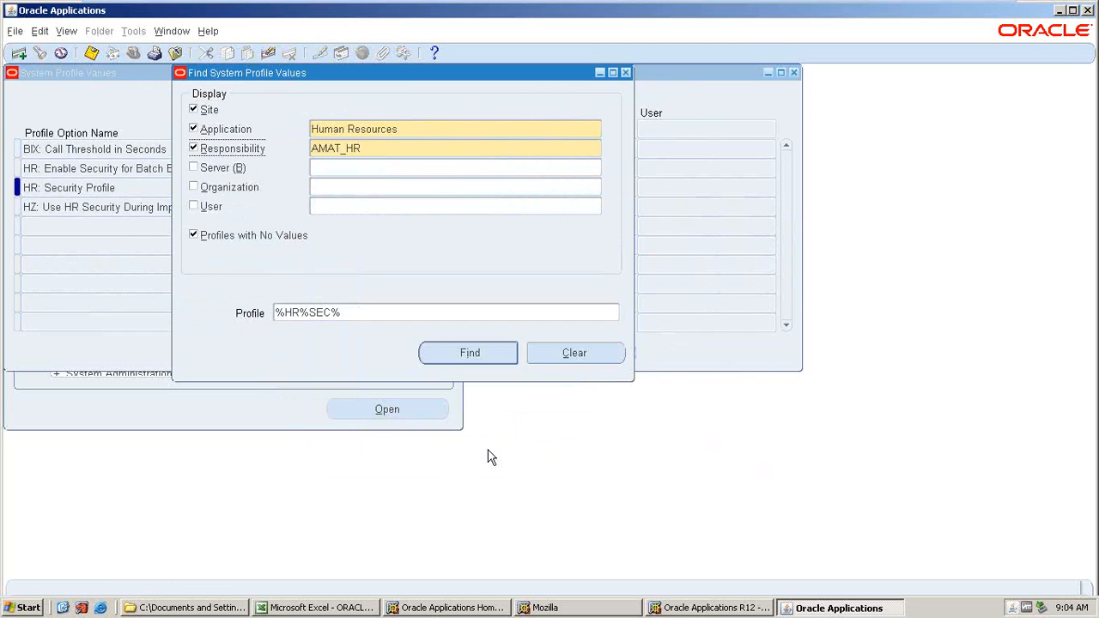
click(360, 313)
key(Return)
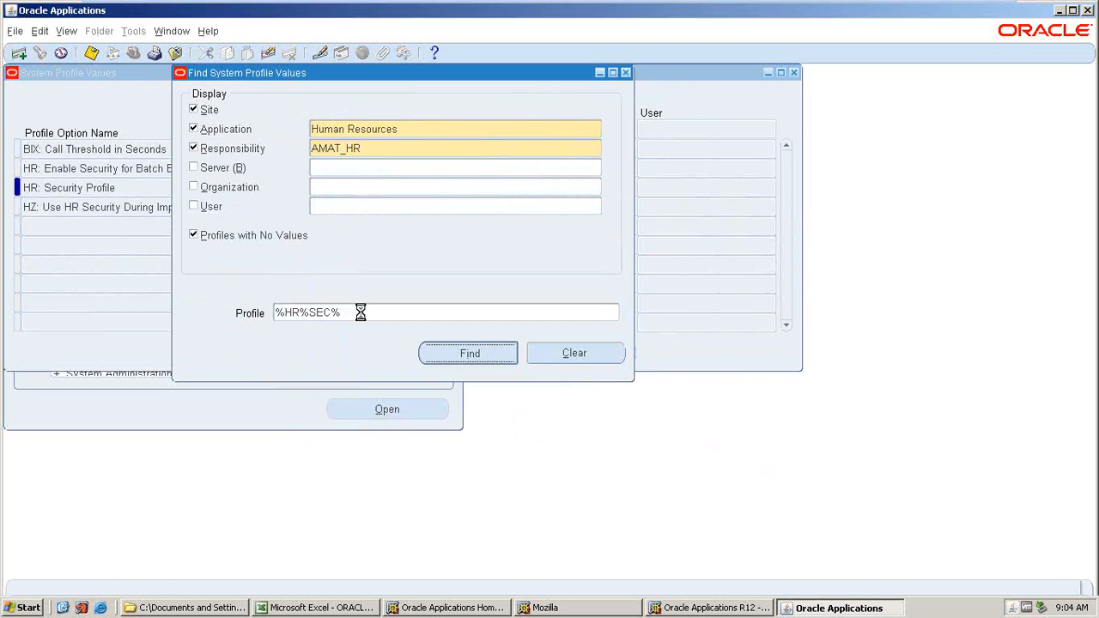
Search AMAT_HR profile values matching %HR%BUS% and then %GL%LED% to check the business group and ledger.
key(ctrl+f)
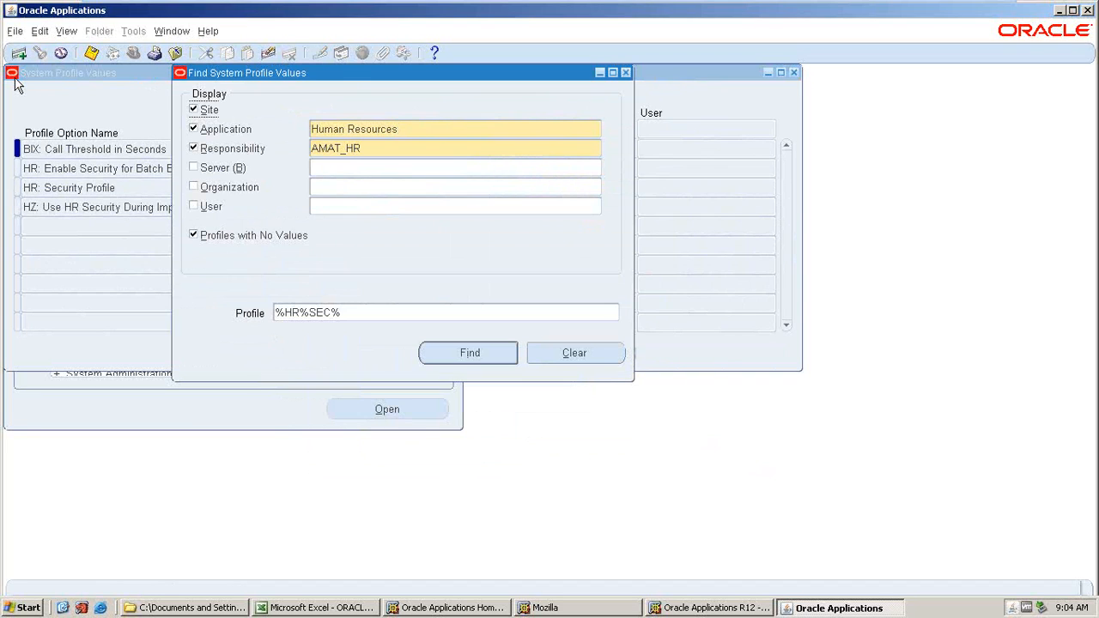
key(Left)
key(BackSpace)
key(BackSpace)
key(Return)
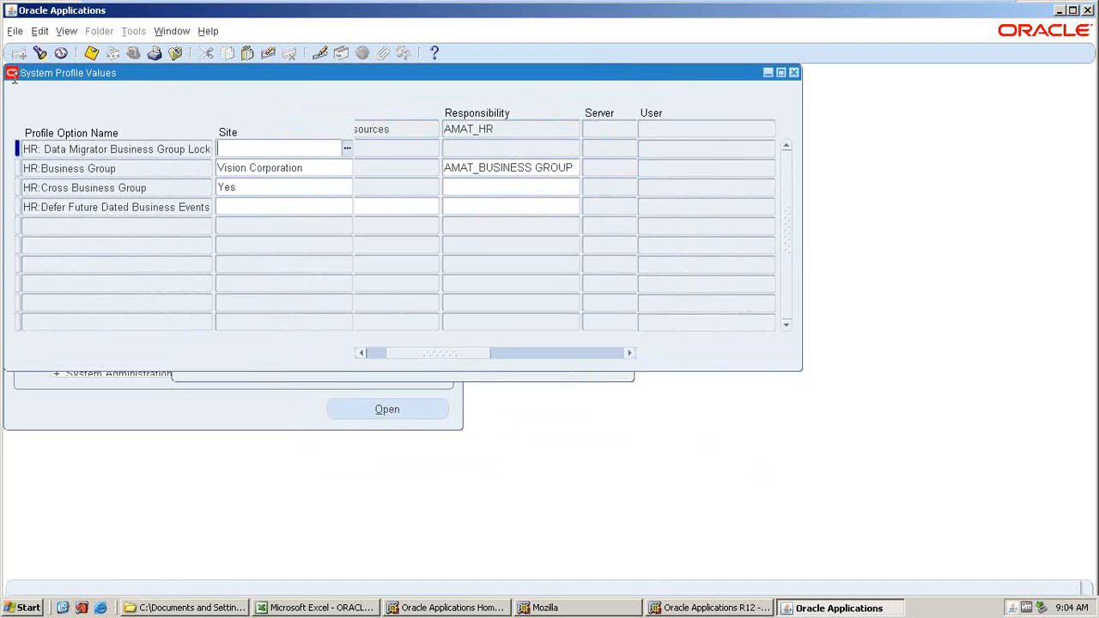
click(43, 53)
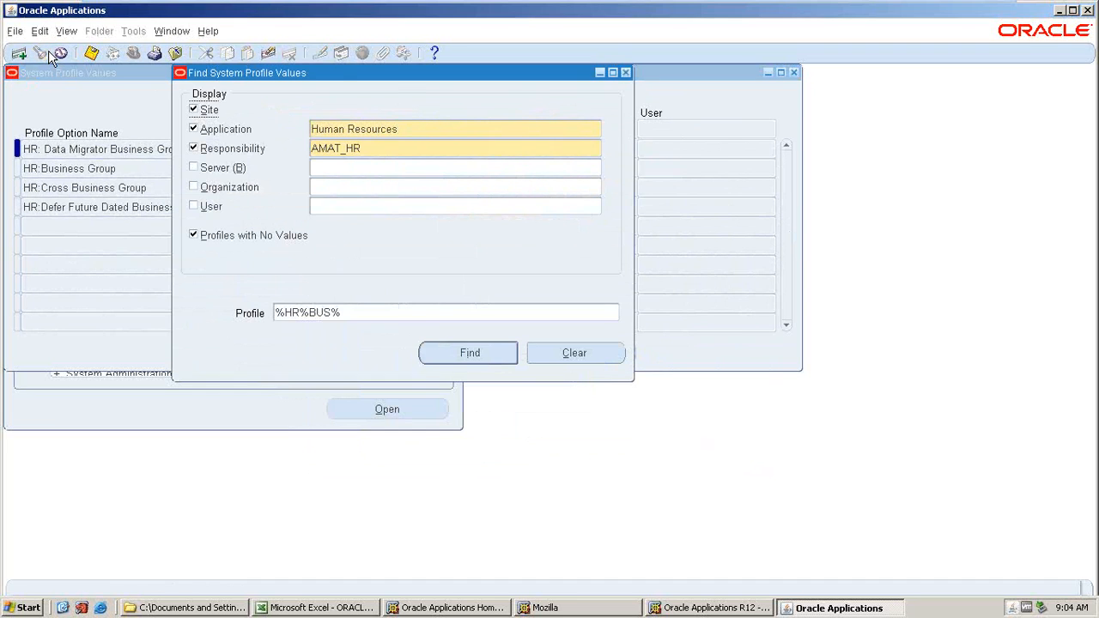
text(%GL)
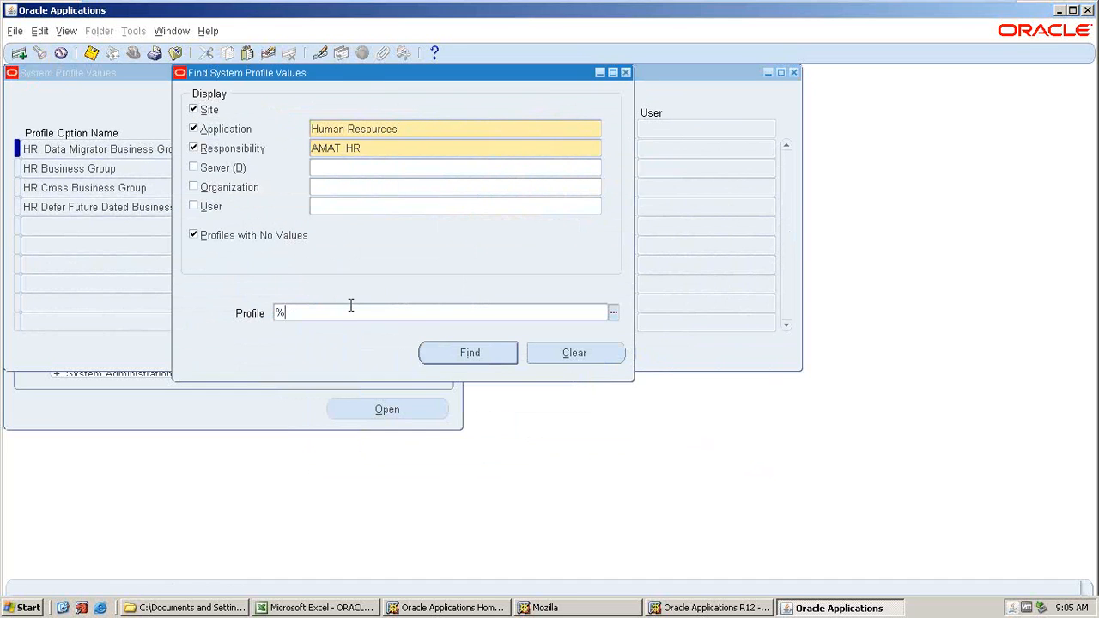
text(%LED%)
key(Return)
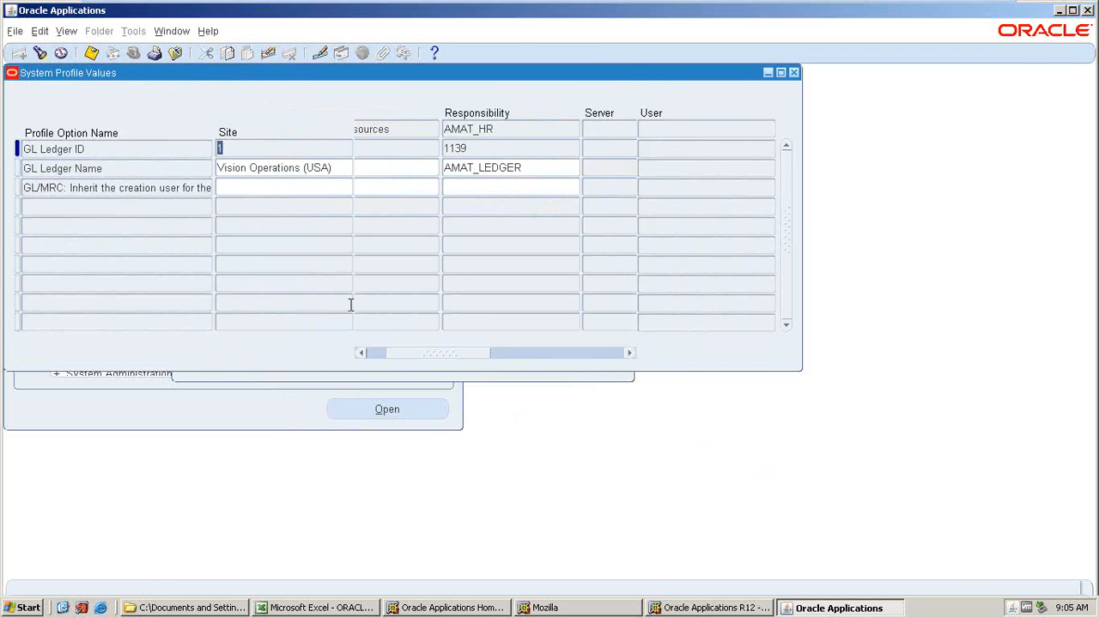
Search profiles matching %MO%OP% and set MO: Operating Unit to AMAT_AKT_OU for AMAT_HR, then save.
click(39, 54)
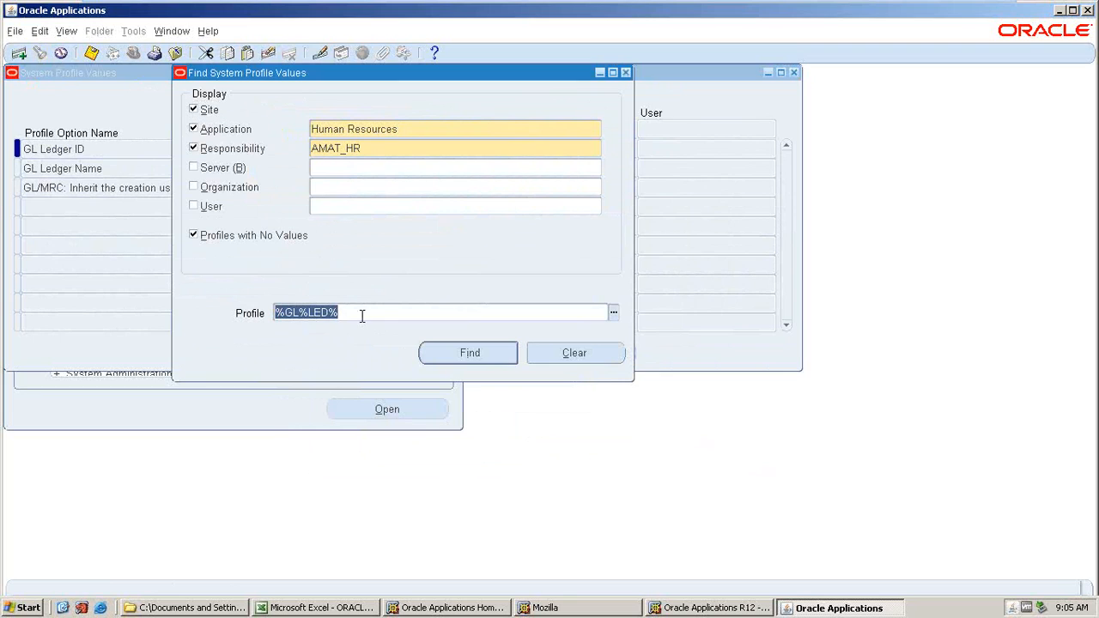
text(%MO)
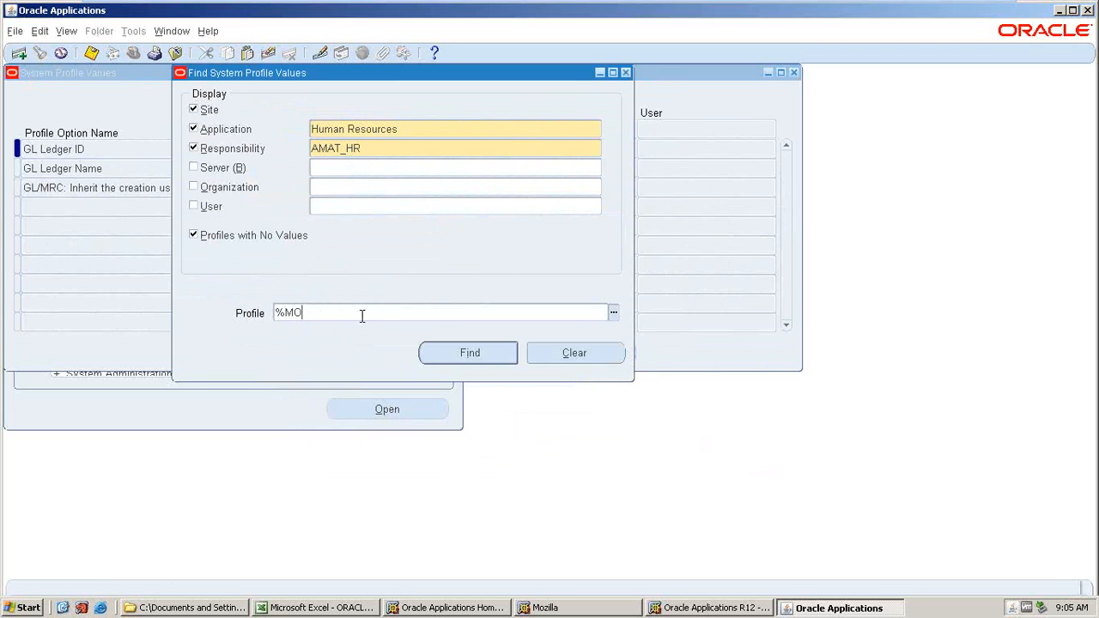
text(%OP%)
key(Tab)
key(Return)
key(Down)
key(Down)
key(Down)
key(ctrl+l)
key(Return)
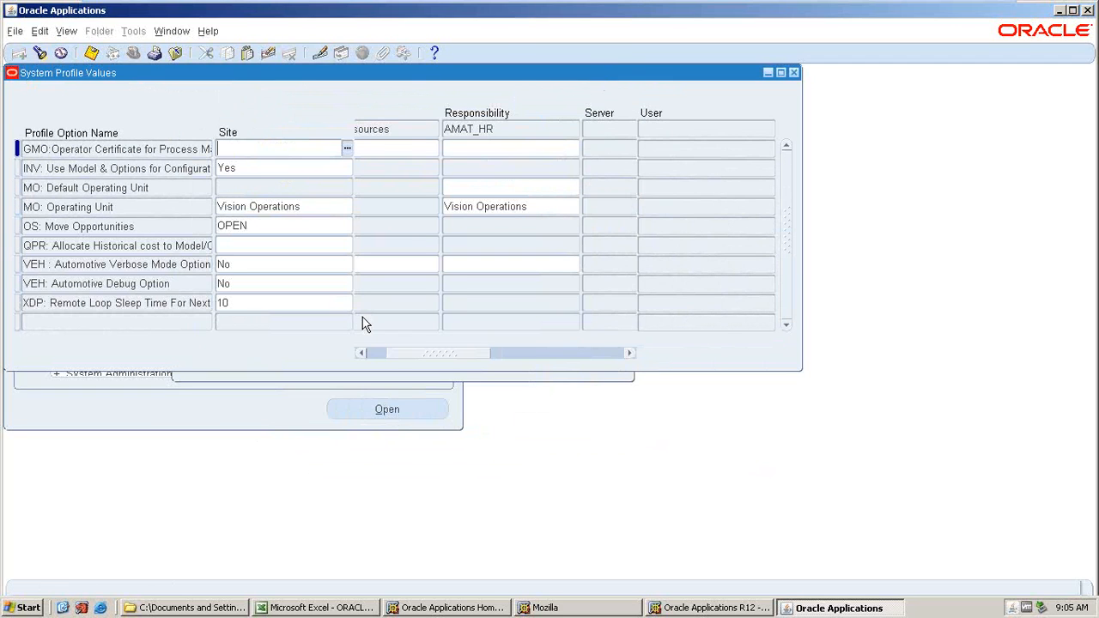
click(534, 213)
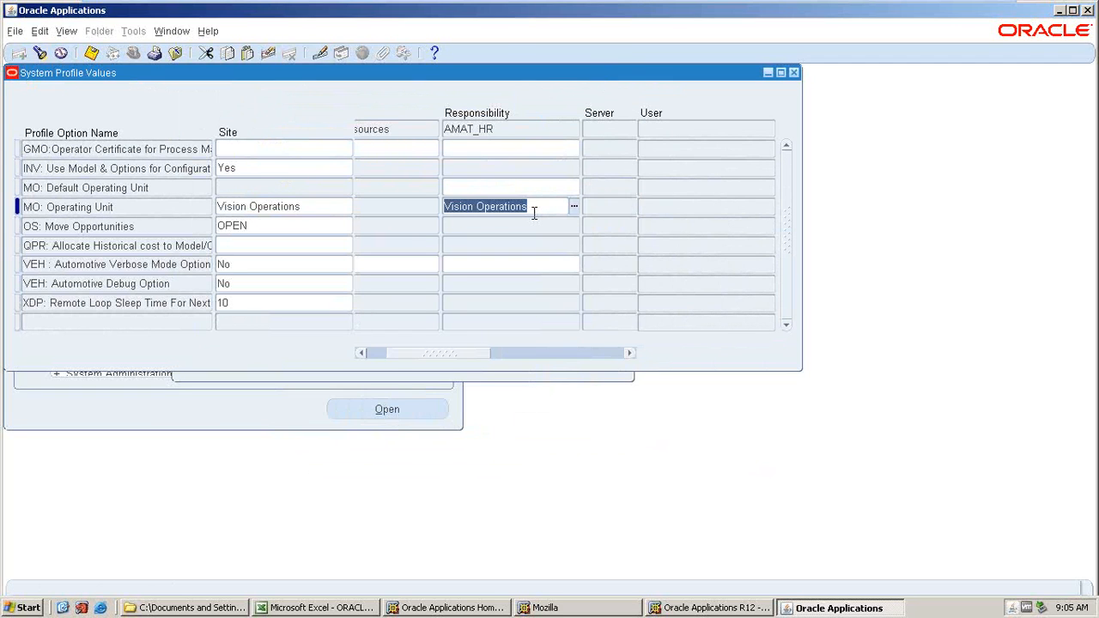
text(AMAT)
key(Tab)
key(ctrl+s)
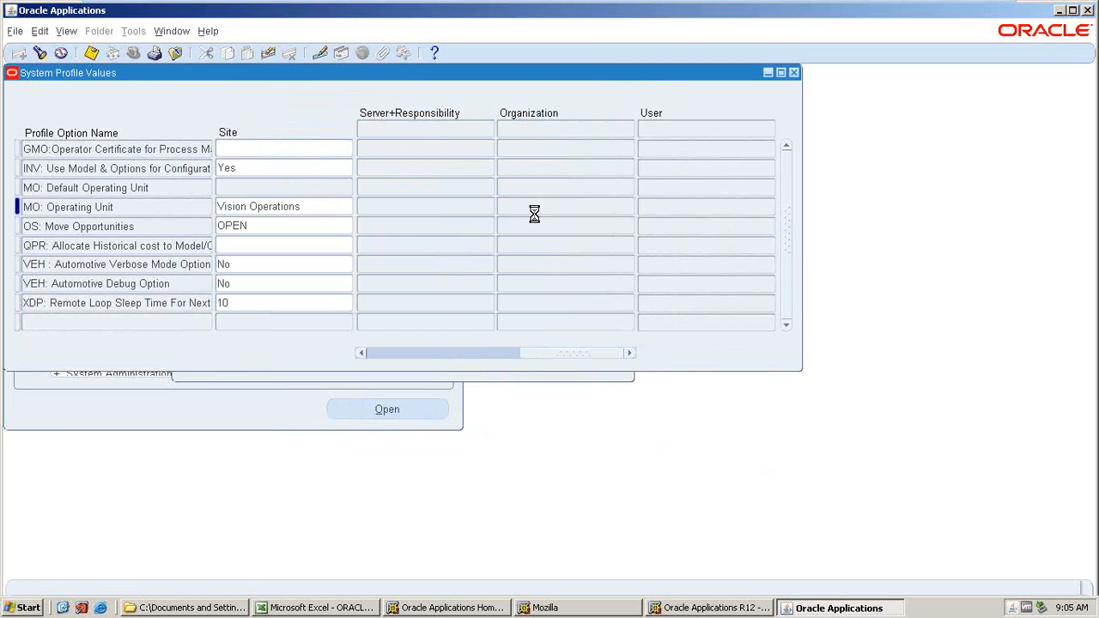
click(383, 357)
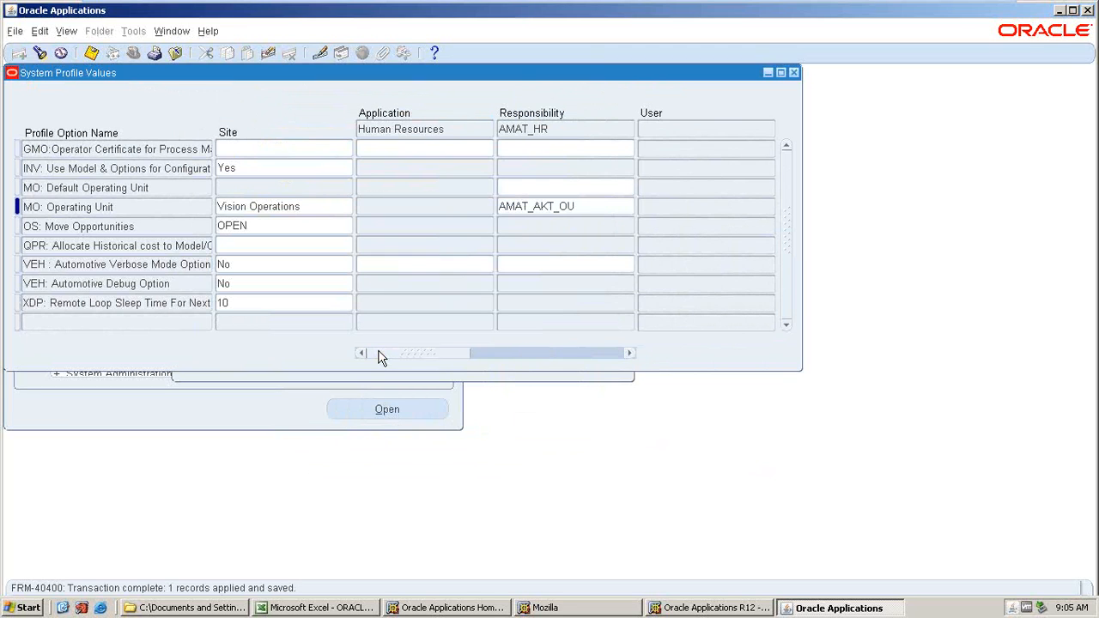
Close the profile values window and review the setup checklist in the Excel workbook before returning.
click(794, 74)
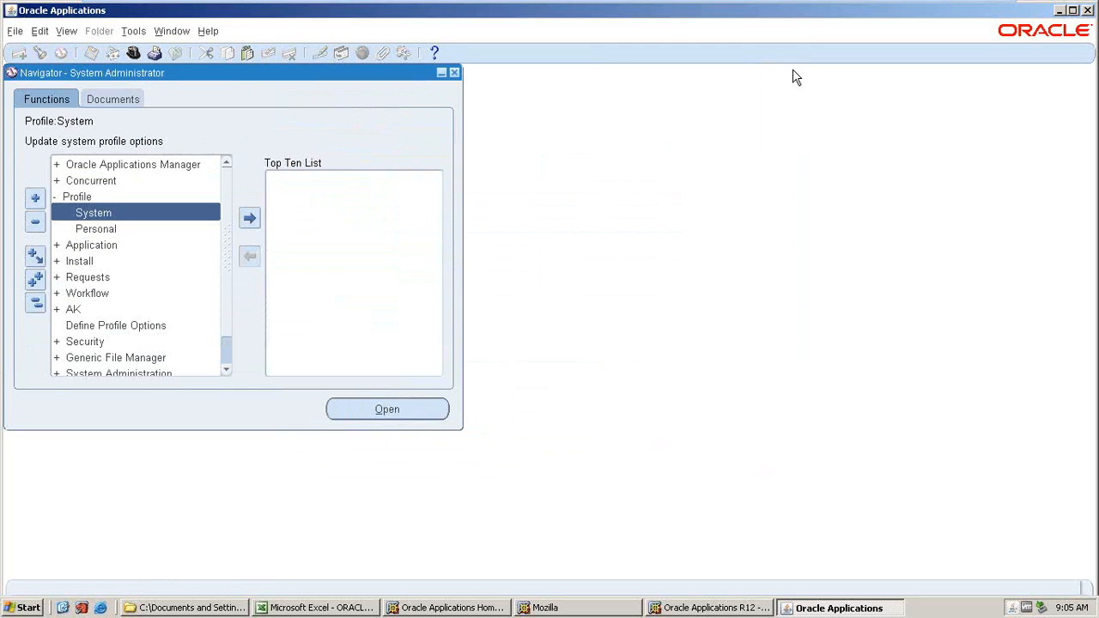
click(296, 606)
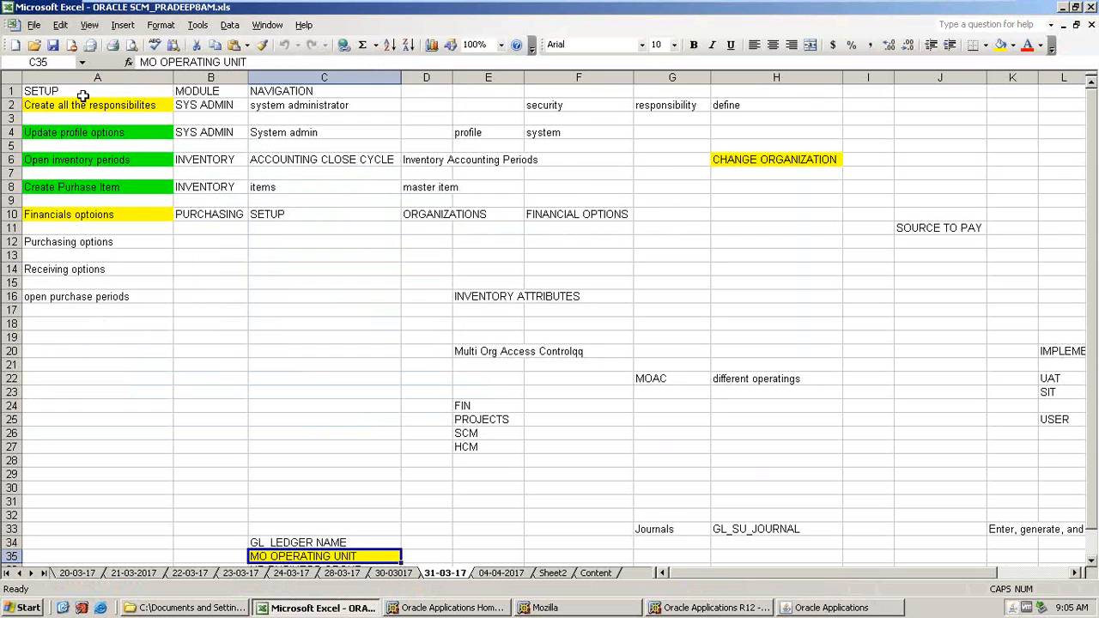
click(60, 130)
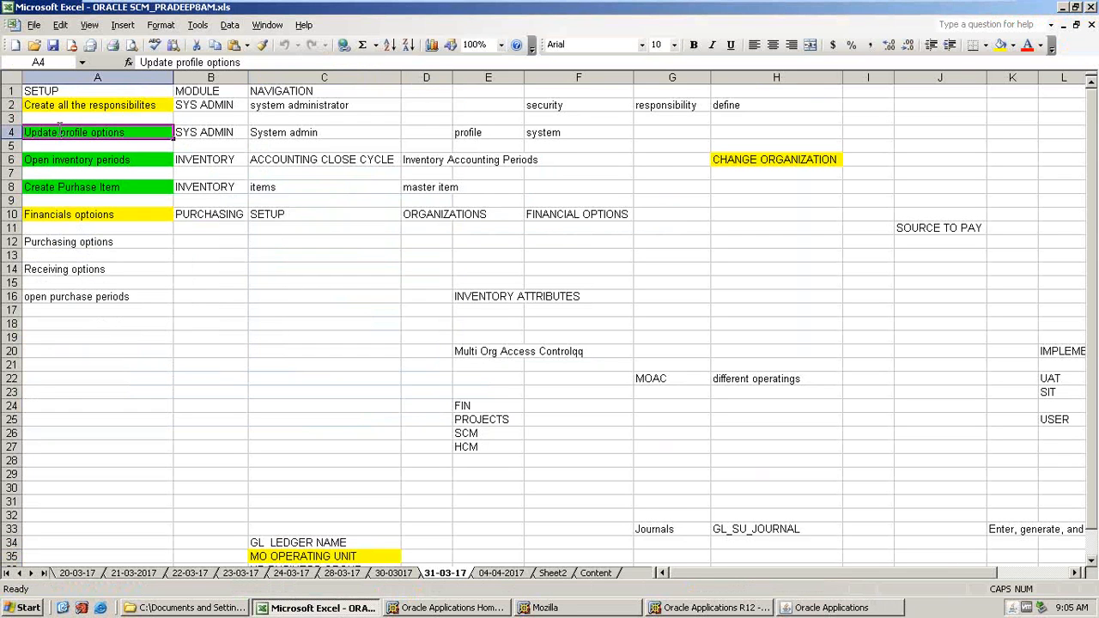
click(93, 162)
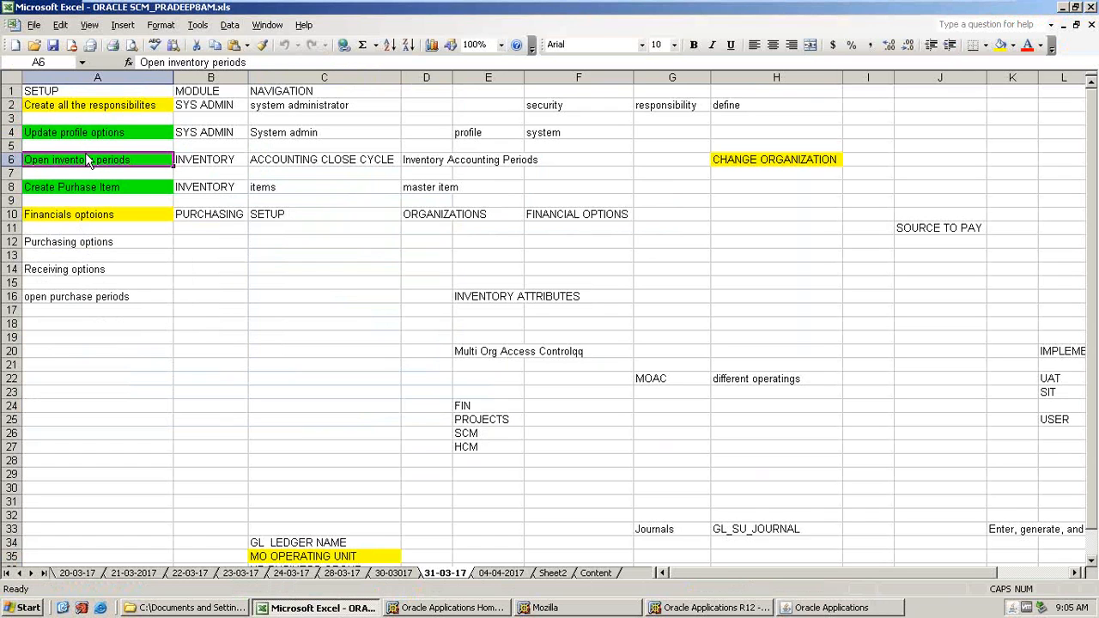
click(831, 608)
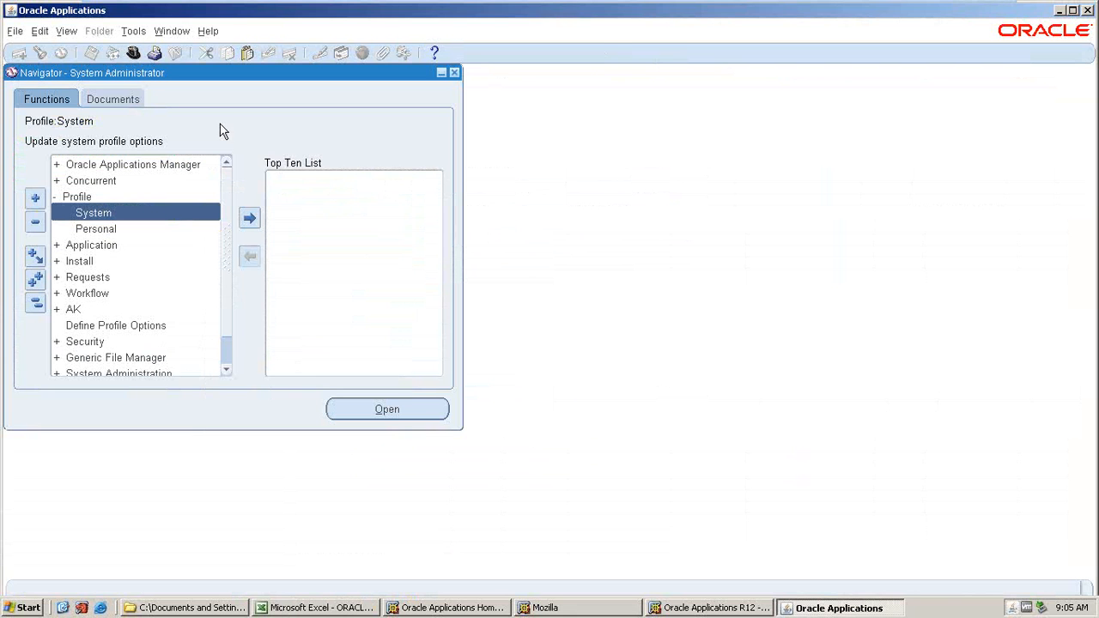
Switch the responsibility to AMAT_INV.
click(133, 53)
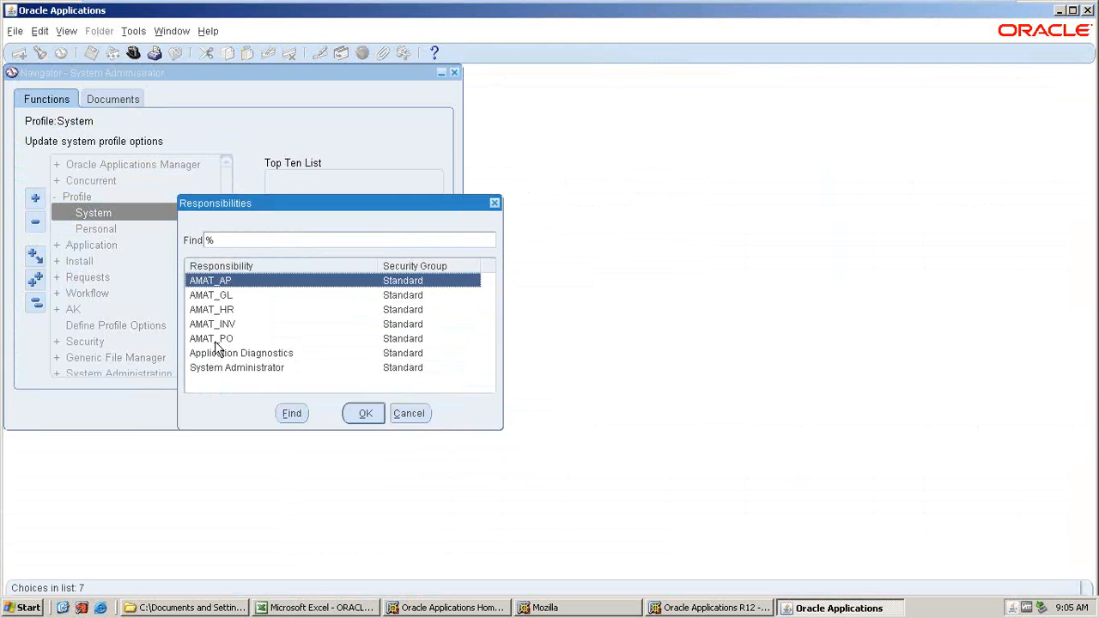
click(224, 324)
click(376, 413)
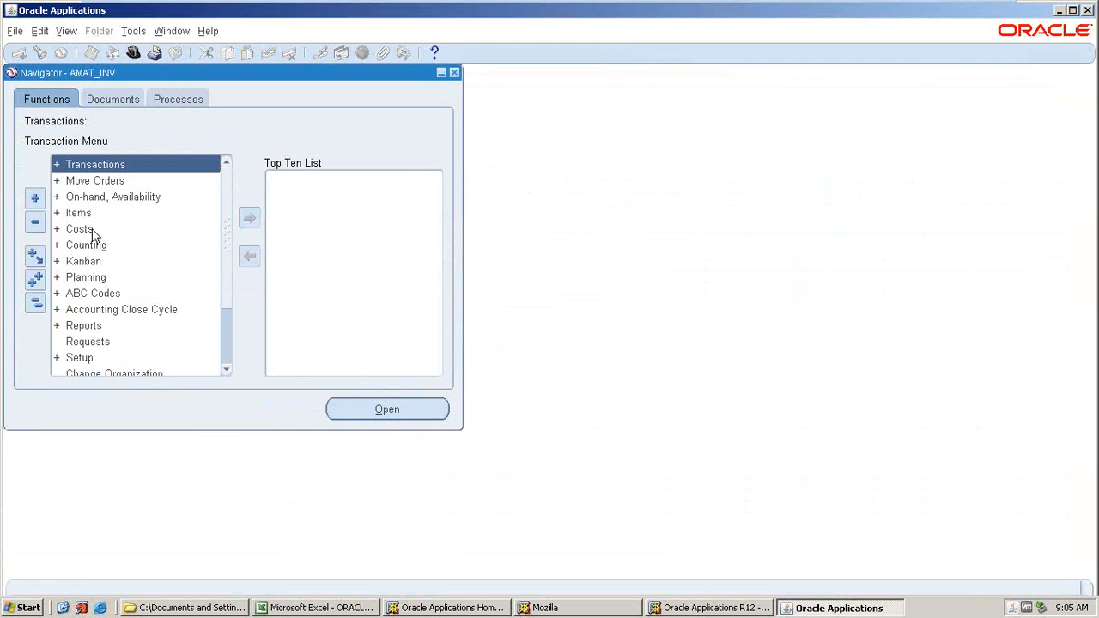
Open Inventory Accounting Periods under Accounting Close Cycle for the AMAT_AKT_INV_ORG organization.
click(92, 312)
double_click(93, 313)
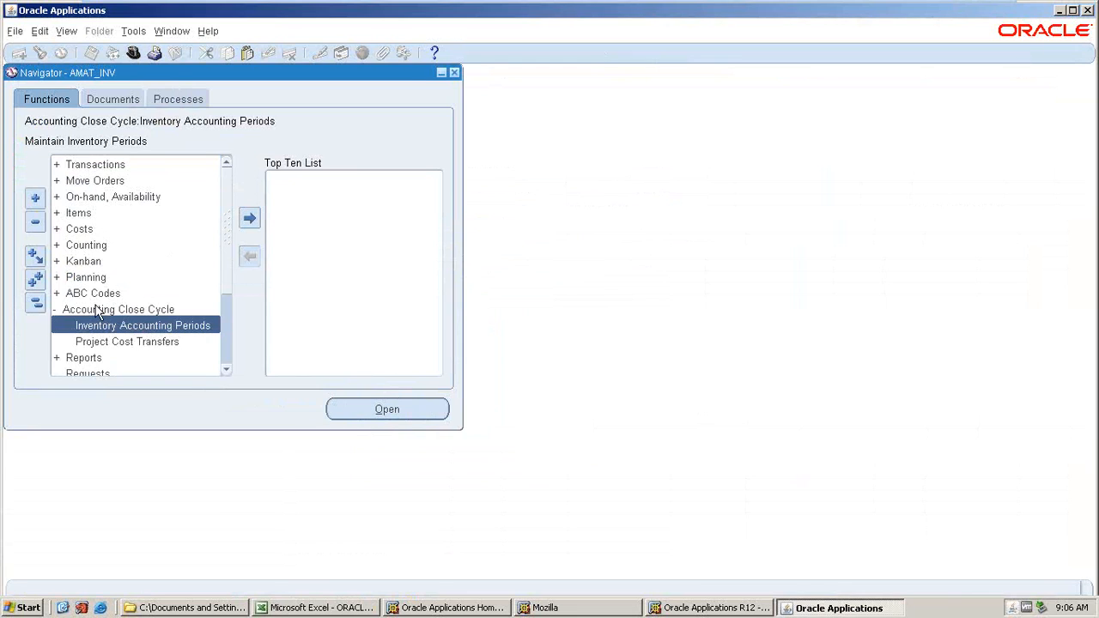
double_click(116, 326)
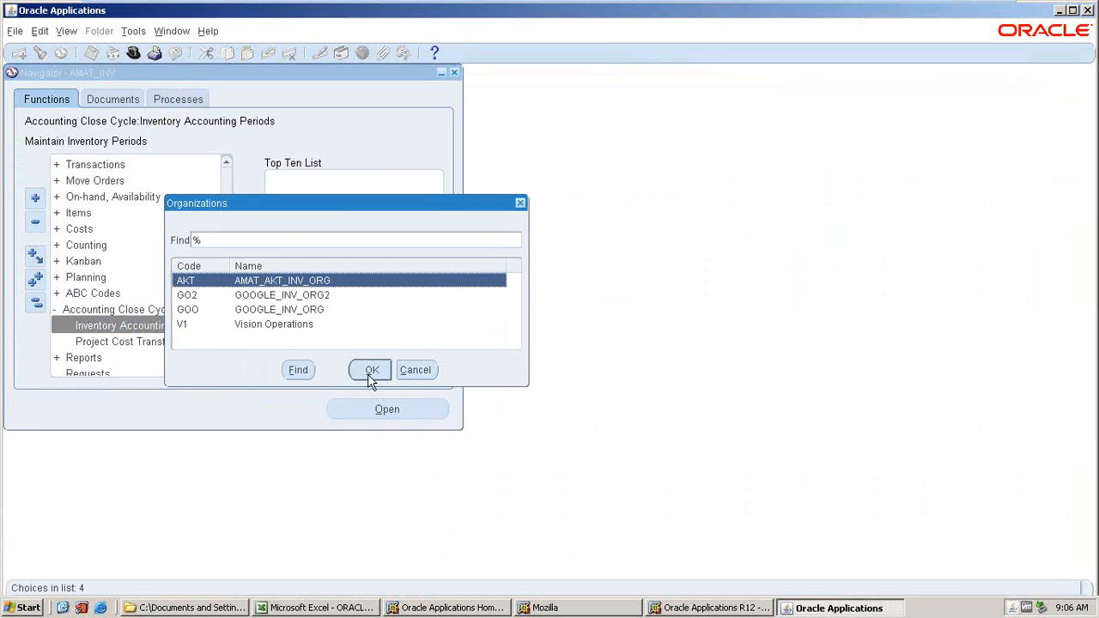
key(Down)
key(Down)
key(Down)
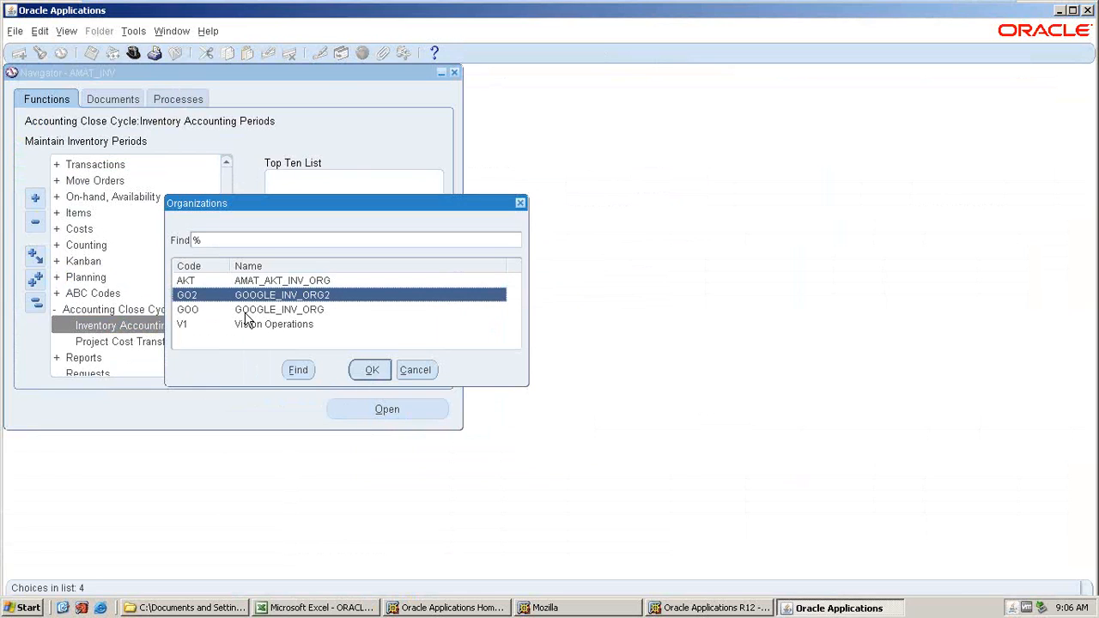
click(248, 281)
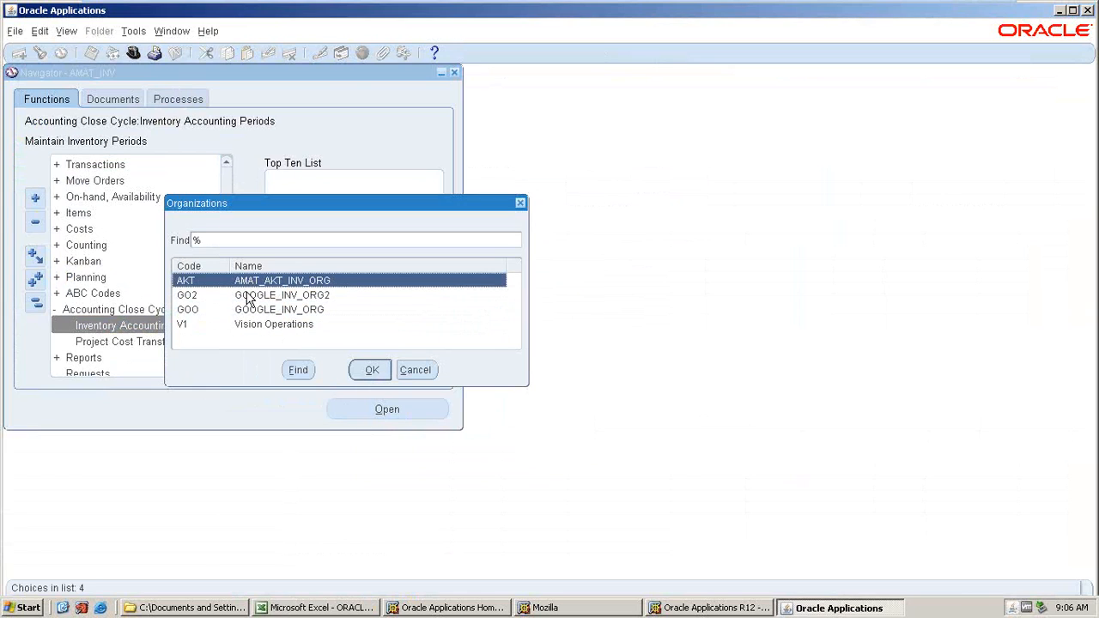
click(246, 296)
click(246, 327)
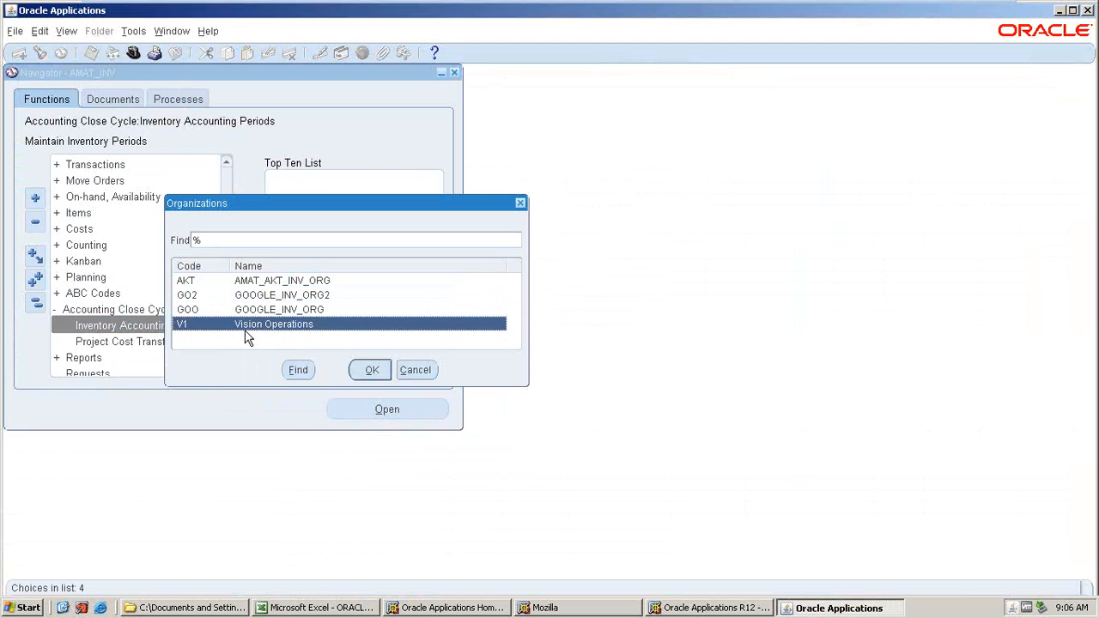
click(247, 283)
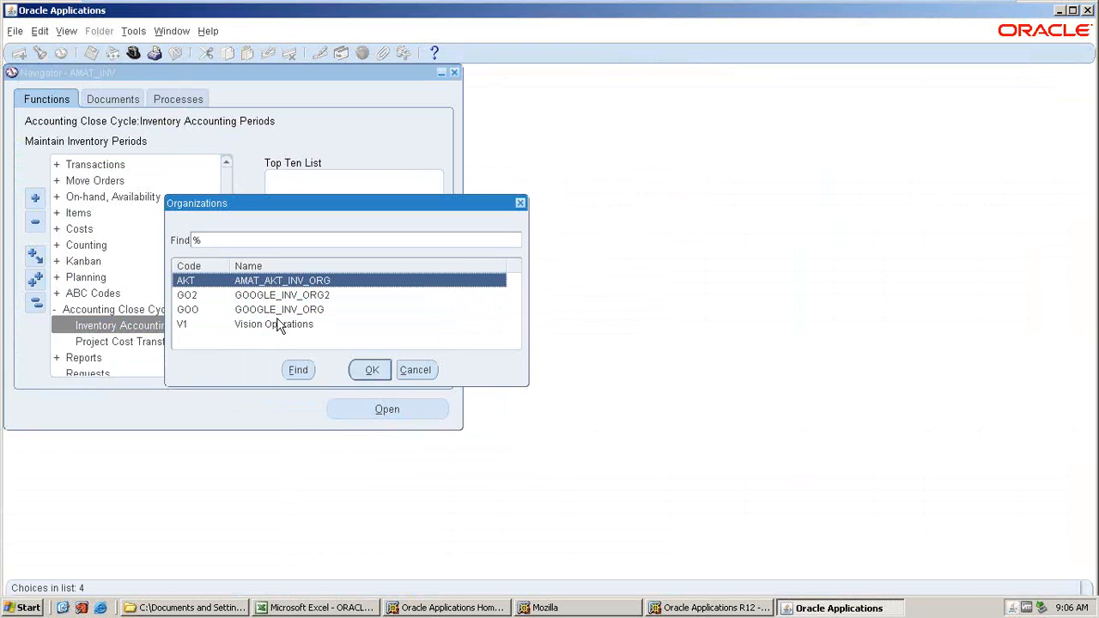
click(369, 372)
click(370, 375)
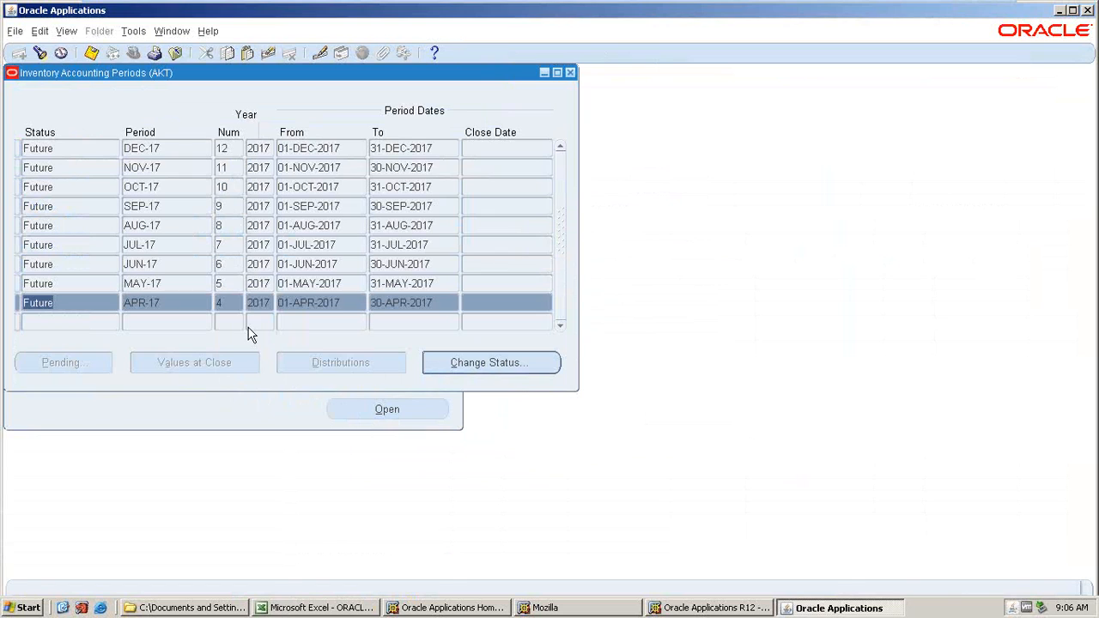
Change the APR-17 period status to Open, confirm it, and close the periods window.
click(503, 366)
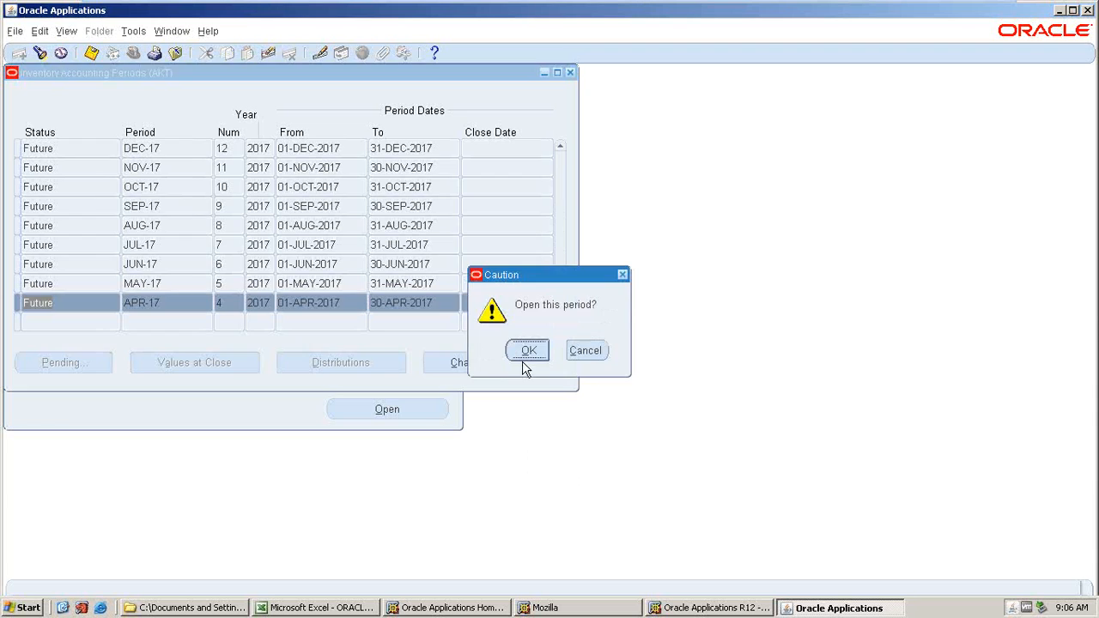
click(527, 350)
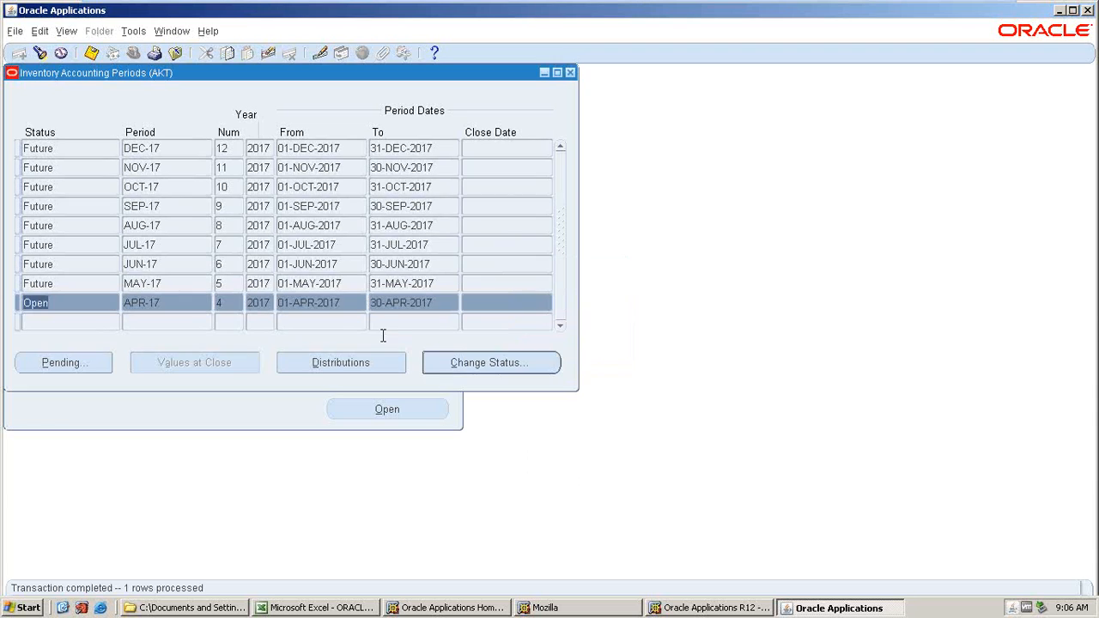
click(91, 53)
key(F4)
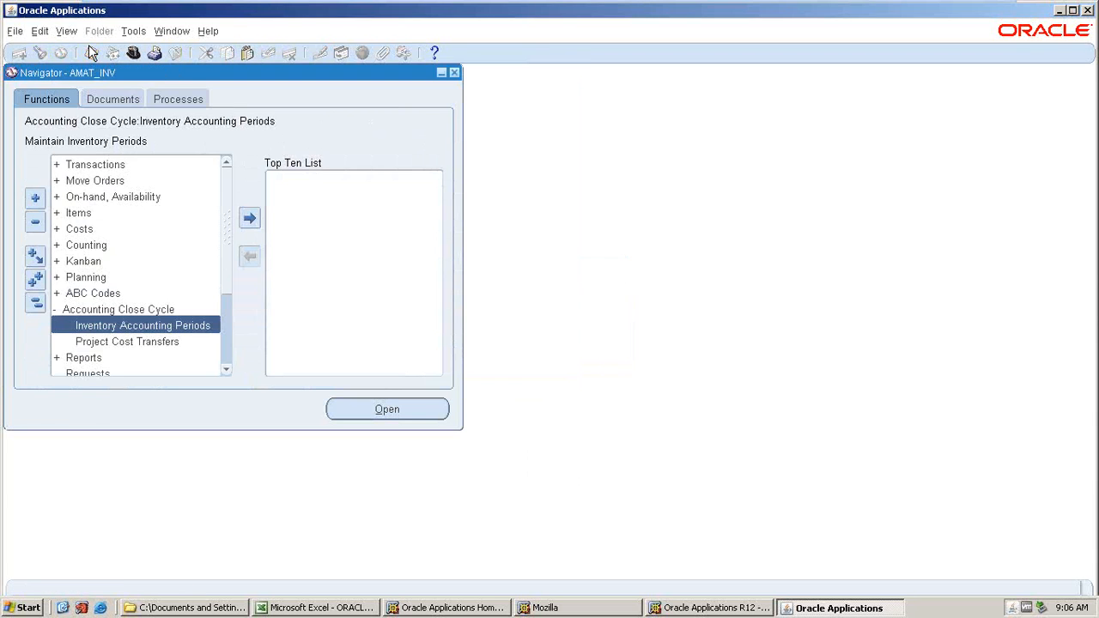
Check the item-creation row of the setup checklist workbook.
click(322, 607)
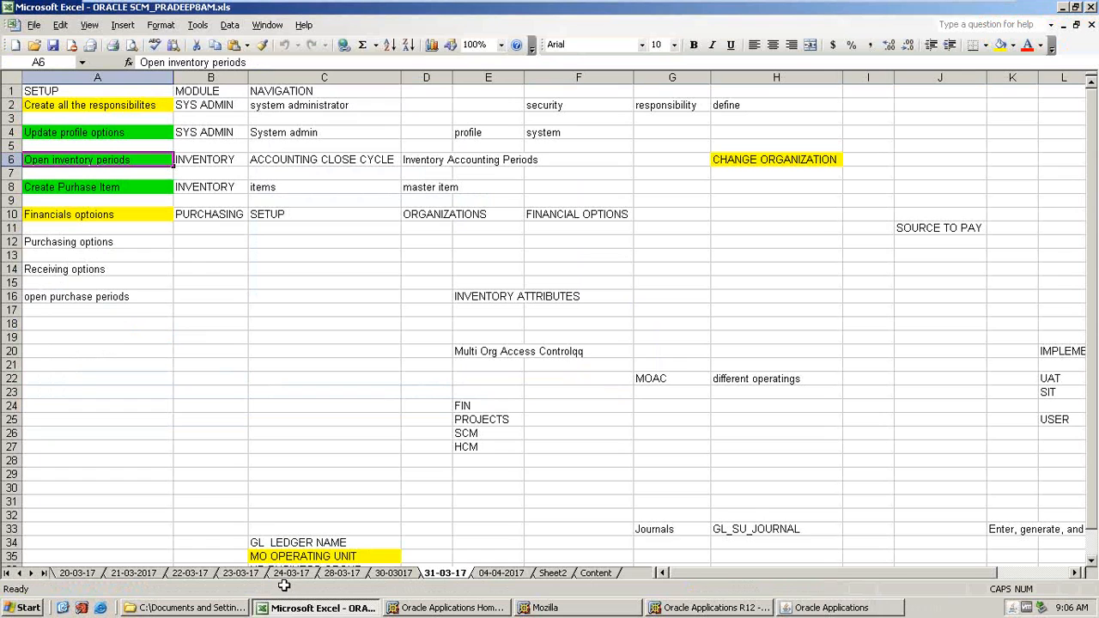
click(51, 188)
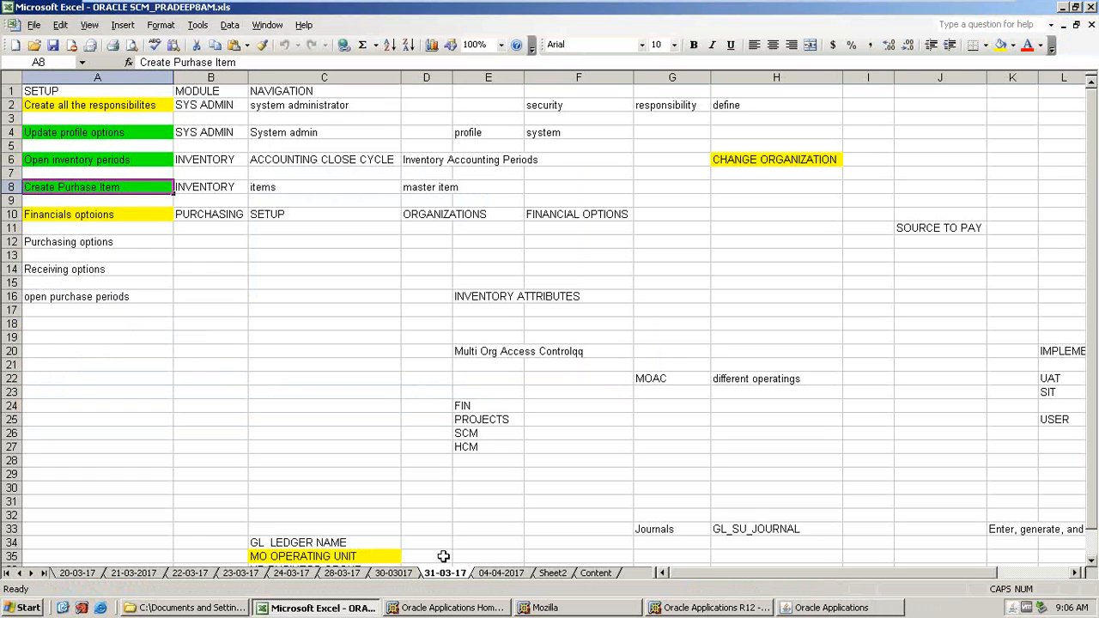
key(alt+Tab)
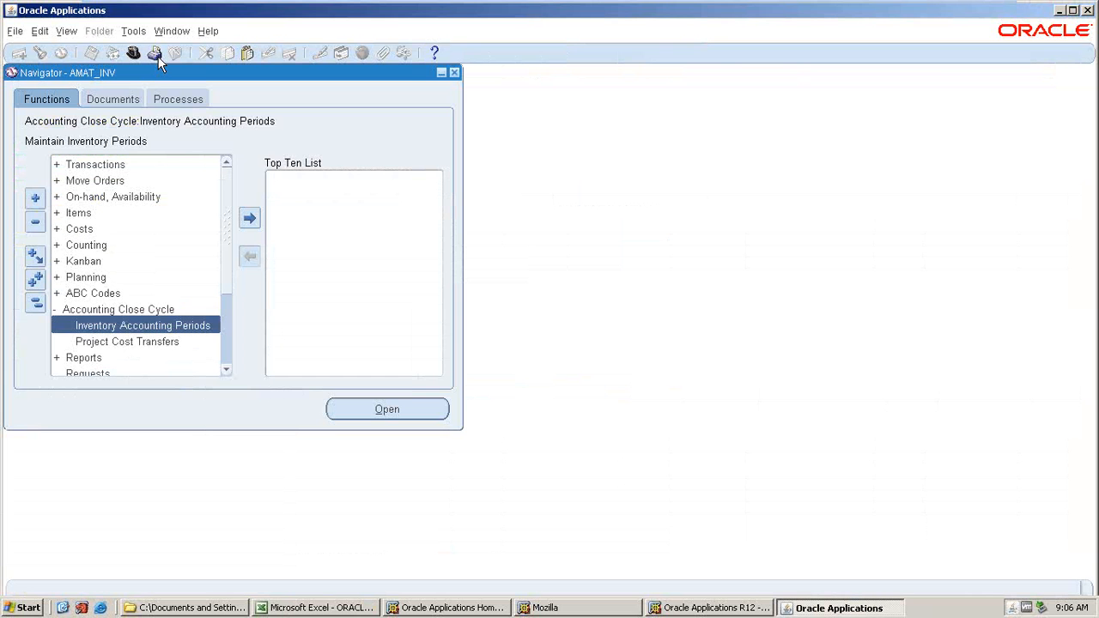
Open the Master Items form from the Items menu.
double_click(74, 215)
double_click(84, 230)
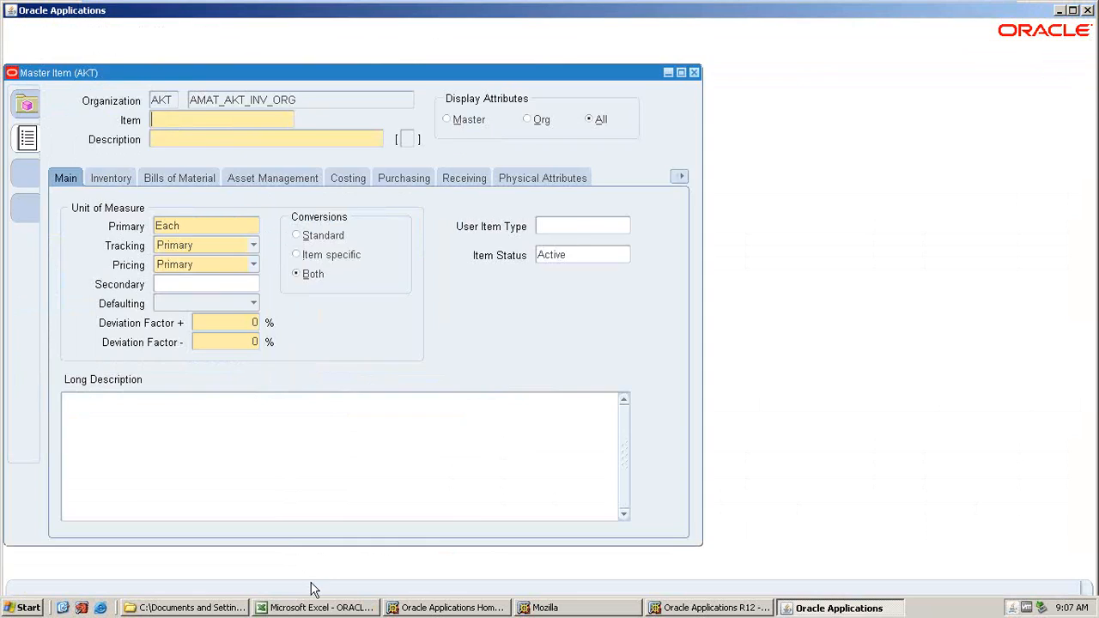
Browse the checklist workbook's 31-03-17 and 04-04-2017 sheets for the upcoming purchasing setups.
click(309, 606)
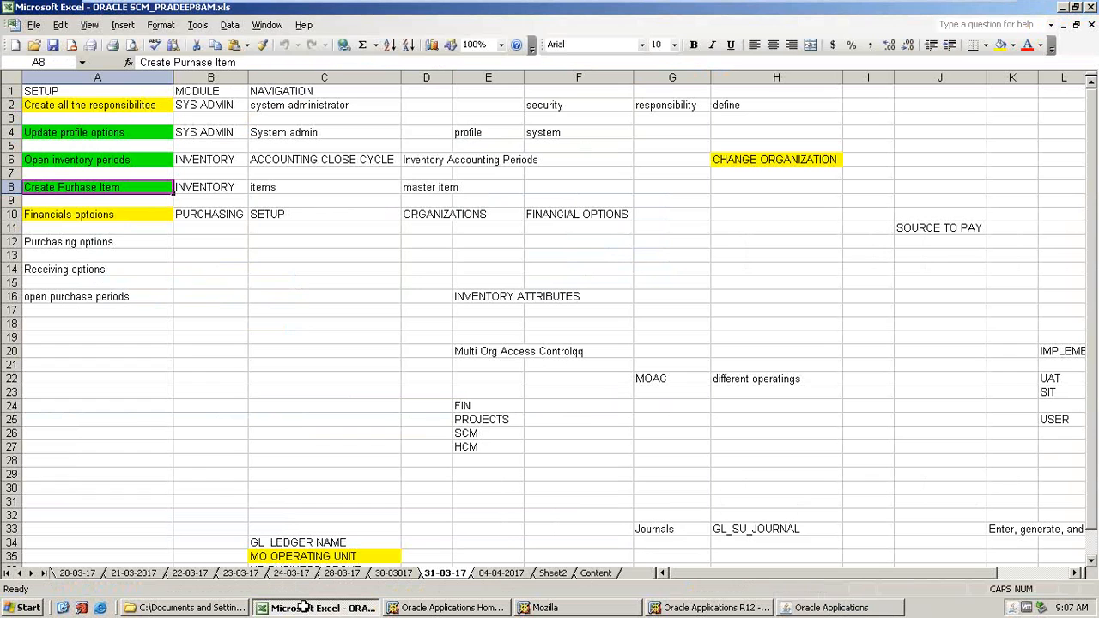
click(501, 573)
click(439, 573)
click(507, 575)
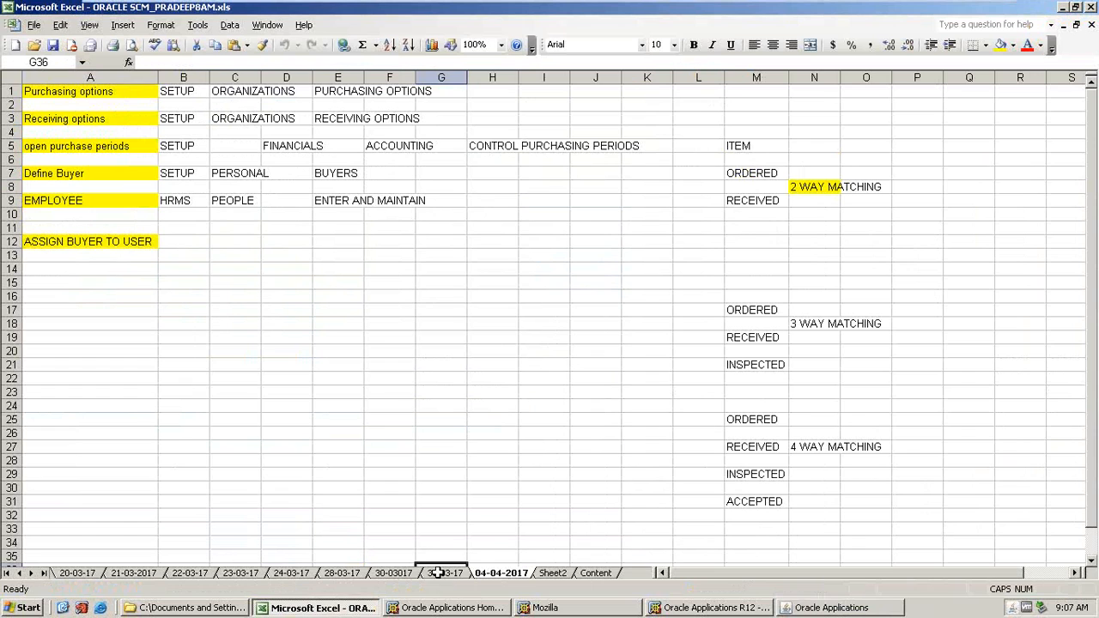
click(55, 243)
key(Up)
key(Up)
key(Up)
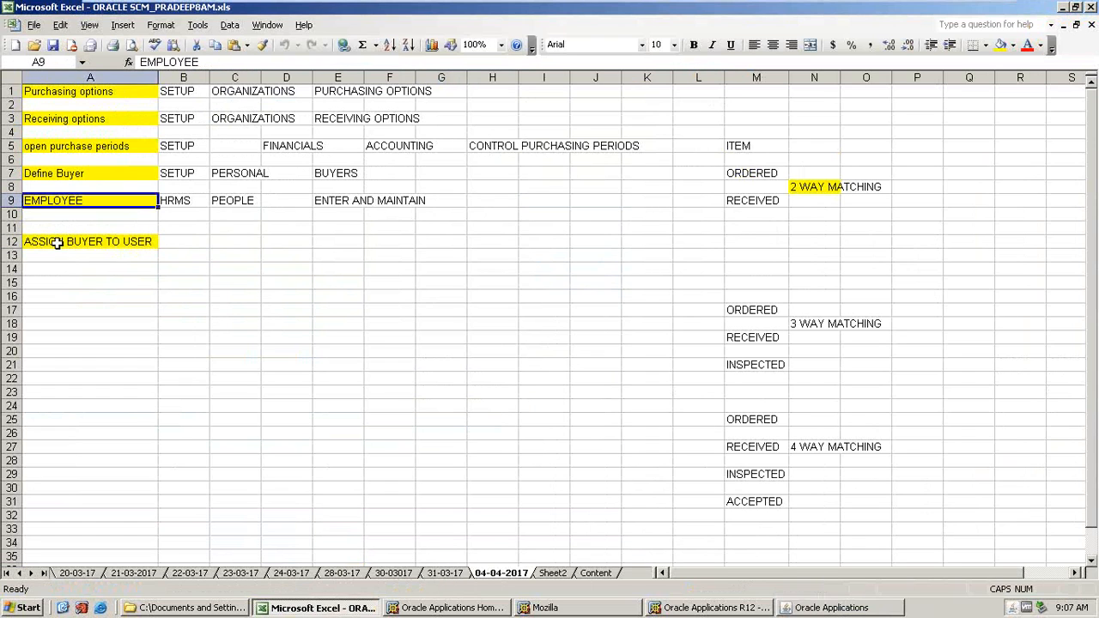
click(432, 573)
click(859, 607)
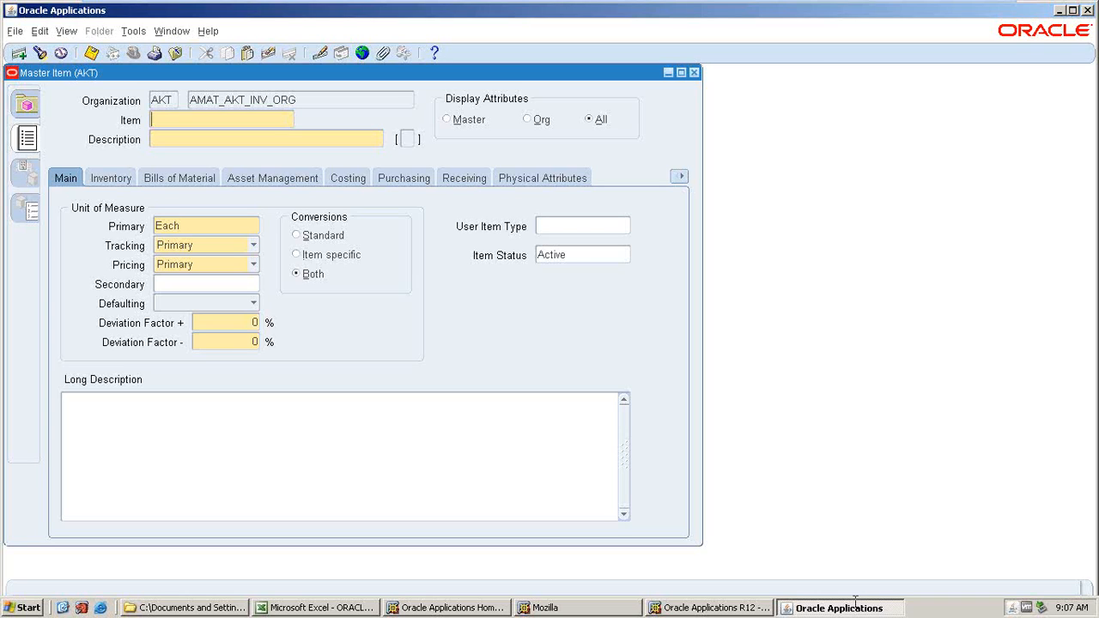
Enter a new master item AMAT_PURCHASE ITEM and use the same text as its description.
text(%)
key(BackSpace)
text(AMAT_PURCHASE iTEM)
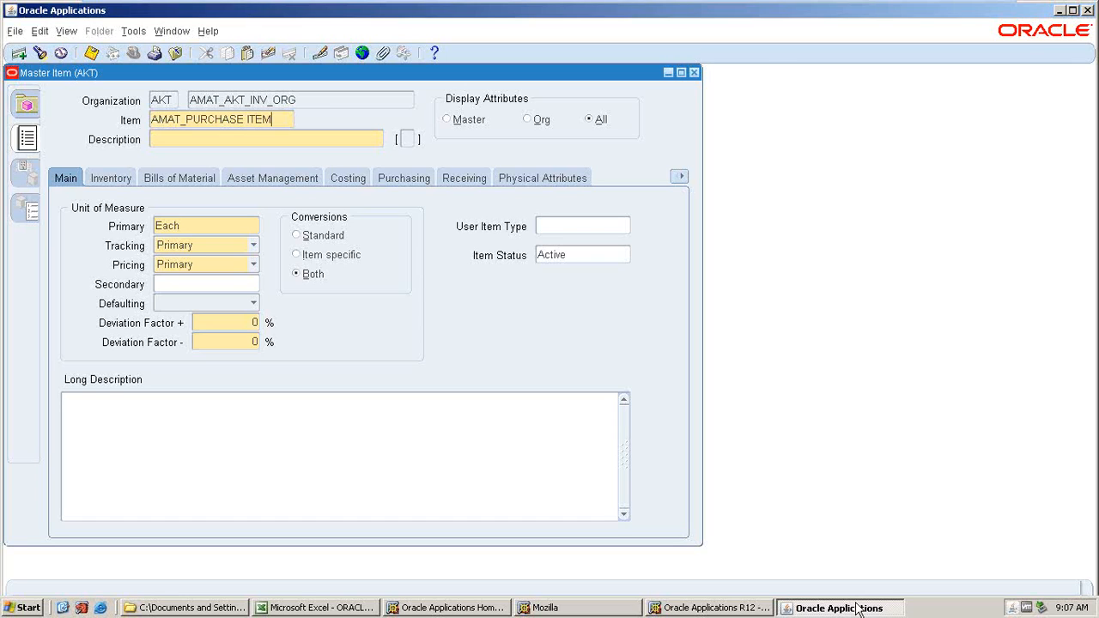
drag(272, 120, 116, 126)
key(ctrl+c)
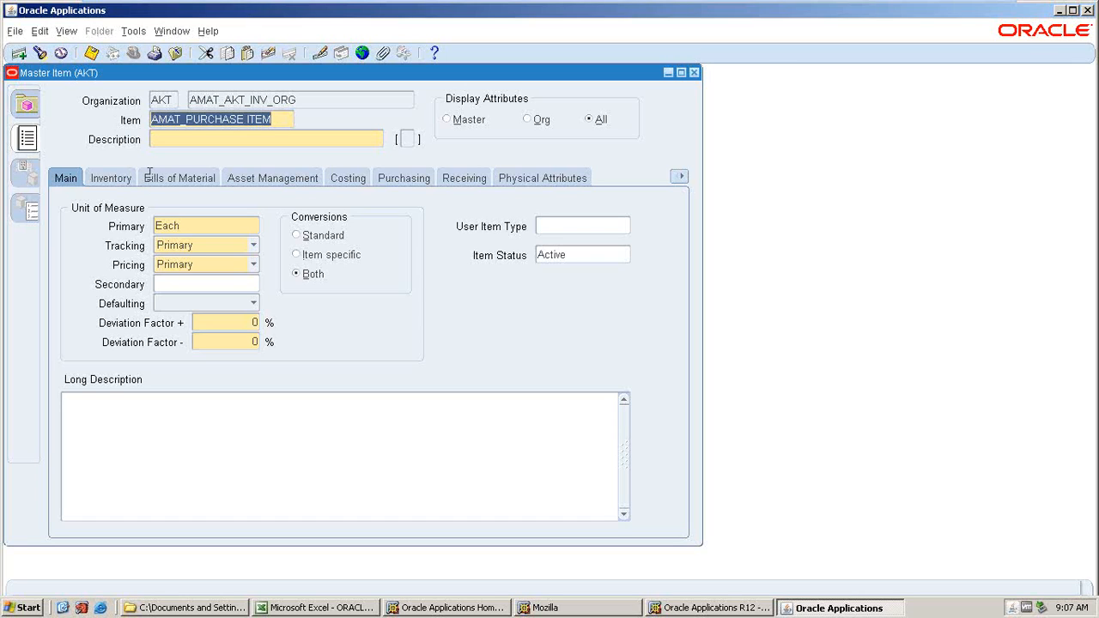
key(Tab)
key(ctrl+v)
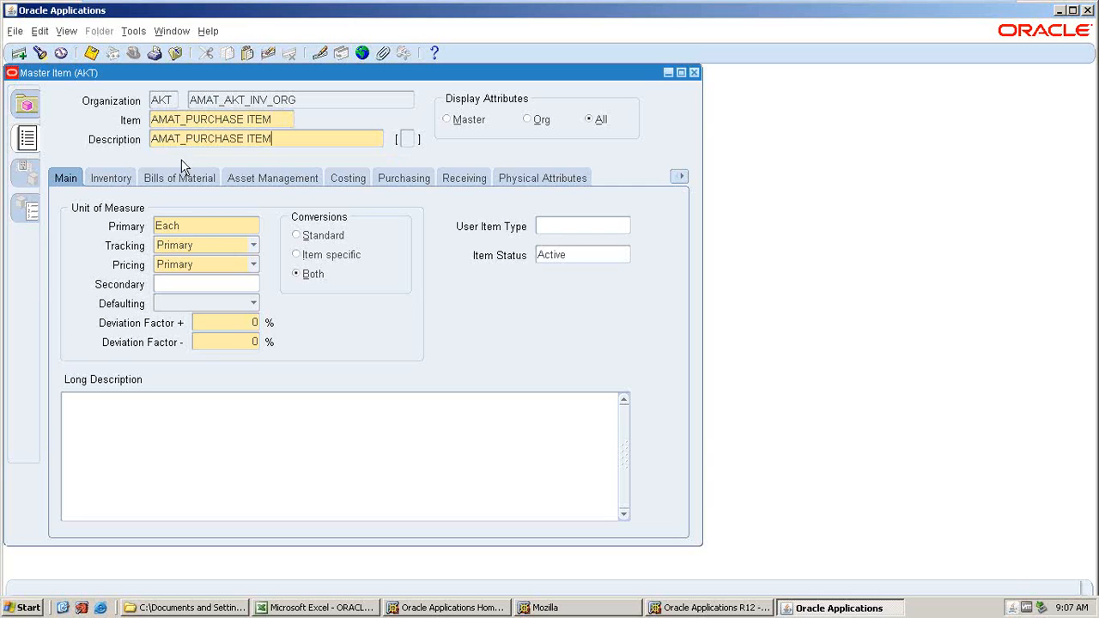
Copy attributes into the item from the Purchased Item template.
click(135, 31)
click(155, 247)
text(PURCH)
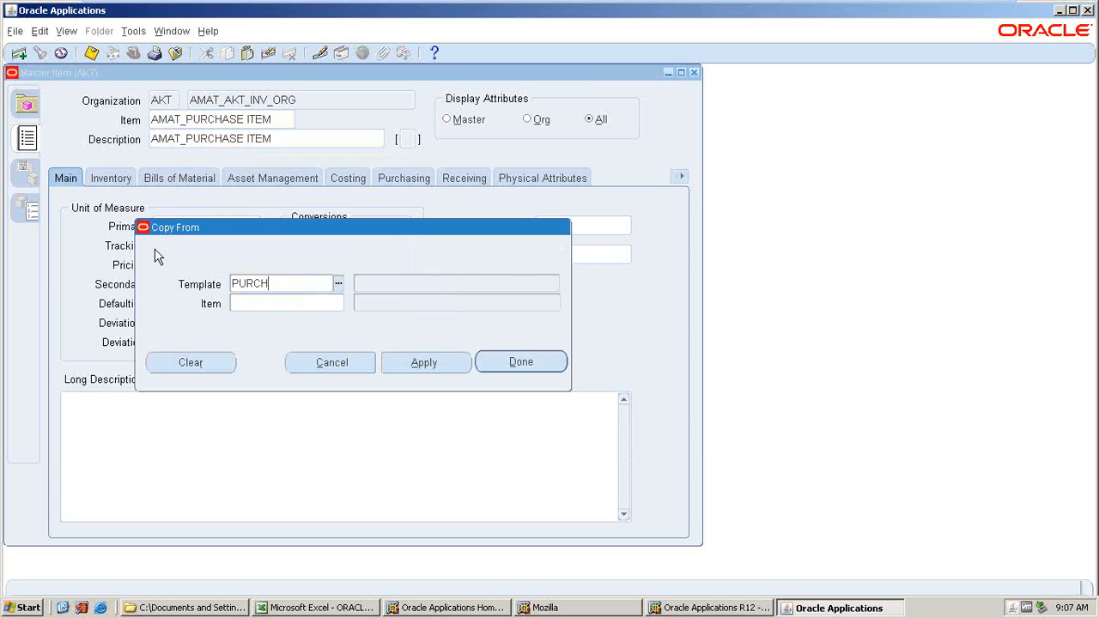
key(Tab)
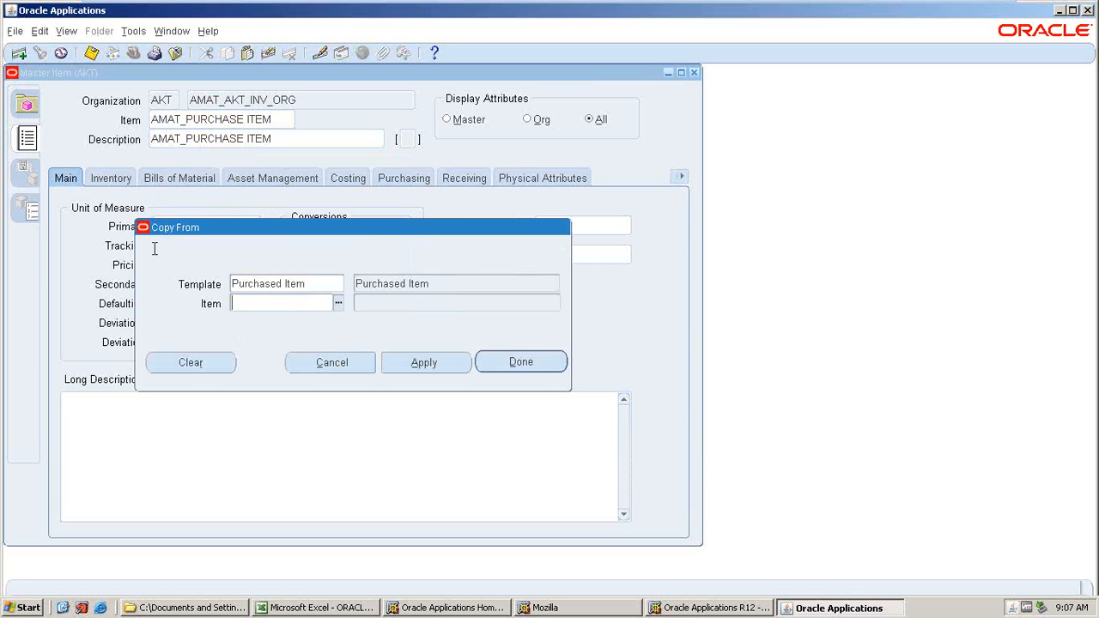
click(520, 362)
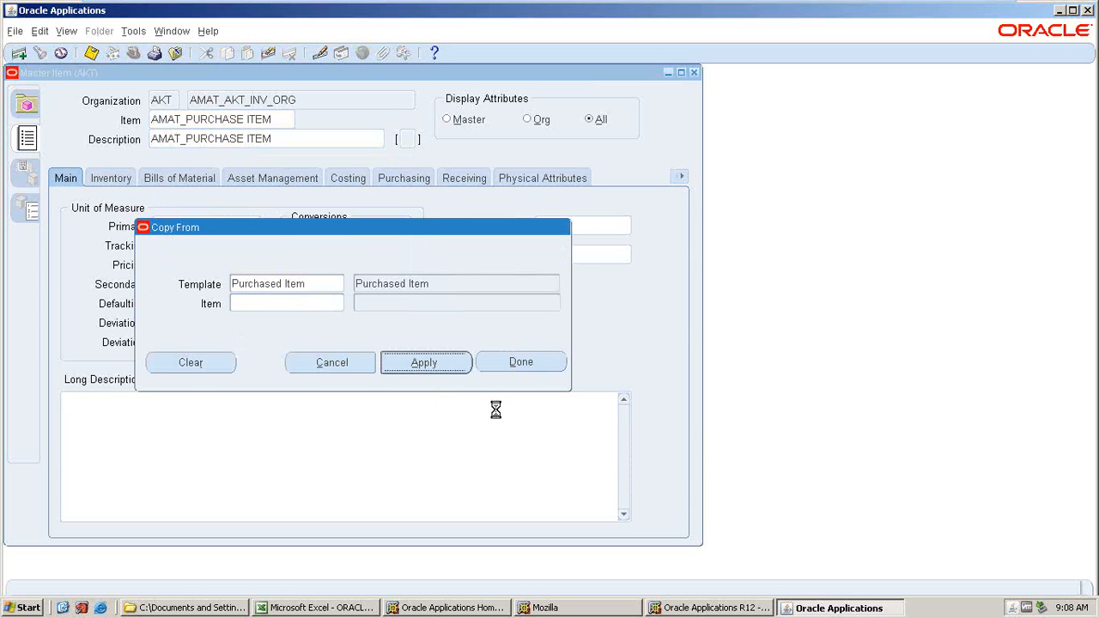
click(503, 366)
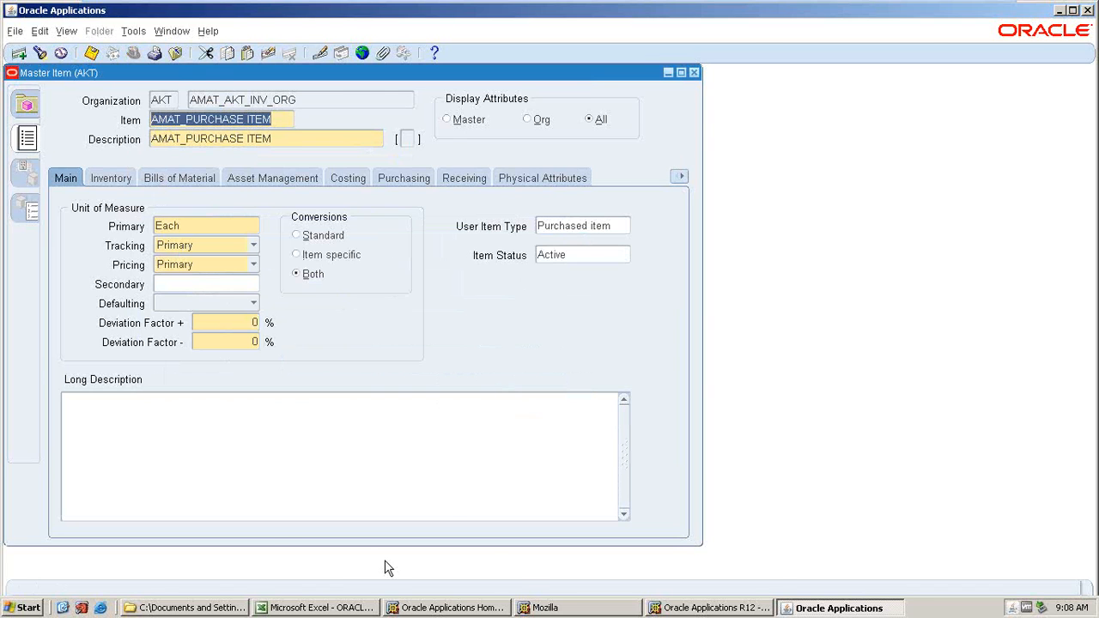
Review the financial, purchasing and receiving options rows in the setup checklist workbook.
click(318, 608)
click(96, 216)
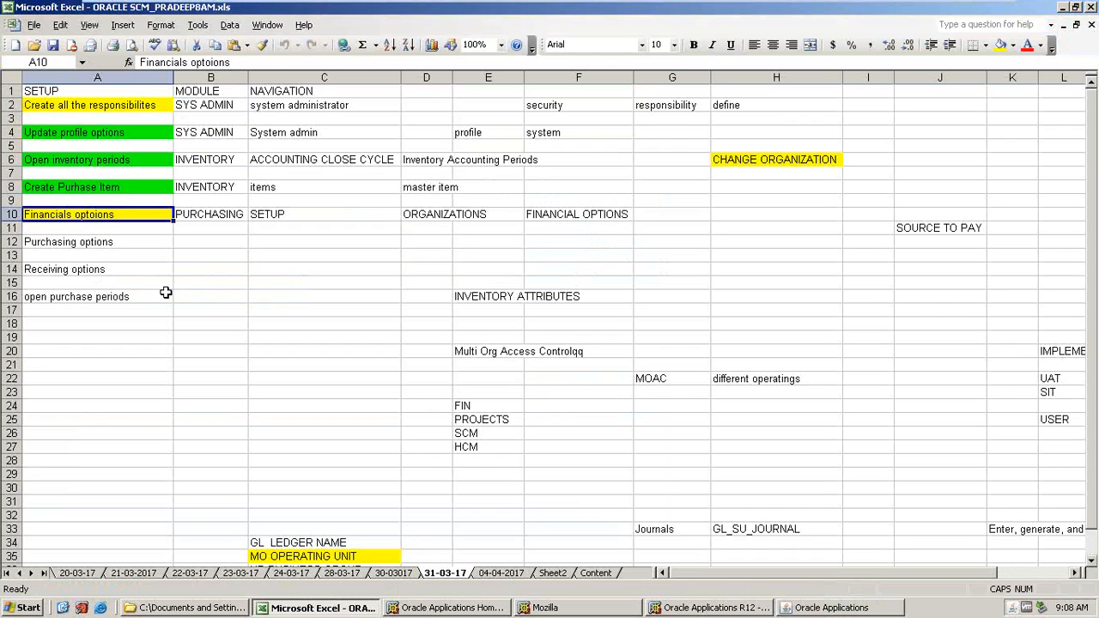
click(83, 242)
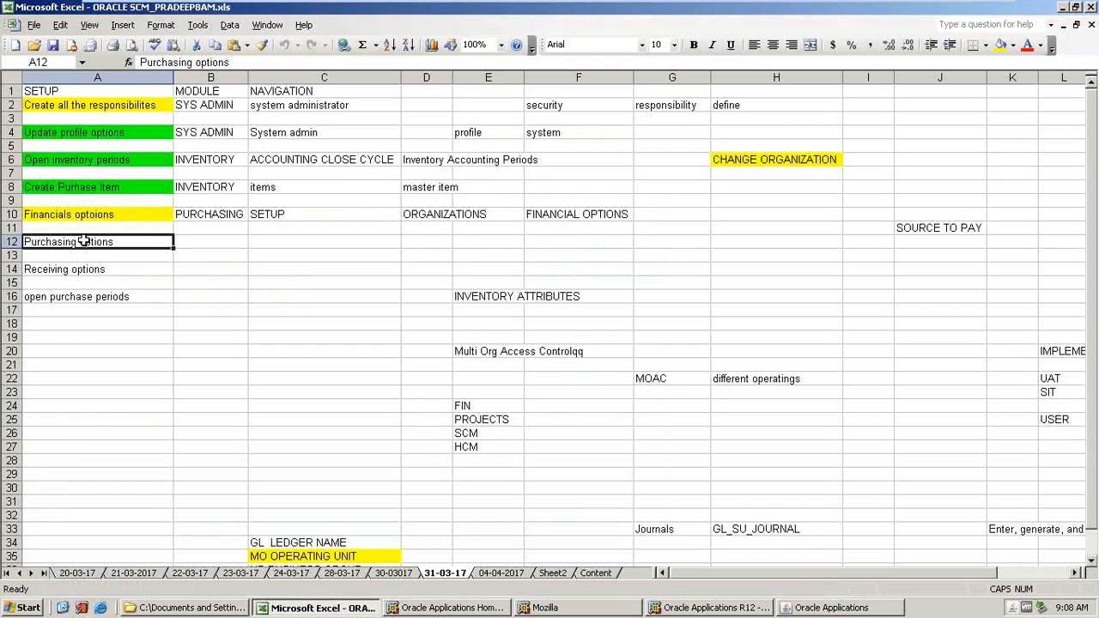
key(Up)
key(Up)
click(811, 608)
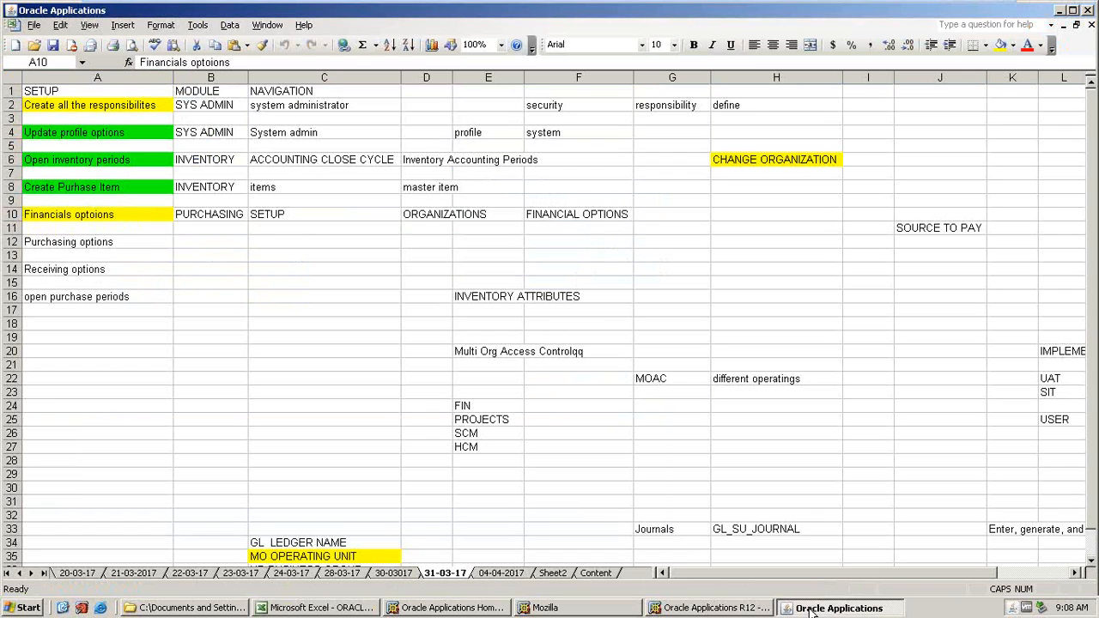
click(728, 610)
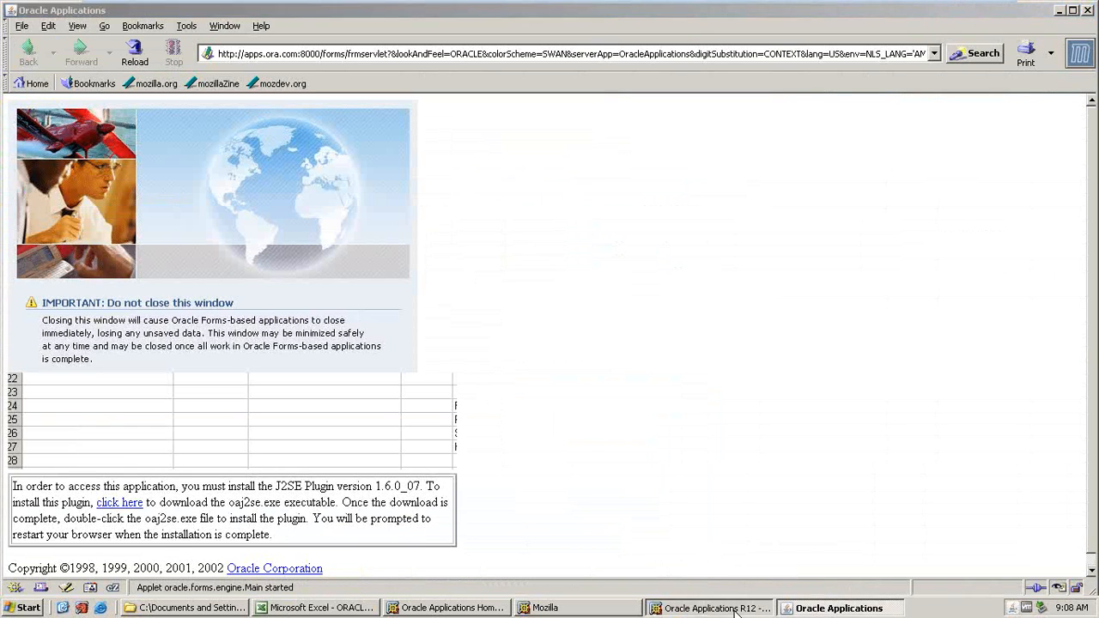
click(343, 610)
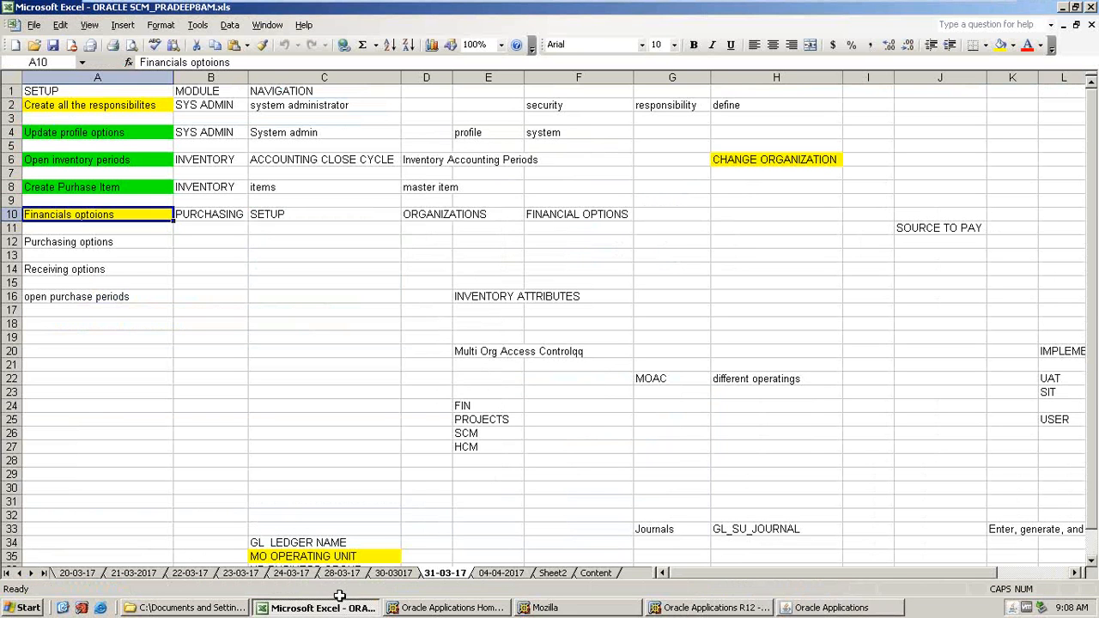
click(63, 251)
key(Up)
key(Up)
key(Up)
click(823, 609)
click(821, 610)
click(142, 300)
key(Up)
key(Up)
key(Up)
key(Up)
key(Up)
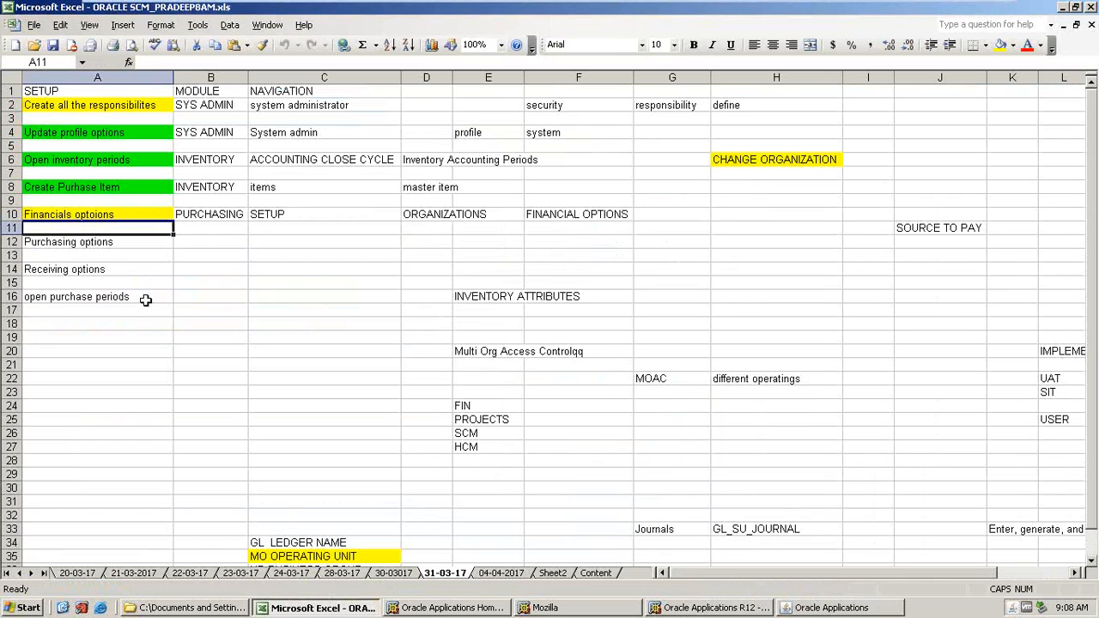
click(104, 214)
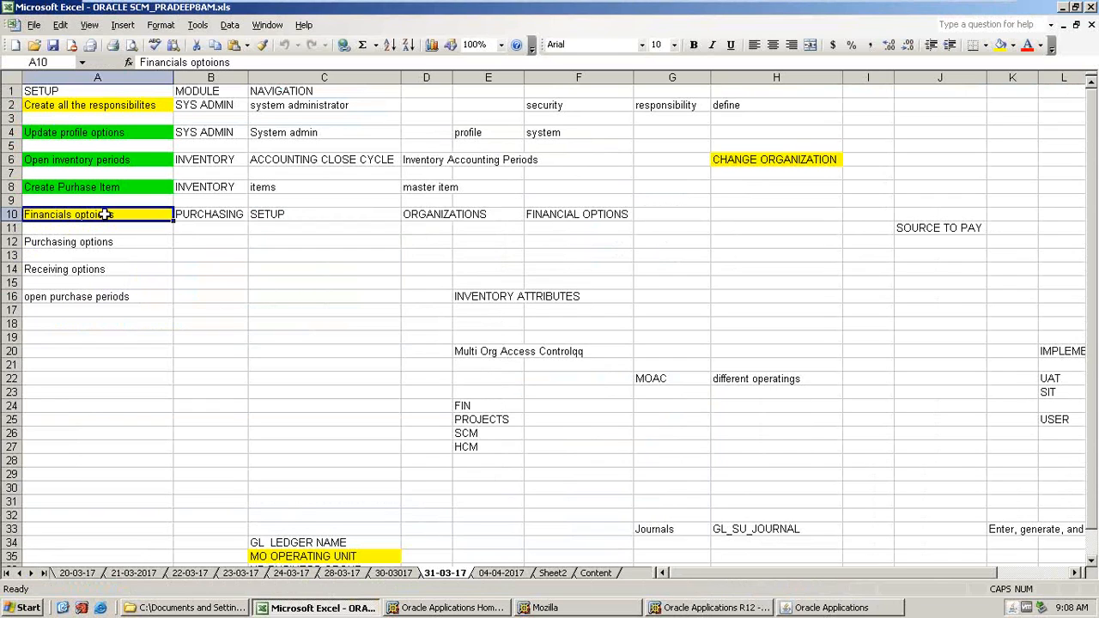
click(94, 269)
click(55, 214)
Return to the Master Item form and save the item.
key(alt+Tab)
key(alt+Tab)
key(alt+Tab)
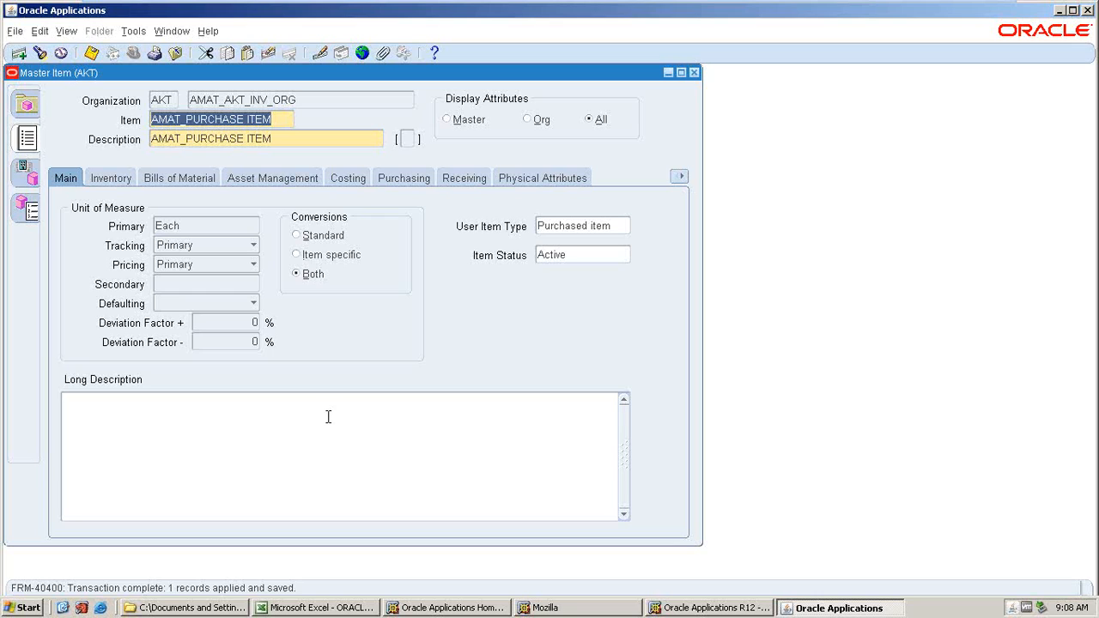
key(ctrl+s)
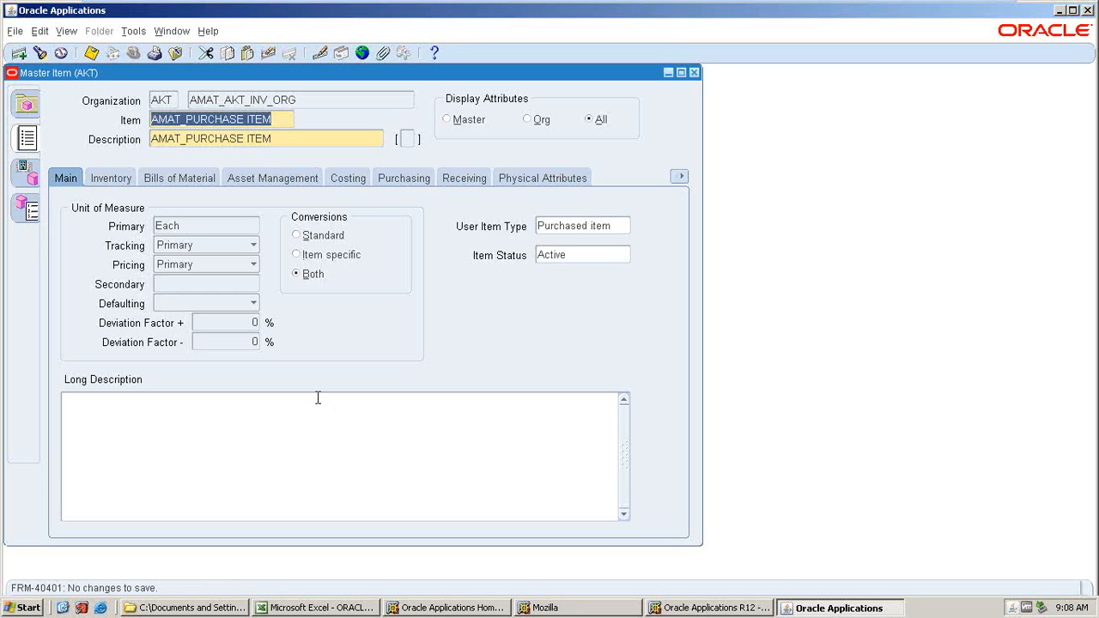
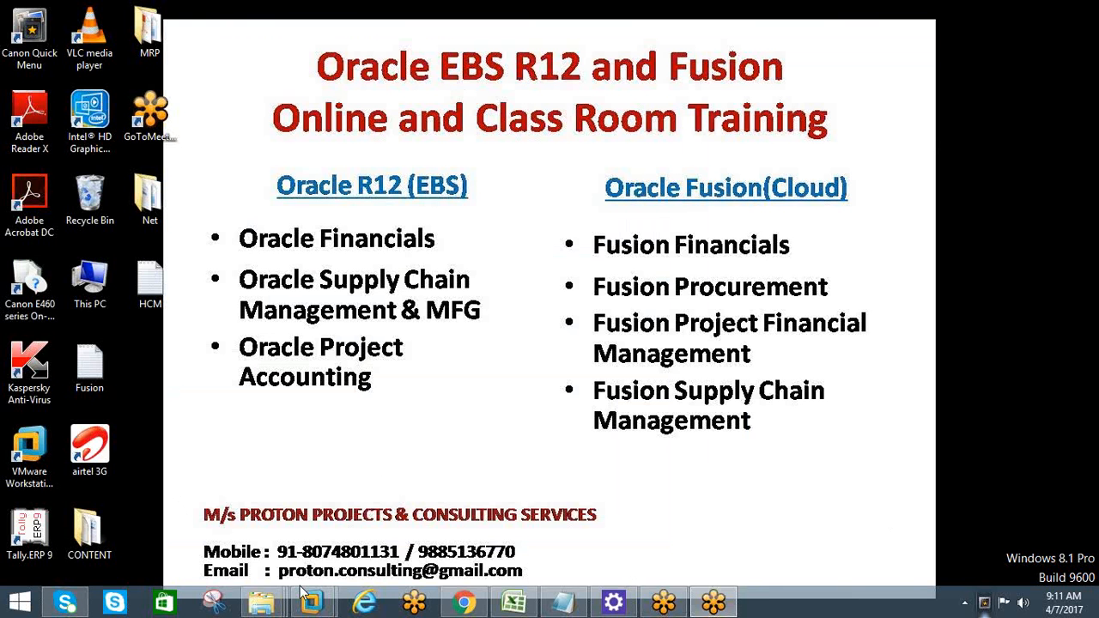
Return to the Oracle Applications session and close the Master Item form.
mouse_move(311, 599)
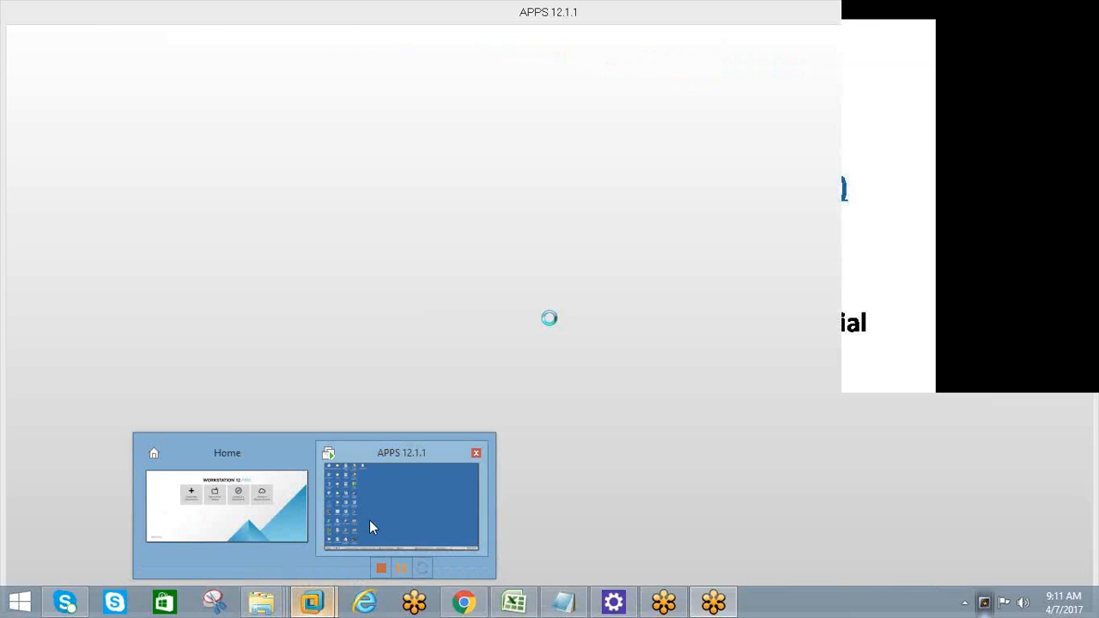
click(369, 520)
click(796, 610)
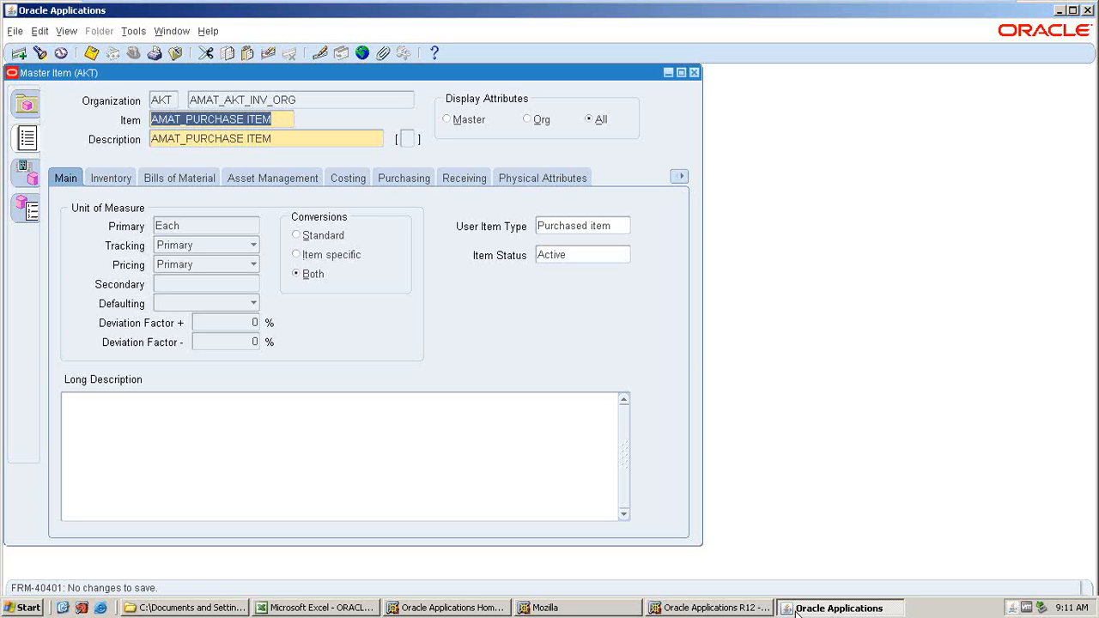
click(692, 72)
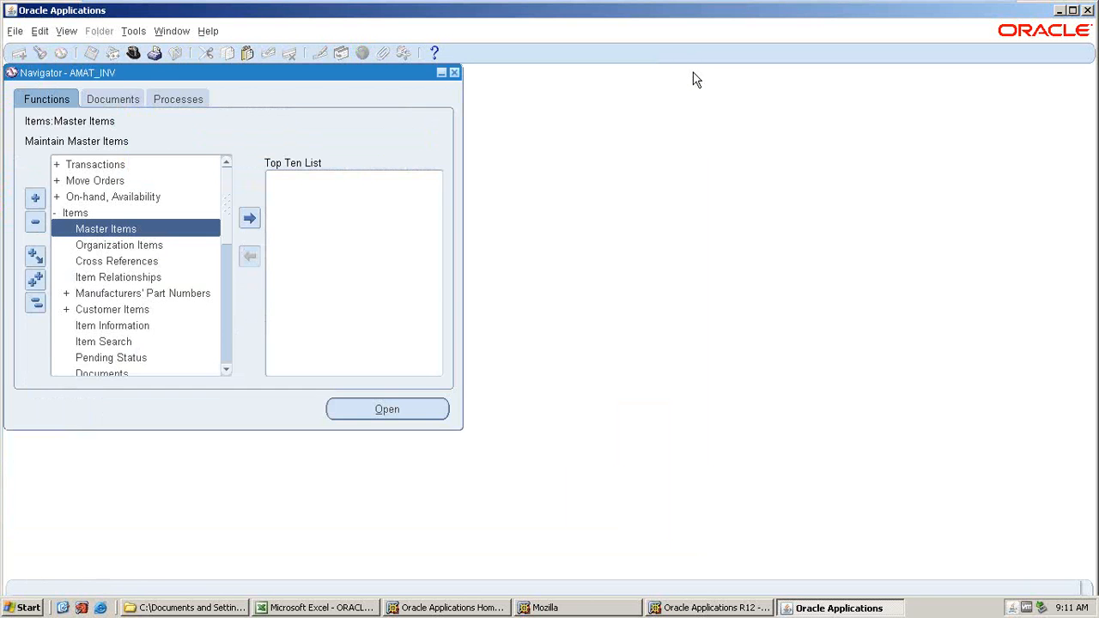
Switch to the AMAT_PO responsibility.
click(302, 608)
click(303, 608)
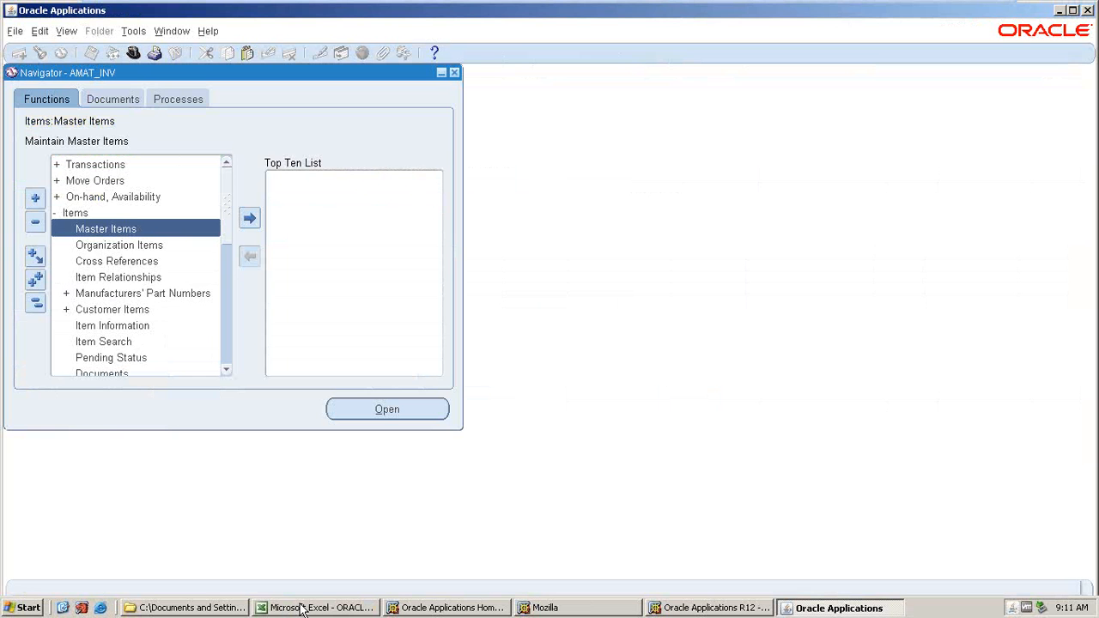
click(150, 54)
click(258, 337)
click(363, 413)
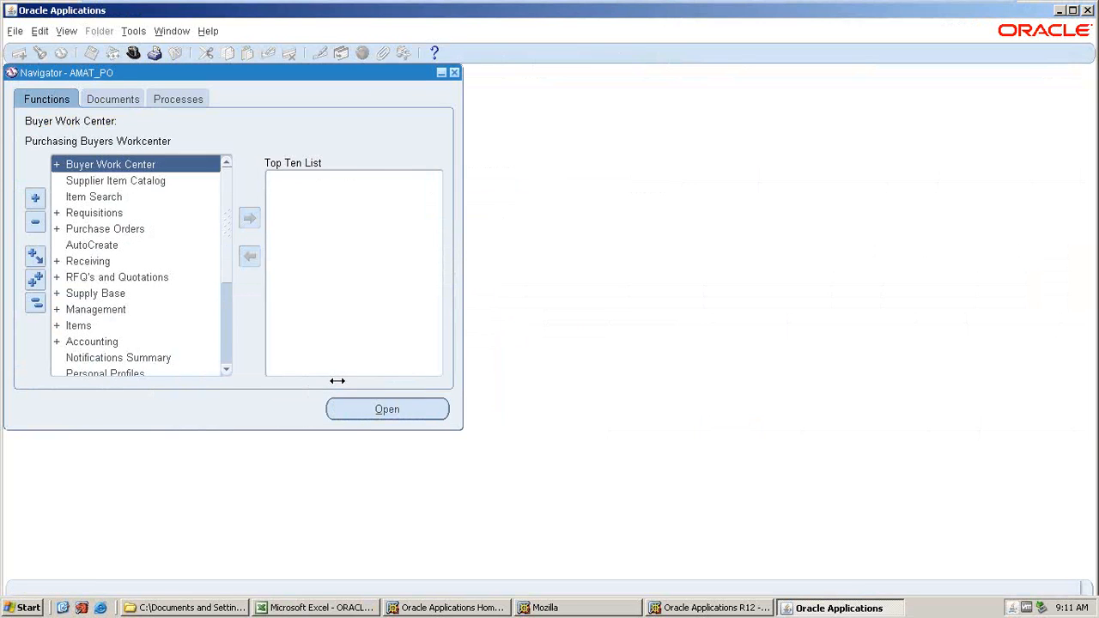
Open Financial Options under Setup > Organizations in the Purchasing navigator.
click(275, 598)
click(275, 597)
scroll(91, 292, down, 3)
double_click(79, 277)
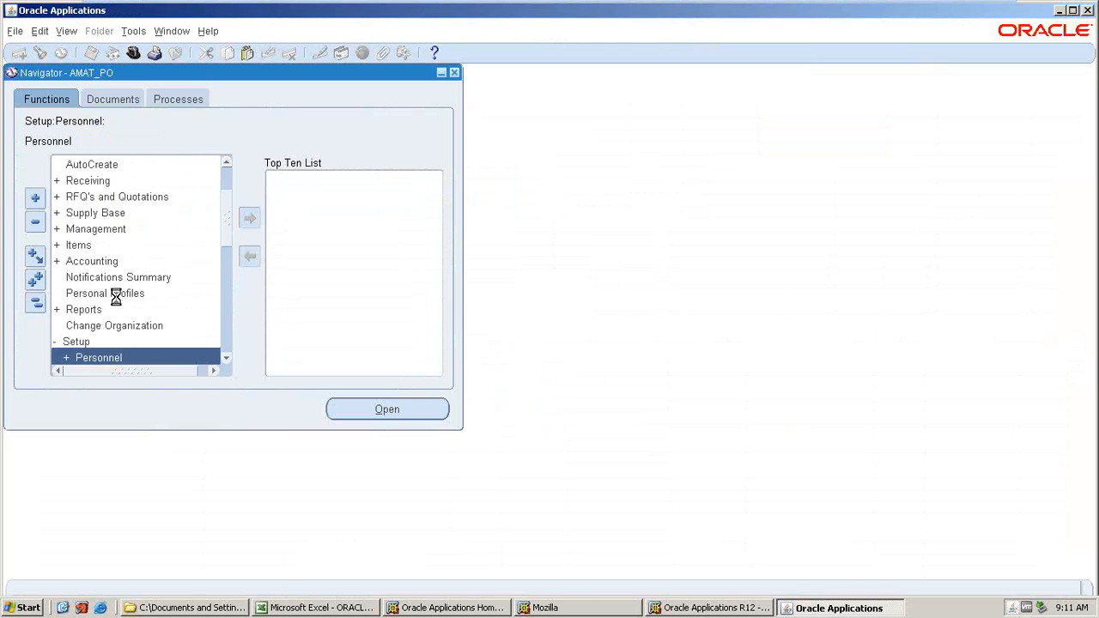
scroll(117, 303, down, 2)
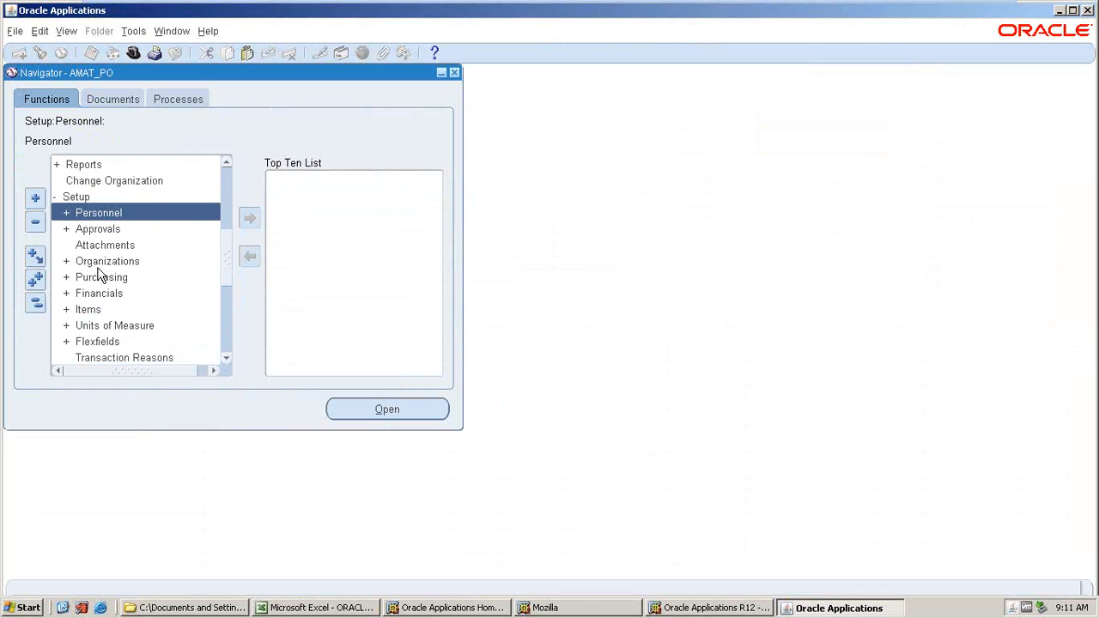
click(98, 263)
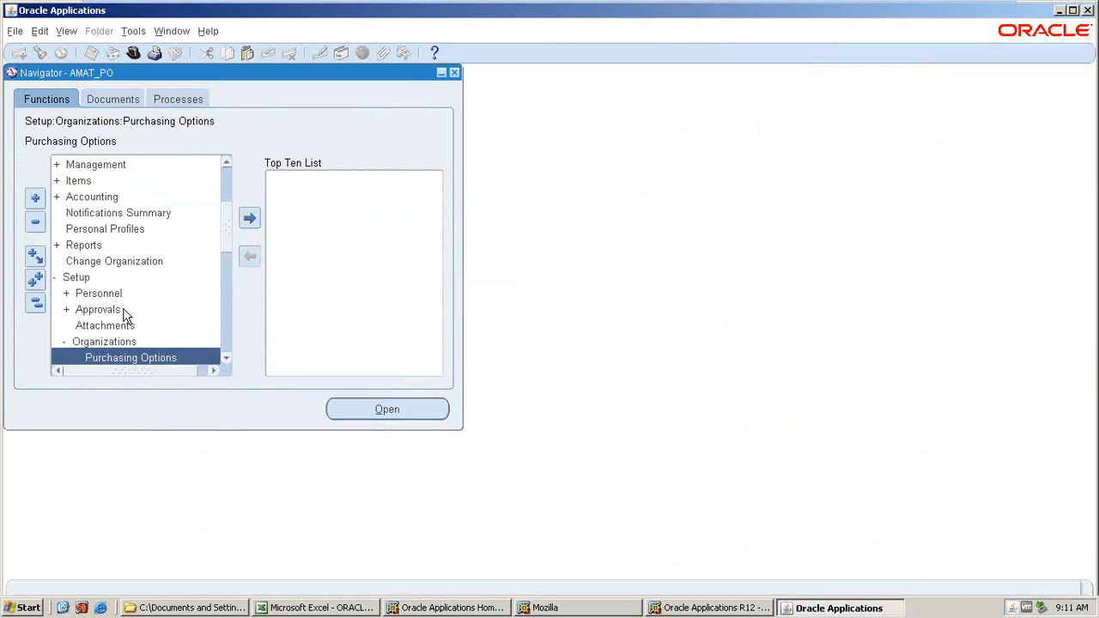
click(129, 342)
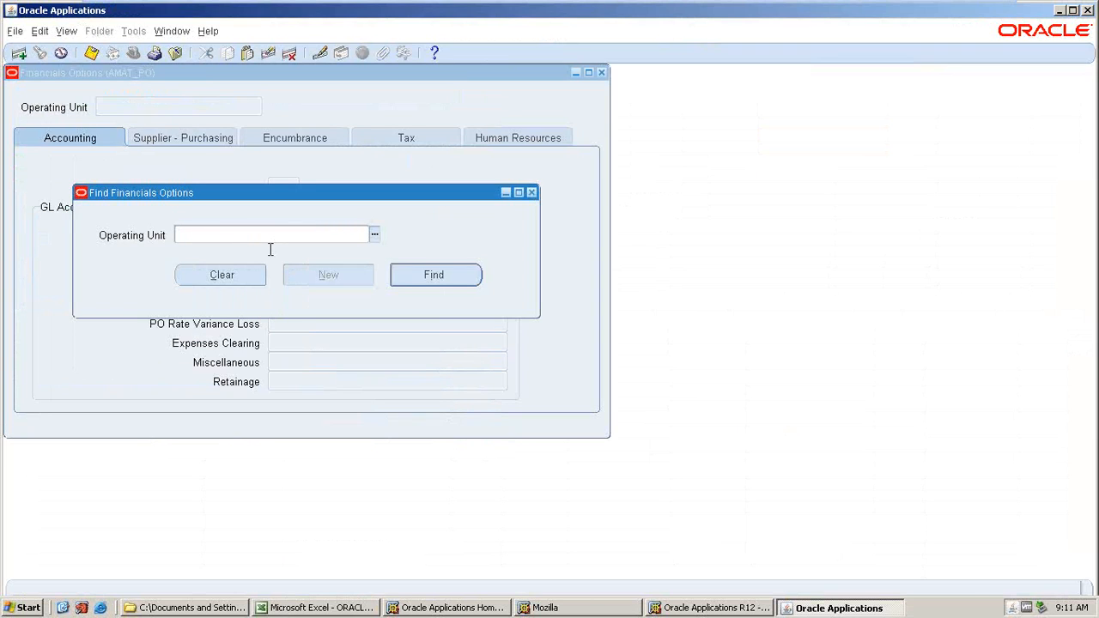
Try to select the AMAT operating unit in the Find Financials Options search, then close the form.
text(AMA)
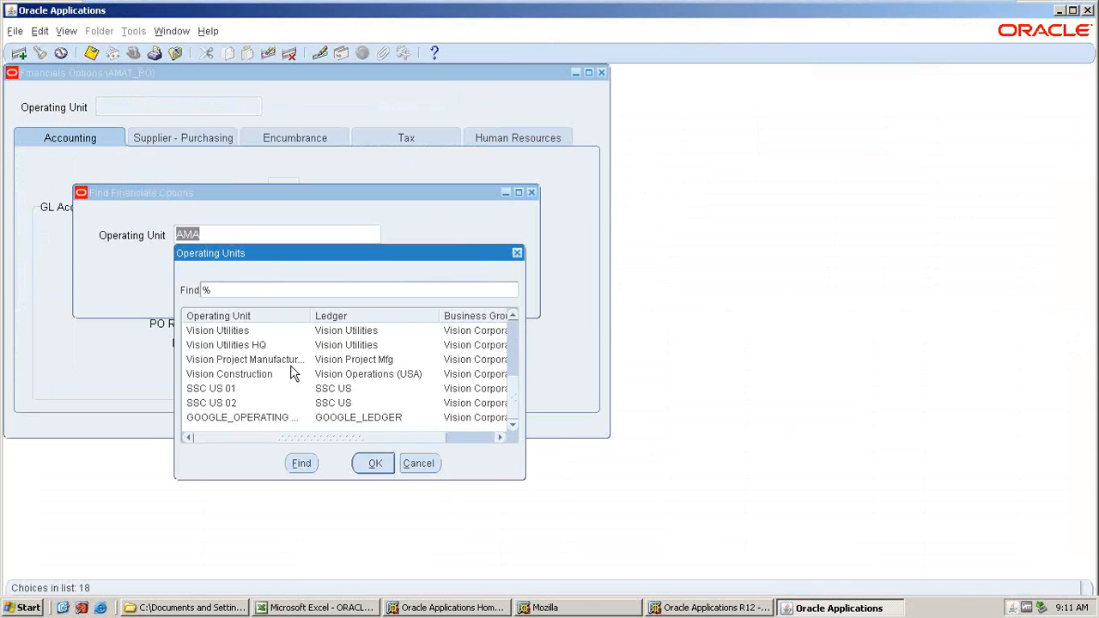
scroll(294, 374, up, 4)
scroll(295, 374, down, 2)
scroll(295, 374, down, 2)
scroll(292, 373, up, 4)
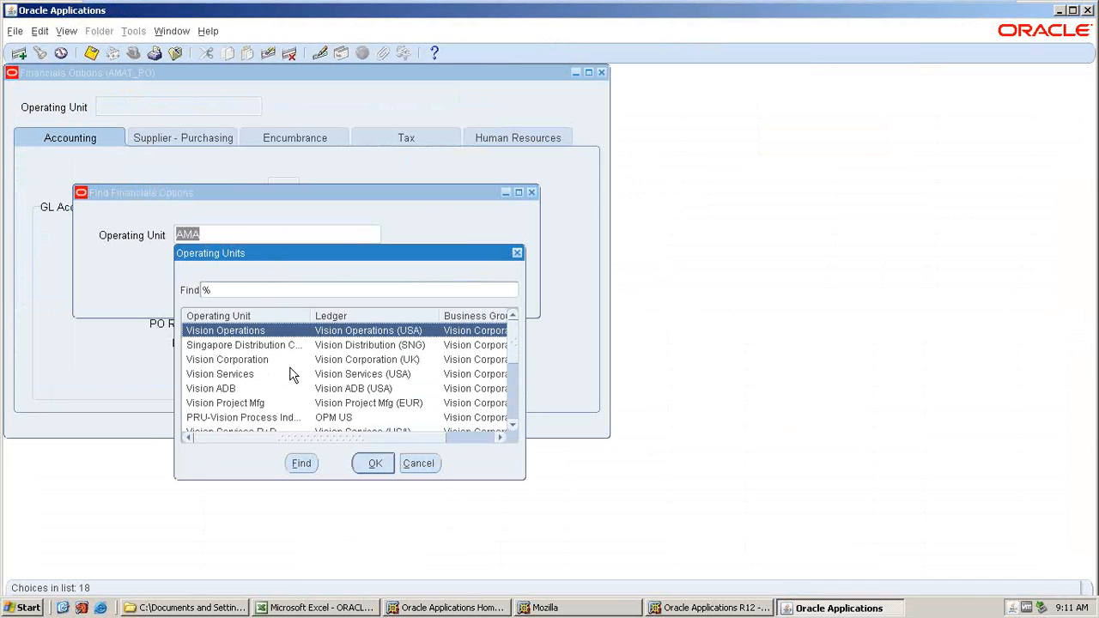
scroll(290, 374, down, 2)
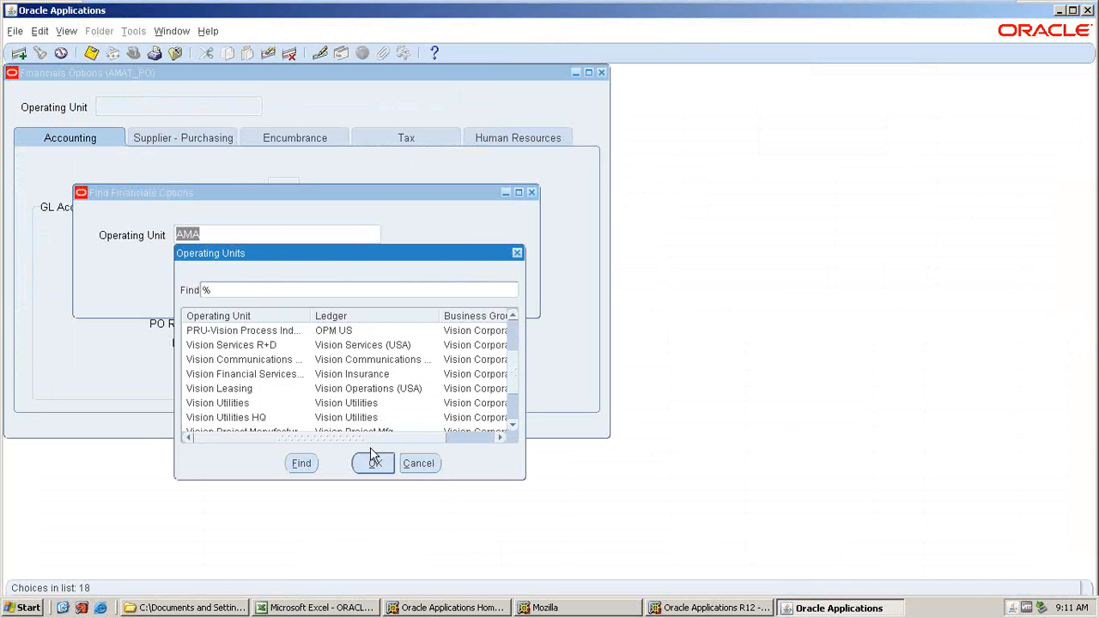
click(416, 468)
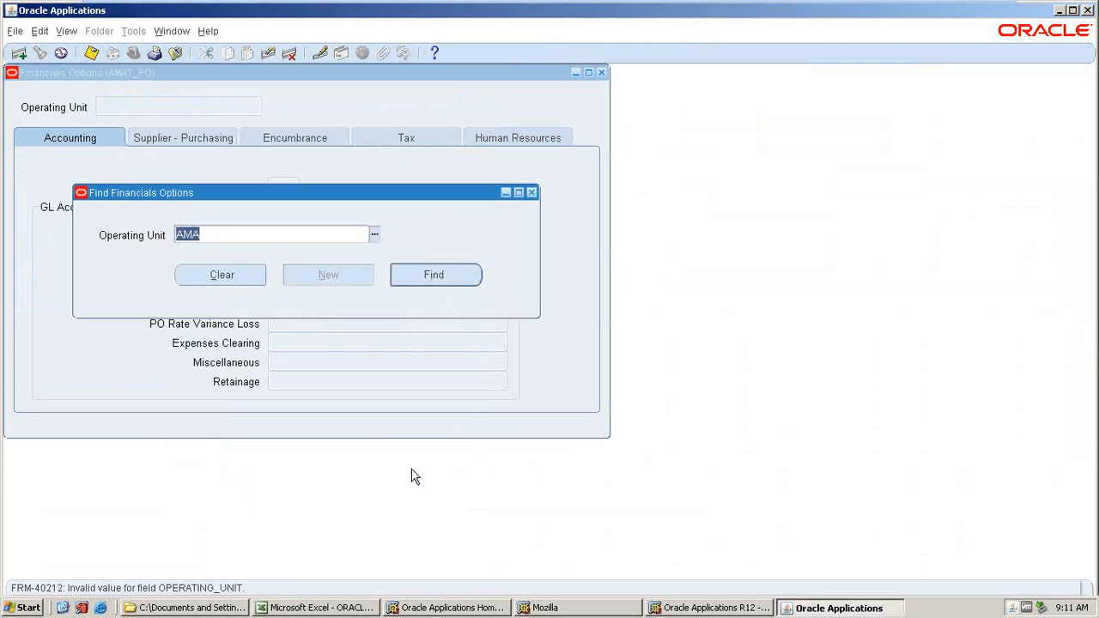
text(AMAT)
key(Tab)
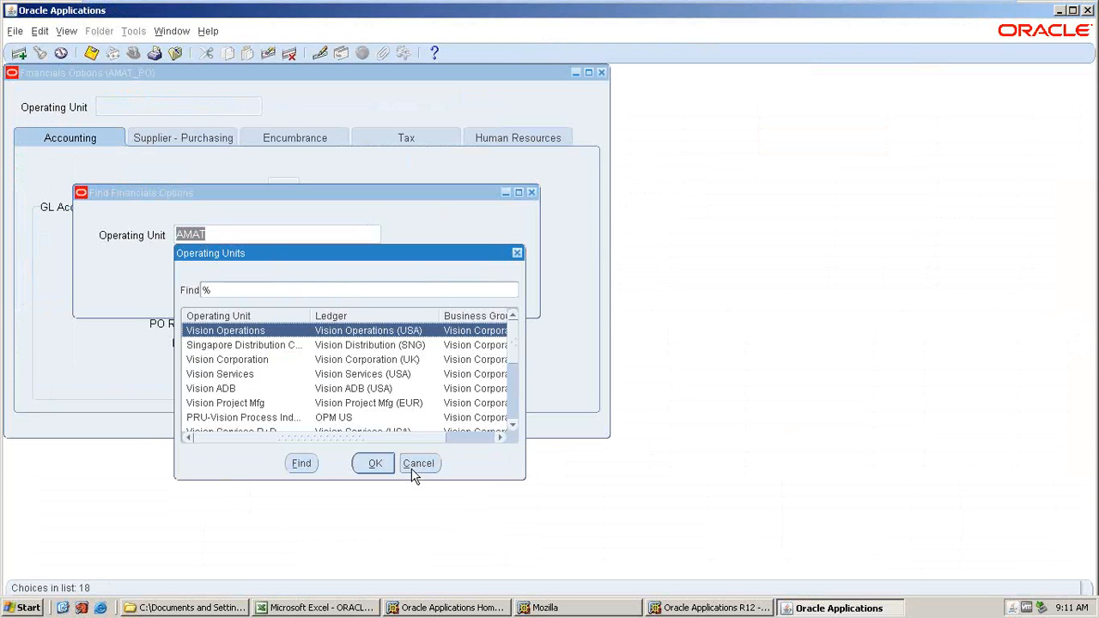
scroll(412, 475, down, 4)
click(418, 468)
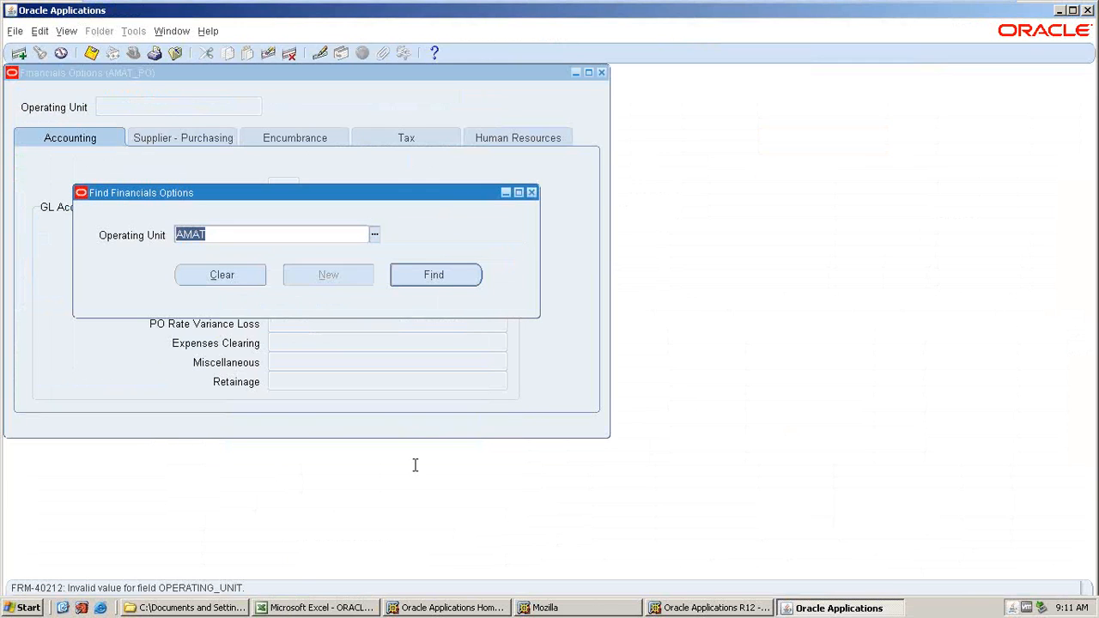
click(603, 73)
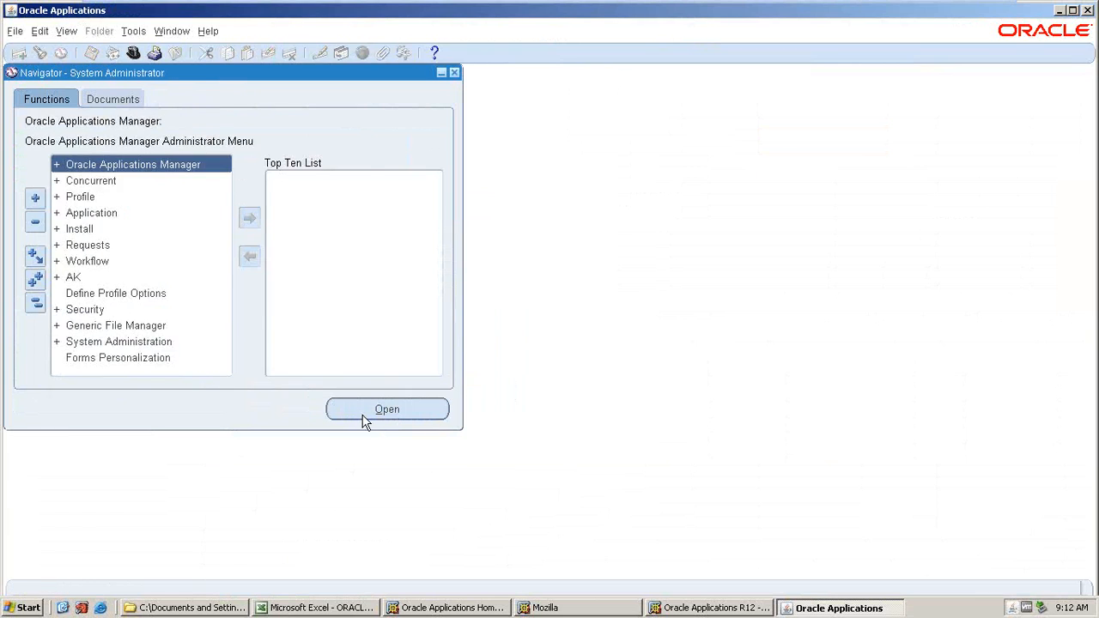
Open the System profile values form under Profile.
key(Down)
key(Down)
key(Return)
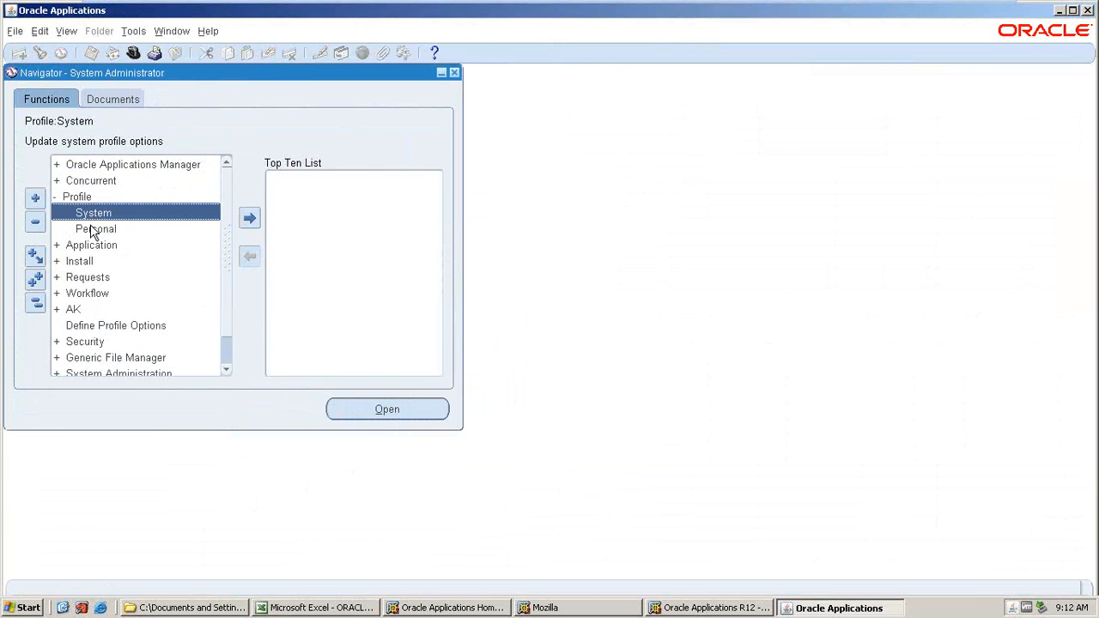
key(Return)
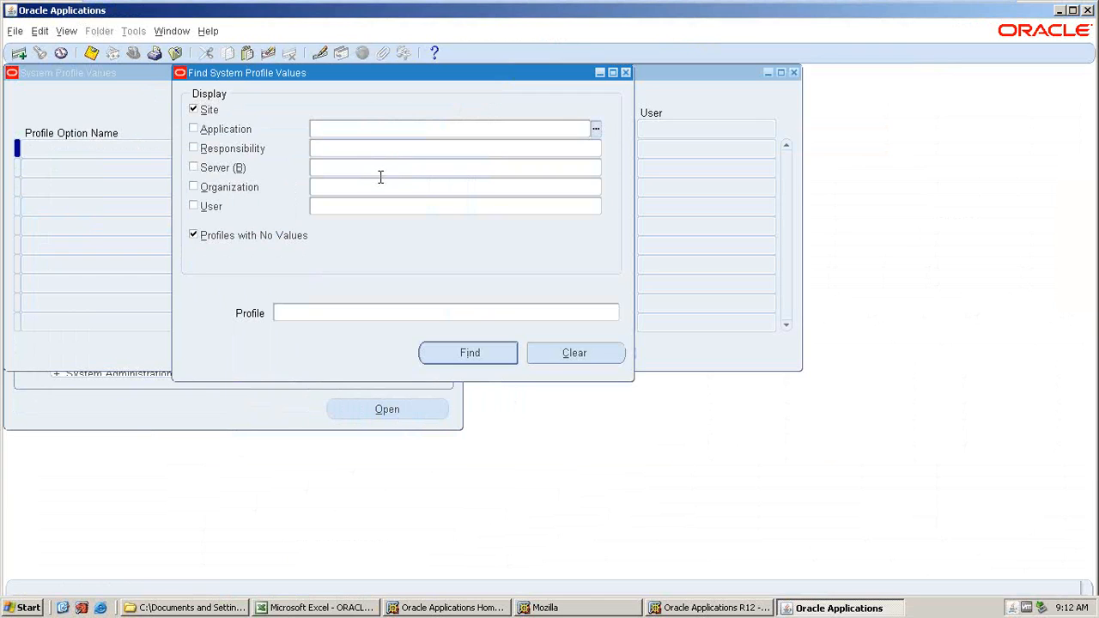
Find profile values for application Purchasing, responsibility AMAT_PO and profile %MO%OP%.
text(PURCHASING)
key(Tab)
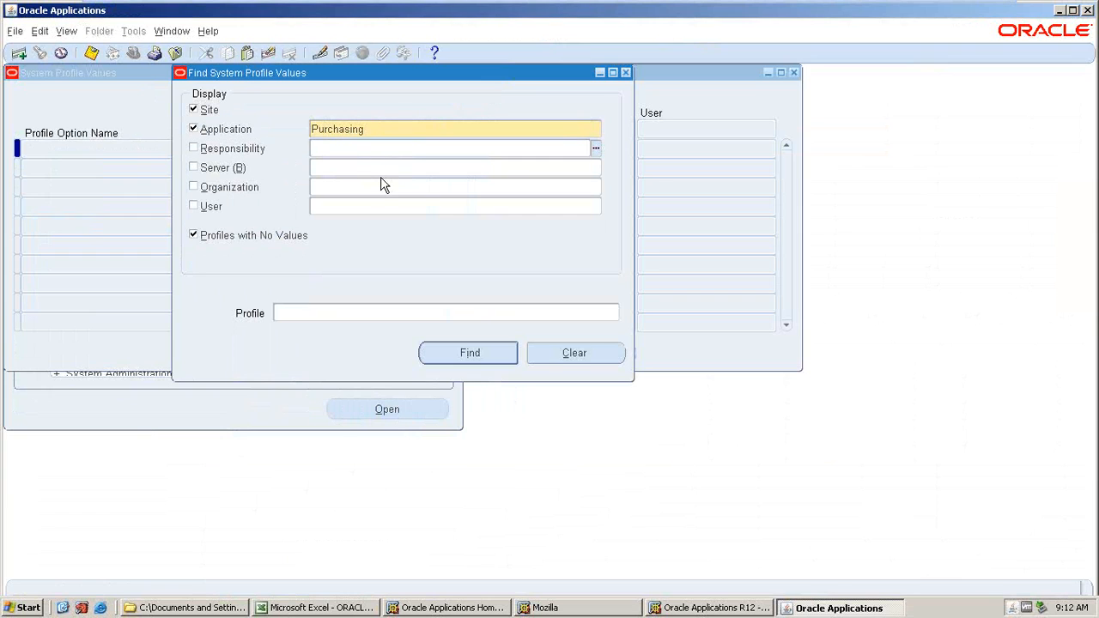
text(AMAT)
key(Tab)
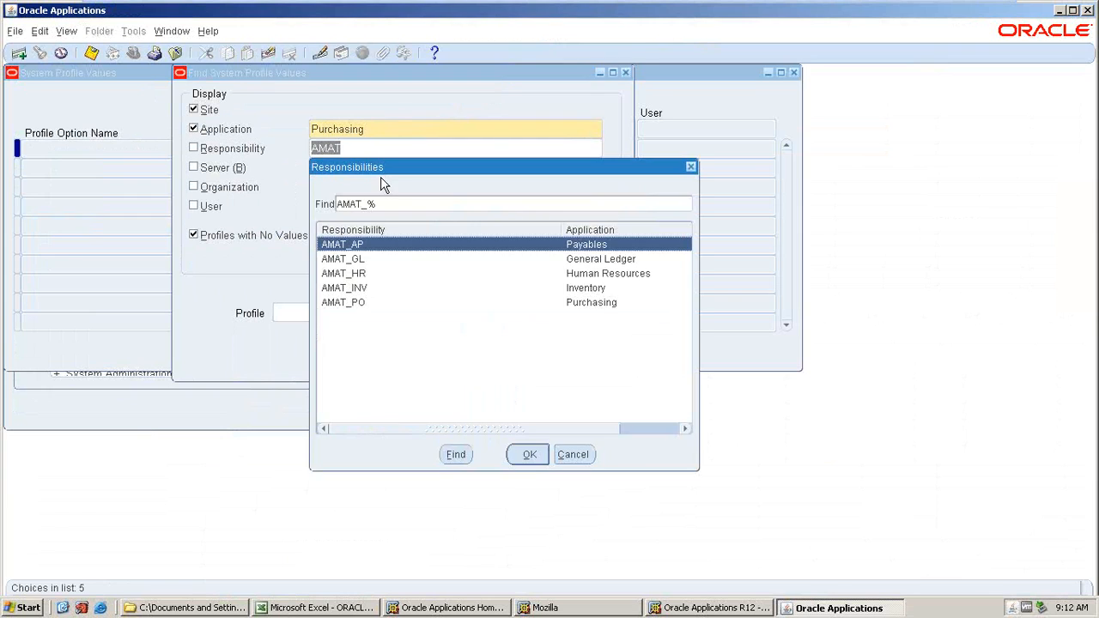
click(344, 304)
click(520, 452)
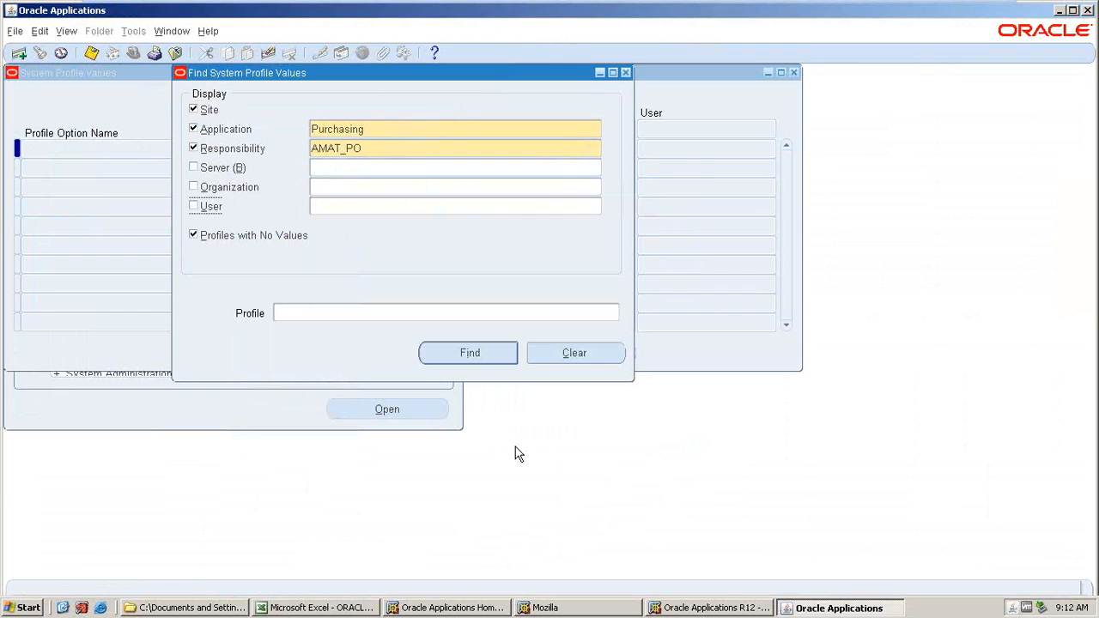
text(%M)
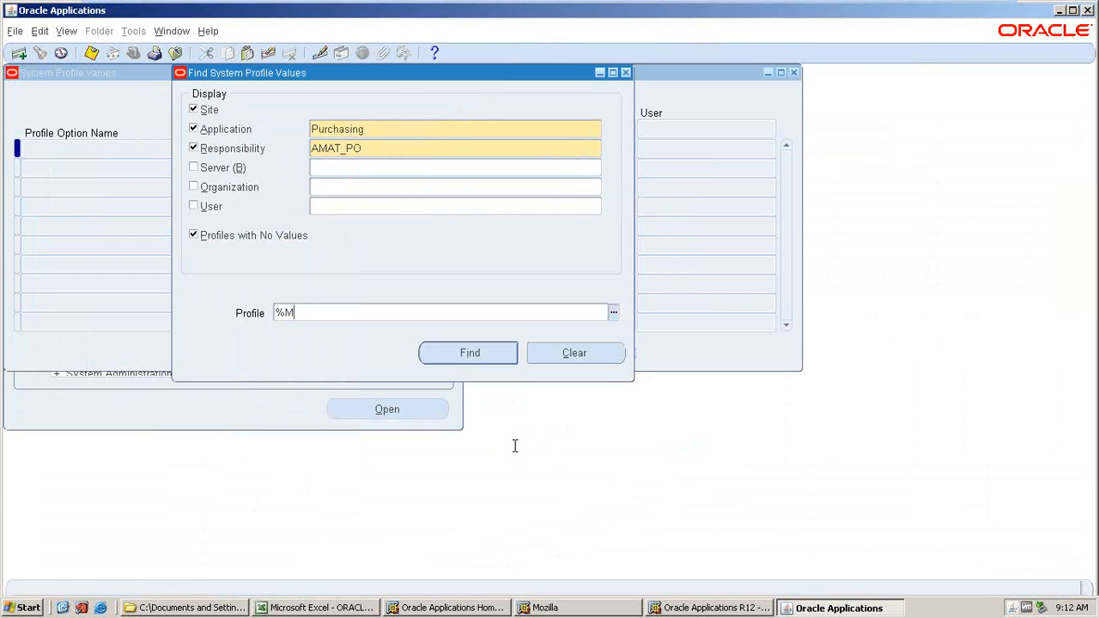
text(O%OP%)
key(Return)
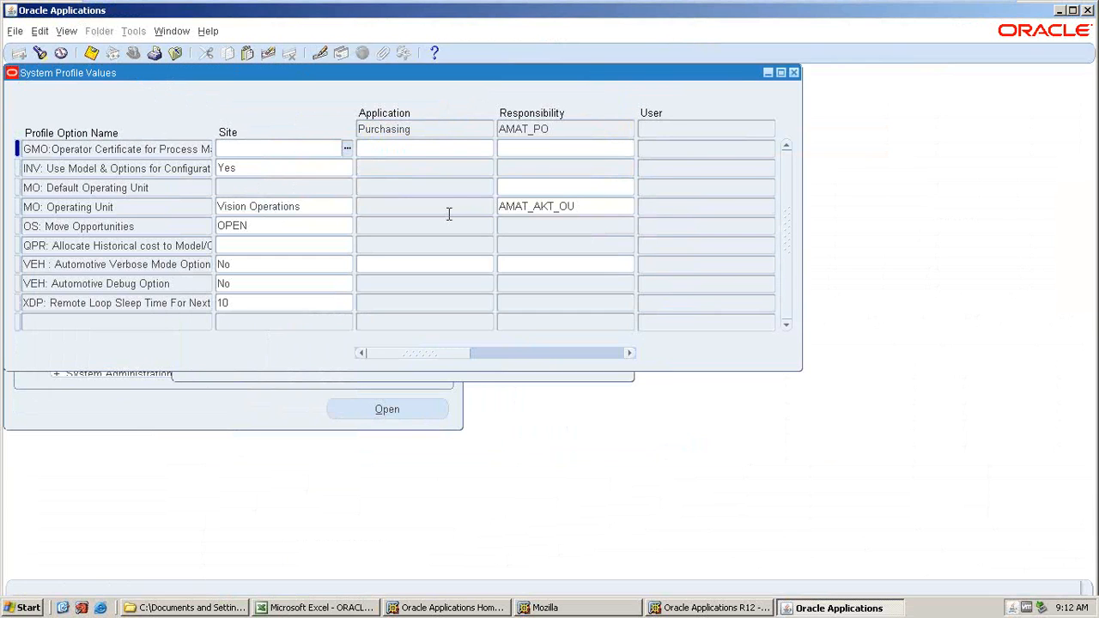
Set MO: Default Operating Unit for the AMAT_PO responsibility to AMAT_AKT_OU, save, and close the form.
click(574, 211)
key(ctrl+c)
key(Up)
key(ctrl+v)
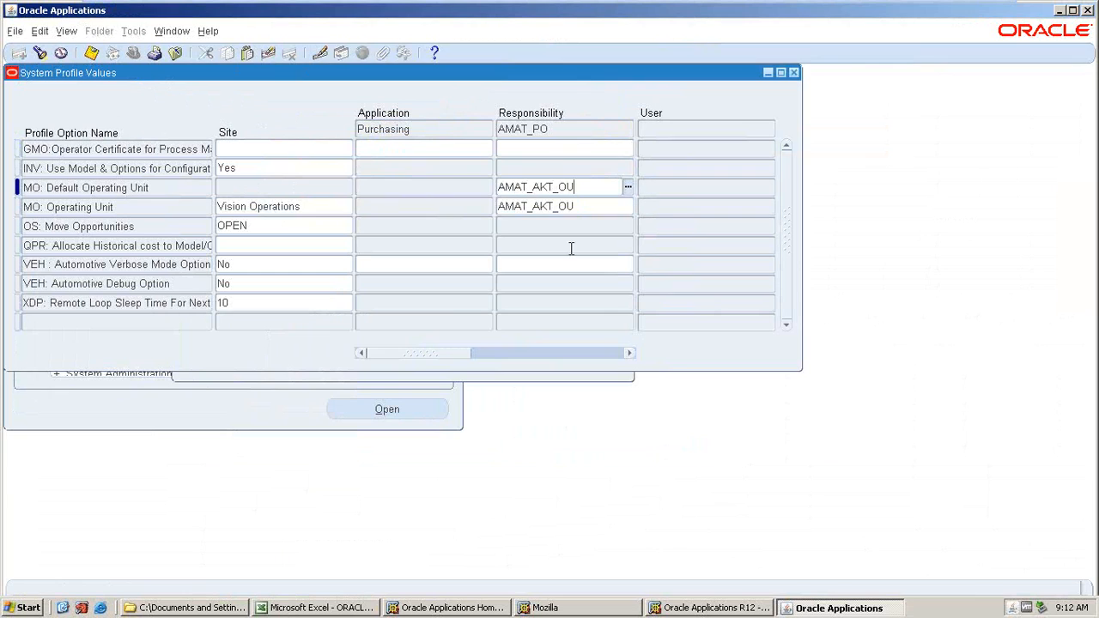
key(ctrl+s)
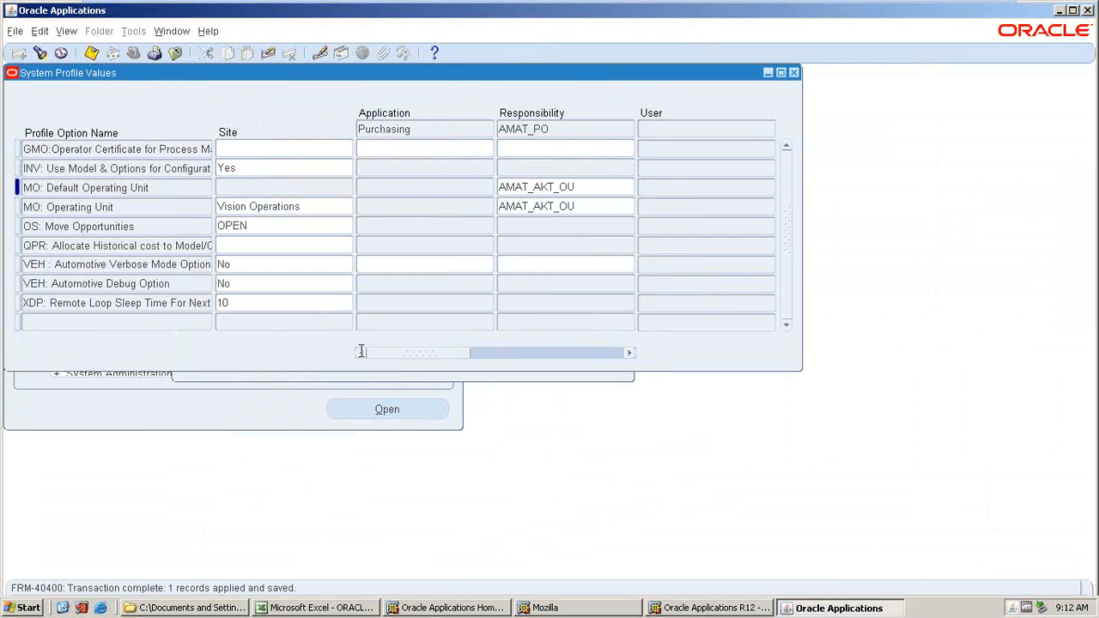
key(Down)
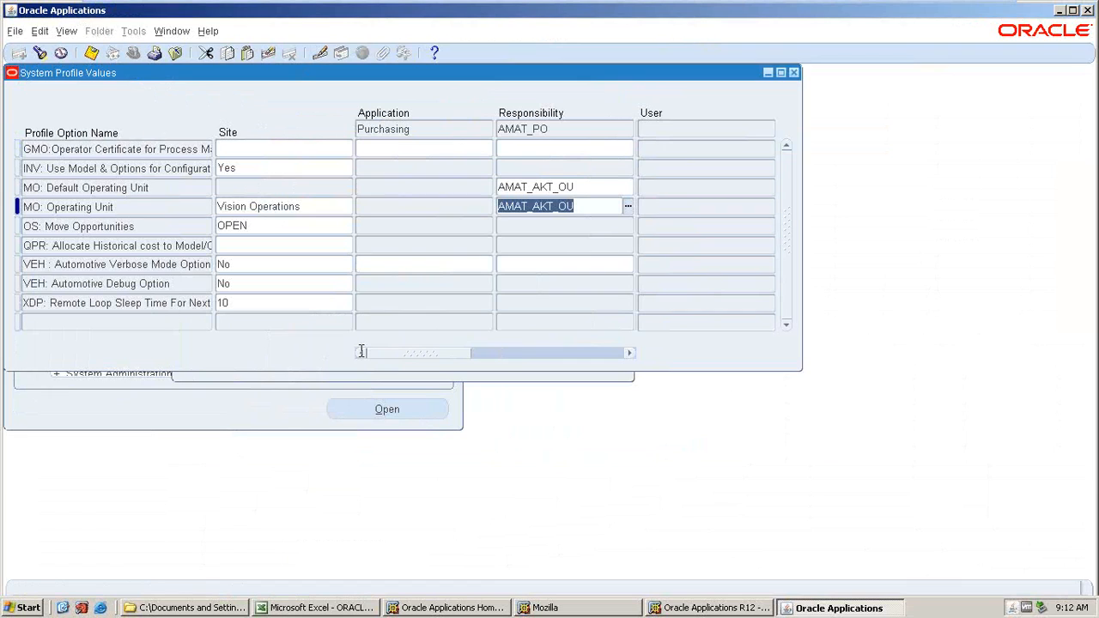
click(566, 185)
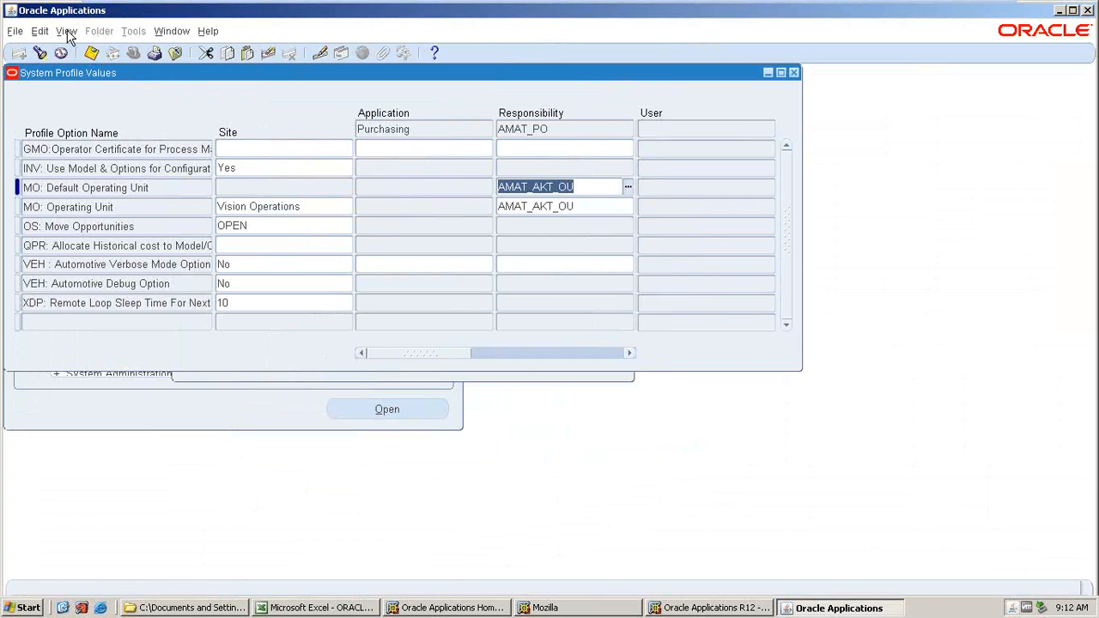
key(ctrl+s)
key(F4)
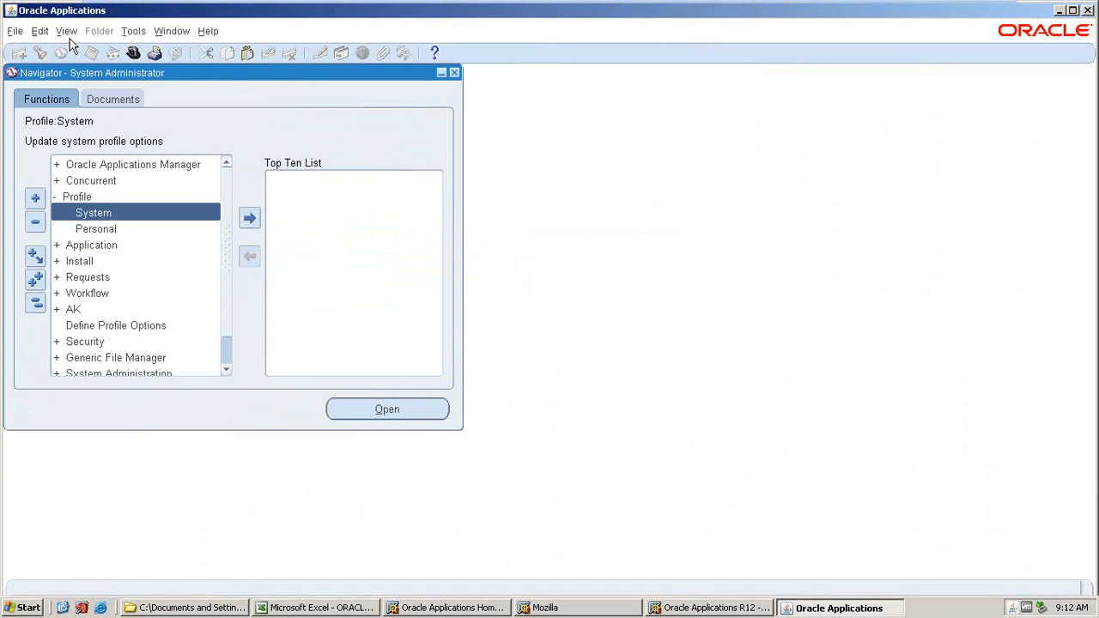
Switch to the AMAT_PO responsibility and reopen Financial Options under Setup > Organizations.
click(133, 54)
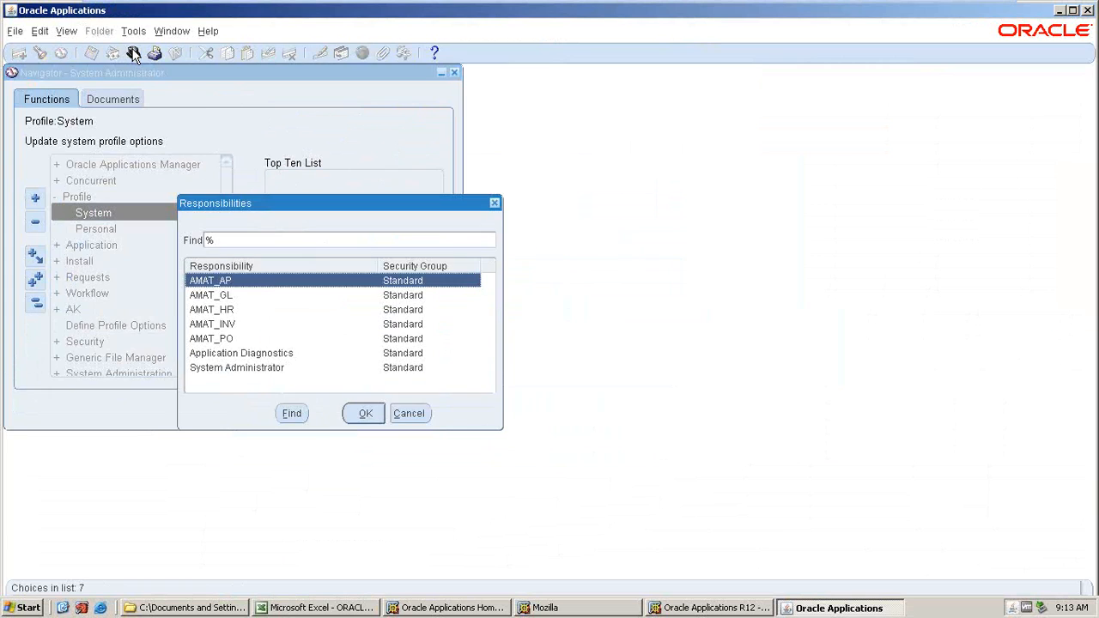
click(284, 338)
click(359, 413)
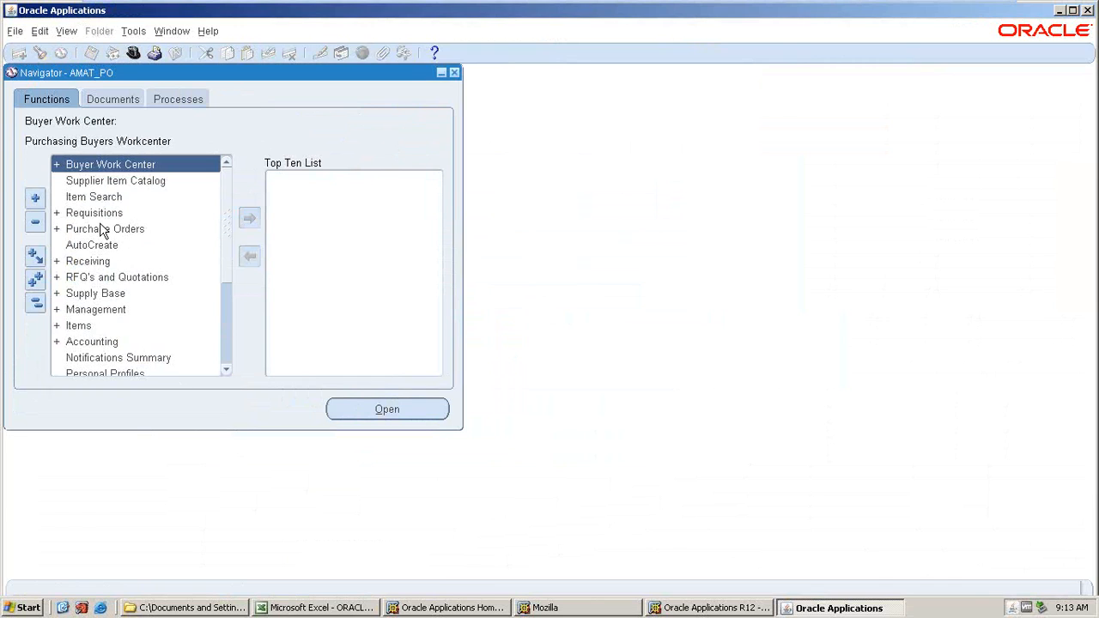
scroll(79, 339, down, 1)
scroll(77, 338, down, 1)
double_click(78, 337)
scroll(79, 333, down, 4)
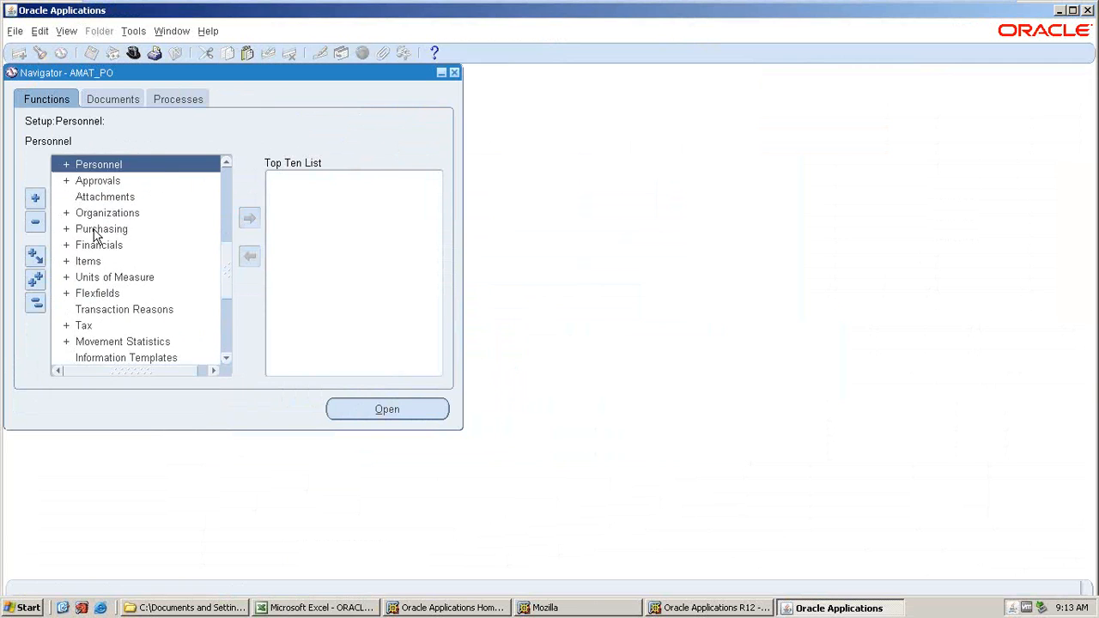
double_click(95, 217)
scroll(107, 348, down, 2)
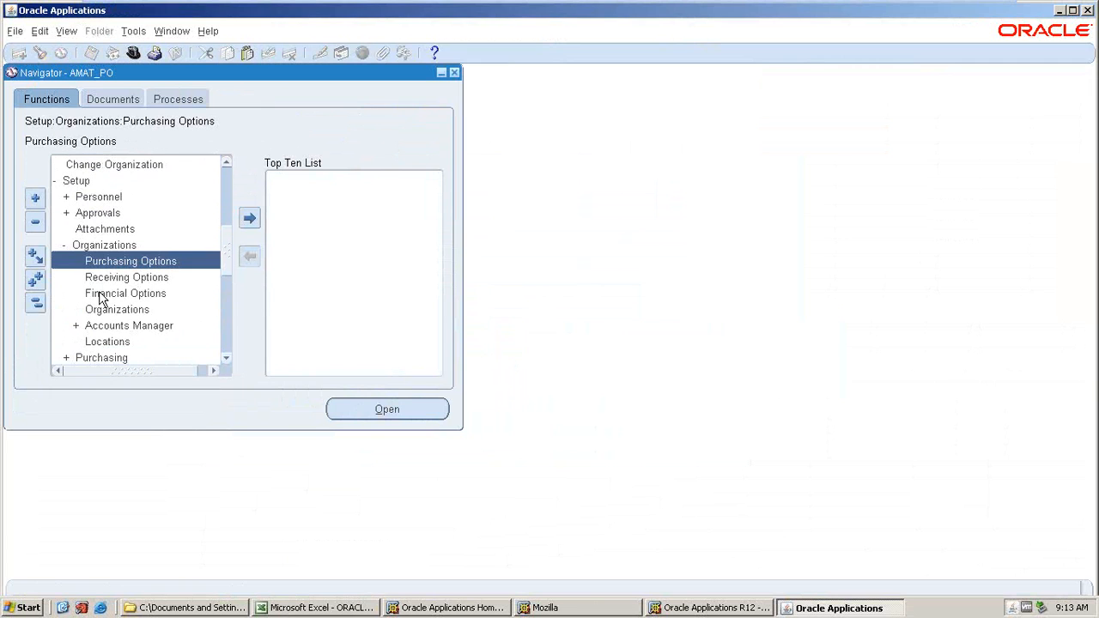
double_click(100, 295)
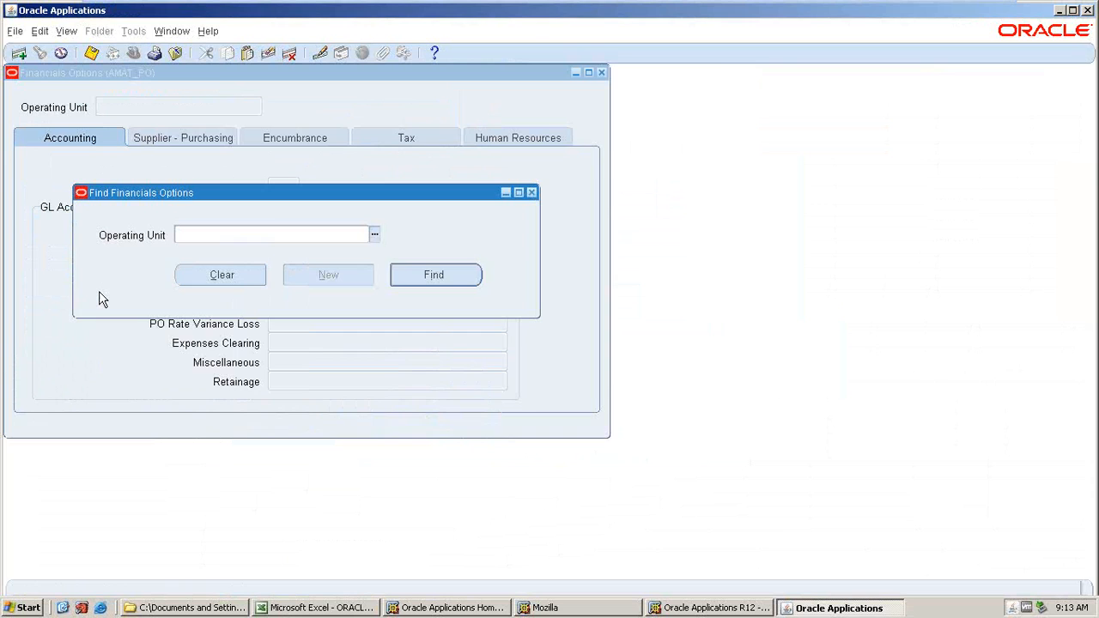
Browse the operating unit list for Find Financials Options, then cancel the list.
click(375, 235)
scroll(369, 276, down, 4)
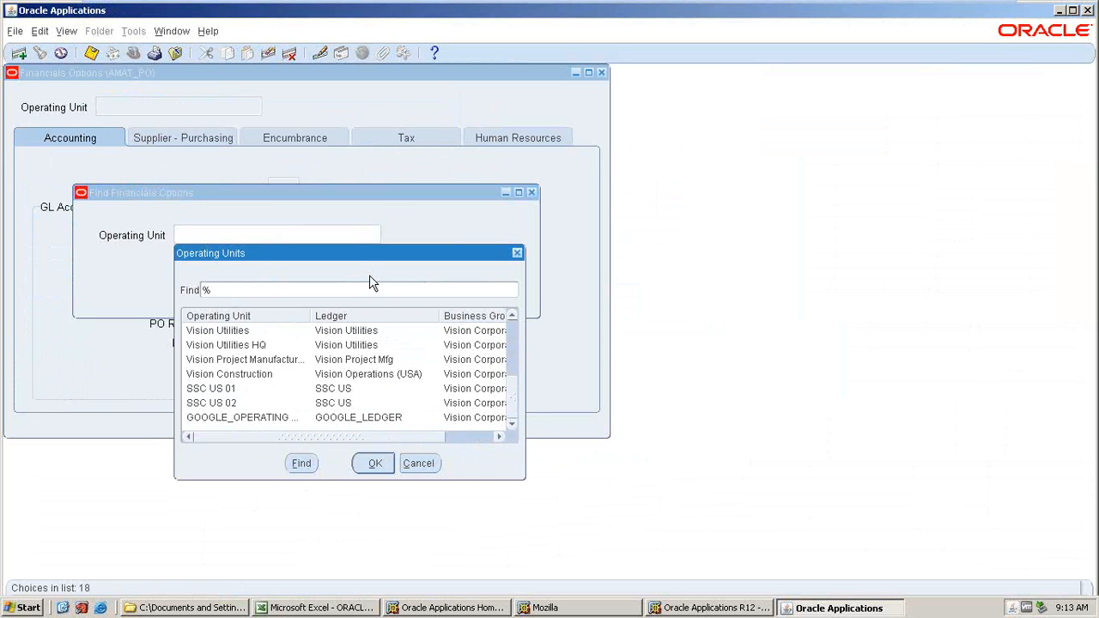
scroll(369, 275, up, 2)
scroll(370, 274, down, 2)
scroll(369, 275, up, 4)
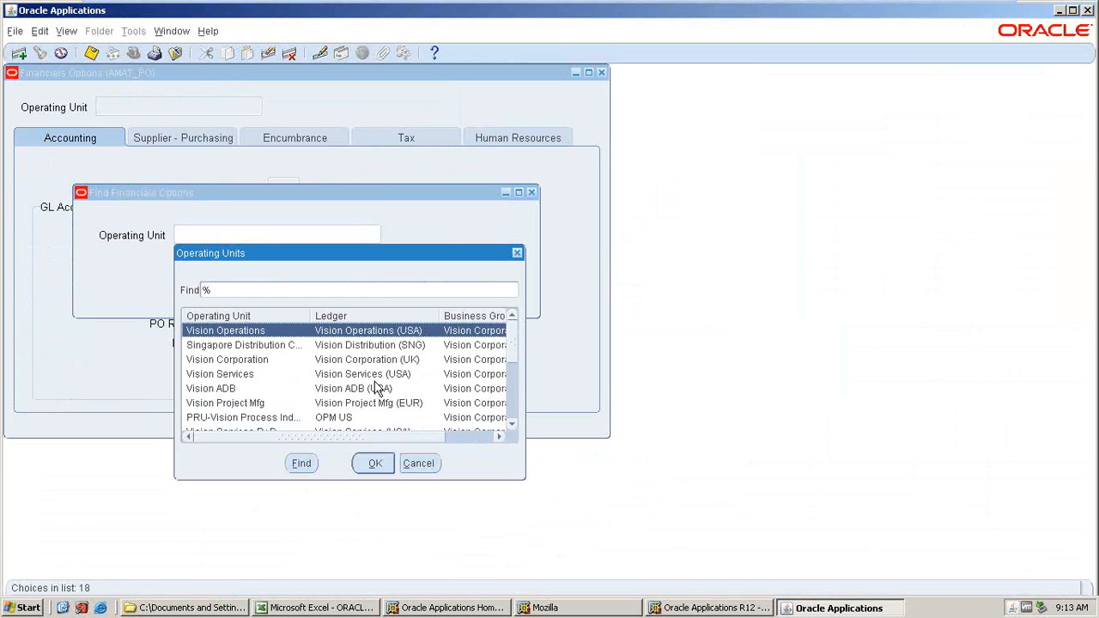
scroll(378, 391, down, 4)
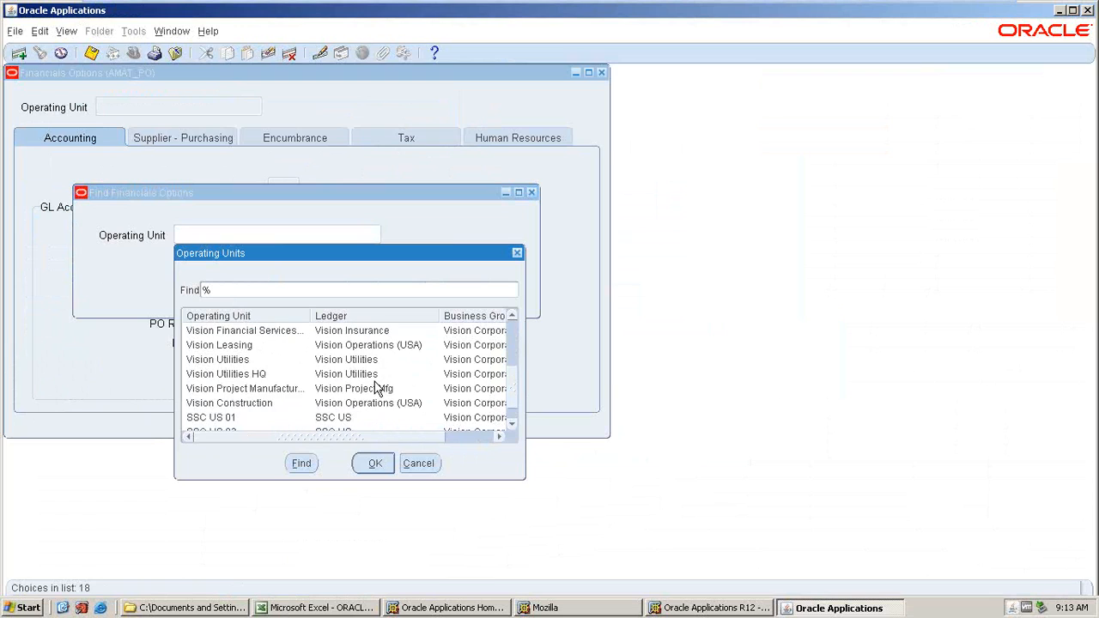
click(417, 465)
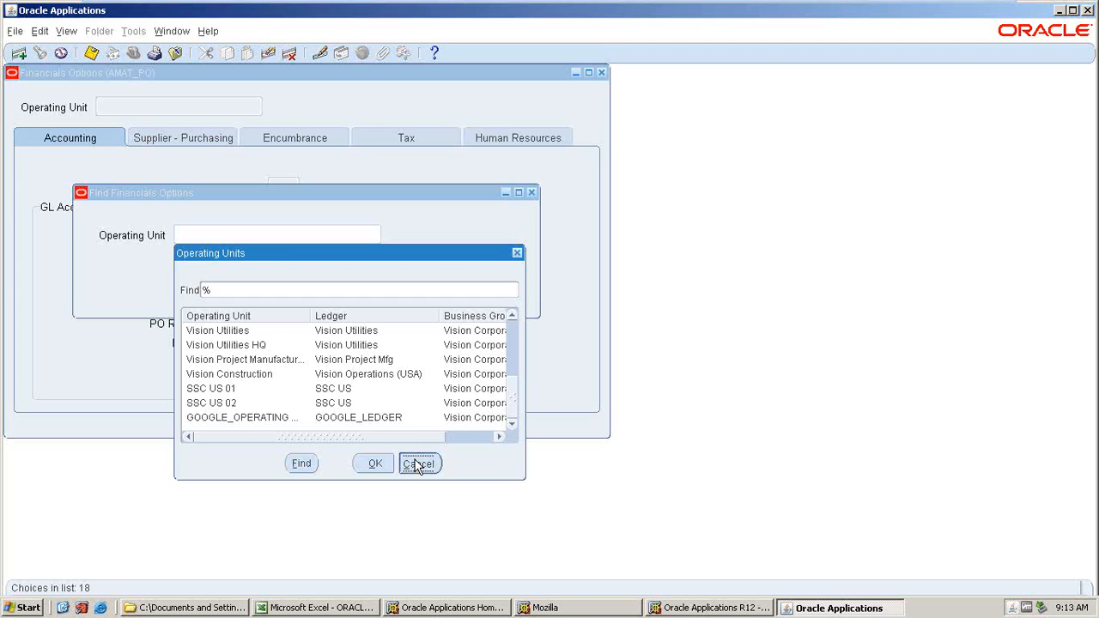
Close the Financial Options form and switch to the AMAT_INV responsibility.
click(601, 73)
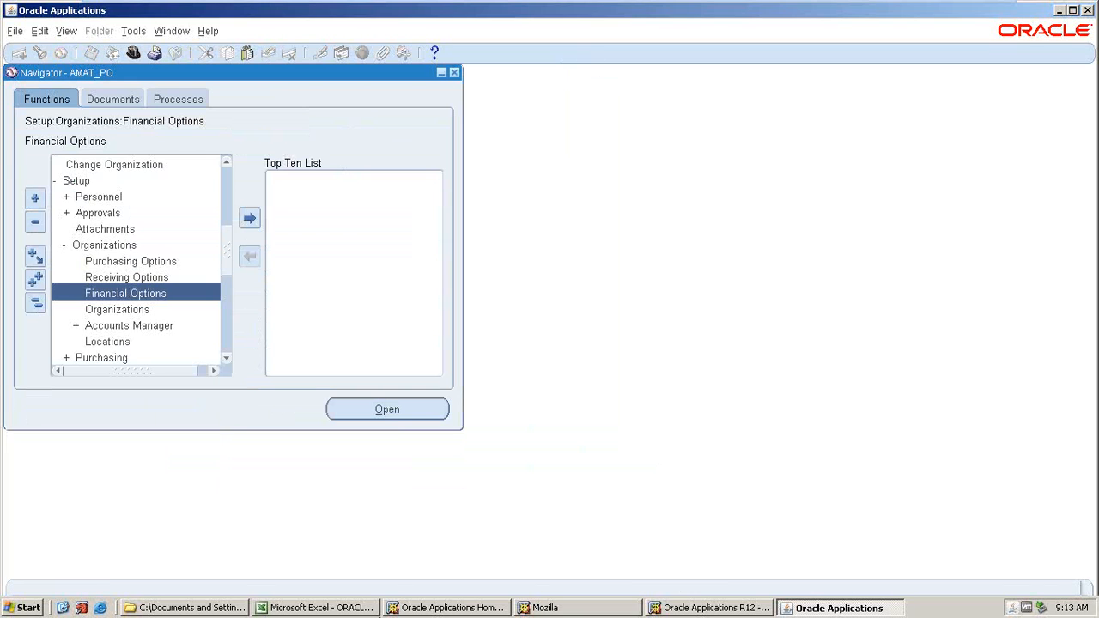
click(133, 54)
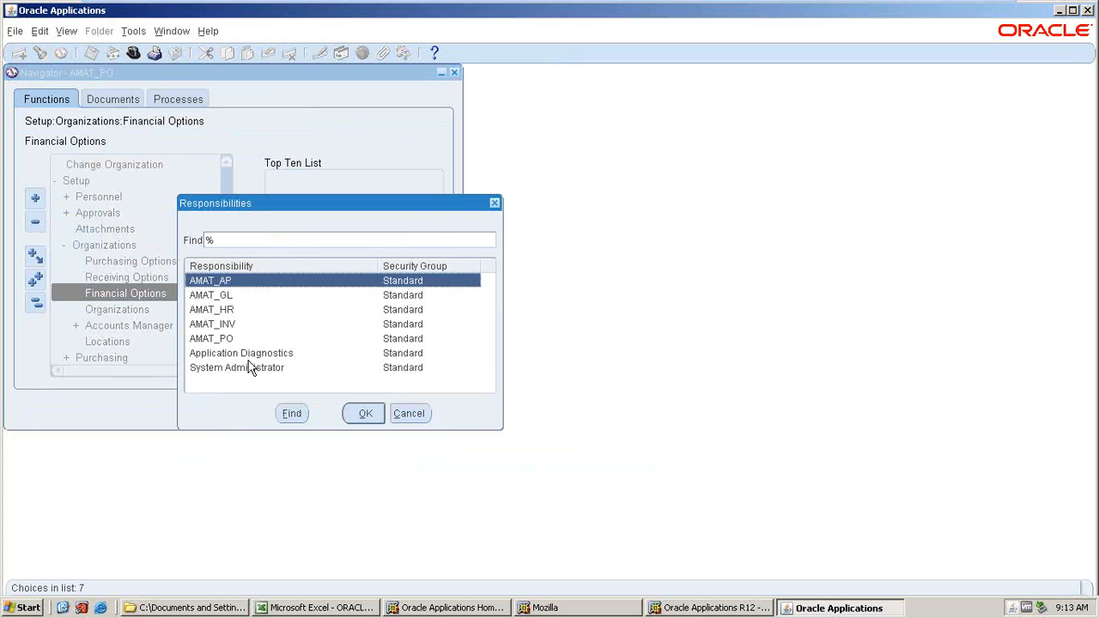
click(250, 367)
click(361, 413)
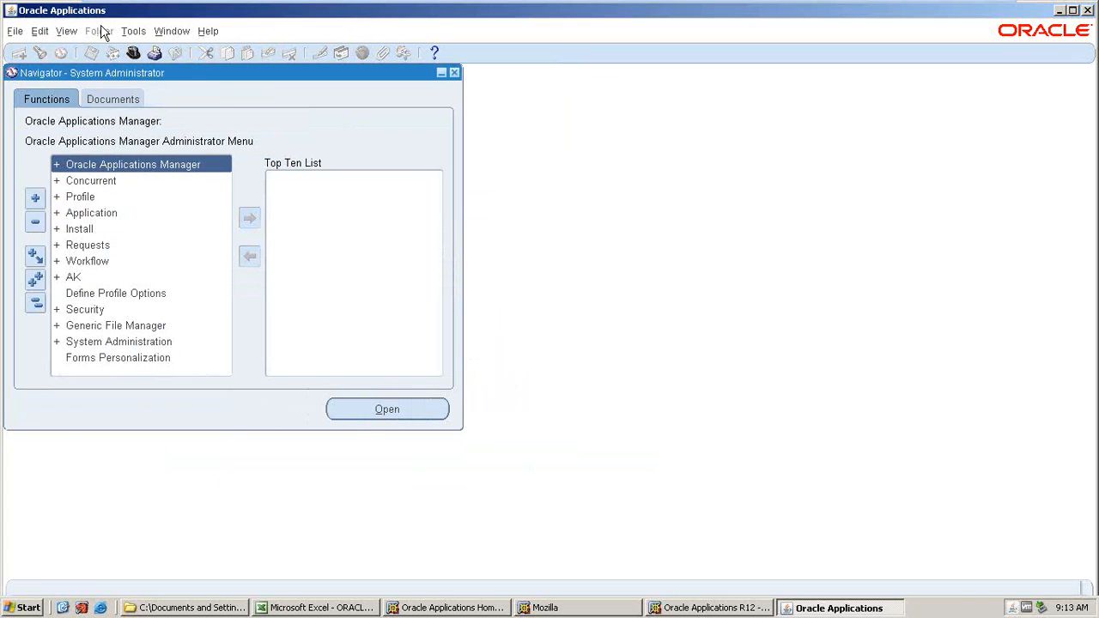
click(62, 34)
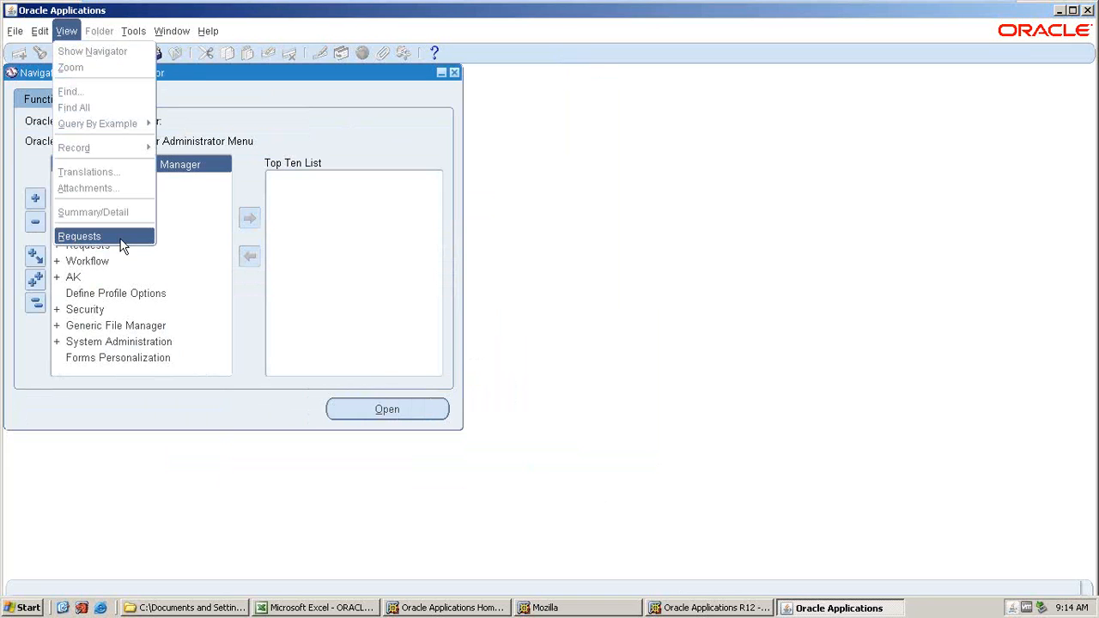
click(306, 246)
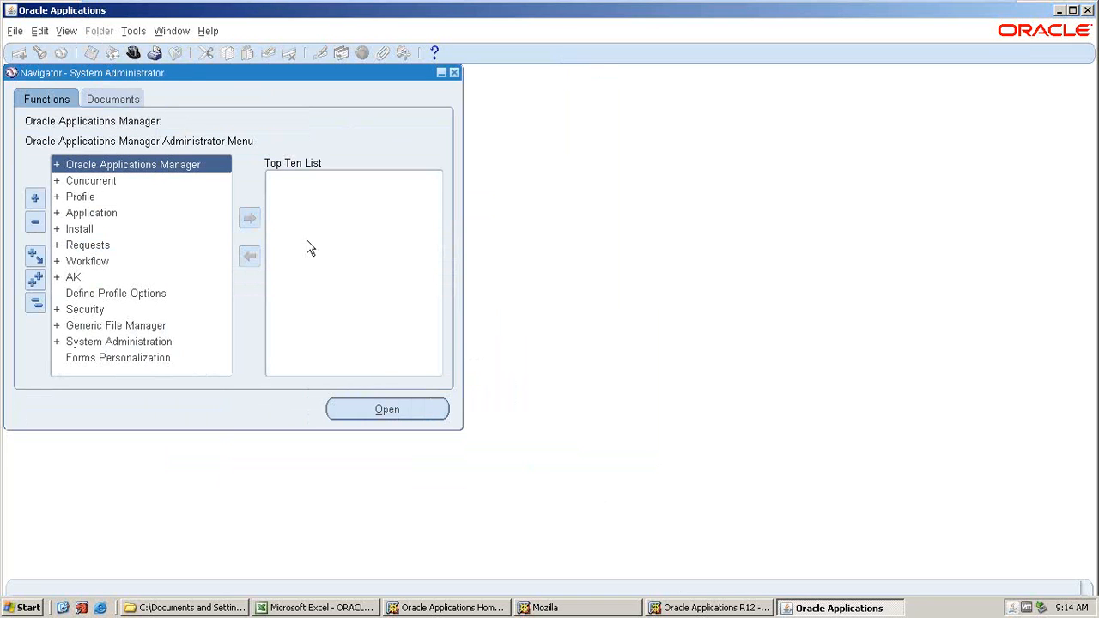
click(132, 53)
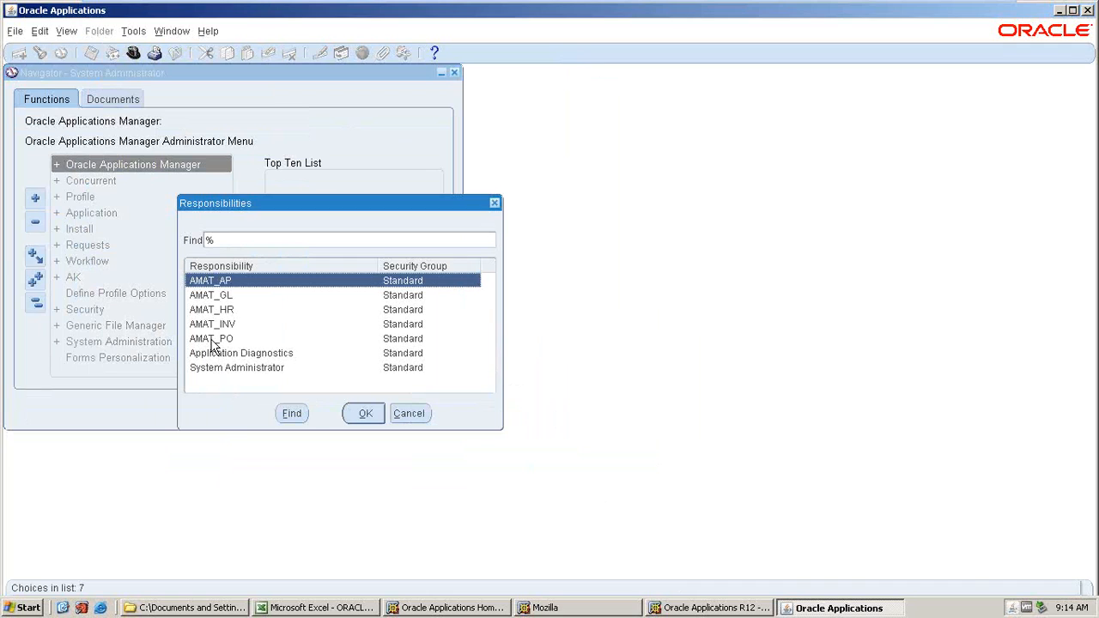
click(225, 325)
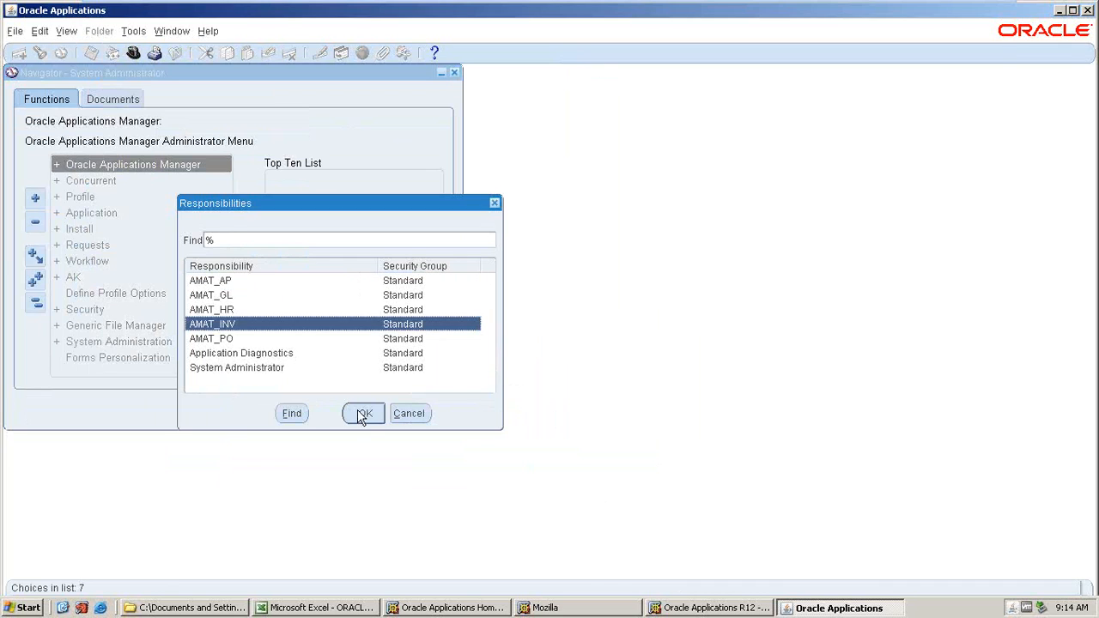
click(361, 412)
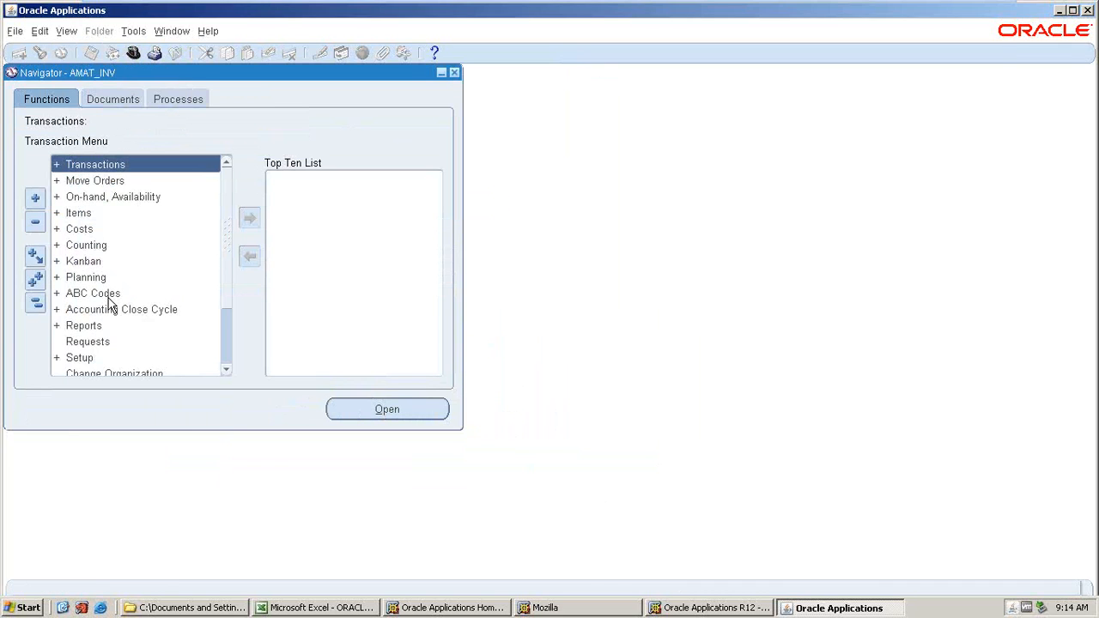
Open the Organizations form under Setup > Organizations.
scroll(109, 303, down, 2)
double_click(83, 278)
click(105, 357)
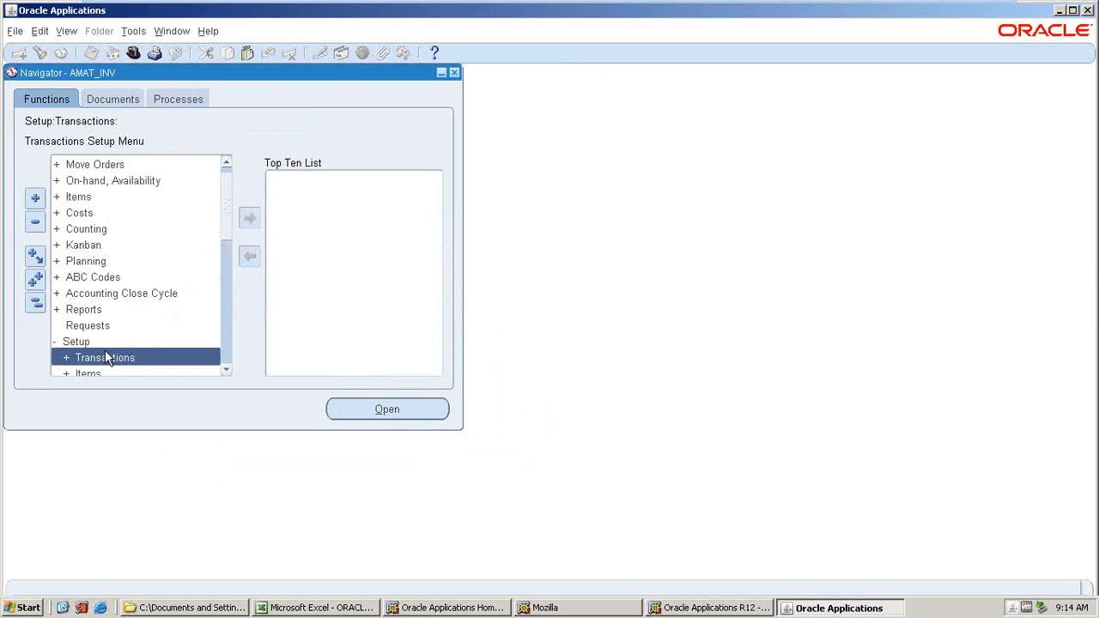
scroll(105, 357, down, 1)
scroll(108, 357, down, 2)
double_click(93, 294)
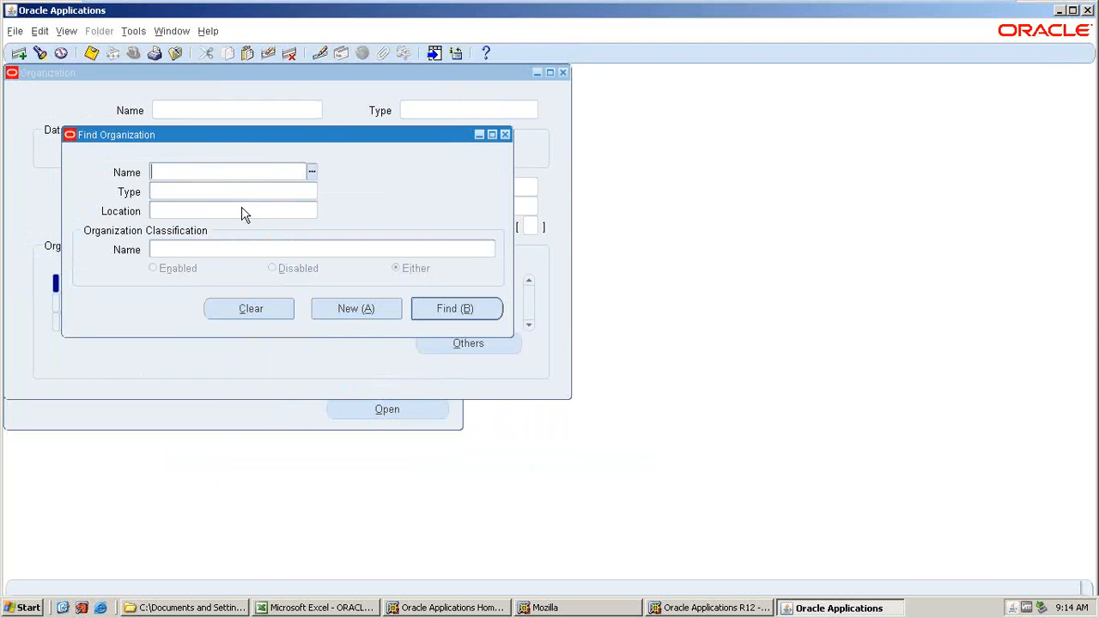
Query the organization AMAT_AKT_INV_ORG in the Organization form.
text(AMA)
click(312, 176)
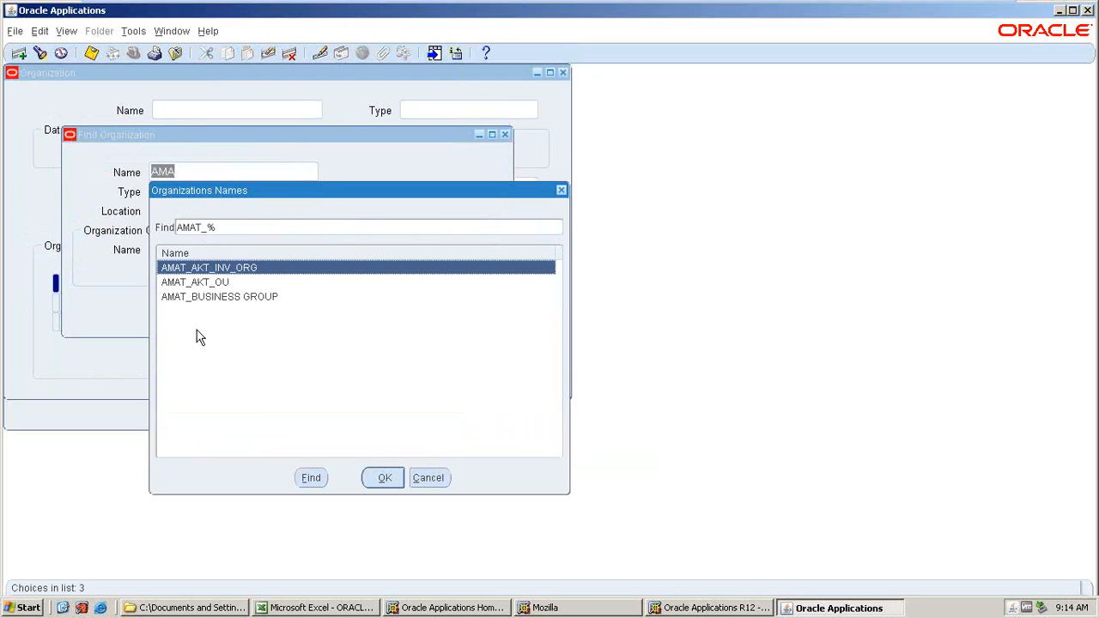
click(202, 282)
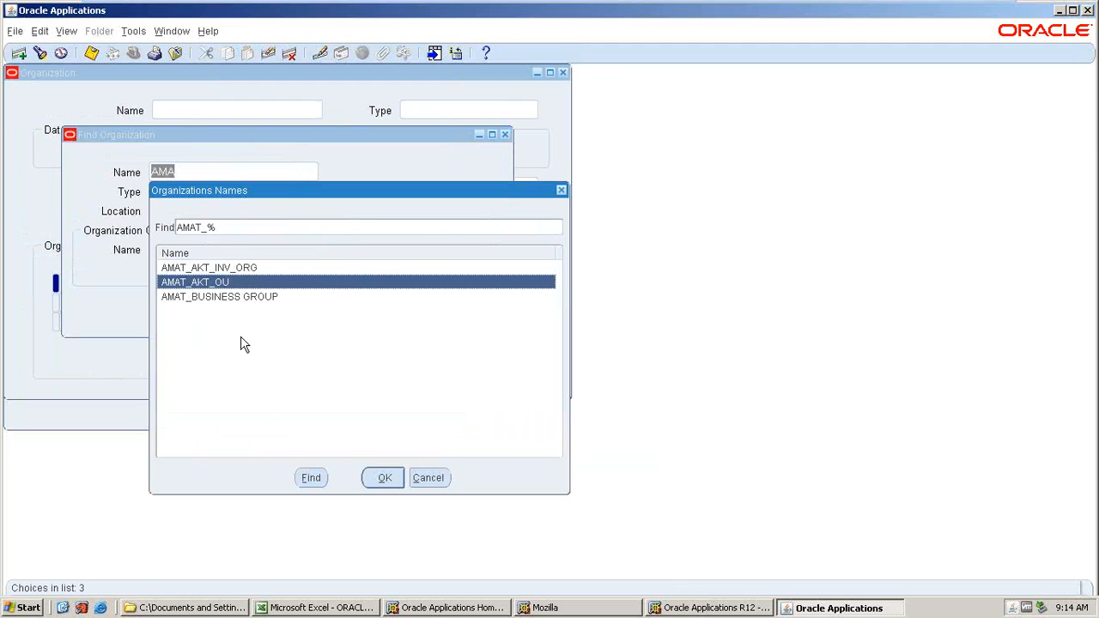
key(Up)
click(382, 478)
click(440, 313)
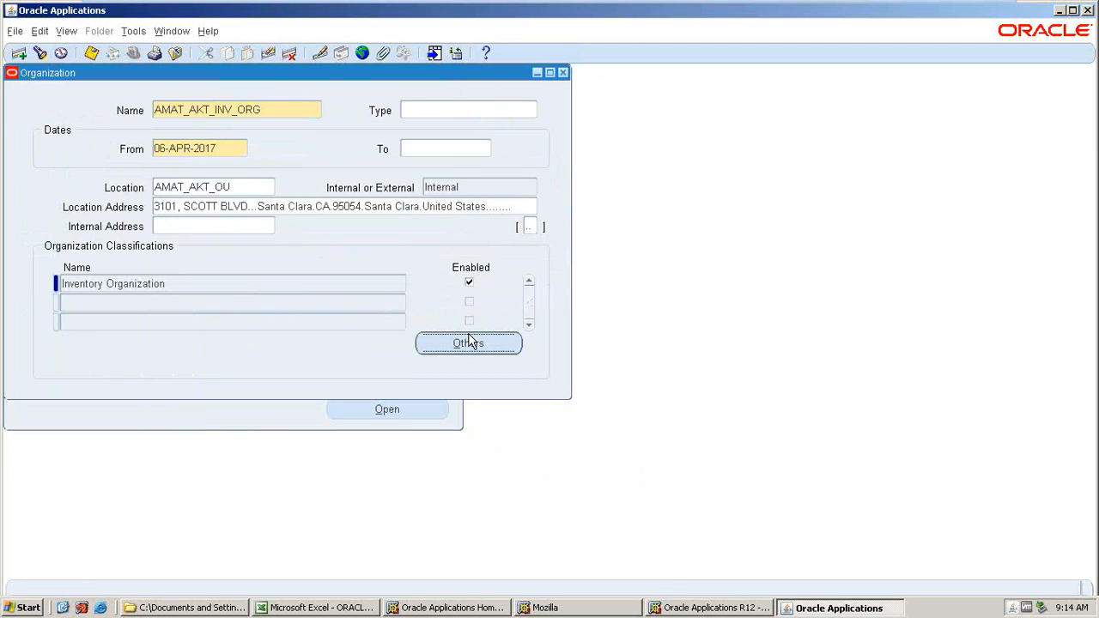
Examine the inventory organization's additional accounting information, then close it.
click(468, 342)
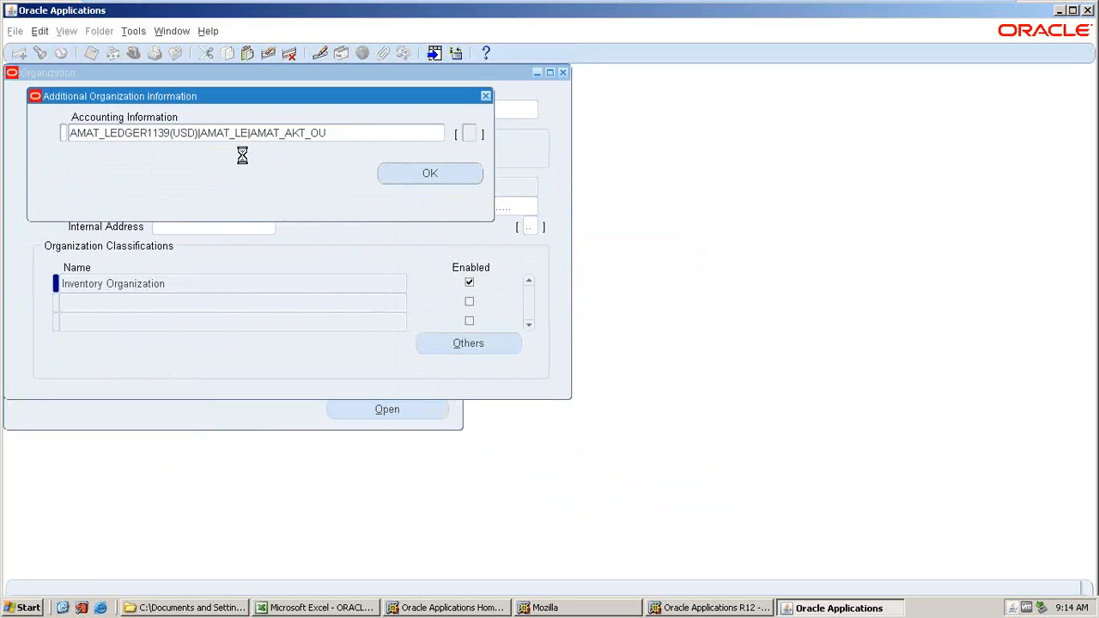
click(692, 376)
click(486, 95)
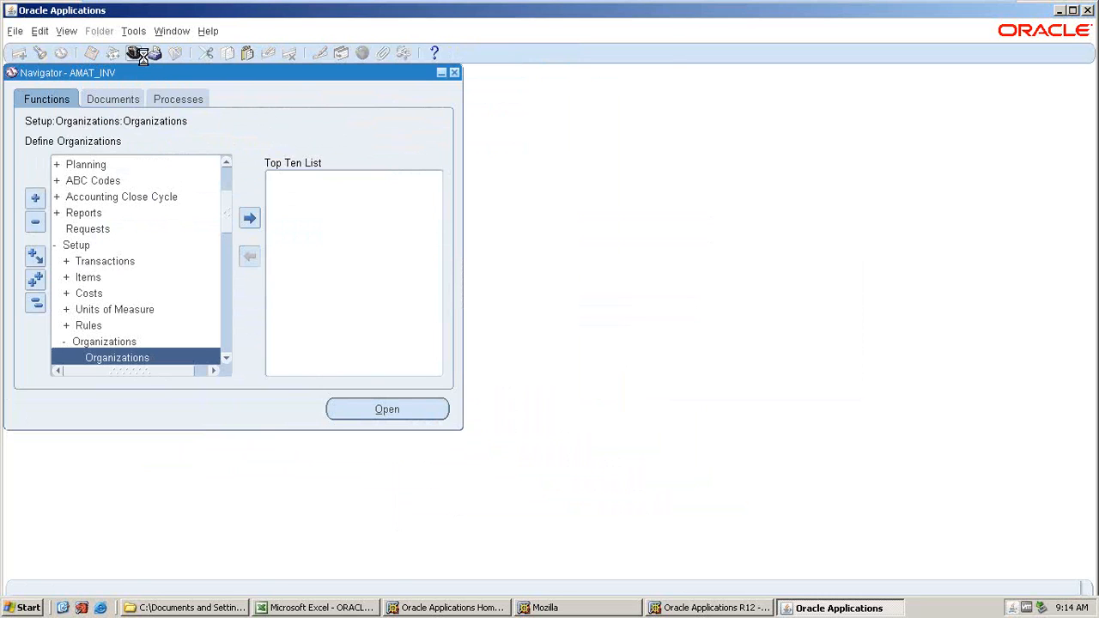
Open Requests and start a new single request submission.
click(66, 31)
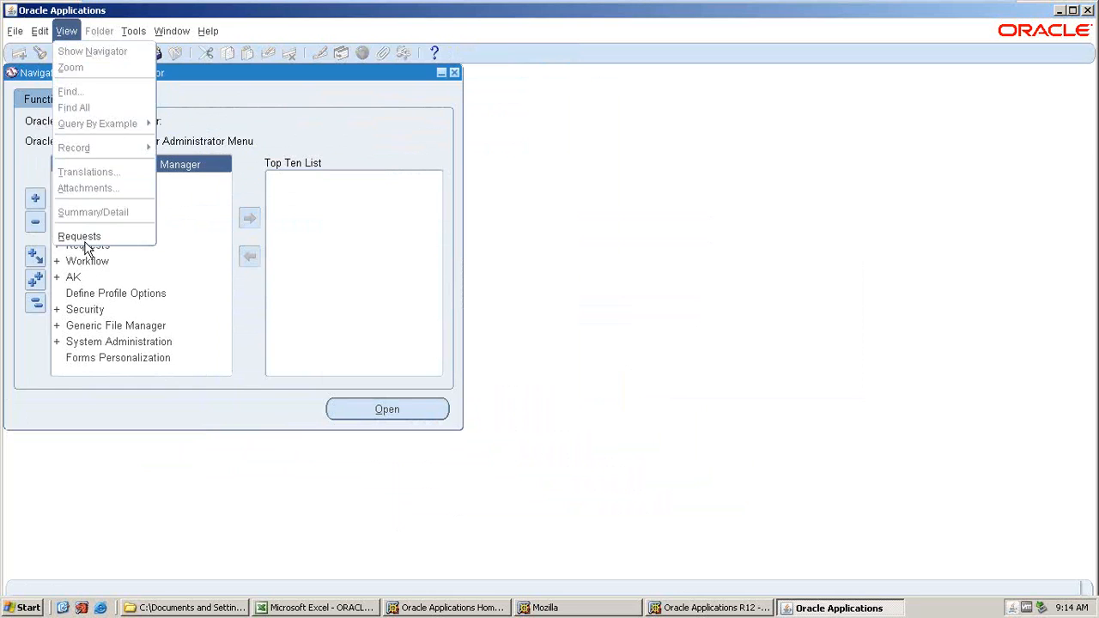
click(82, 238)
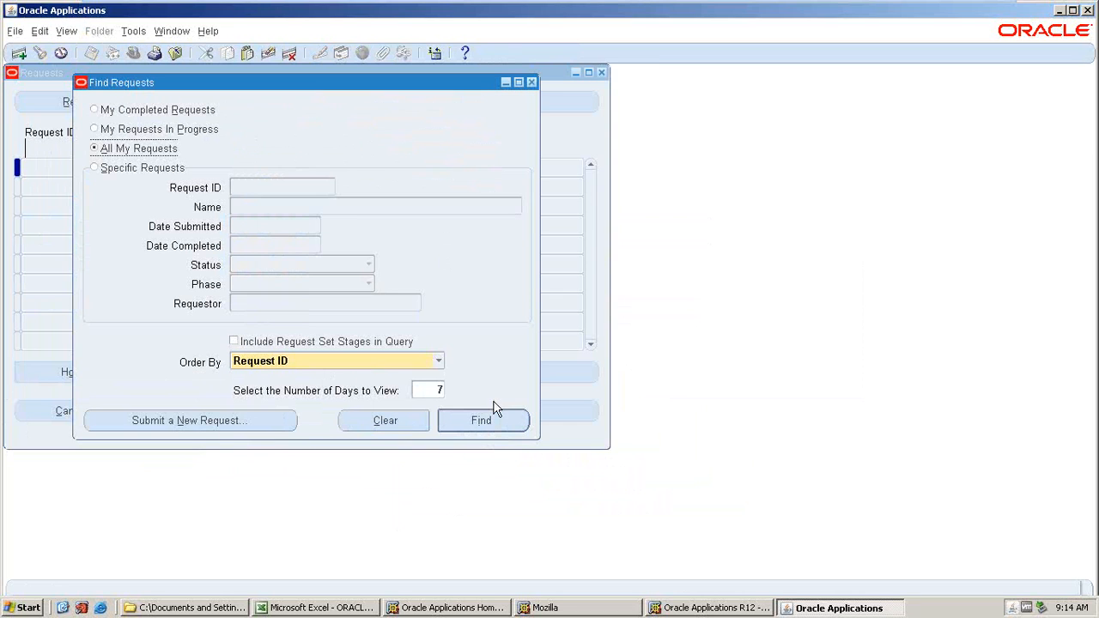
click(221, 421)
click(320, 344)
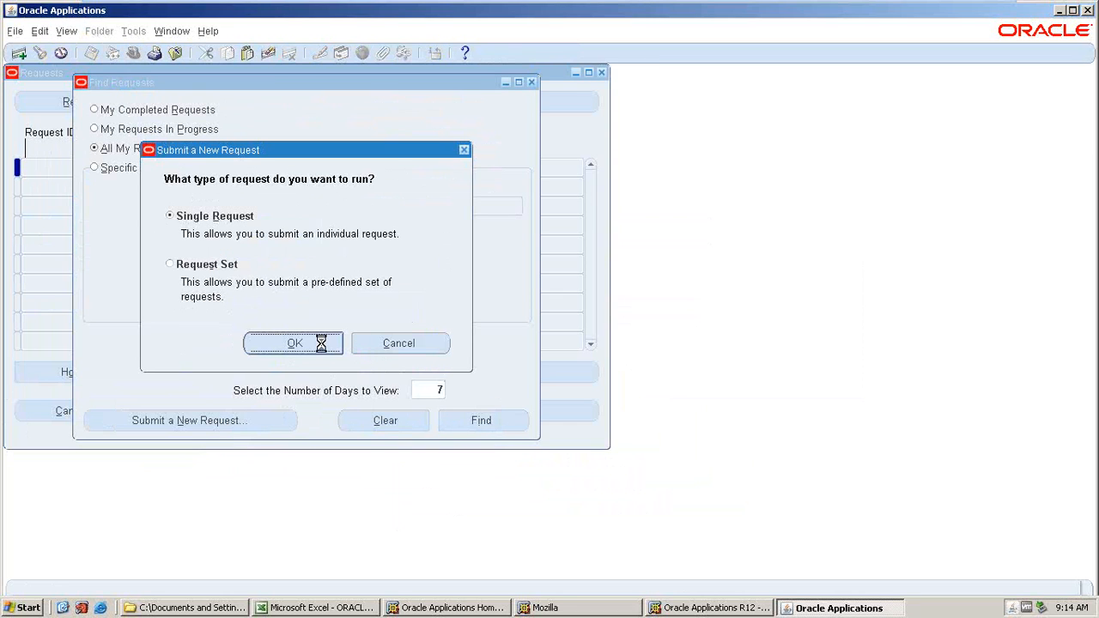
Submit the Replicate Seed Data request with operating unit AMAT_AKT_OU, declining to submit another.
text(%REPLI)
key(ctrl+p)
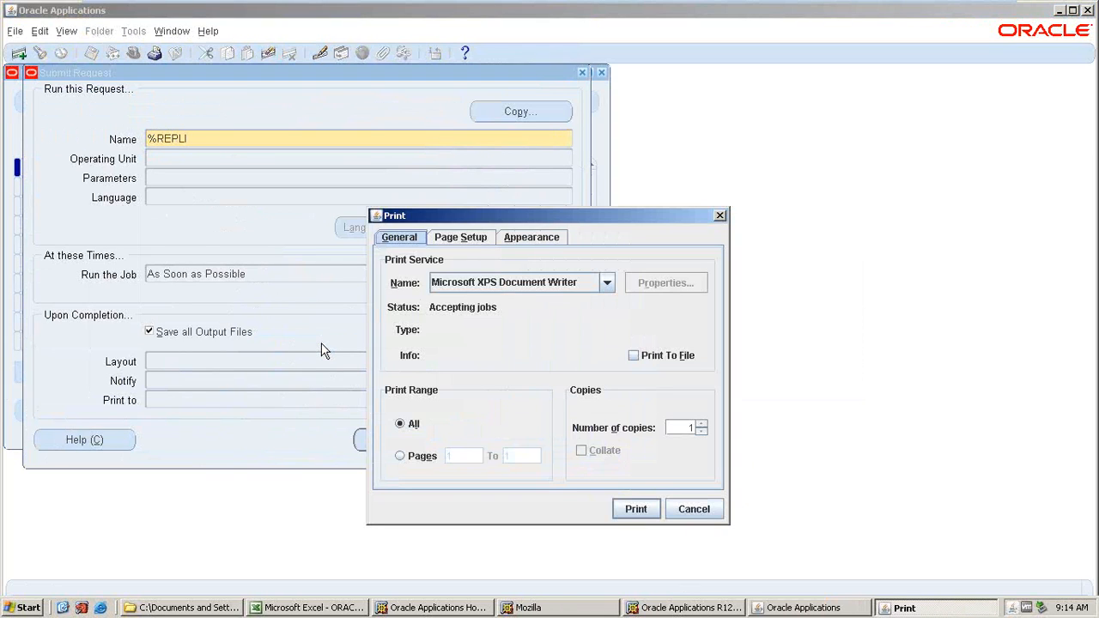
click(718, 215)
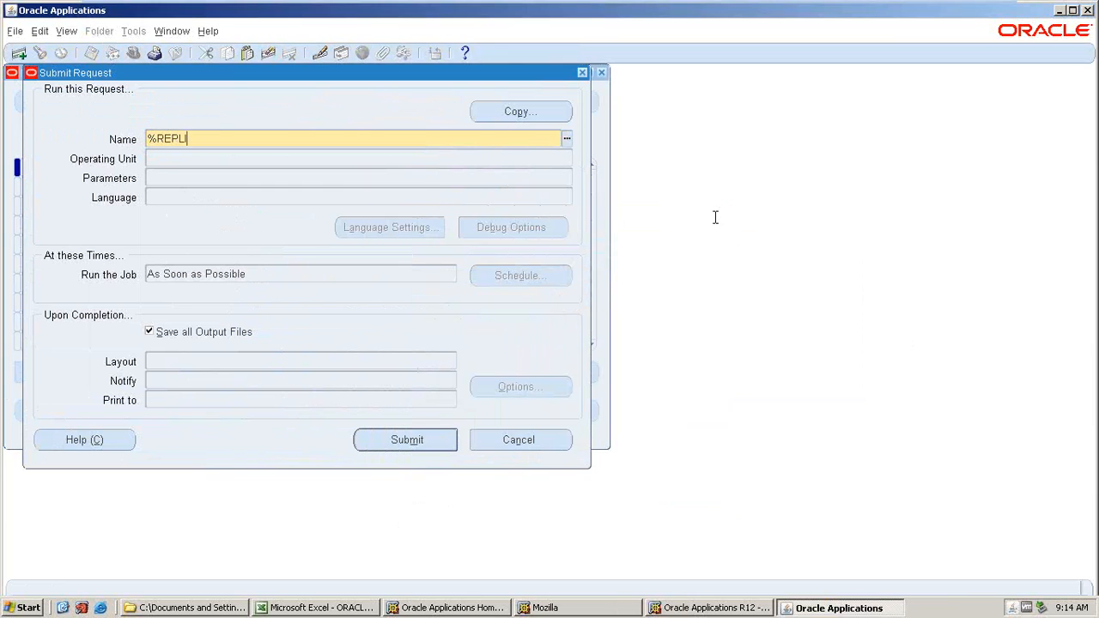
text(%)
text(AMAT_AKT_OU)
key(Tab)
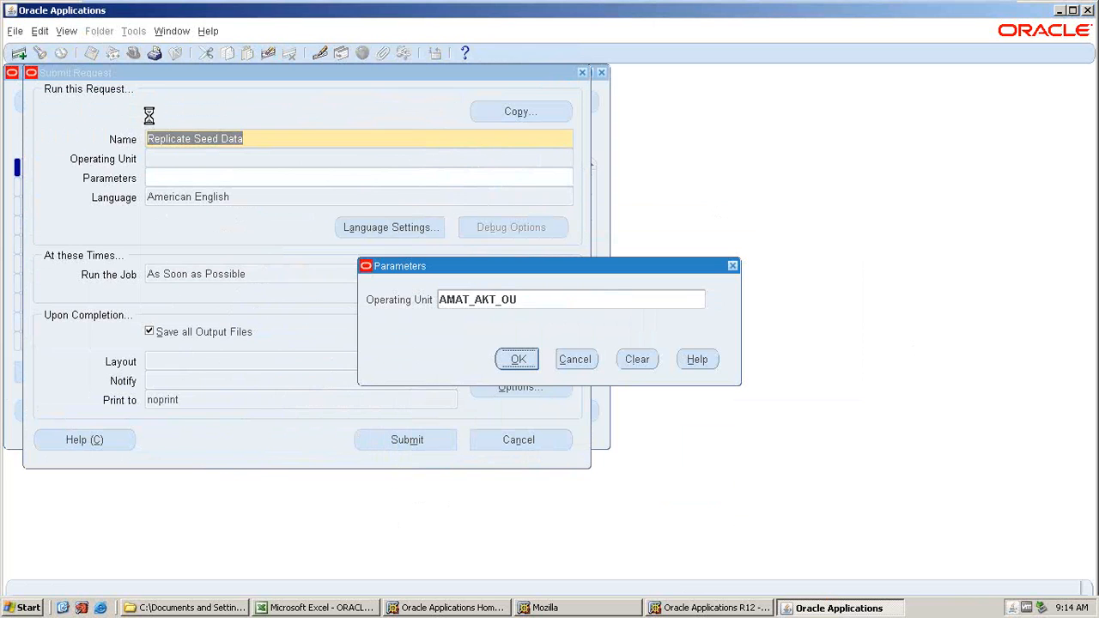
key(Return)
key(alt+m)
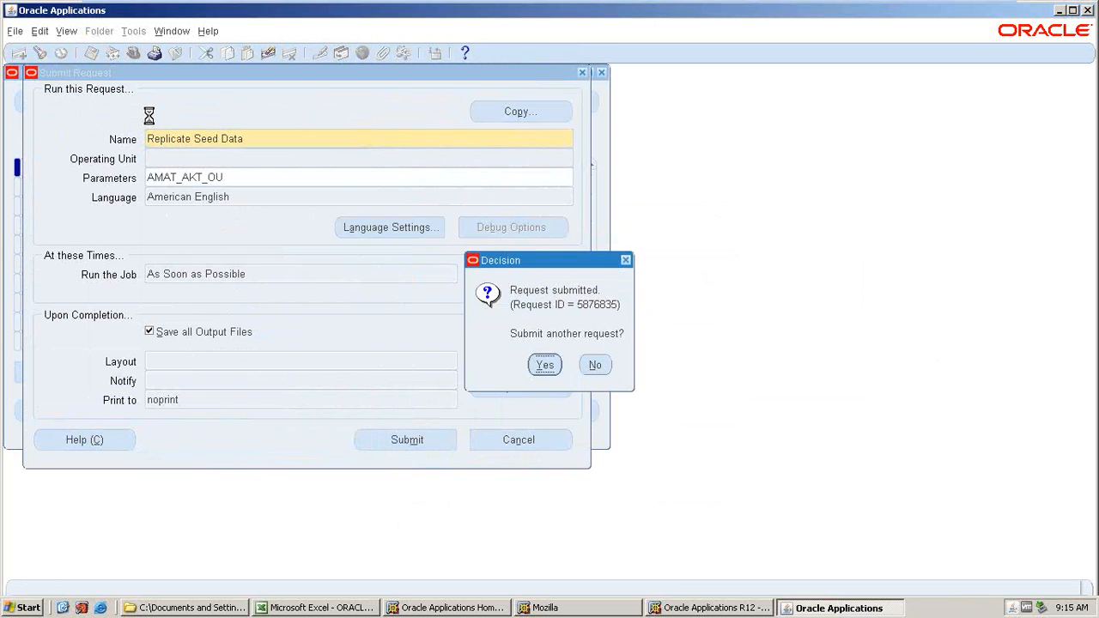
key(alt+n)
key(alt+i)
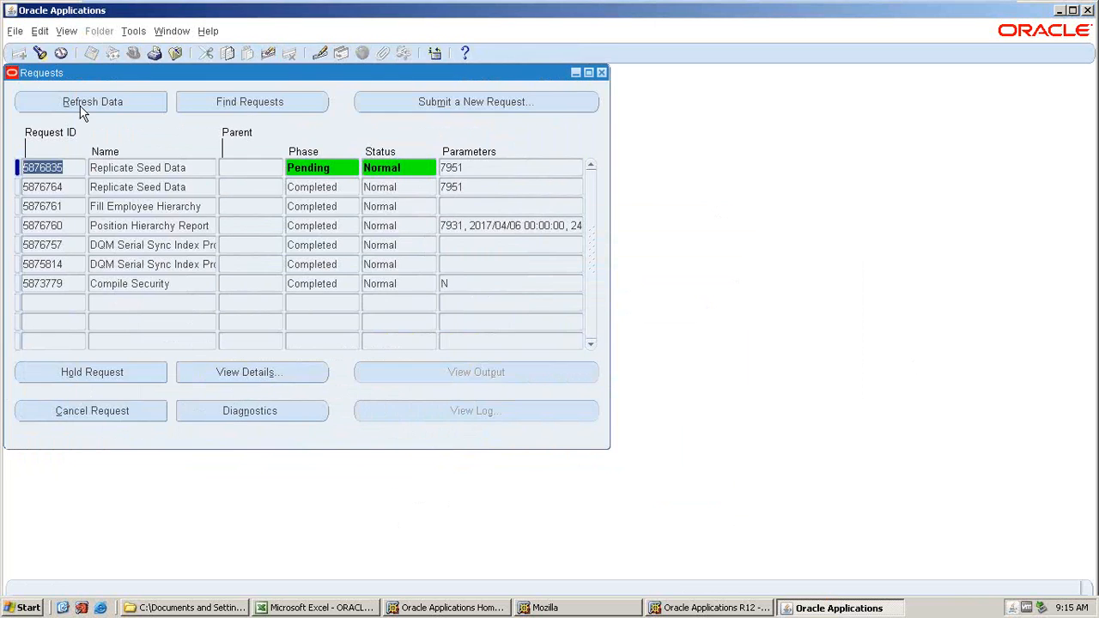
Refresh the requests list repeatedly to monitor the Replicate Seed Data request.
click(82, 106)
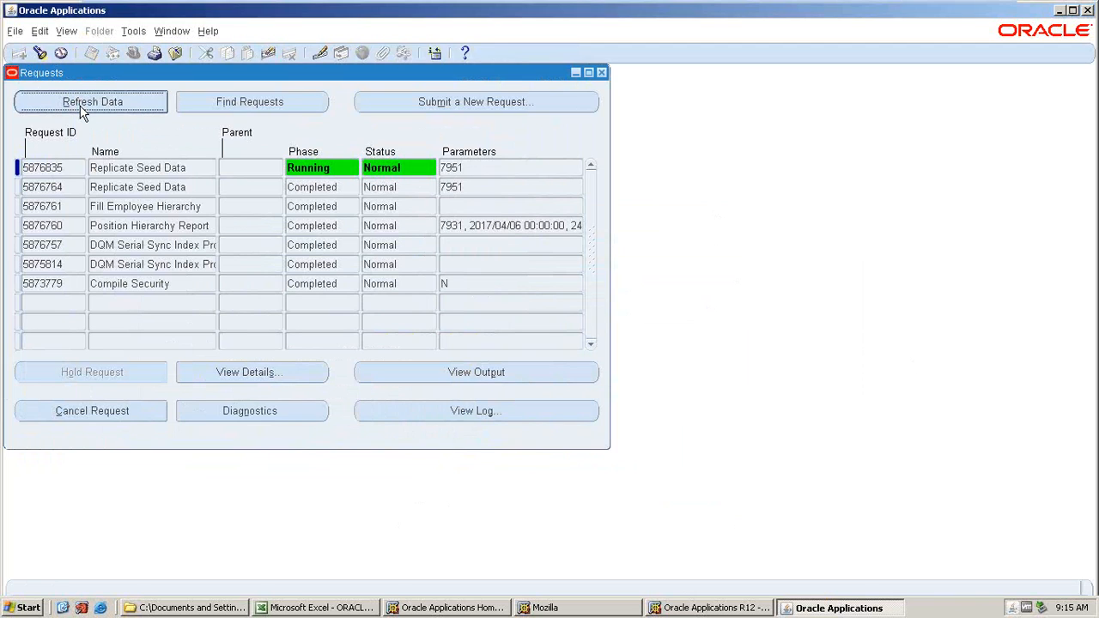
click(82, 110)
click(82, 110)
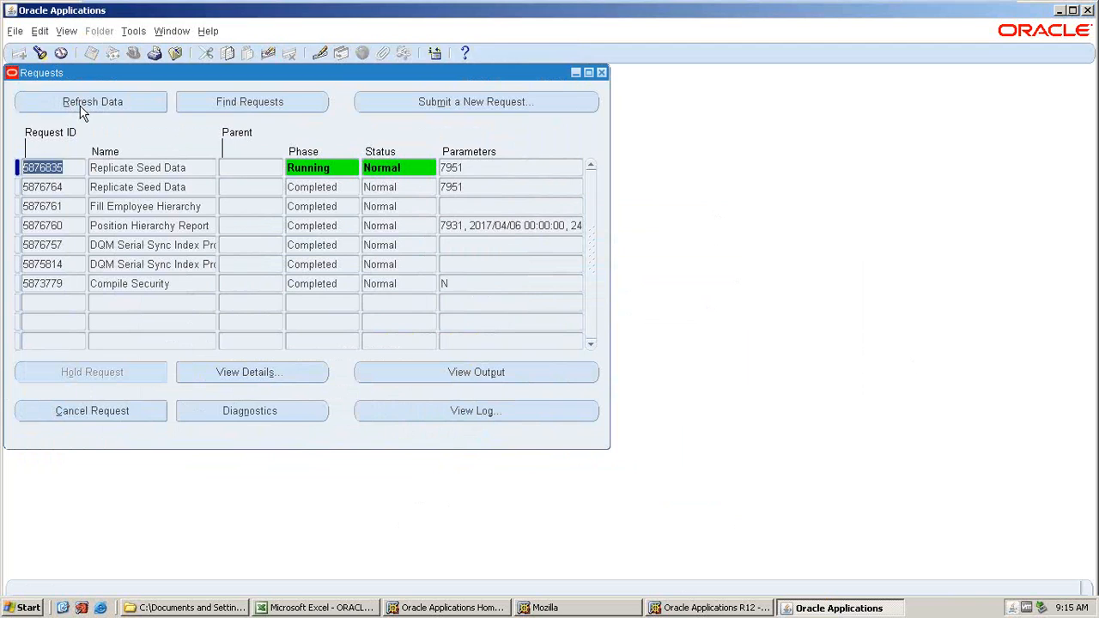
click(82, 110)
click(82, 110)
click(82, 109)
click(79, 105)
click(72, 111)
click(73, 107)
click(73, 108)
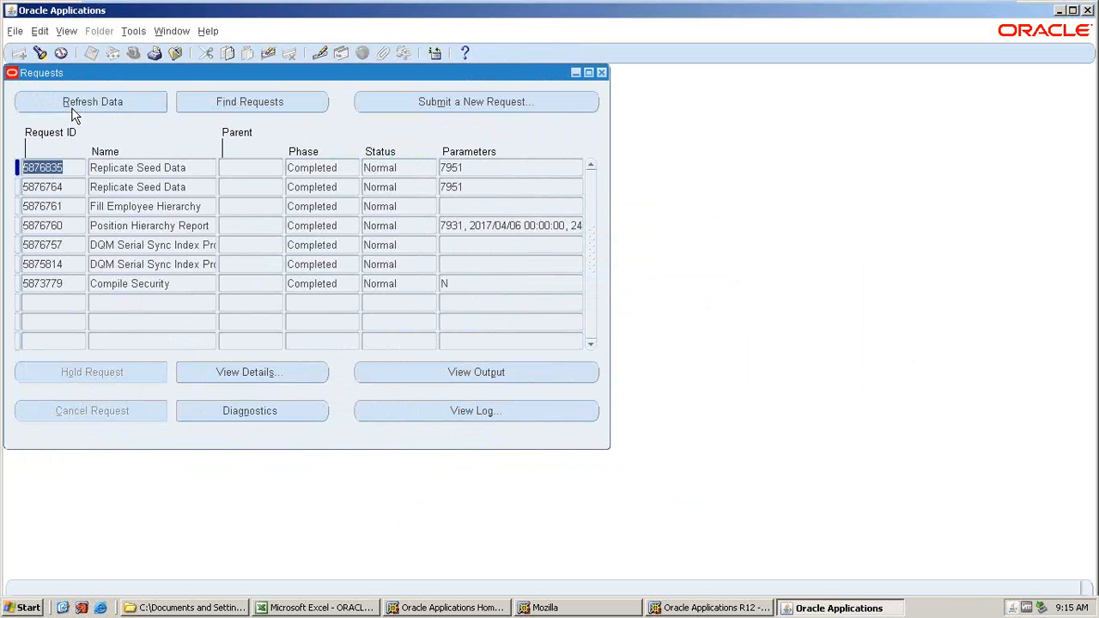
Close Requests and switch to the AMAT_PO responsibility.
click(602, 73)
click(133, 54)
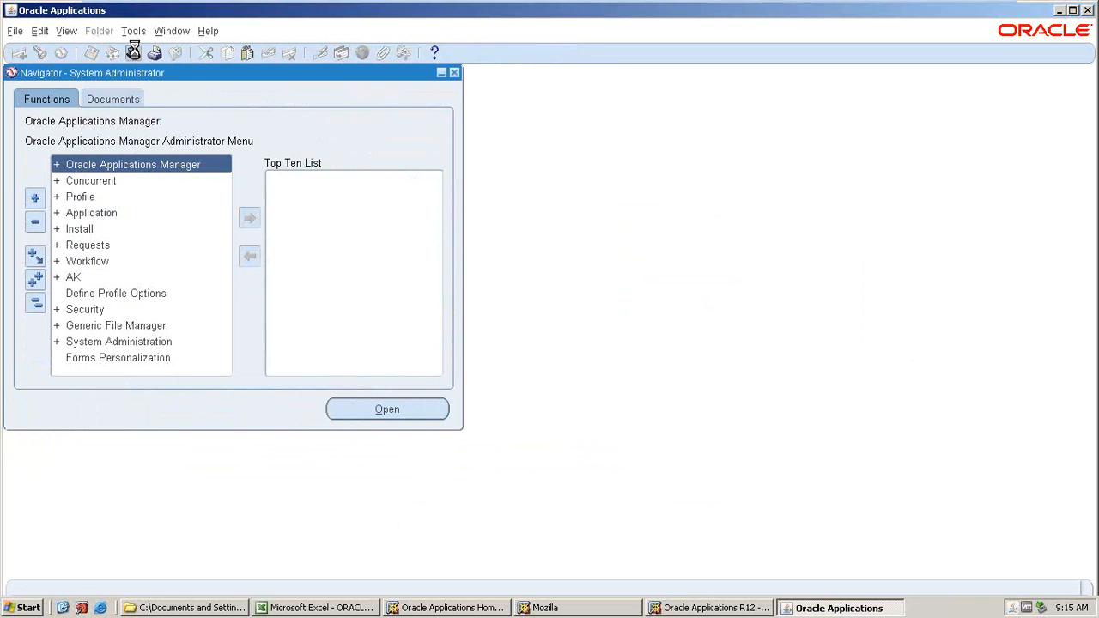
click(215, 339)
click(365, 413)
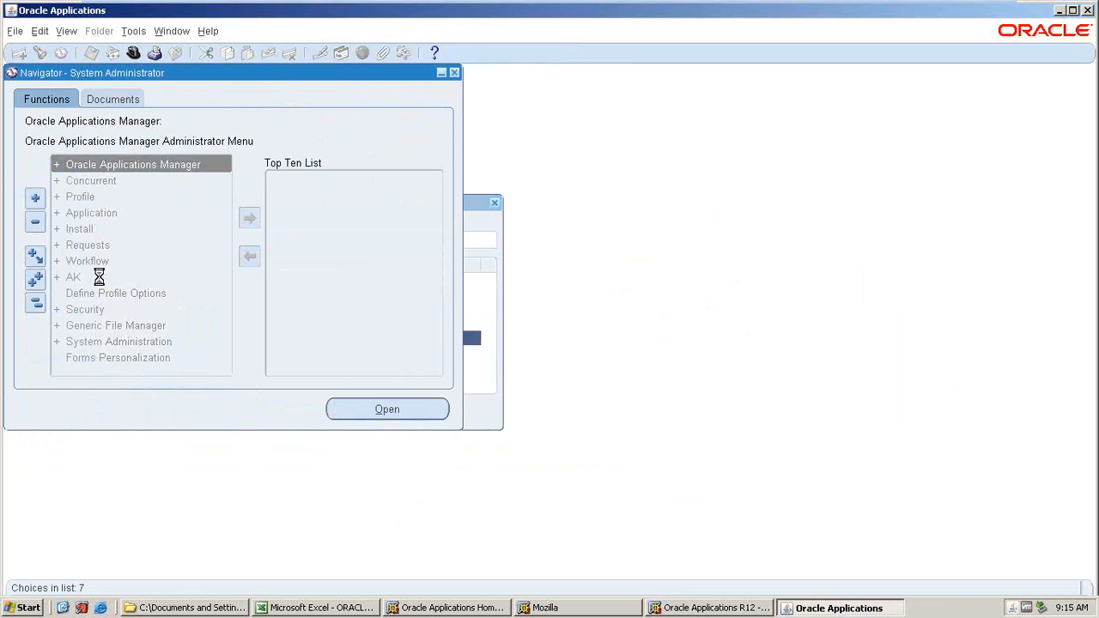
Open Financial Options under Setup > Organizations.
scroll(86, 343, down, 2)
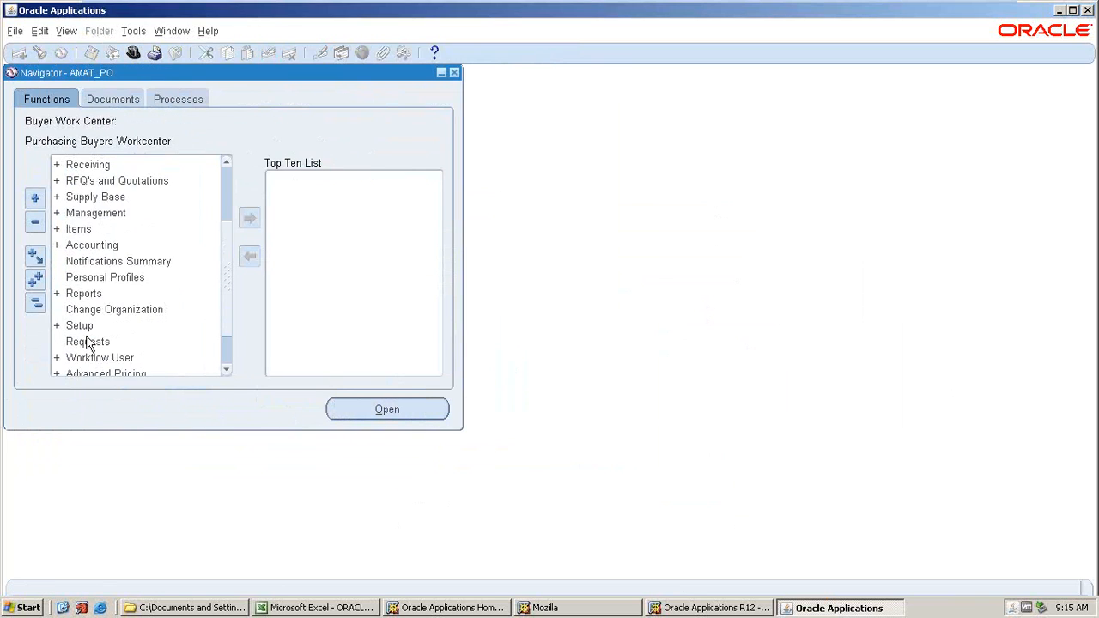
double_click(75, 340)
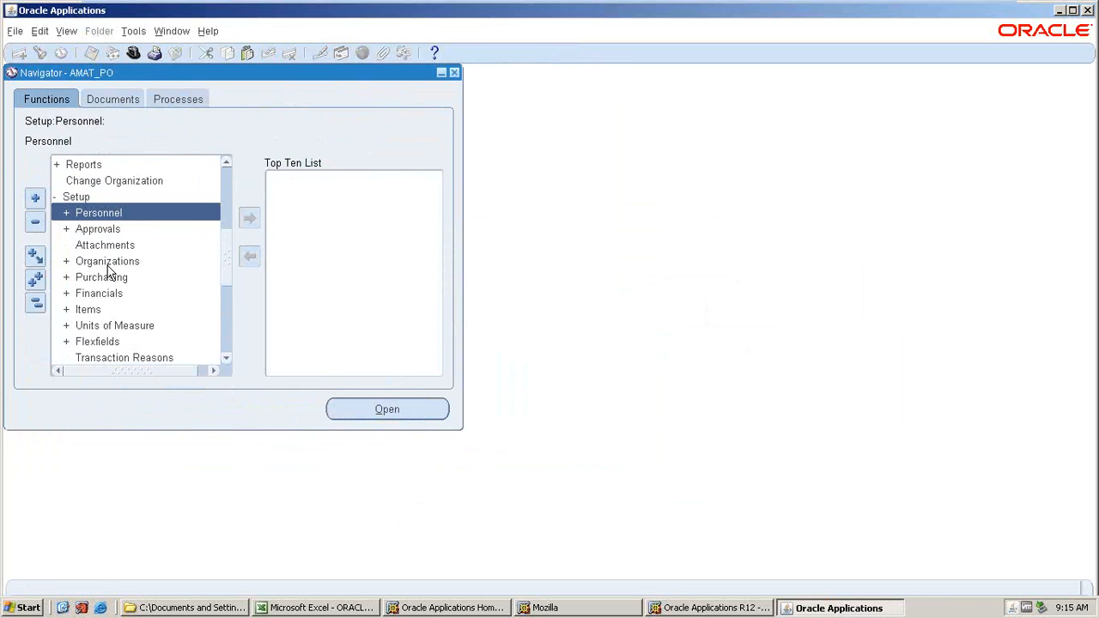
double_click(108, 262)
double_click(109, 296)
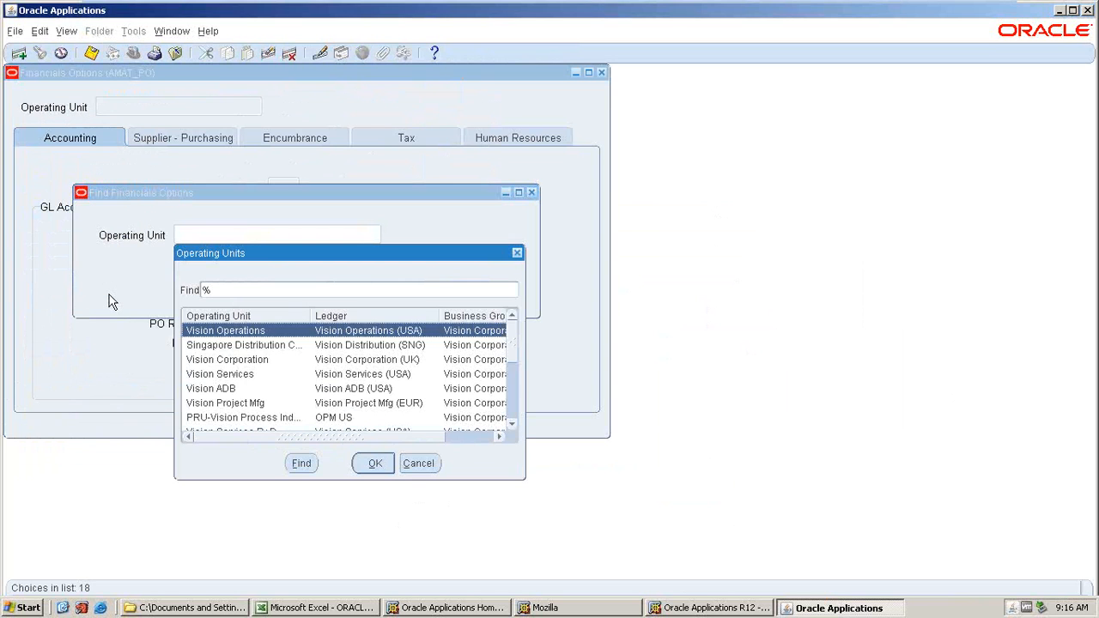
Browse the operating units available for Financial Options, then cancel the lookup and form.
scroll(109, 300, down, 4)
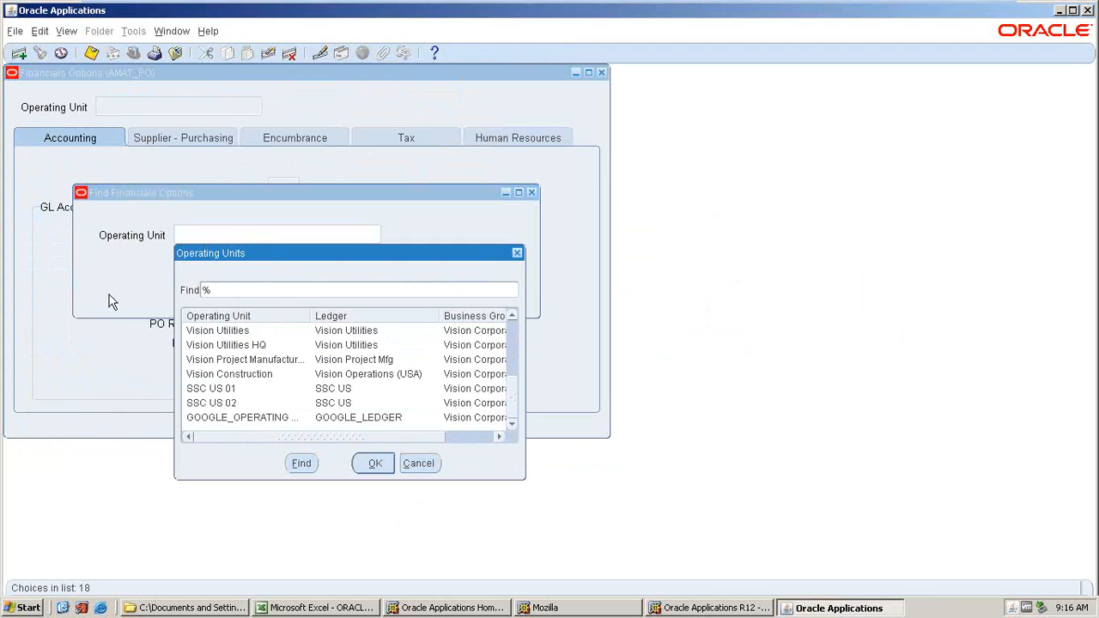
scroll(109, 300, up, 4)
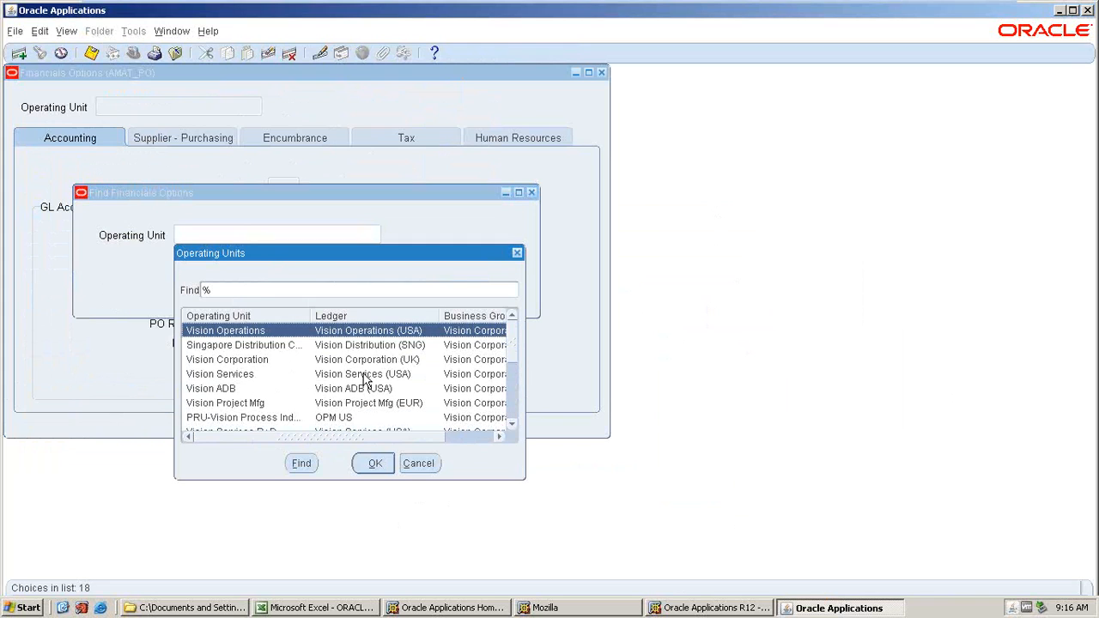
scroll(365, 382, down, 4)
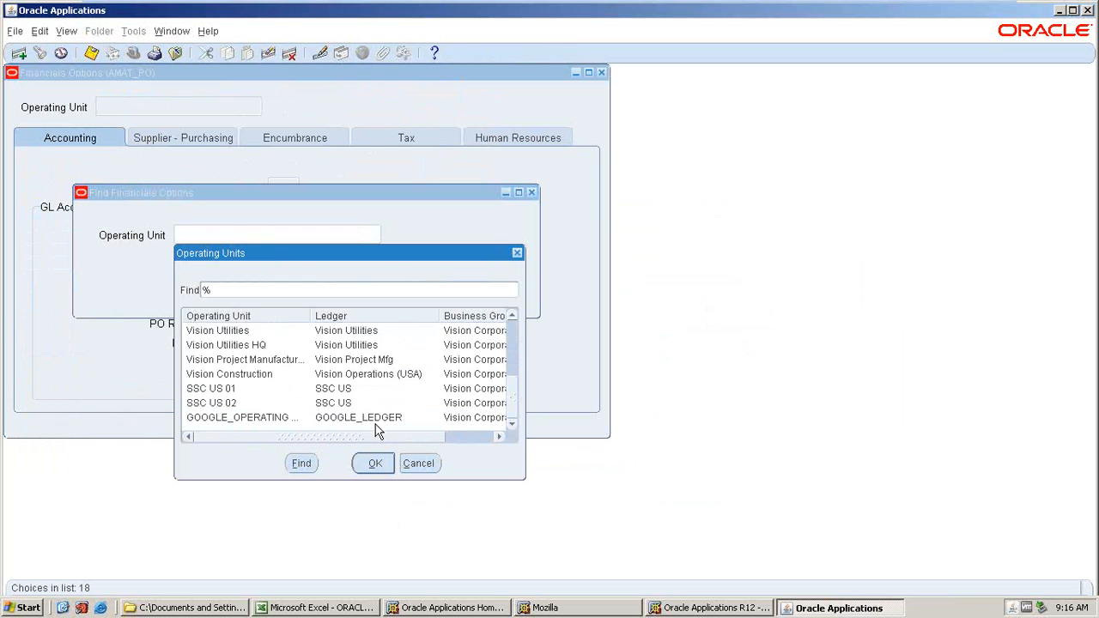
scroll(392, 402, up, 2)
scroll(392, 402, up, 2)
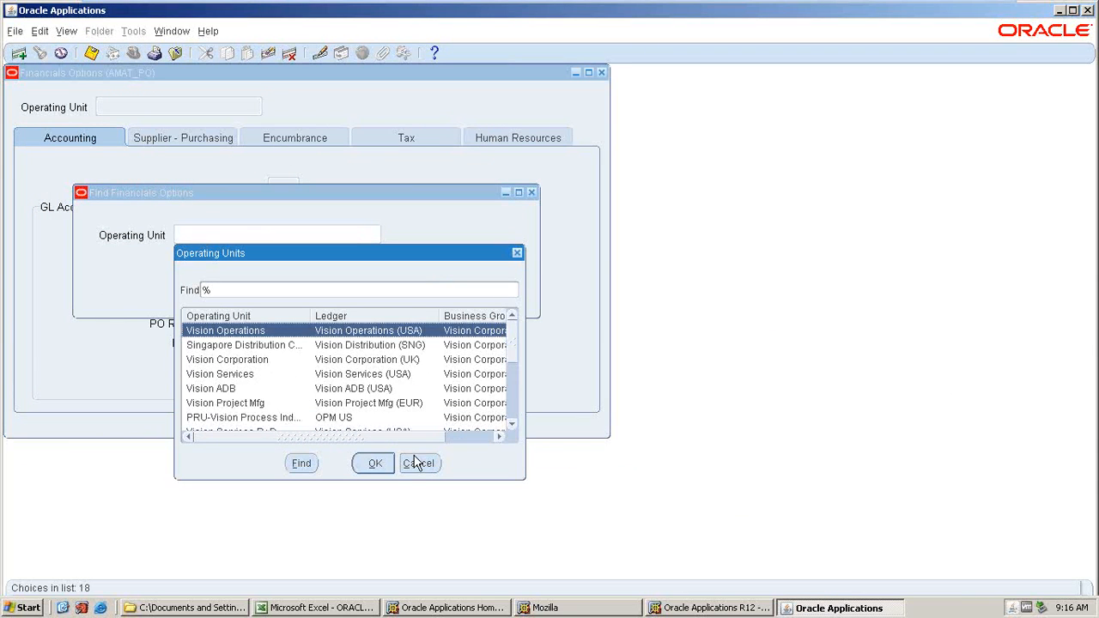
click(418, 463)
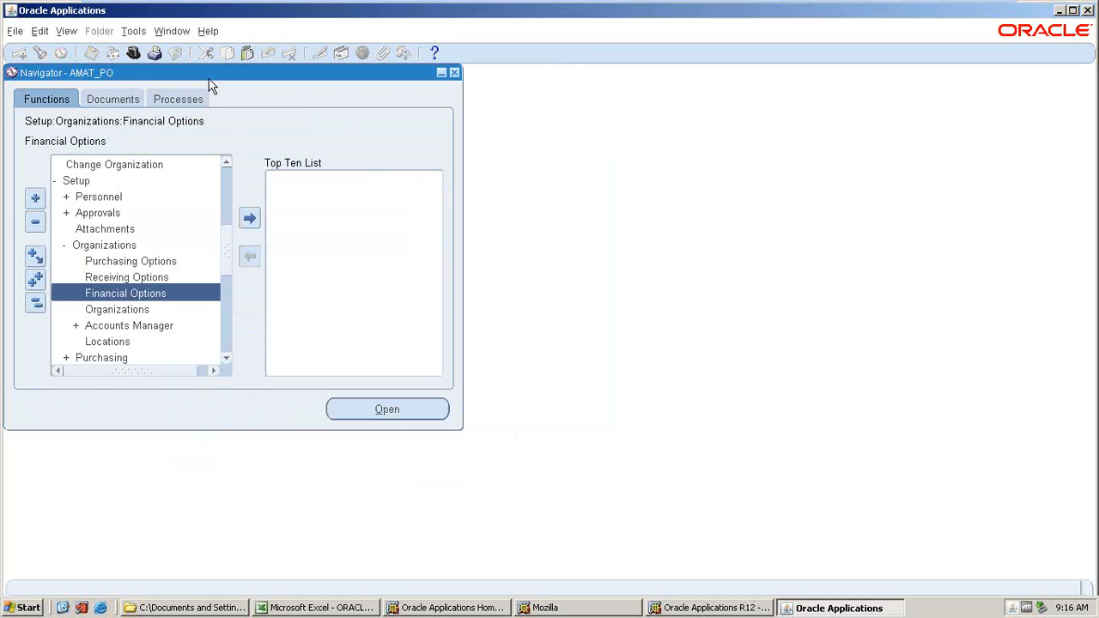
Switch to the System Administrator responsibility.
click(134, 54)
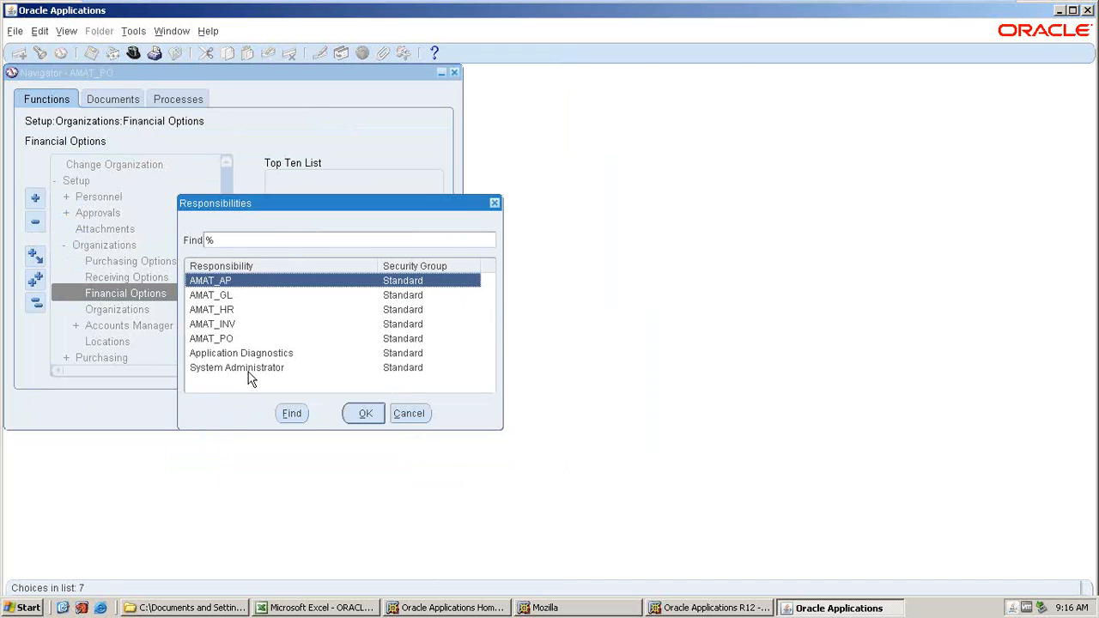
click(214, 368)
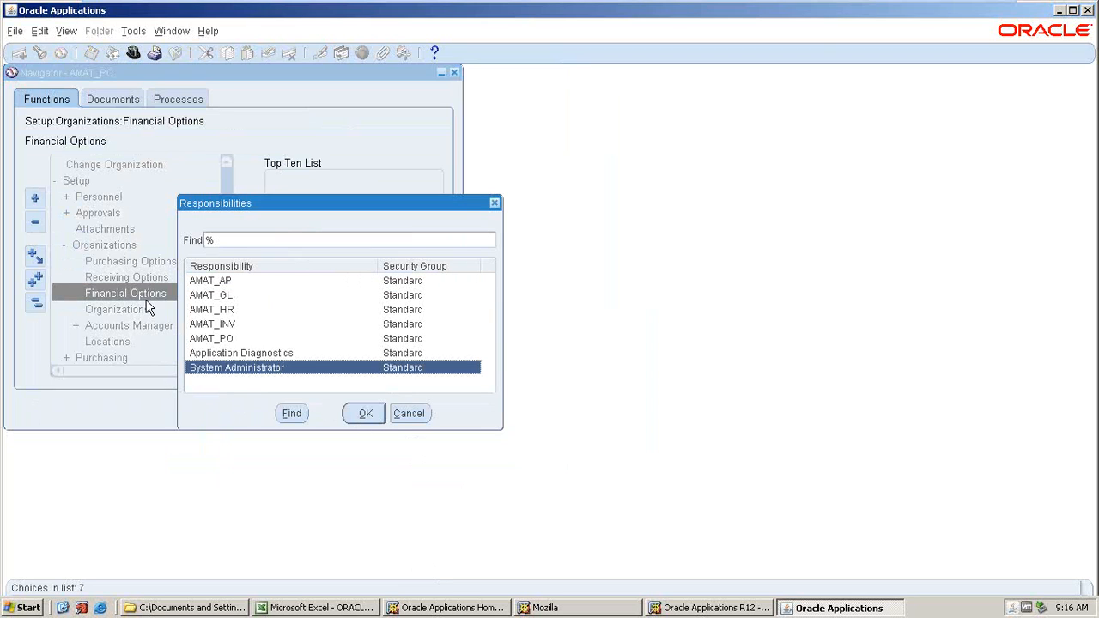
click(360, 414)
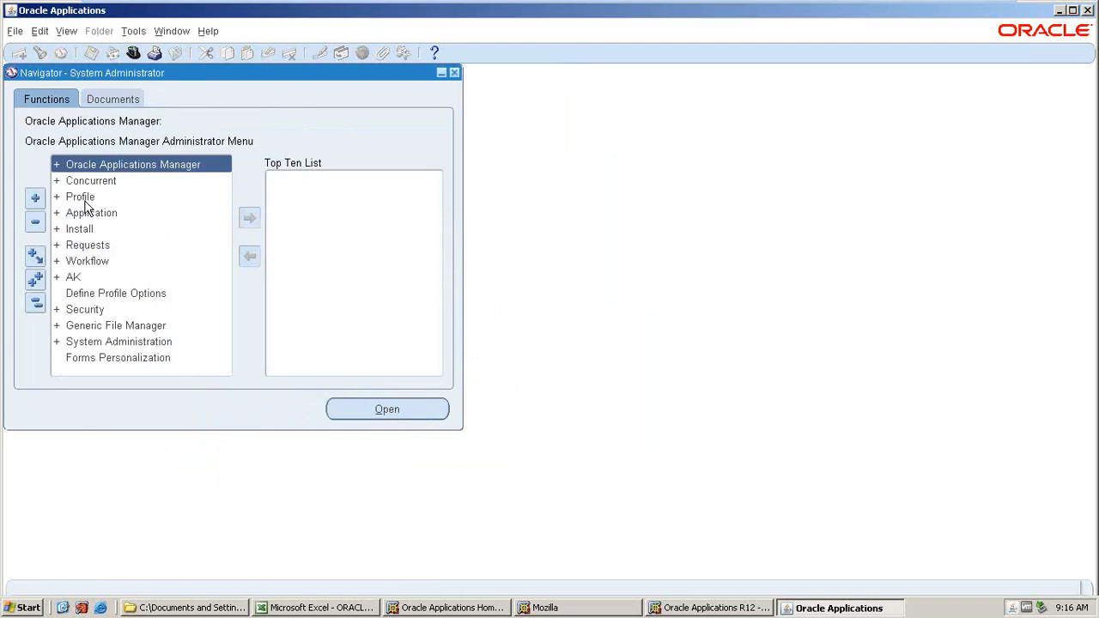
Open System profile values and filter by application Purchasing and responsibility AMAT_PO.
double_click(84, 204)
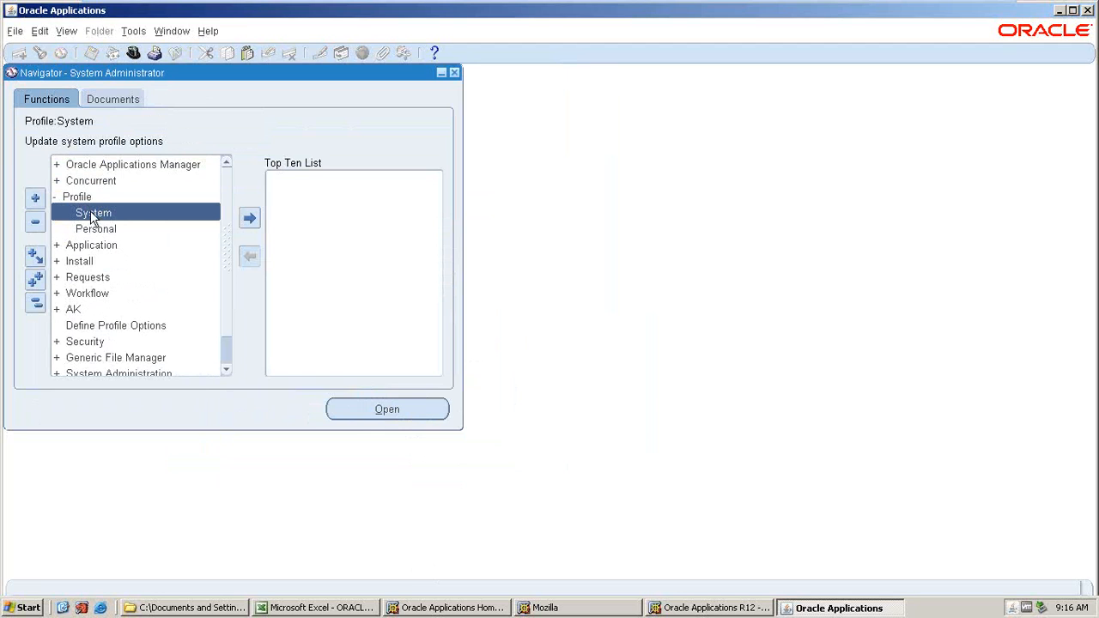
double_click(92, 215)
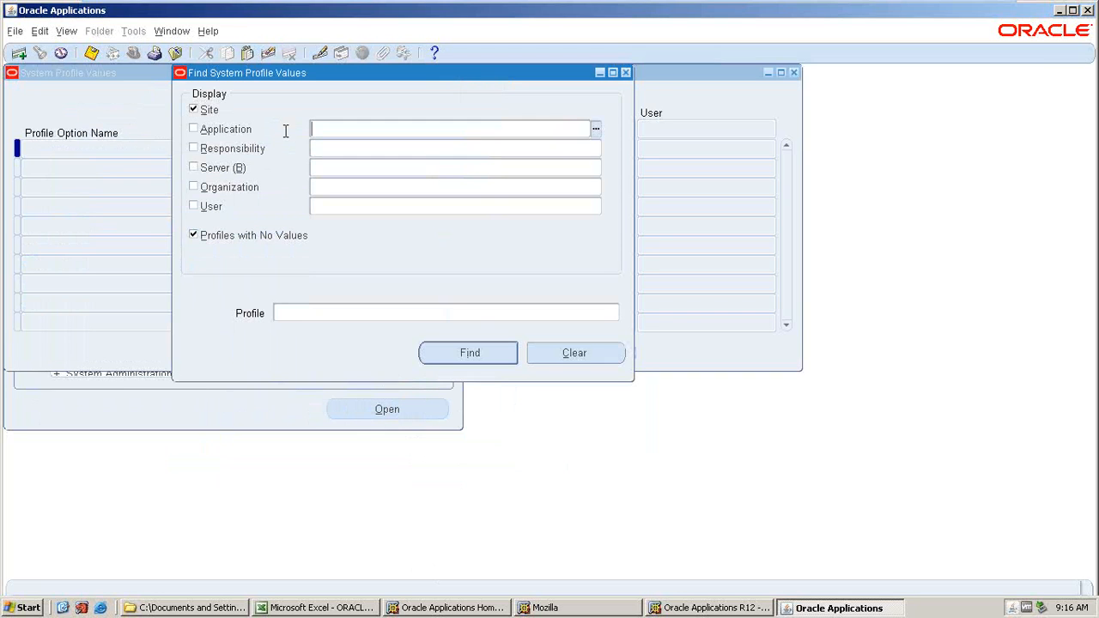
text(J)
key(BackSpace)
text(PURCHAS)
key(Tab)
click(490, 434)
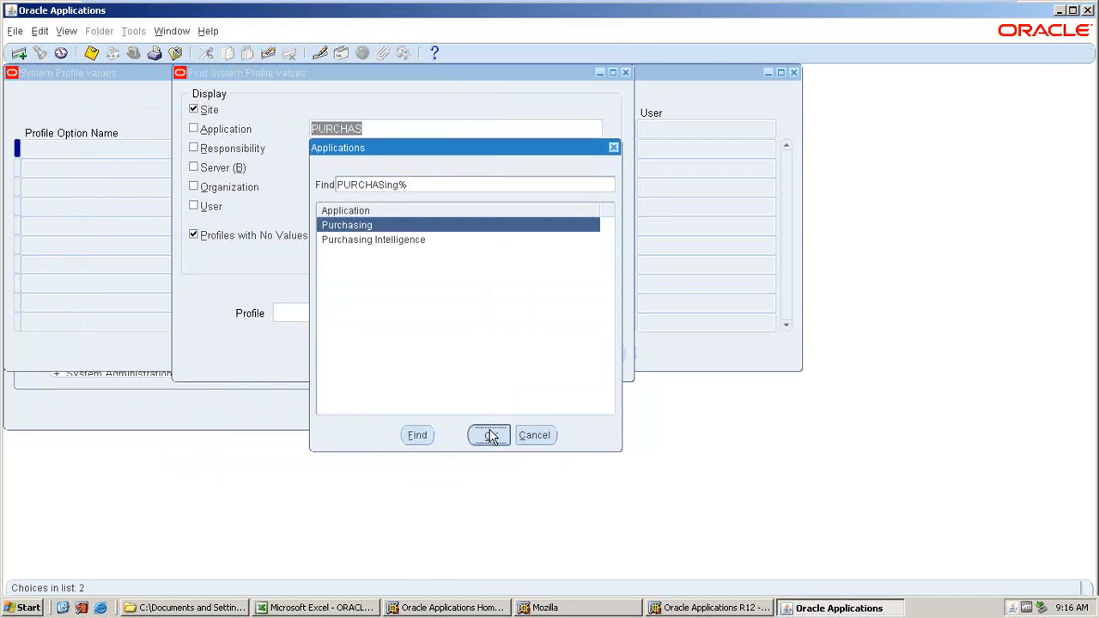
text(AMAT_)
key(Tab)
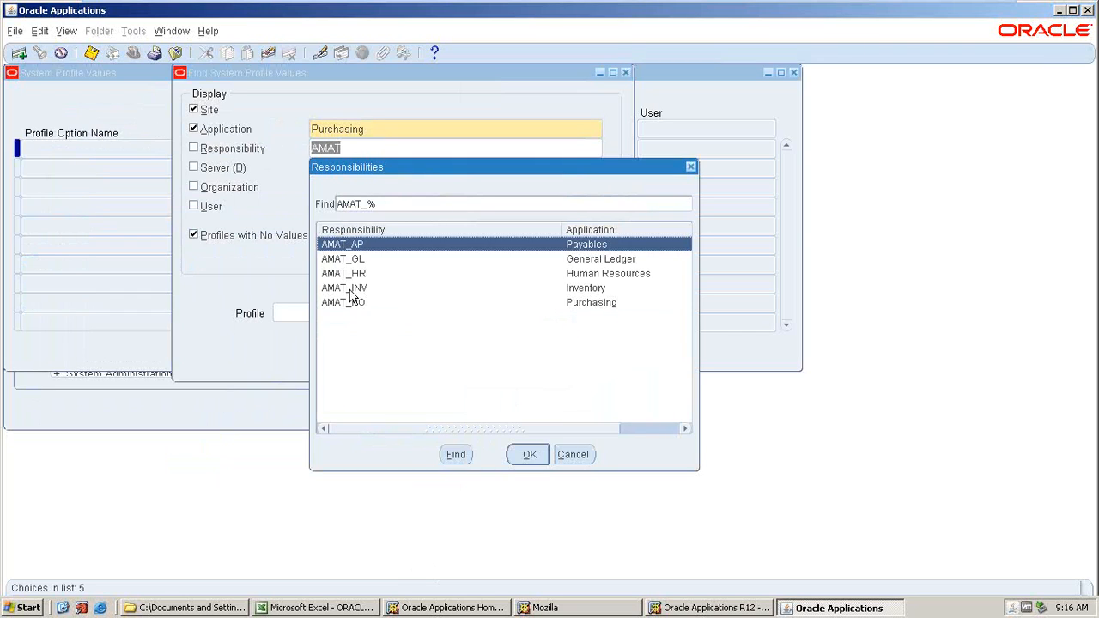
click(352, 306)
click(526, 453)
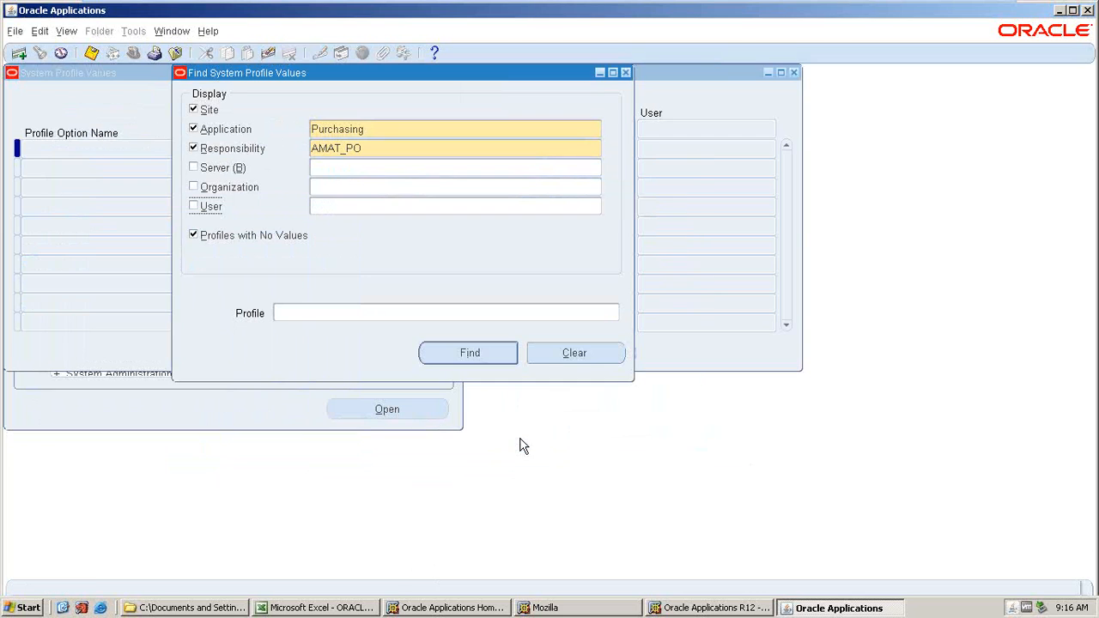
Search for profiles matching %MO%SEC% and inspect the MO: Security Profile values.
click(331, 316)
text(%)
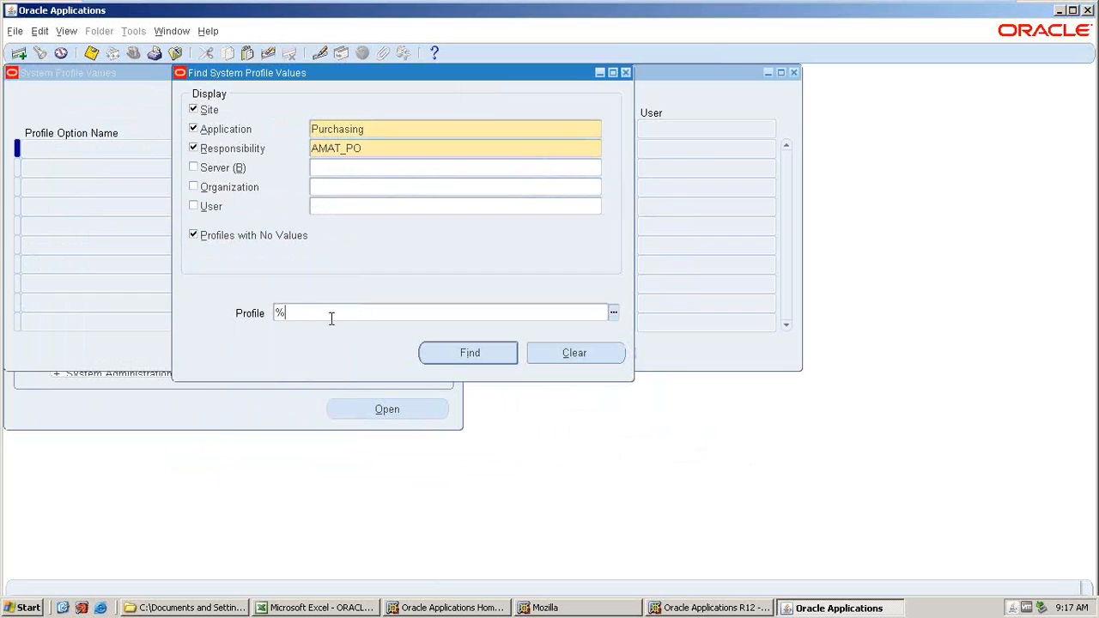
text(MO%SEC%)
key(Return)
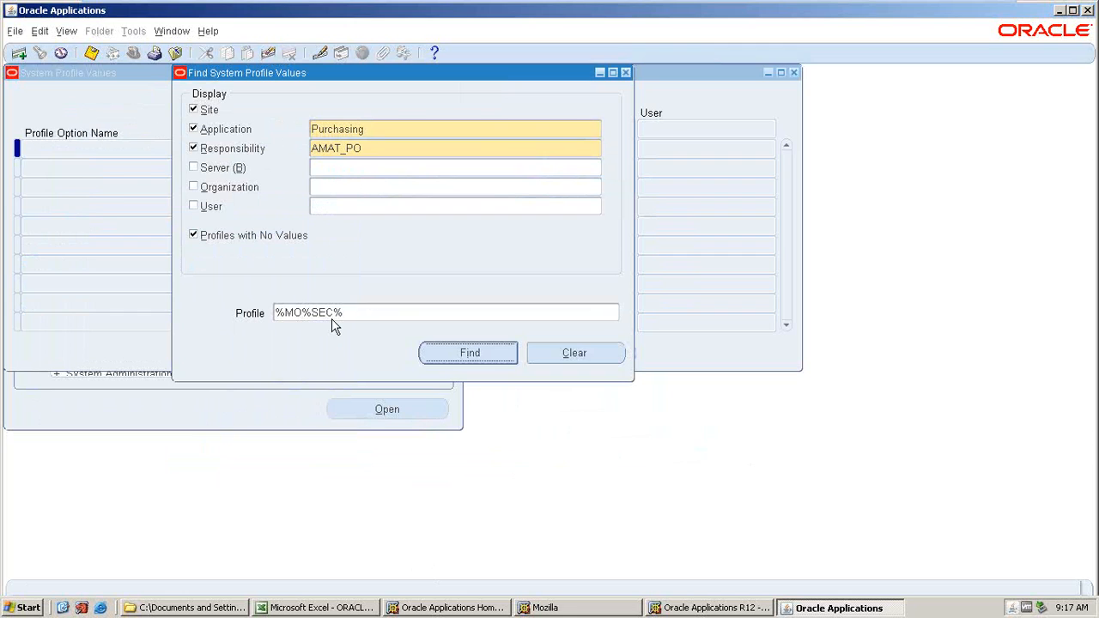
key(Down)
key(Down)
key(Tab)
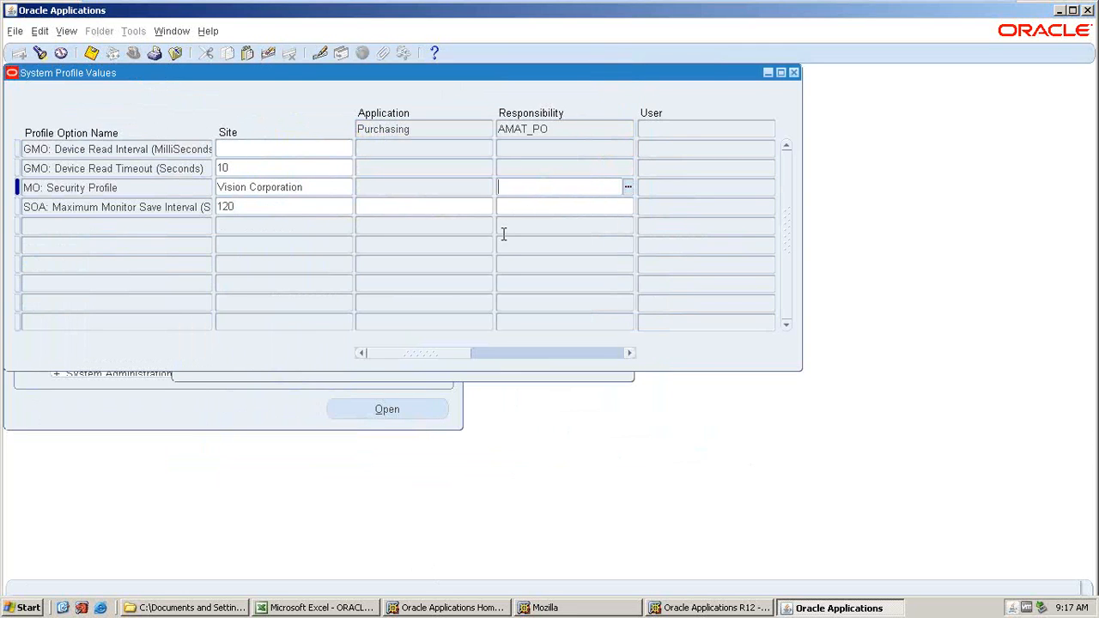
click(311, 190)
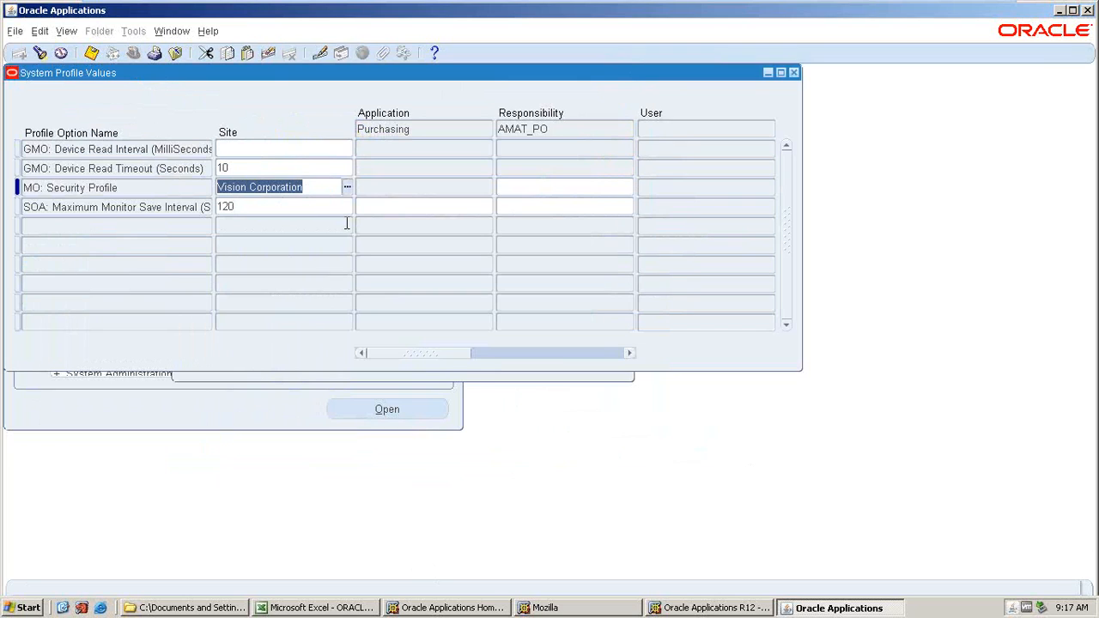
key(ctrl+s)
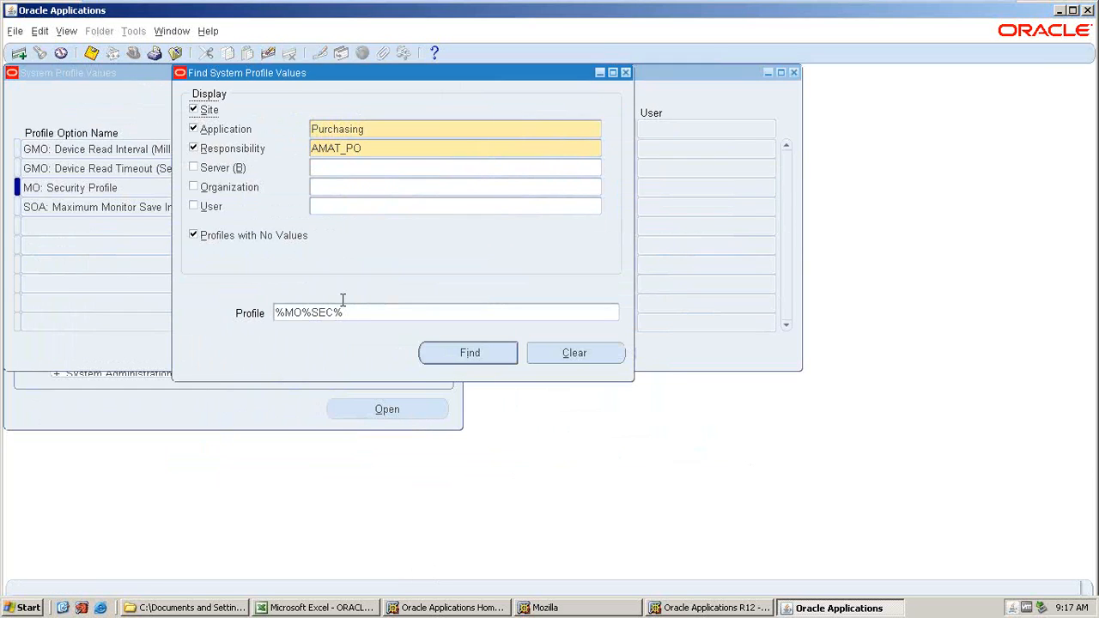
Search profiles matching %MO%OP% and clear the AMAT_PO responsibility value of MO: Default Operating Unit, saving it.
click(342, 307)
text(%)
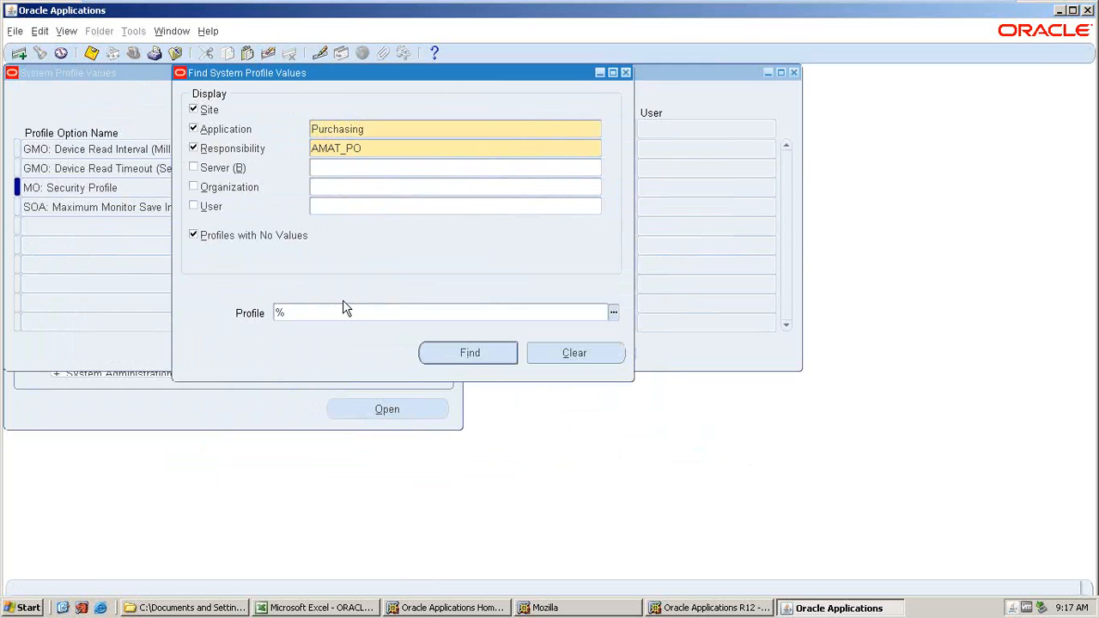
text(MO%OP%)
key(Return)
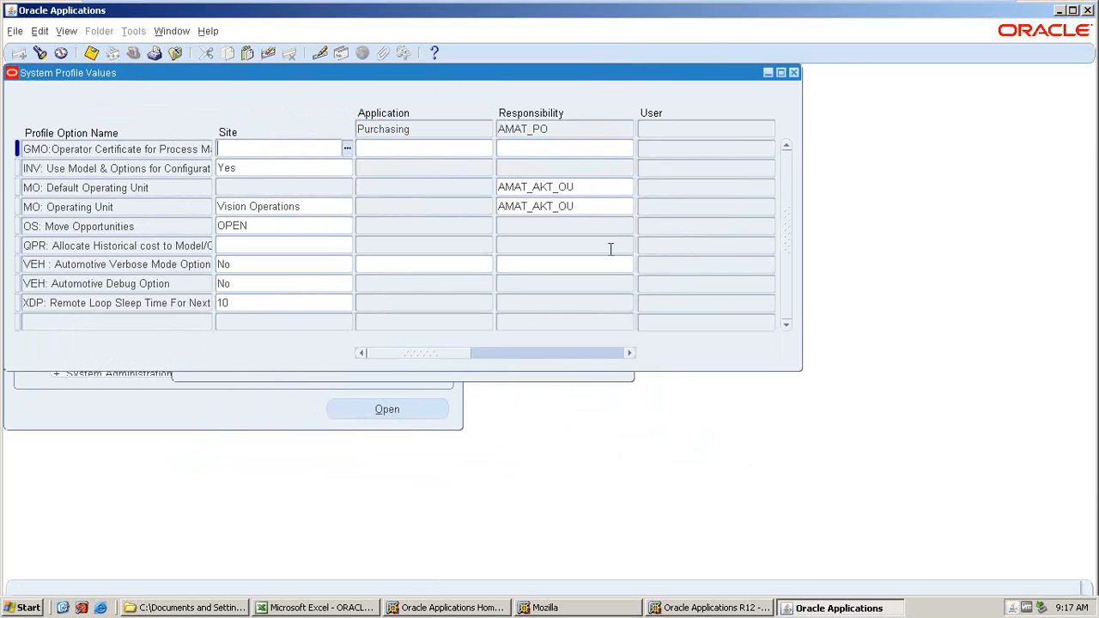
click(604, 187)
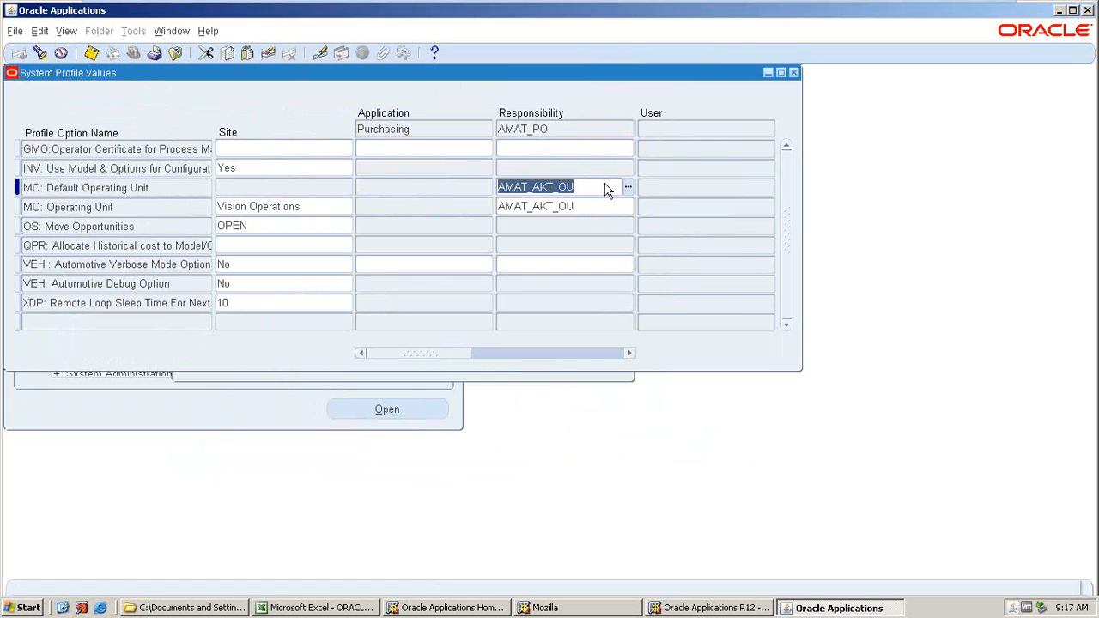
key(ctrl+s)
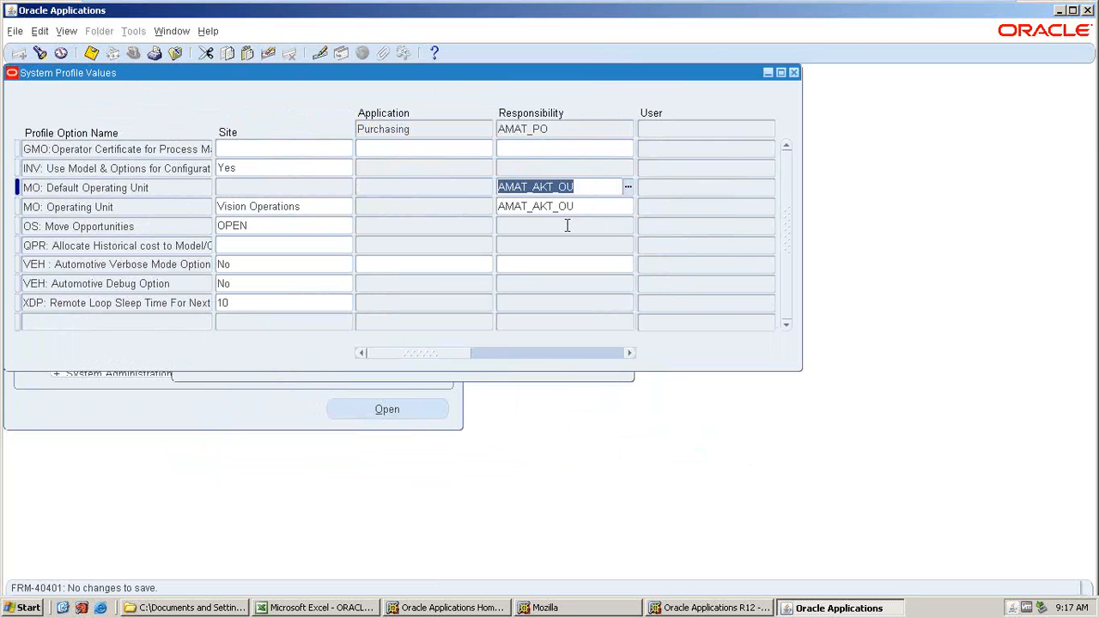
key(Delete)
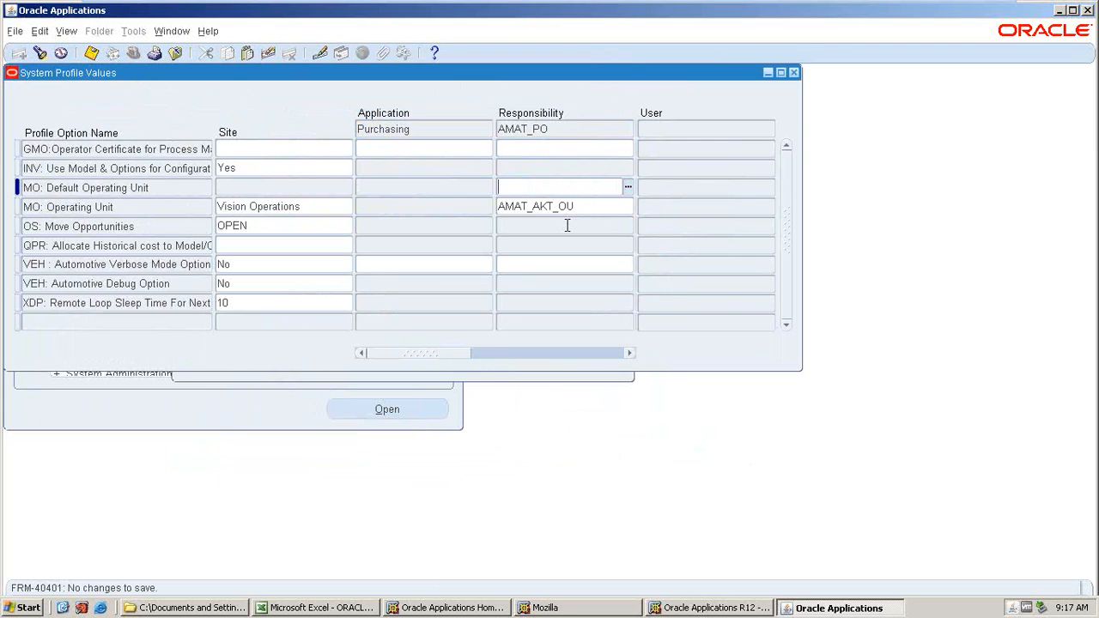
key(ctrl+s)
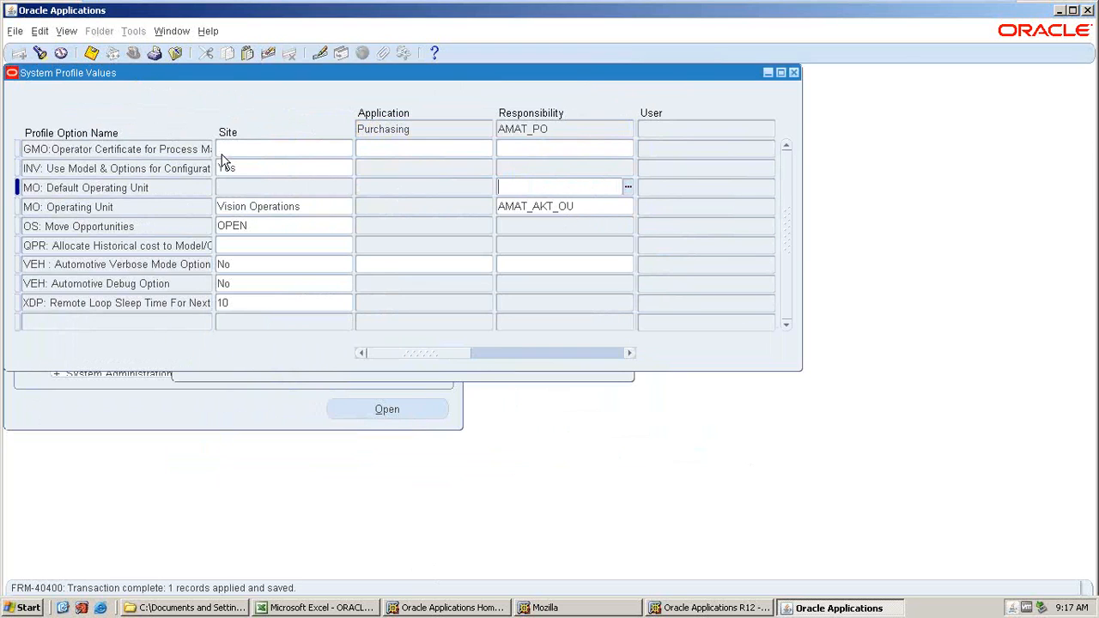
Close the profile values and switch to the AMAT_PO responsibility.
key(F4)
click(133, 53)
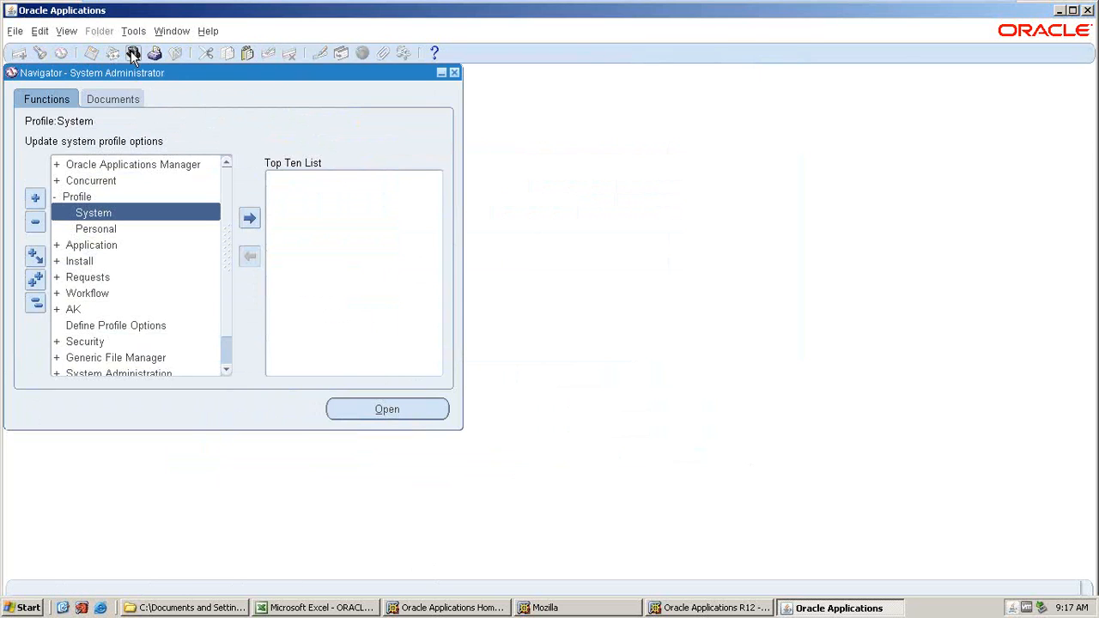
click(214, 338)
click(369, 413)
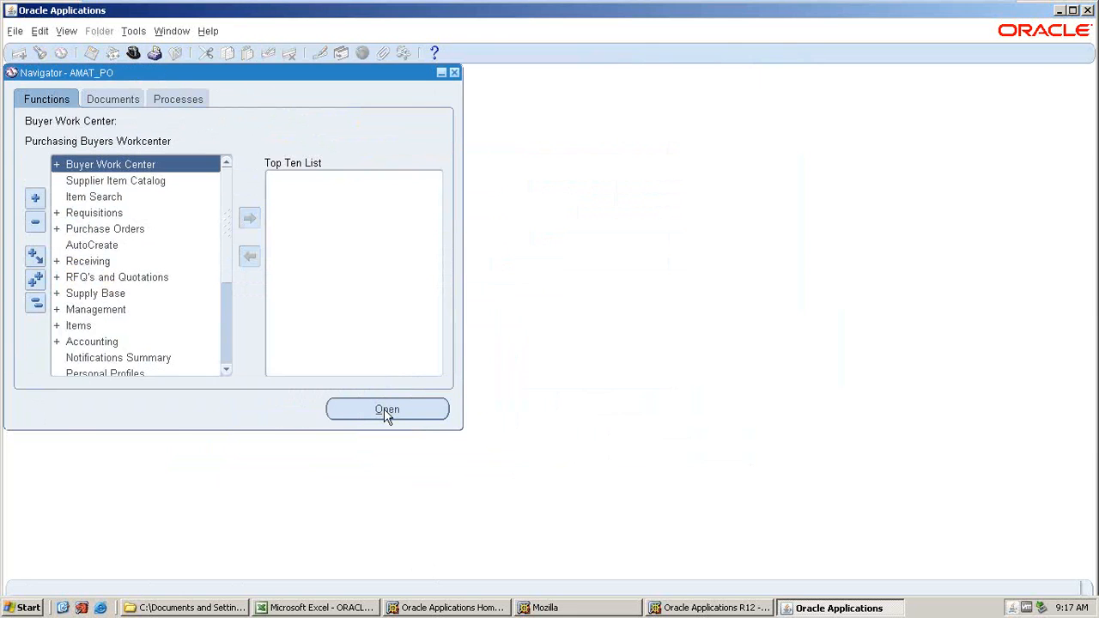
Reopen Financial Options under Setup > Organizations, check the operating unit list, then close the form.
scroll(100, 313, down, 3)
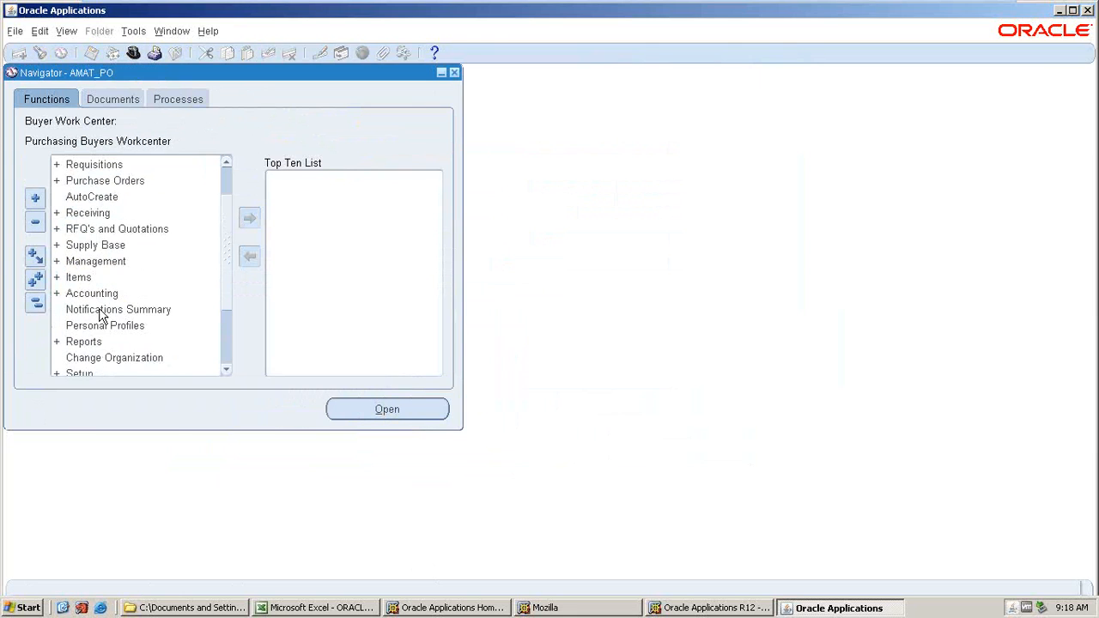
scroll(100, 300, up, 2)
scroll(104, 289, up, 1)
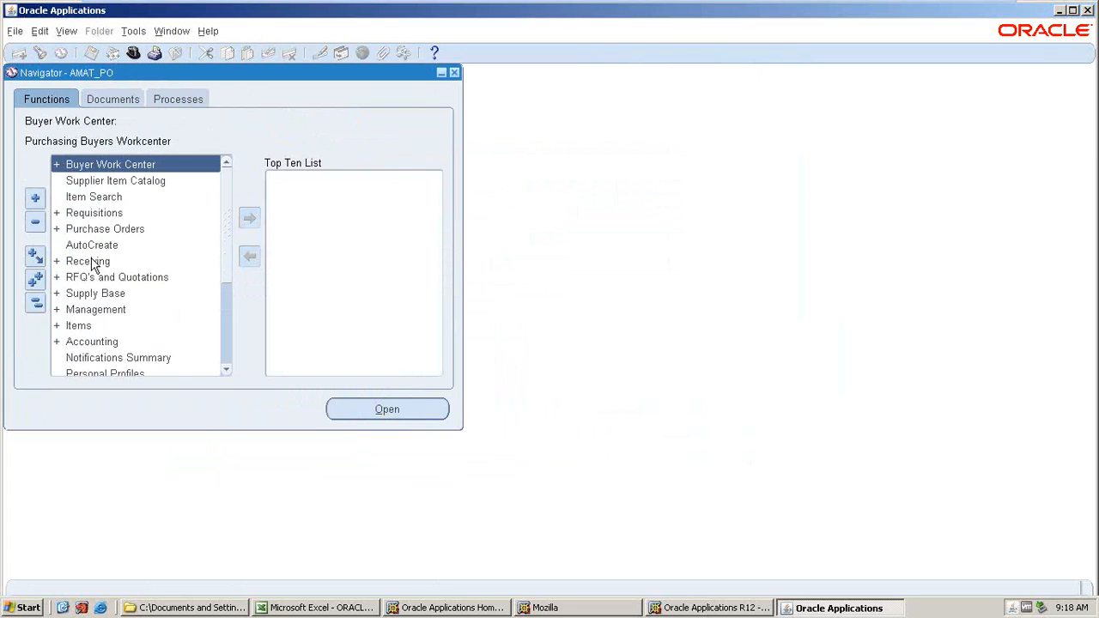
scroll(95, 266, down, 3)
click(98, 292)
scroll(99, 296, down, 3)
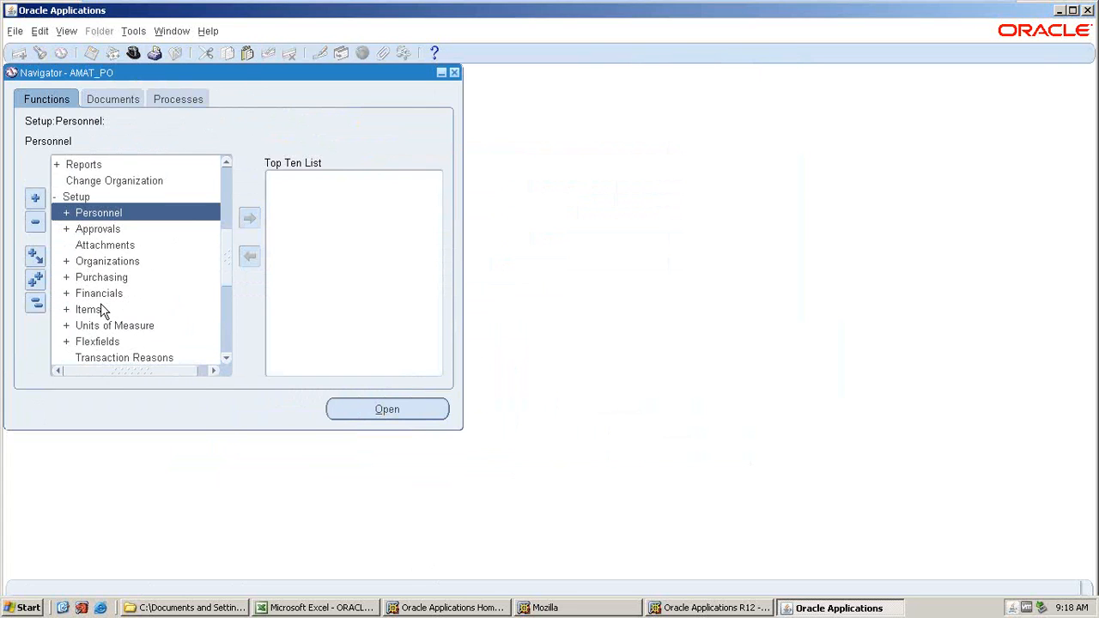
scroll(109, 346, down, 2)
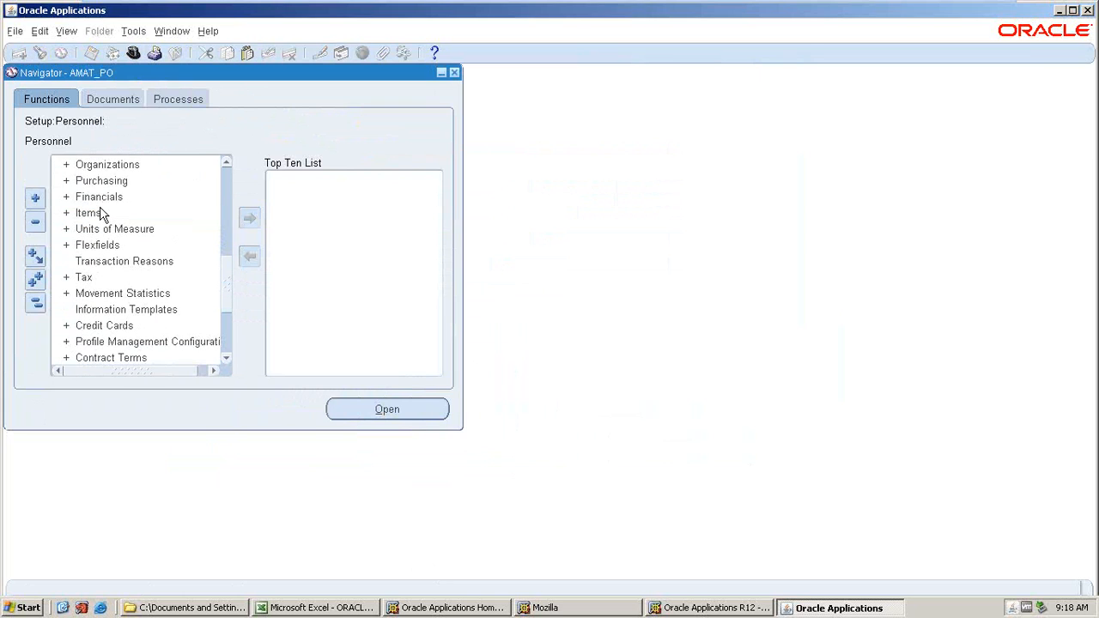
double_click(98, 164)
scroll(117, 346, down, 1)
double_click(117, 343)
click(371, 235)
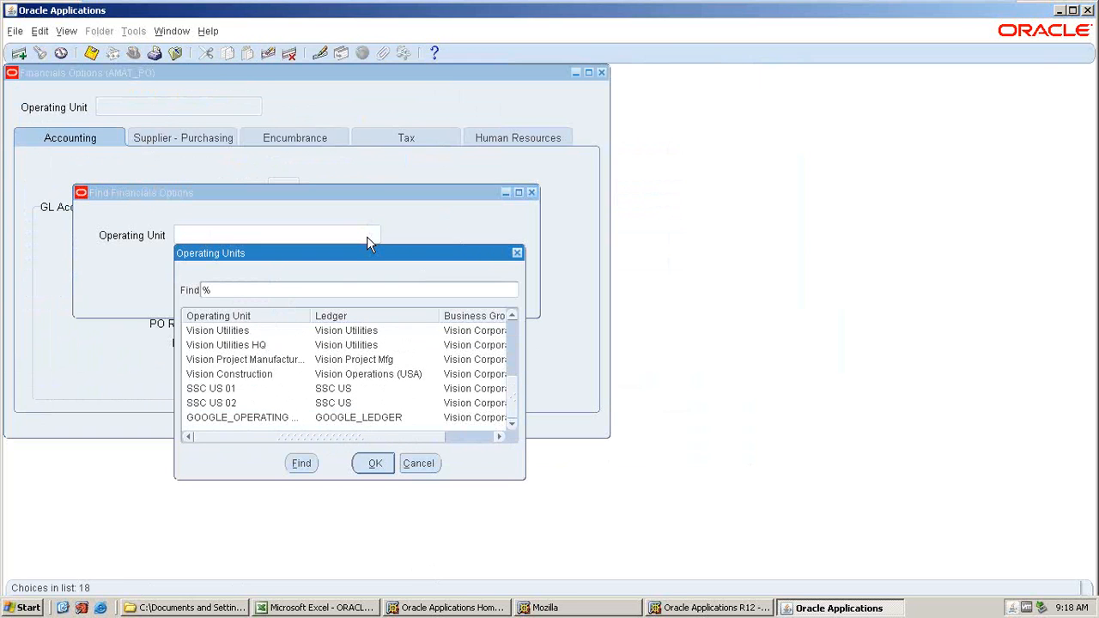
click(407, 468)
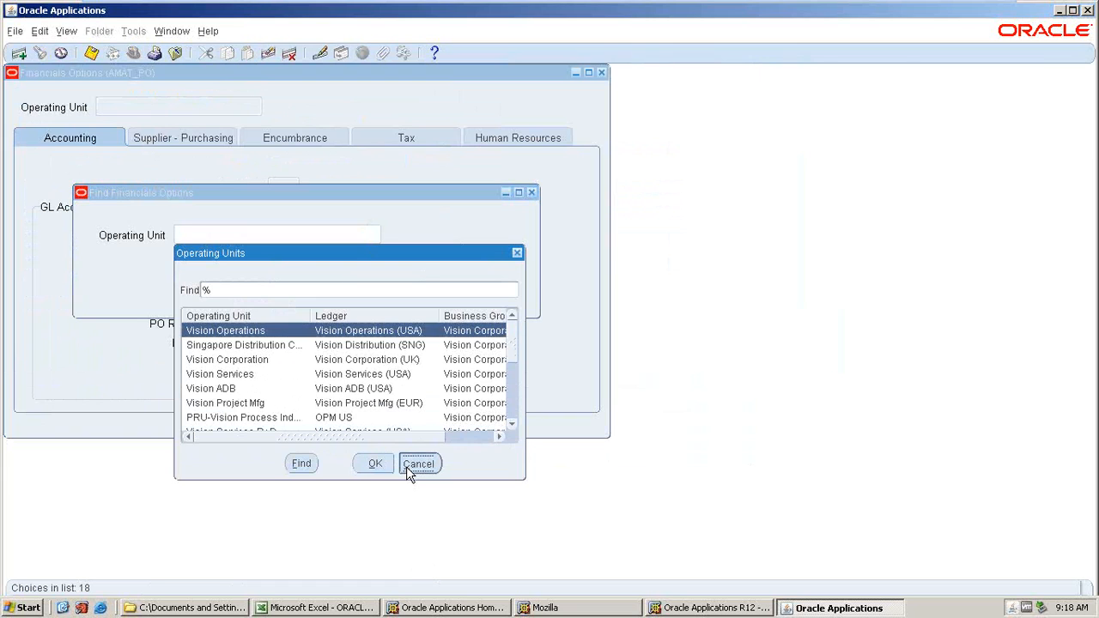
click(598, 73)
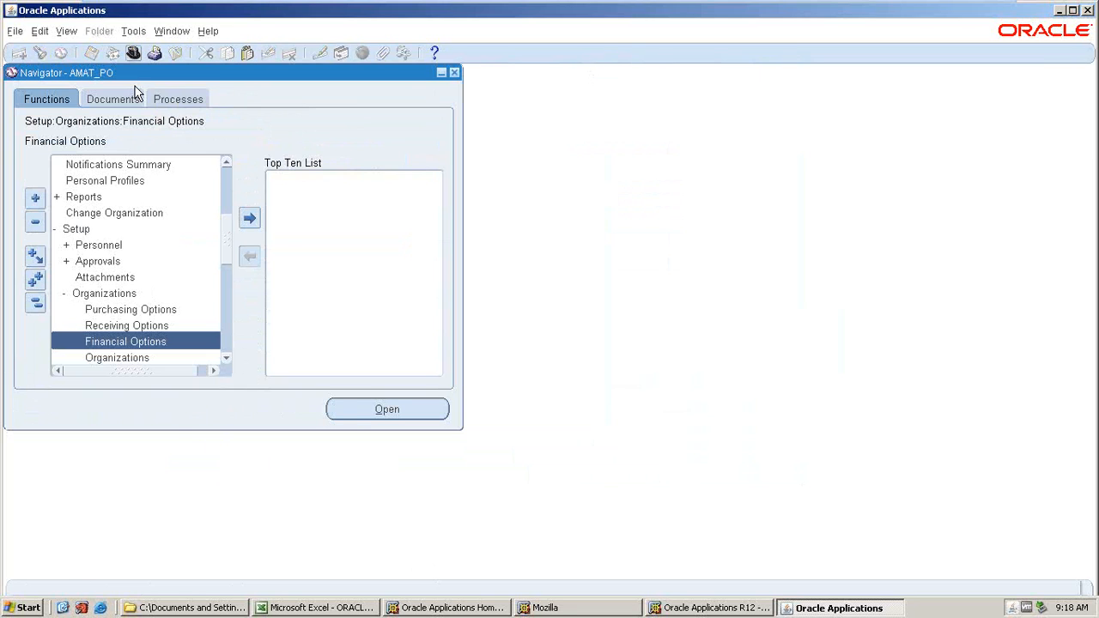
Switch to the System Administrator responsibility.
click(133, 54)
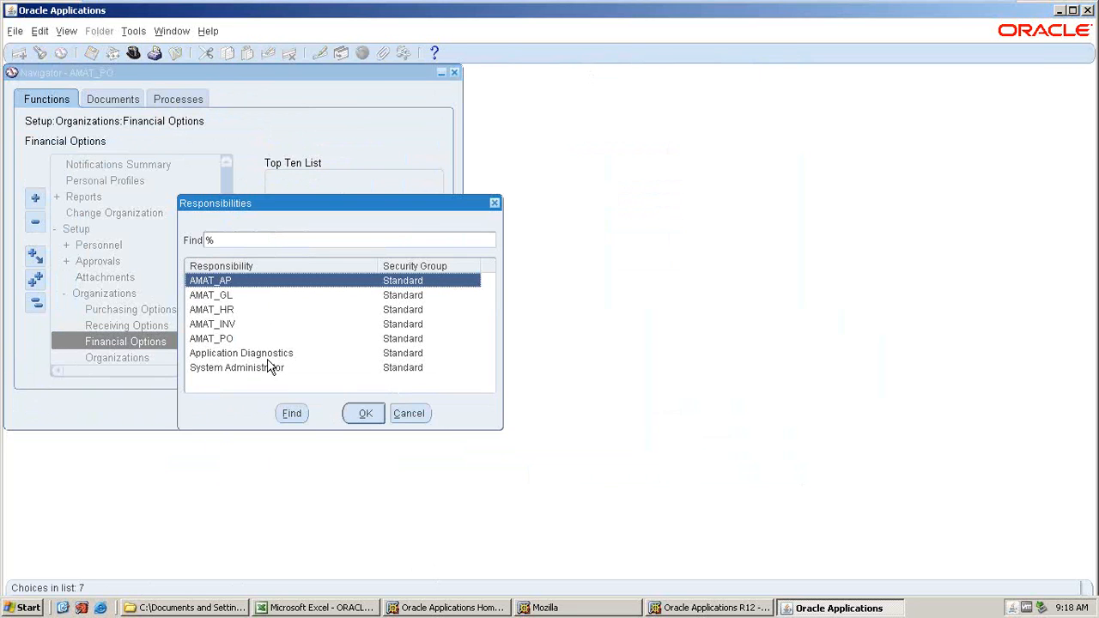
click(217, 370)
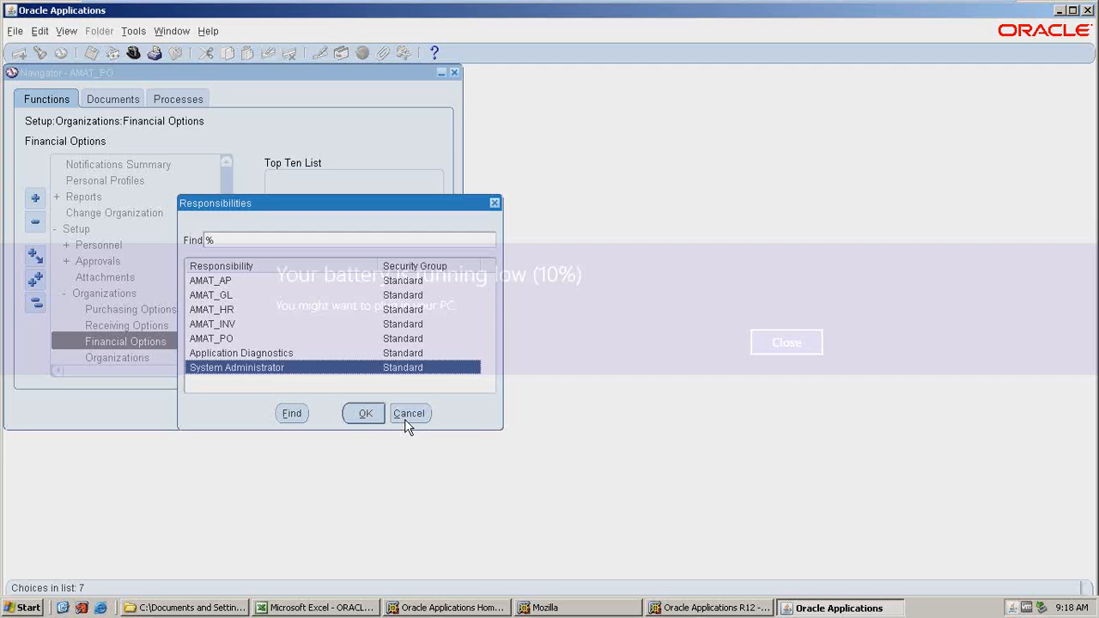
click(364, 414)
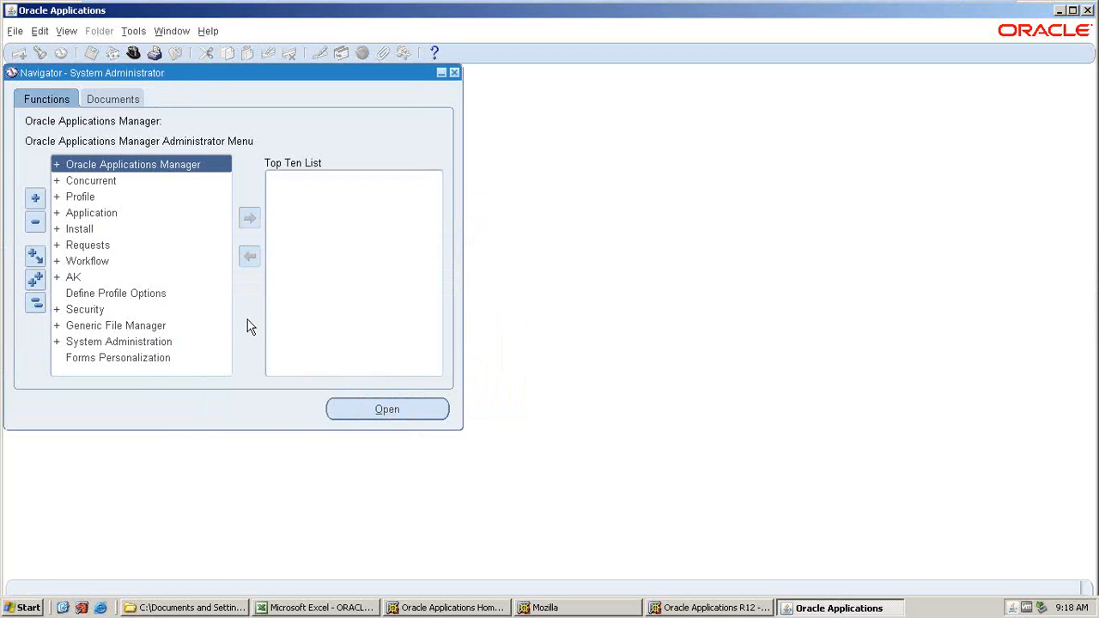
Open the system profile values and search Inventory application profiles matching %MO%OP%.
double_click(87, 200)
key(Return)
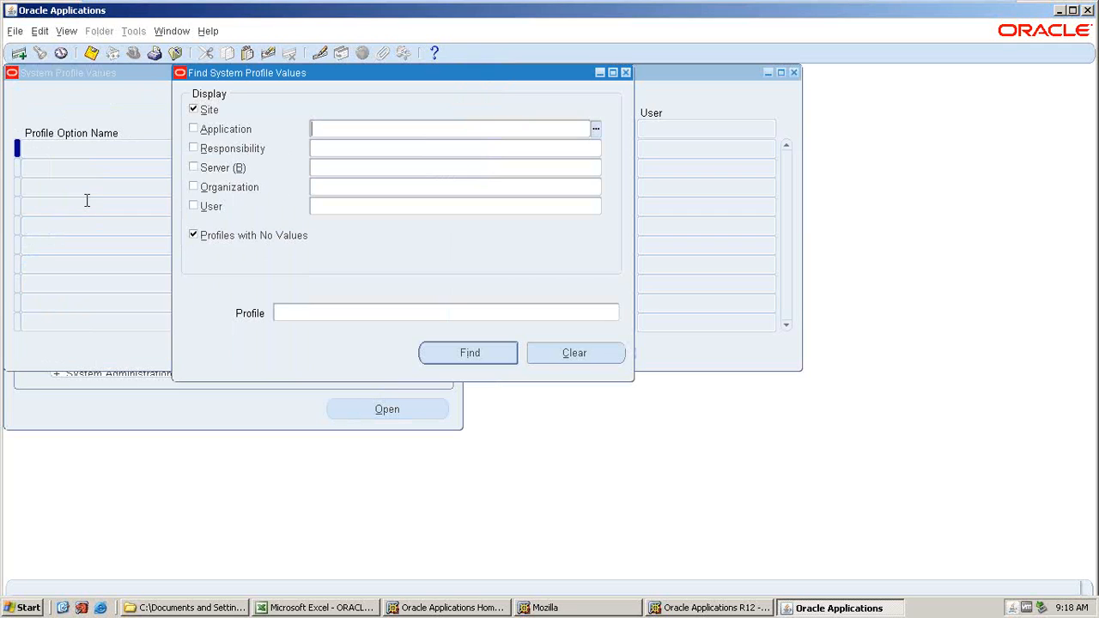
text(INVENTOR)
key(Tab)
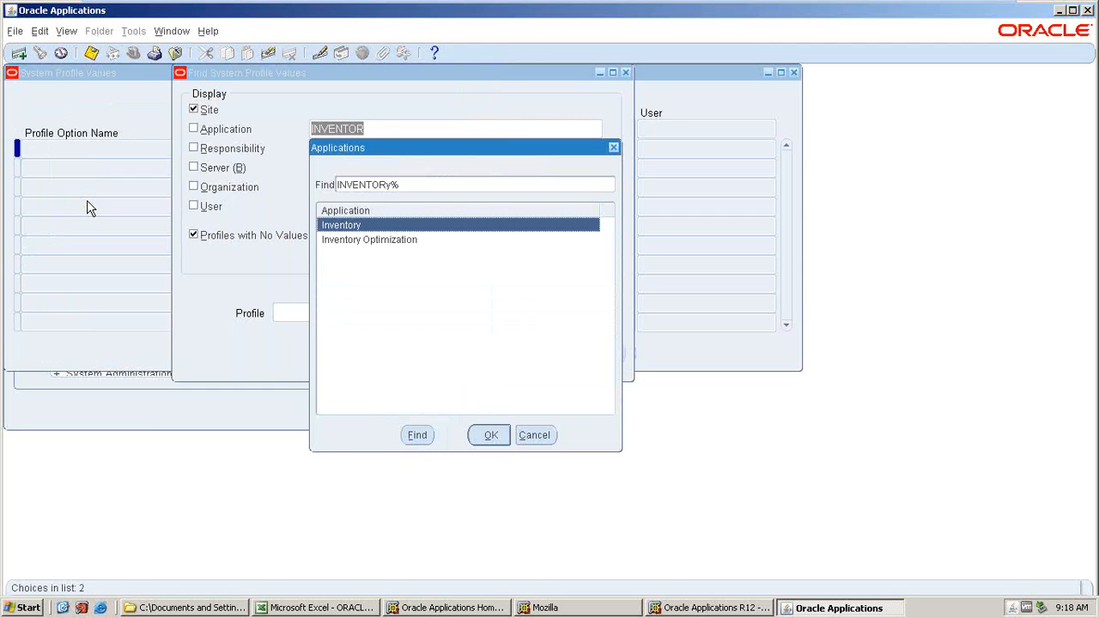
click(484, 429)
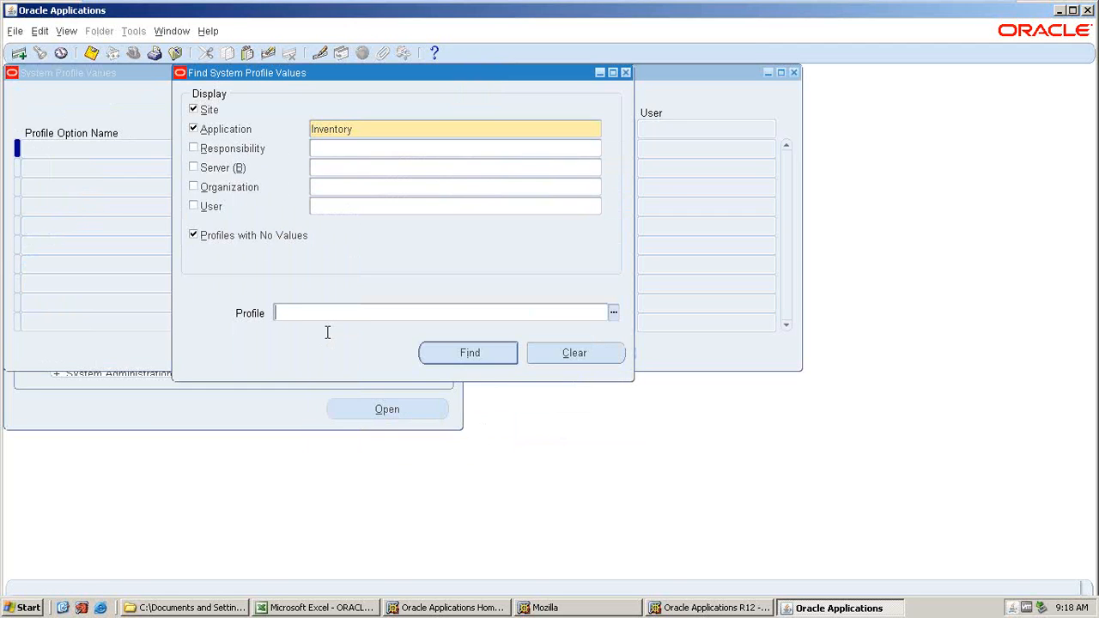
text(%MO%OP%)
key(Return)
click(314, 207)
key(Tab)
key(Tab)
click(261, 207)
key(F11)
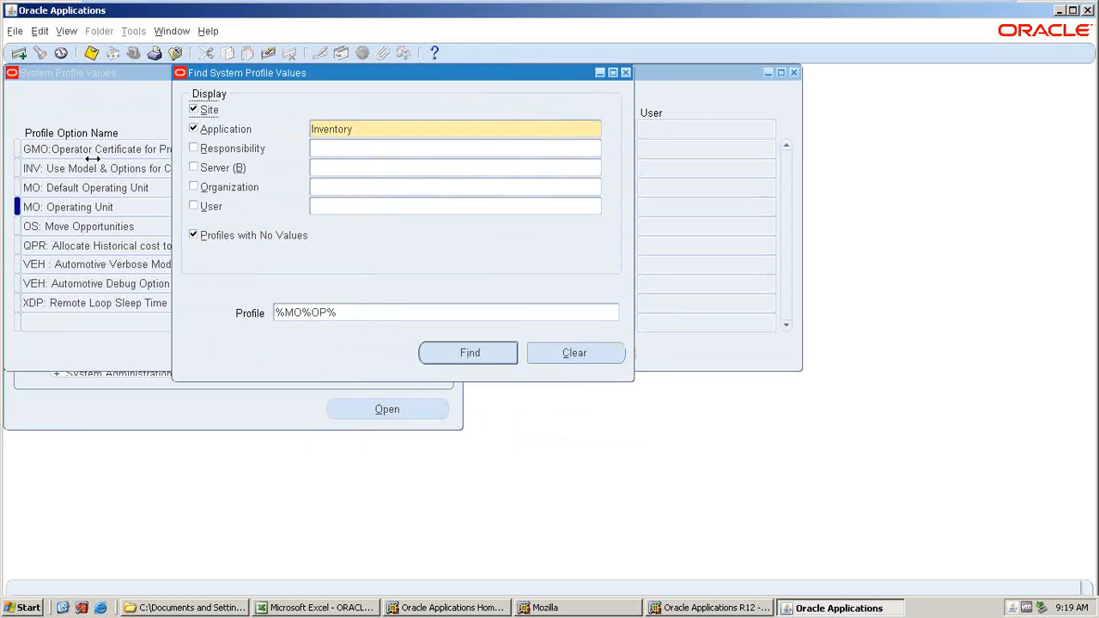
Add the AMAT_INV responsibility to the profile search criteria and run the search.
key(Tab)
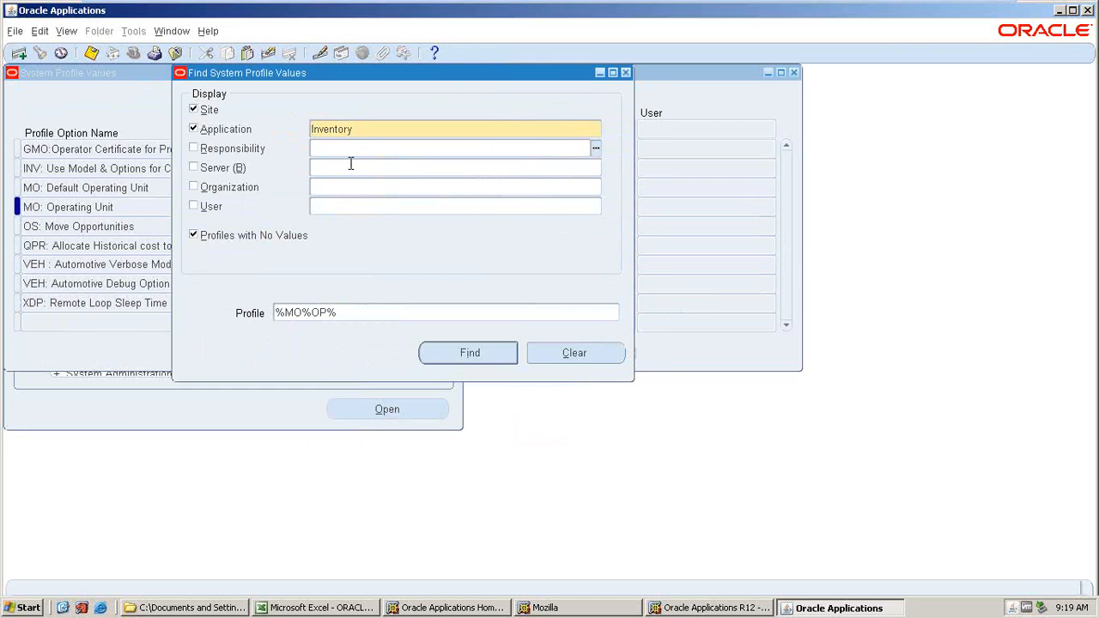
text(AMT)
key(Tab)
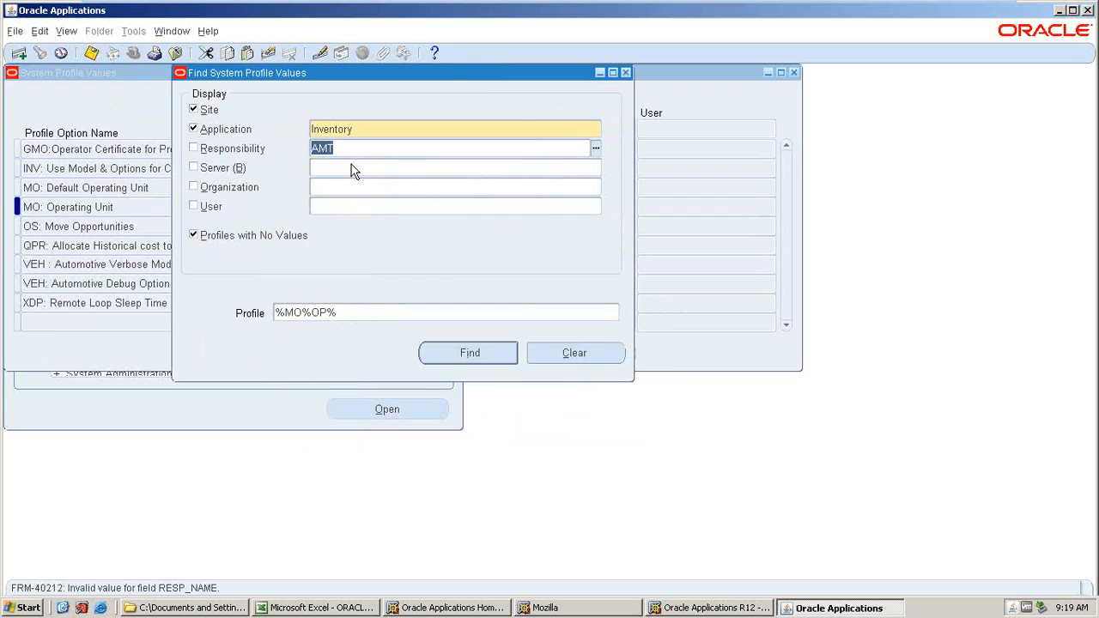
text(AMAT)
key(Tab)
click(412, 288)
click(526, 455)
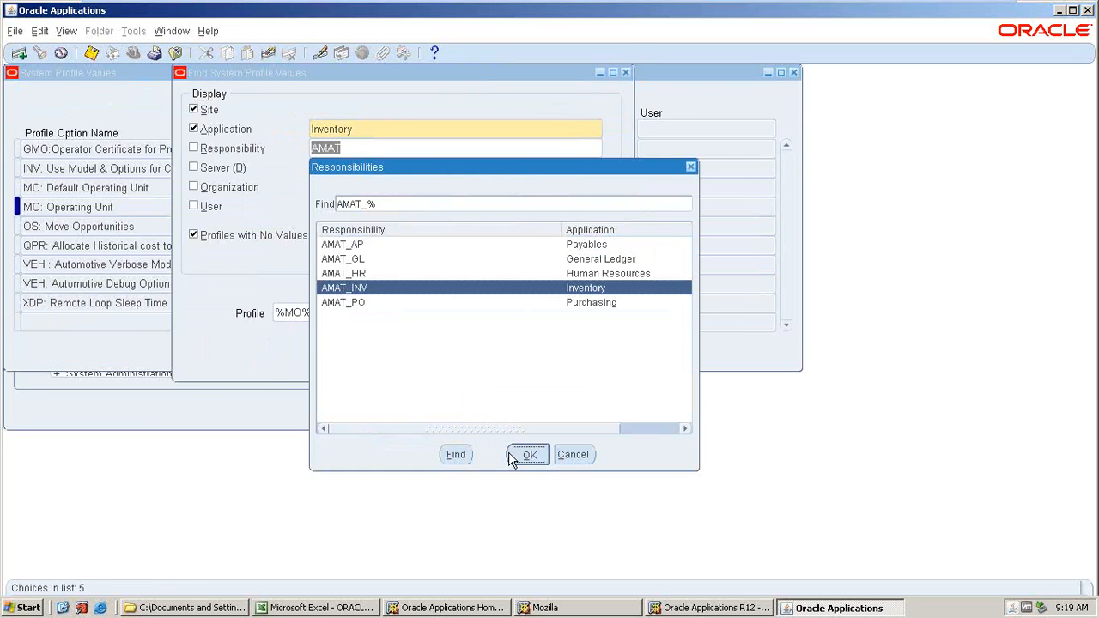
key(Return)
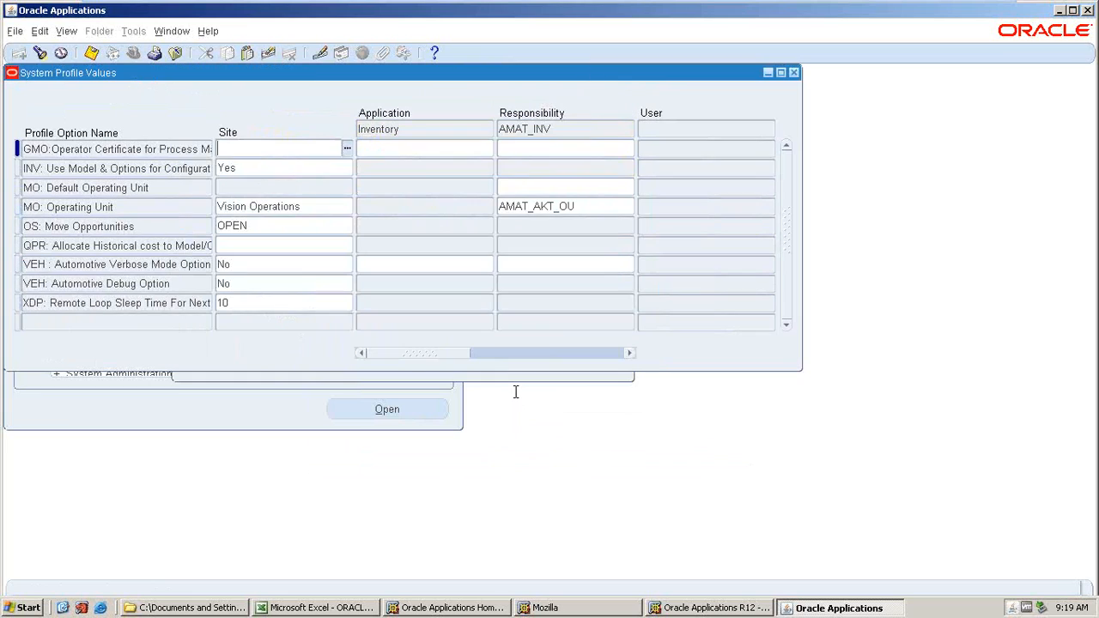
Set the AMAT_INV responsibility value of MO: Default Operating Unit to AMAT_AKT_OU.
click(567, 206)
key(ctrl+c)
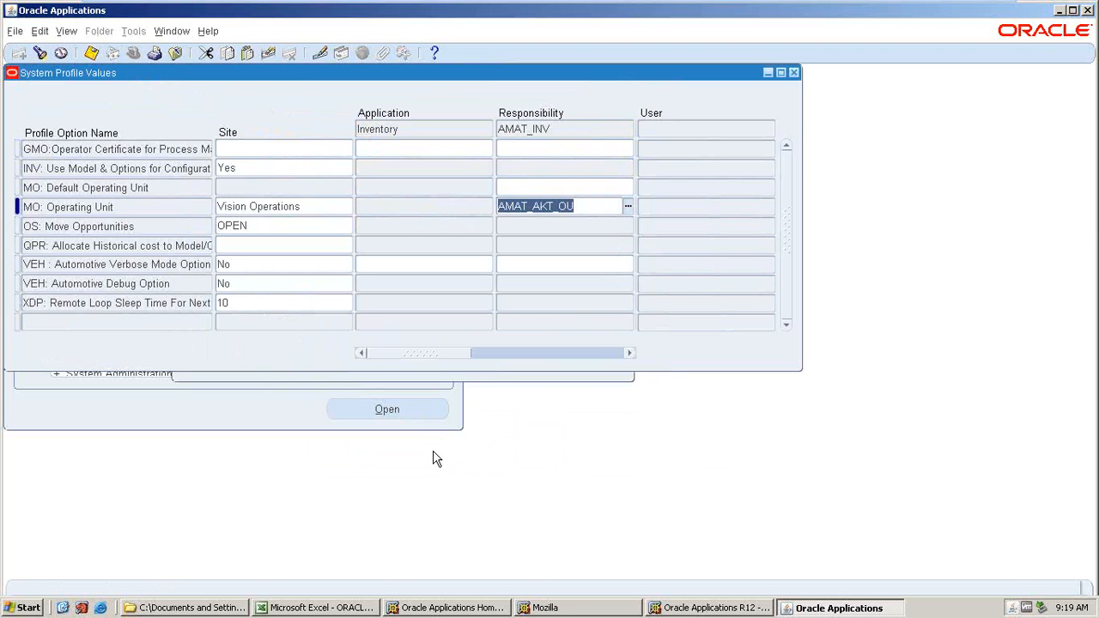
click(505, 182)
key(ctrl+v)
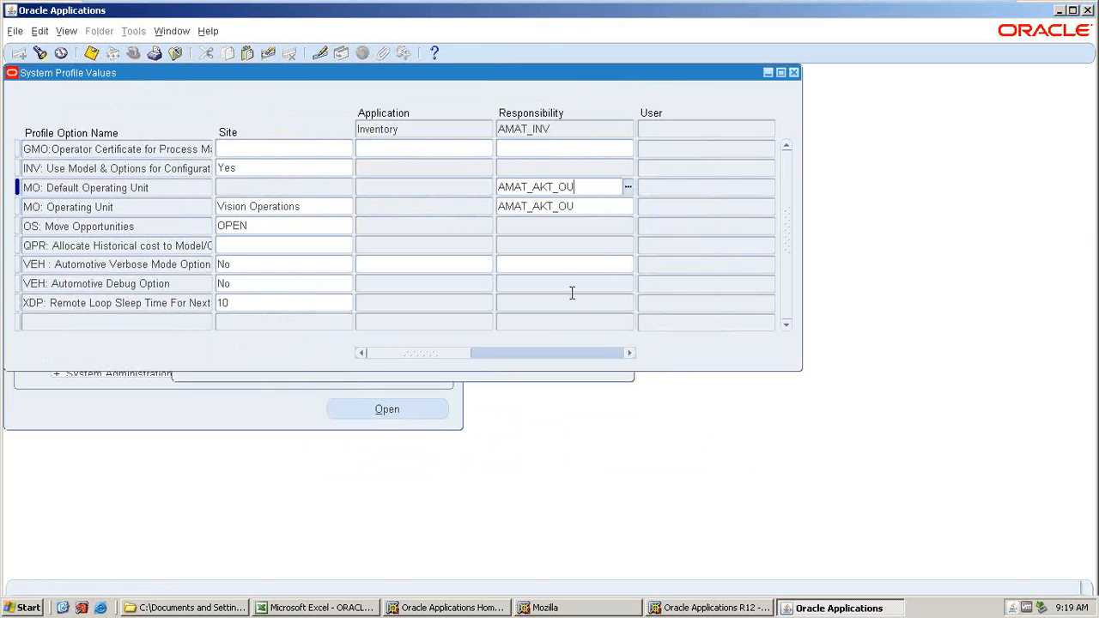
key(Tab)
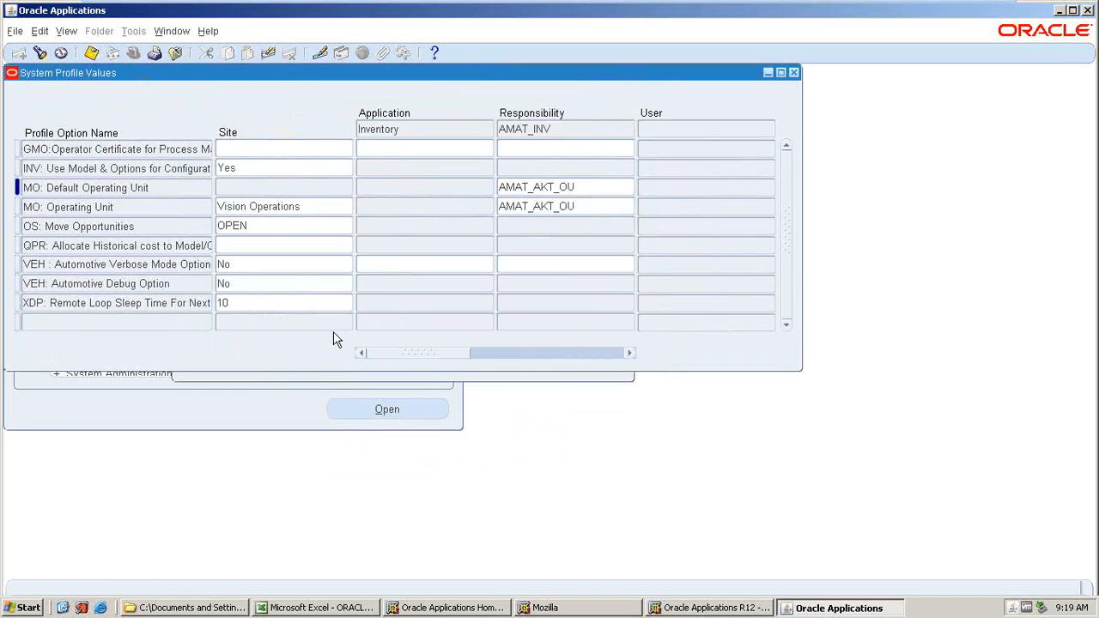
Save the pending change and search the AMAT_INV profiles matching %MO%SEC%.
click(40, 53)
click(327, 313)
click(327, 313)
key(BackSpace)
key(BackSpace)
text(SEC)
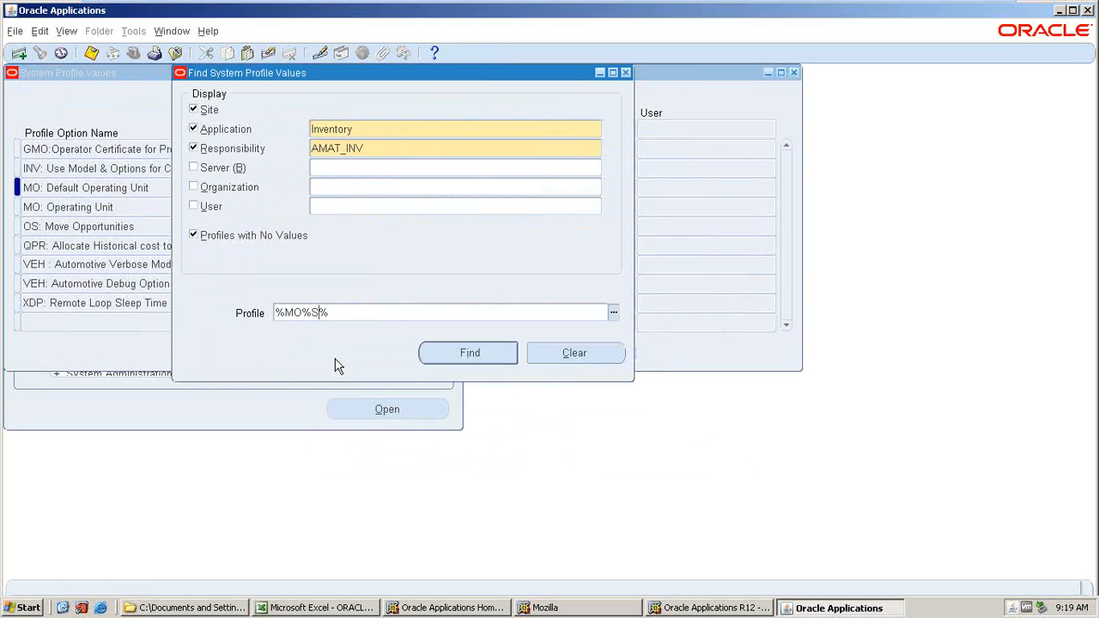
key(Return)
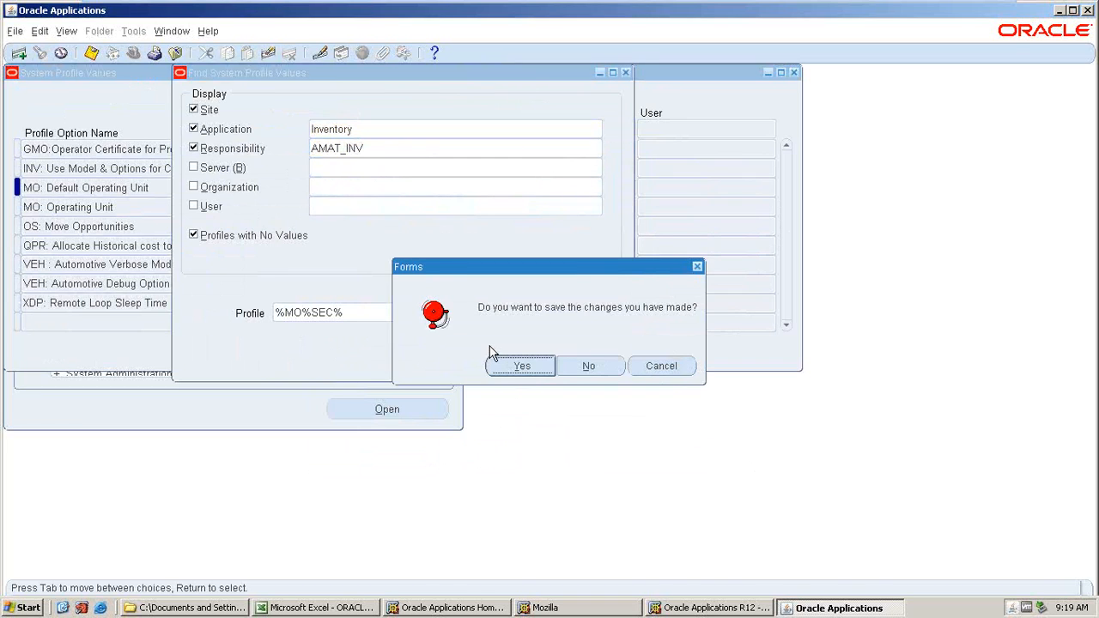
click(513, 363)
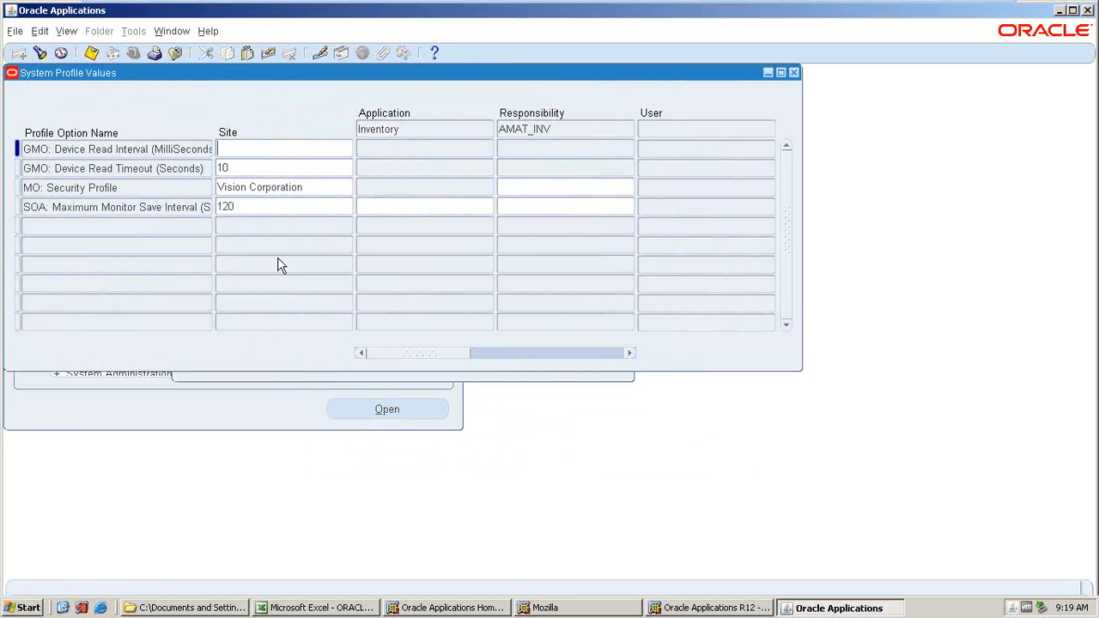
Change the profile search responsibility to AMAT_PO.
click(40, 54)
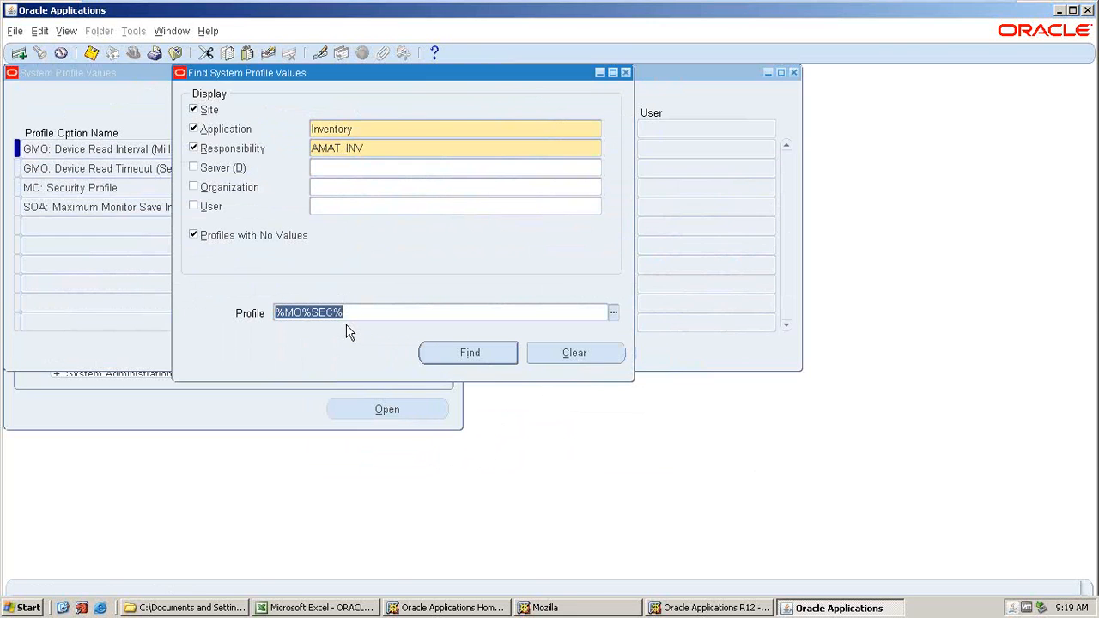
click(374, 149)
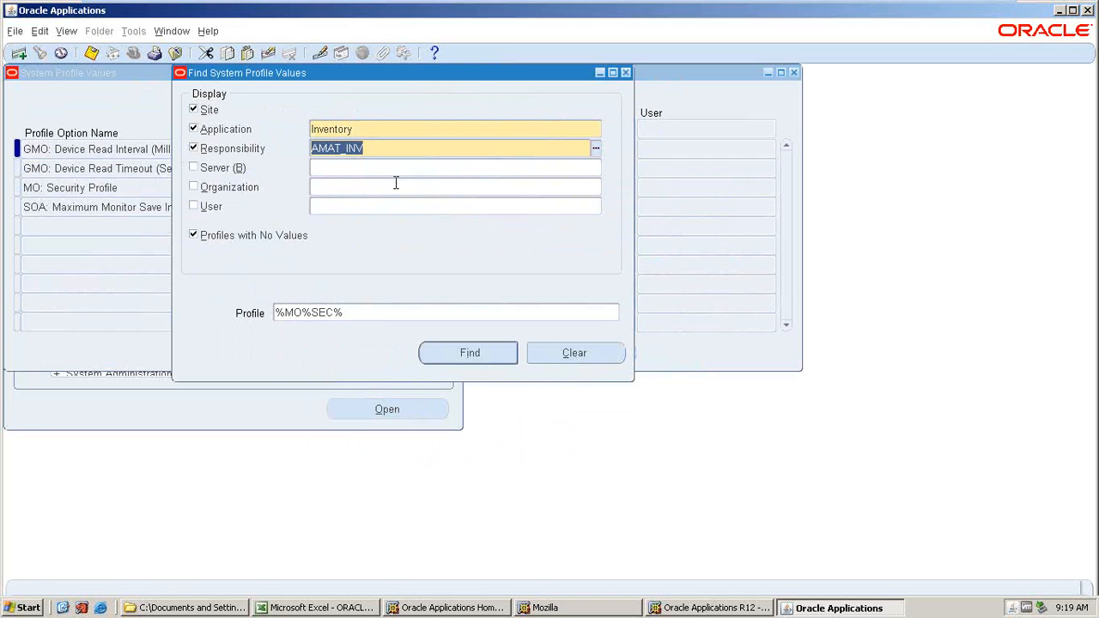
text(AMA)
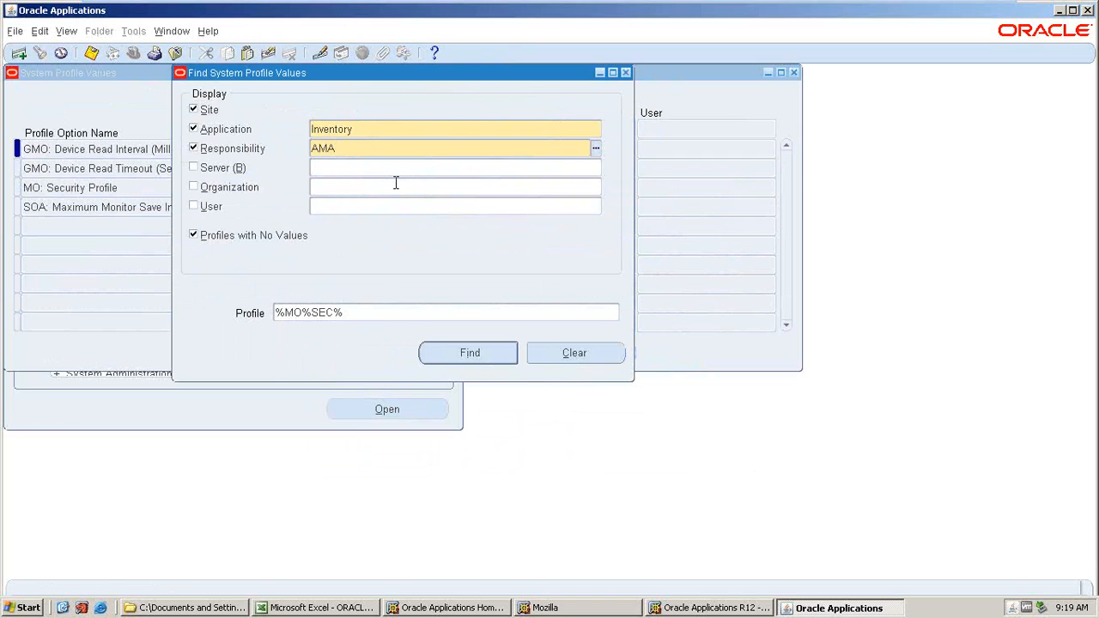
key(shift+Tab)
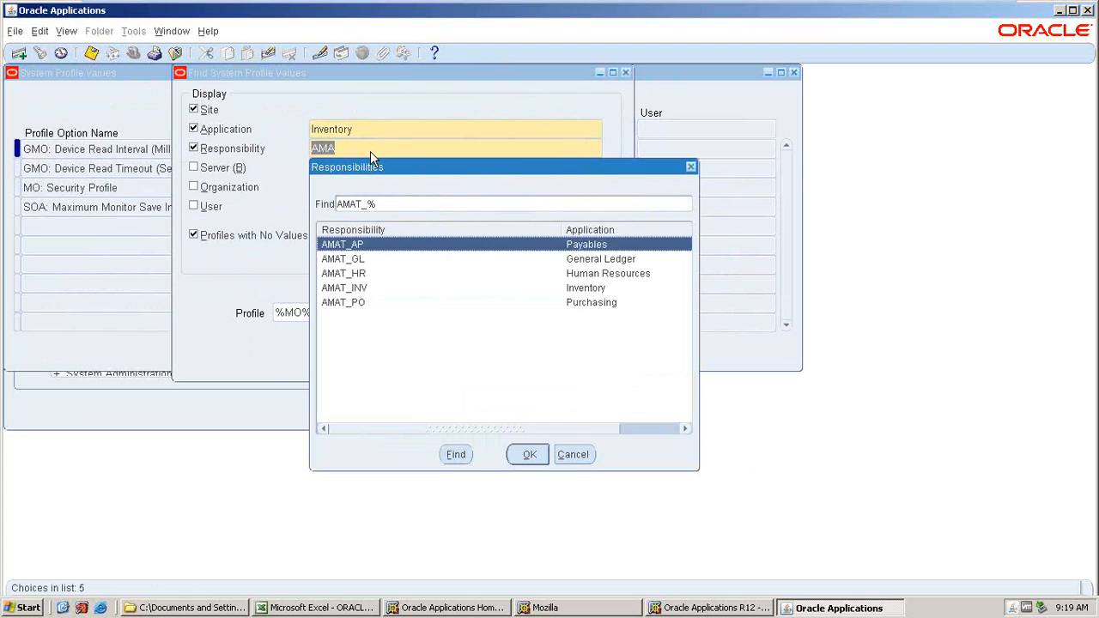
click(344, 302)
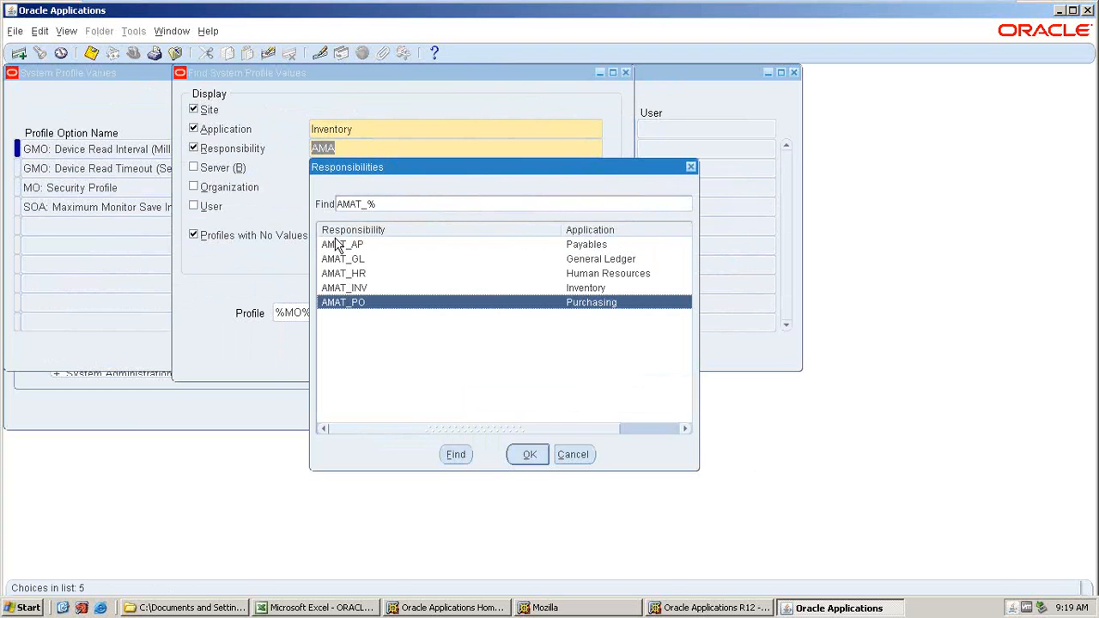
click(529, 455)
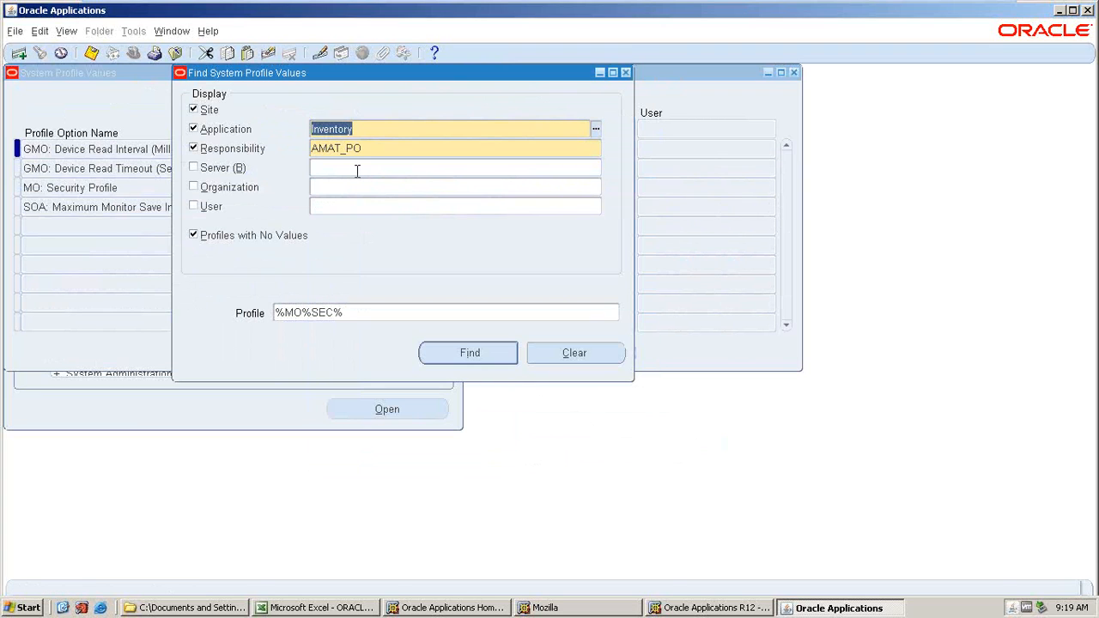
Set the search application to Purchasing and search profiles matching %MO%OP%.
text(PURH)
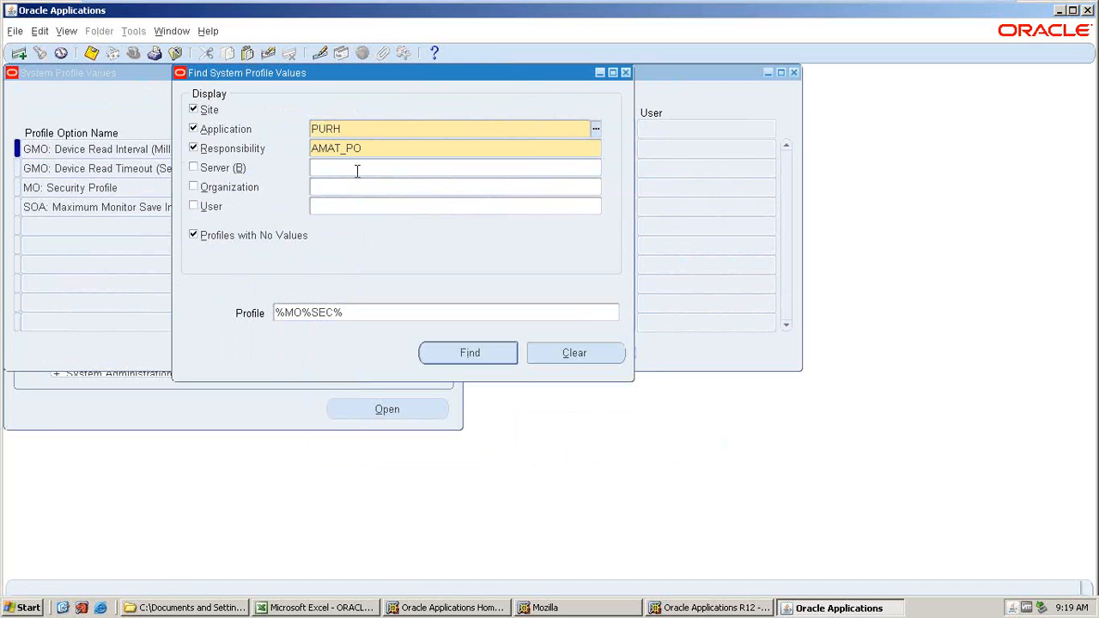
key(BackSpace)
text(C)
key(Tab)
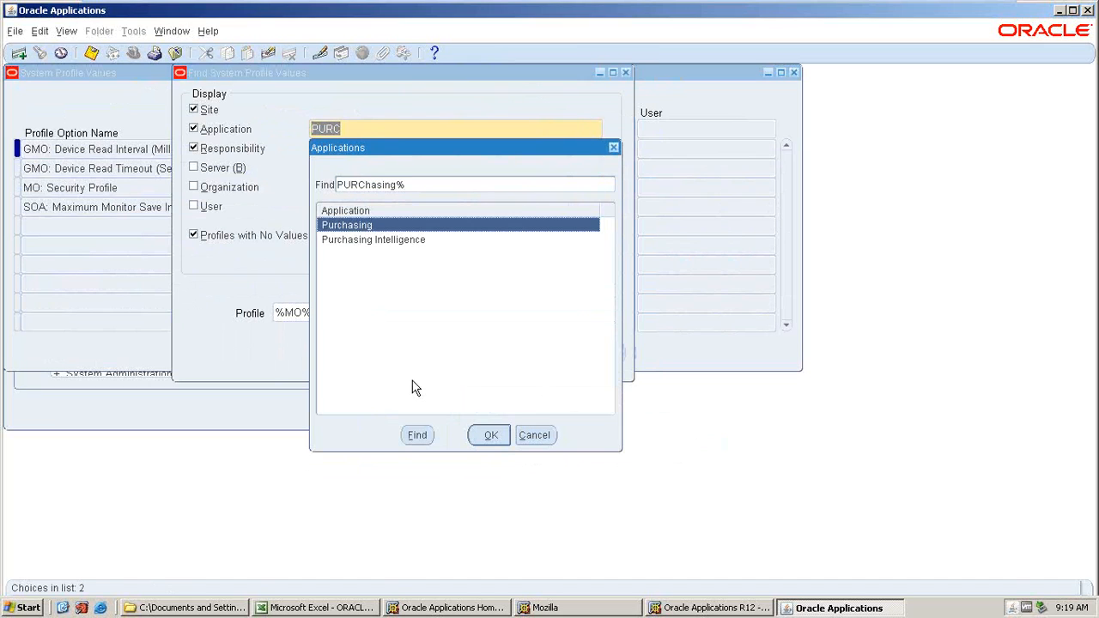
click(491, 435)
key(Return)
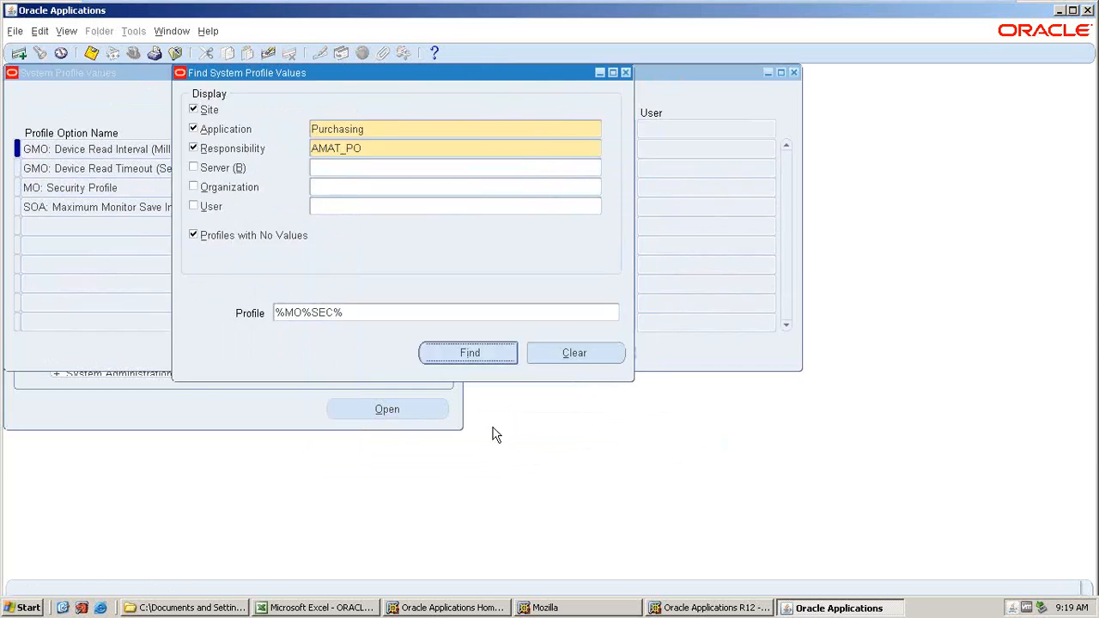
click(40, 52)
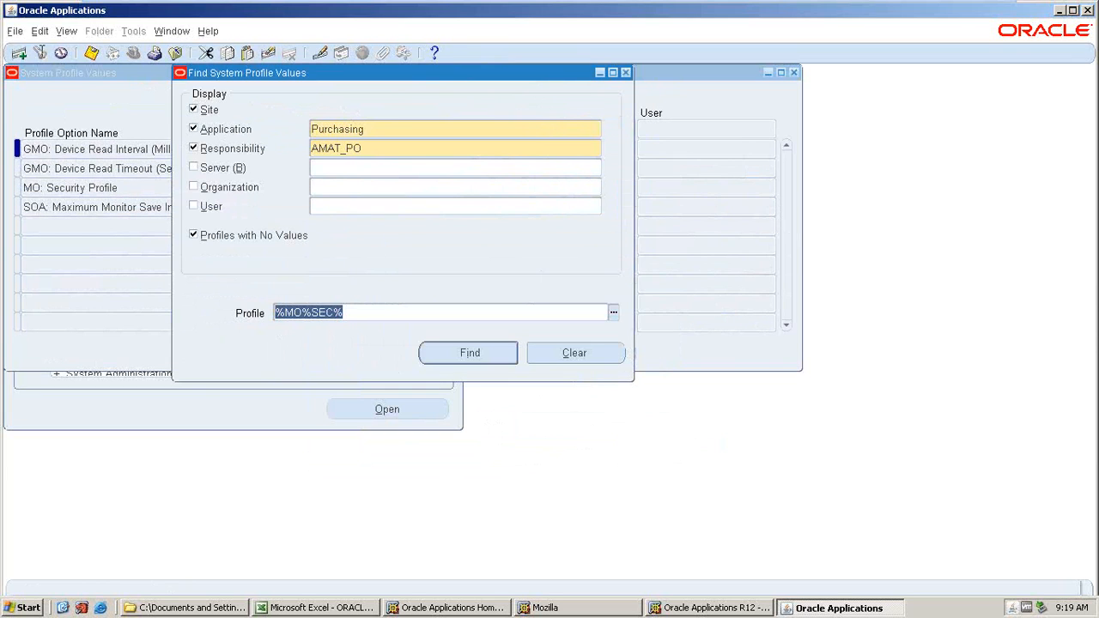
click(333, 312)
key(BackSpace)
key(BackSpace)
key(BackSpace)
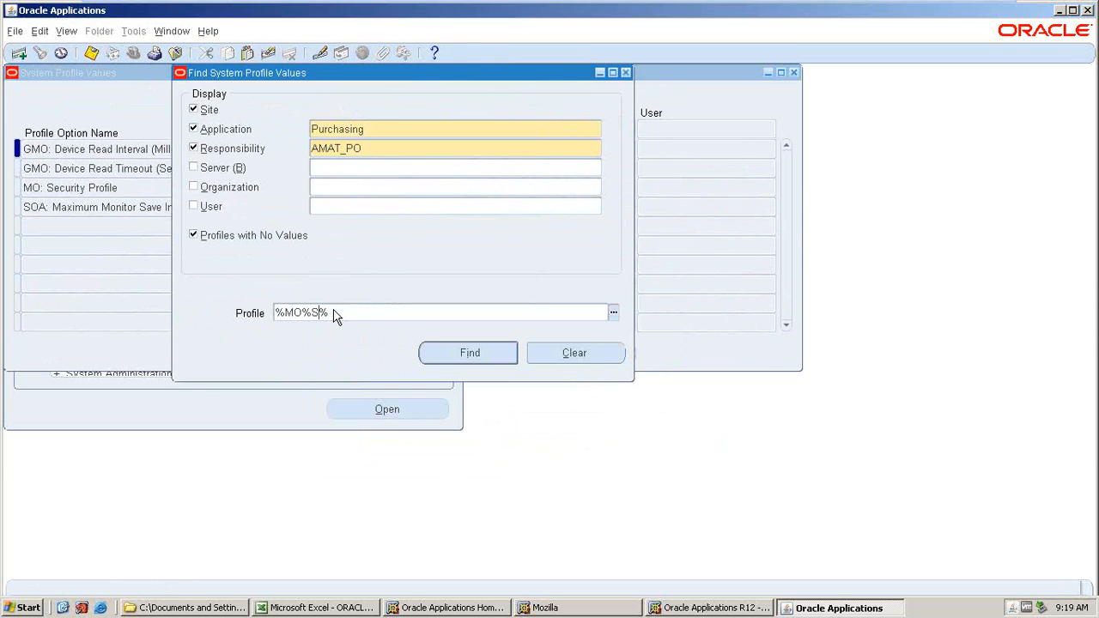
text(OP)
key(Return)
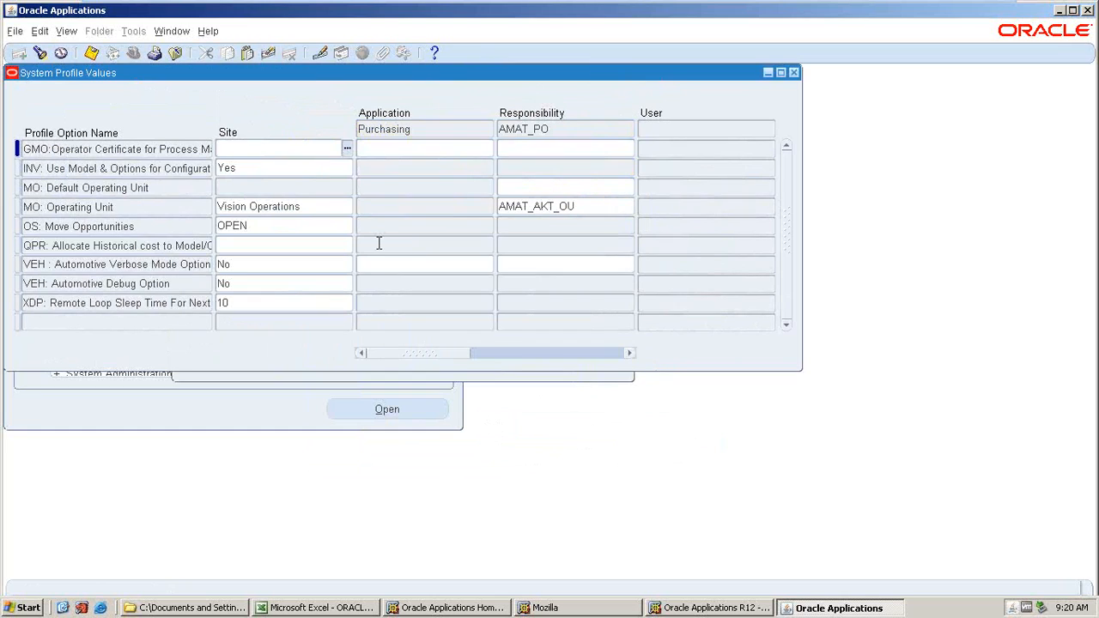
Set the AMAT_PO responsibility value of MO: Default Operating Unit to AMAT_AKT_OU and save.
click(546, 188)
key(ctrl+v)
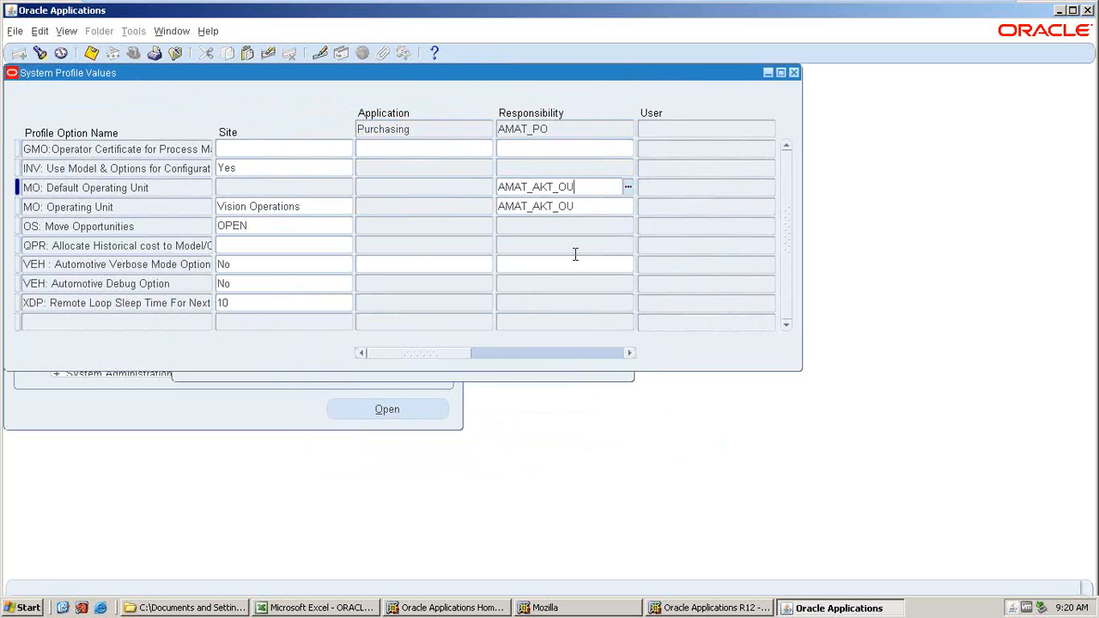
key(ctrl+s)
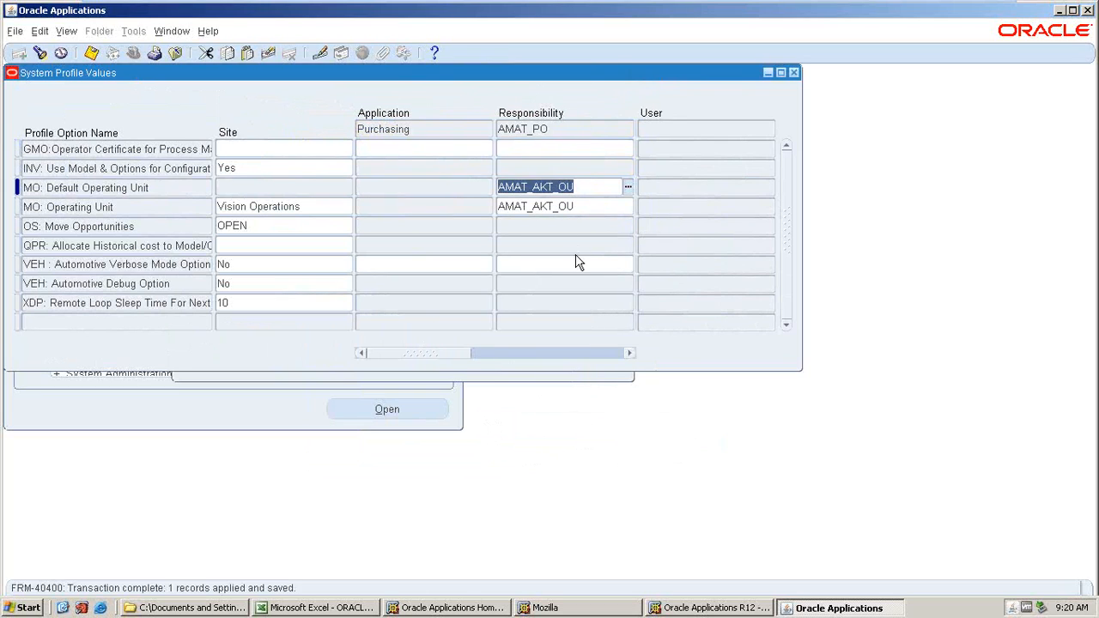
Close the profile values and switch to the AMAT_PO responsibility.
click(794, 73)
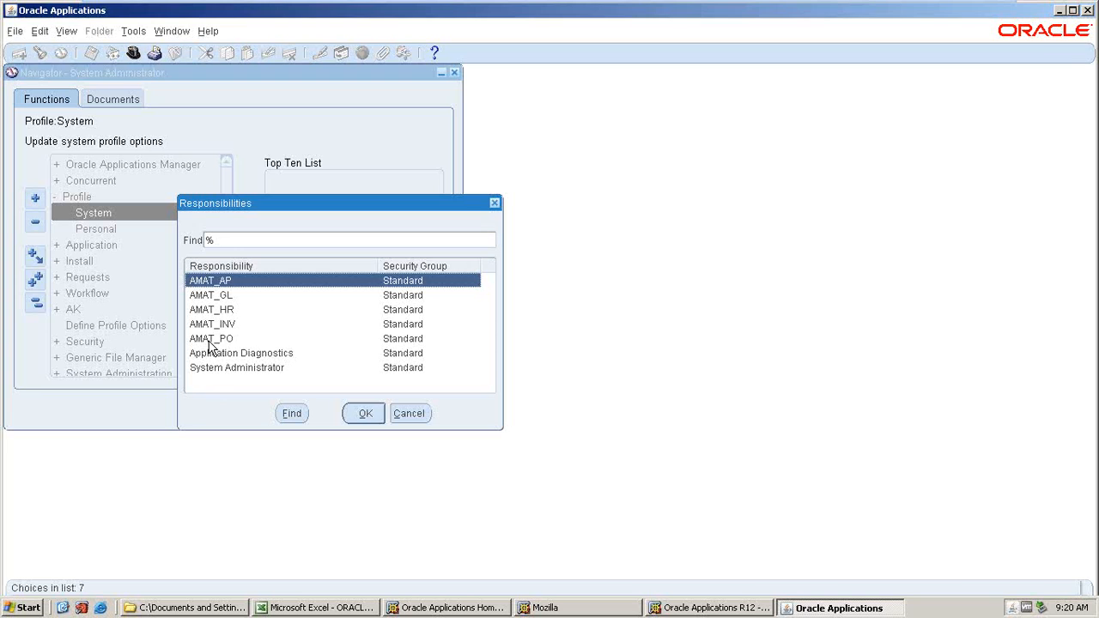
click(210, 340)
click(362, 413)
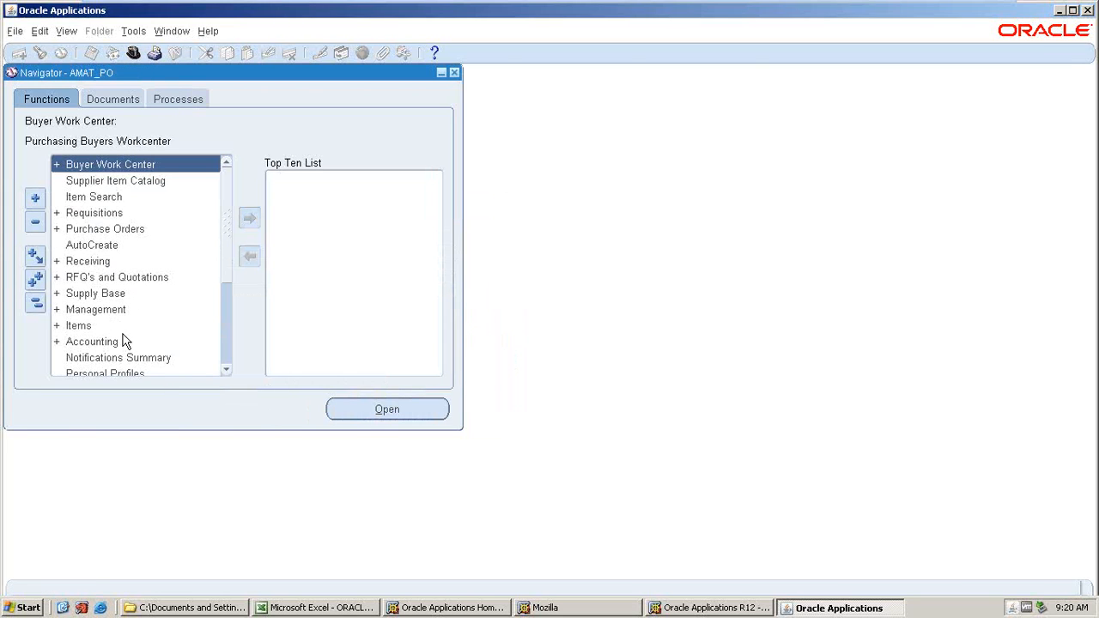
Open Purchasing Options and browse the operating units offered in its operating unit lookup list.
scroll(120, 330, down, 3)
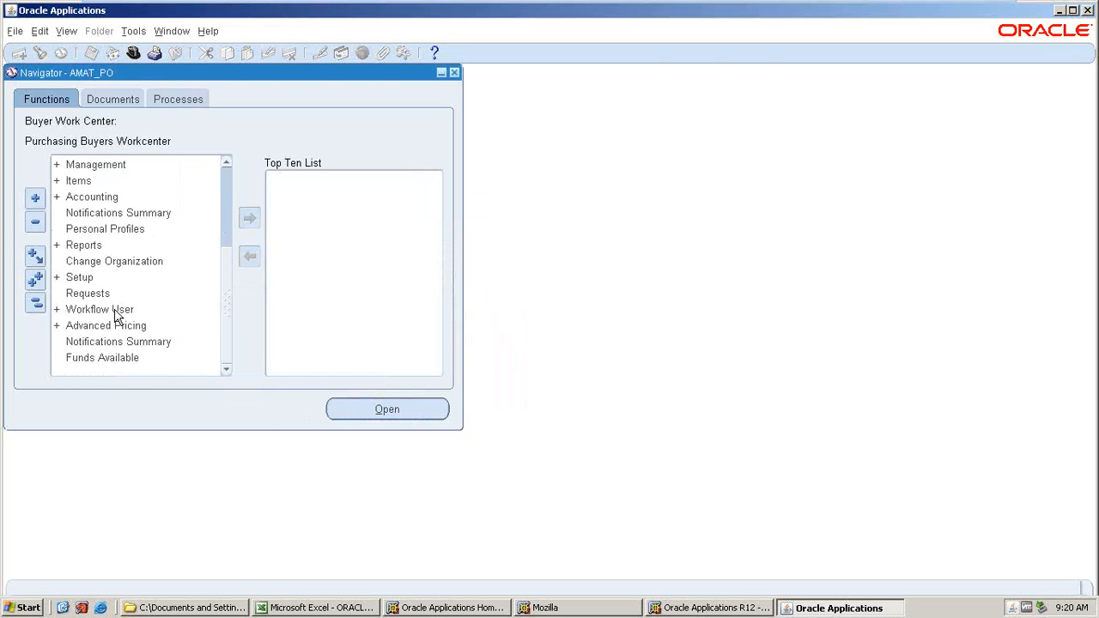
scroll(118, 317, up, 1)
double_click(79, 326)
scroll(103, 335, down, 2)
double_click(103, 315)
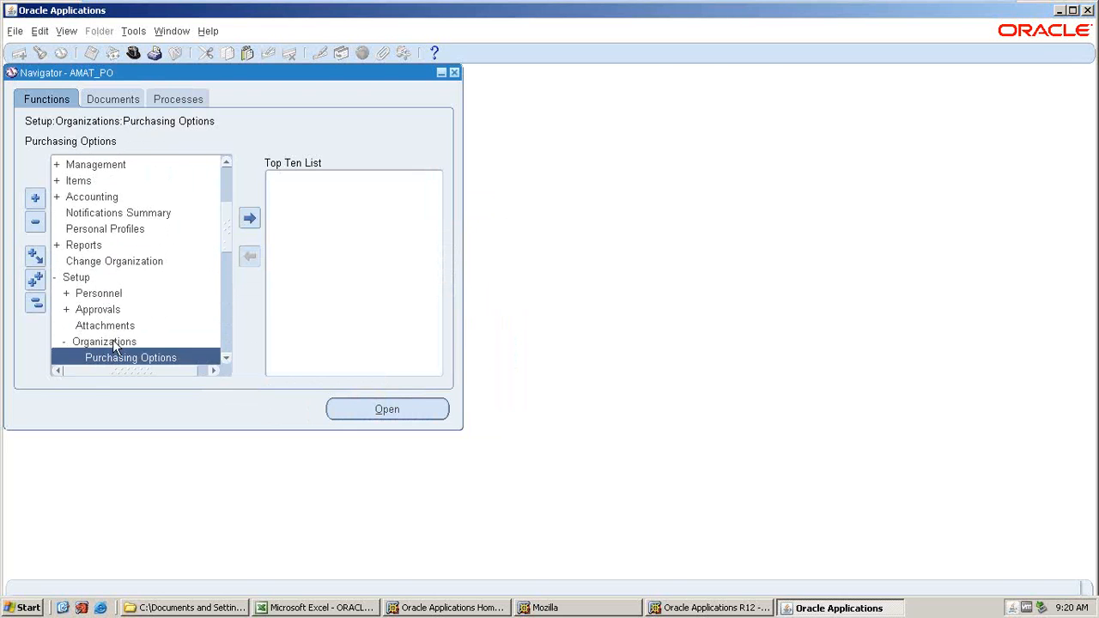
scroll(111, 358, down, 2)
double_click(110, 268)
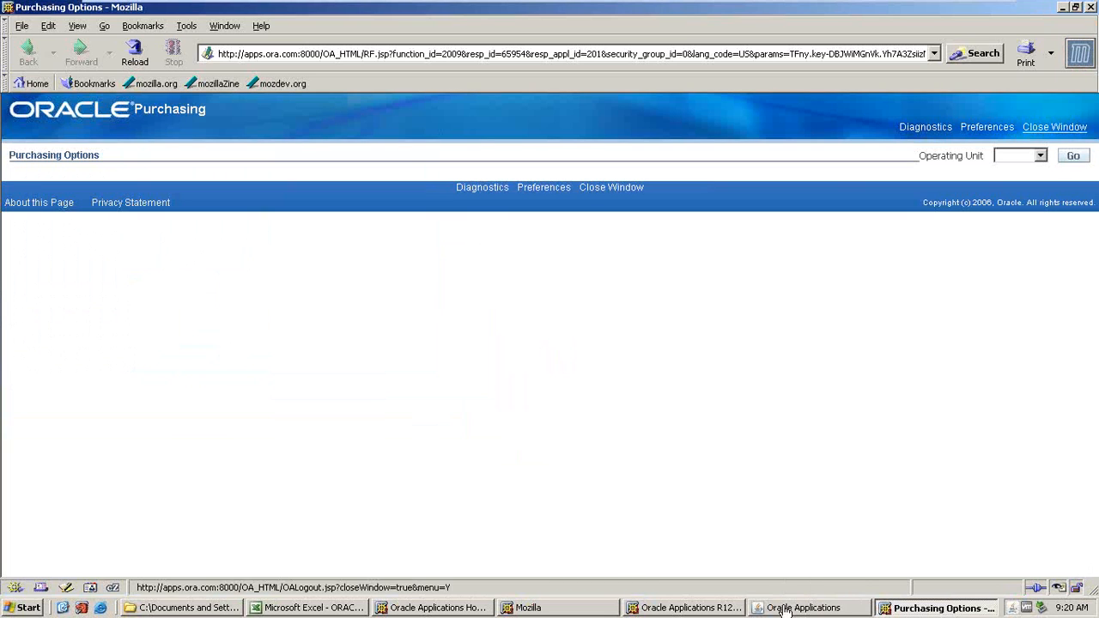
click(1040, 156)
click(1011, 179)
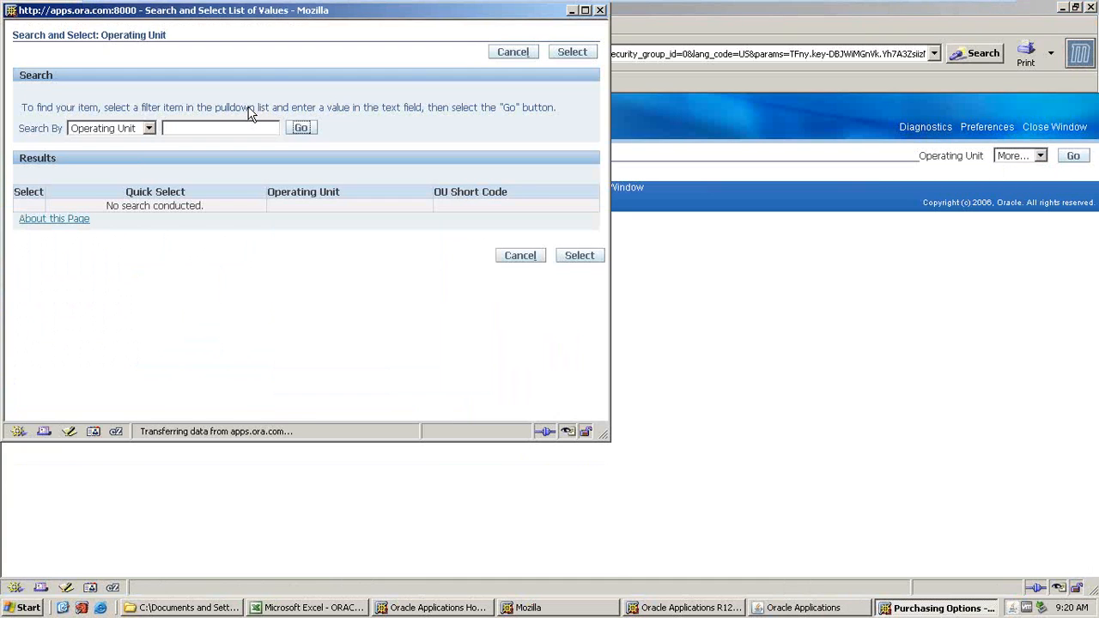
scroll(252, 113, down, 2)
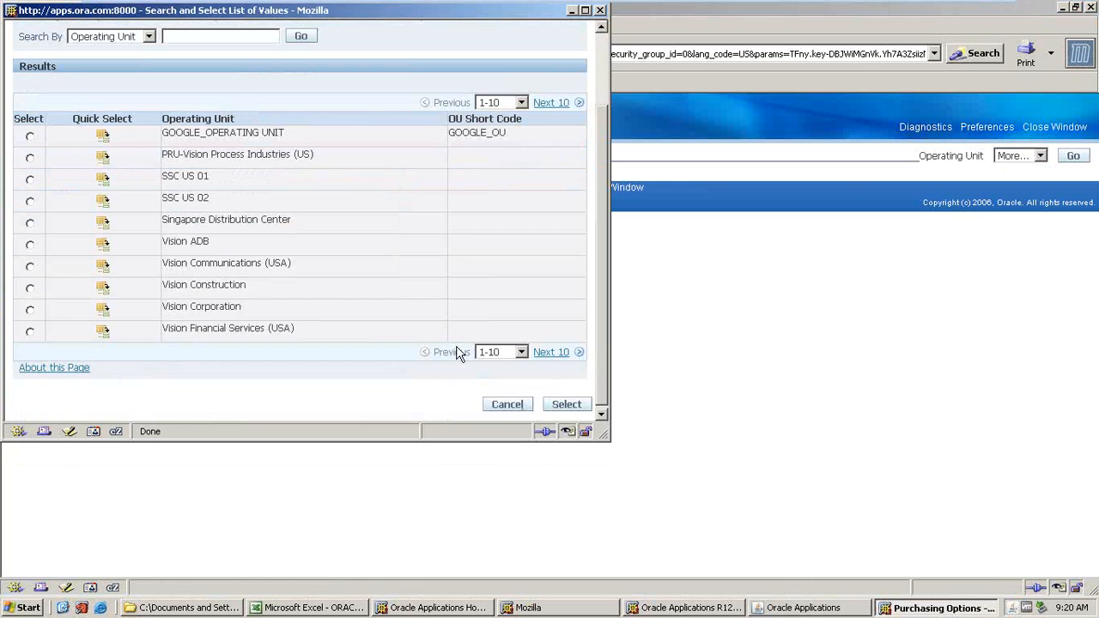
click(549, 354)
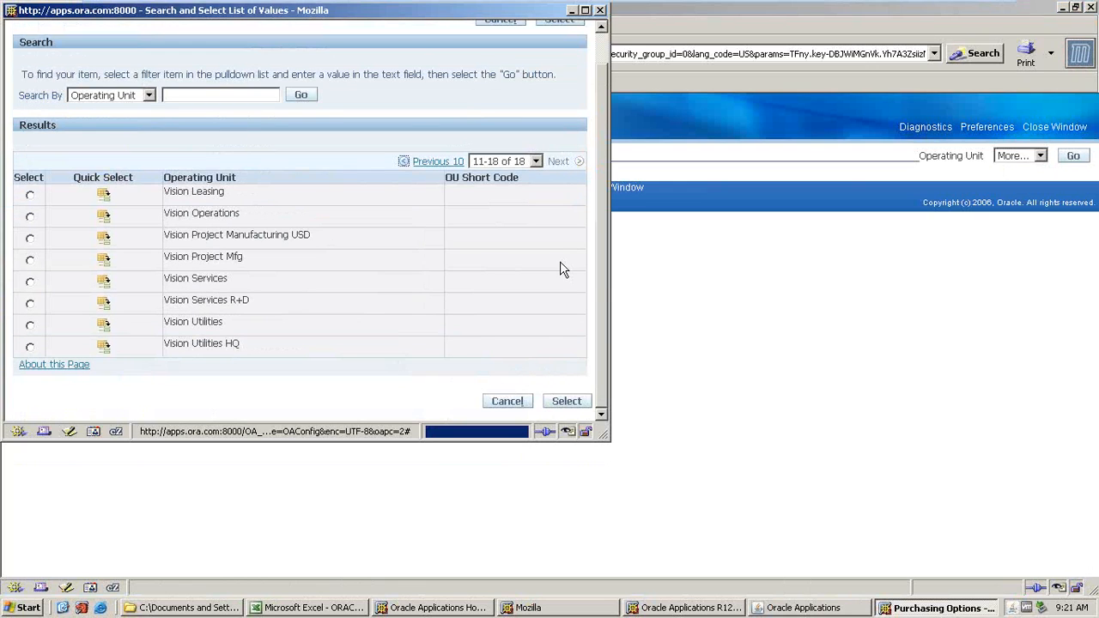
click(600, 10)
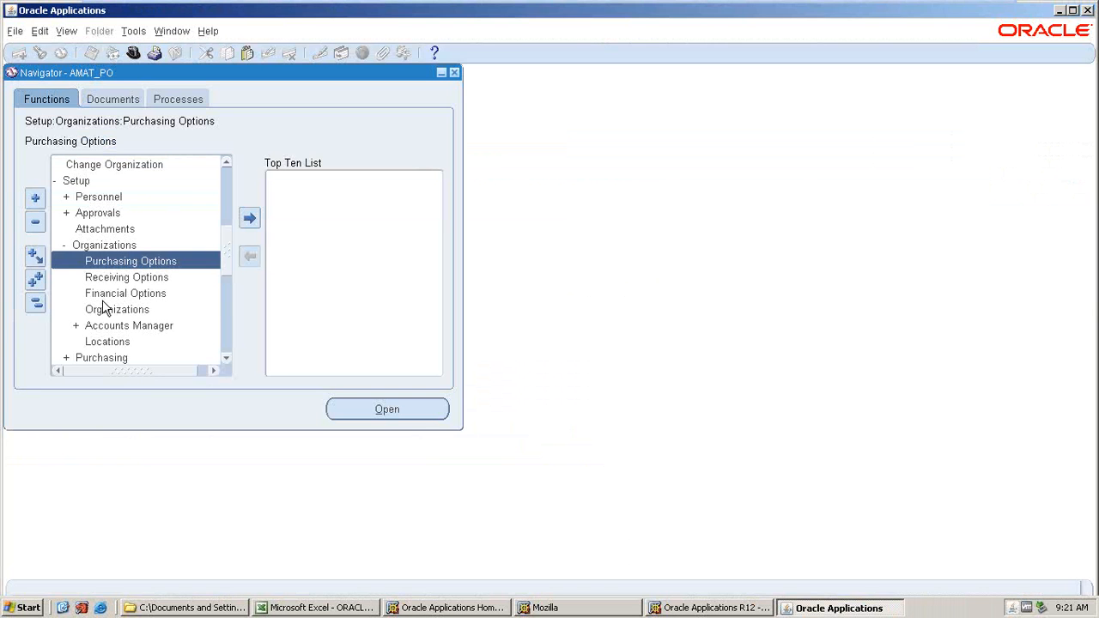
Open Financial Options, browse its operating unit list of values, and close the form without saving.
double_click(111, 293)
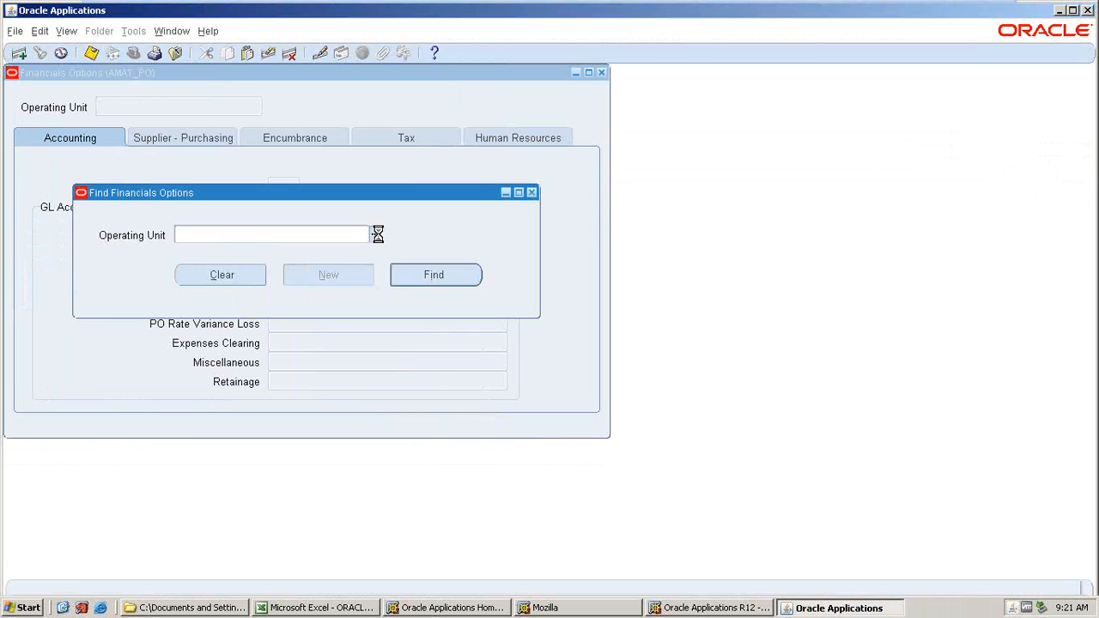
click(378, 233)
key(Escape)
key(ctrl+l)
scroll(371, 273, down, 4)
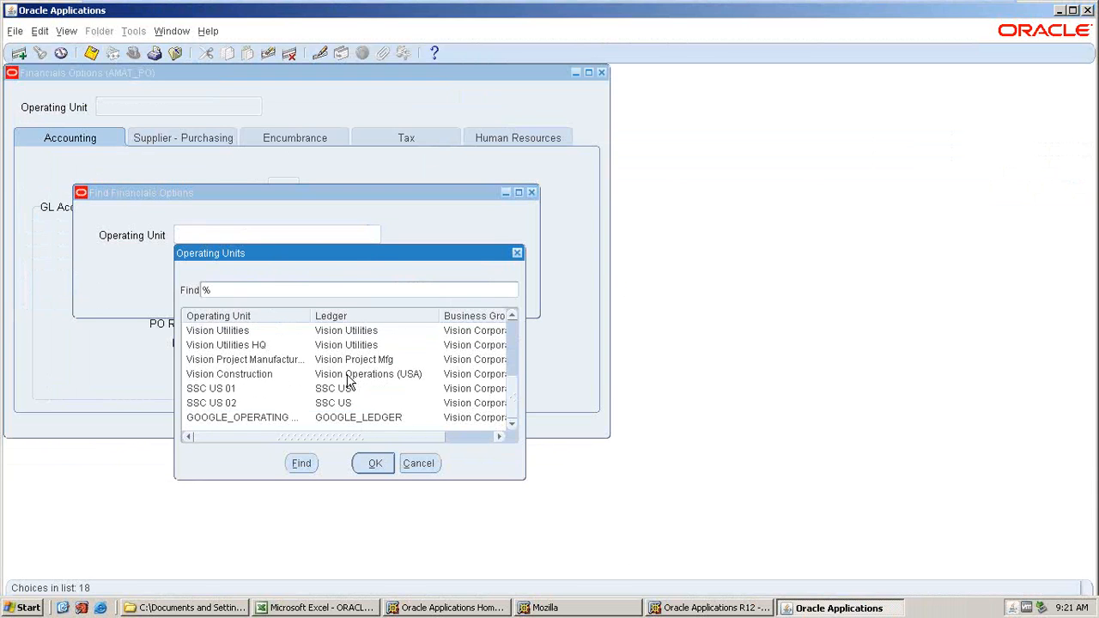
click(320, 404)
click(330, 418)
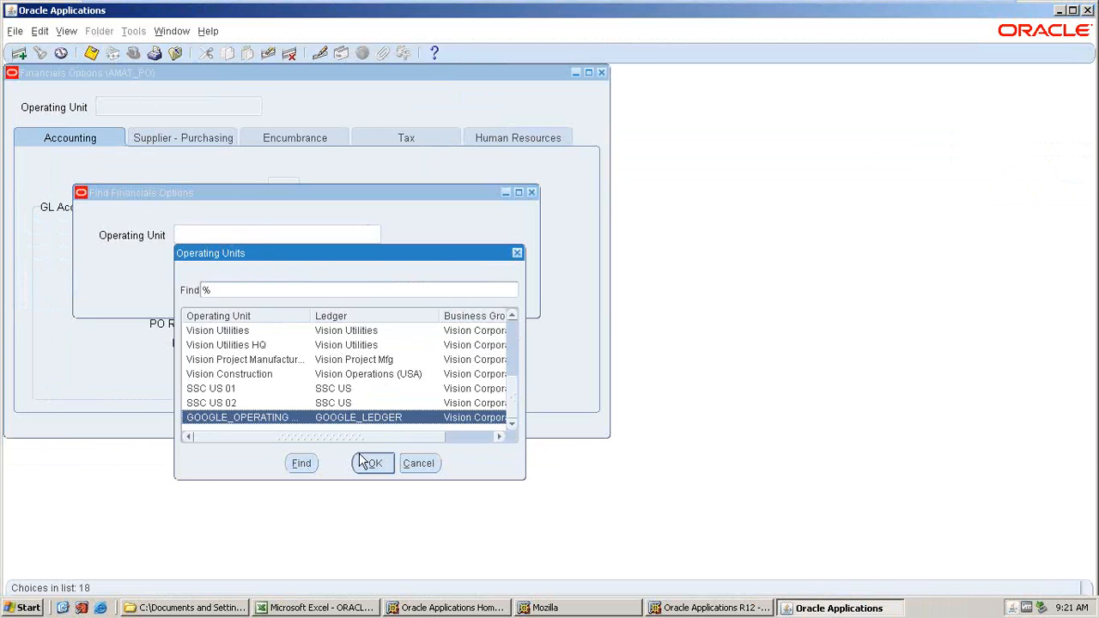
click(367, 464)
click(323, 276)
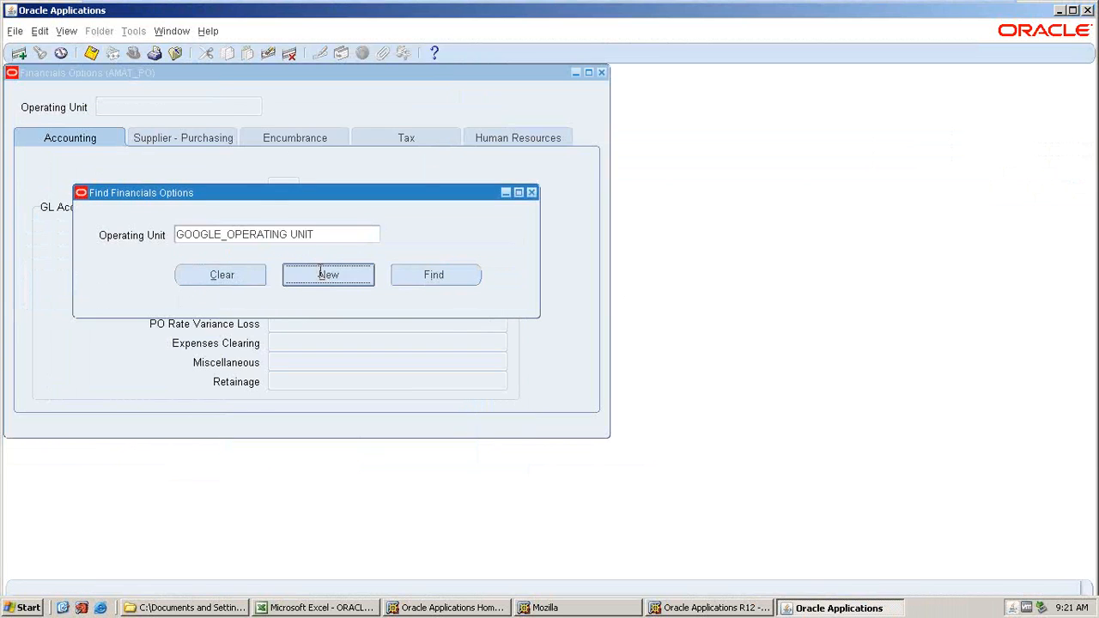
click(602, 73)
click(568, 362)
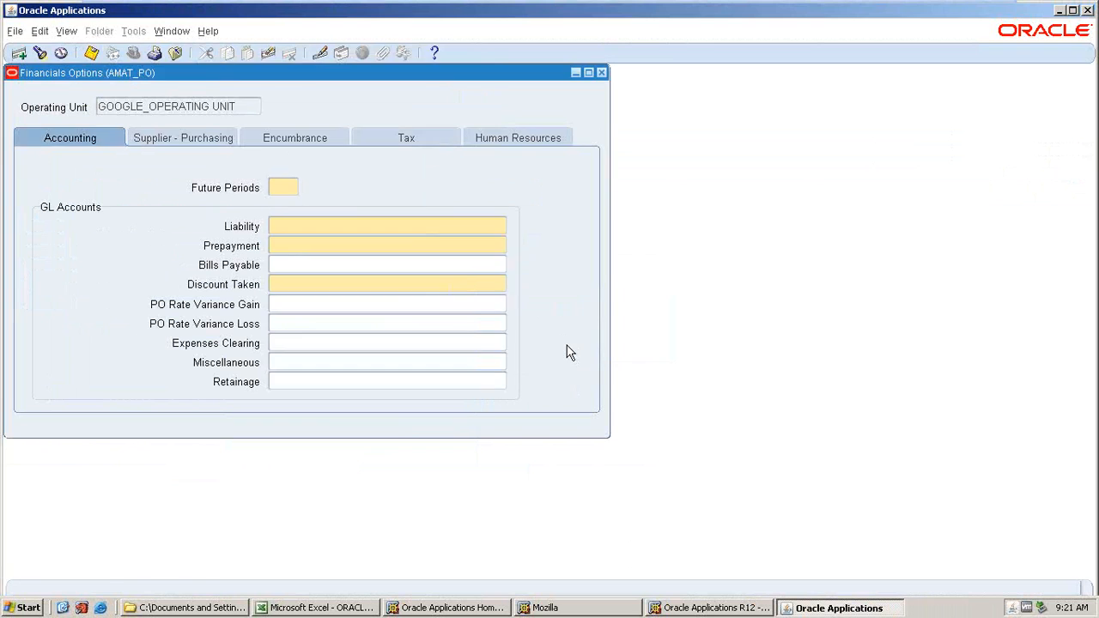
click(558, 366)
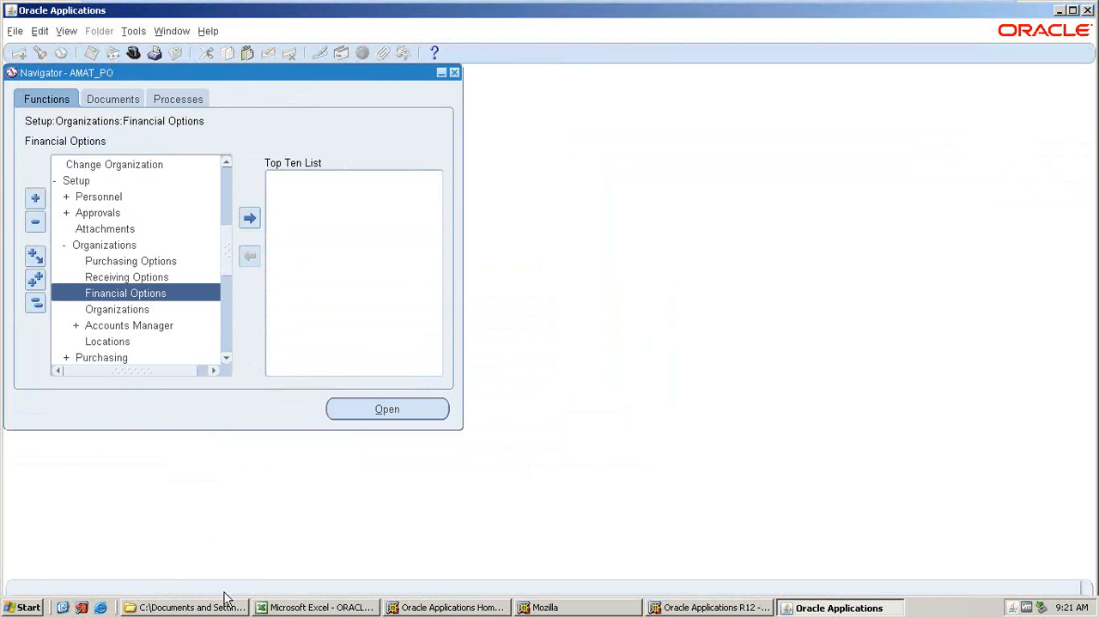
Switch to the AMAT_GL responsibility and open Accounting Setups in the Accounting Setup Manager.
click(132, 55)
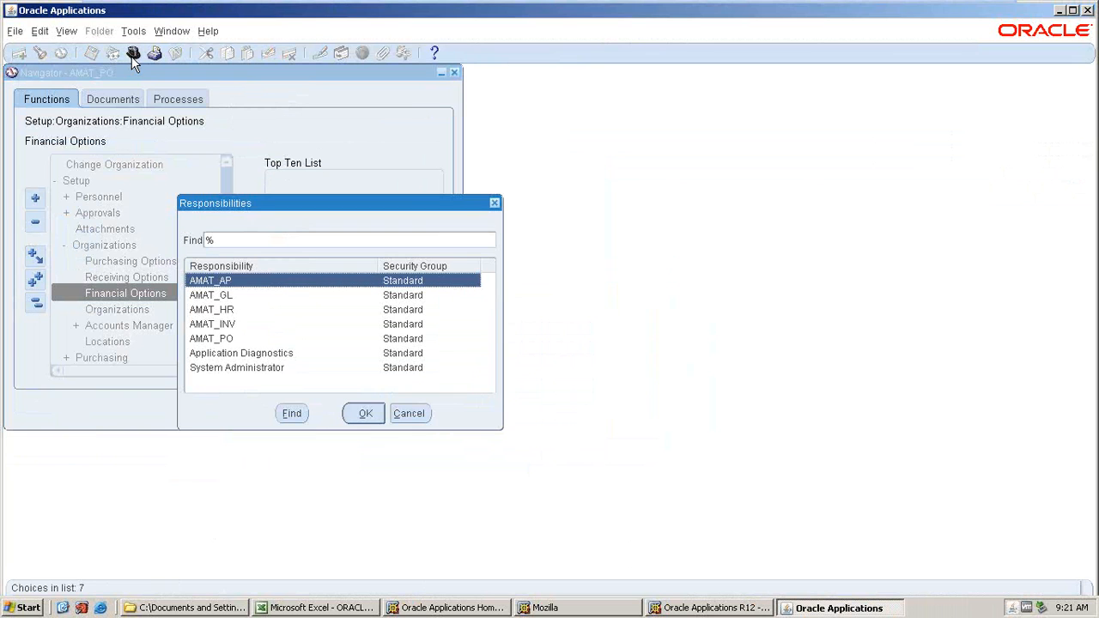
click(222, 296)
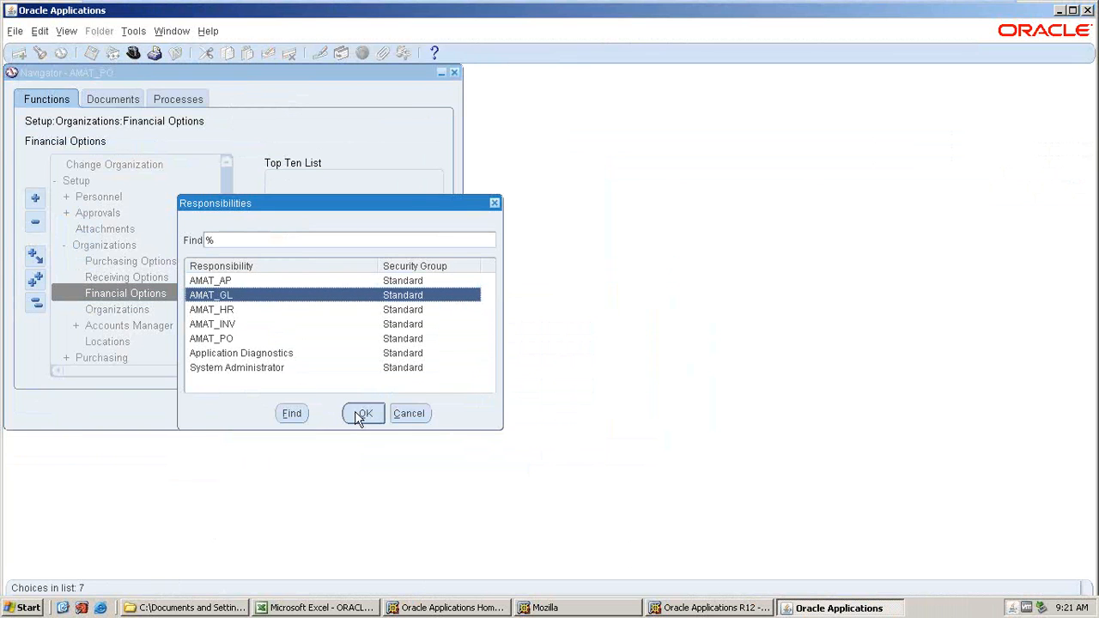
click(360, 413)
double_click(81, 262)
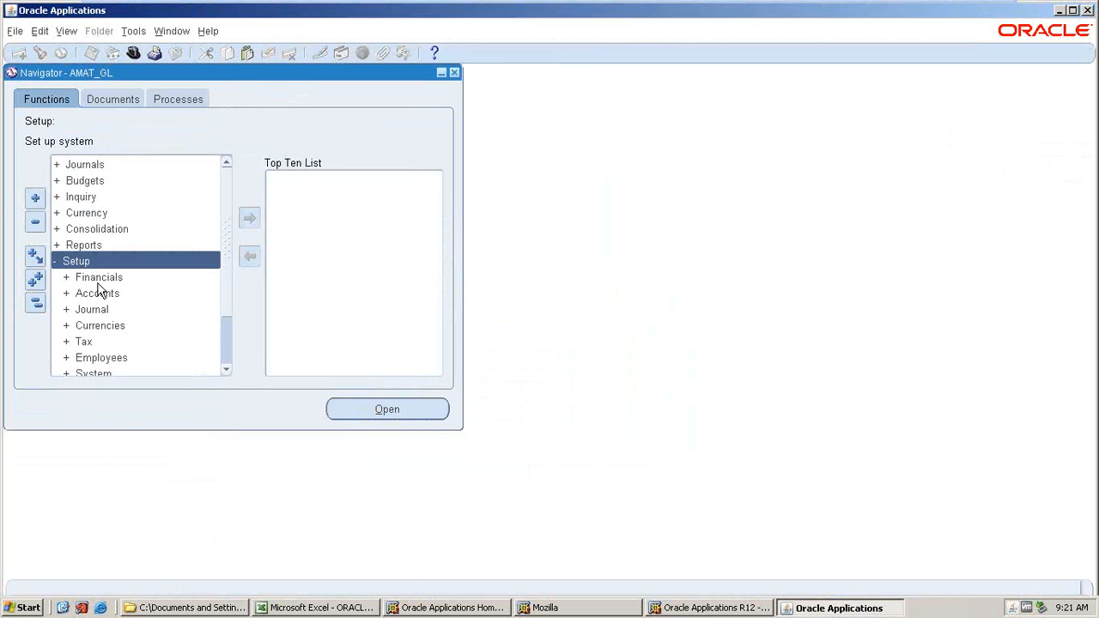
double_click(98, 280)
double_click(150, 330)
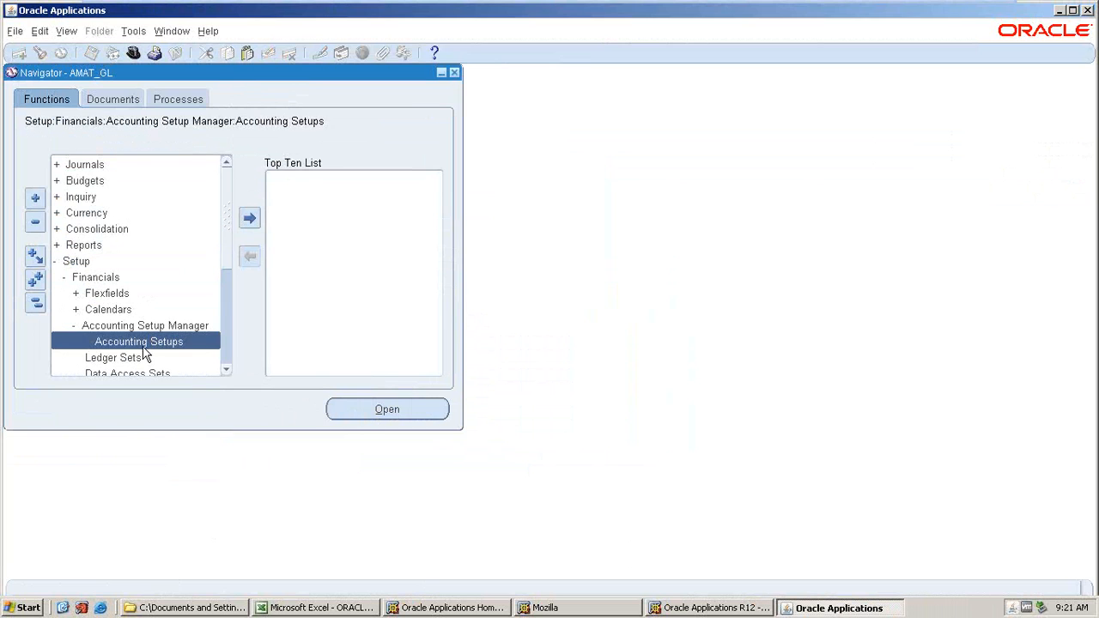
double_click(141, 344)
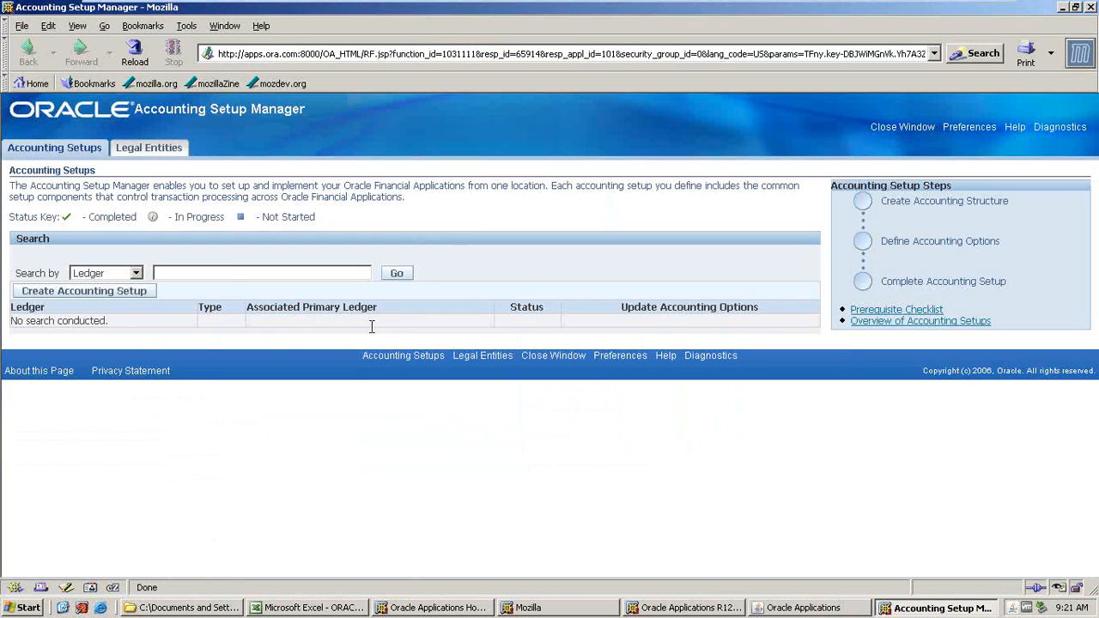
Search accounting setups for AMAT and open the operating units of AMAT_LEDGER.
text(AMAT)
key(Return)
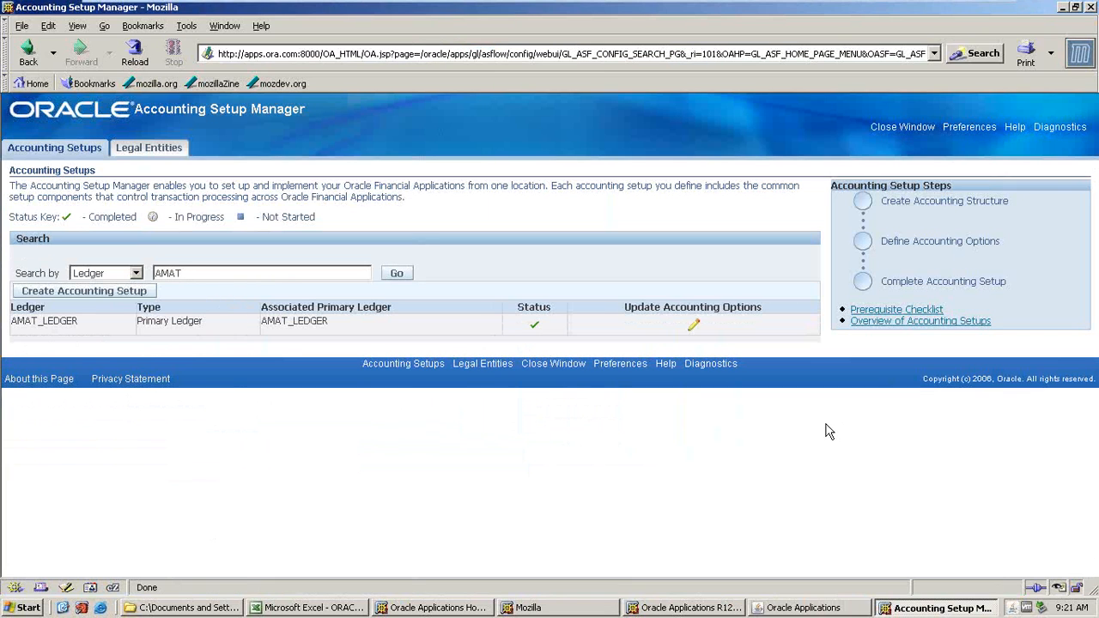
click(737, 328)
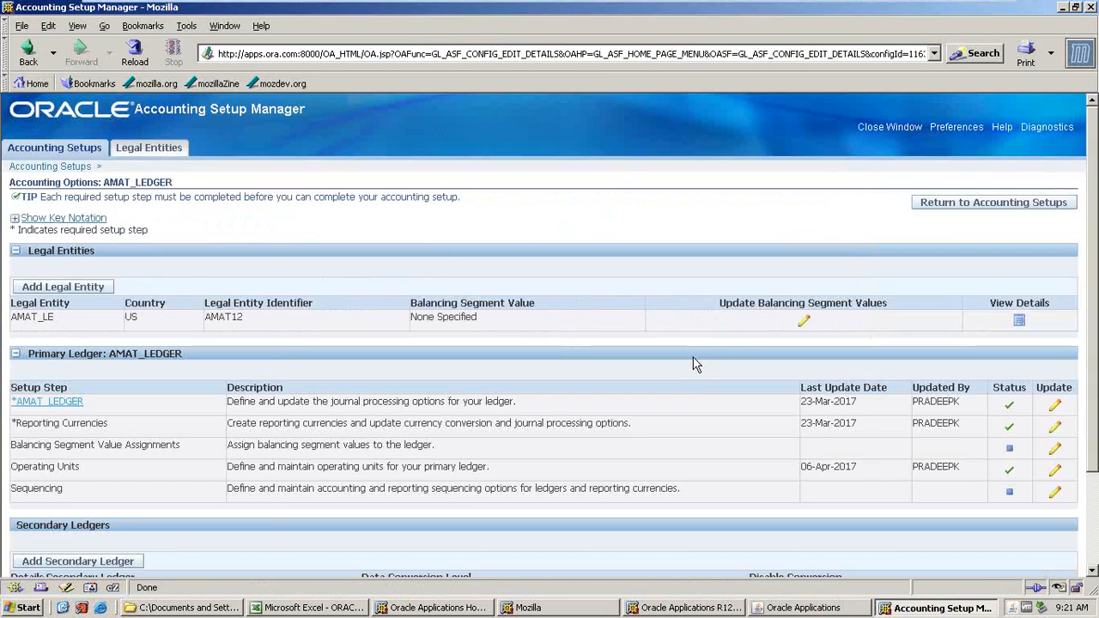
click(1055, 469)
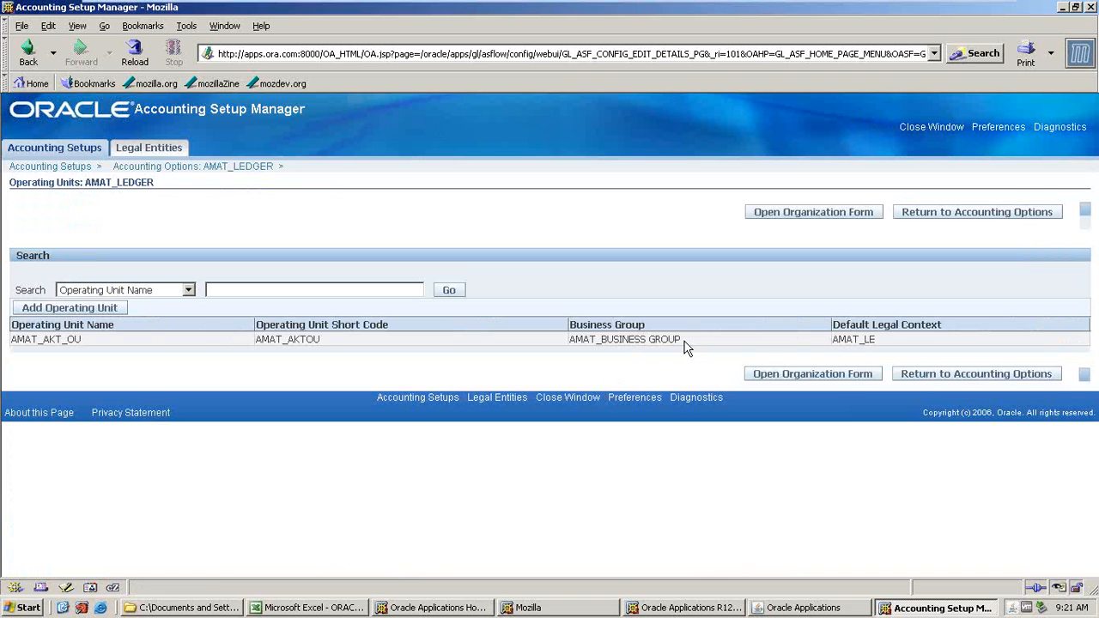
Examine the AMAT_AKT_OU operating unit's name, business group and default legal context.
drag(684, 342, 556, 359)
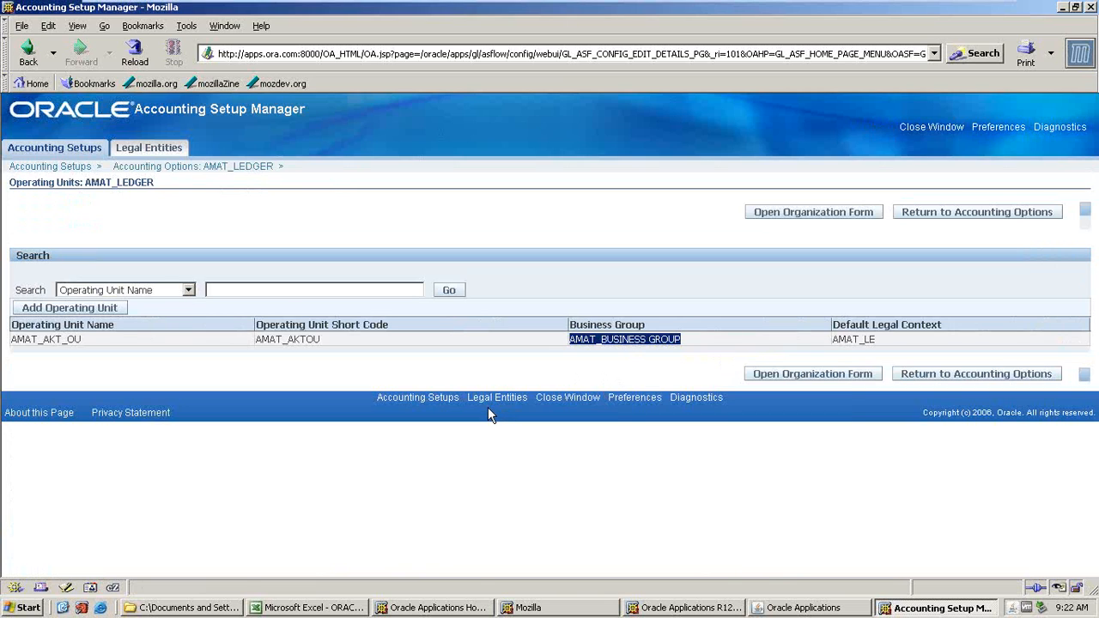
click(771, 609)
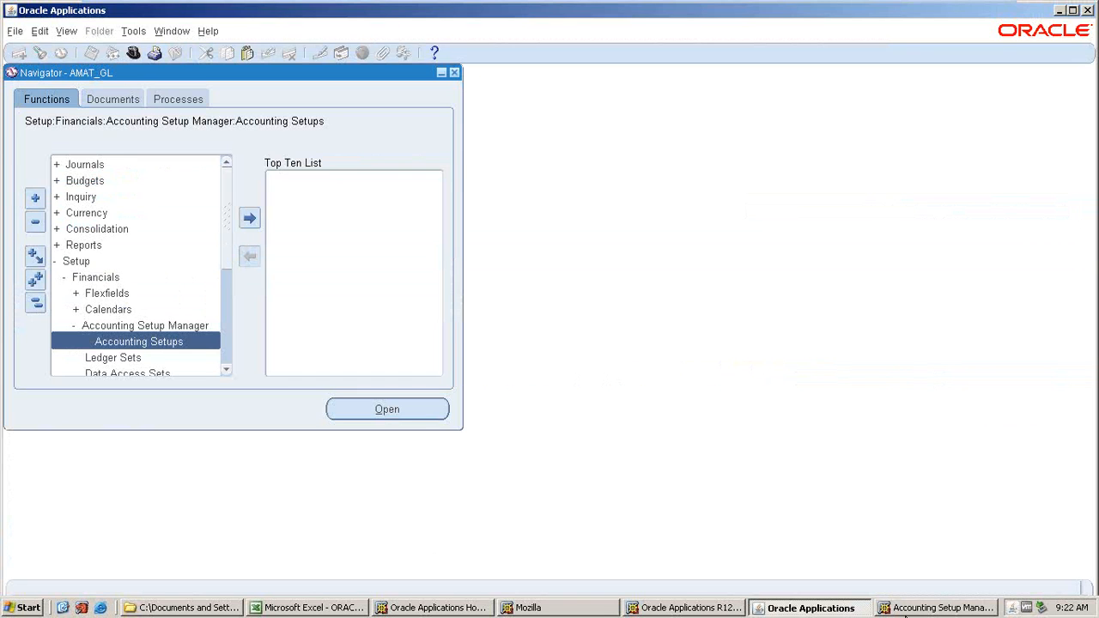
click(848, 609)
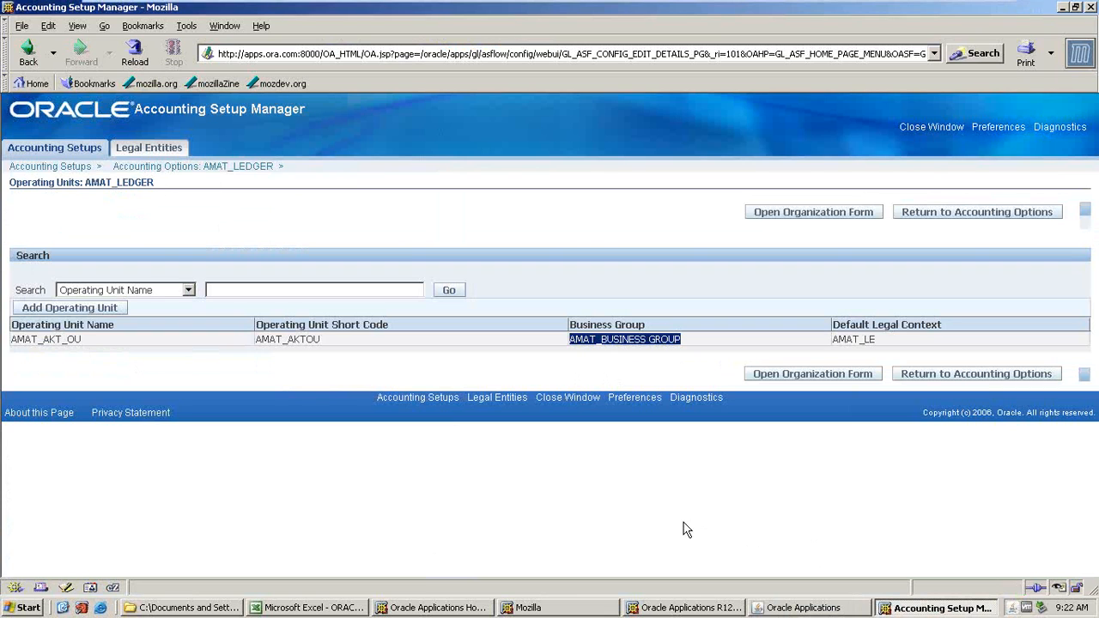
click(773, 608)
click(770, 610)
click(744, 567)
drag(83, 340, 4, 344)
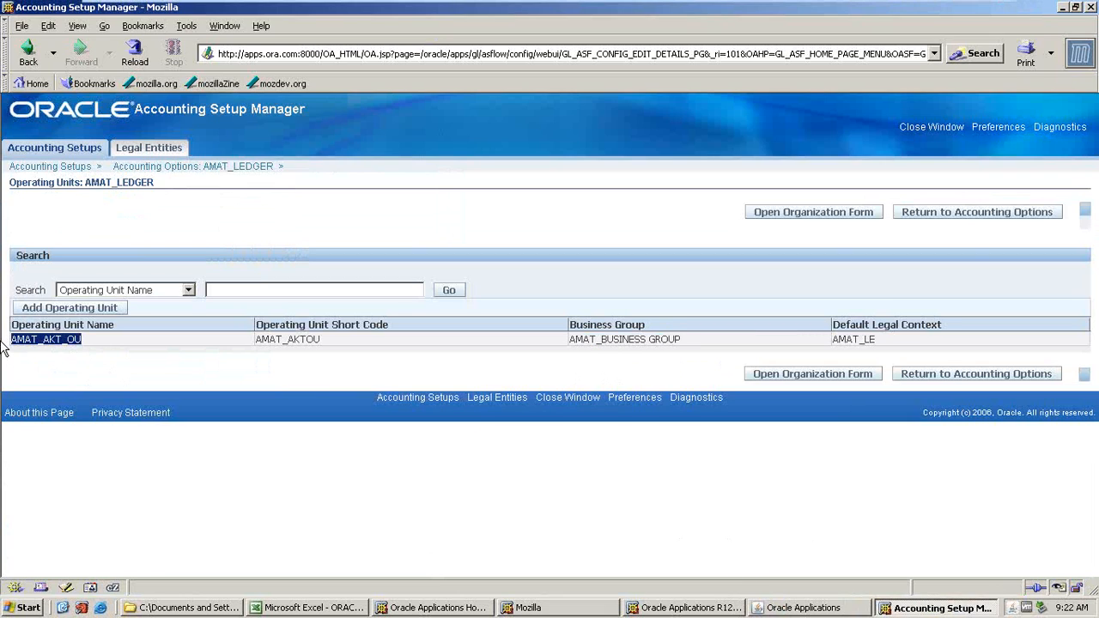
drag(678, 346, 609, 356)
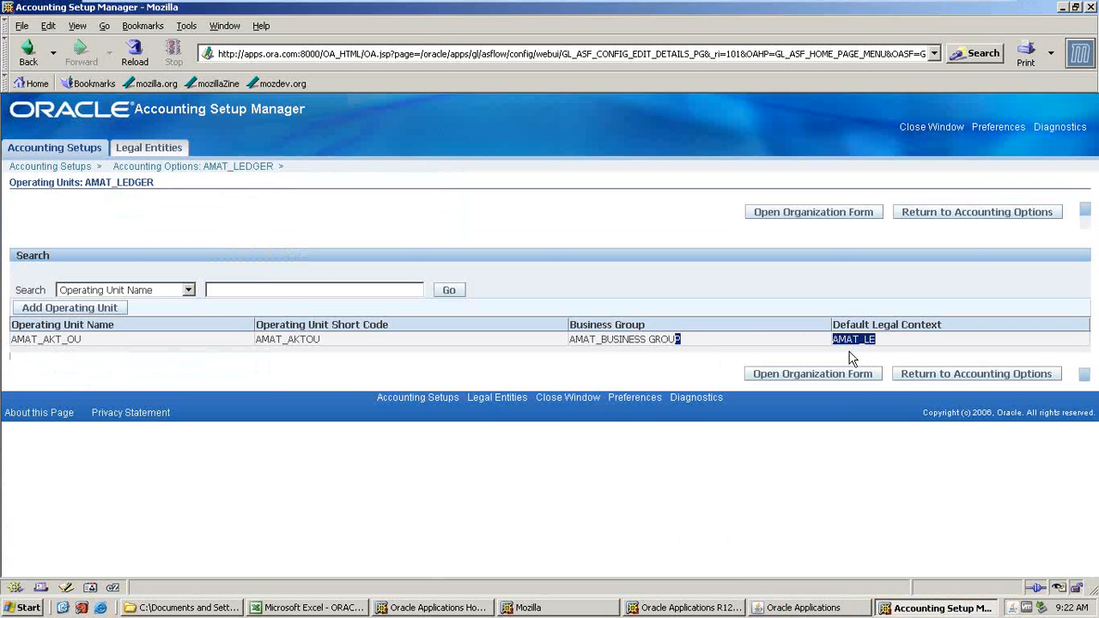
click(769, 609)
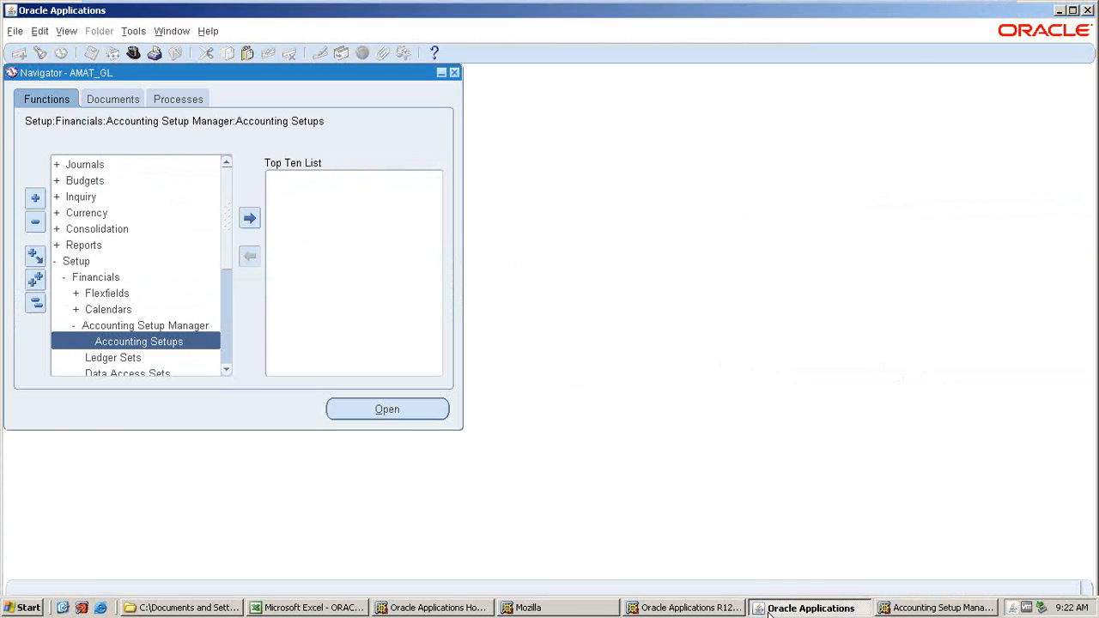
click(769, 609)
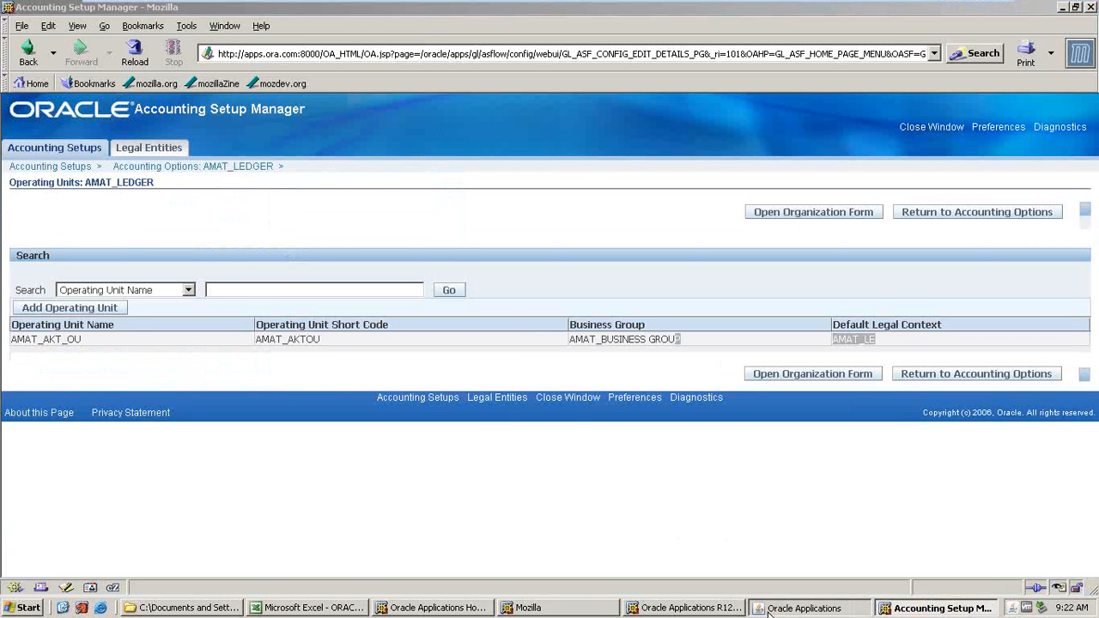
click(768, 609)
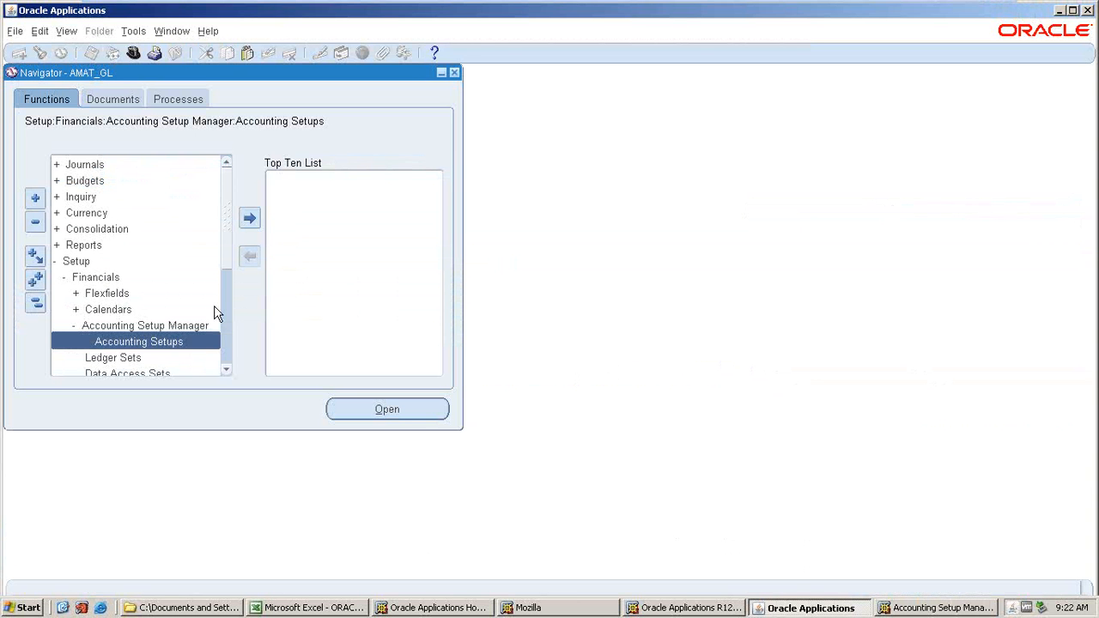
Switch to the System Administrator responsibility and open the system profile values.
click(134, 53)
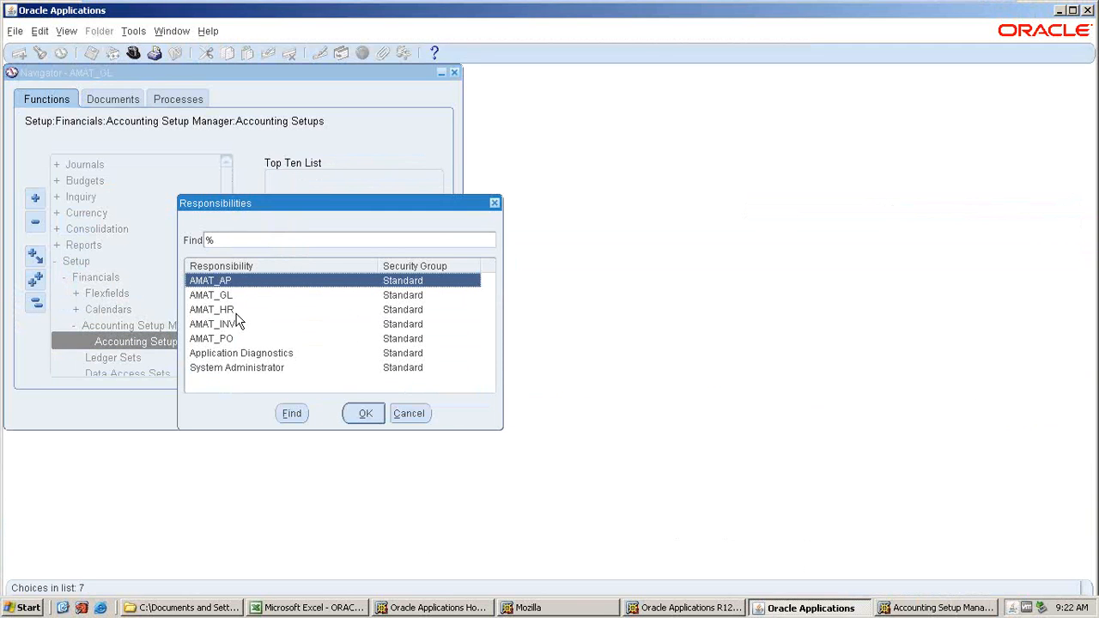
click(231, 327)
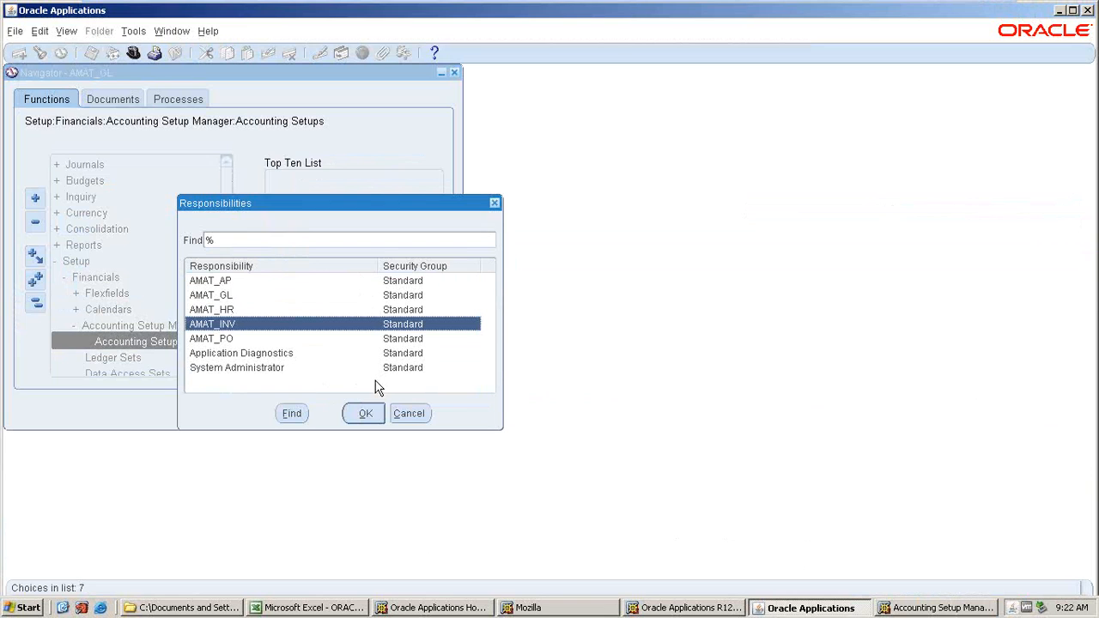
click(301, 368)
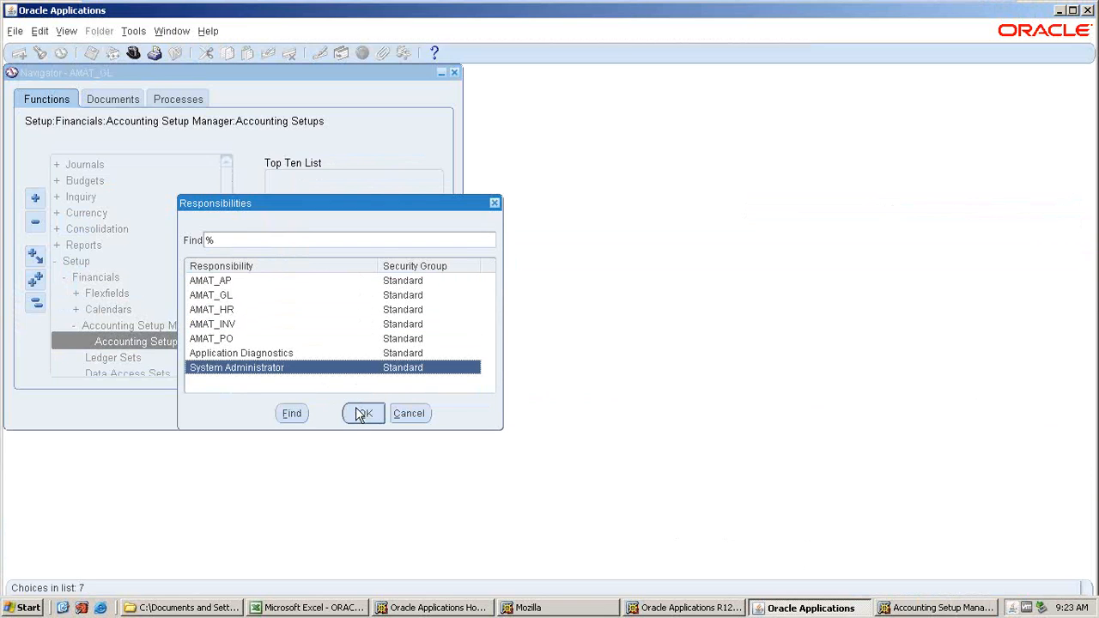
click(364, 414)
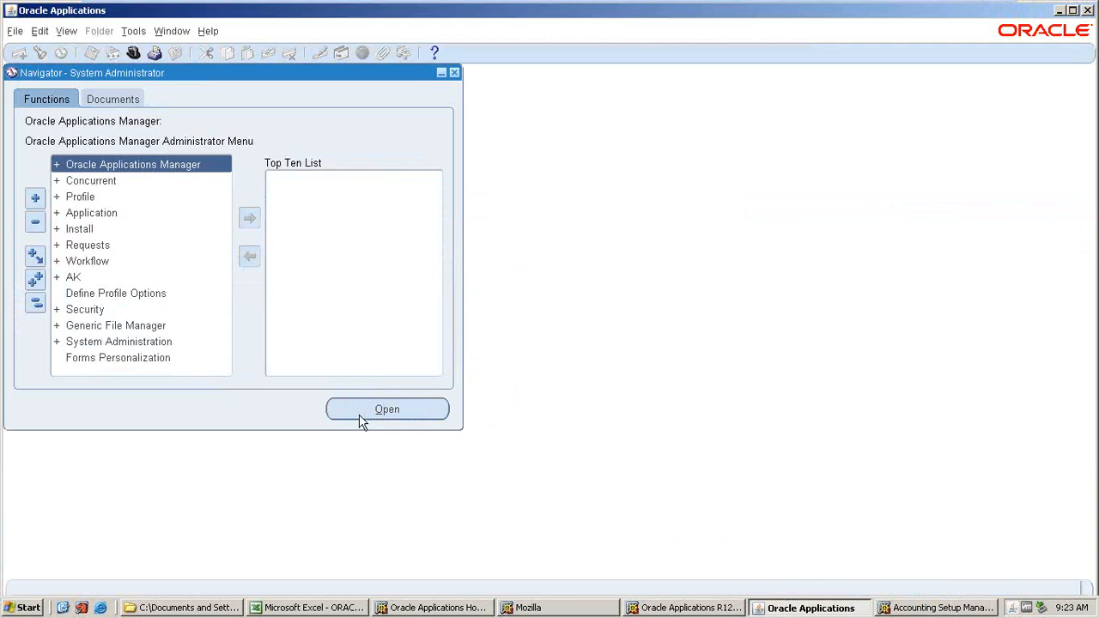
double_click(98, 204)
double_click(96, 212)
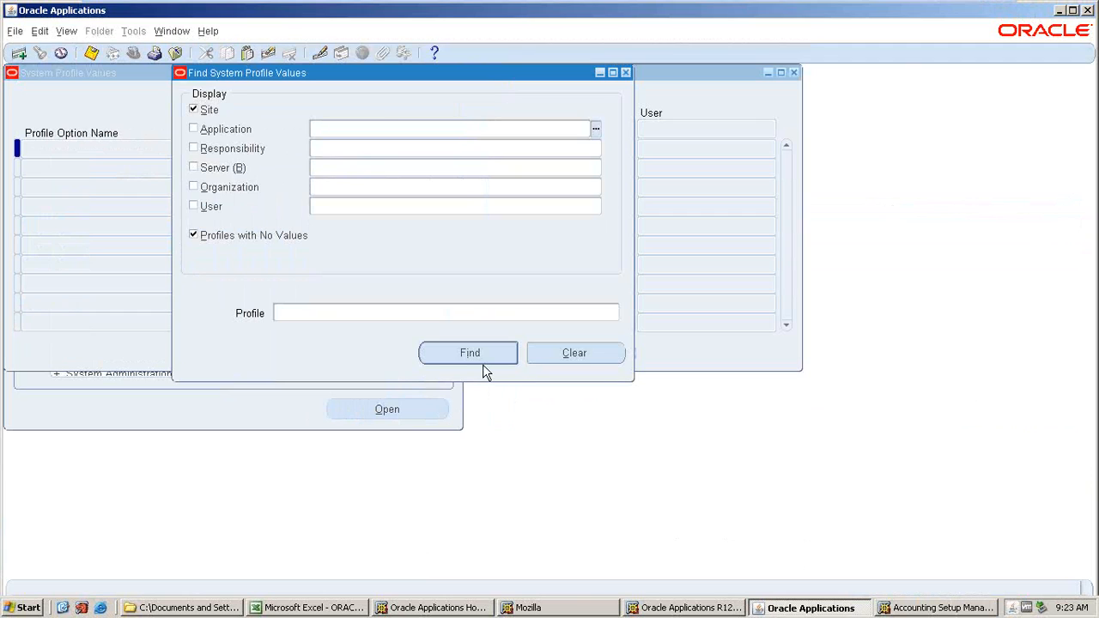
Search system profile values matching %MO%OP% for the Purchasing application and the AMAT_PO responsibility.
text(PURCHAS)
key(Tab)
key(Return)
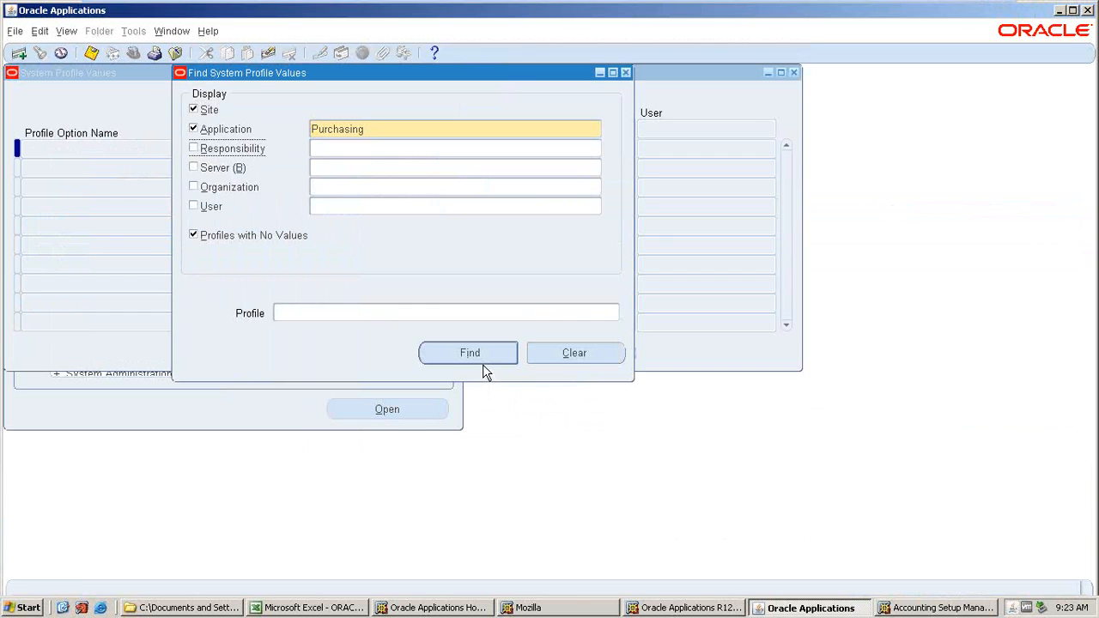
click(333, 148)
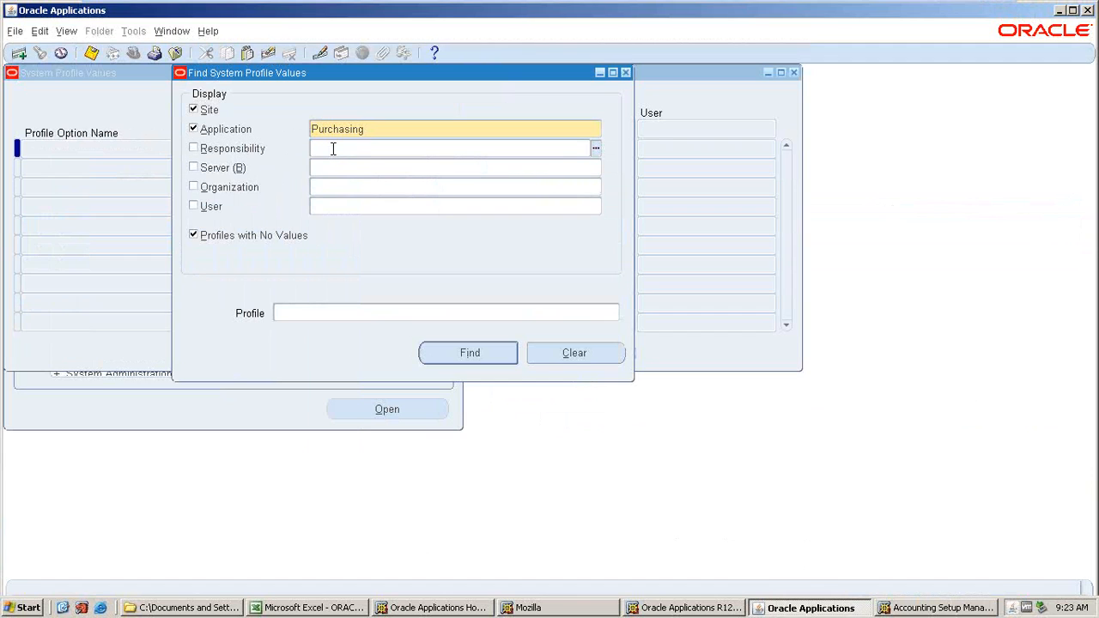
text(%)
key(BackSpace)
text(AMAT_)
key(Tab)
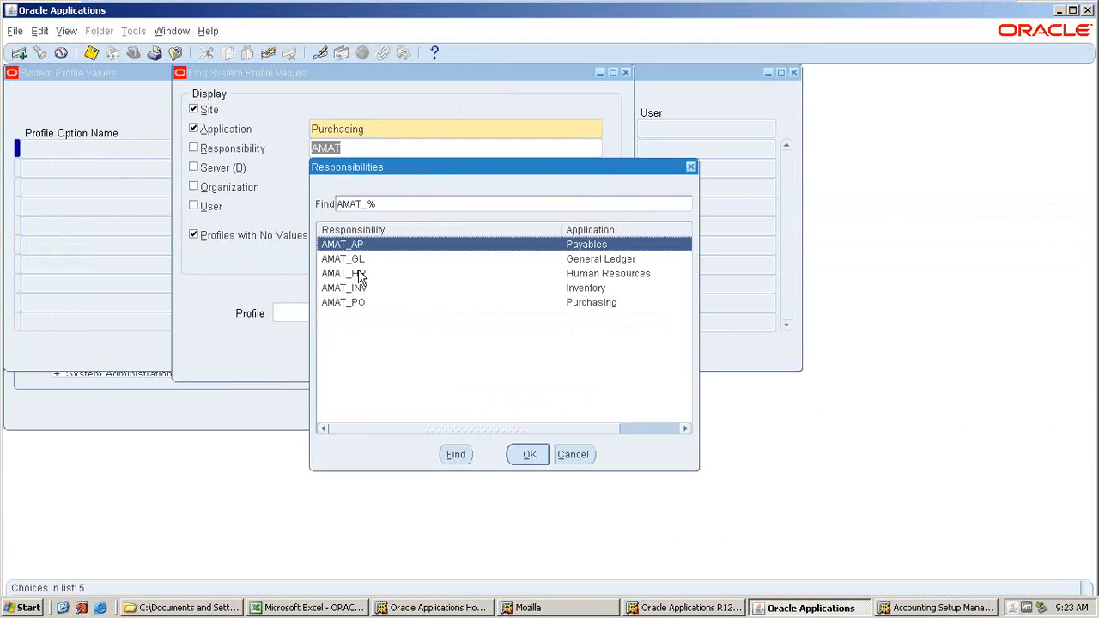
click(363, 303)
click(521, 457)
click(287, 311)
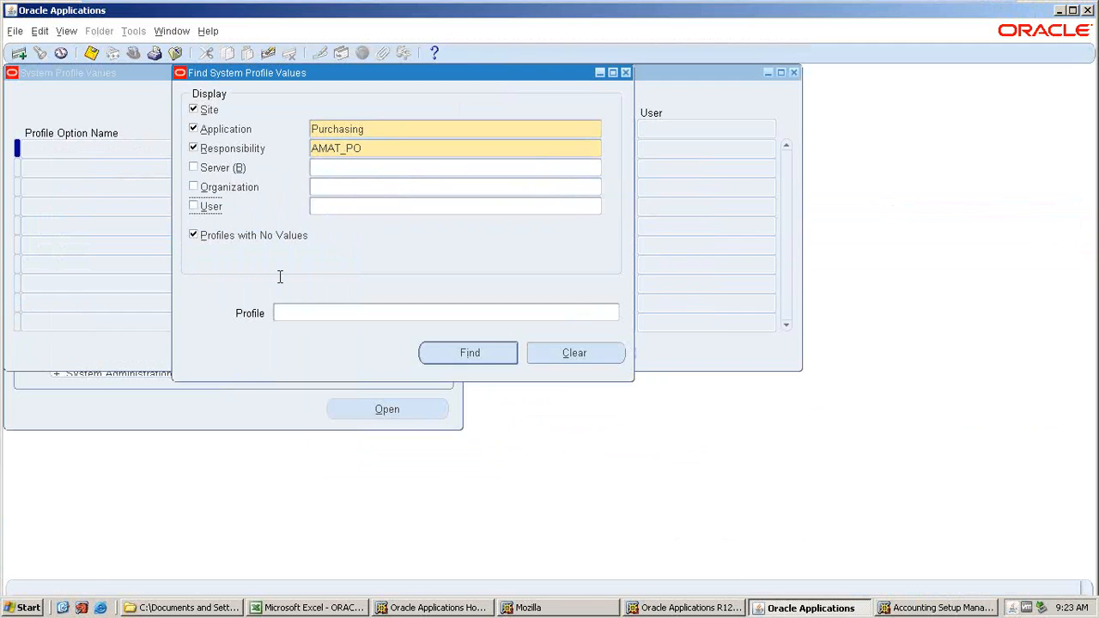
text(%)
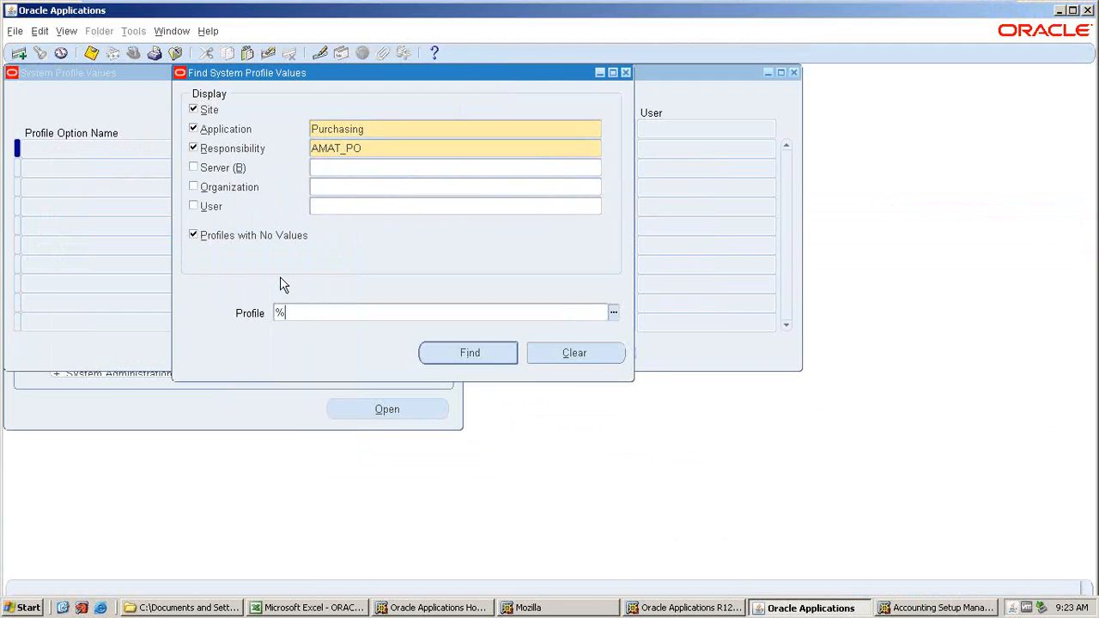
text(MO%OP%)
key(Return)
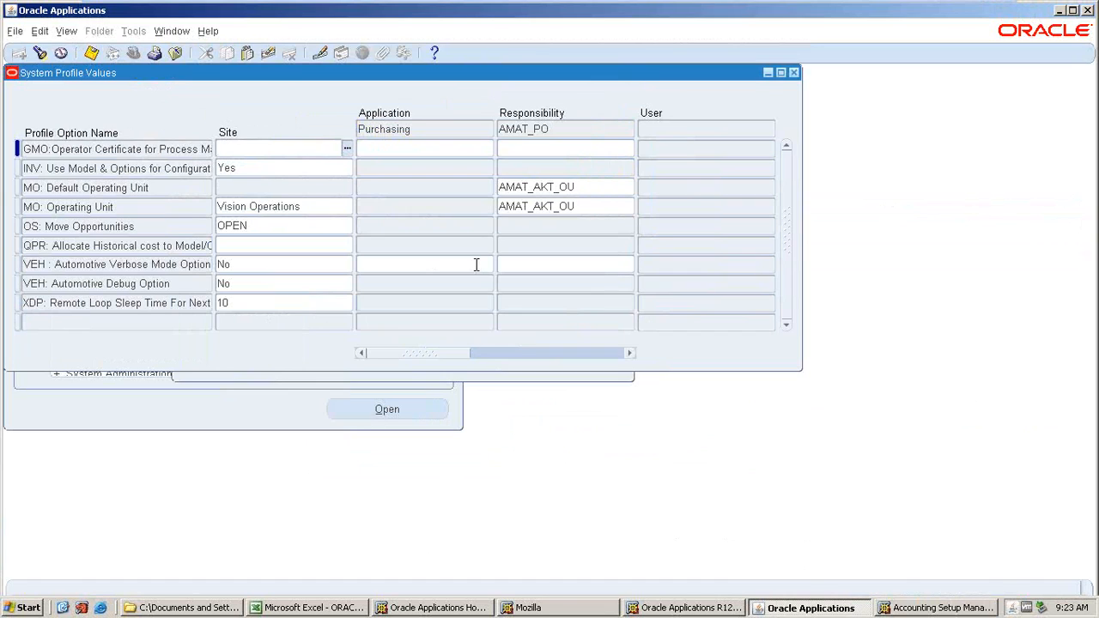
Clear the AMAT_PO responsibility value of MO: Default Operating Unit and save.
click(583, 194)
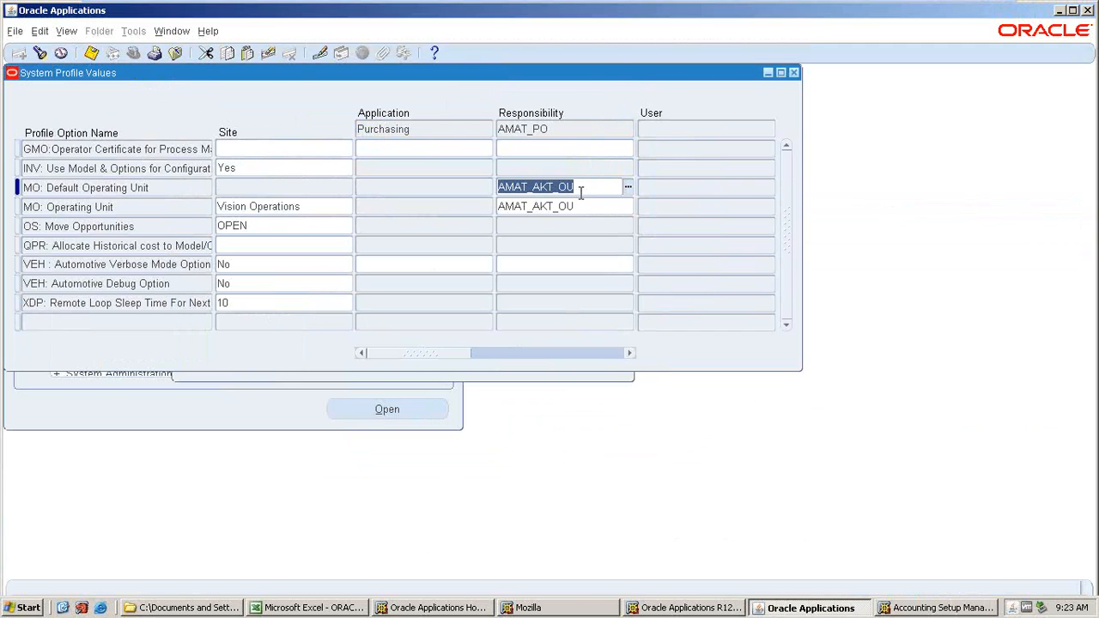
key(Delete)
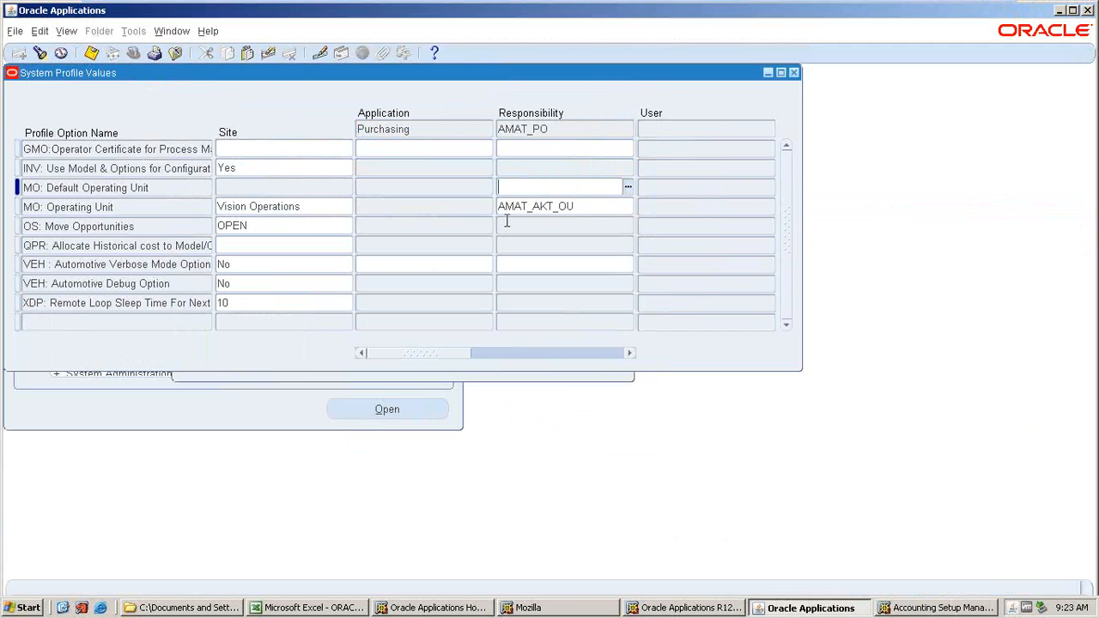
key(ctrl+s)
Search profiles matching %MO%SEC%, clear the site value of MO: Security Profile, and save.
click(41, 53)
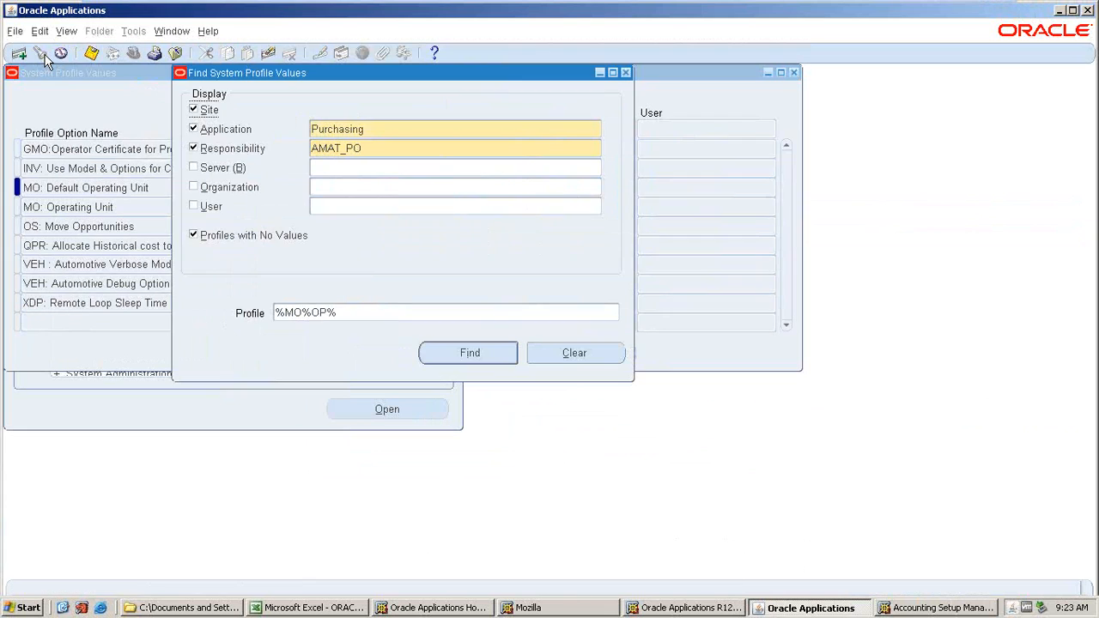
double_click(339, 314)
click(327, 315)
key(BackSpace)
key(BackSpace)
text(SEC)
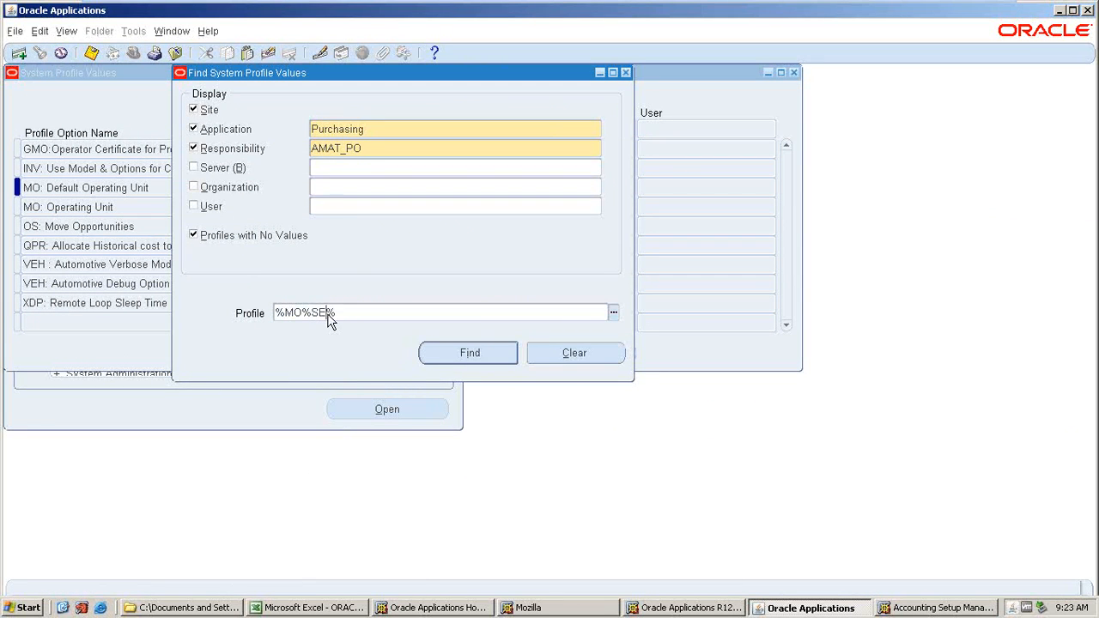
key(Return)
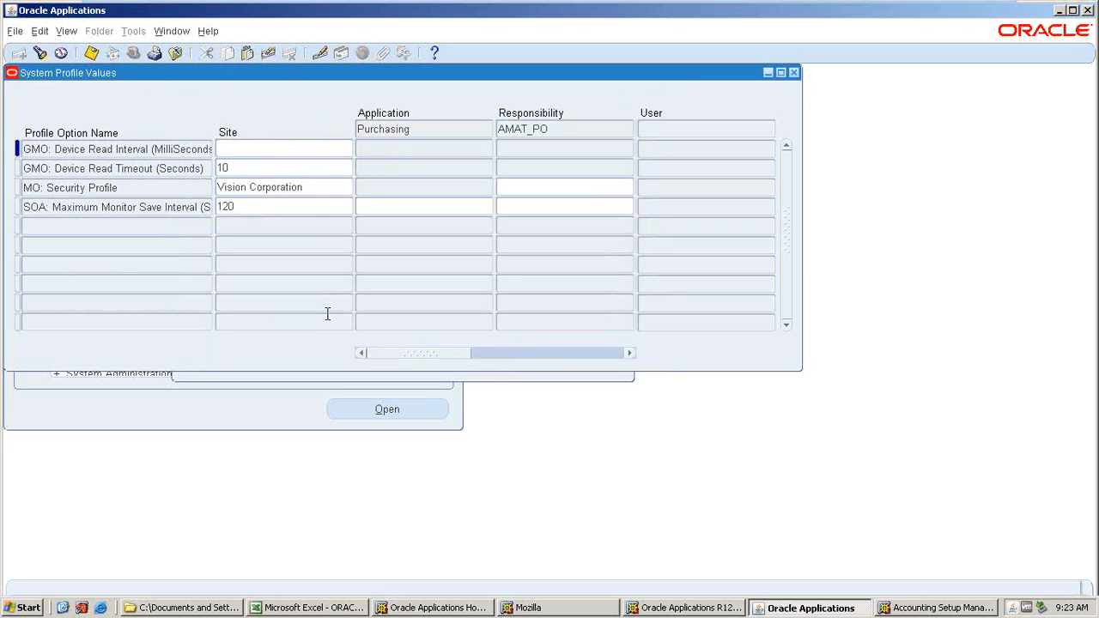
click(329, 196)
key(Delete)
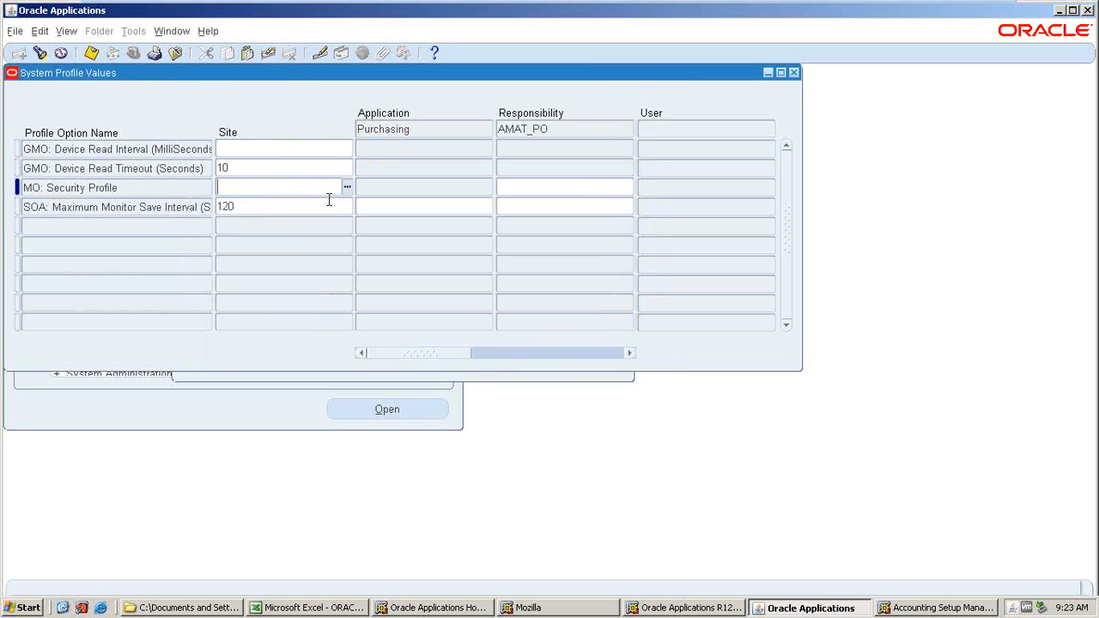
key(ctrl+s)
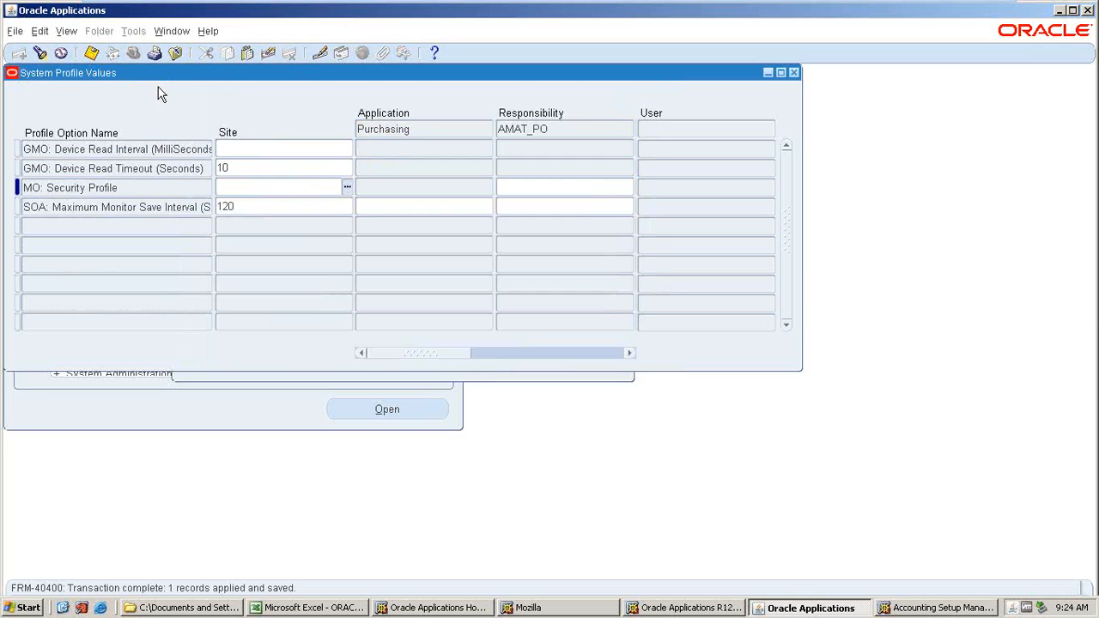
Review the HR%BUS% and HR%SEC% profile values for the AMAT_PO responsibility, then close the profile window.
click(41, 53)
double_click(336, 309)
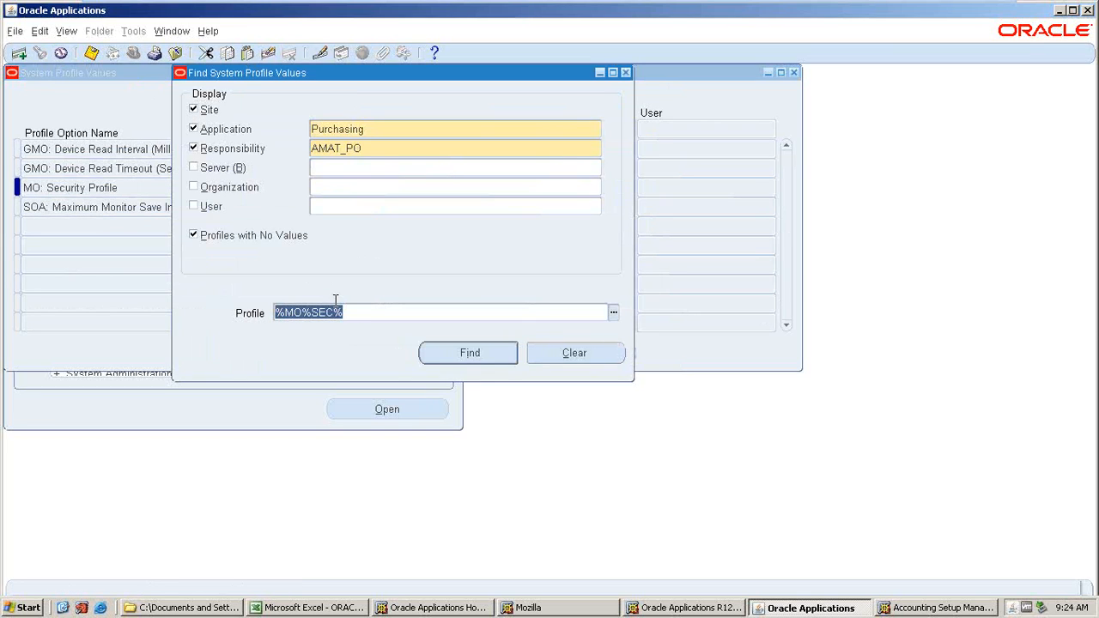
text(HR)
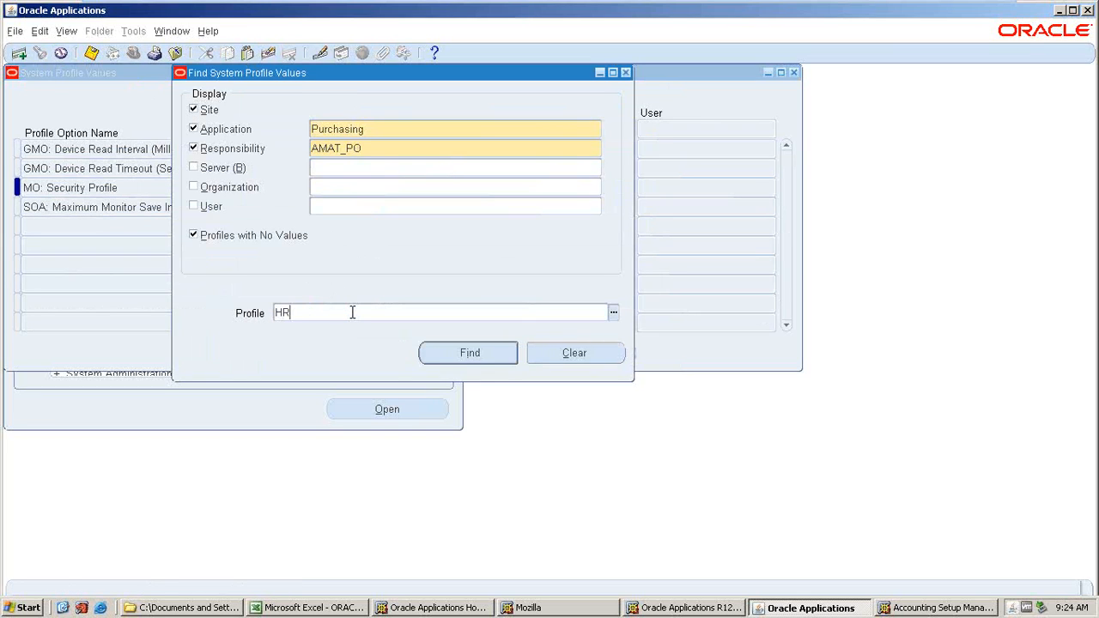
text(%BUS%)
key(Return)
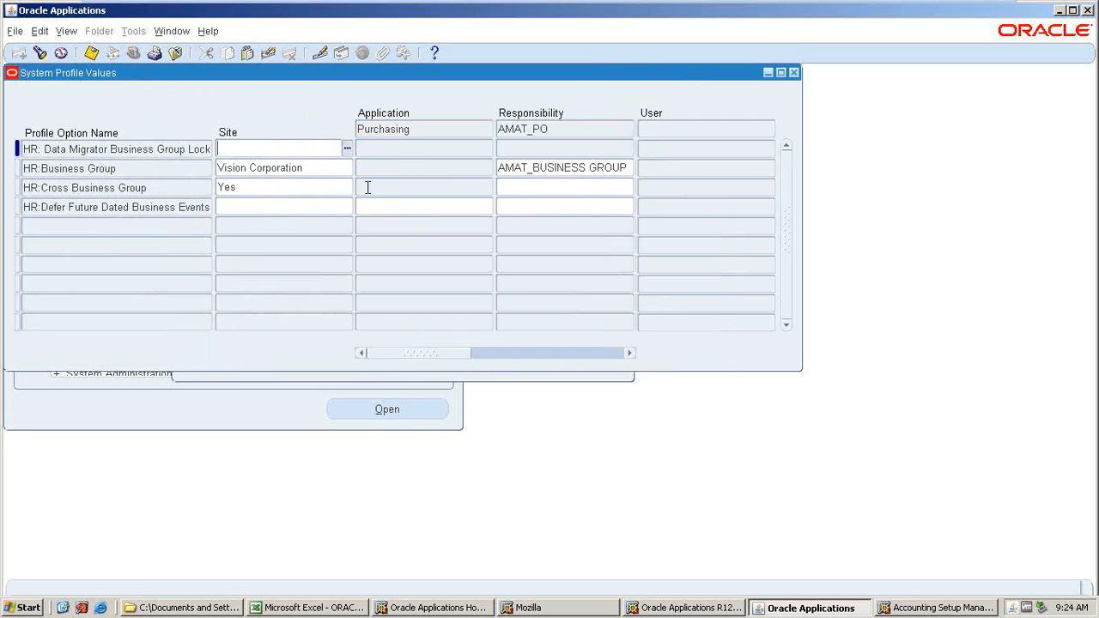
click(40, 54)
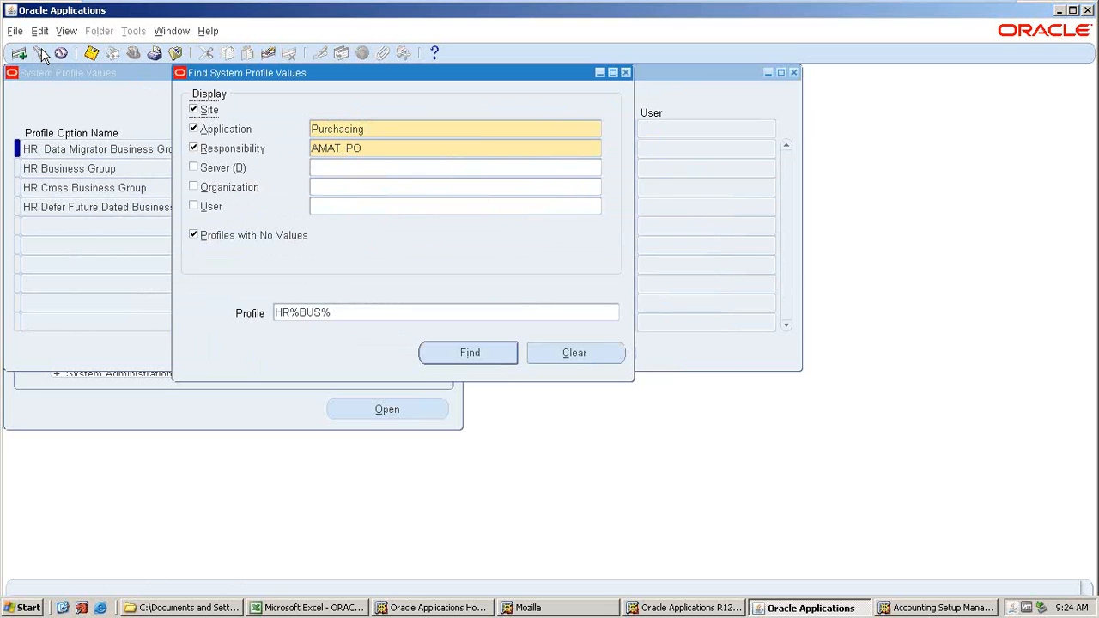
double_click(321, 310)
click(322, 309)
key(BackSpace)
key(BackSpace)
key(BackSpace)
text(SEC)
key(Return)
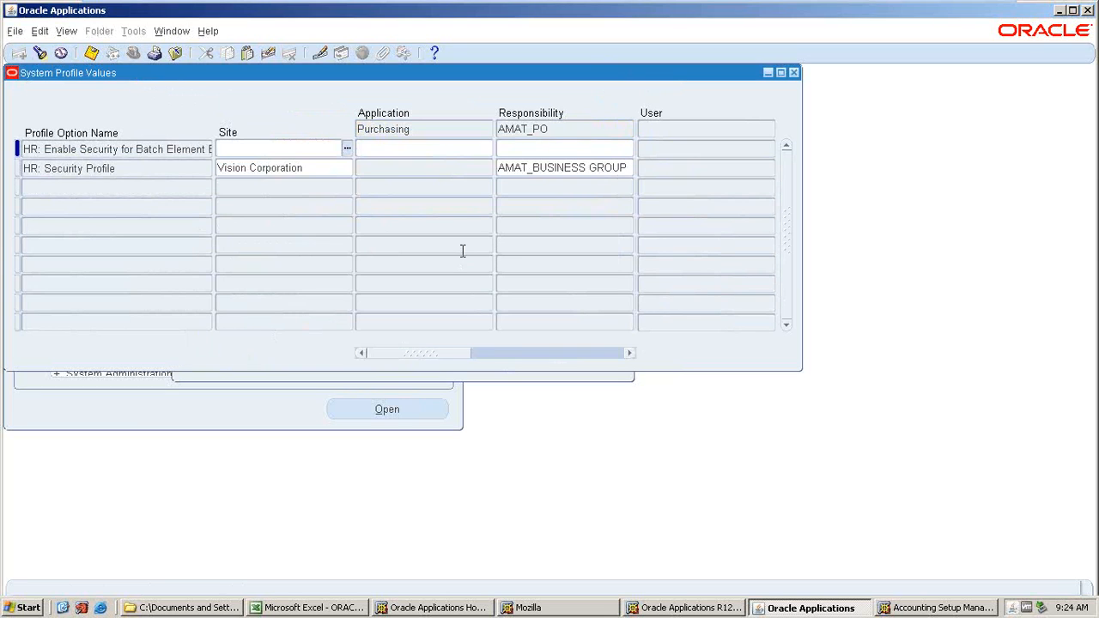
click(48, 57)
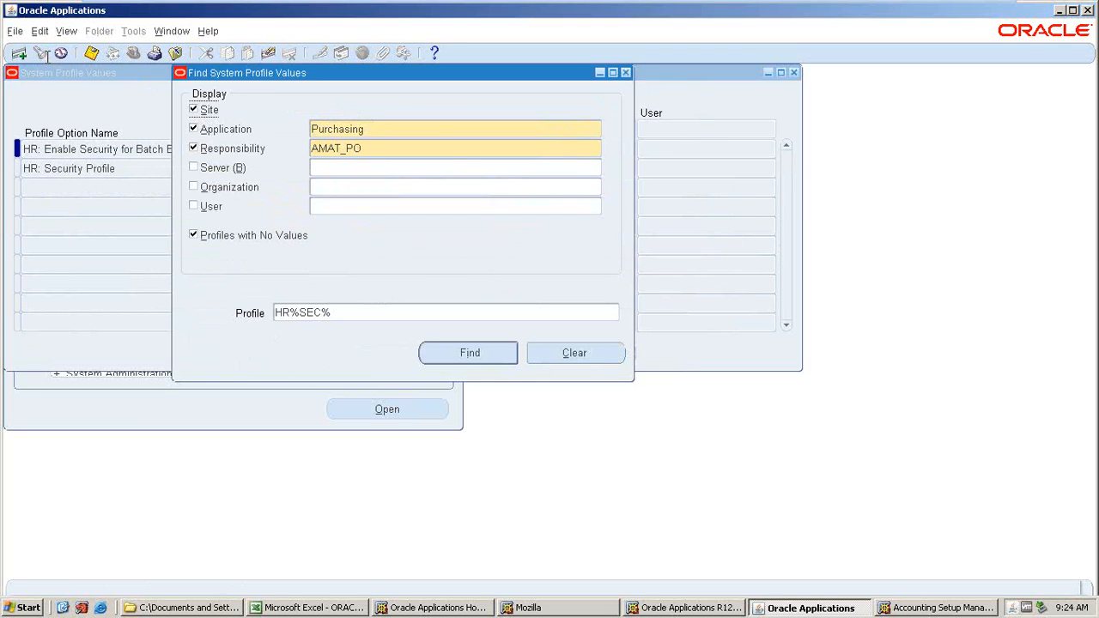
click(334, 312)
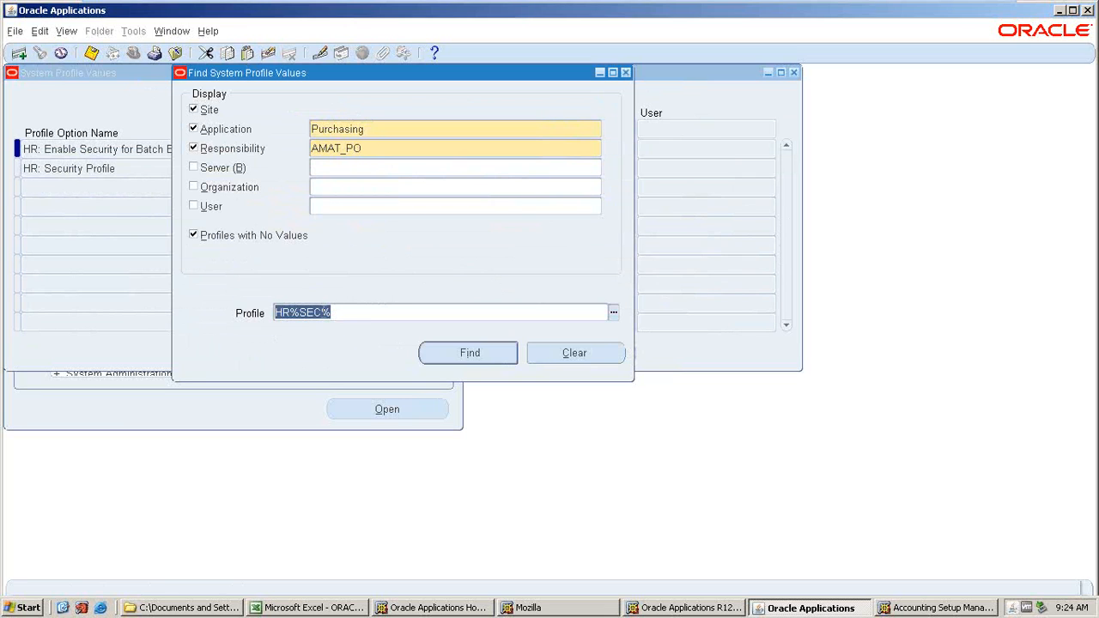
click(326, 313)
click(479, 354)
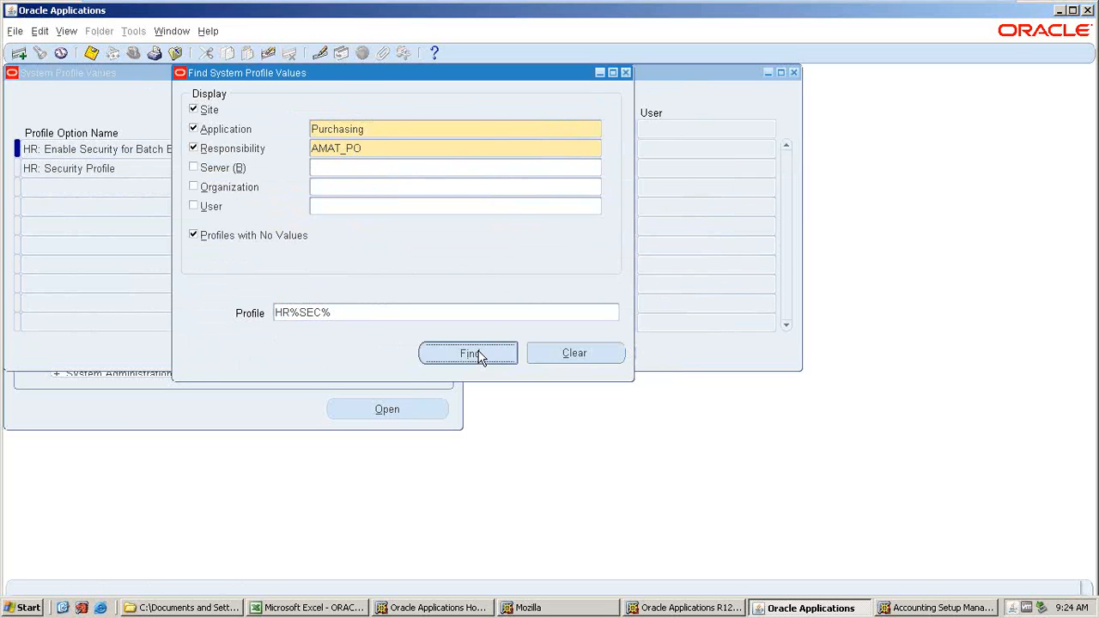
click(794, 73)
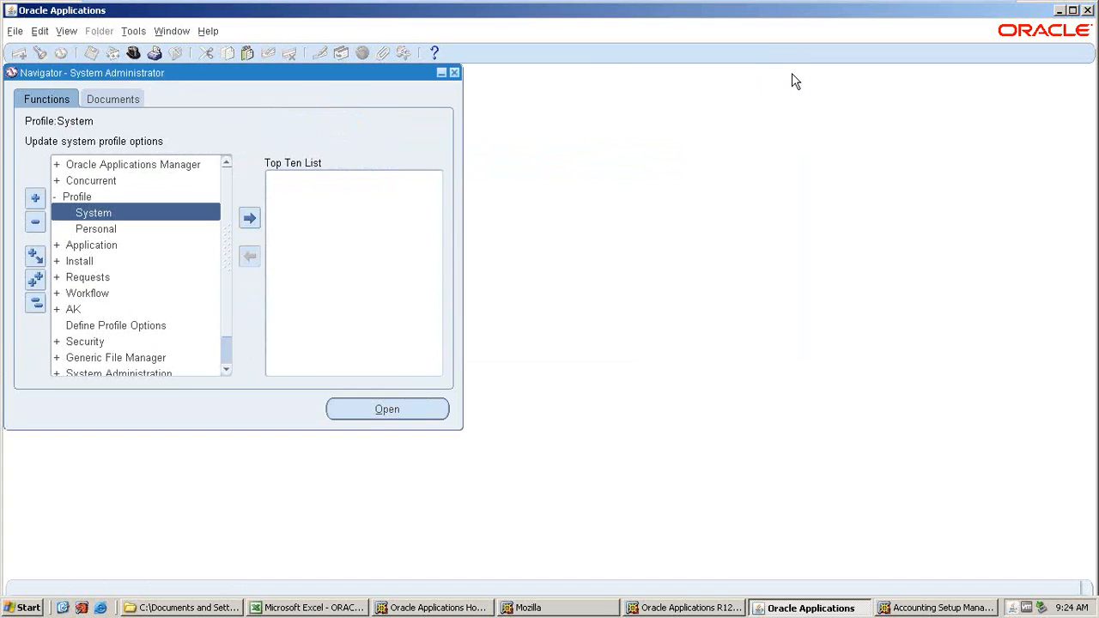
Switch to the AMAT_PO responsibility and open the Financial Options setup form under Organizations.
click(221, 340)
click(360, 415)
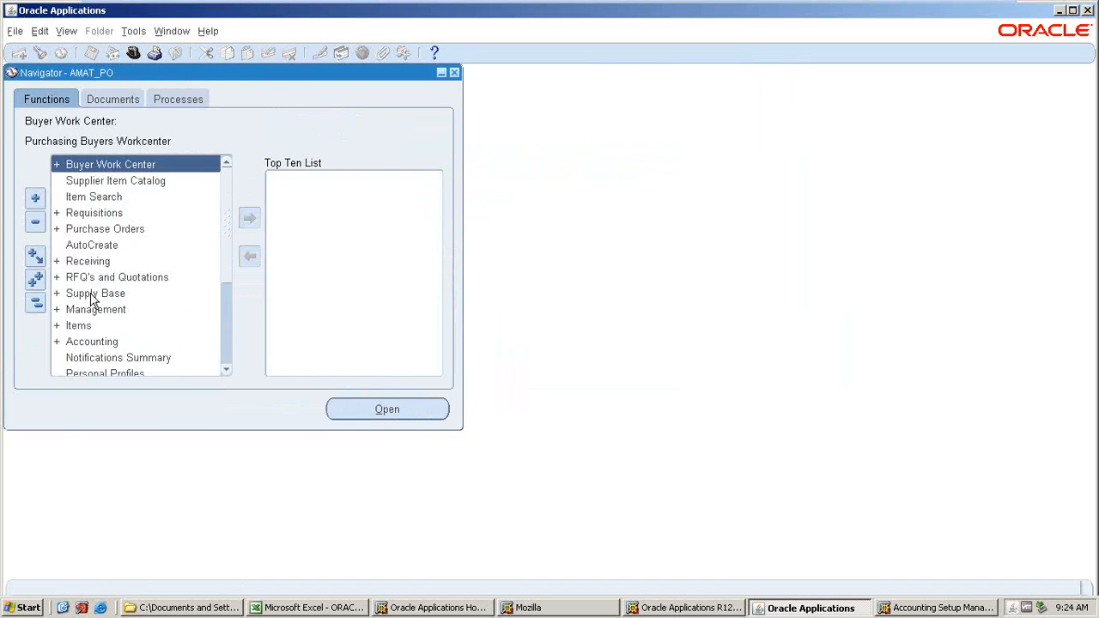
scroll(89, 249, down, 2)
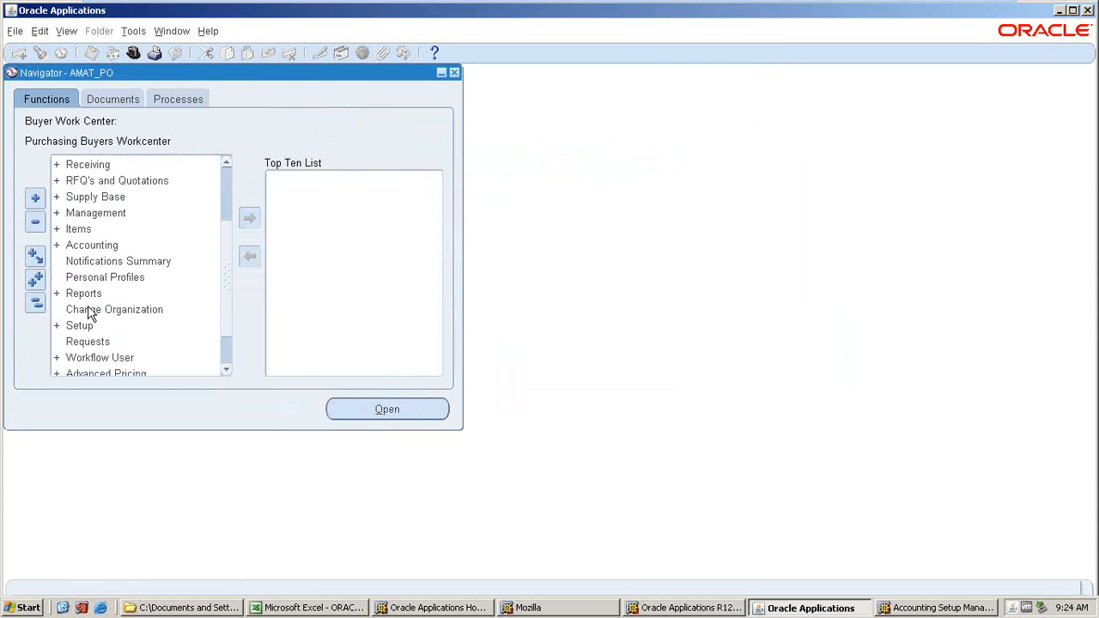
double_click(86, 325)
scroll(86, 338, down, 3)
click(107, 281)
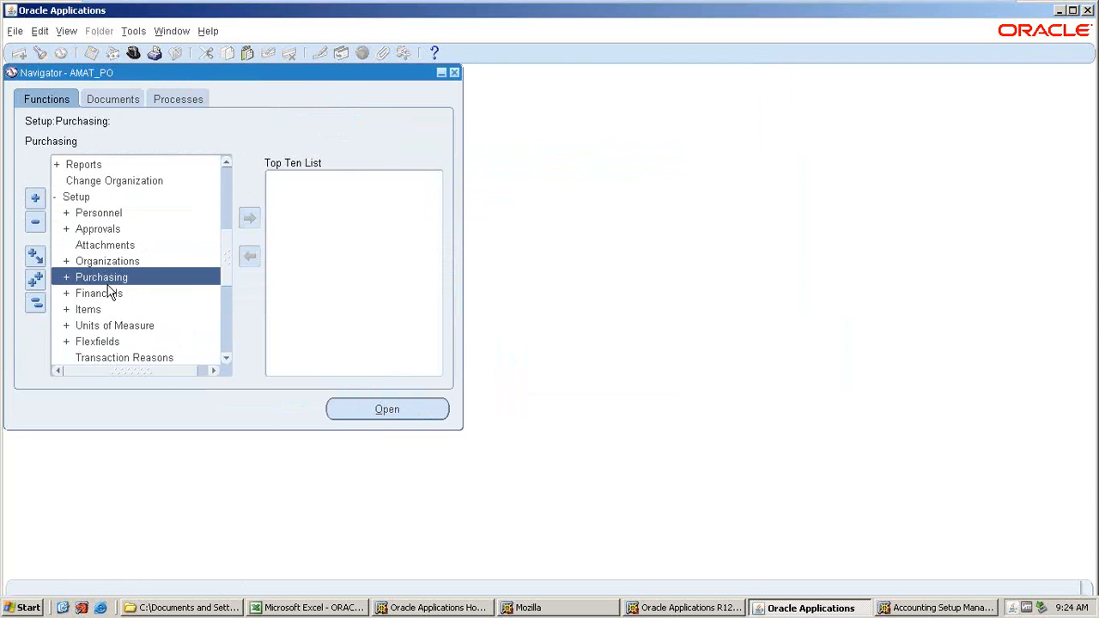
double_click(109, 264)
scroll(121, 321, down, 2)
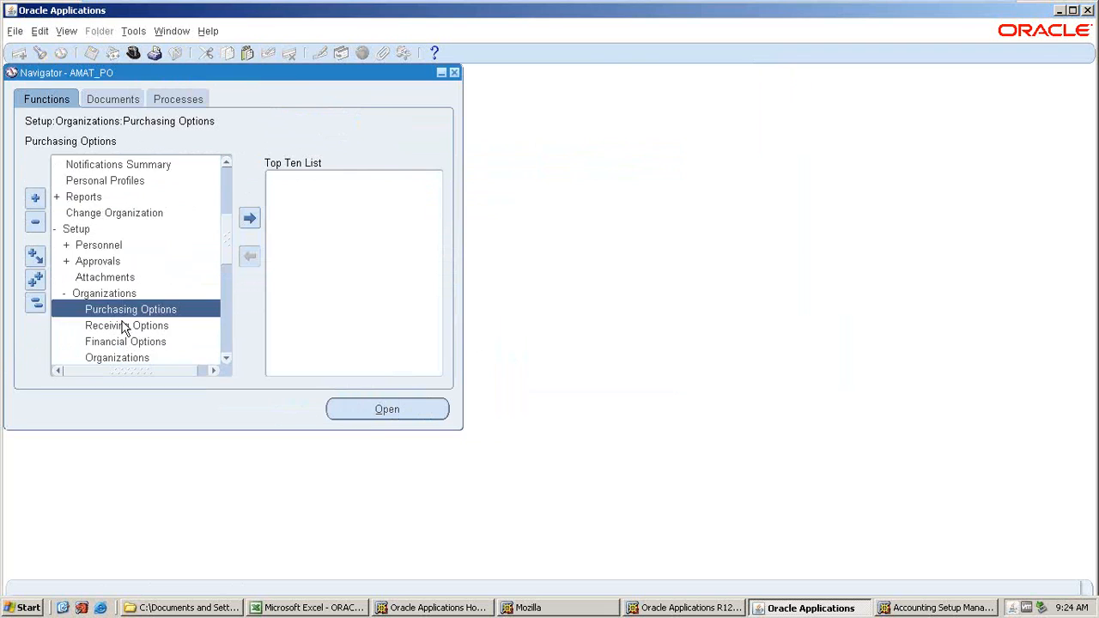
double_click(125, 294)
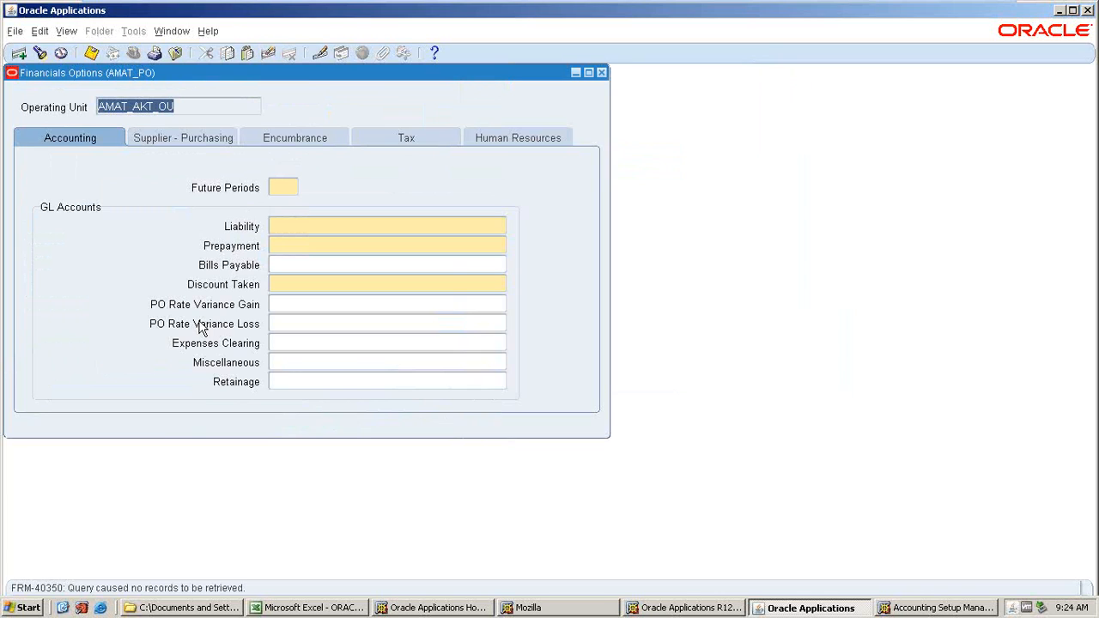
Close the Financial Options form and return to the System Administrator's system profile values.
click(601, 73)
key(Return)
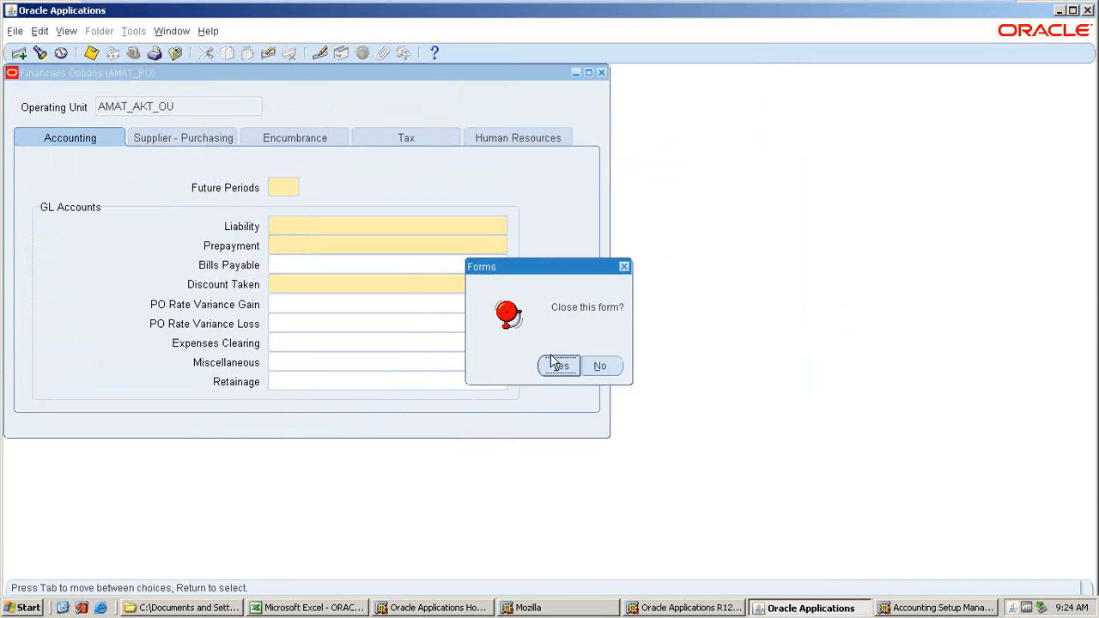
click(559, 363)
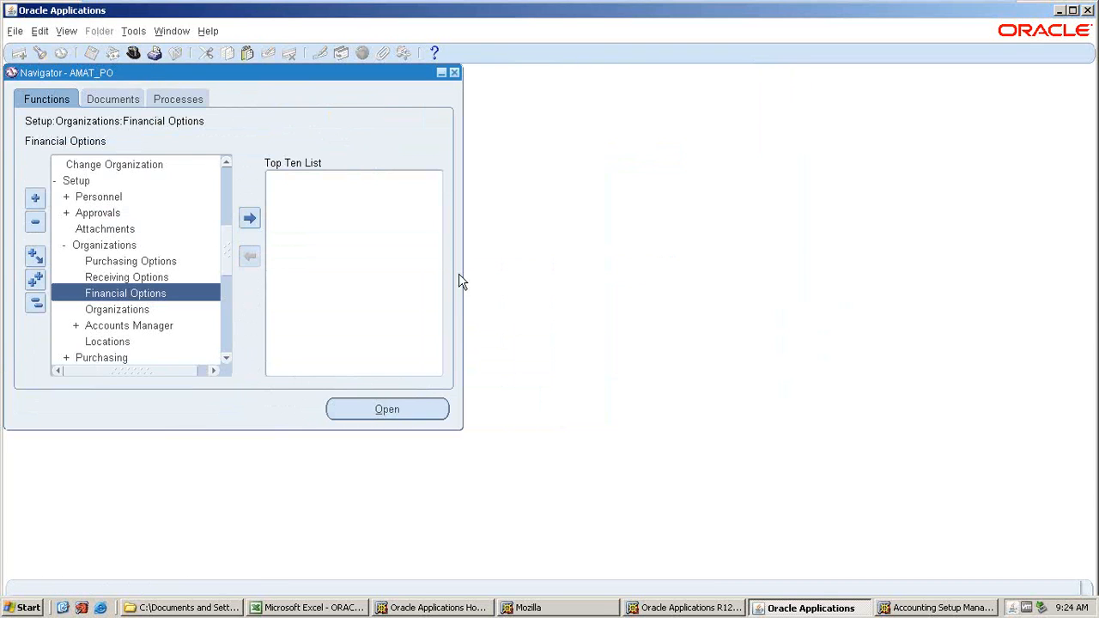
click(136, 54)
click(219, 367)
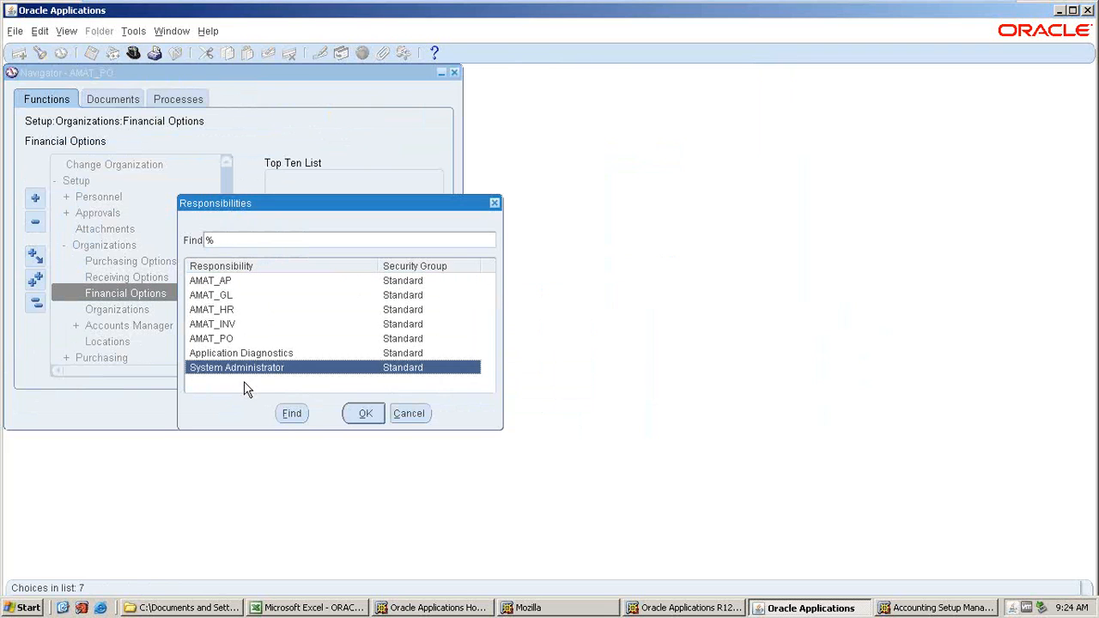
click(352, 415)
double_click(91, 199)
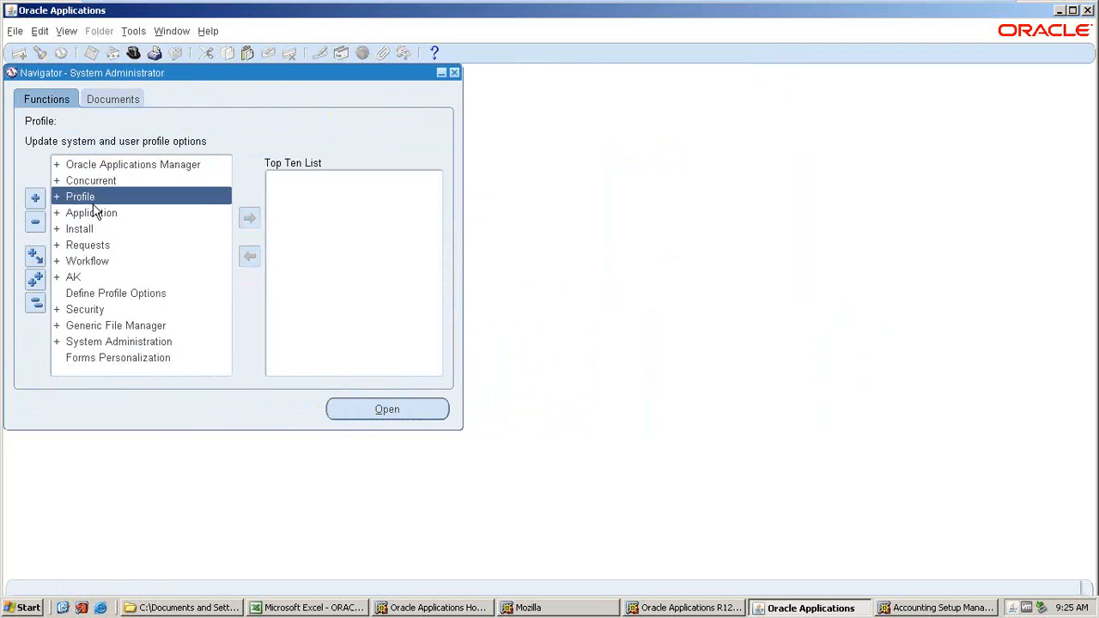
click(94, 213)
double_click(96, 218)
Switch to the Excel notes workbook and enter DELETE in cell C41.
key(alt+Tab)
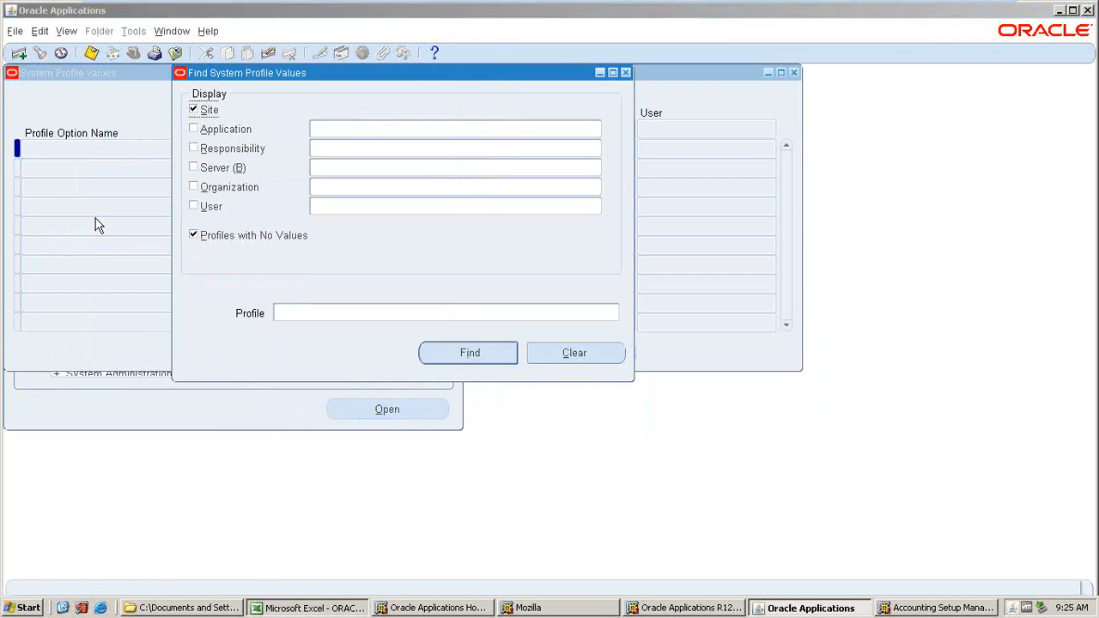
scroll(307, 469, down, 2)
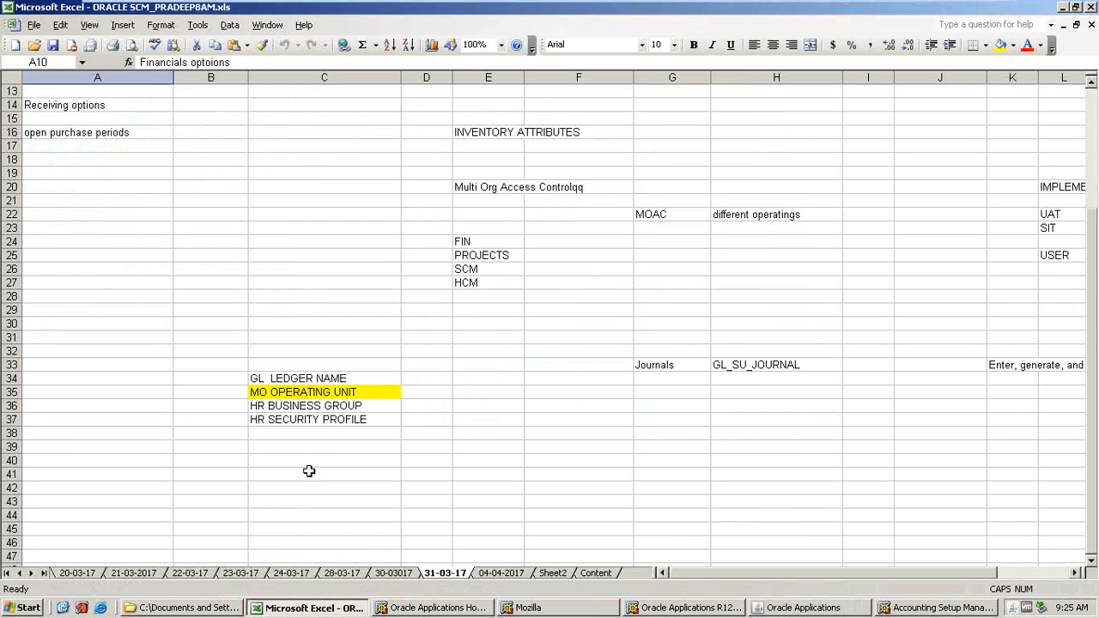
click(277, 474)
text(d)
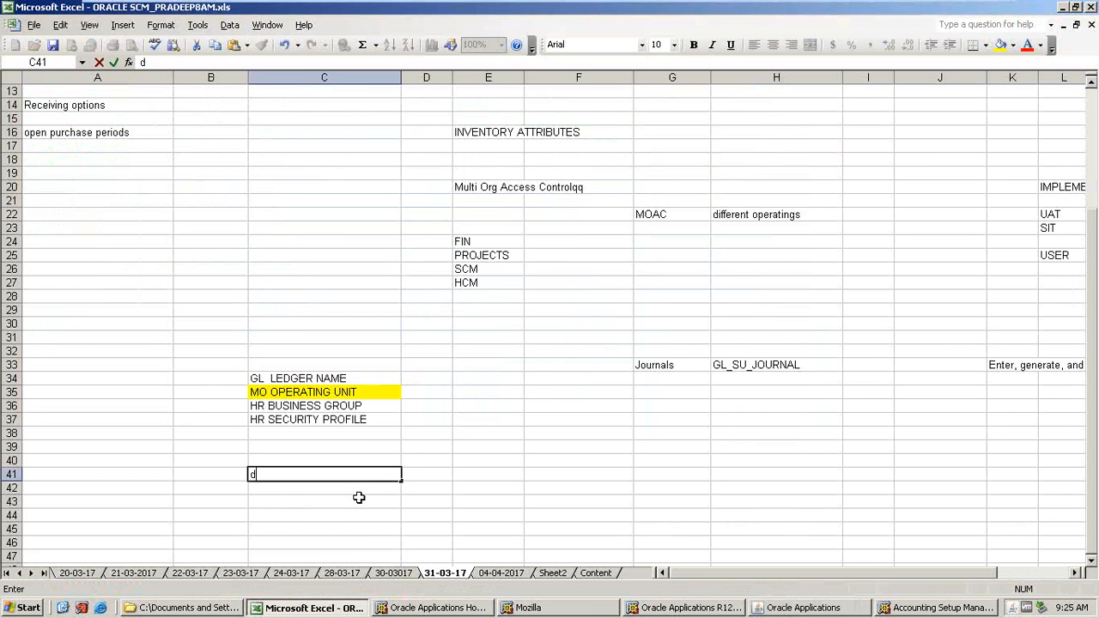
key(BackSpace)
key(Caps_Lock)
text(DELETE)
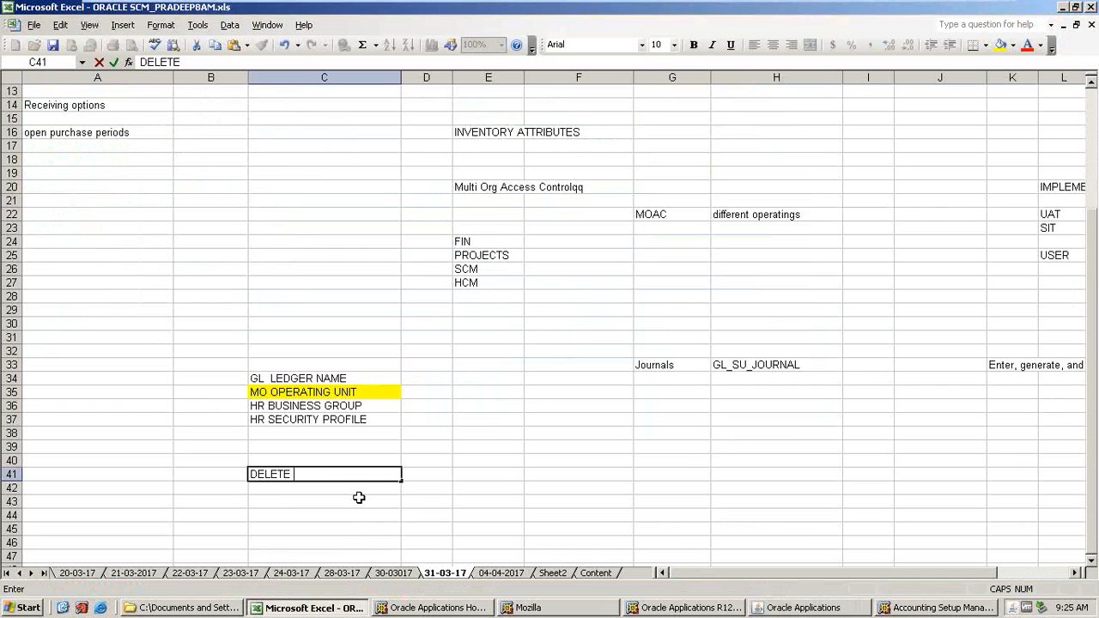
Return to Oracle and open the system profile search, restricted to the Payables application and AMAT_AP responsibility.
key(alt+Tab)
click(625, 72)
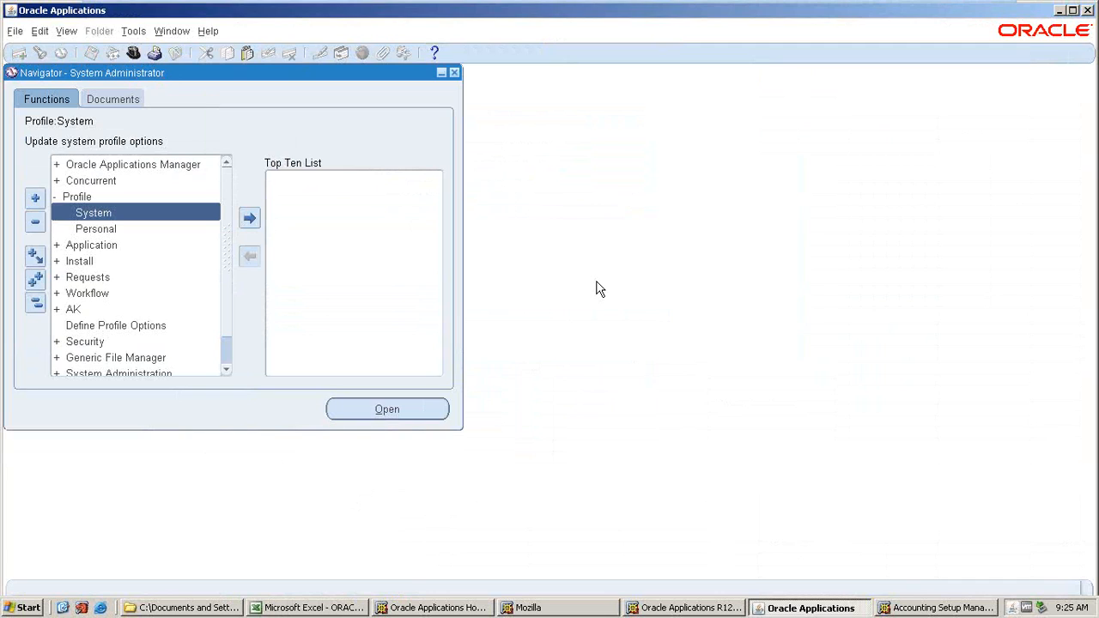
double_click(92, 215)
click(319, 130)
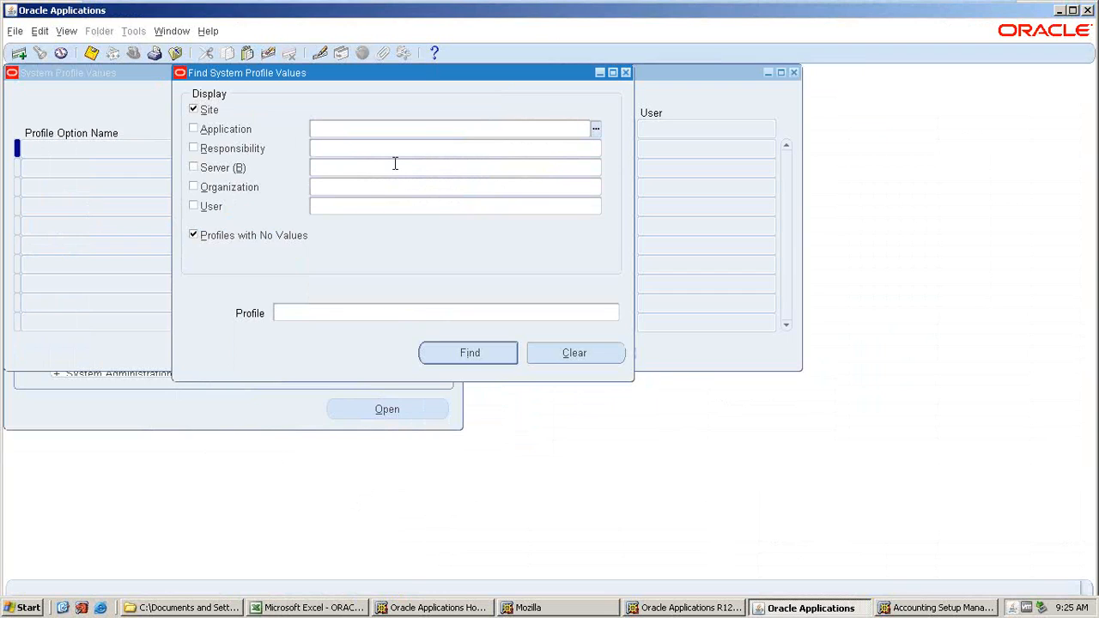
text(PAYABLES)
key(Tab)
text(AMAT_)
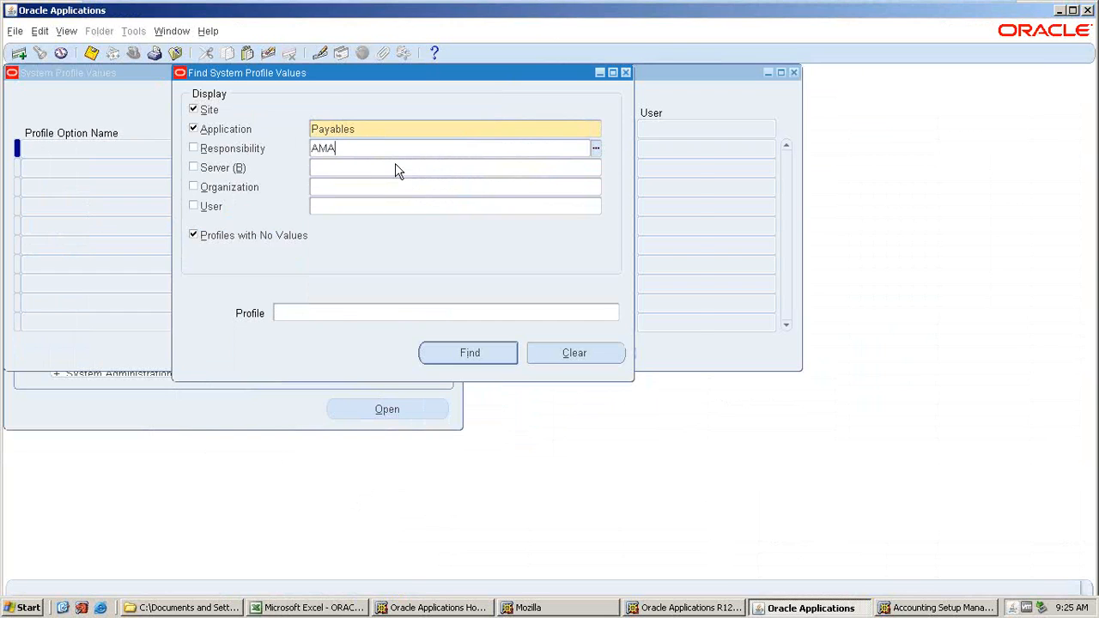
key(Tab)
key(Down)
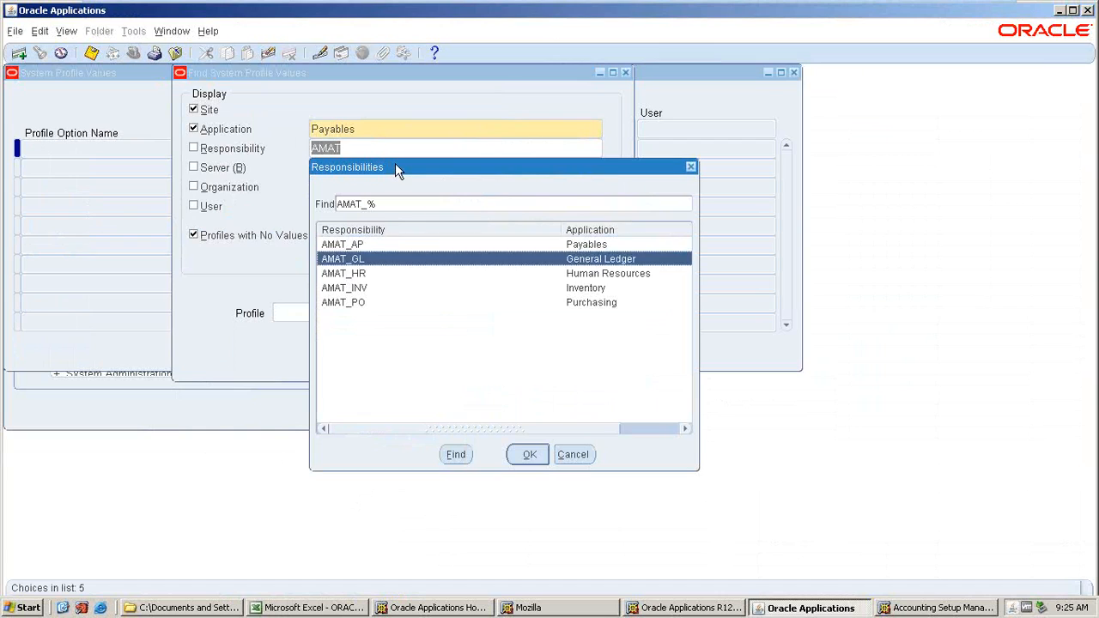
key(Down)
key(Down)
key(Up)
key(Up)
key(Up)
key(Return)
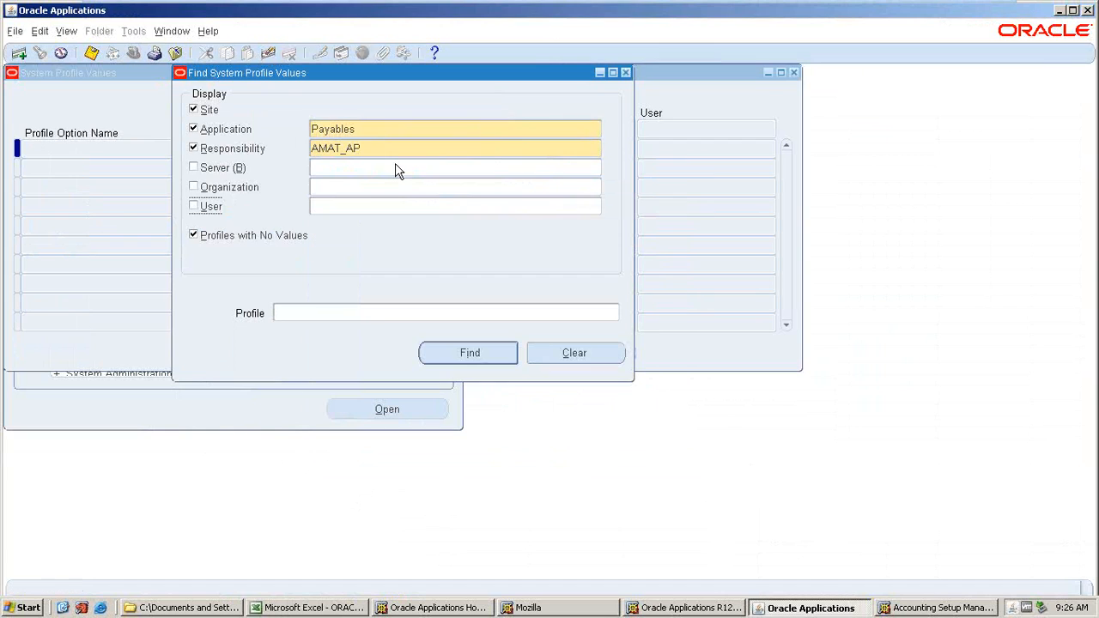
Search for profiles matching %MO%SEC%, review the MO: Security Profile values, and close the profile window.
click(305, 307)
text(%)
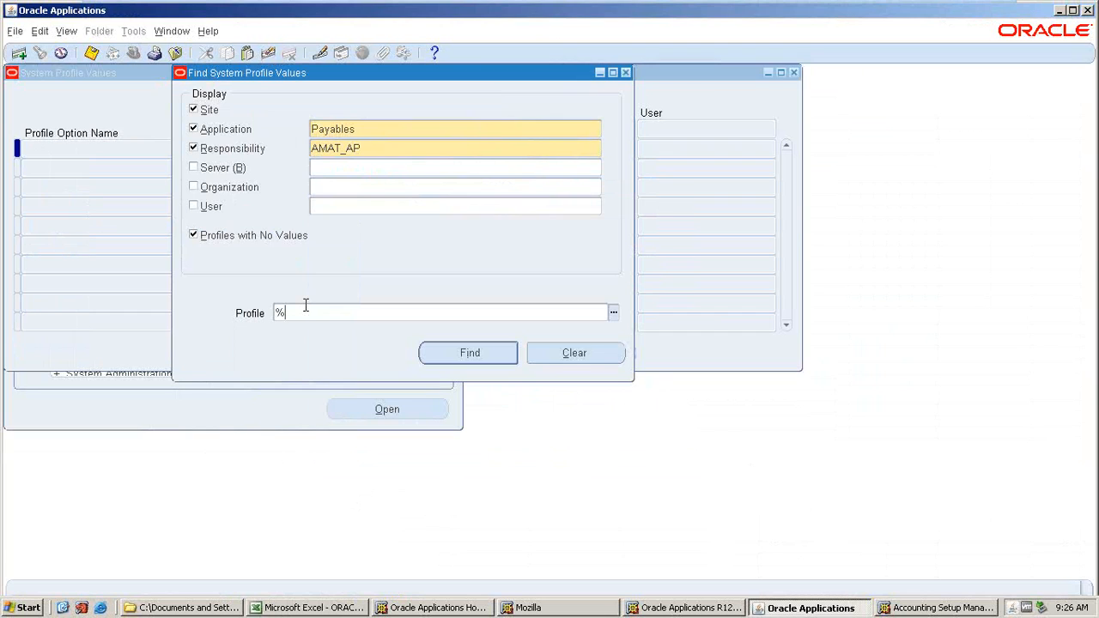
text(MO%SEC%)
key(Return)
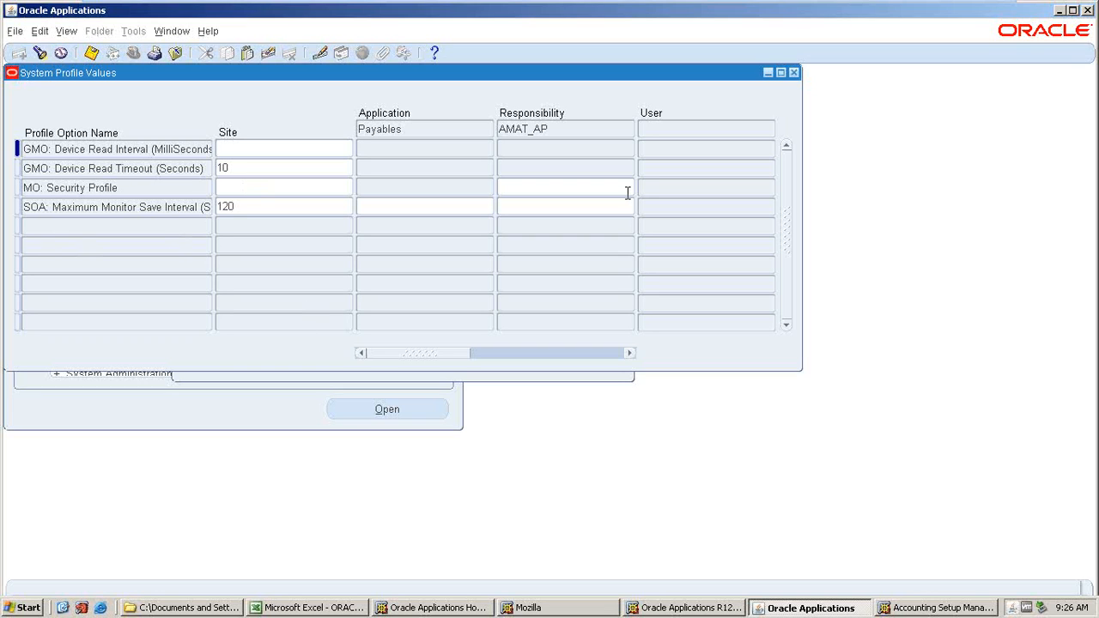
click(793, 73)
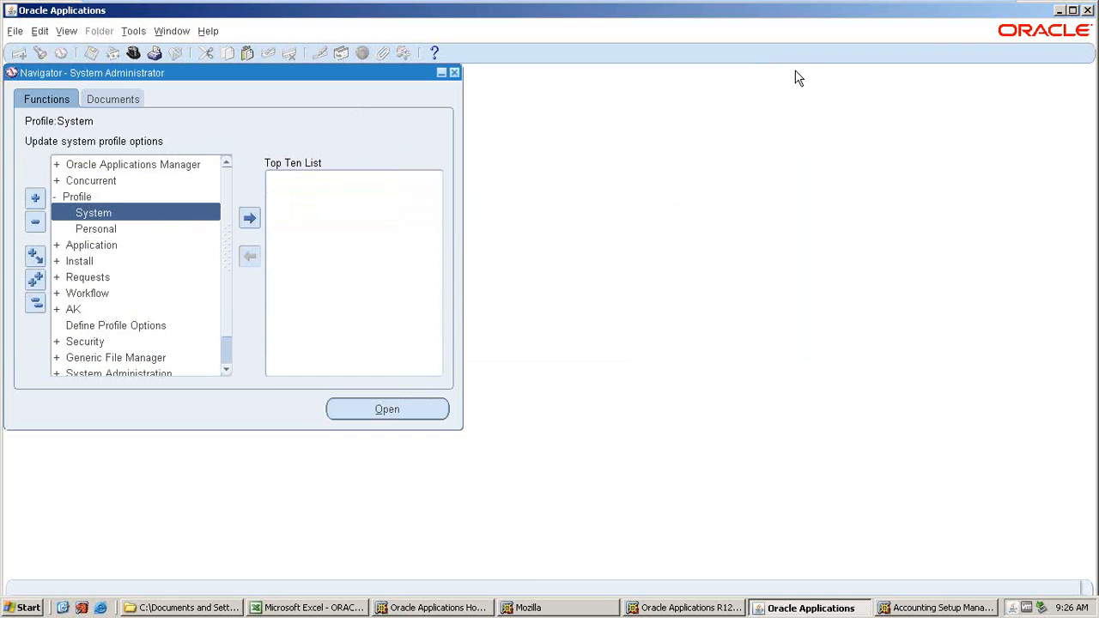
In the Excel notes, set cell C41 to DELETE THE SECURITY PROFILE AT SITE LEVEL AND RESPONSIBILITY LEVEL.
click(311, 607)
key(Return)
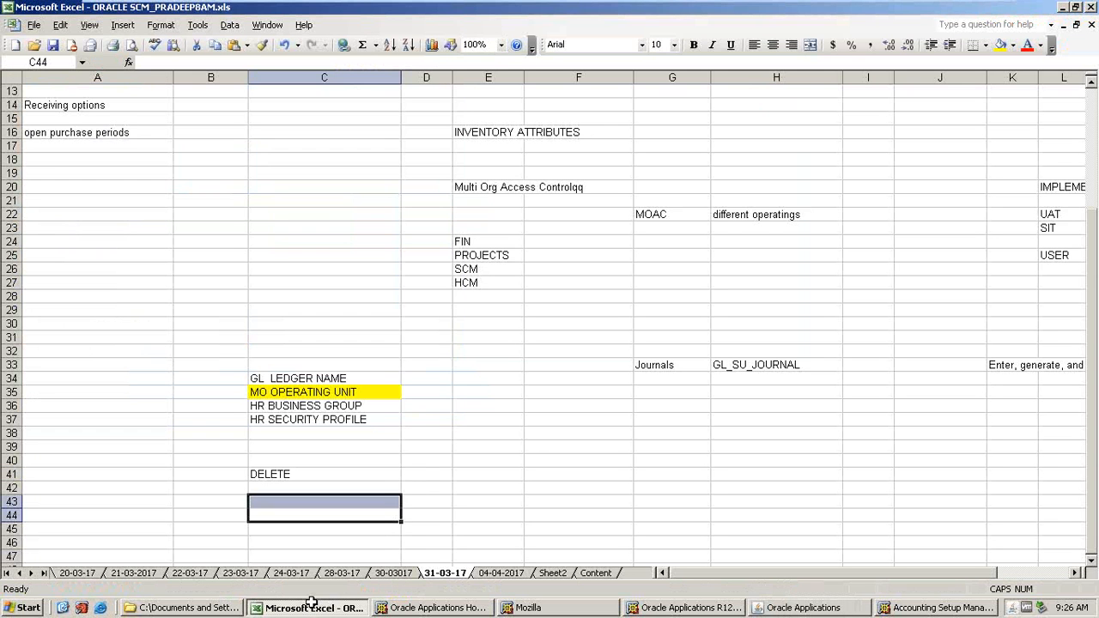
click(329, 475)
double_click(329, 475)
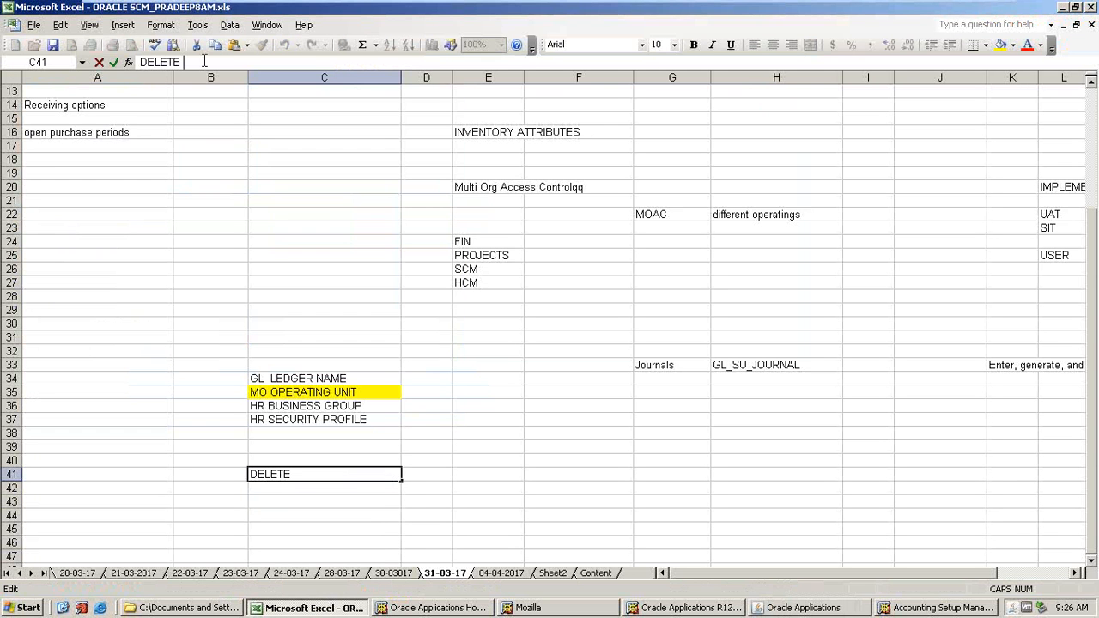
text(THE SECURI)
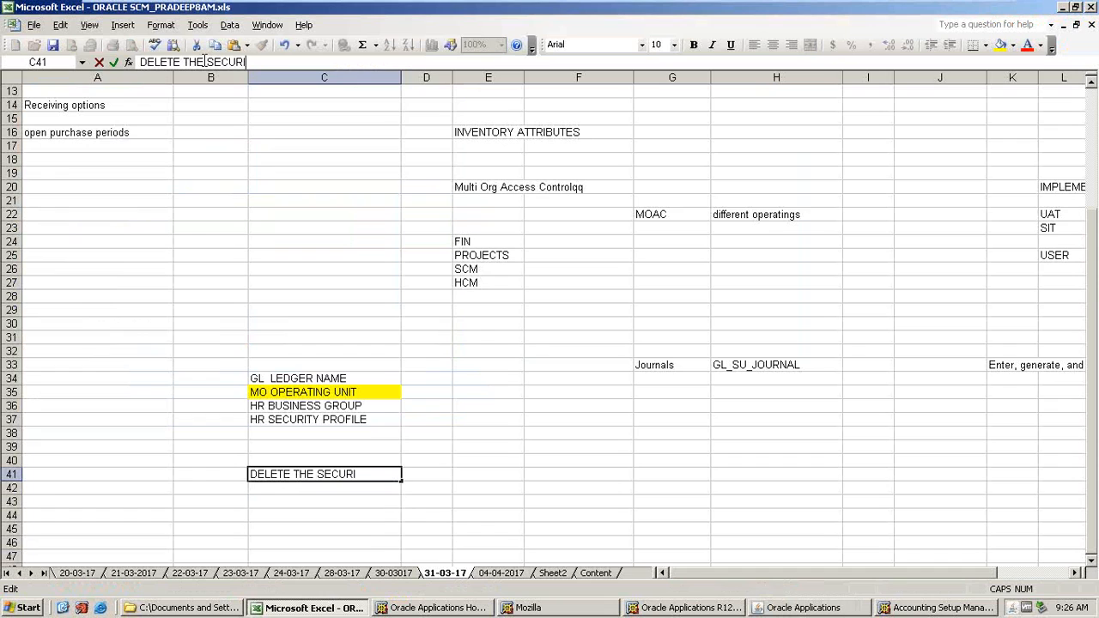
text(TY PROFIL)
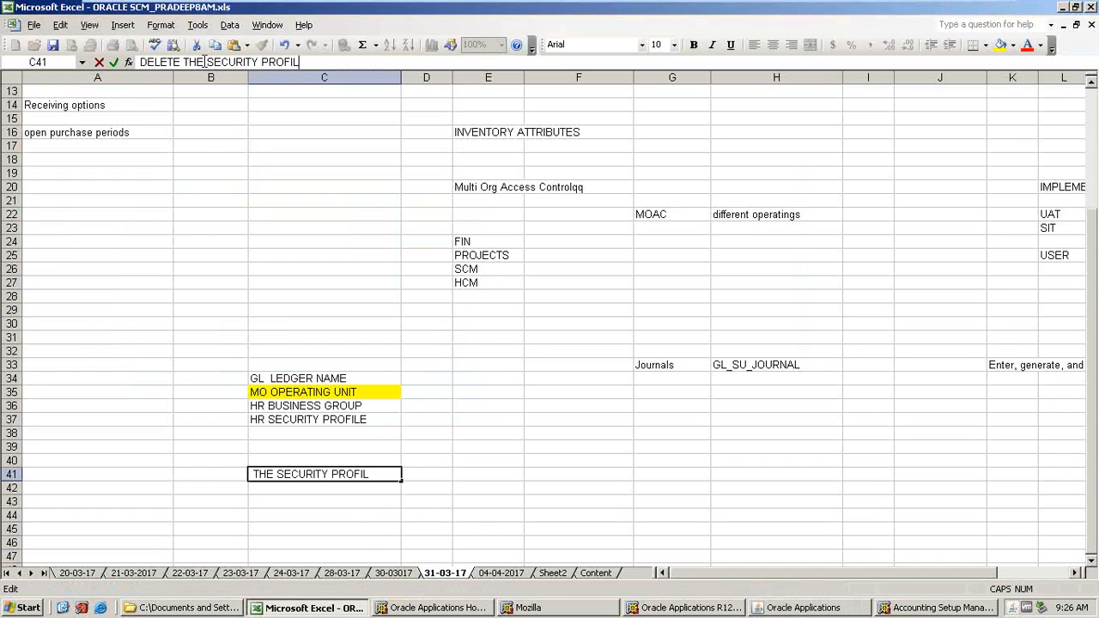
text(E AT SITE LEVEL AND )
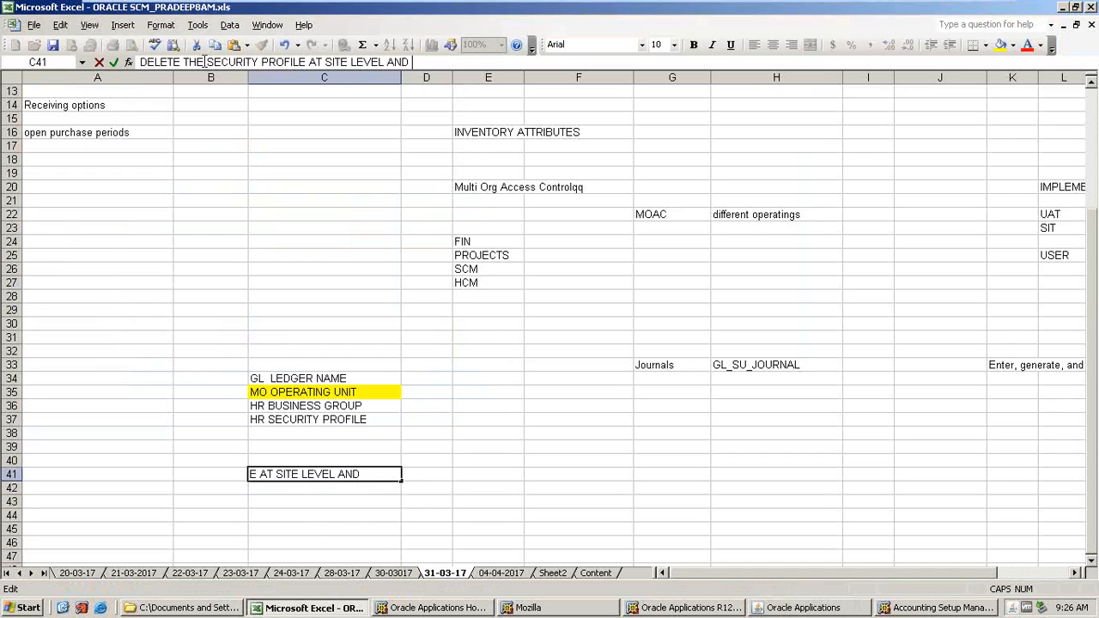
text(RESPONSIBILI)
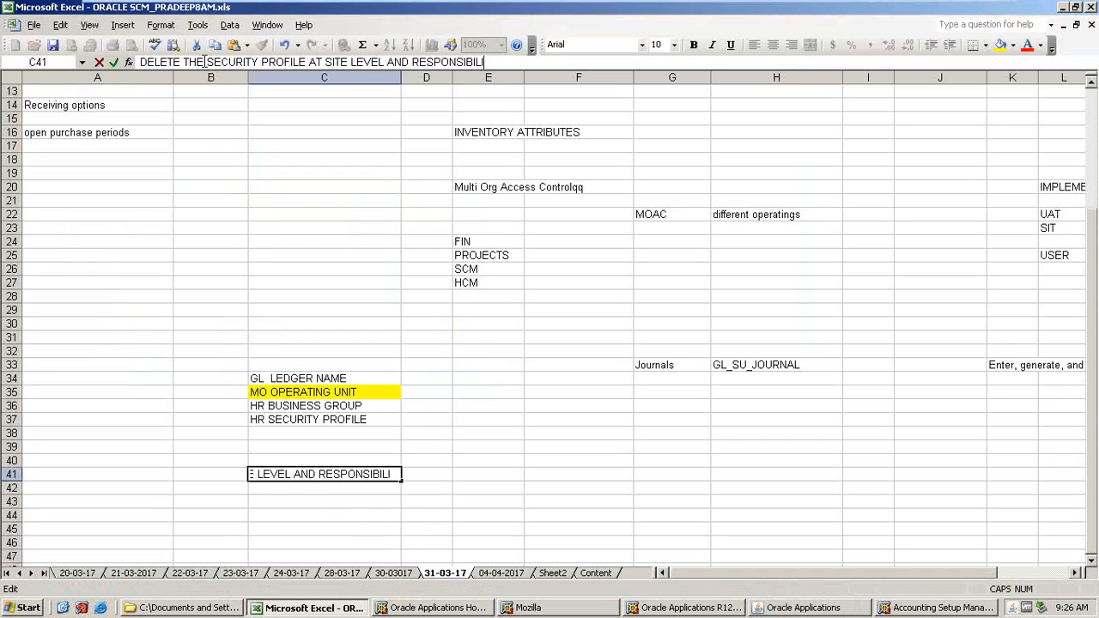
text(TY LEVEL)
key(Return)
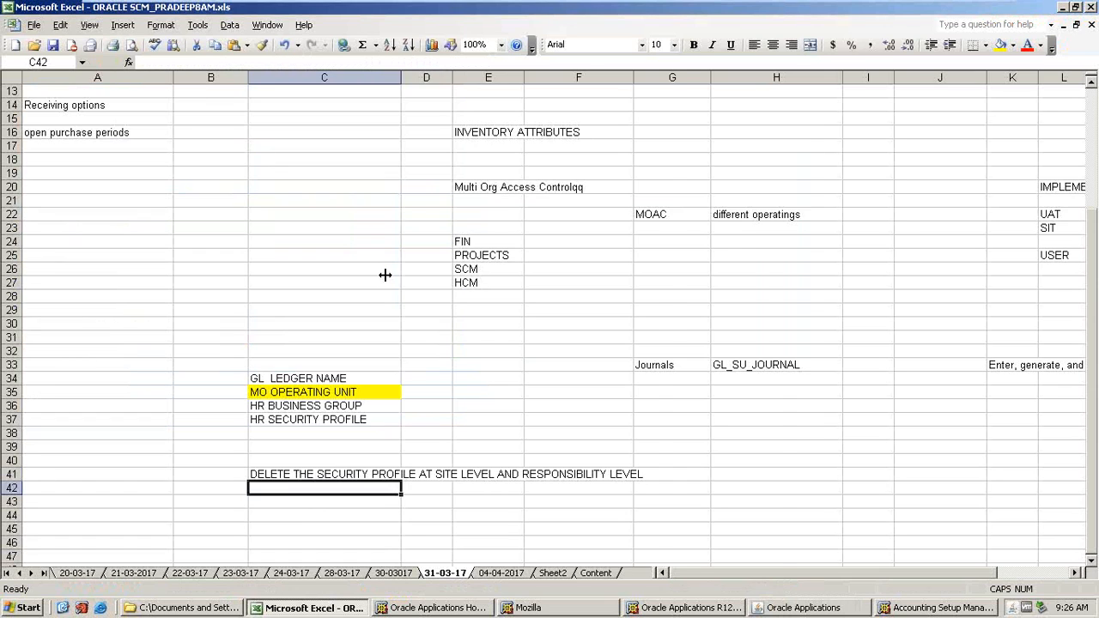
Autofit column C to its contents and fill cell C41 with red.
double_click(401, 77)
click(294, 473)
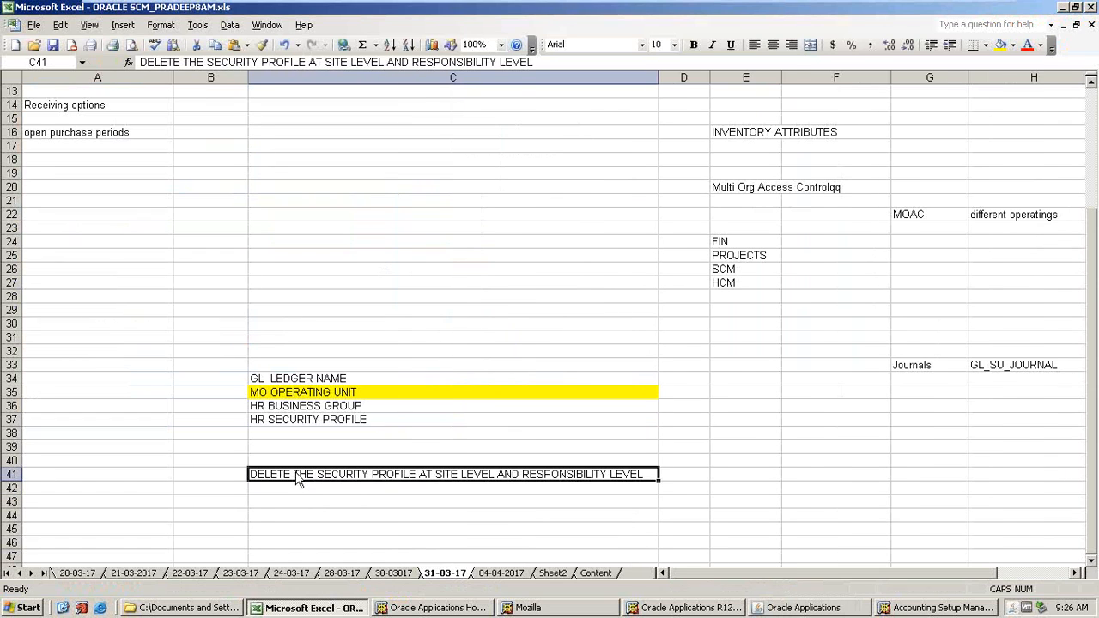
click(1014, 44)
click(987, 122)
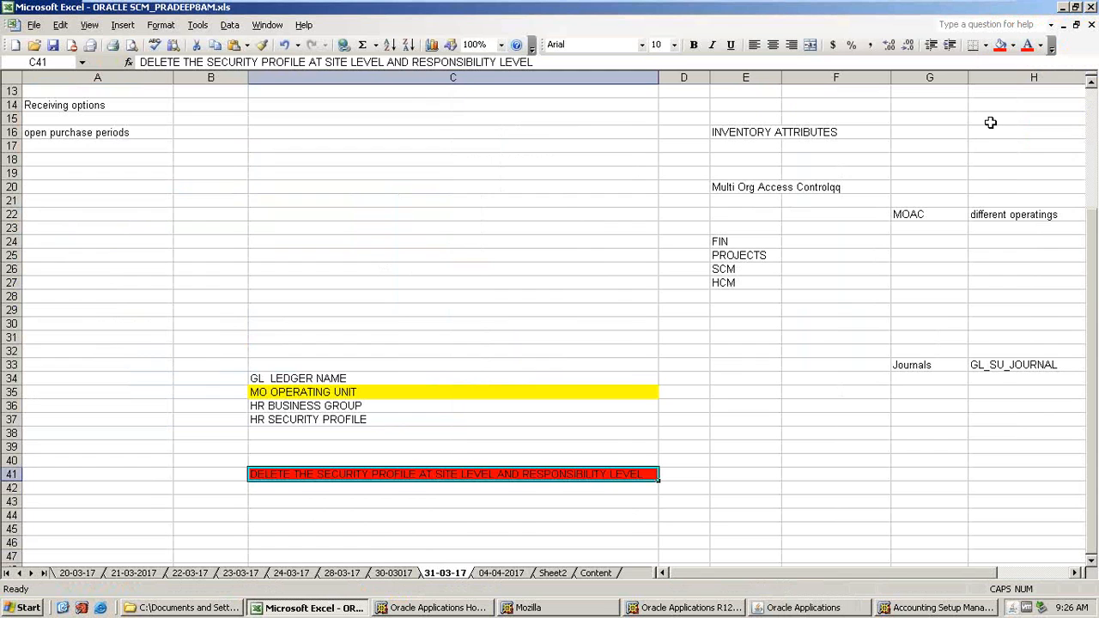
Browse the workbook's dated sheets to review the setup notes.
click(619, 392)
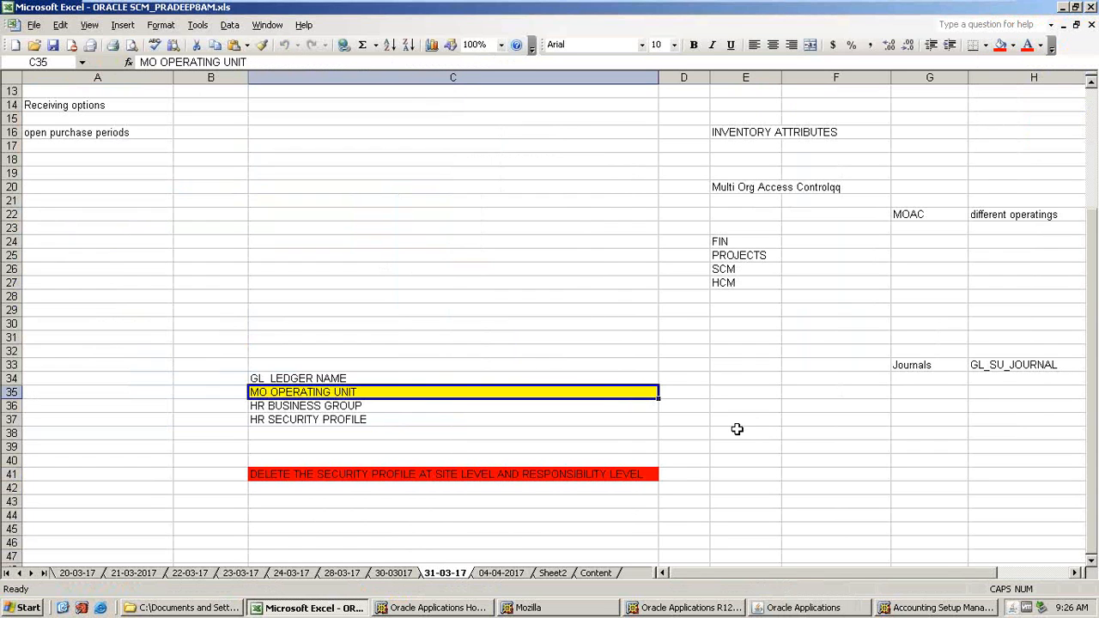
click(493, 575)
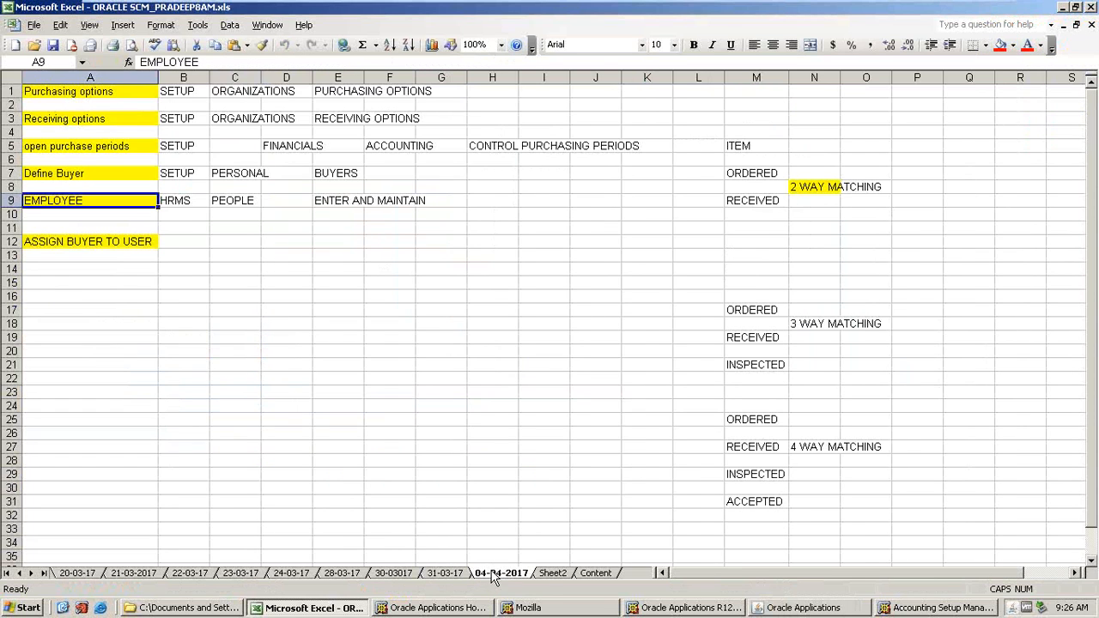
click(549, 575)
click(597, 575)
click(438, 575)
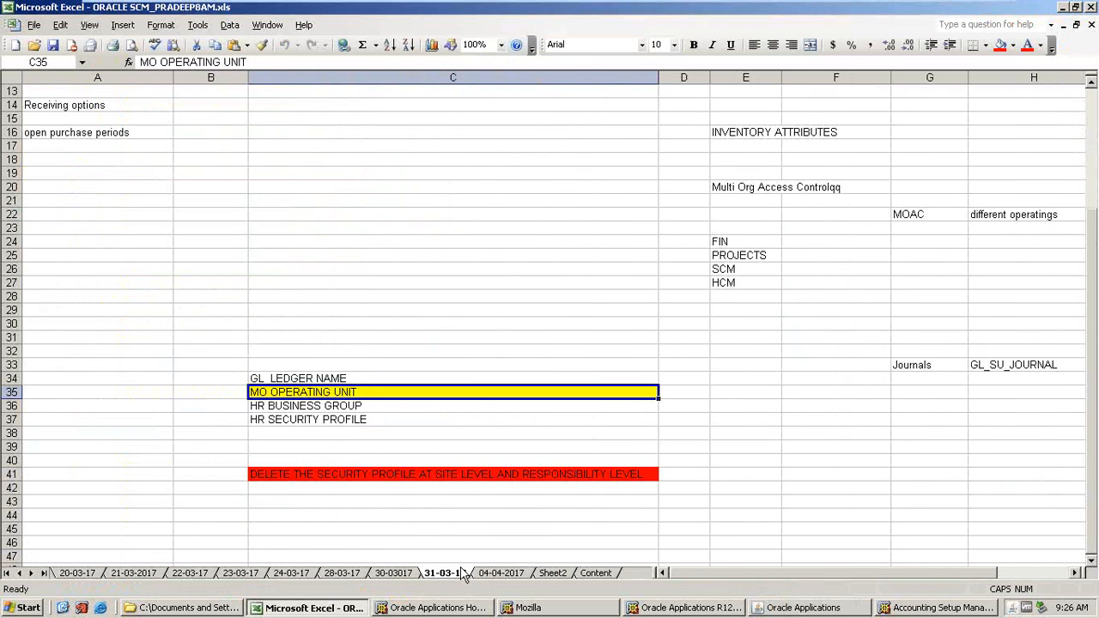
scroll(606, 409, up, 4)
click(496, 574)
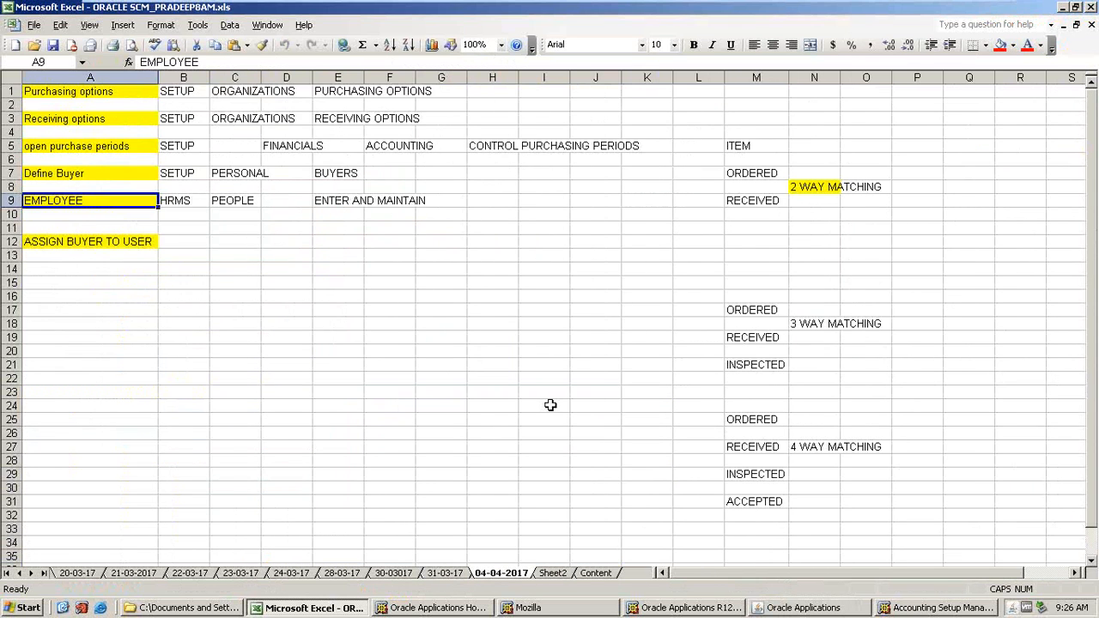
click(357, 574)
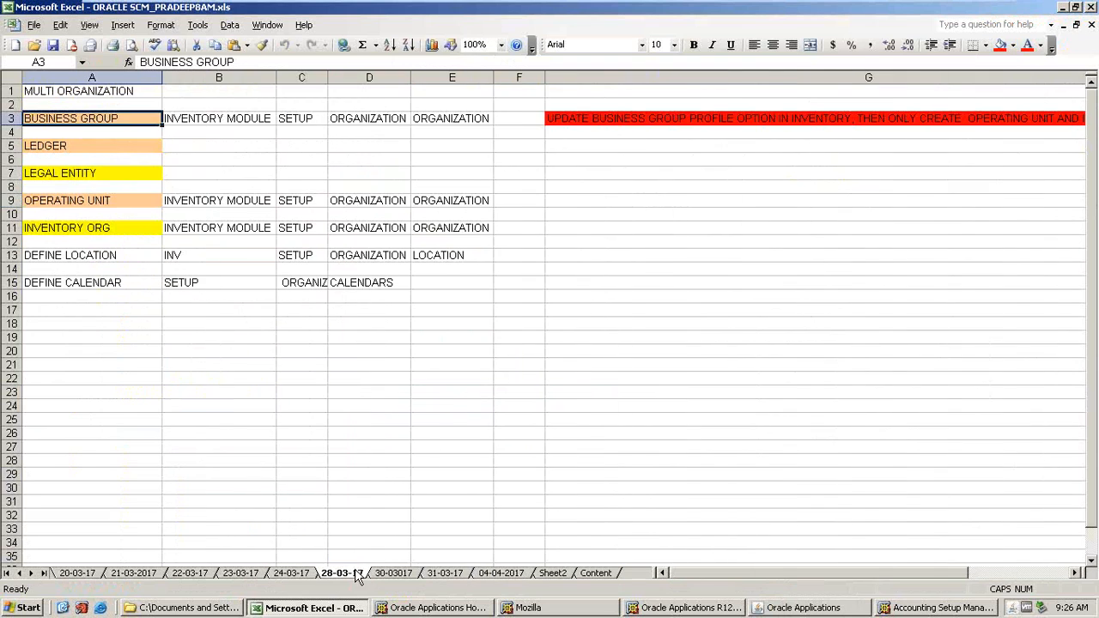
click(596, 104)
click(584, 120)
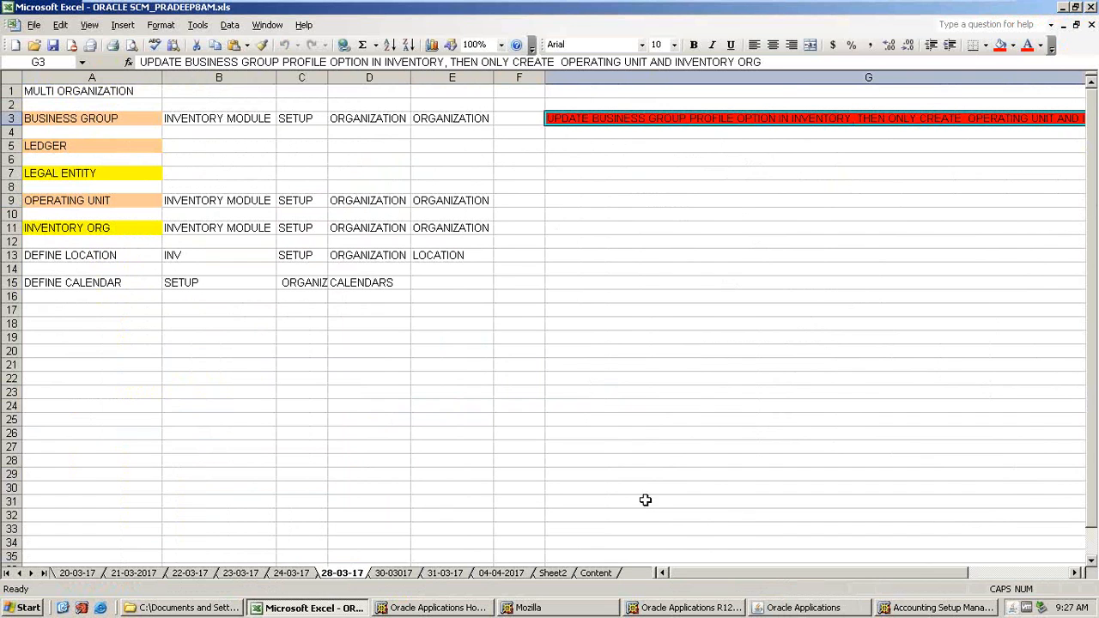
click(388, 575)
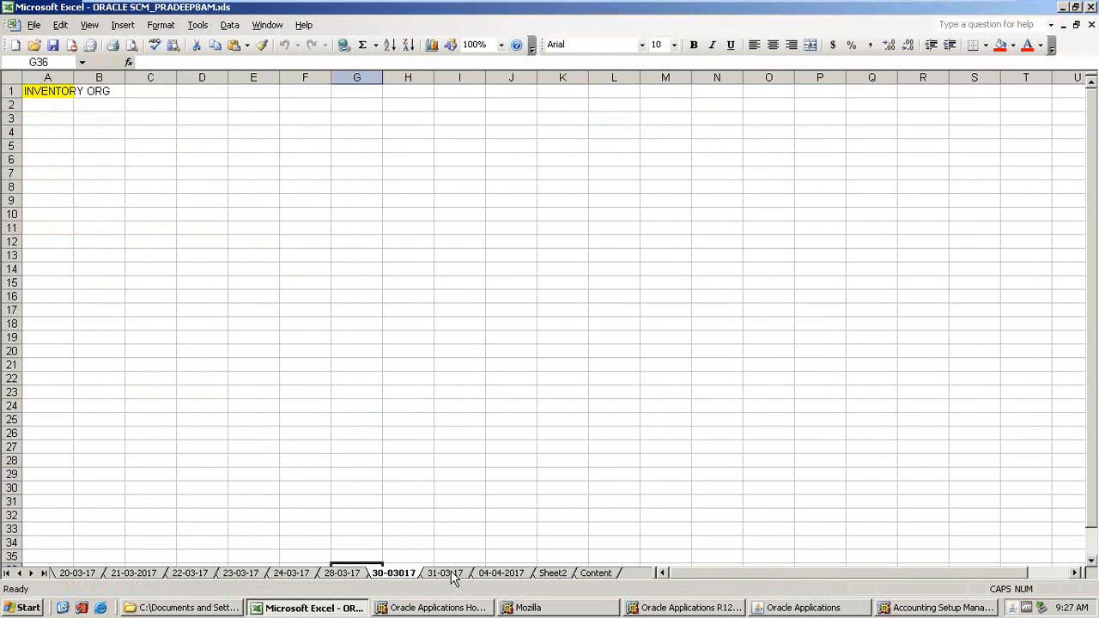
key(ctrl+Page_Down)
key(ctrl+Page_Down)
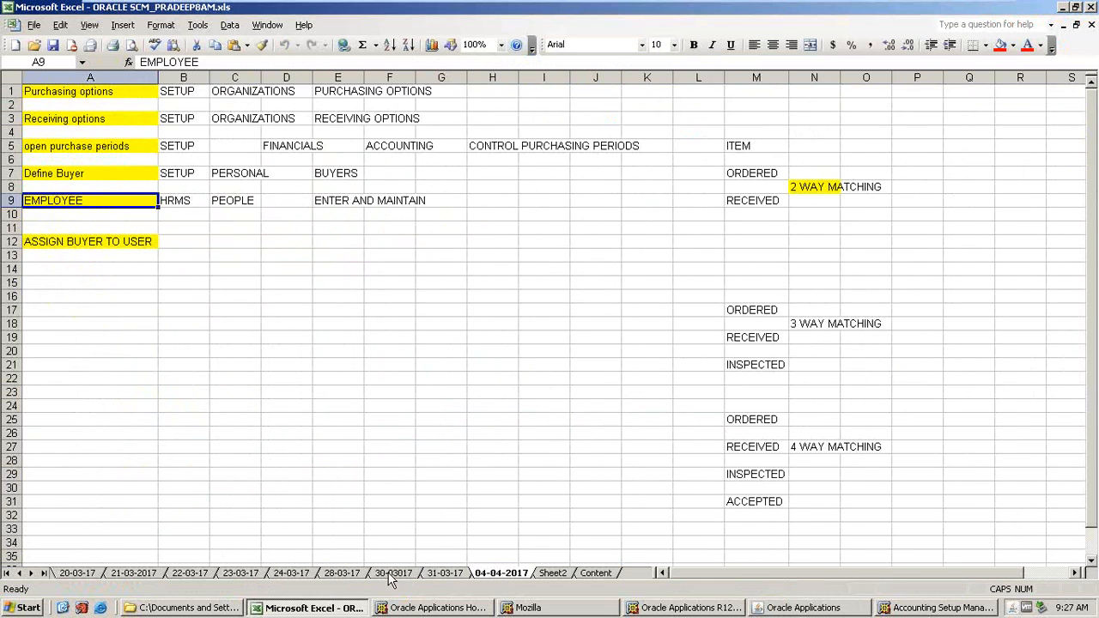
click(388, 576)
key(ctrl+Page_Down)
scroll(397, 461, down, 3)
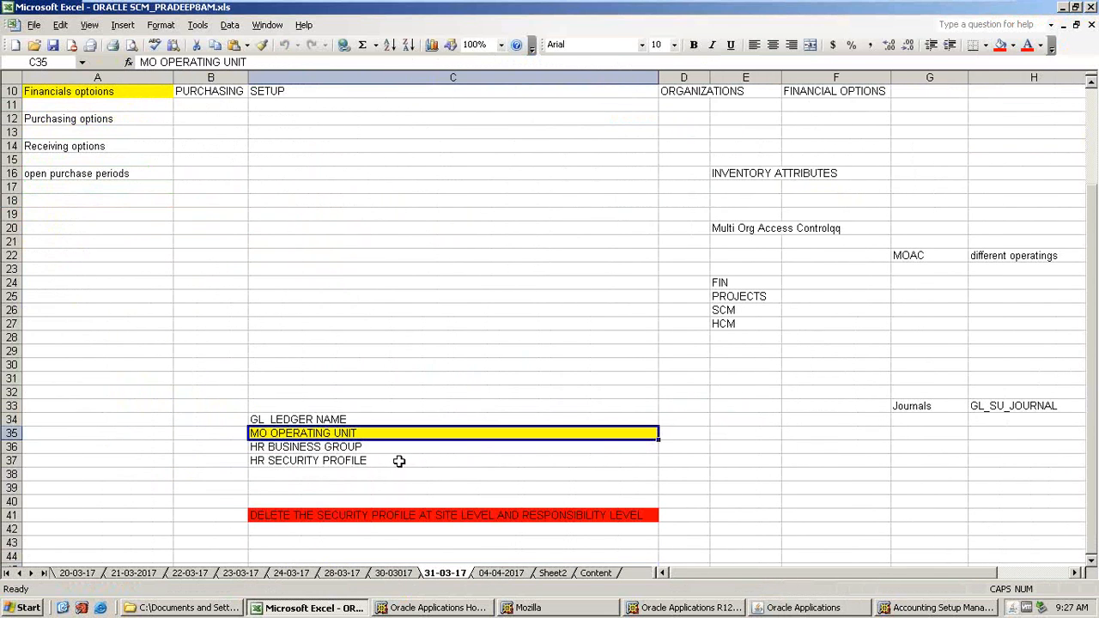
Return to Oracle Applications and switch to the AMAT_PO responsibility.
click(784, 608)
click(133, 54)
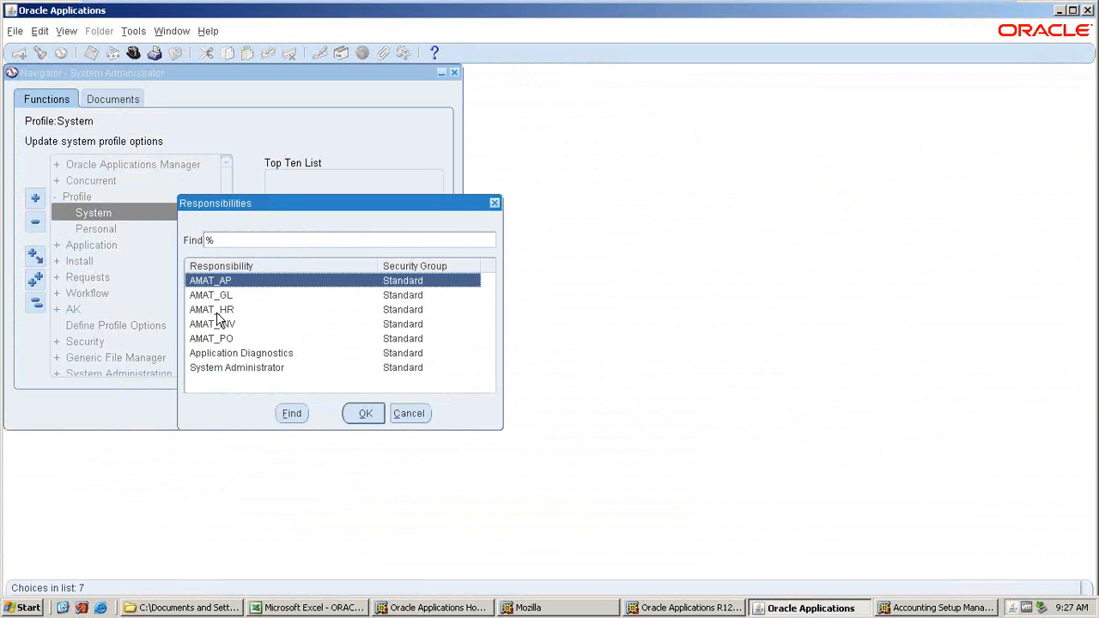
click(224, 340)
click(365, 414)
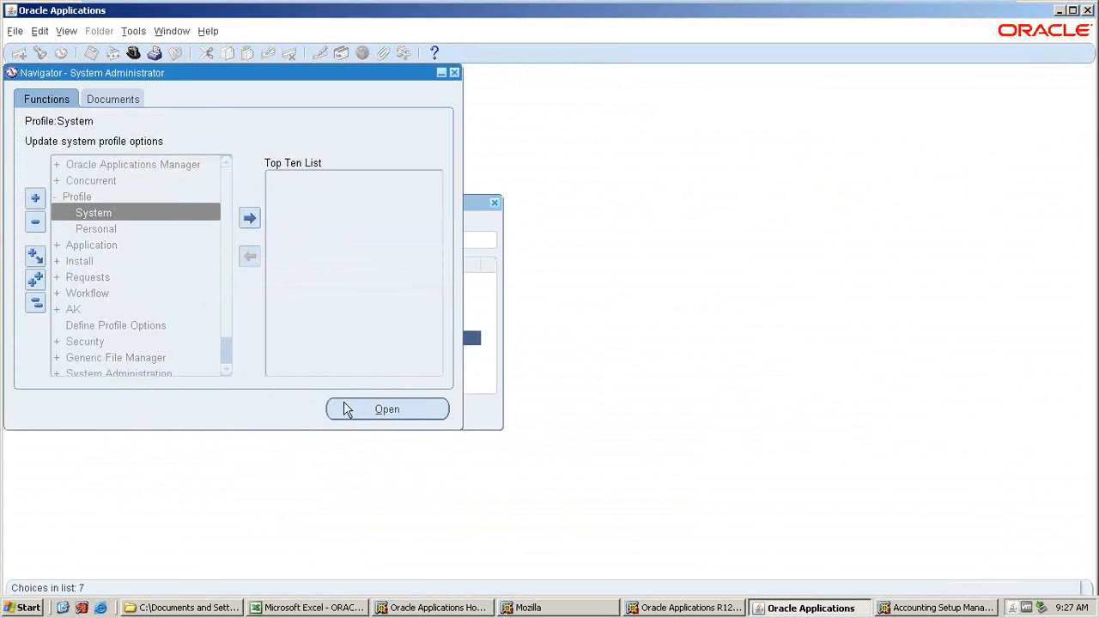
Open the Financial Options form from the Setup Organizations menu.
scroll(83, 251, down, 3)
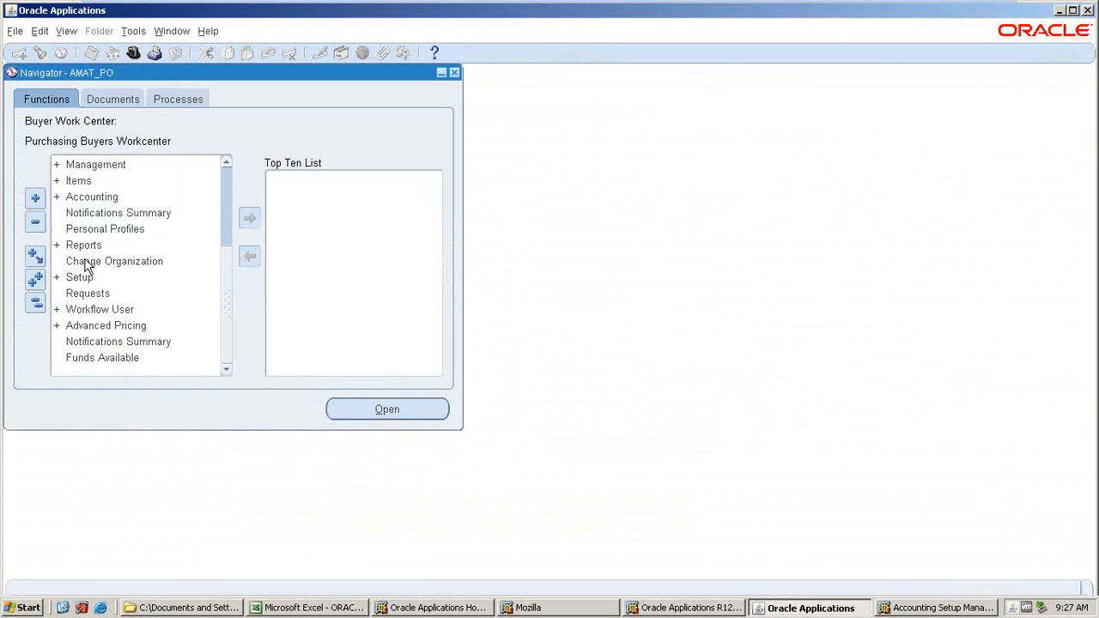
scroll(103, 316, up, 2)
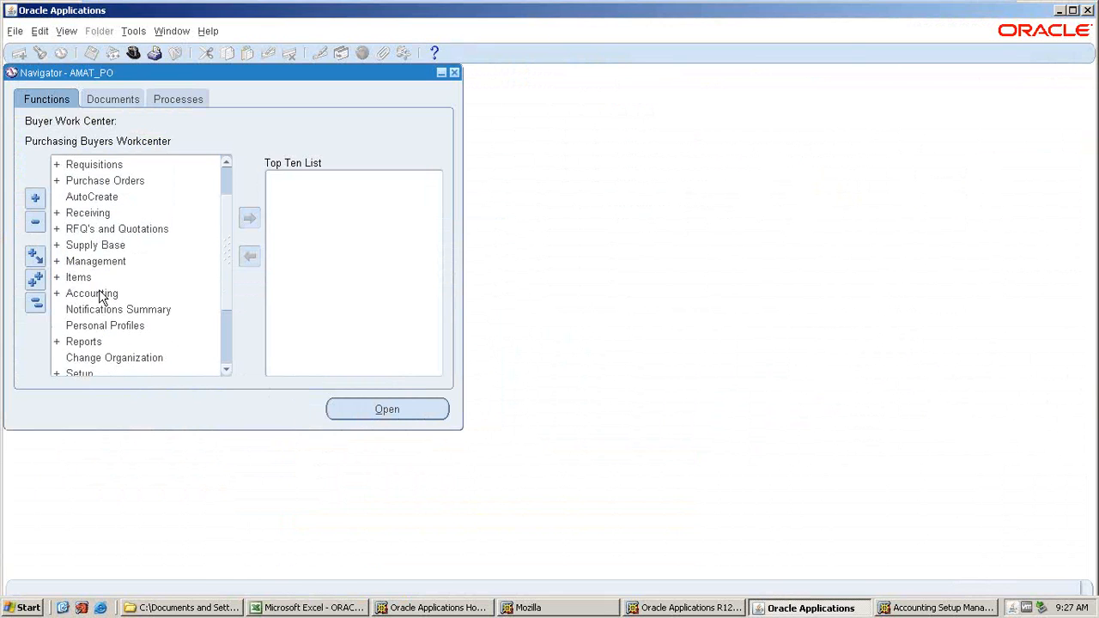
double_click(85, 373)
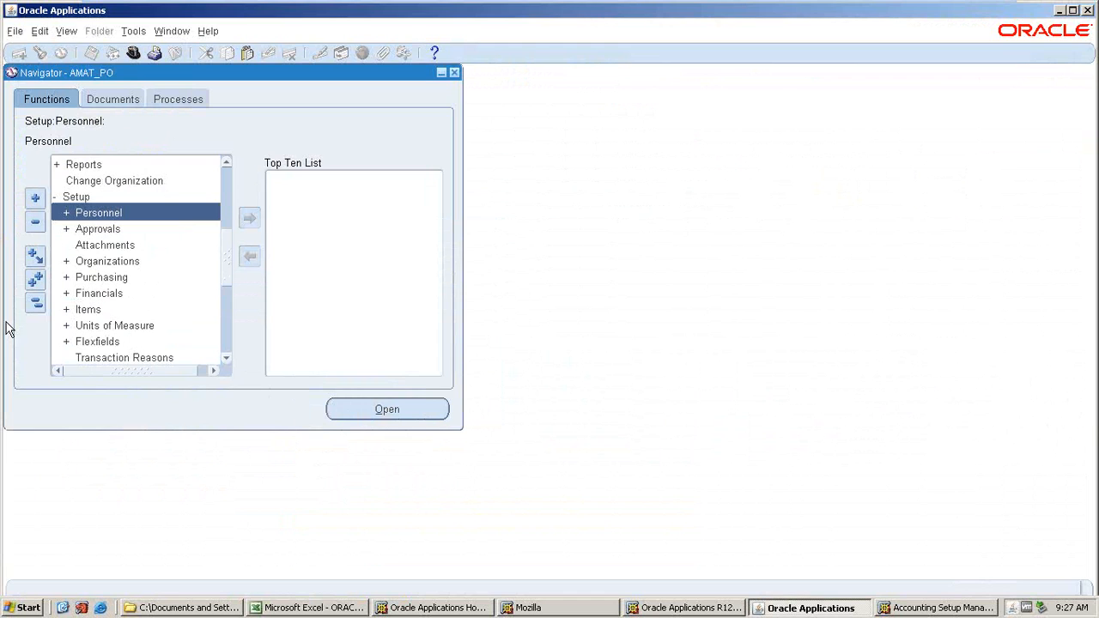
scroll(174, 310, down, 1)
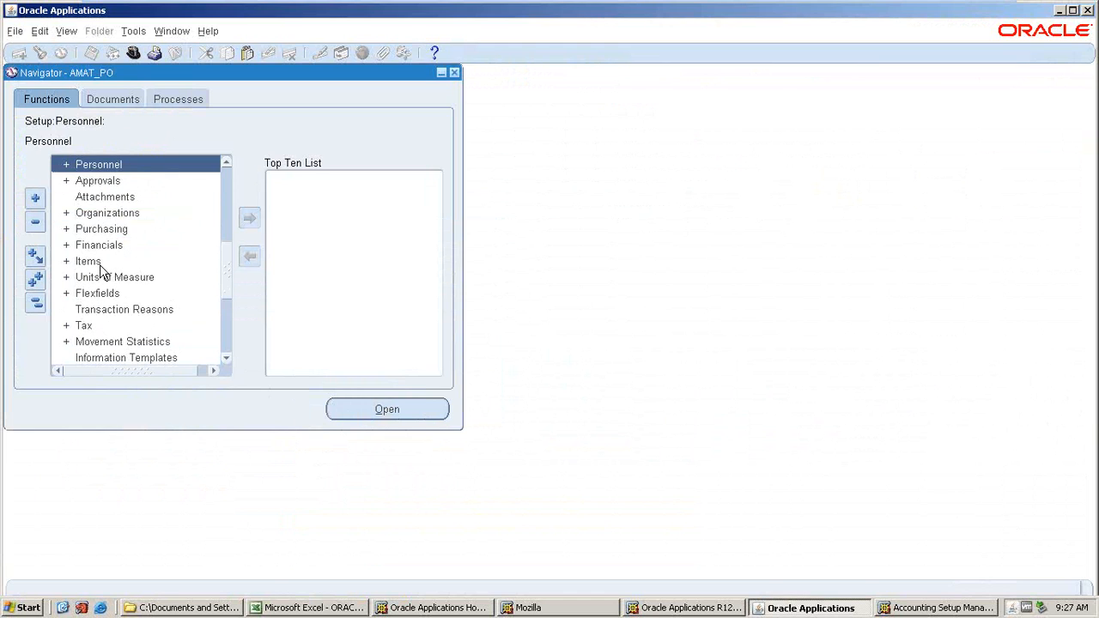
scroll(111, 274, up, 1)
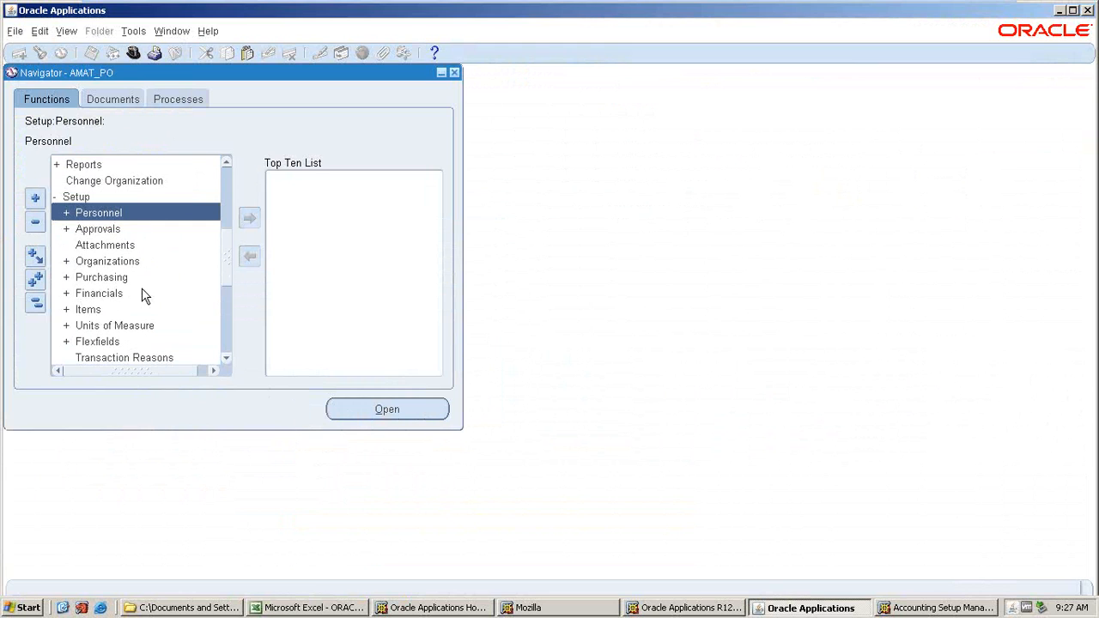
double_click(96, 262)
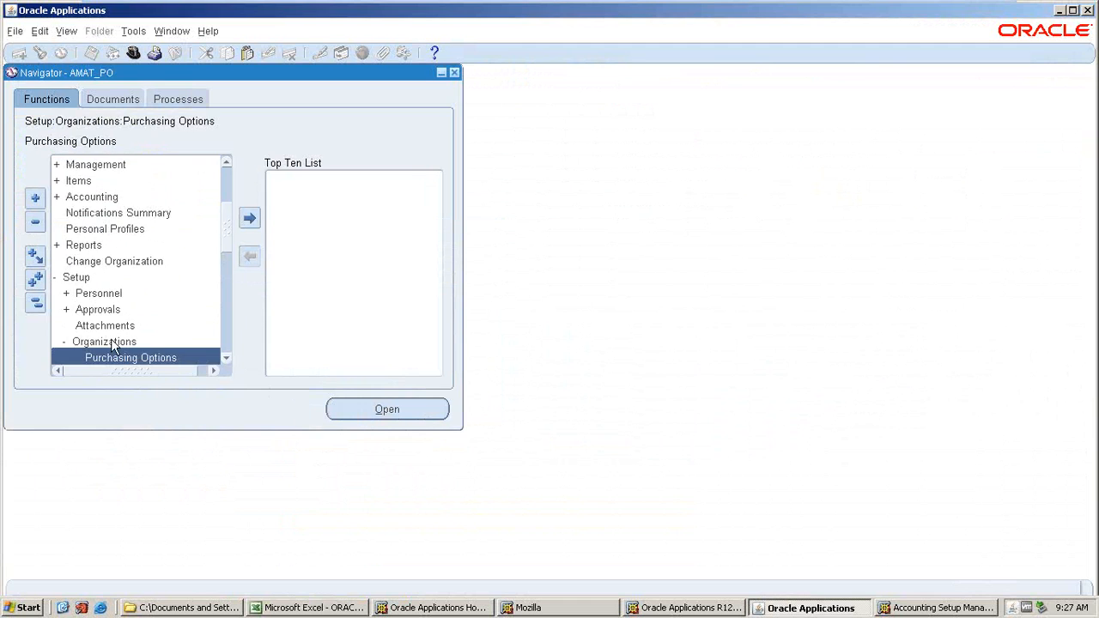
scroll(111, 344, down, 2)
double_click(105, 290)
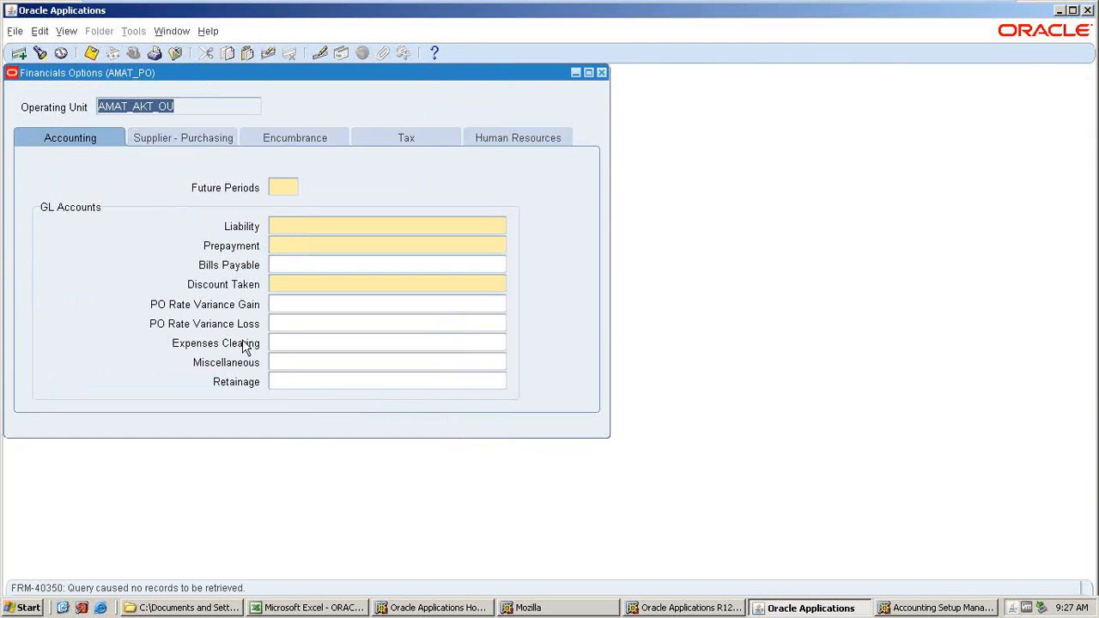
Set Future Periods to 2 and build the Liability account as 10.200.1000.9 with account 200 LIABILITIES.
key(Tab)
text(2)
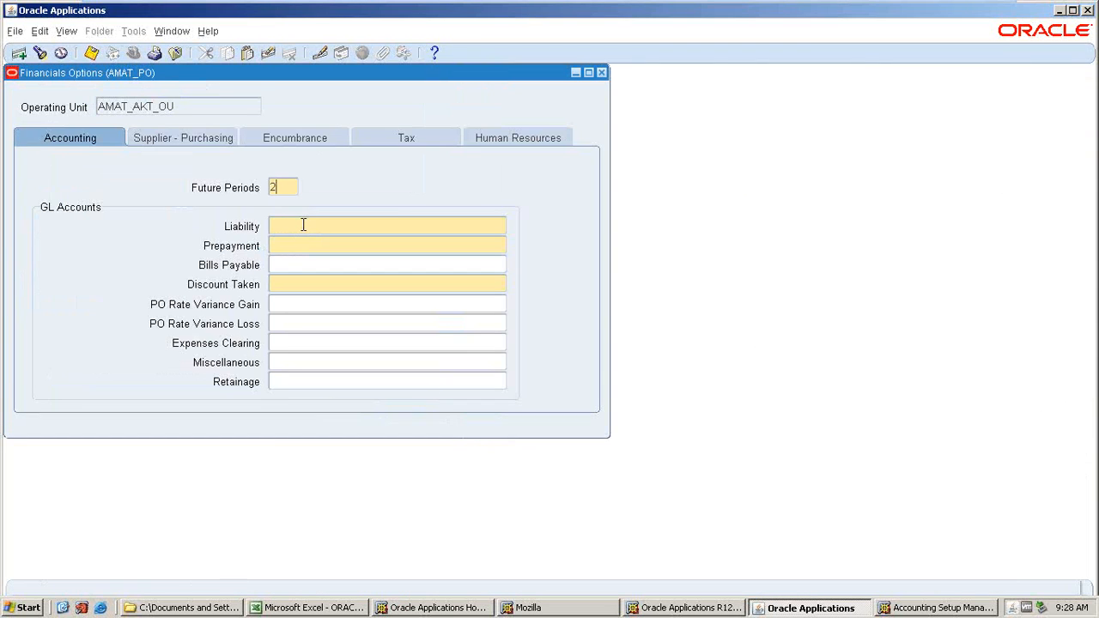
click(282, 223)
click(501, 226)
click(376, 273)
click(319, 428)
text(20)
key(Tab)
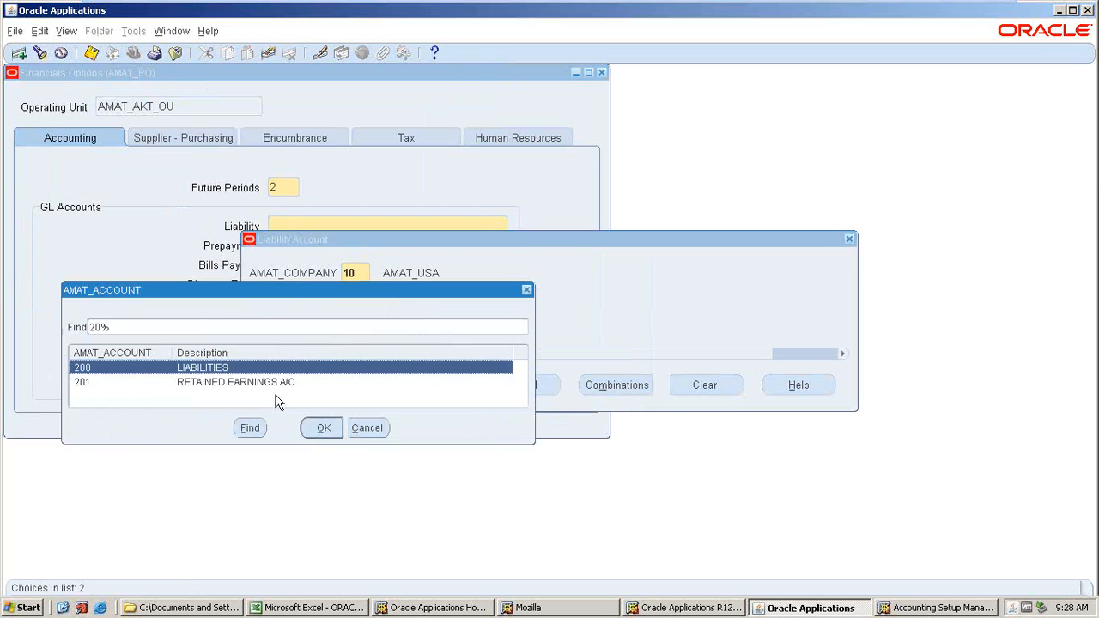
click(321, 428)
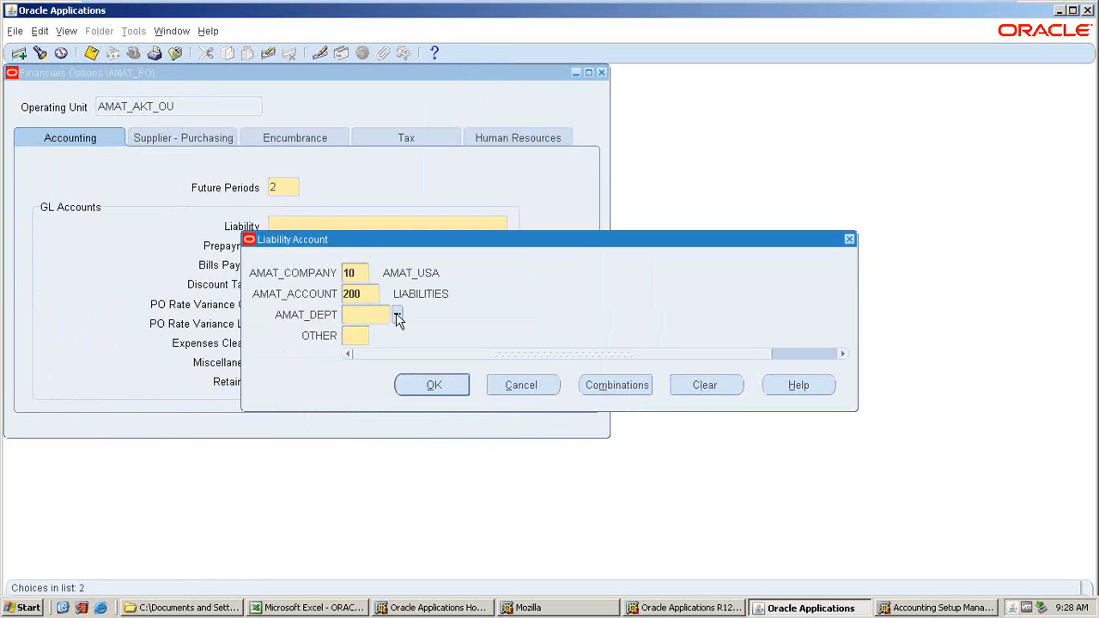
click(397, 316)
click(340, 430)
text(0)
key(Return)
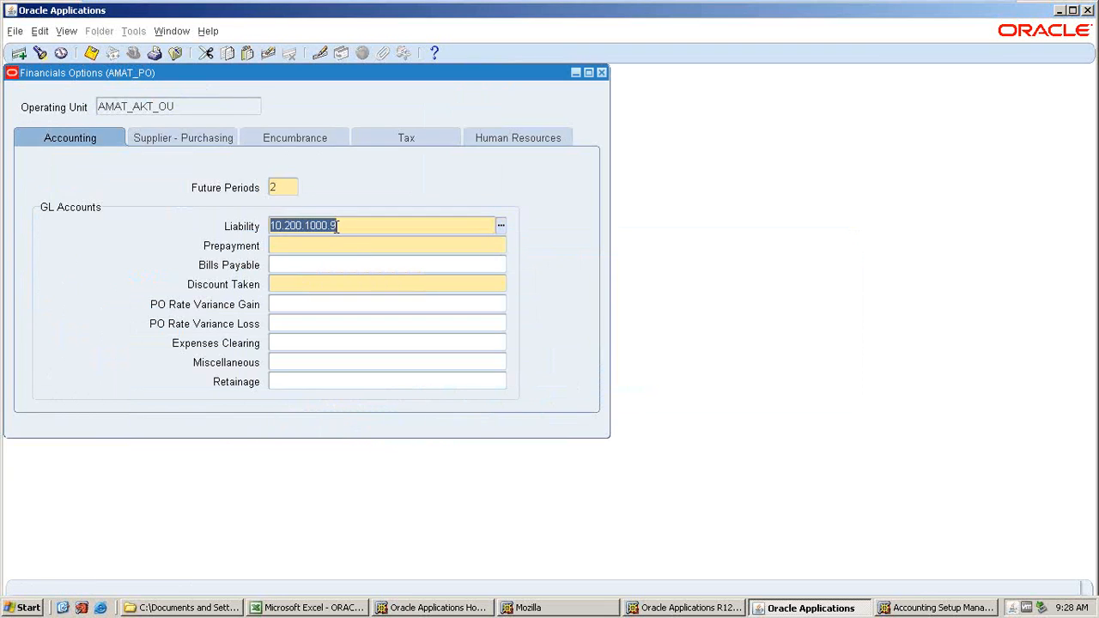
Fill the Prepayment account with 10.200.1000.9 and the Discount Taken account with 10.400.1000.9.
click(326, 246)
key(shift+F5)
click(297, 290)
text(10.200.1000.9)
double_click(381, 248)
click(501, 246)
click(374, 296)
click(386, 293)
click(316, 427)
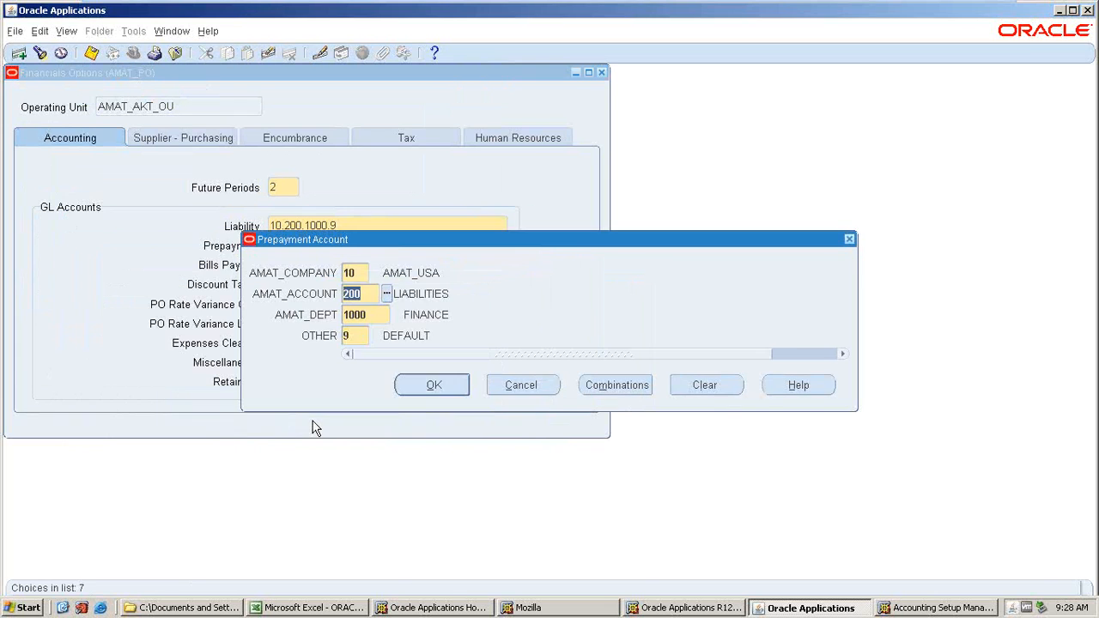
double_click(473, 283)
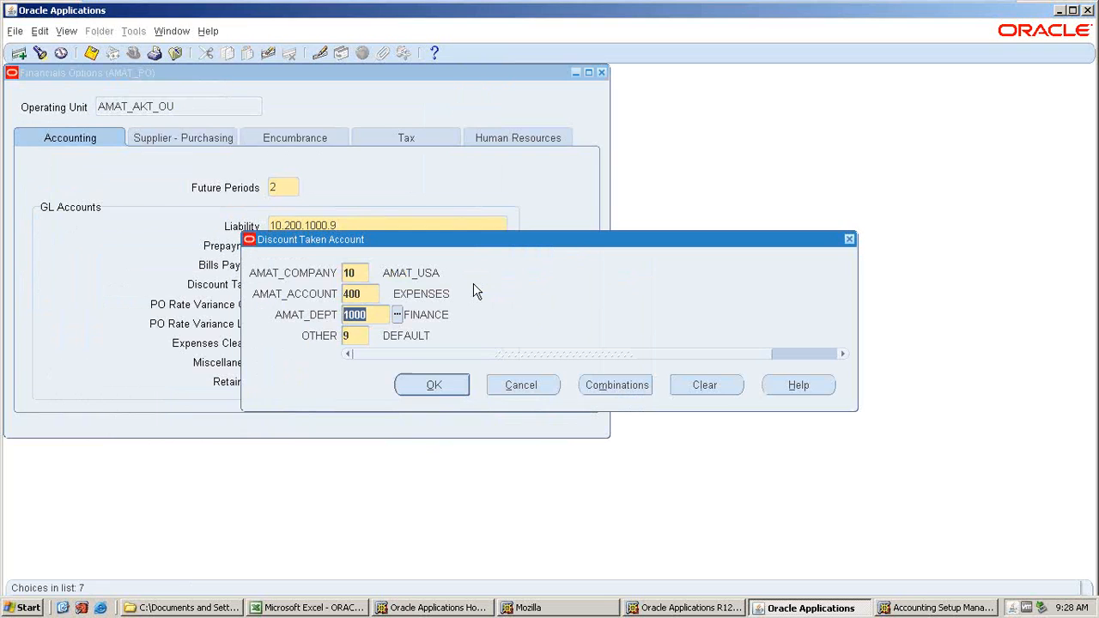
key(Return)
Set the supplier-purchasing Inventory Organization to AKT - AMAT_AKT_INV_ORG.
click(225, 142)
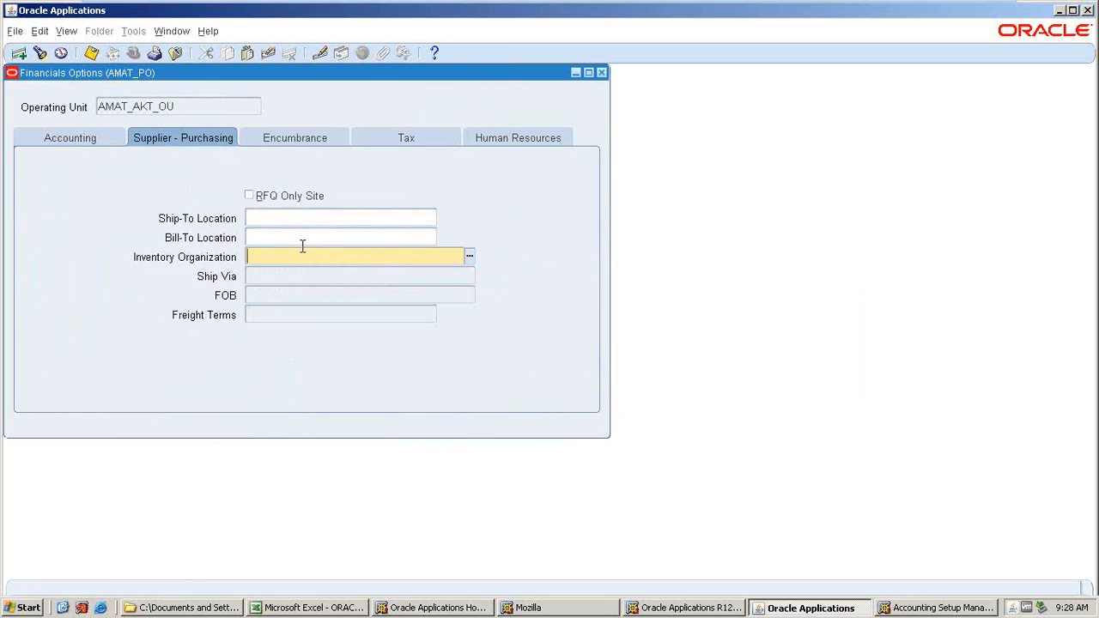
text(AMA)
key(Tab)
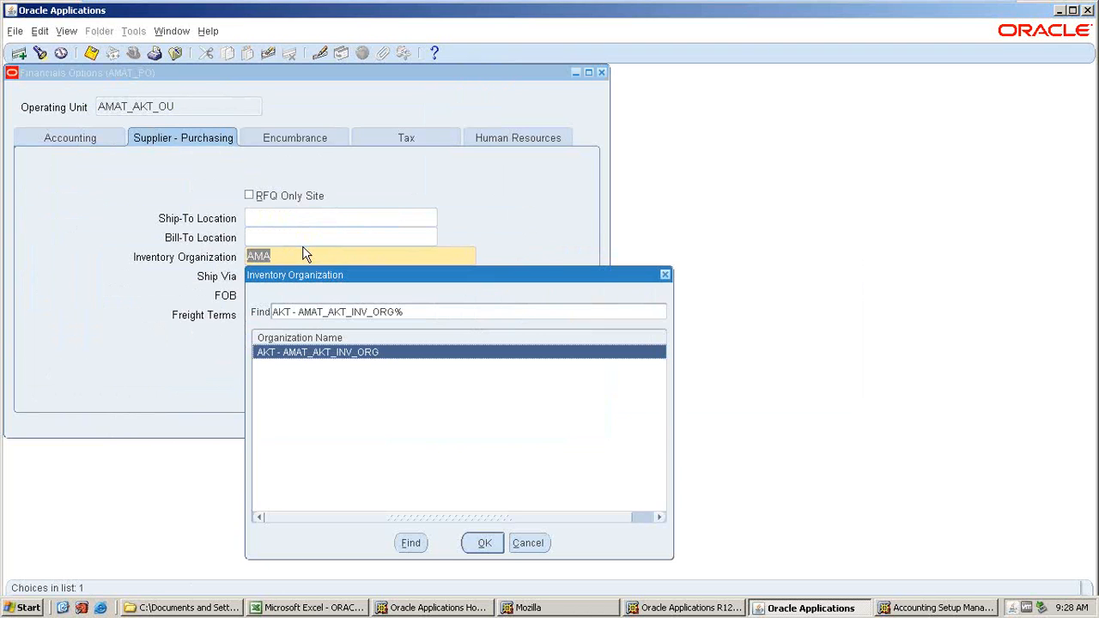
key(Return)
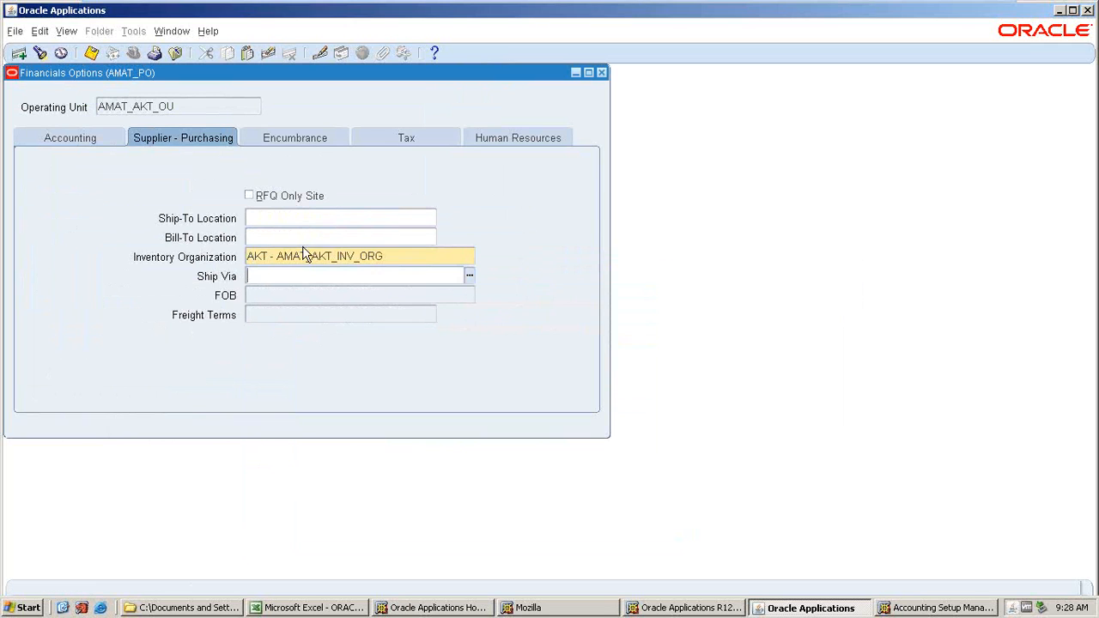
Check the Human Resources business group, save the financial options and close the form.
click(393, 143)
click(491, 142)
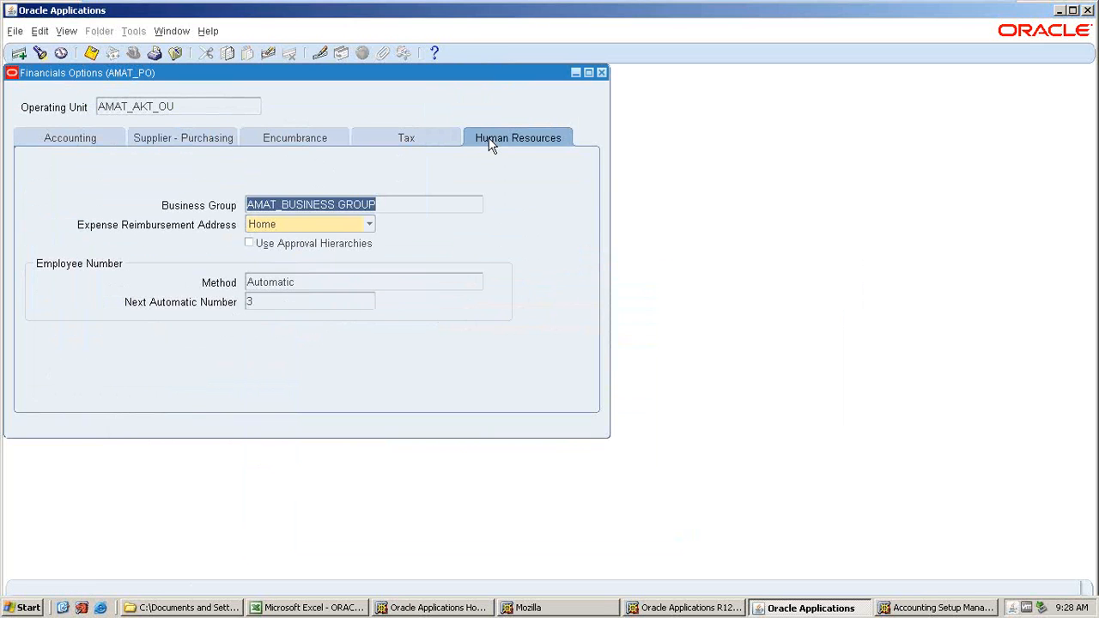
drag(383, 205, 242, 205)
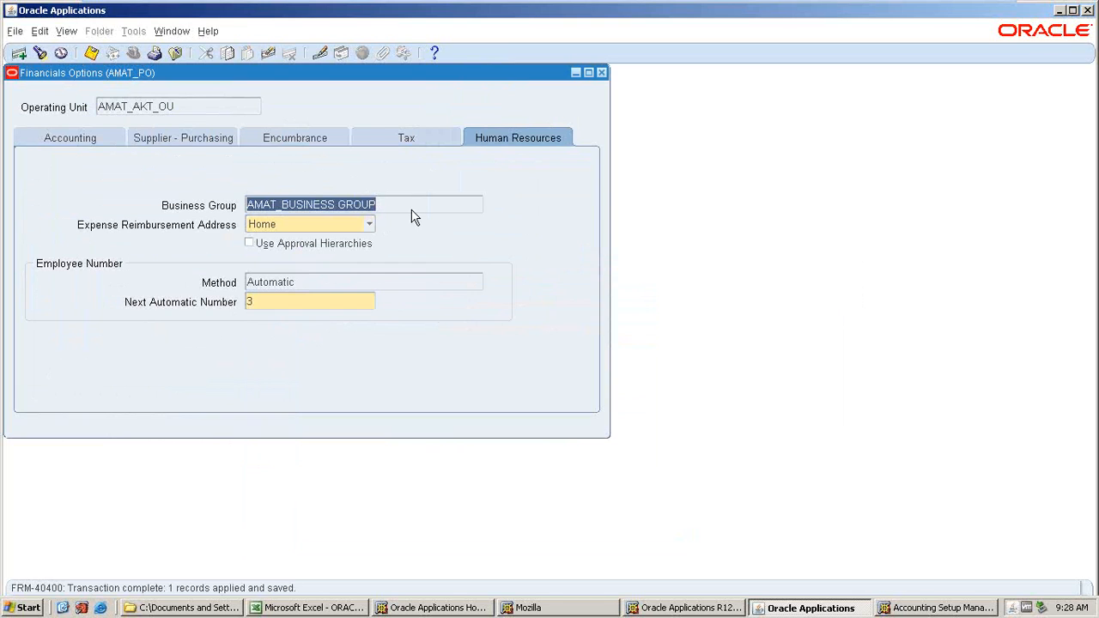
click(601, 73)
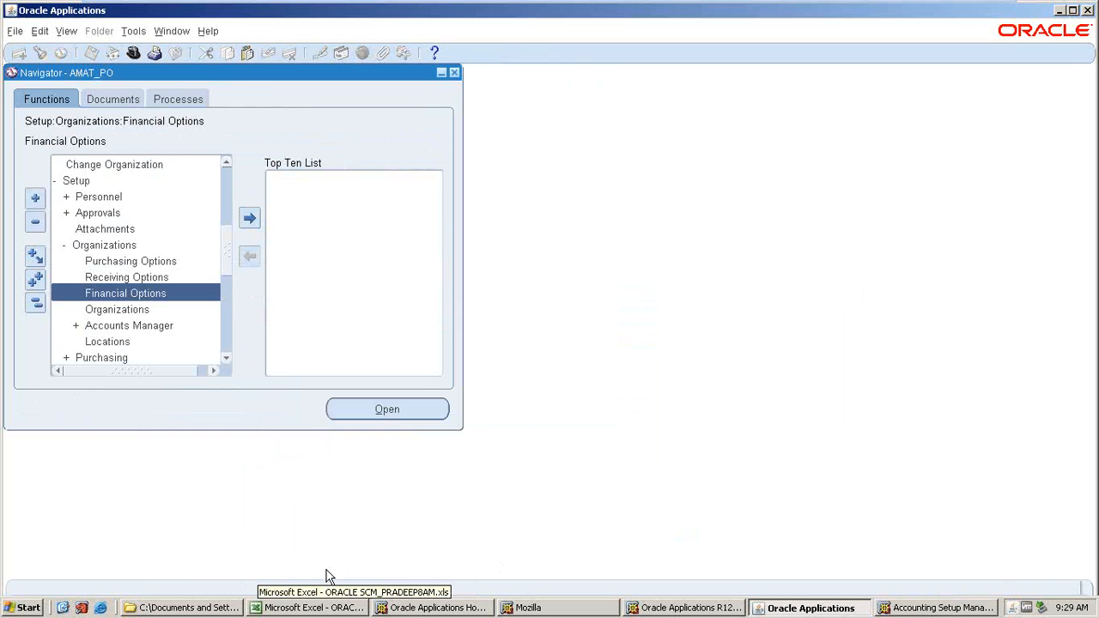
Switch to the Excel notes and enter MOAC in cell C27.
click(275, 608)
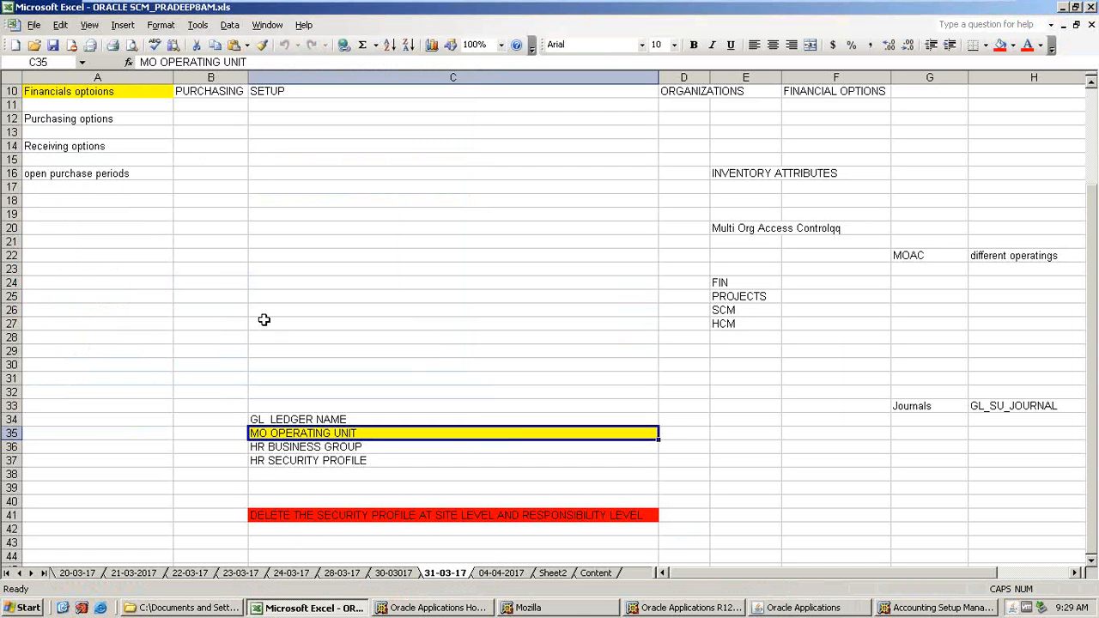
click(266, 324)
text(MOA)
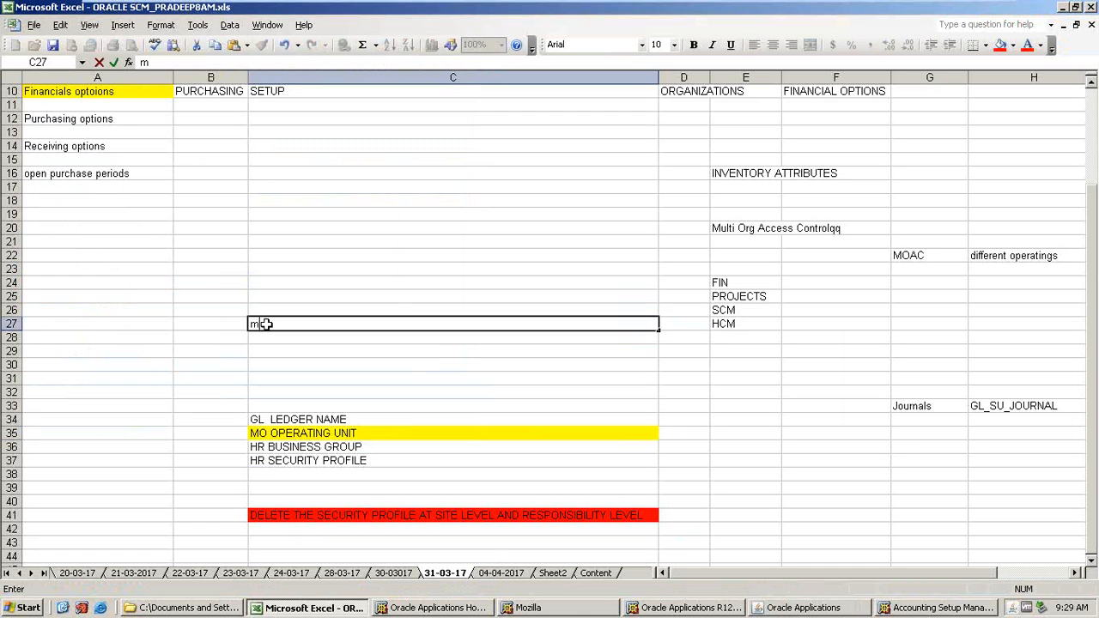
text(C)
key(Return)
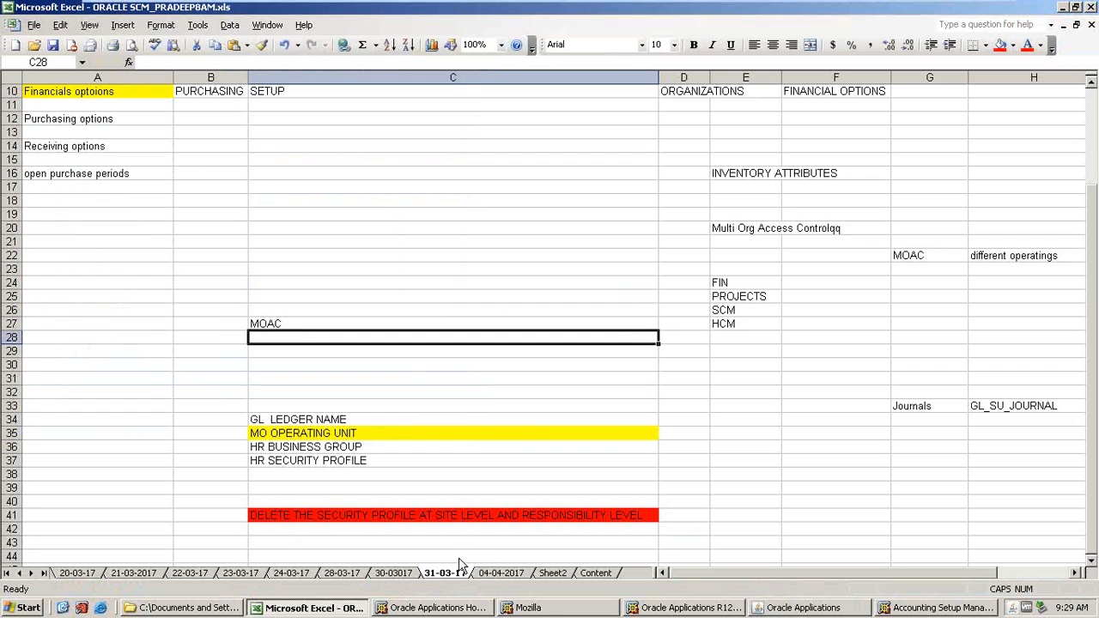
Fill the Financials options and Purchasing options cells A10 and A12 with green.
key(alt+Tab)
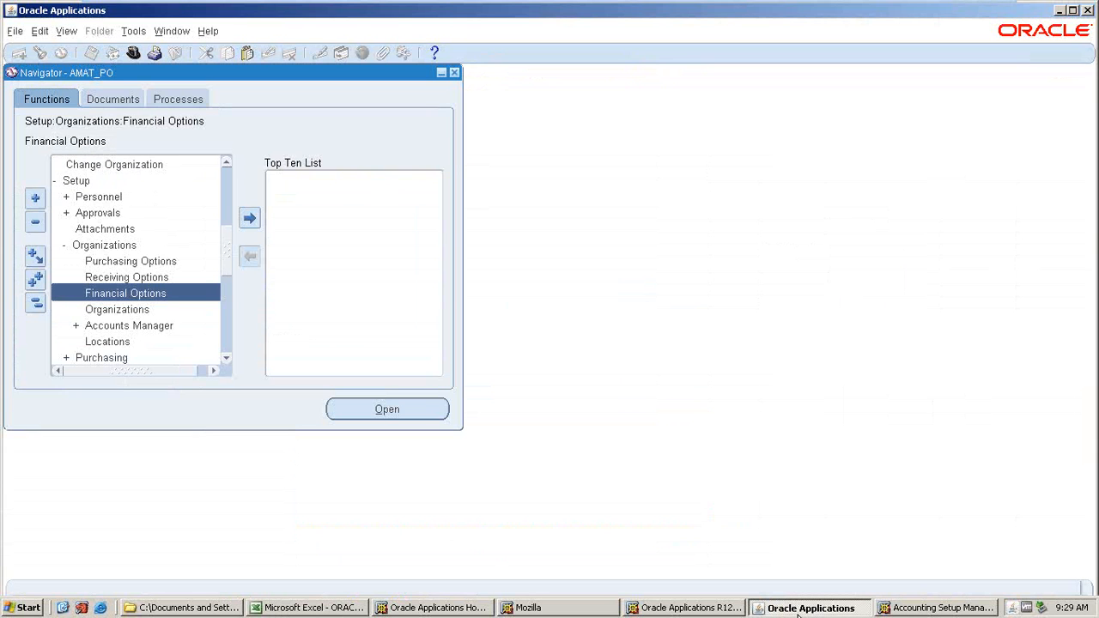
click(308, 607)
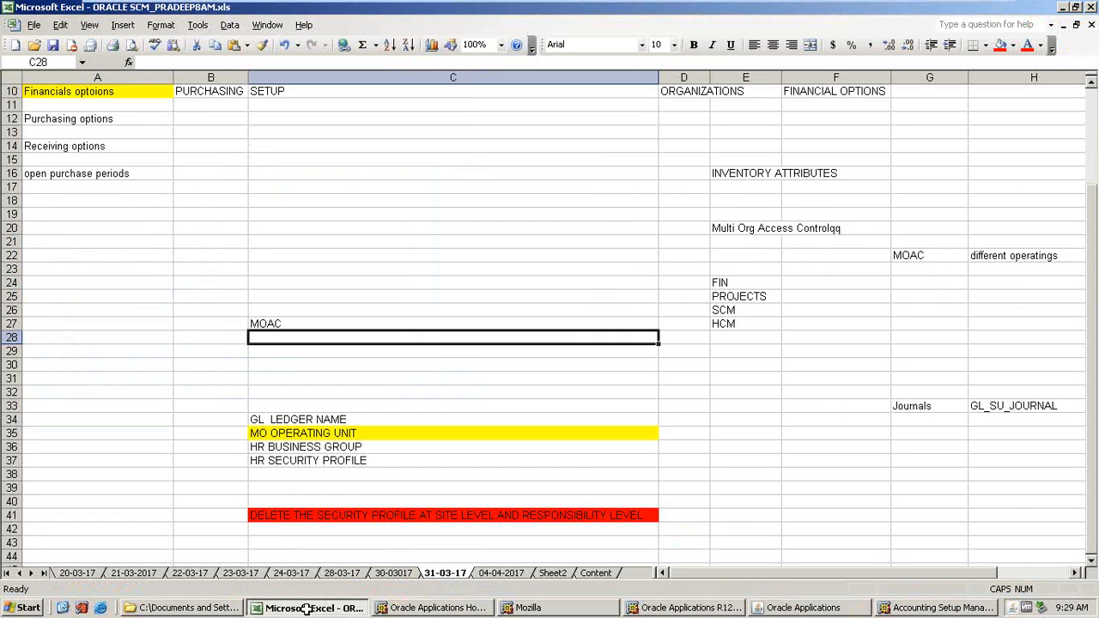
scroll(162, 290, up, 3)
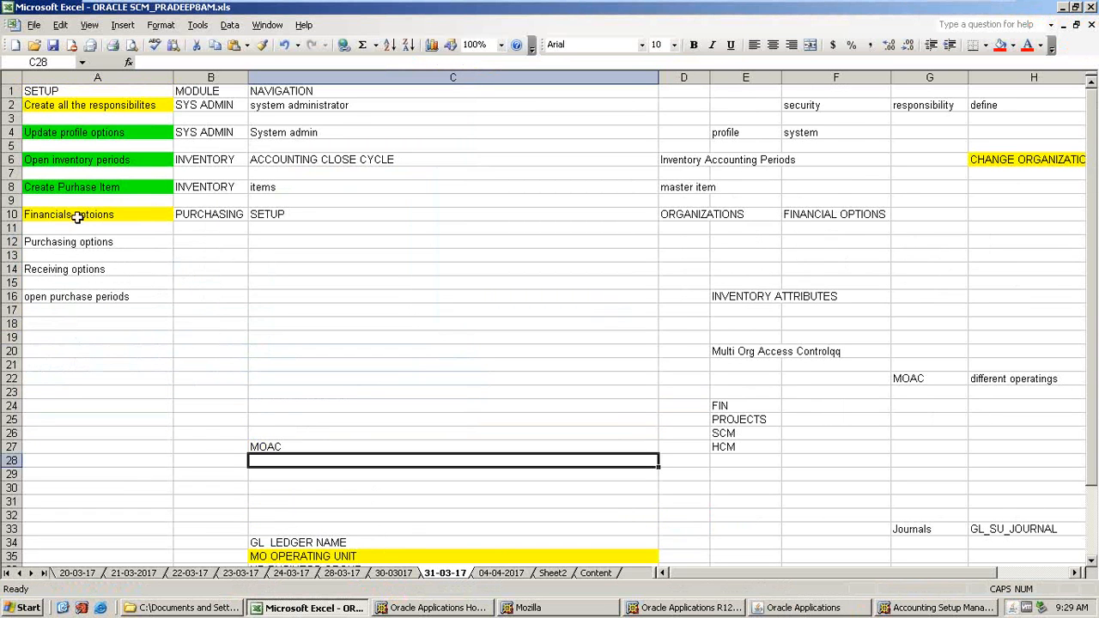
click(78, 216)
click(1013, 45)
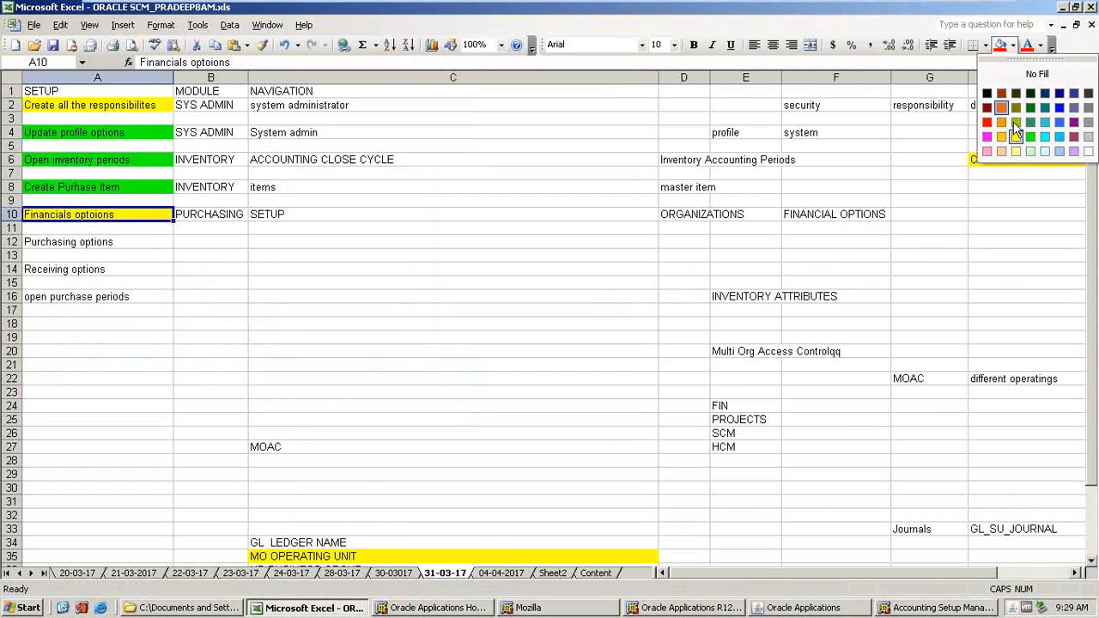
click(1031, 136)
click(86, 242)
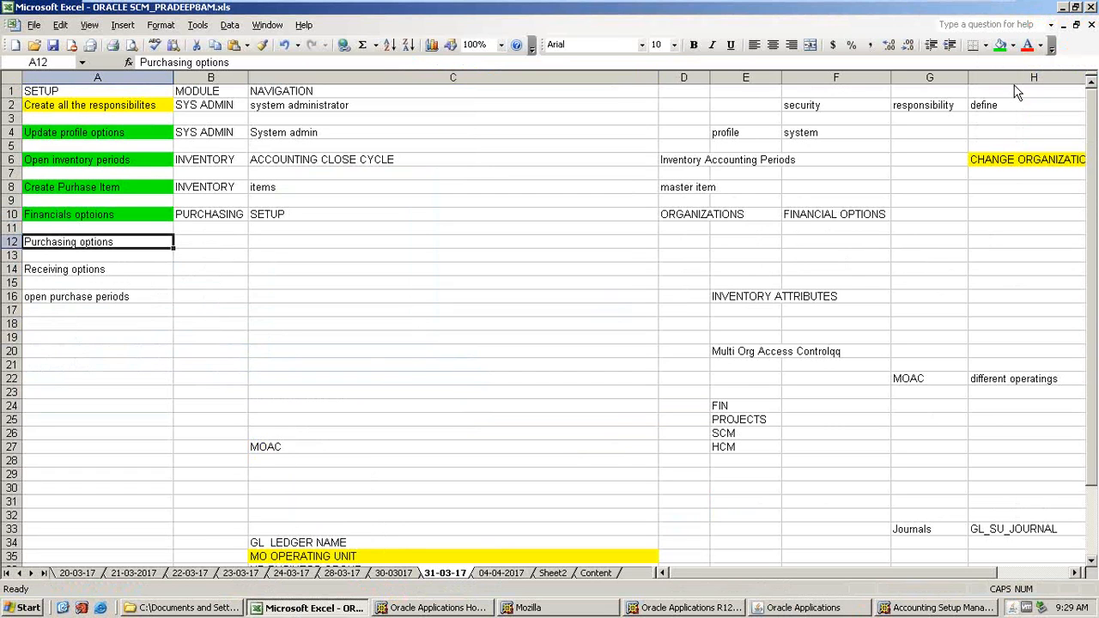
click(1000, 45)
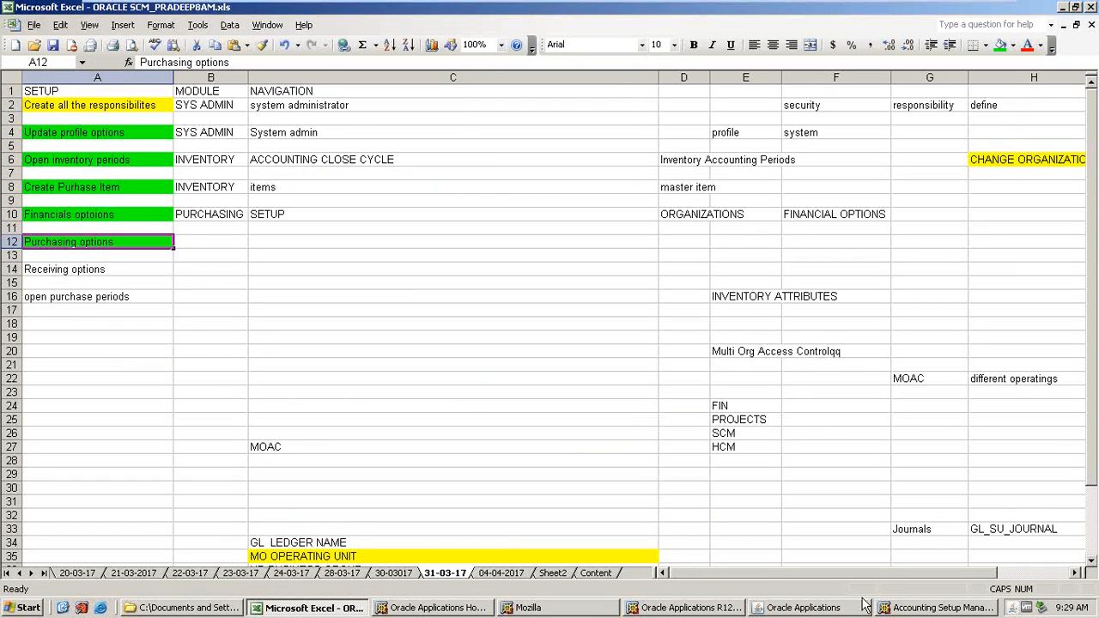
Close the Accounting Setup Manager browser window and open the Purchasing Options form.
click(804, 607)
click(90, 259)
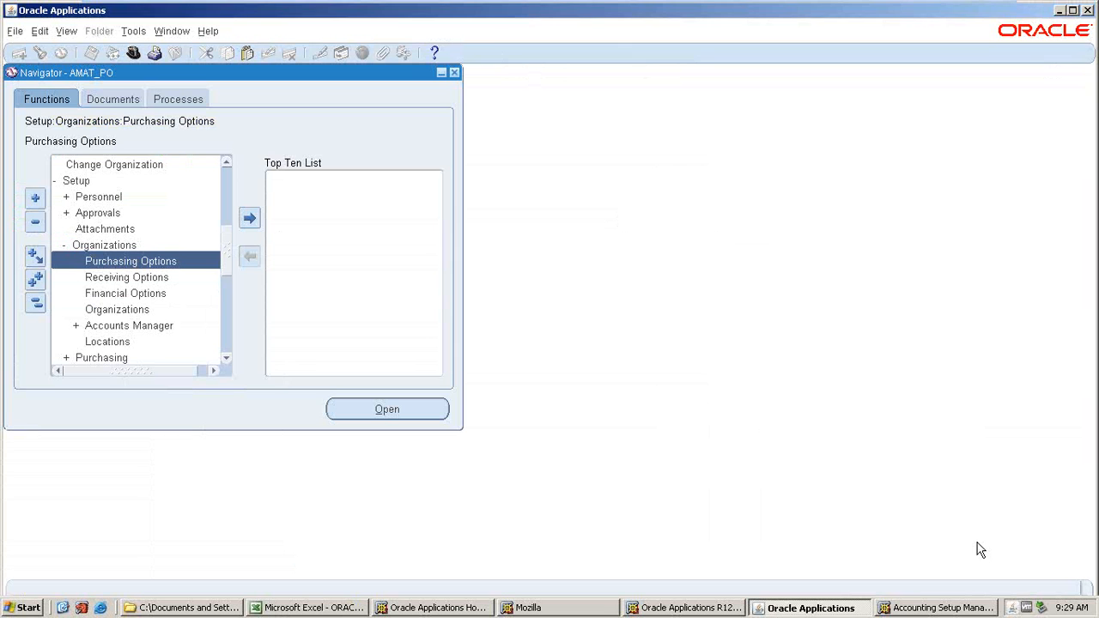
click(934, 608)
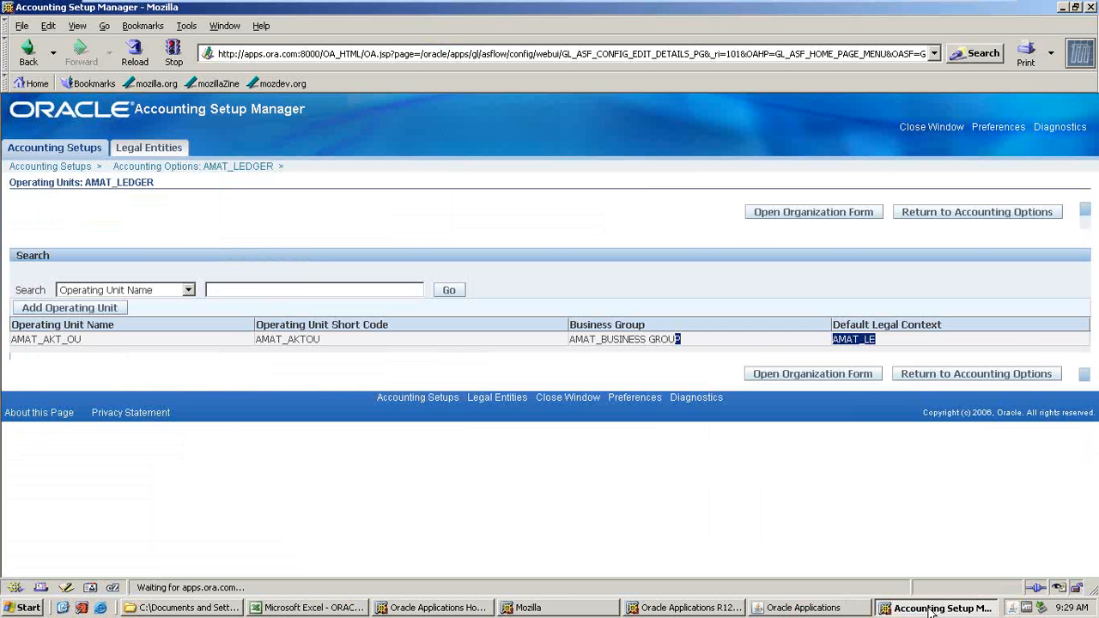
click(1089, 7)
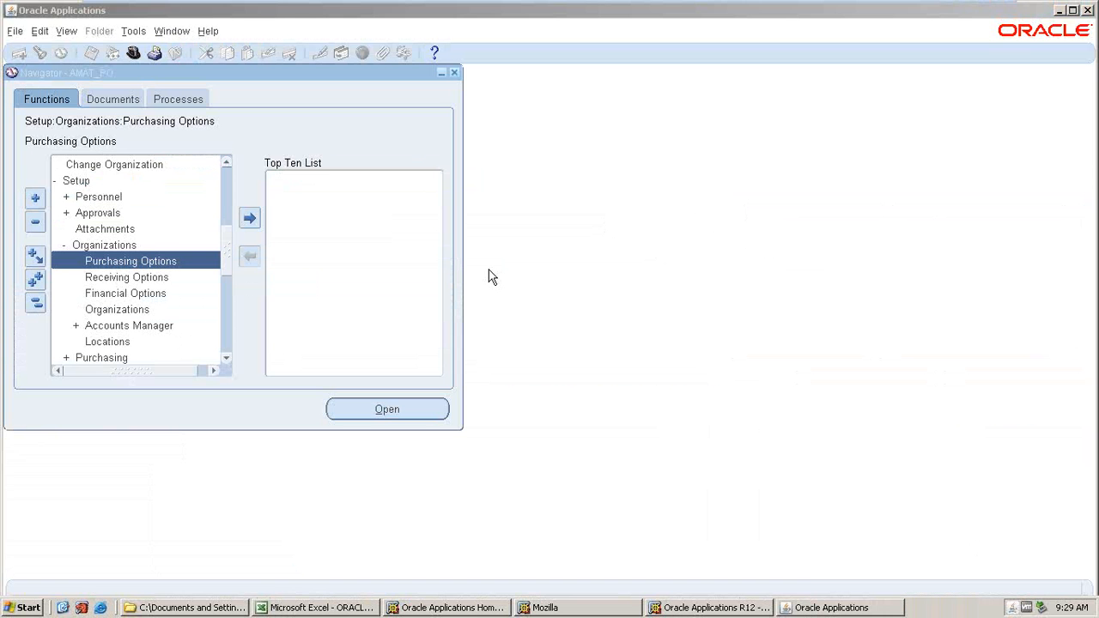
double_click(108, 270)
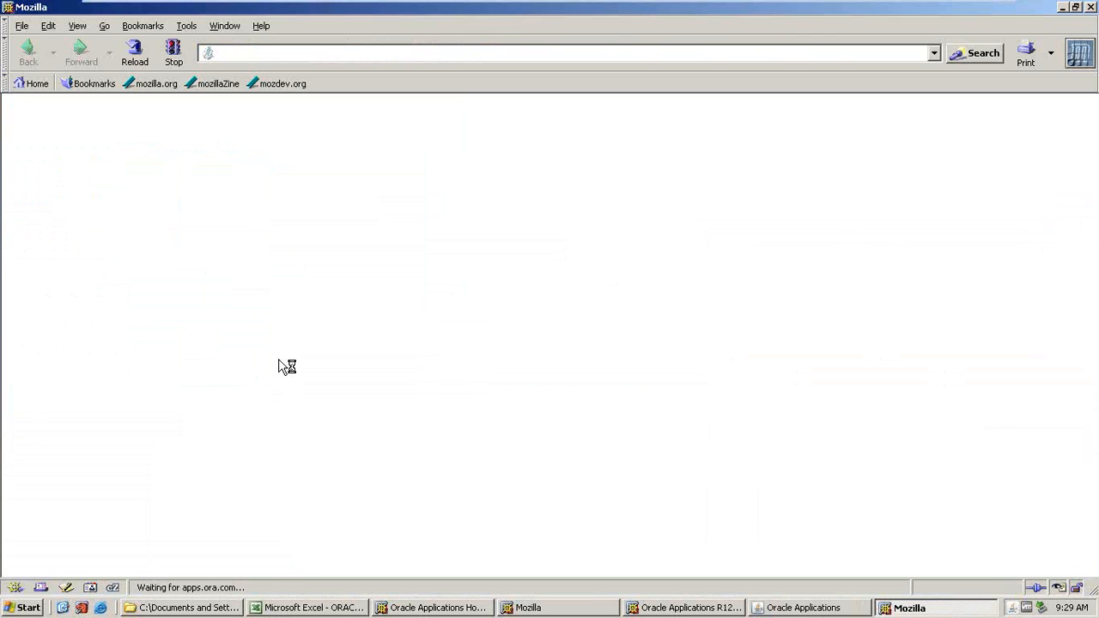
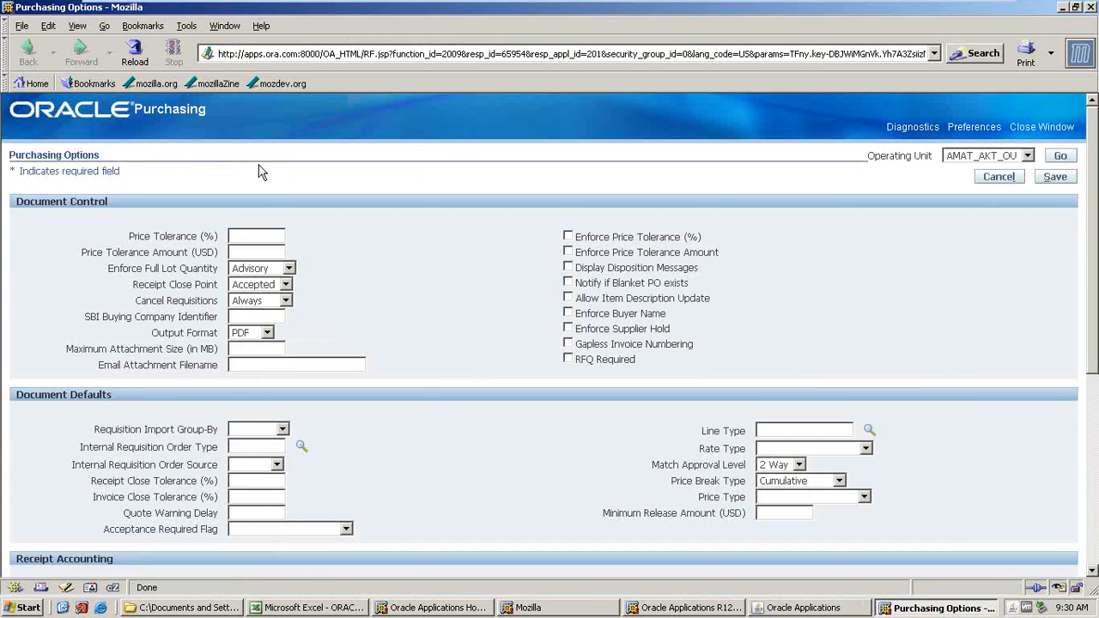
Set Enforce Full Lot Quantity to None, Receipt Close Point to Received, and Cancel Requisitions to Optionally.
click(289, 268)
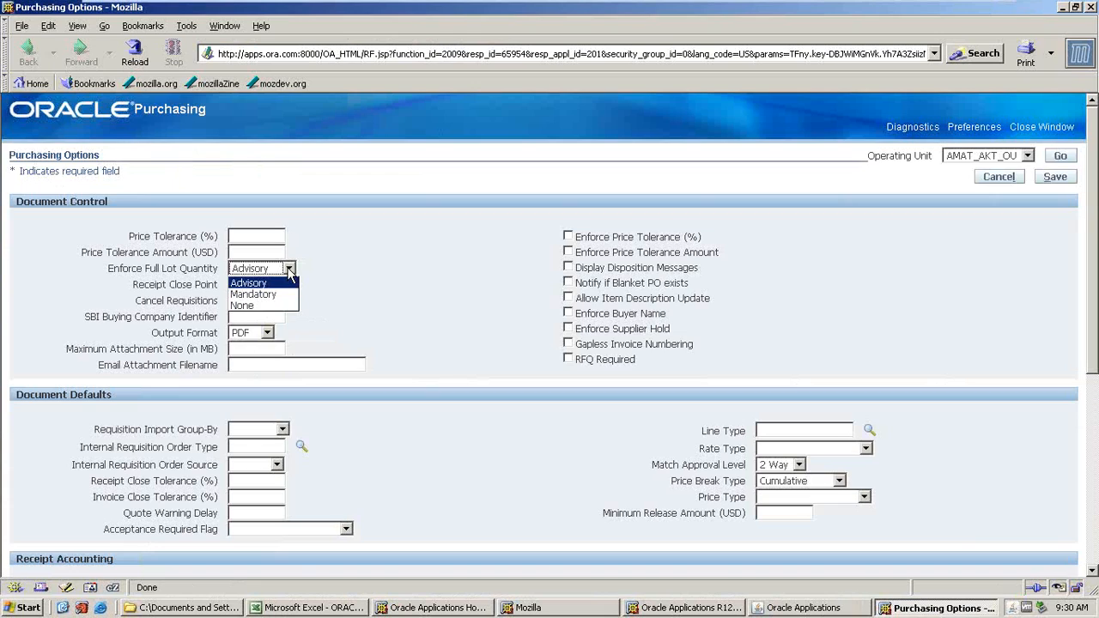
click(244, 306)
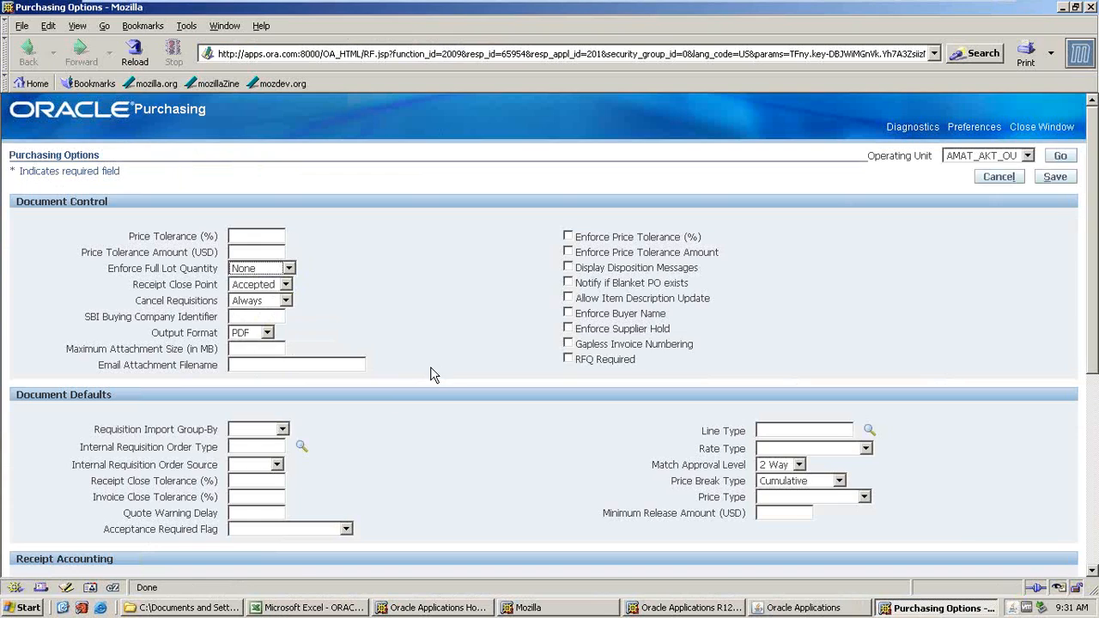
click(285, 284)
click(261, 322)
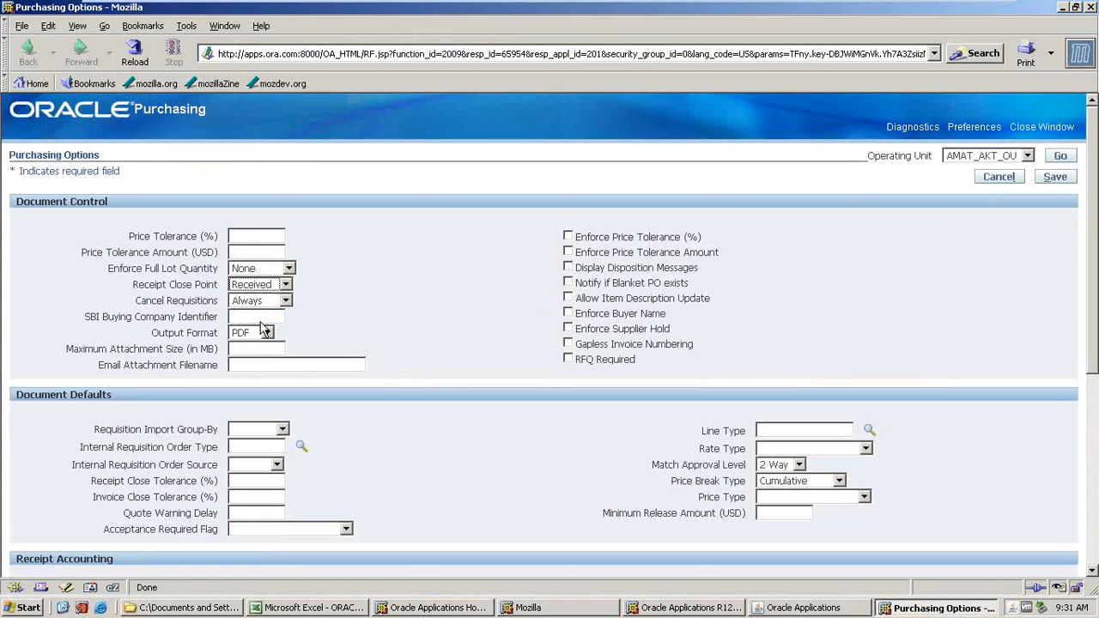
click(285, 300)
click(250, 343)
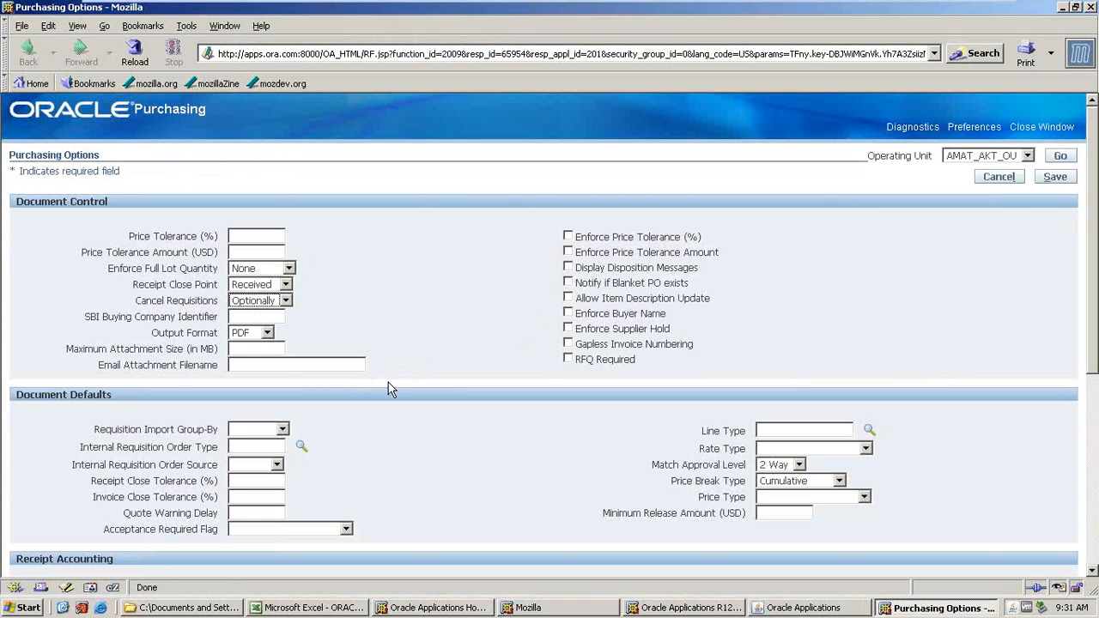
Enable Notify if Blanket PO exists, Allow Item Description Update, Enforce Buyer Name and Enforce Supplier Hold.
click(567, 282)
click(568, 299)
click(568, 314)
click(568, 329)
Search the line types for GOODS and select Goods as the default Line Type.
scroll(755, 430, down, 2)
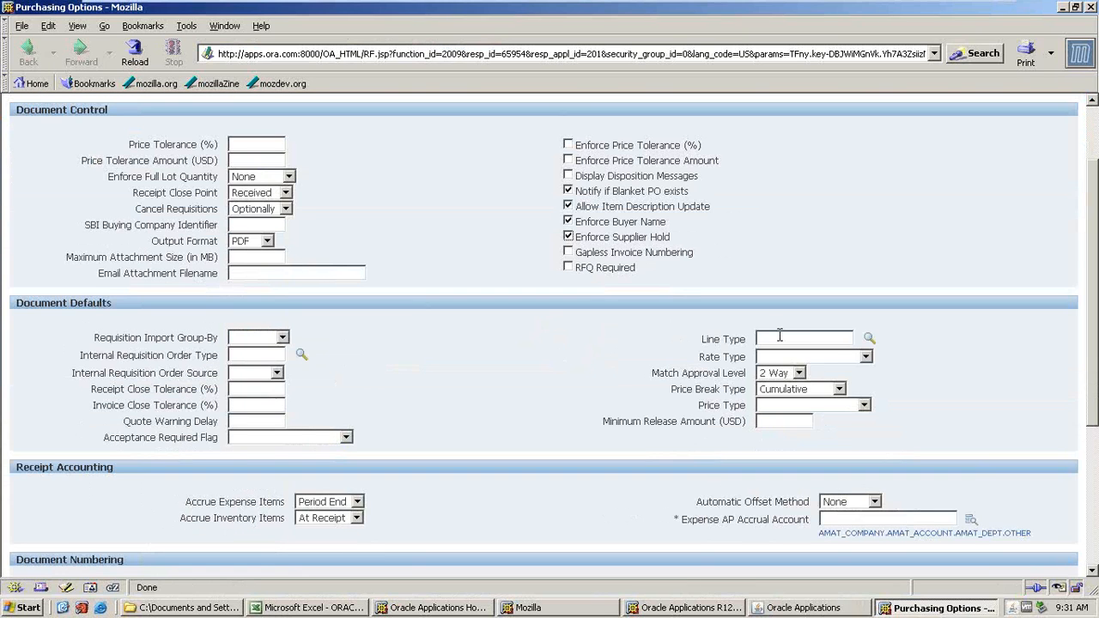
click(850, 339)
click(866, 340)
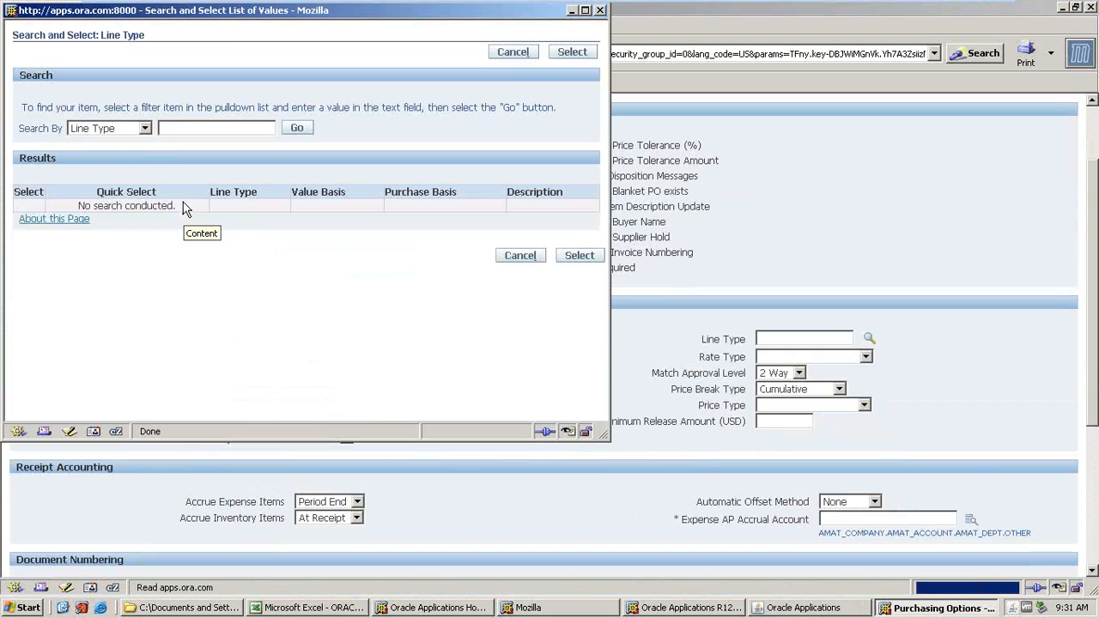
click(169, 130)
text(GOODS)
key(Return)
click(72, 221)
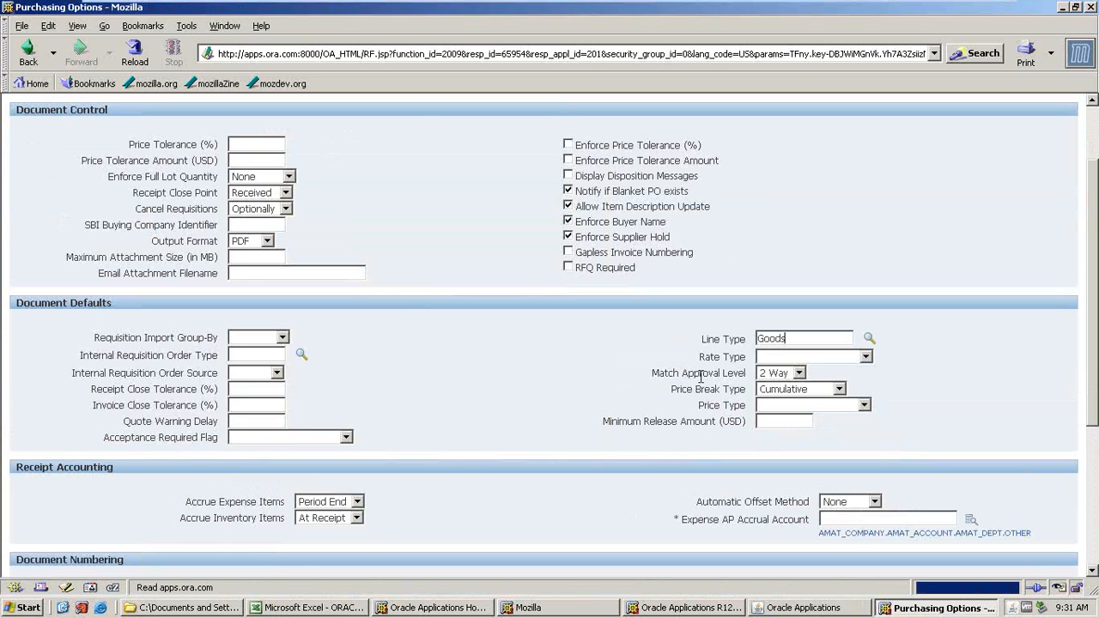
Set the Expense AP Accrual Account to 10.200.1000.9 using the account lookup for company, account, department and other segments.
click(825, 521)
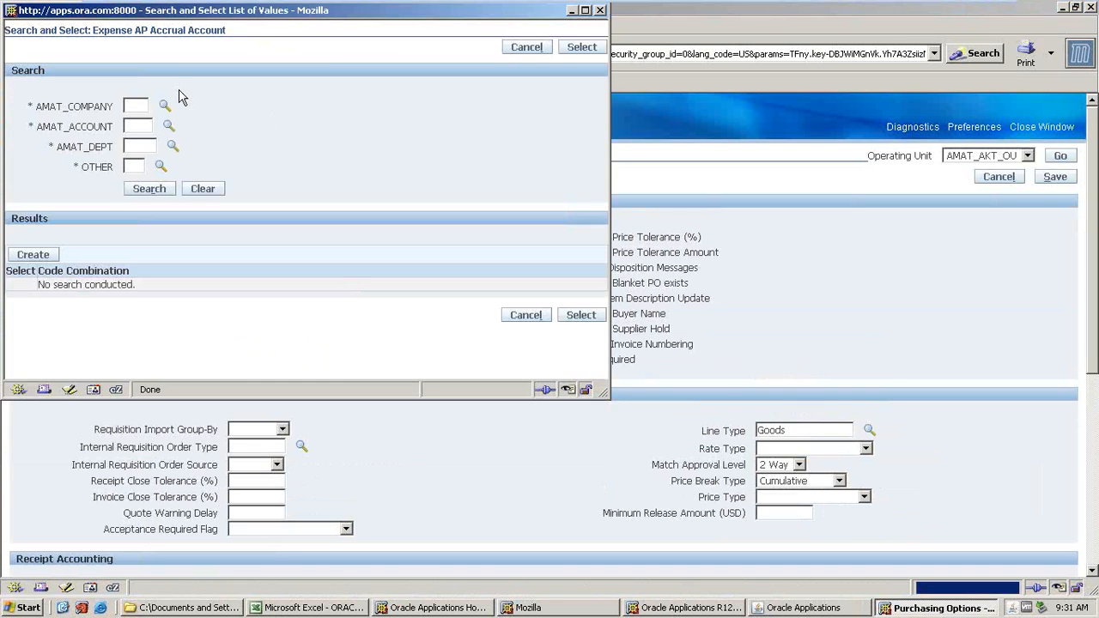
click(165, 107)
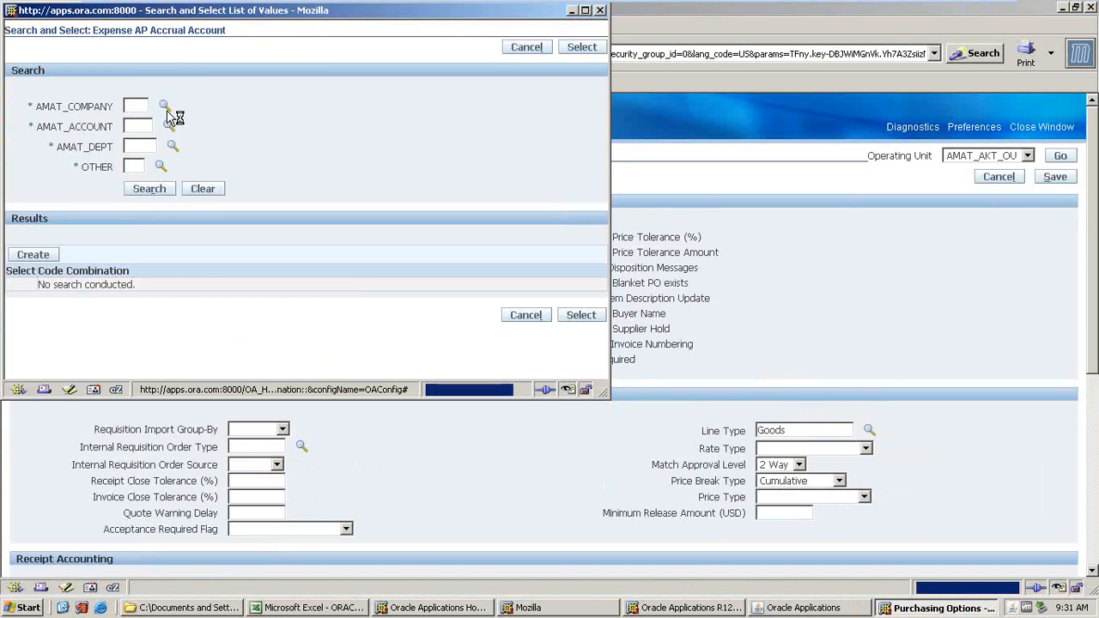
click(312, 131)
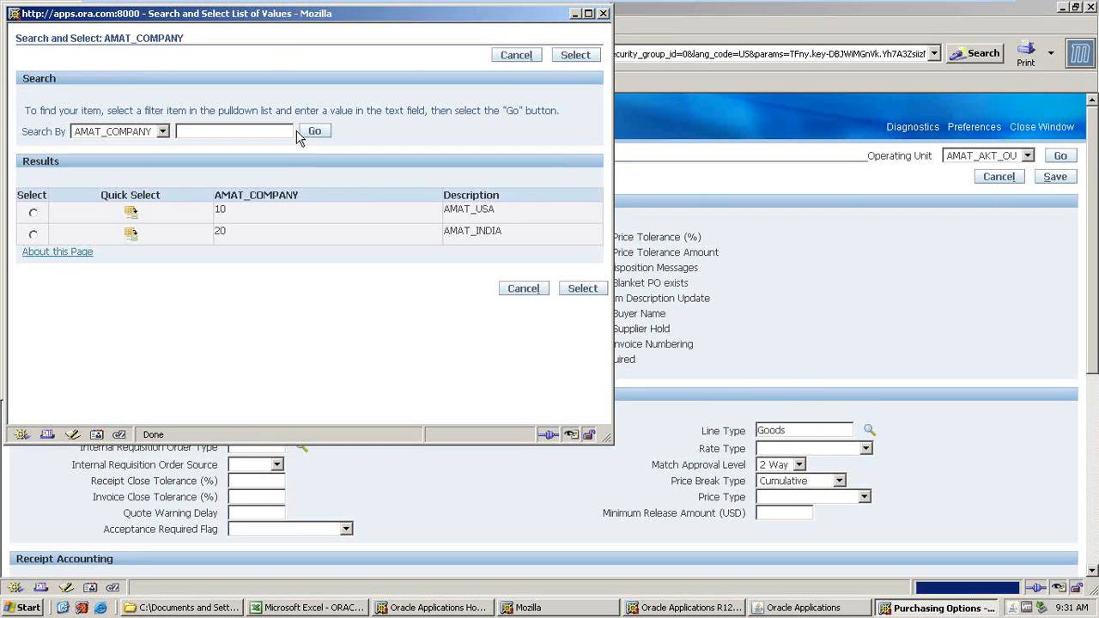
click(134, 213)
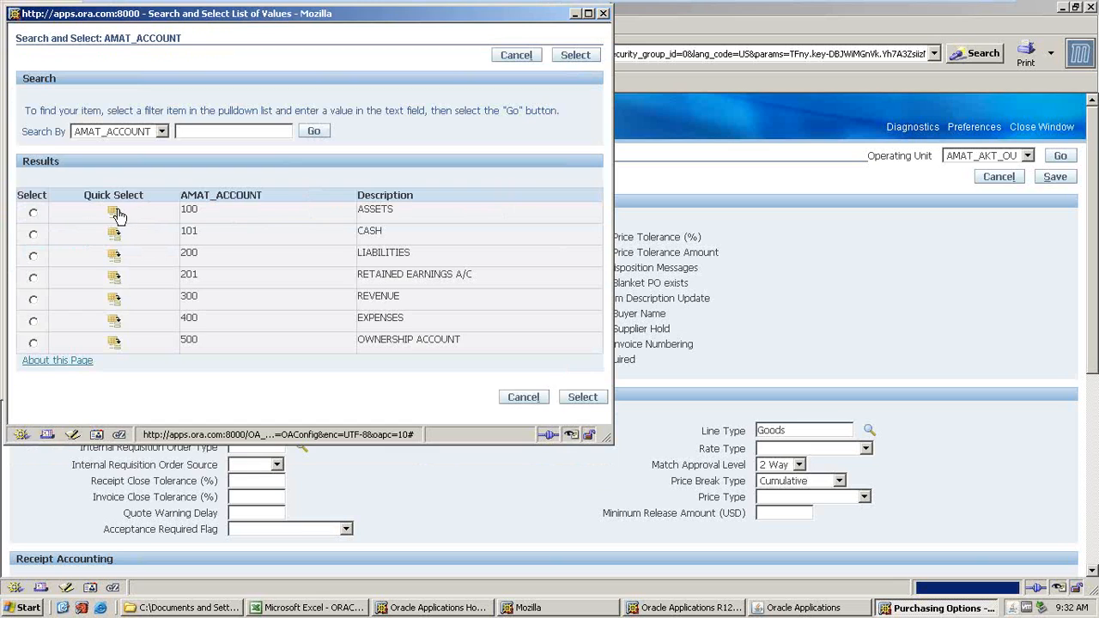
click(115, 256)
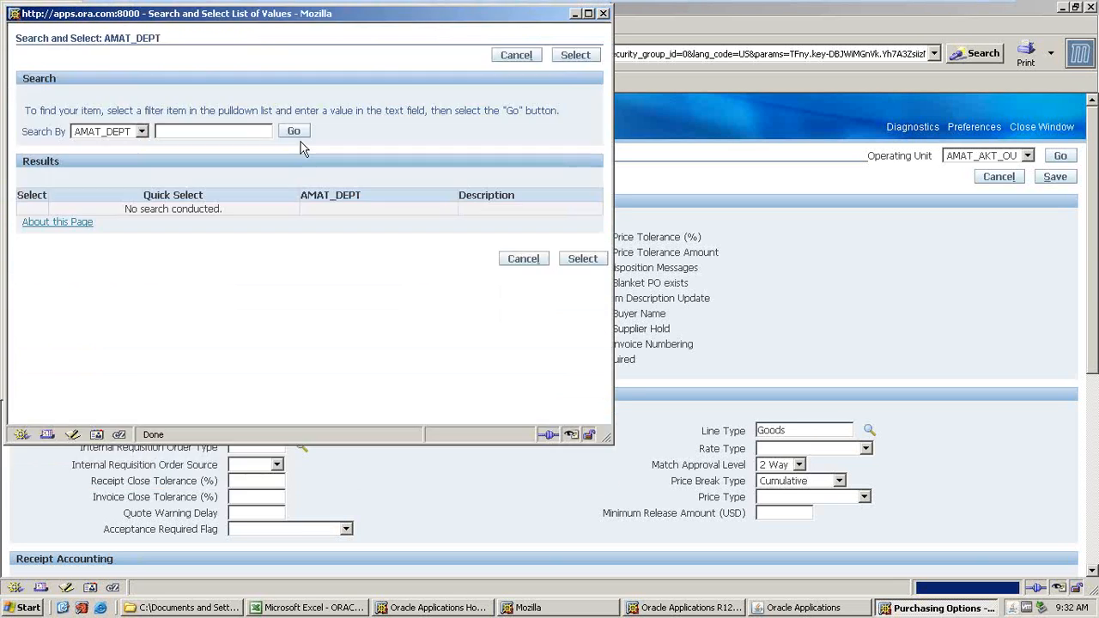
click(301, 142)
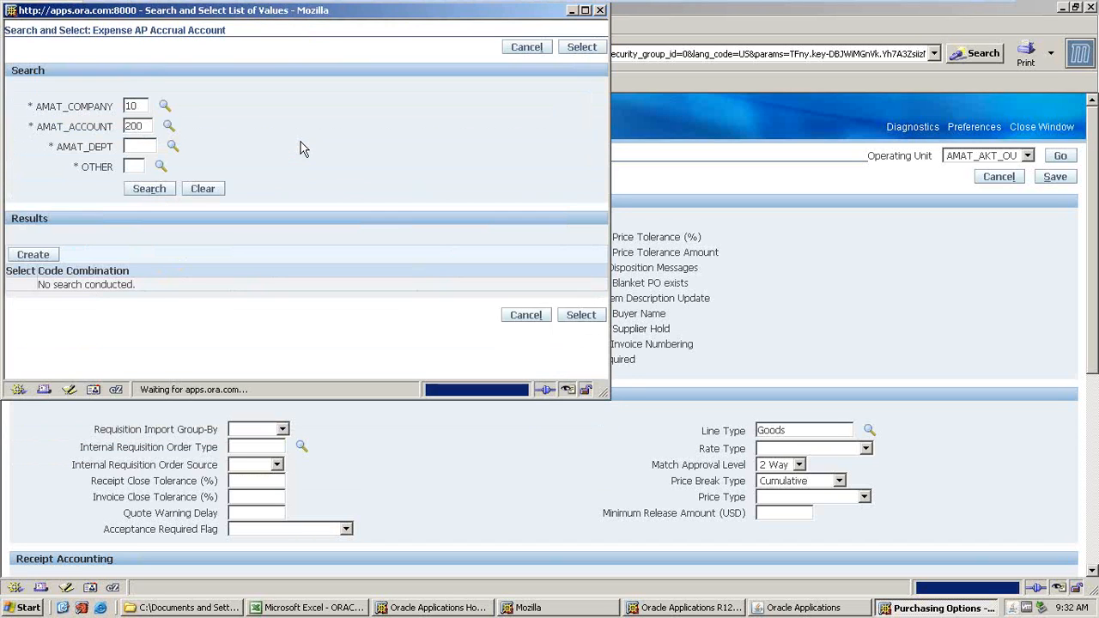
click(146, 178)
click(286, 136)
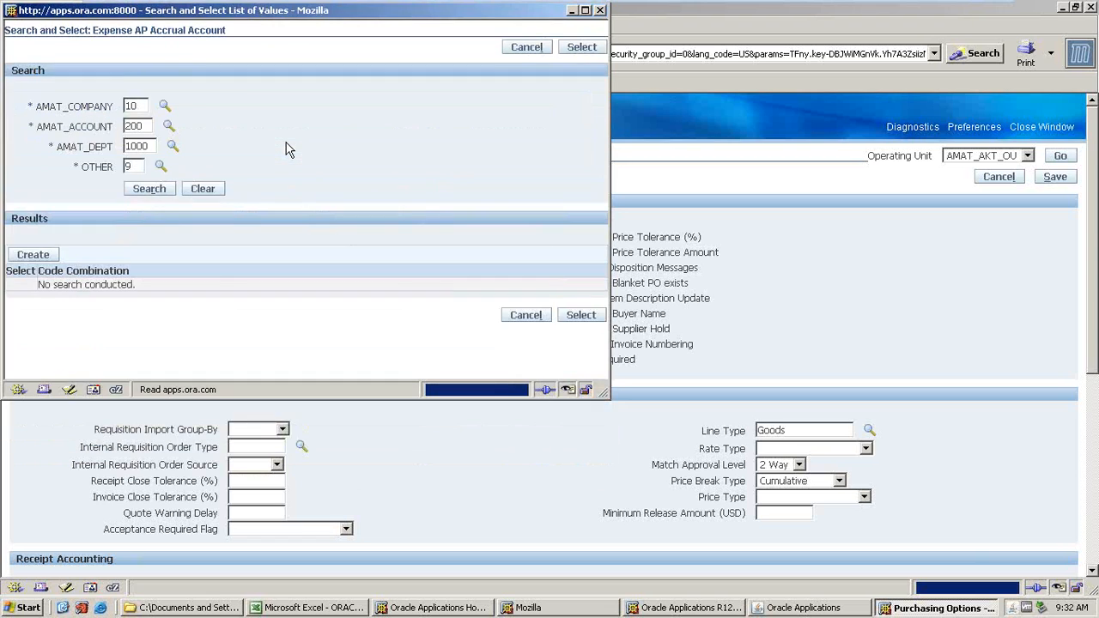
click(33, 255)
click(22, 317)
click(571, 352)
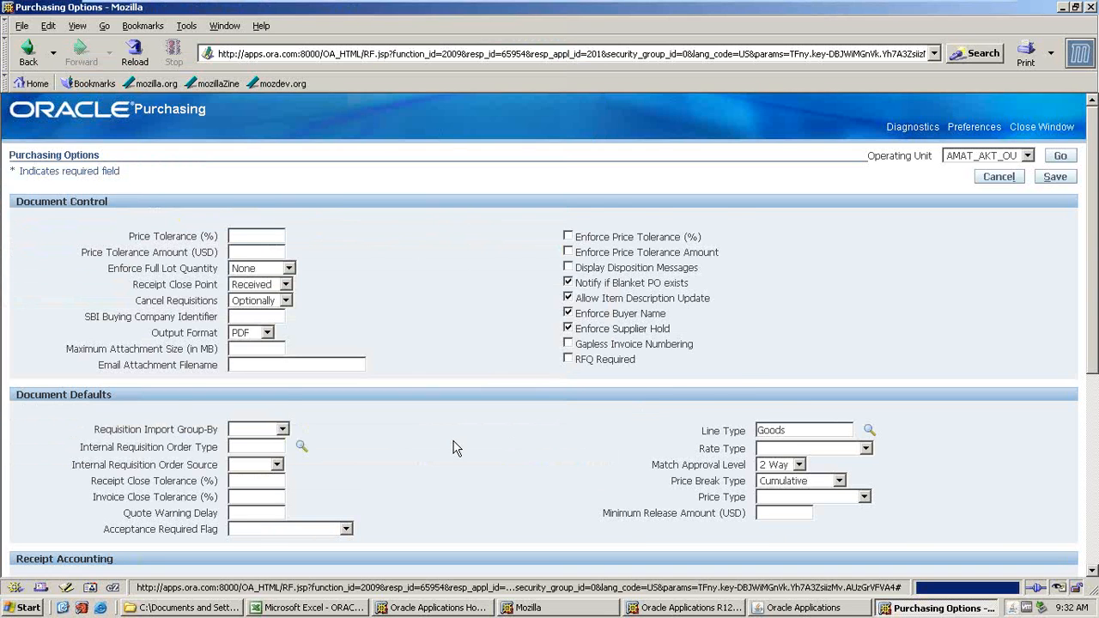
Set RFQ, Quotation, PO and Requisition numbering entry to Automatic in Document Numbering.
scroll(455, 446, down, 2)
scroll(432, 444, down, 4)
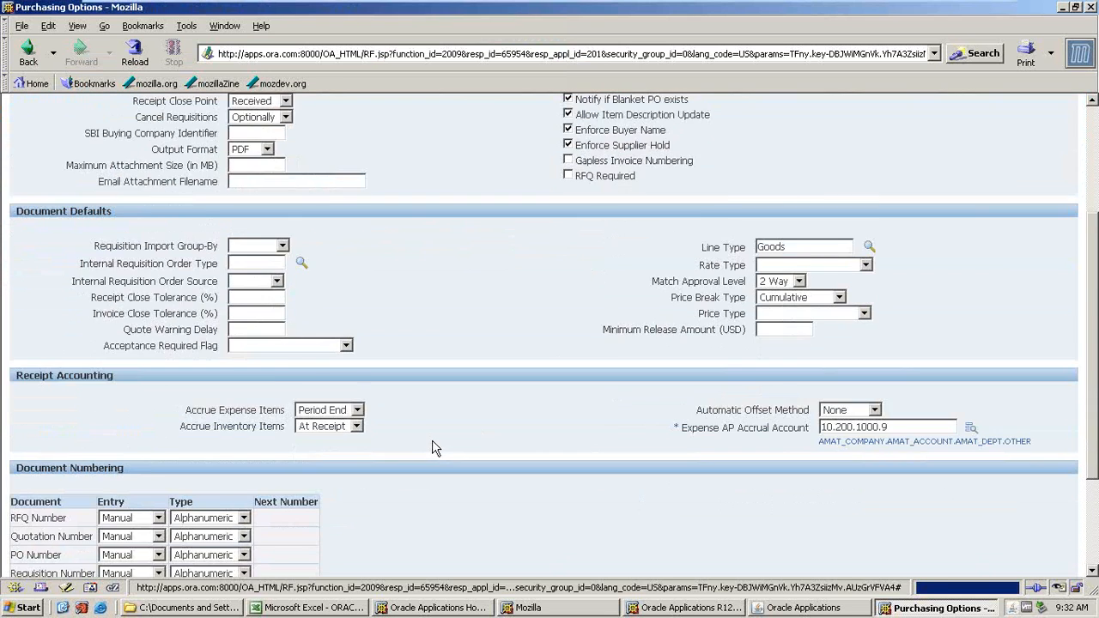
click(244, 426)
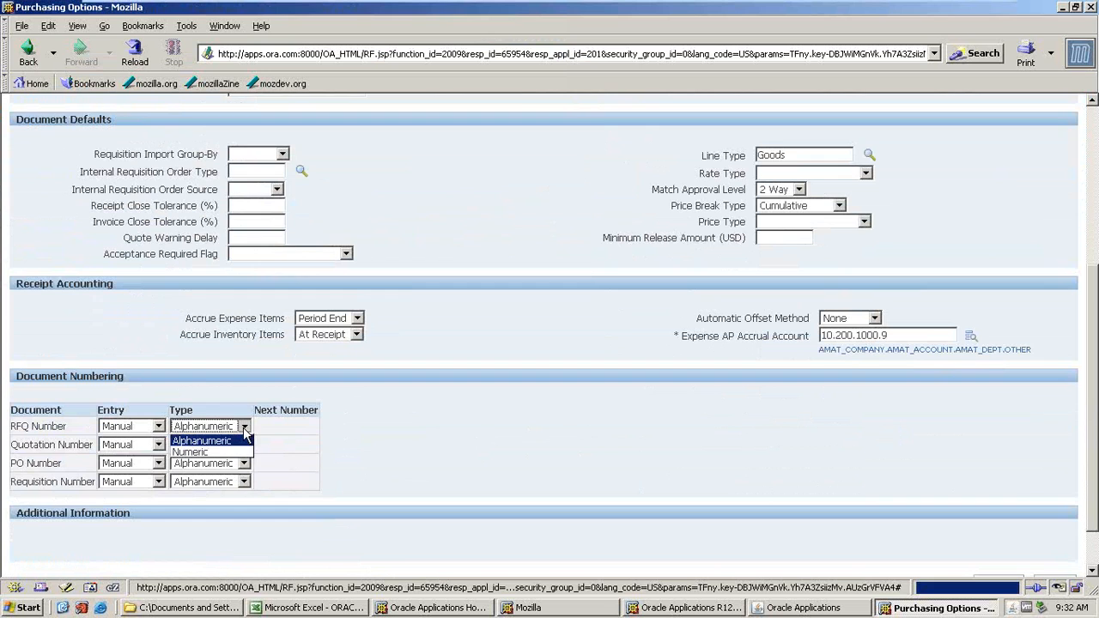
click(159, 427)
click(128, 452)
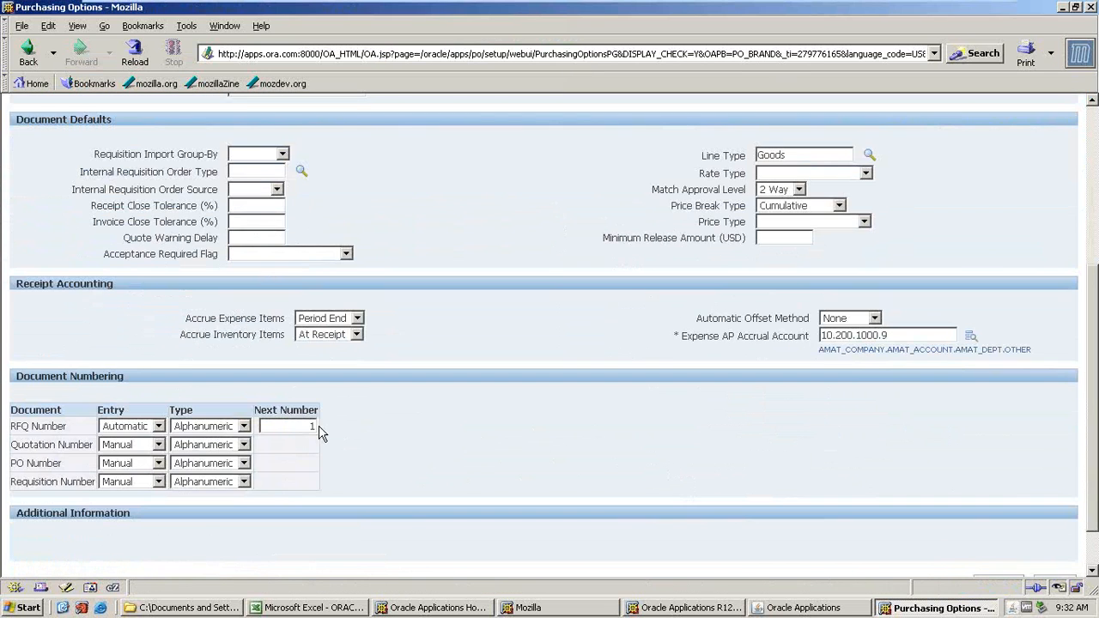
click(149, 447)
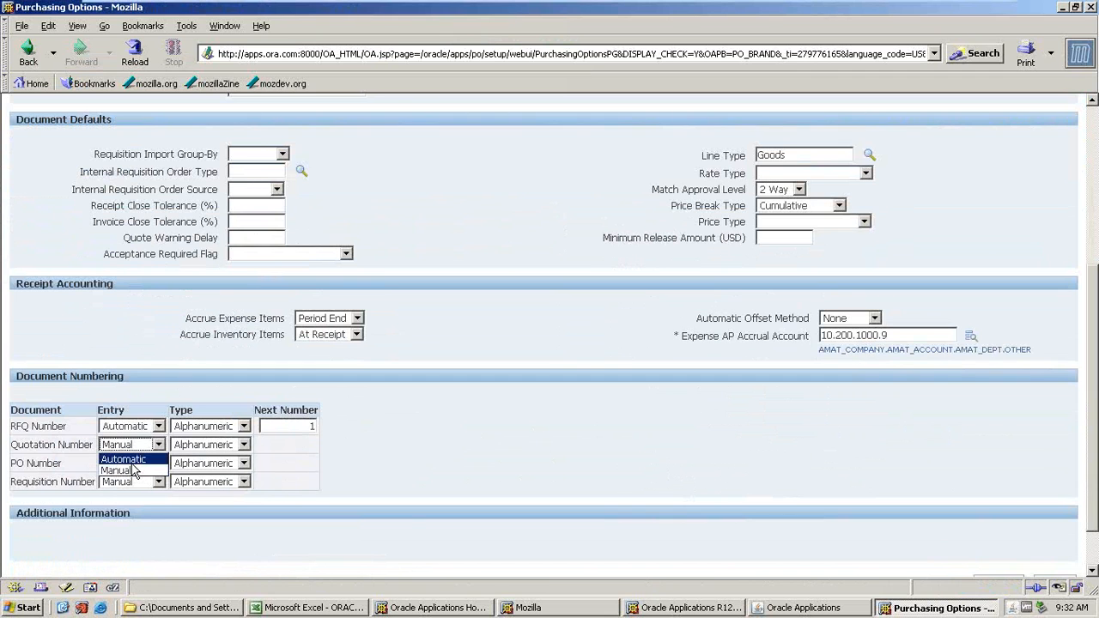
click(140, 459)
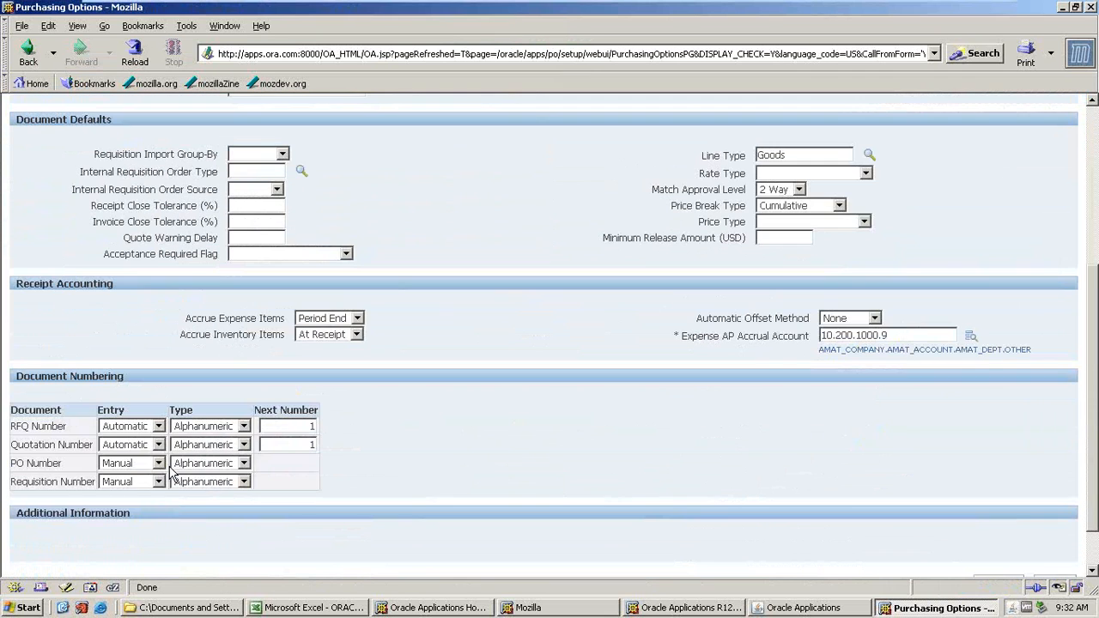
click(157, 463)
click(122, 477)
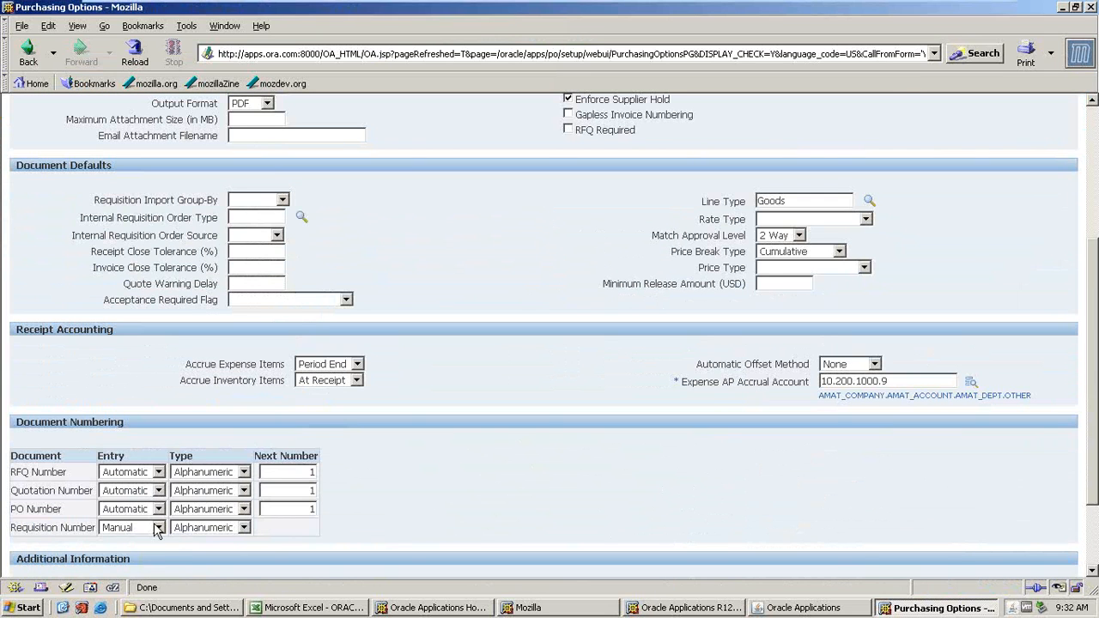
click(158, 527)
click(121, 542)
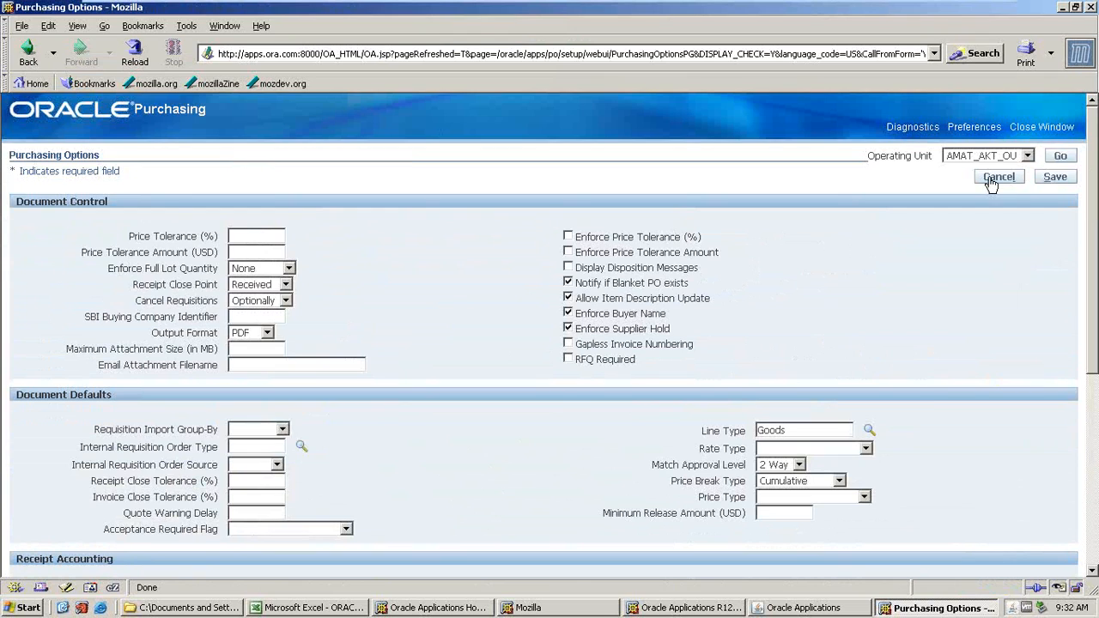
Save the purchasing options and close the browser window.
click(1052, 179)
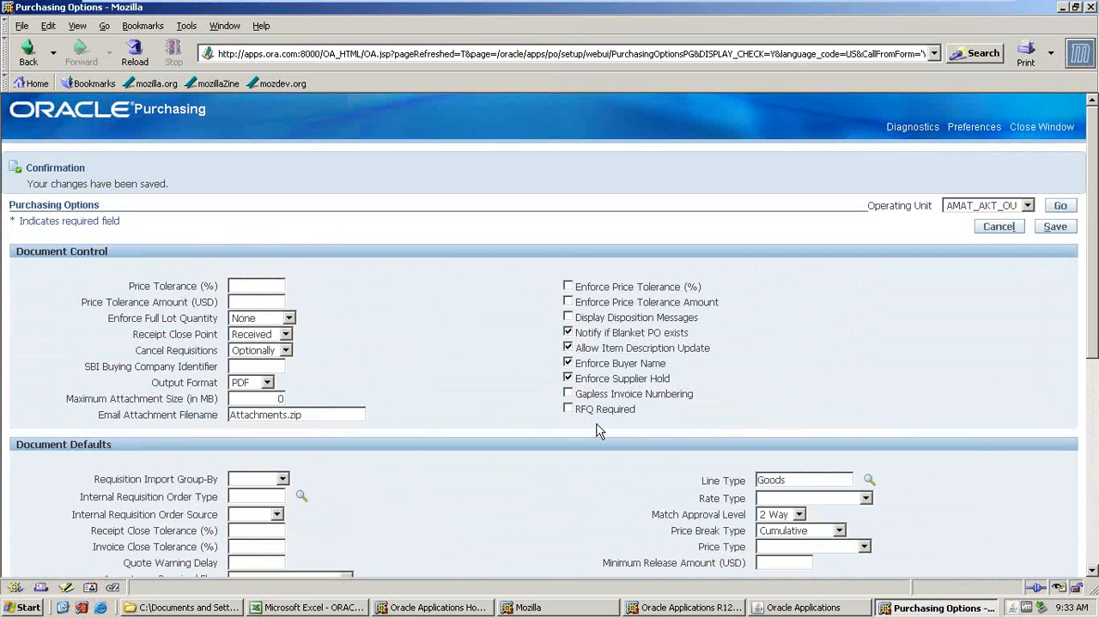
click(1089, 7)
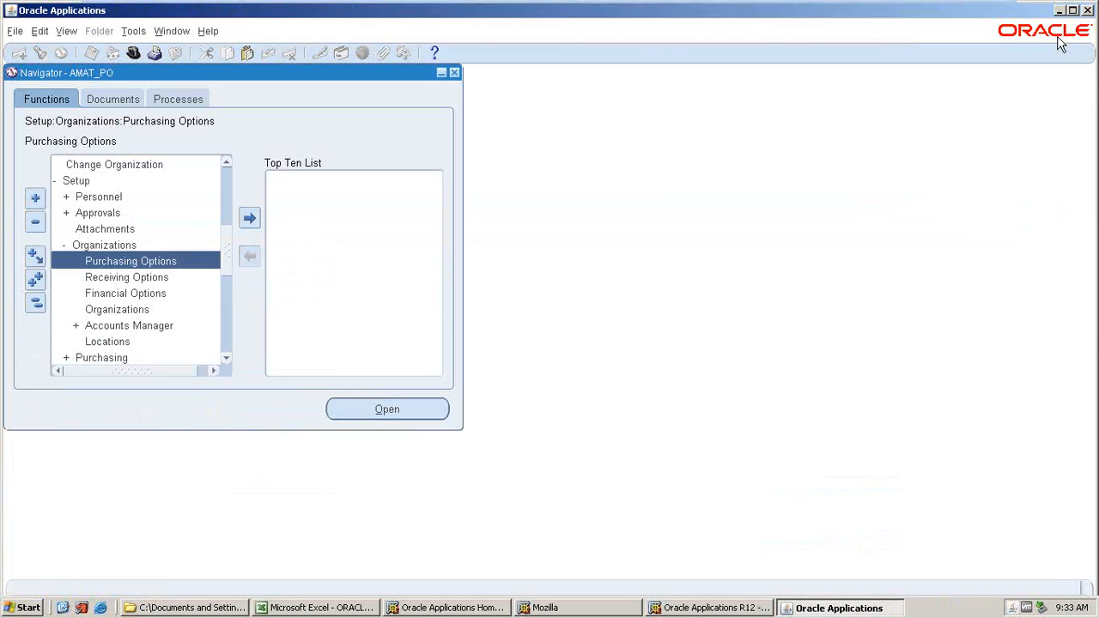
Open Receiving Options and choose the inventory organization AMAT_AKT_INV_ORG.
click(105, 283)
double_click(105, 284)
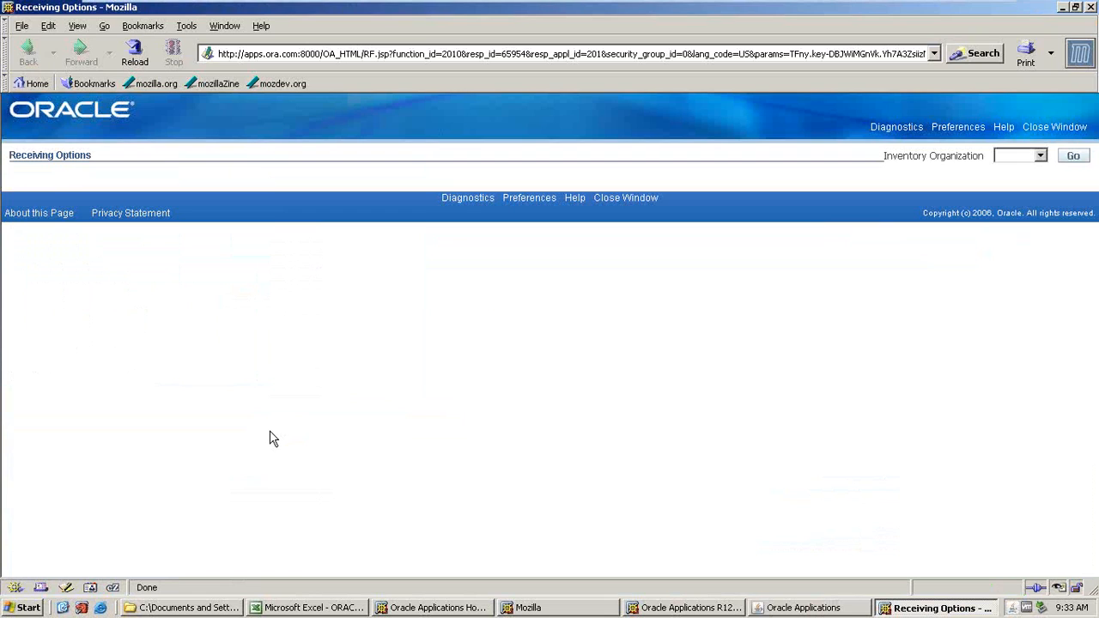
click(1039, 156)
click(1008, 179)
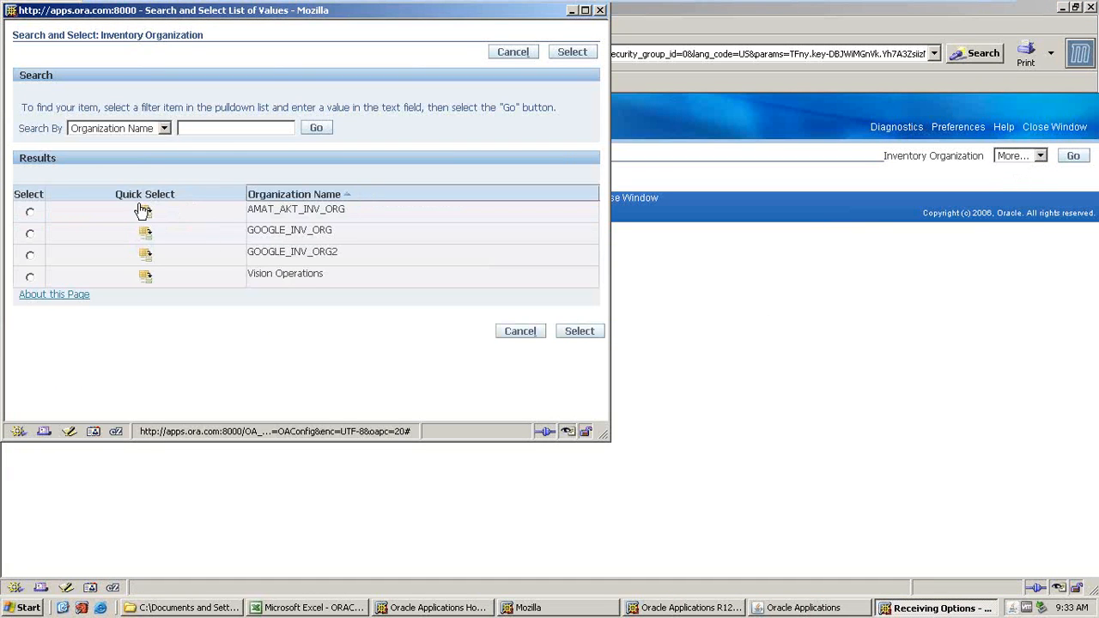
click(145, 211)
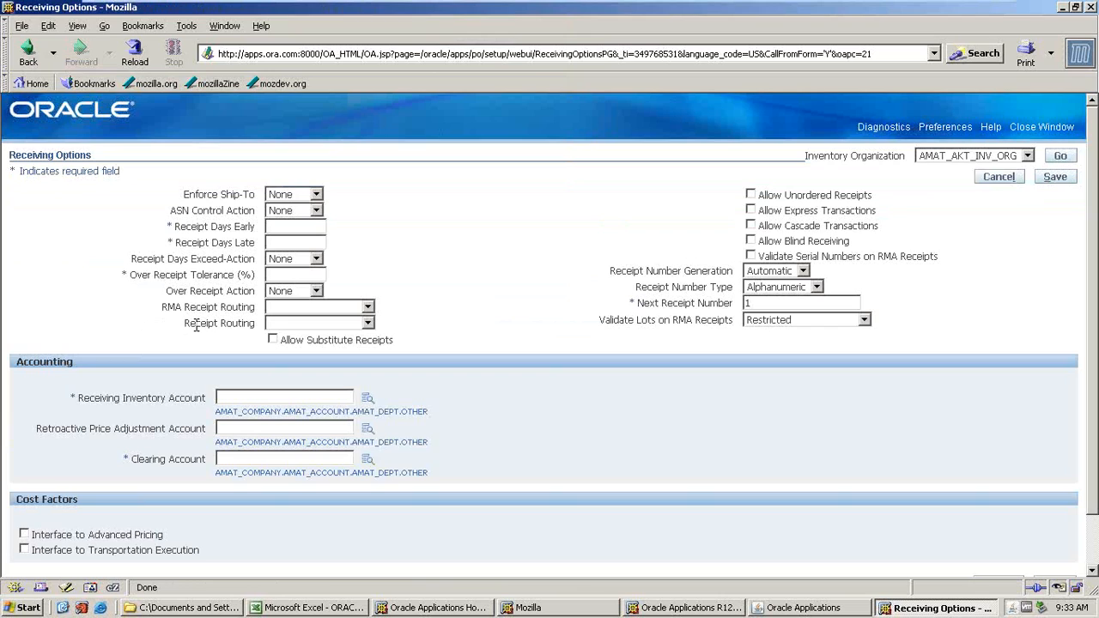
Set Receipt Days Early to 2, Receipt Days Late to 3, and both RMA Receipt Routing and Receipt Routing to Standard Receipt.
text(2)
key(Tab)
text(3)
click(368, 308)
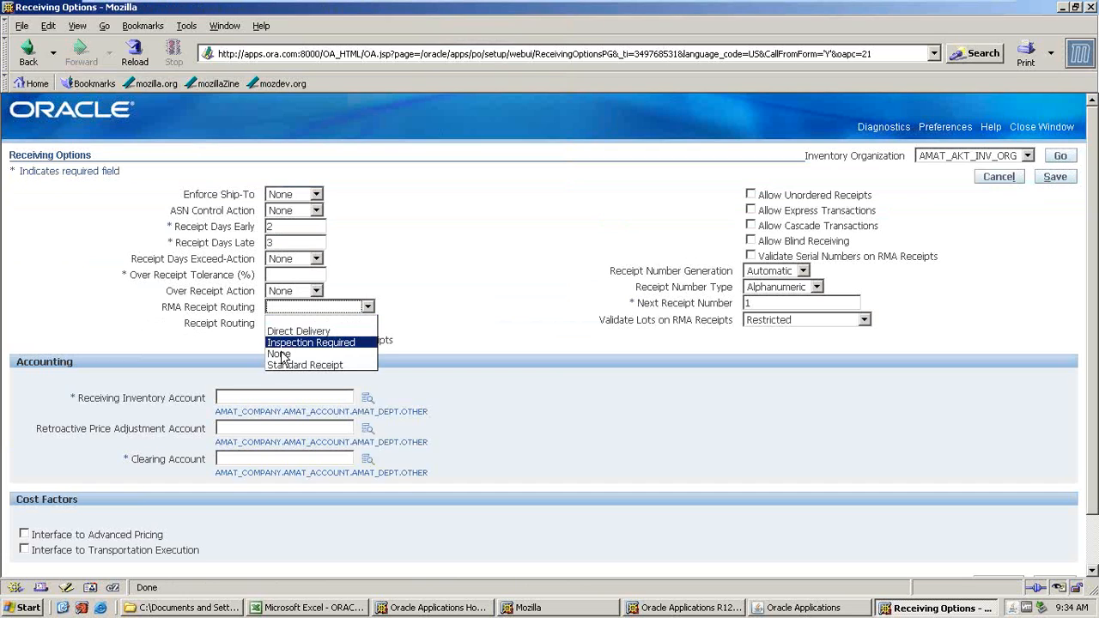
click(288, 366)
click(366, 323)
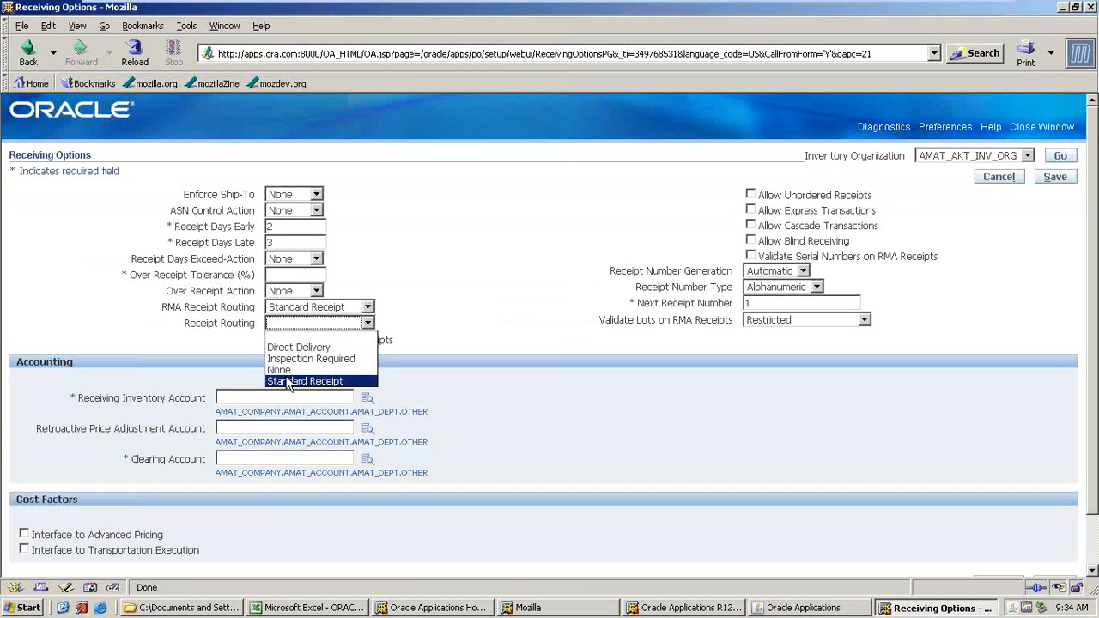
click(292, 382)
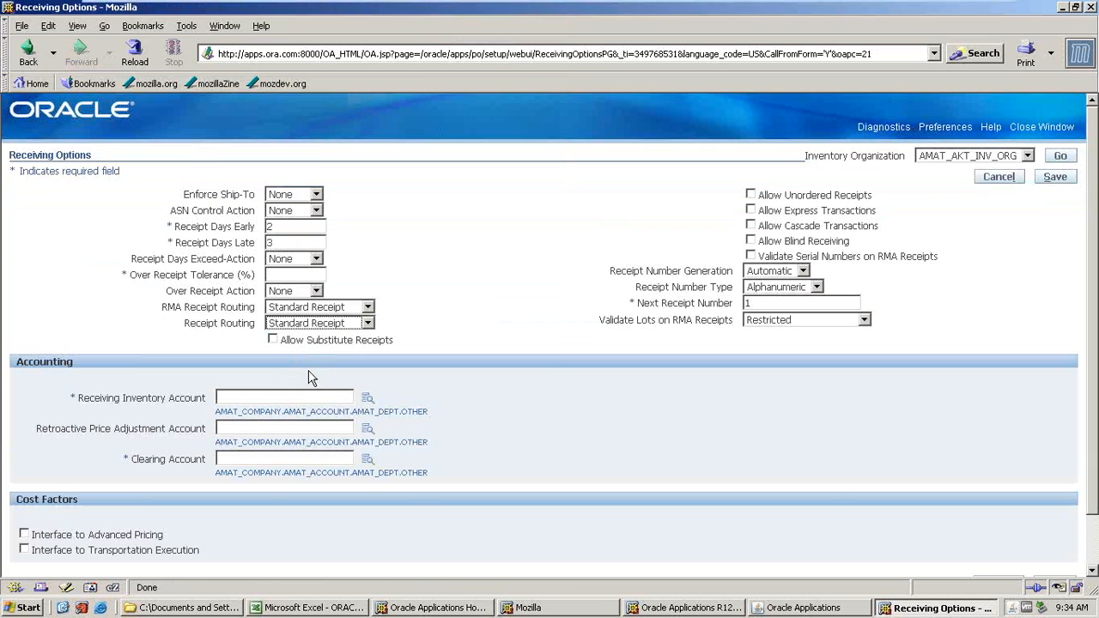
Set Over Receipt Tolerance to 0 and Validate Lots on RMA Receipts to Unrestricted.
click(289, 278)
text(0)
click(811, 323)
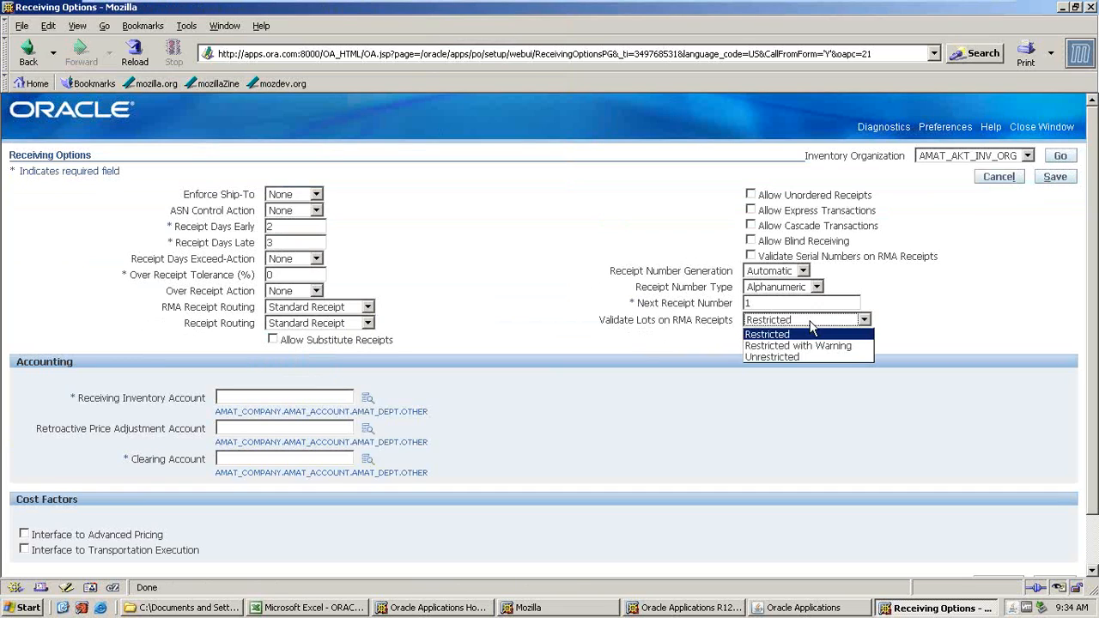
click(770, 356)
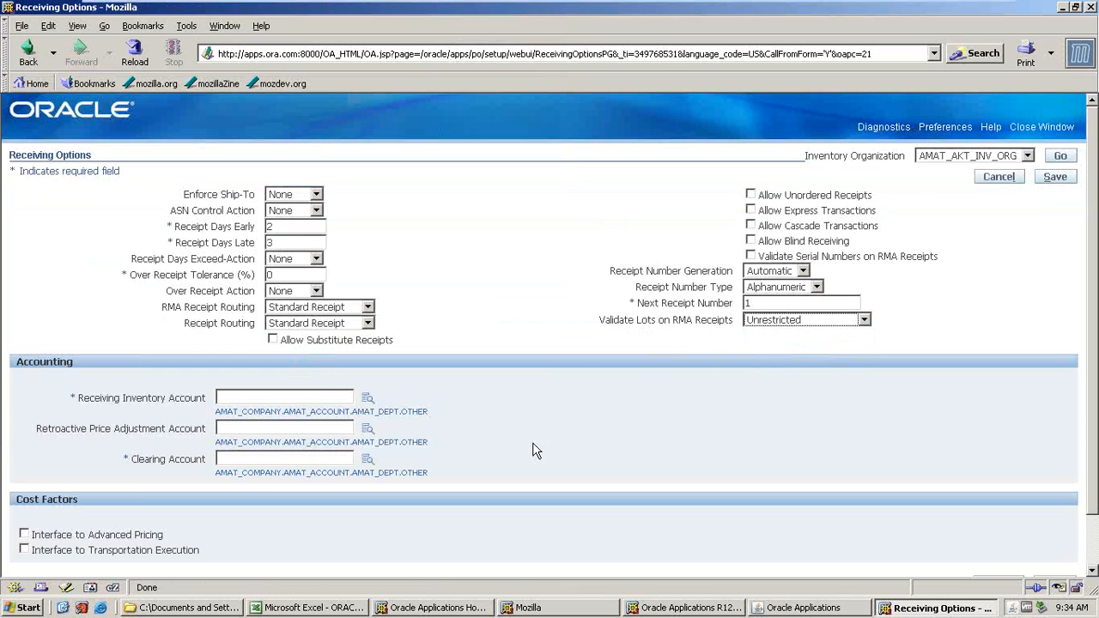
Open the Receiving Inventory Account lookup and pick company segment 10 (AMAT_USA).
click(327, 397)
click(329, 408)
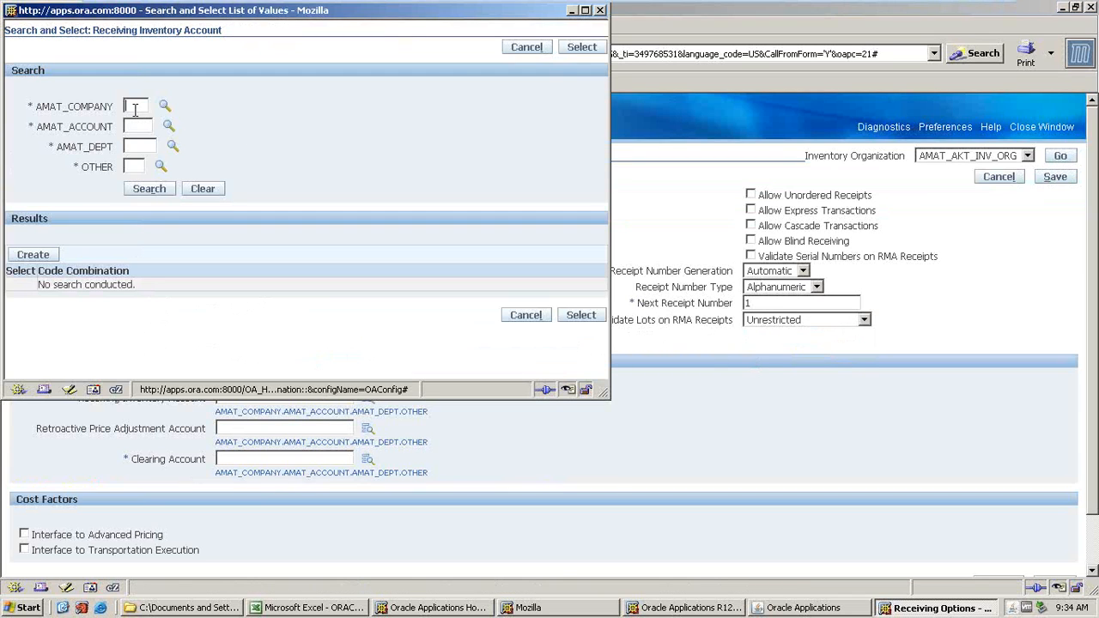
drag(343, 17, 559, 46)
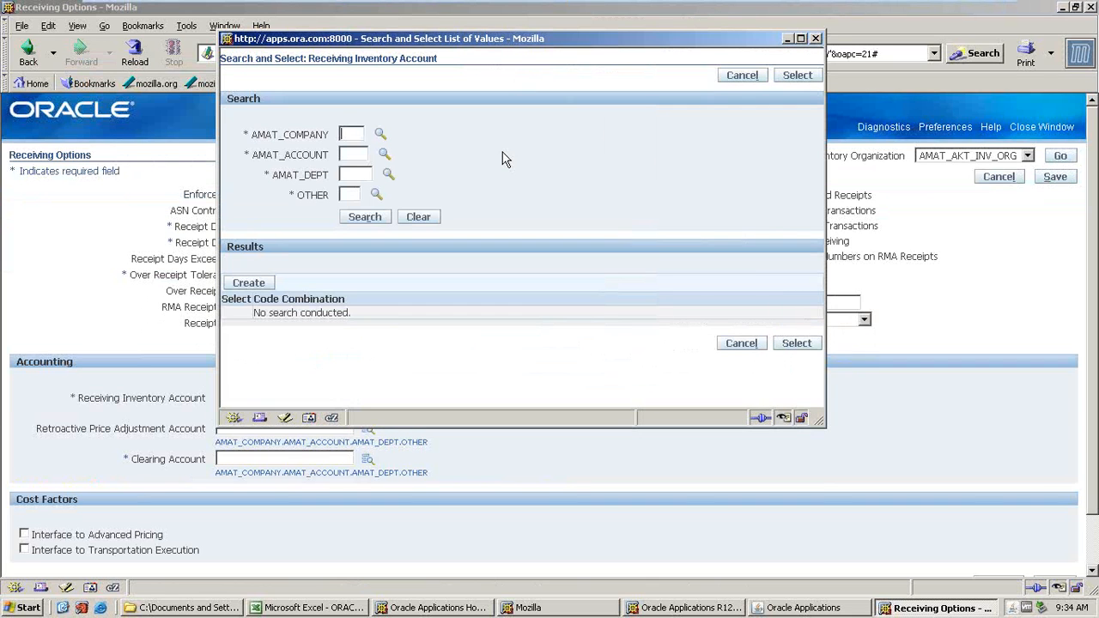
click(418, 214)
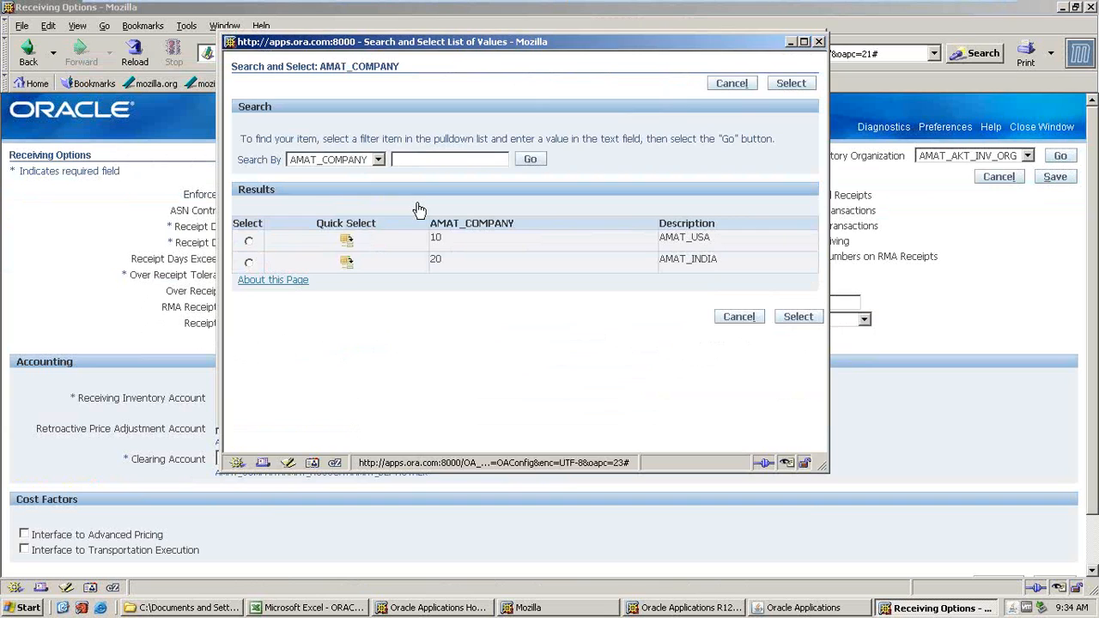
click(346, 238)
click(352, 153)
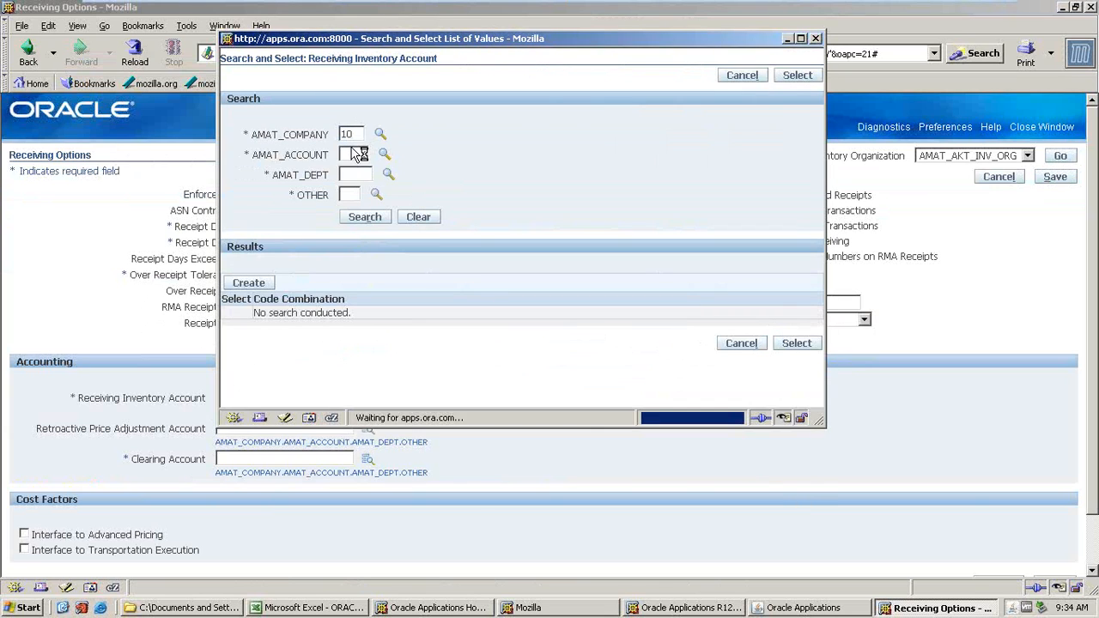
click(530, 159)
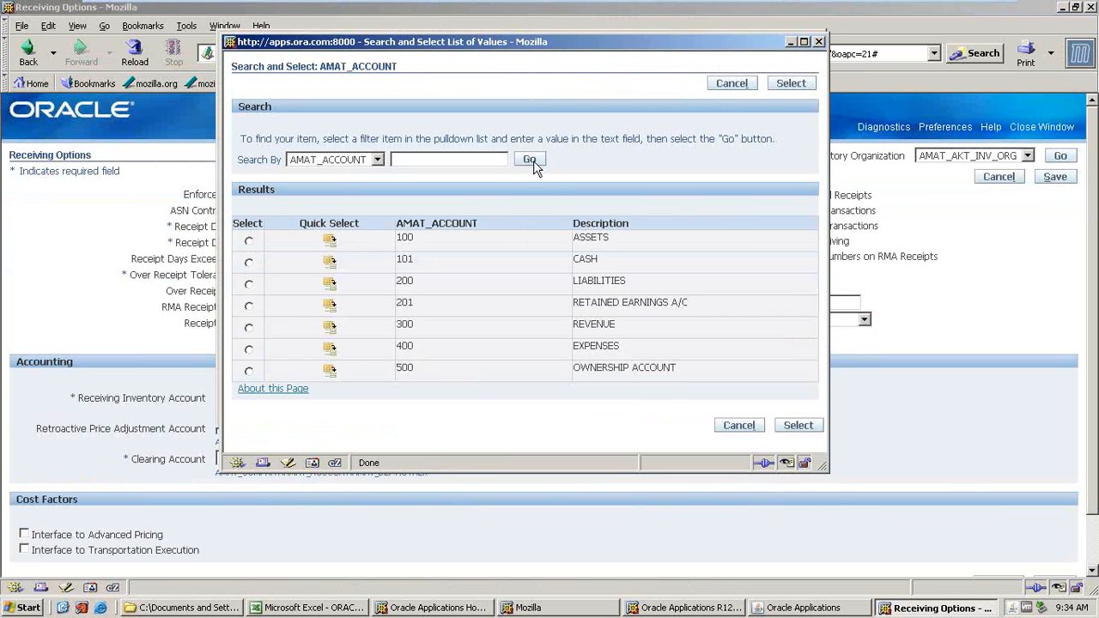
Pick account 100, department 1000 and other 9, then select the combination 10.100.1000.9 as the Receiving Inventory Account.
click(388, 174)
click(509, 160)
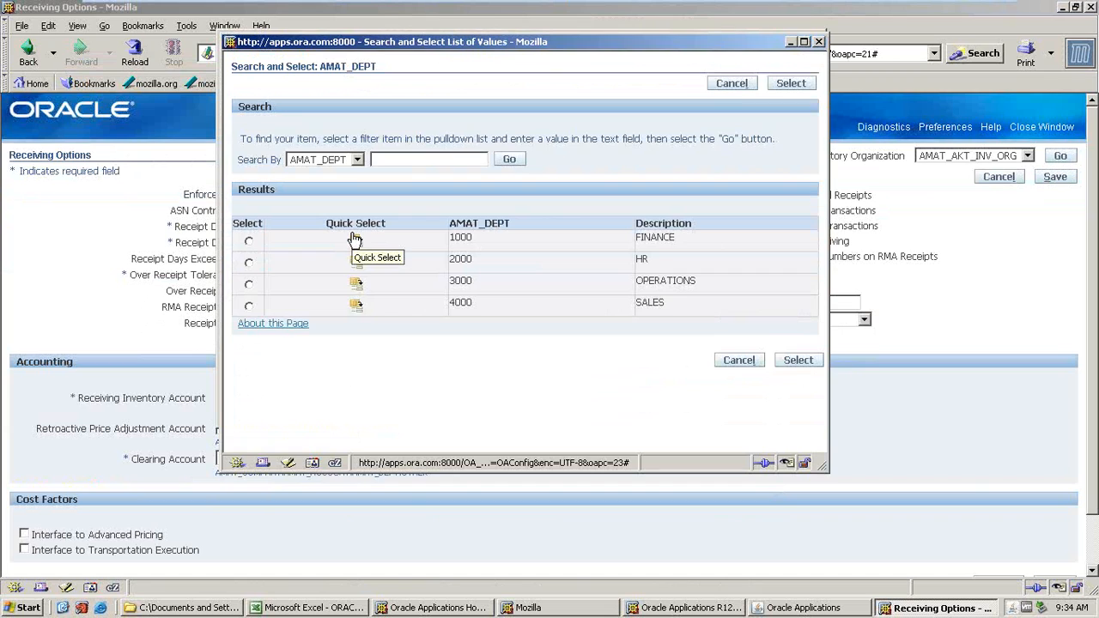
click(354, 240)
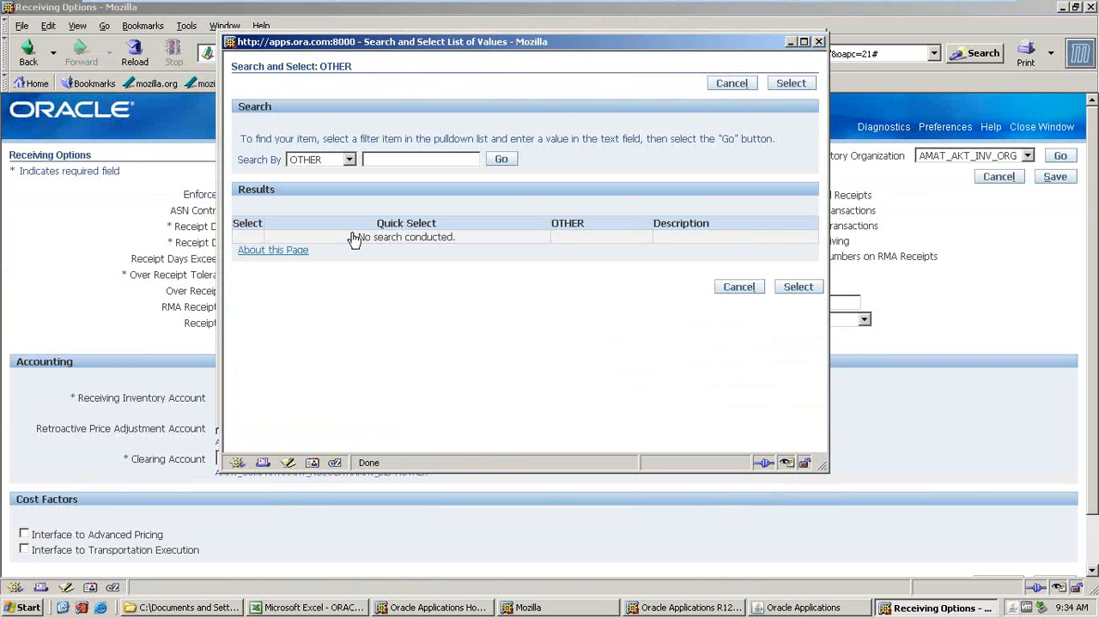
click(500, 160)
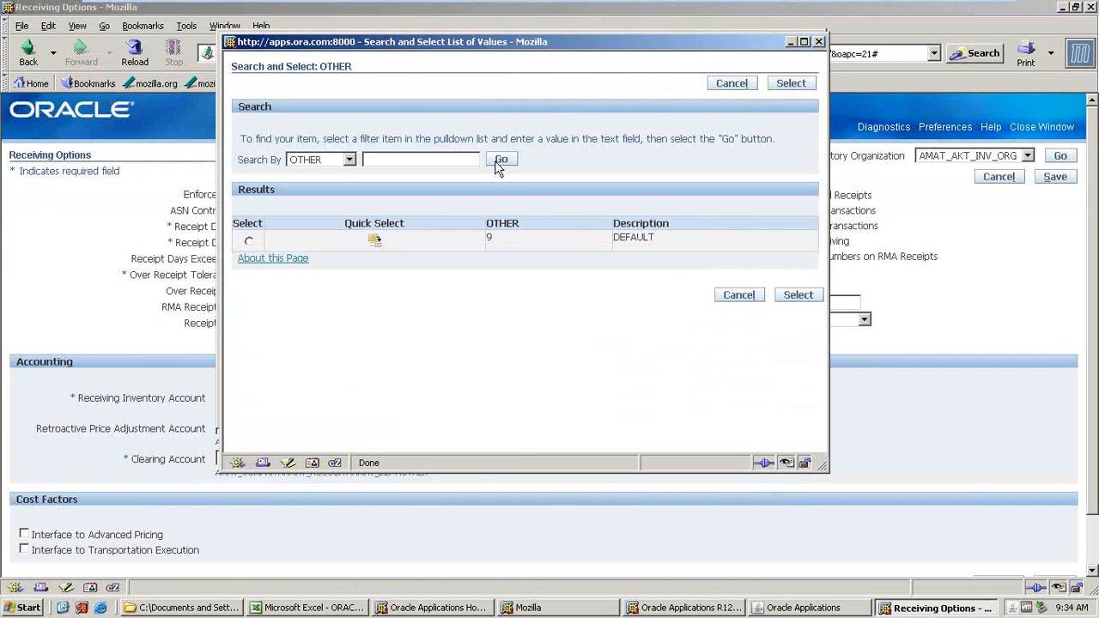
click(369, 241)
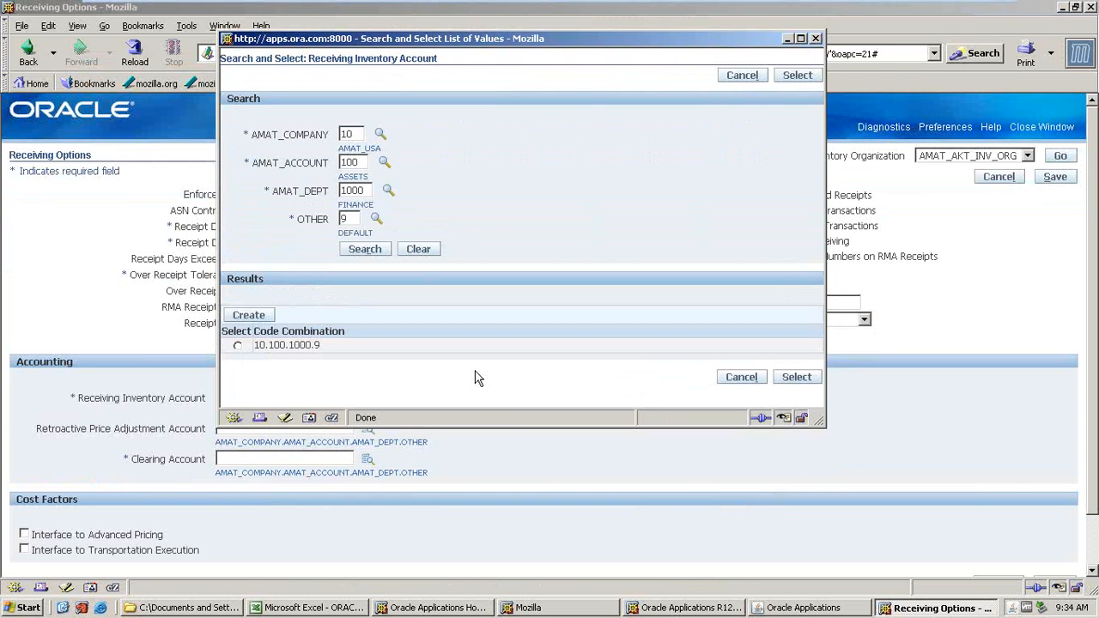
click(237, 345)
click(795, 378)
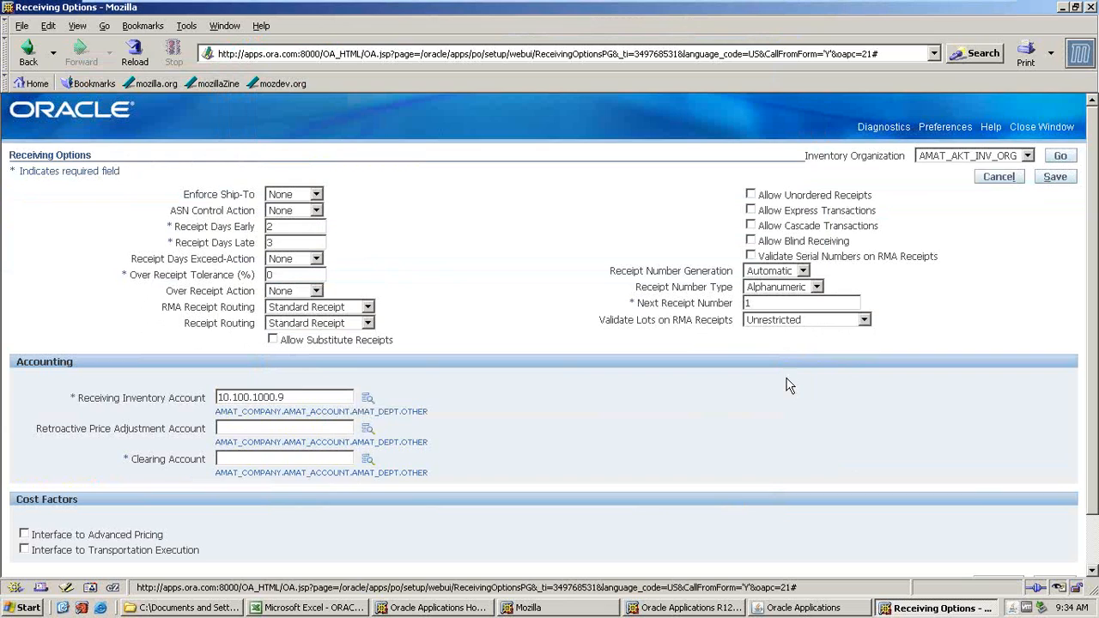
Copy the account 10.100.1000.9 into the Clearing Account and save the receiving options.
drag(285, 398, 217, 395)
key(ctrl+c)
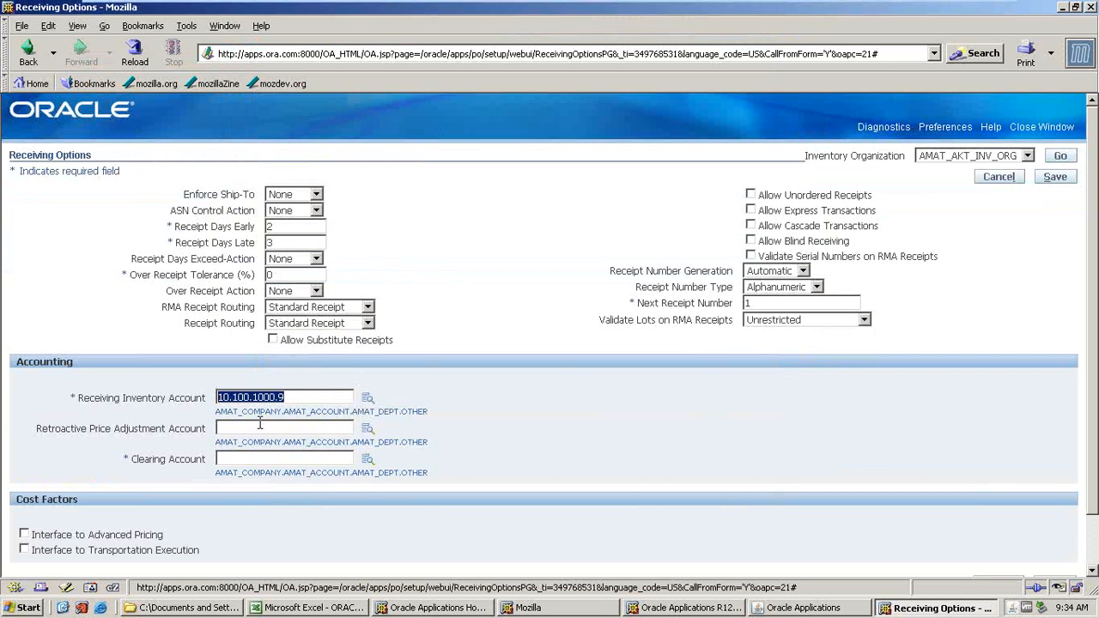
click(269, 459)
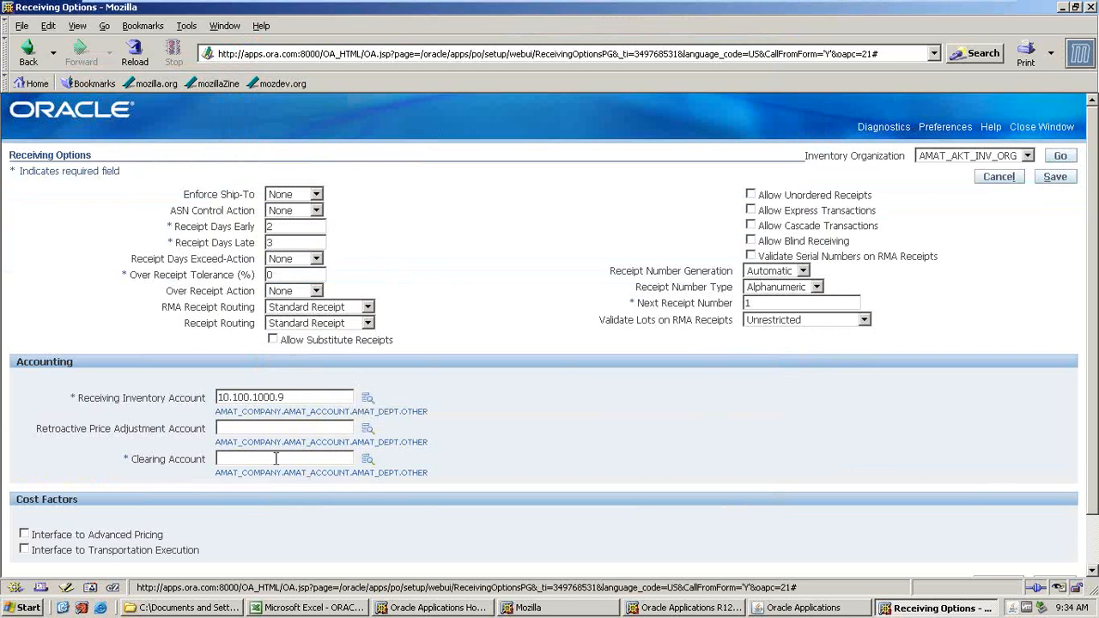
key(ctrl+v)
scroll(290, 434, down, 2)
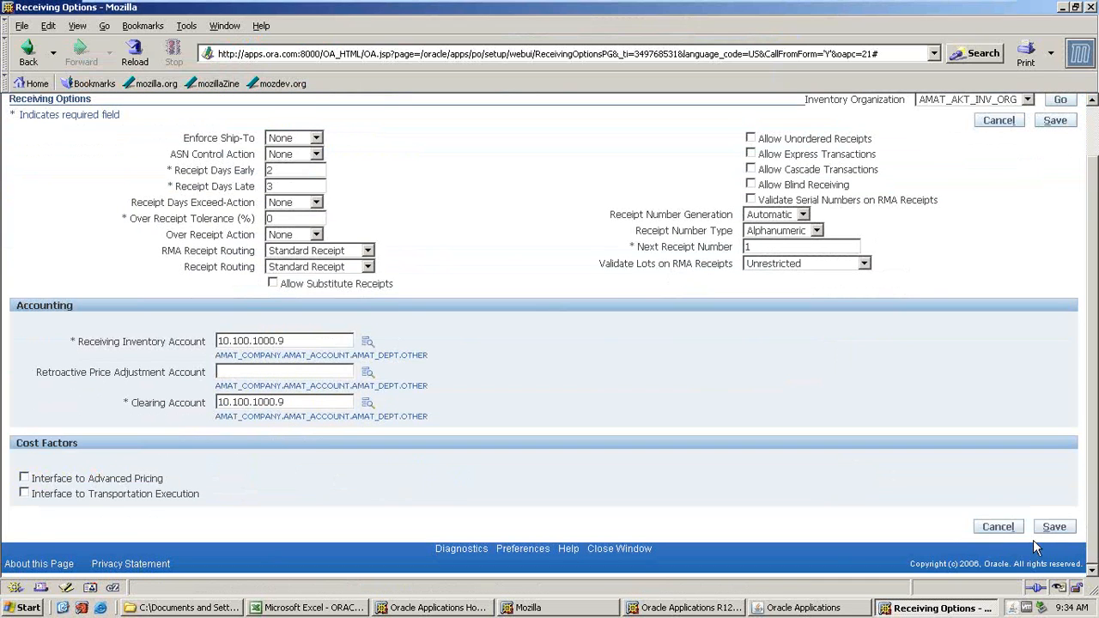
click(1061, 526)
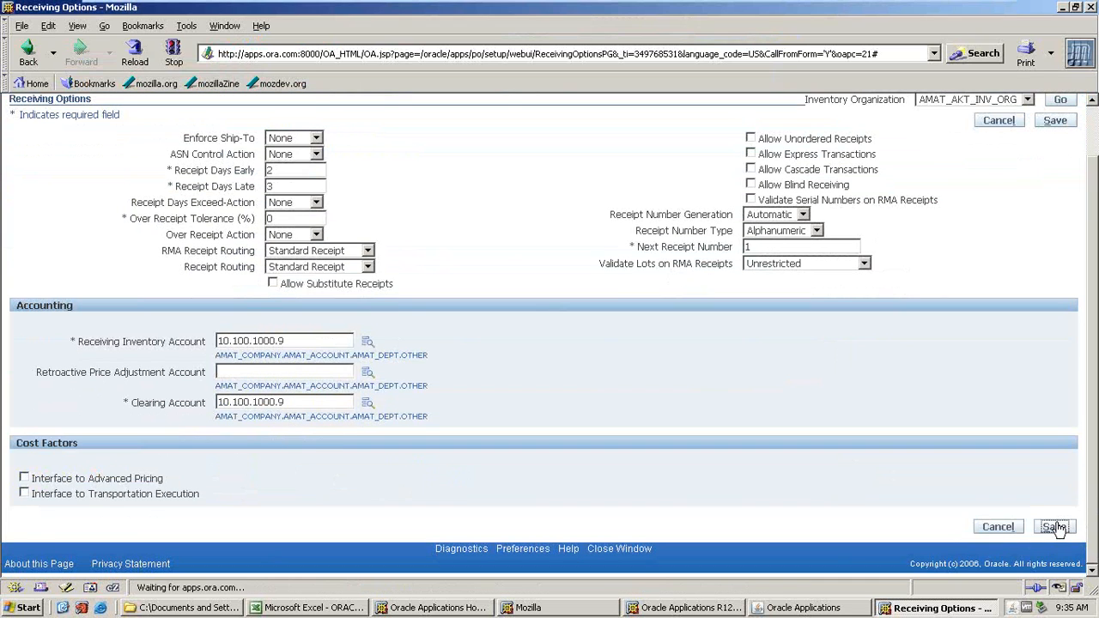
In the Excel setup notes, highlight the Receiving options cell in green.
click(273, 608)
click(26, 270)
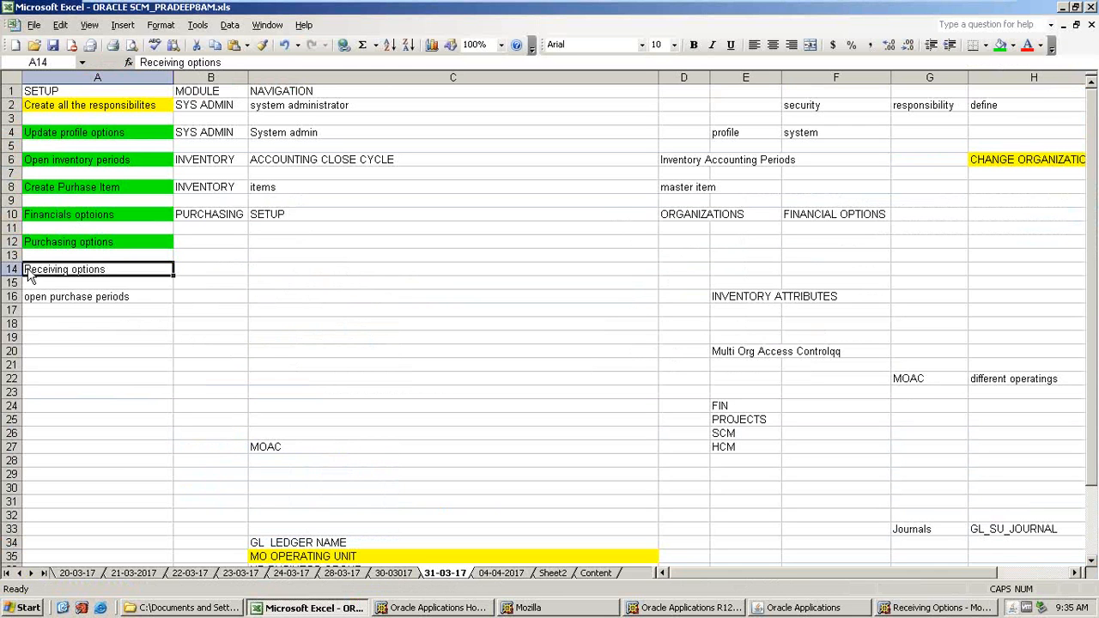
click(999, 45)
click(114, 298)
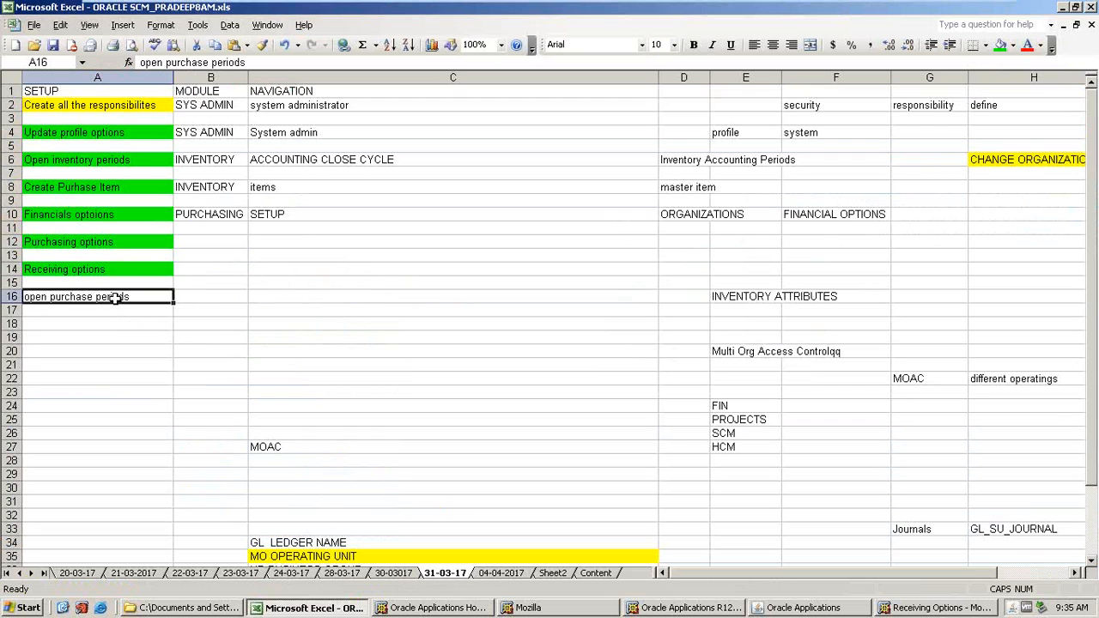
Open the Open and Close Periods form under Setup > Financials > Accounting, run the find, and close it.
click(803, 607)
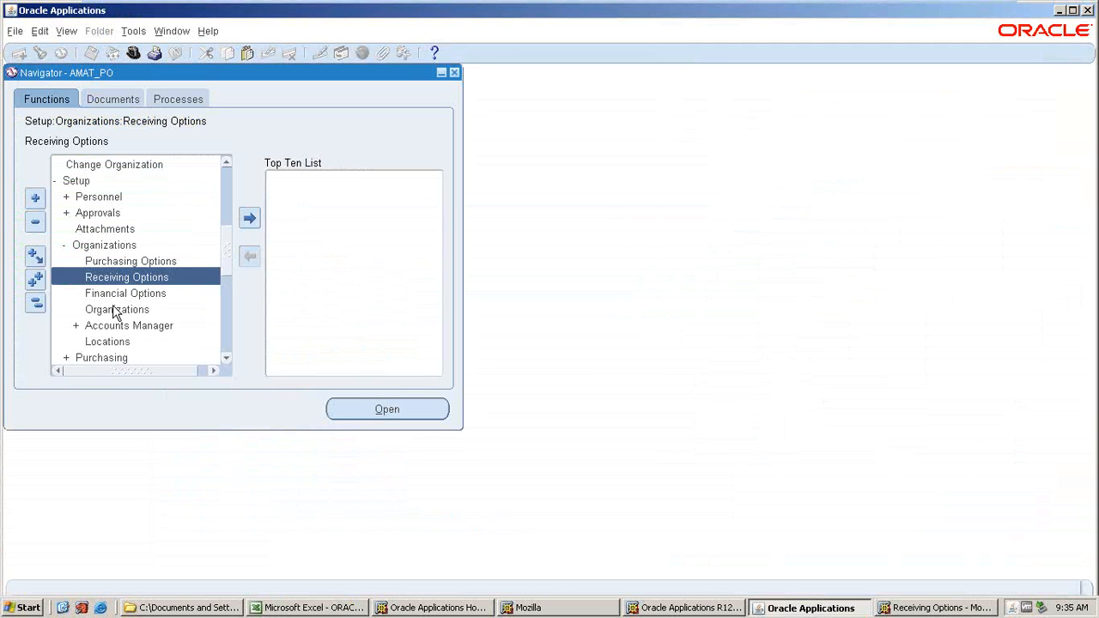
click(35, 302)
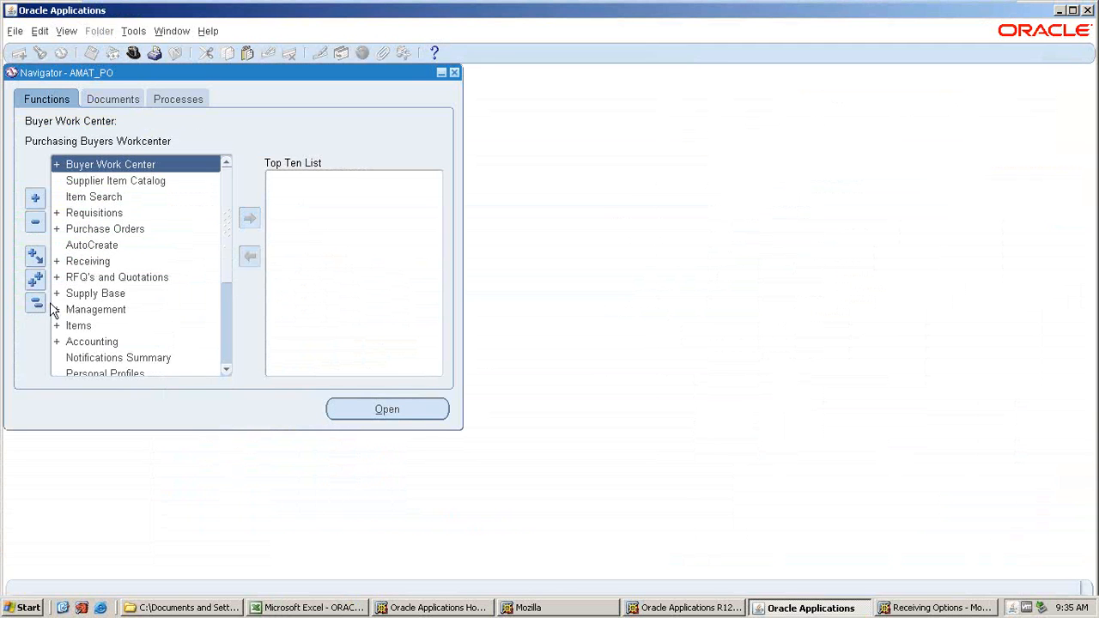
scroll(110, 313, down, 3)
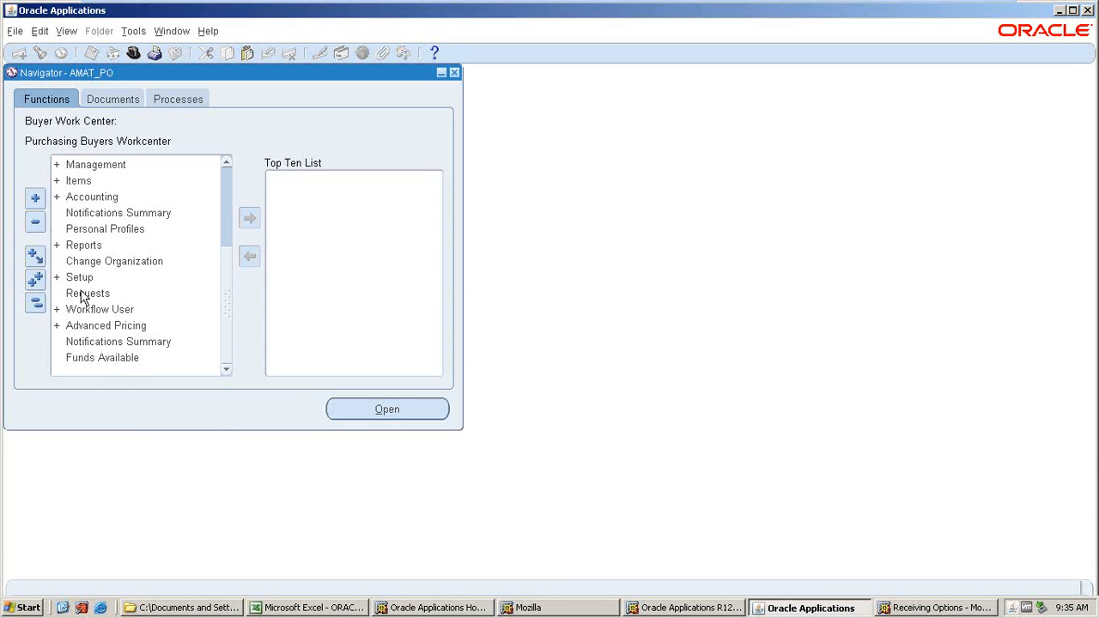
scroll(84, 298, up, 3)
double_click(82, 324)
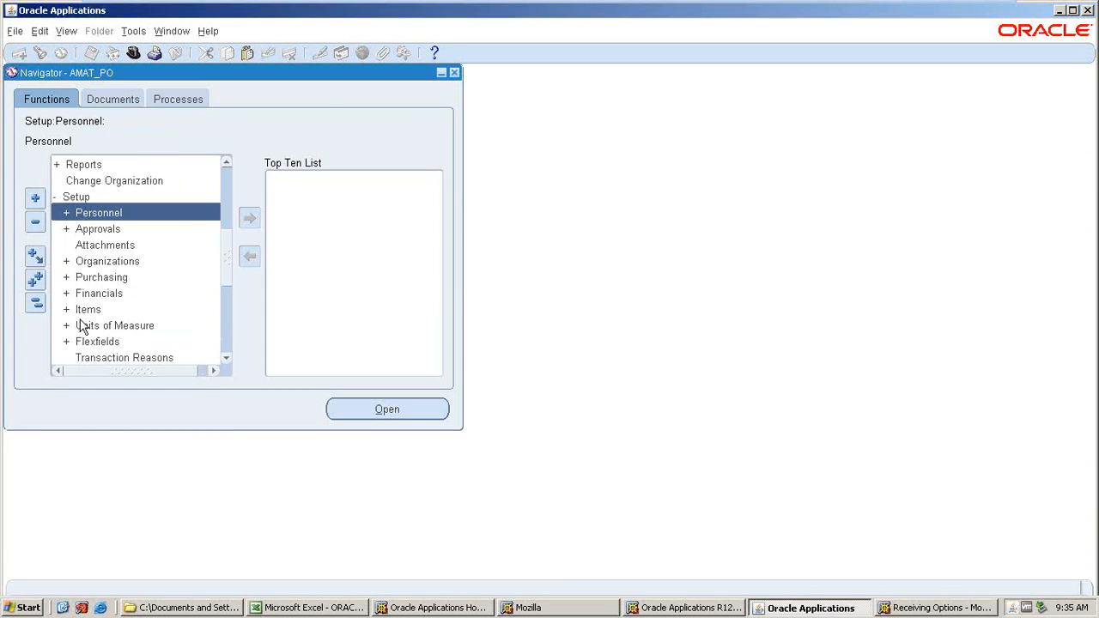
double_click(96, 298)
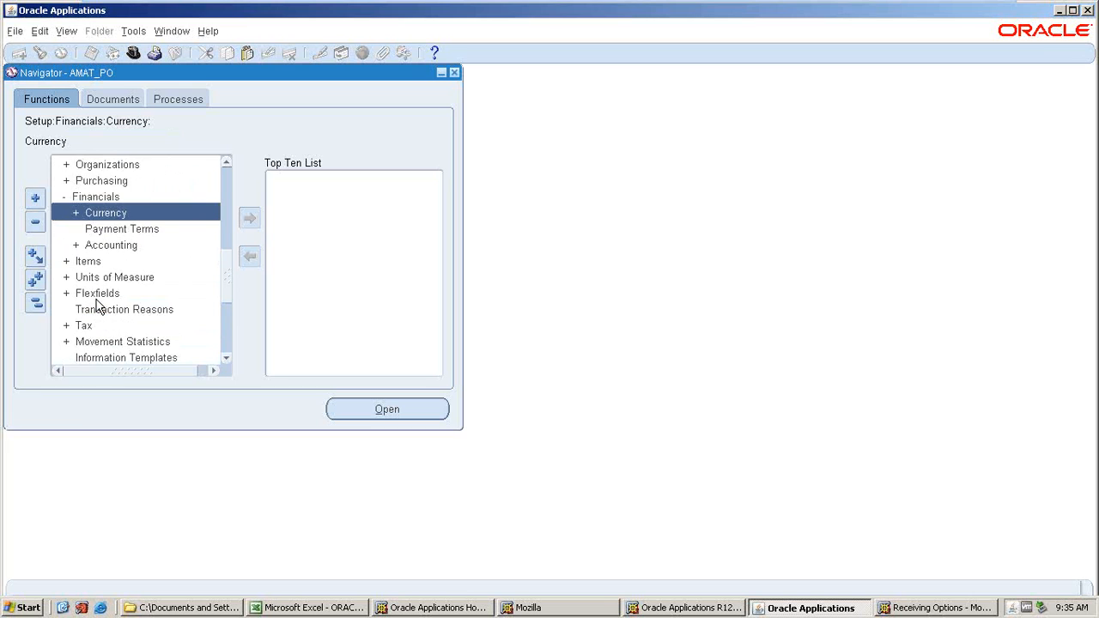
double_click(112, 249)
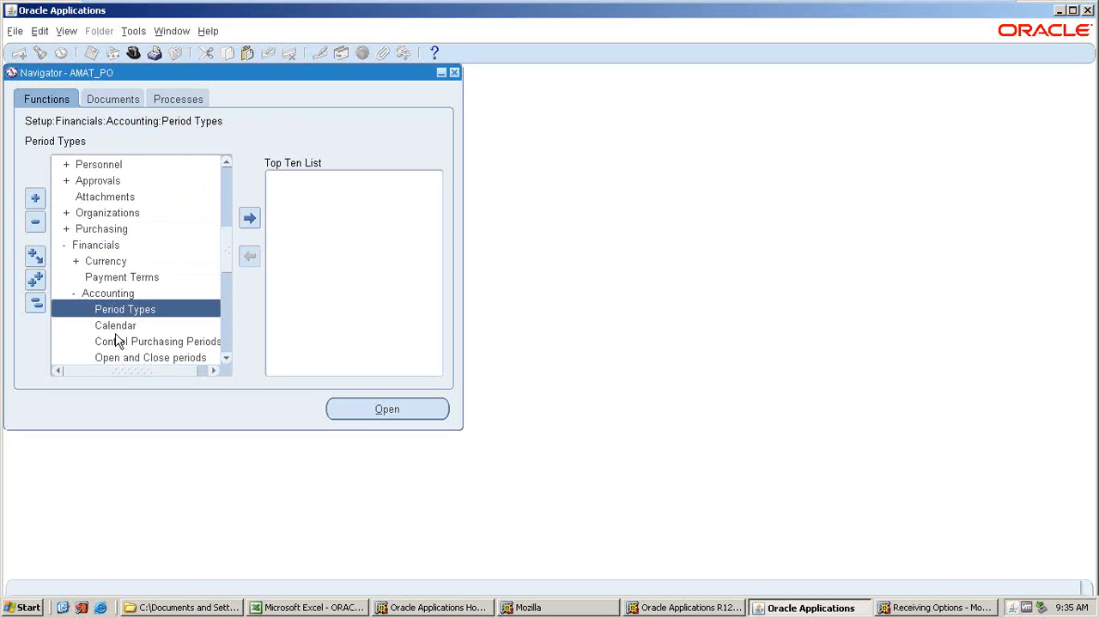
double_click(113, 355)
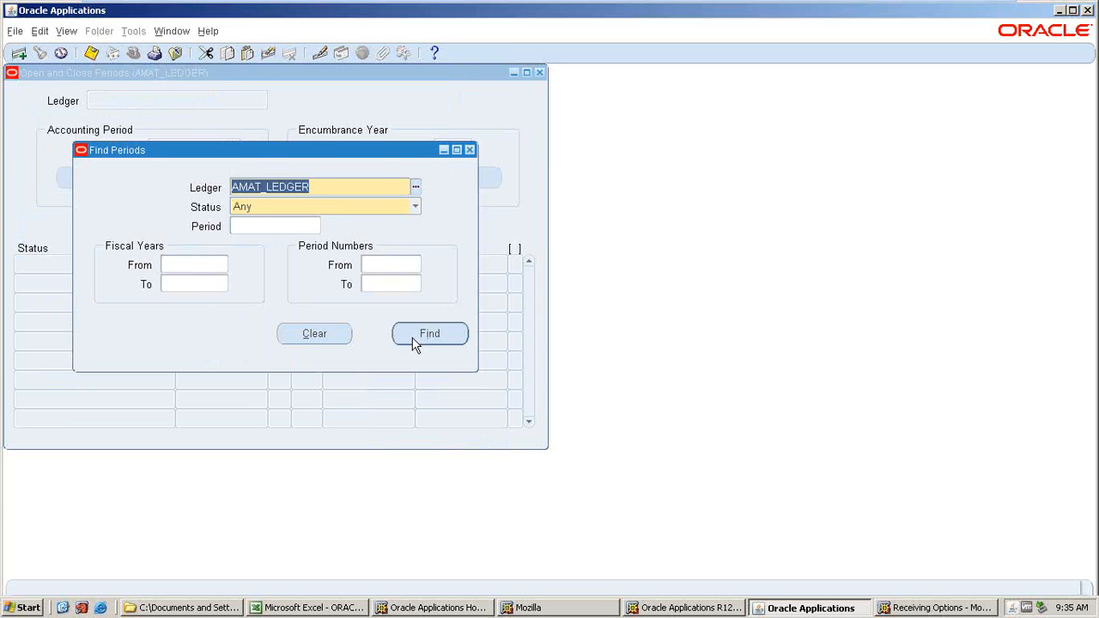
click(412, 338)
click(540, 72)
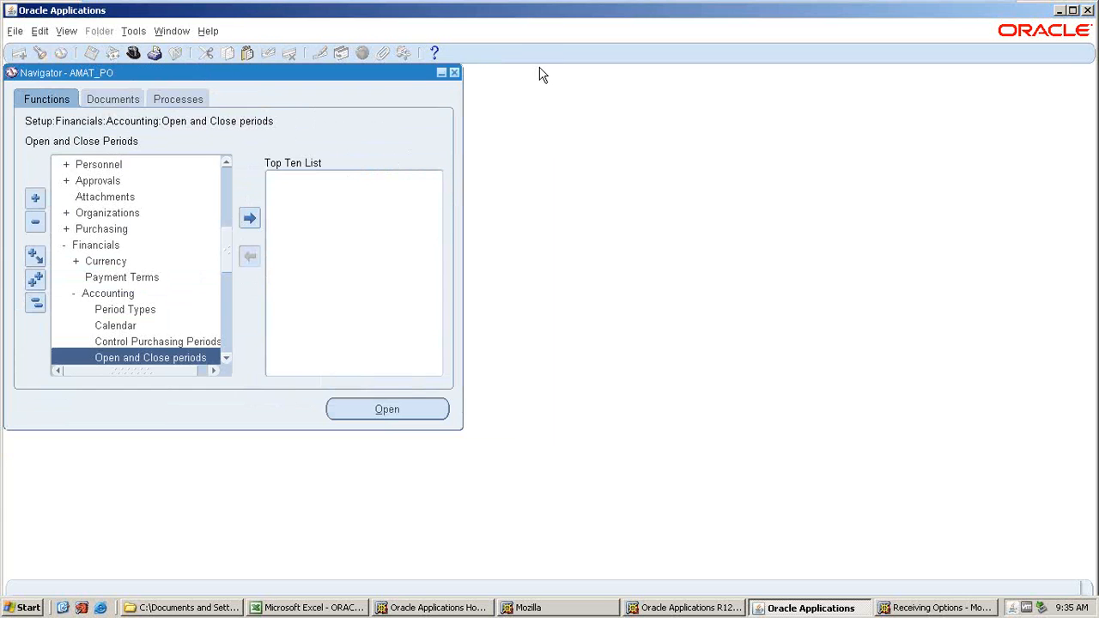
Open Control Purchasing Periods and query operating unit AMAT_AKT_OU.
click(136, 339)
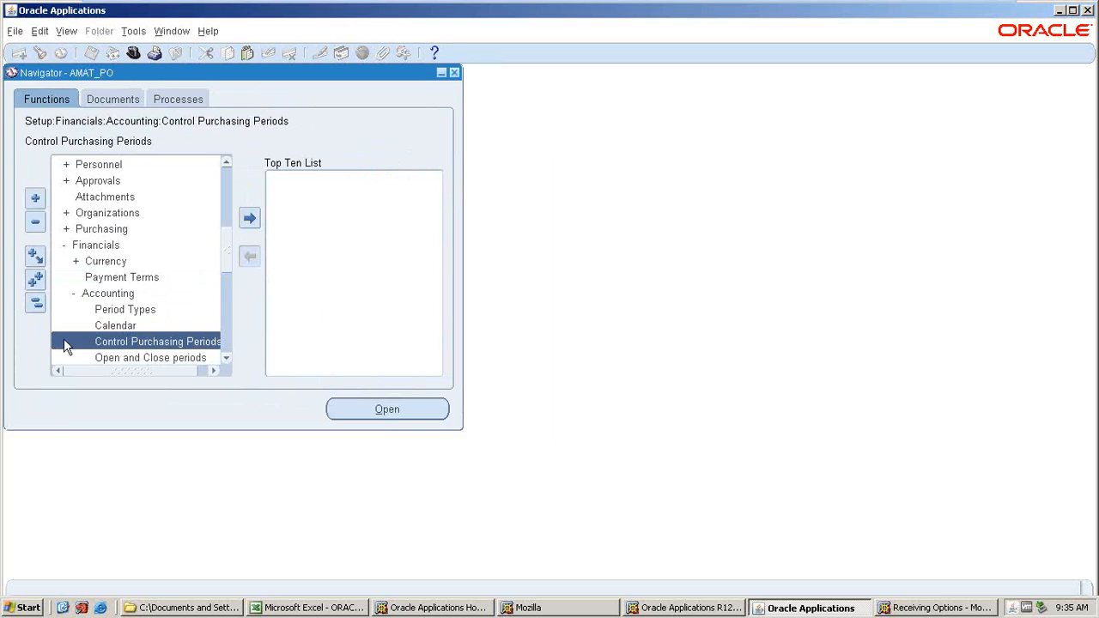
double_click(122, 344)
click(112, 357)
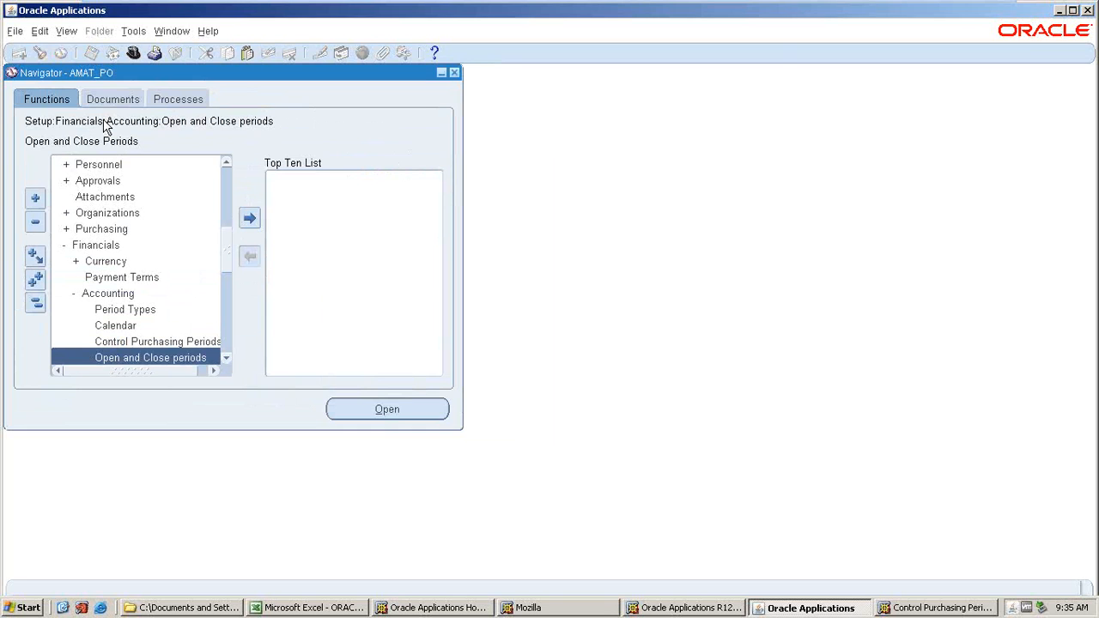
key(alt+Tab)
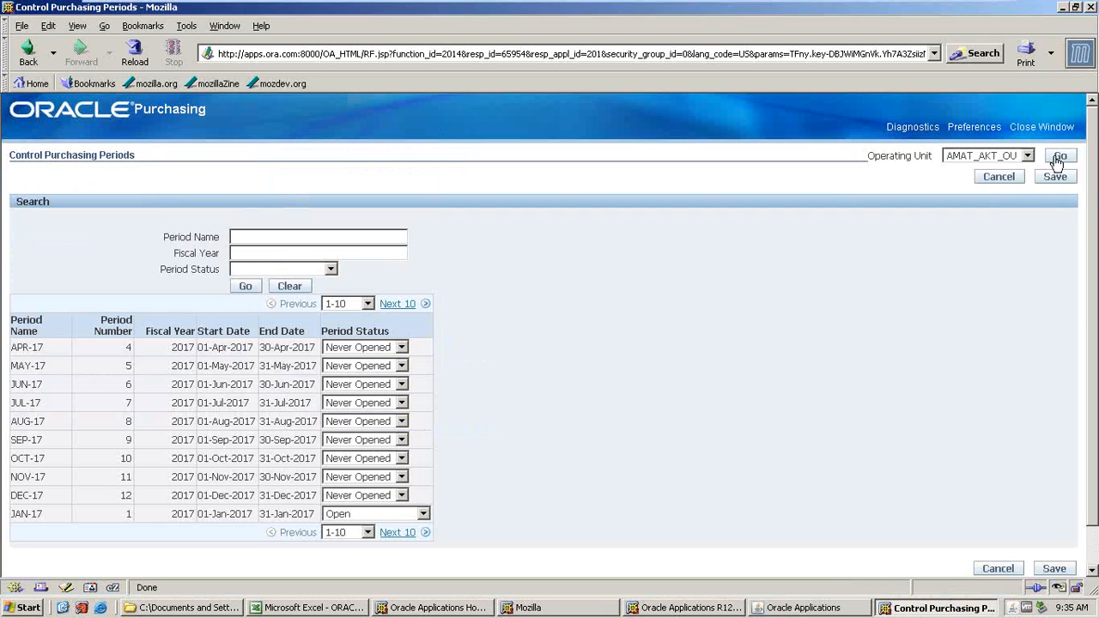
click(1030, 163)
click(1025, 170)
click(1061, 156)
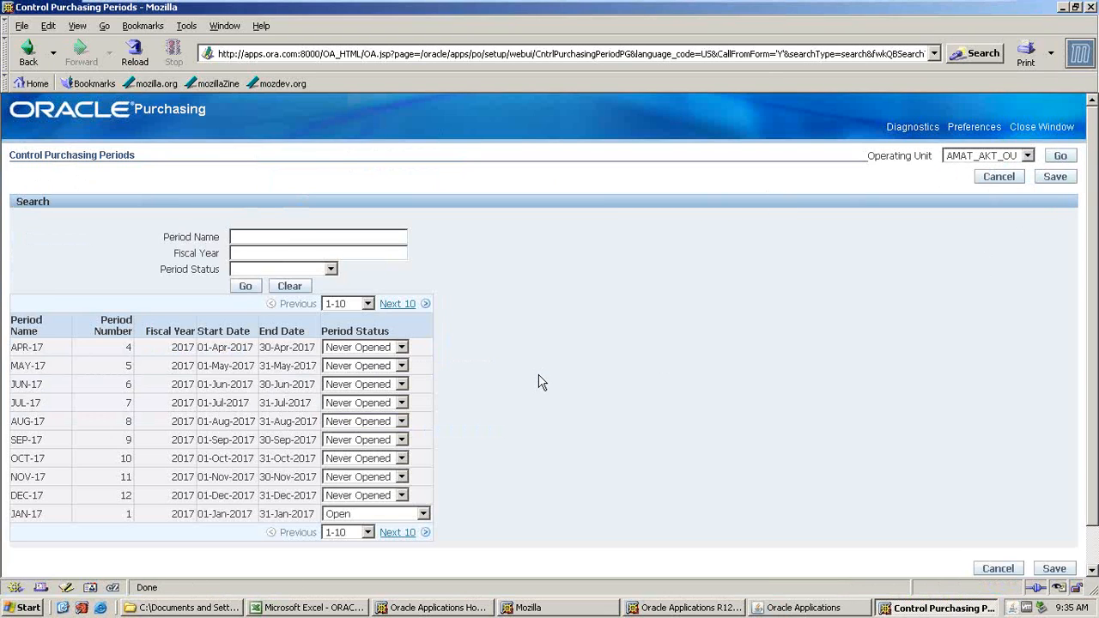
Set the APR-17 purchasing period status to Open and save the changes.
click(401, 347)
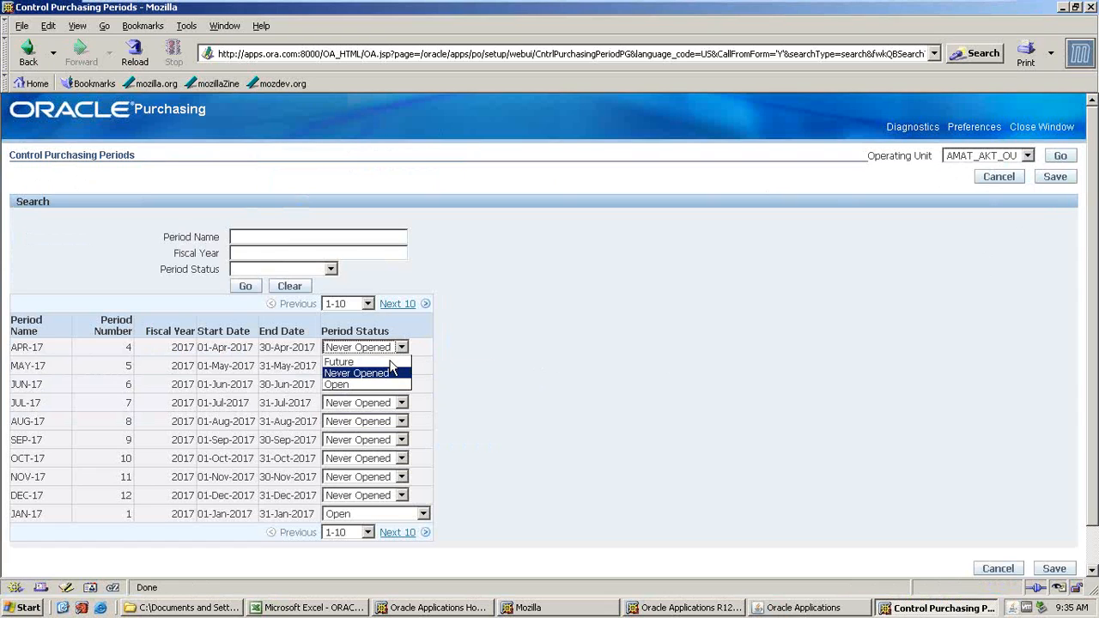
click(400, 498)
click(400, 495)
click(549, 538)
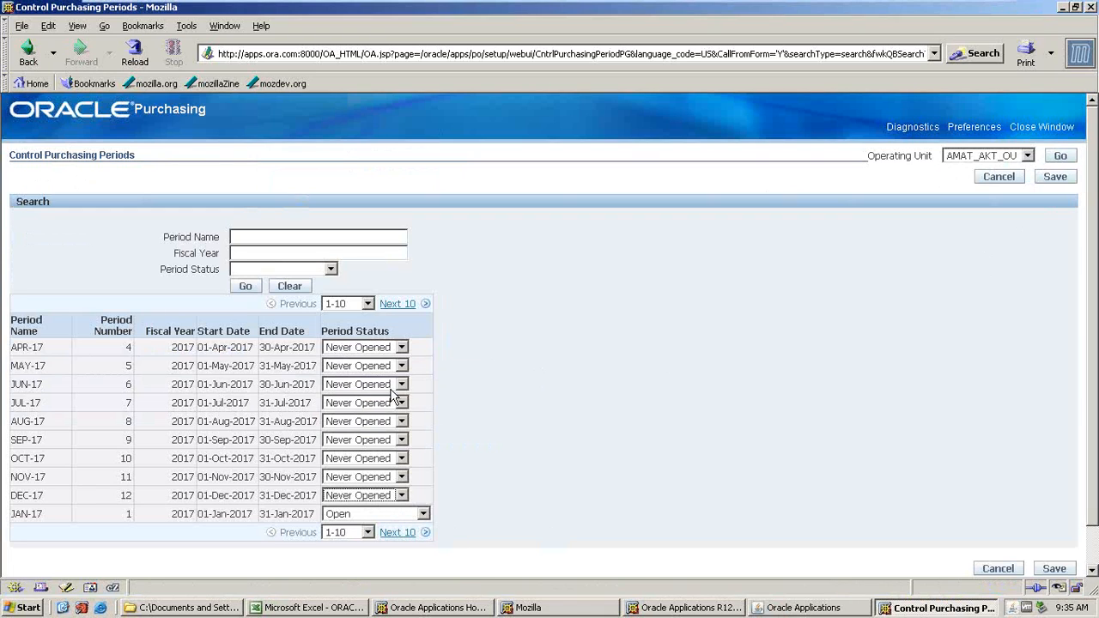
click(401, 347)
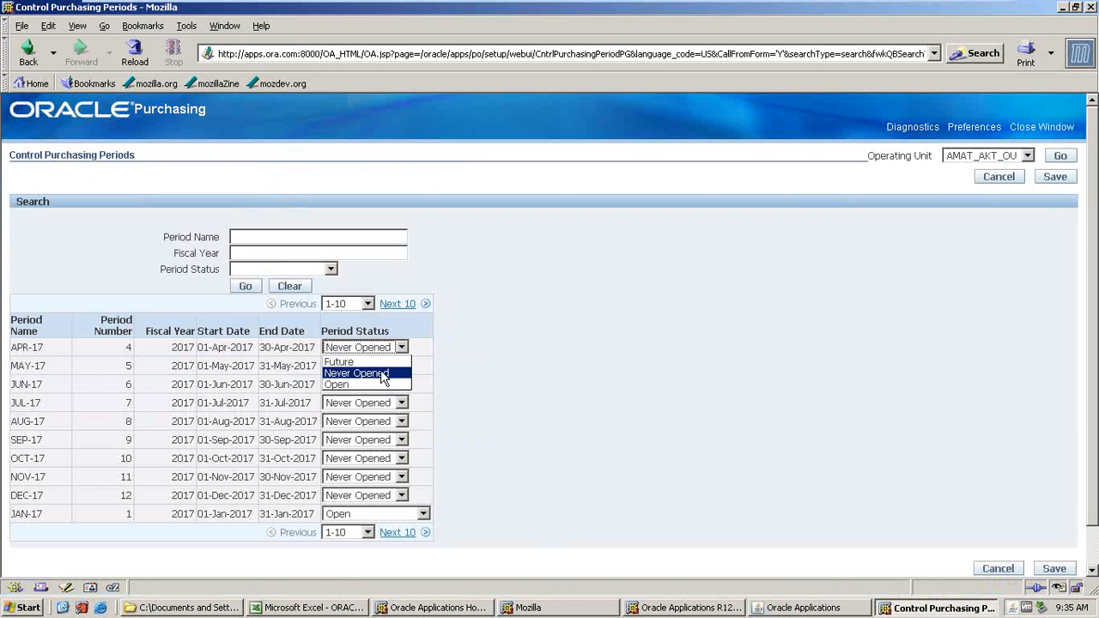
click(339, 385)
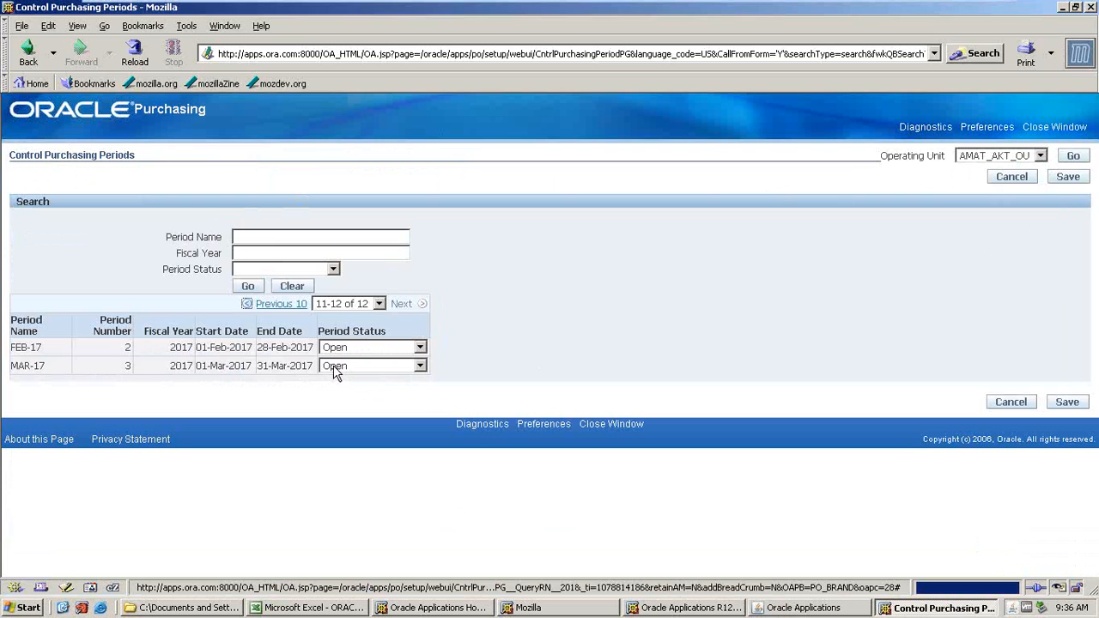
click(1068, 177)
scroll(391, 477, down, 2)
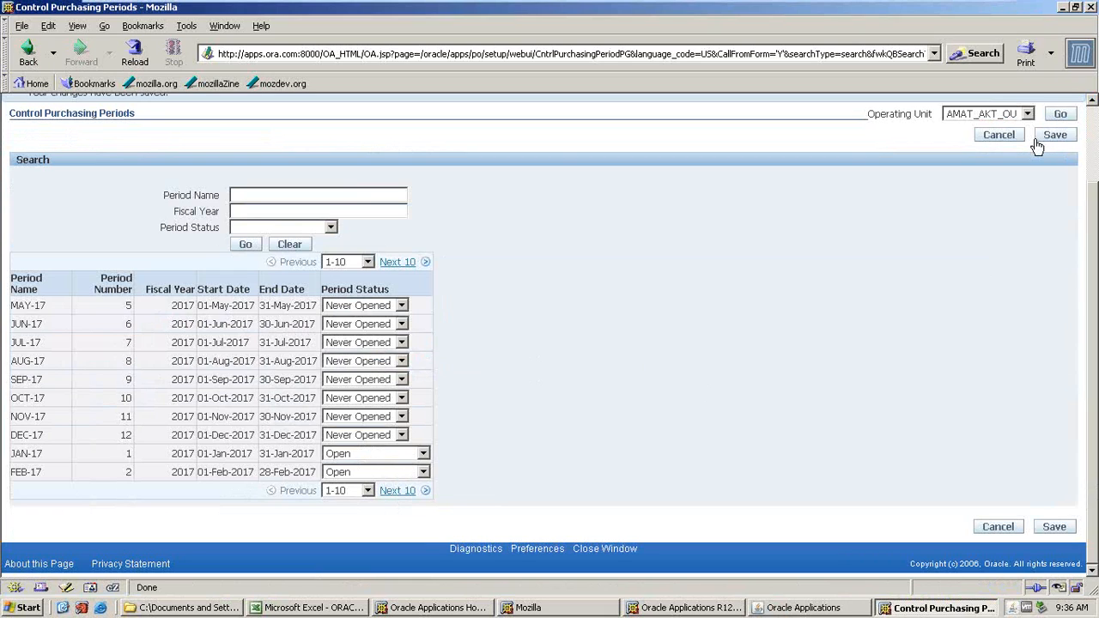
click(398, 262)
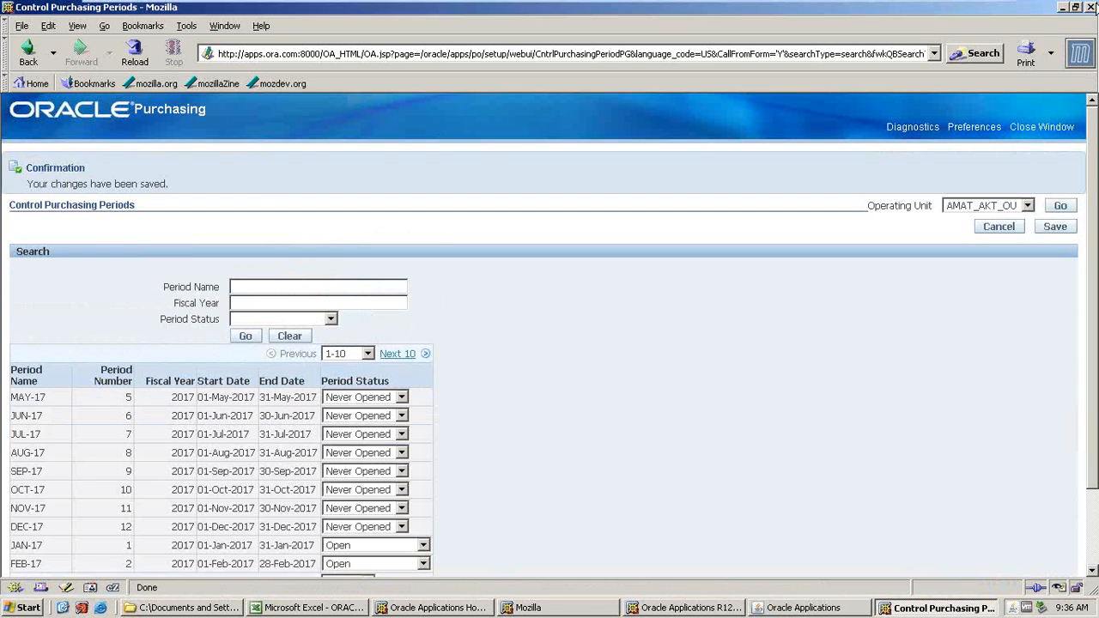
Close the purchasing periods window and highlight the open purchase periods cell in green in the Excel notes.
click(1091, 7)
click(320, 607)
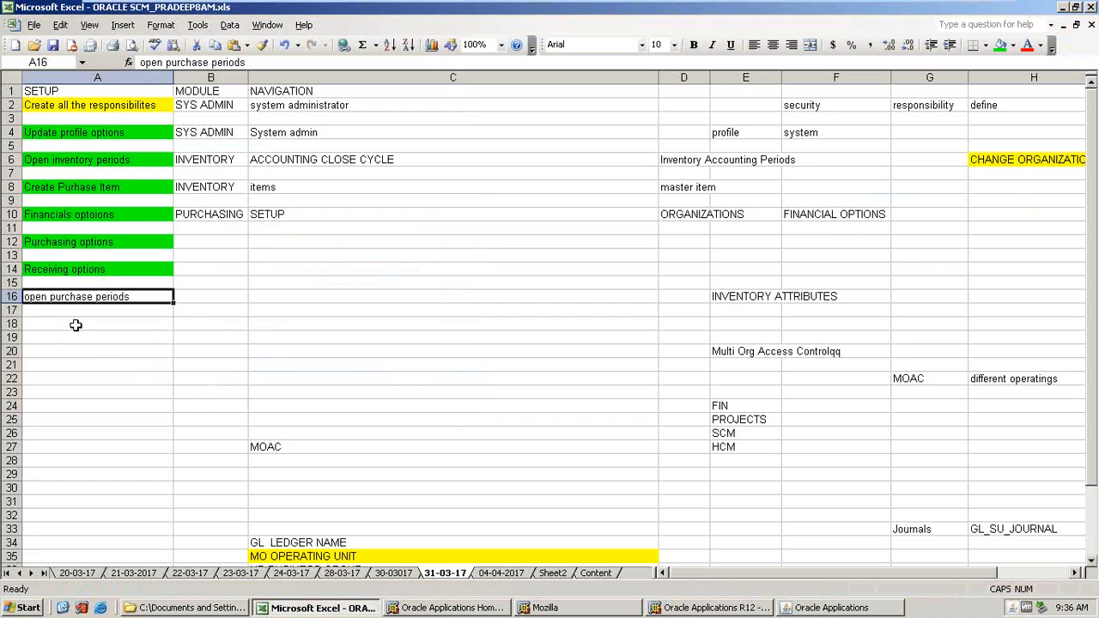
click(1000, 44)
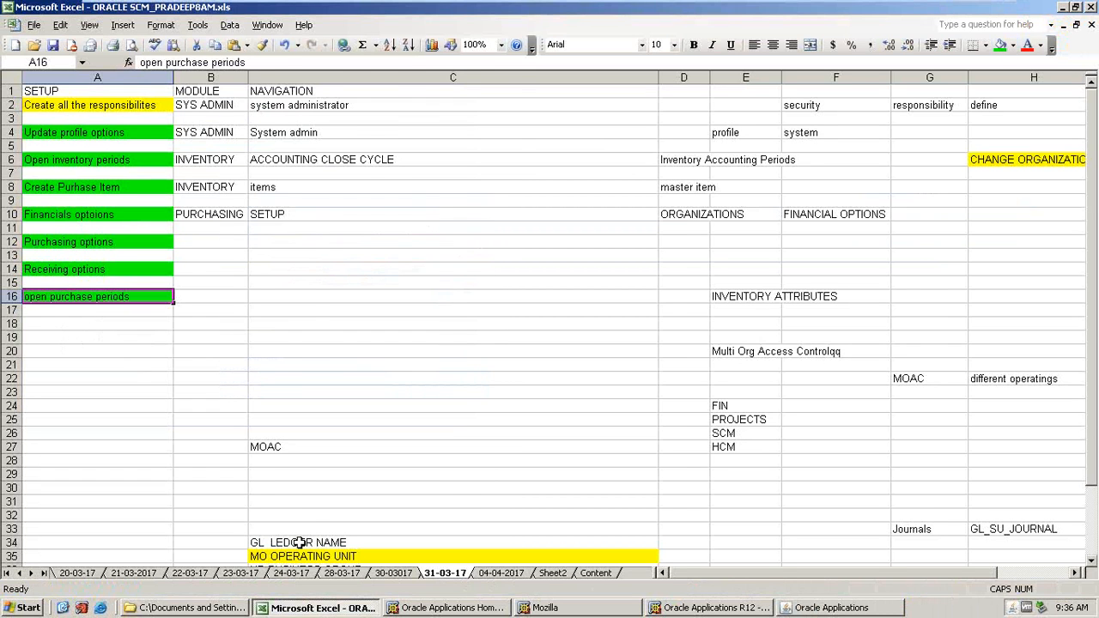
Review the buyer, employee and purchasing setup notes on the 04-04-2017 sheet.
click(494, 574)
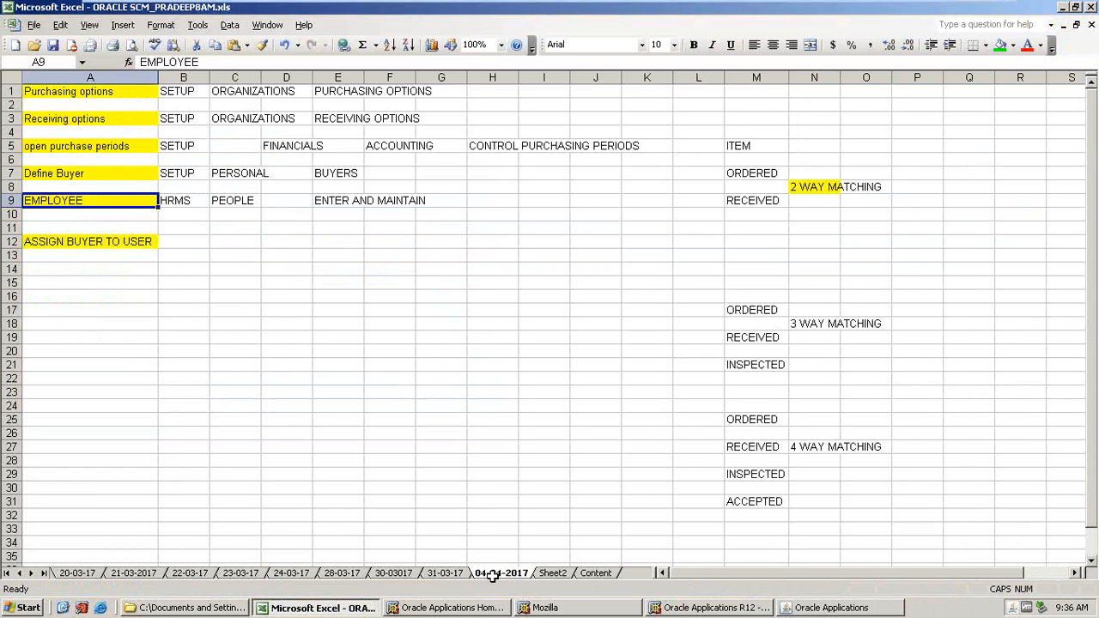
click(80, 91)
click(58, 147)
click(42, 186)
click(40, 176)
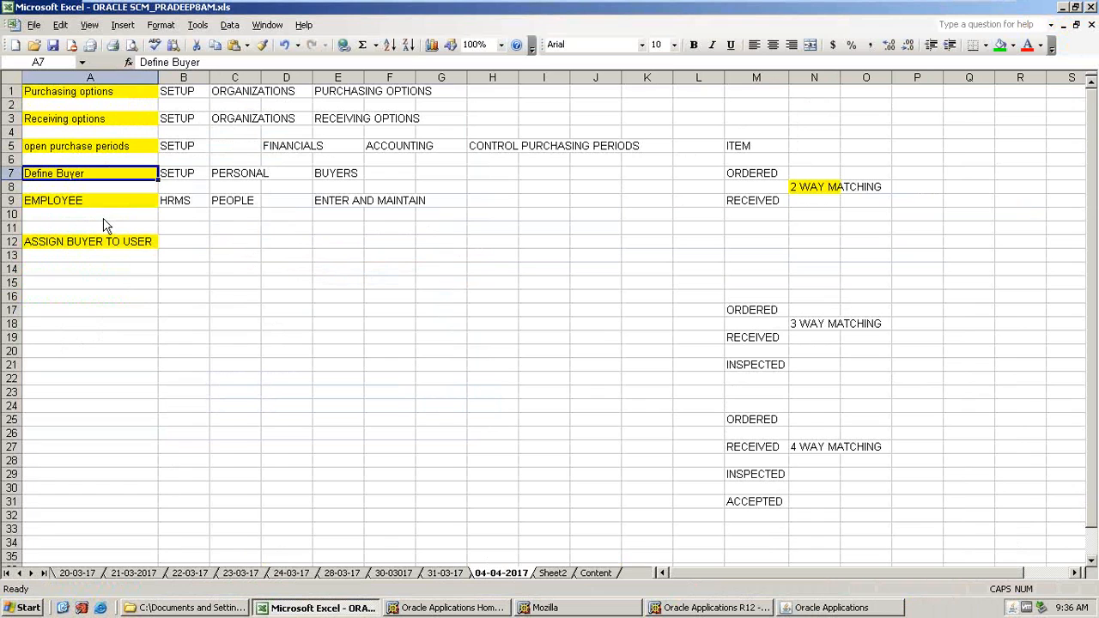
Open the Buyers page under Setup > Personnel in the purchasing navigator.
click(788, 608)
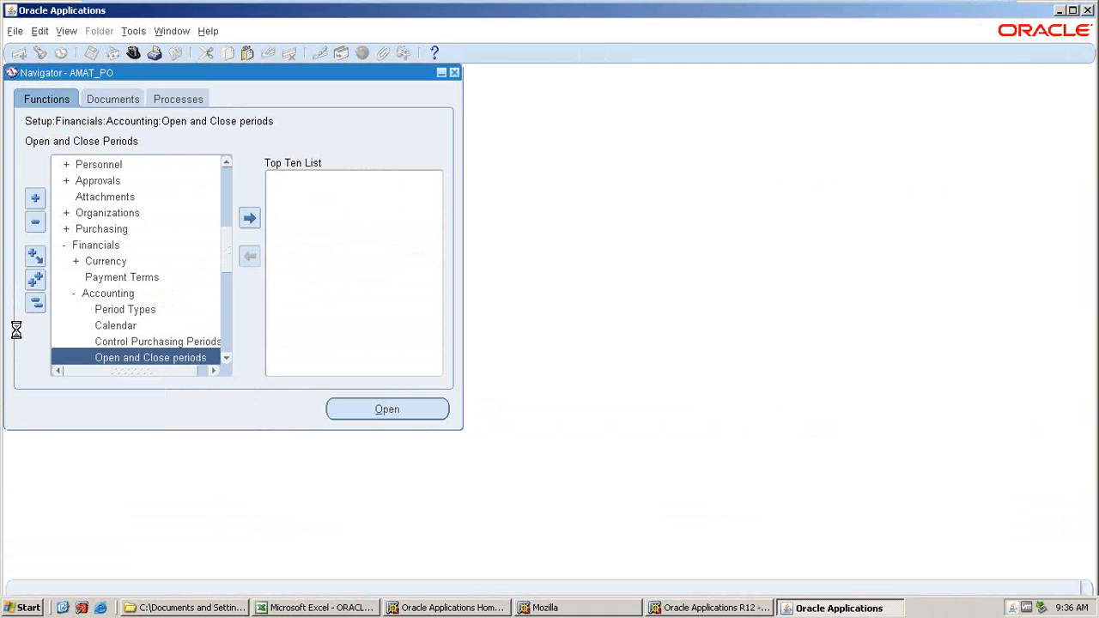
scroll(86, 296, down, 2)
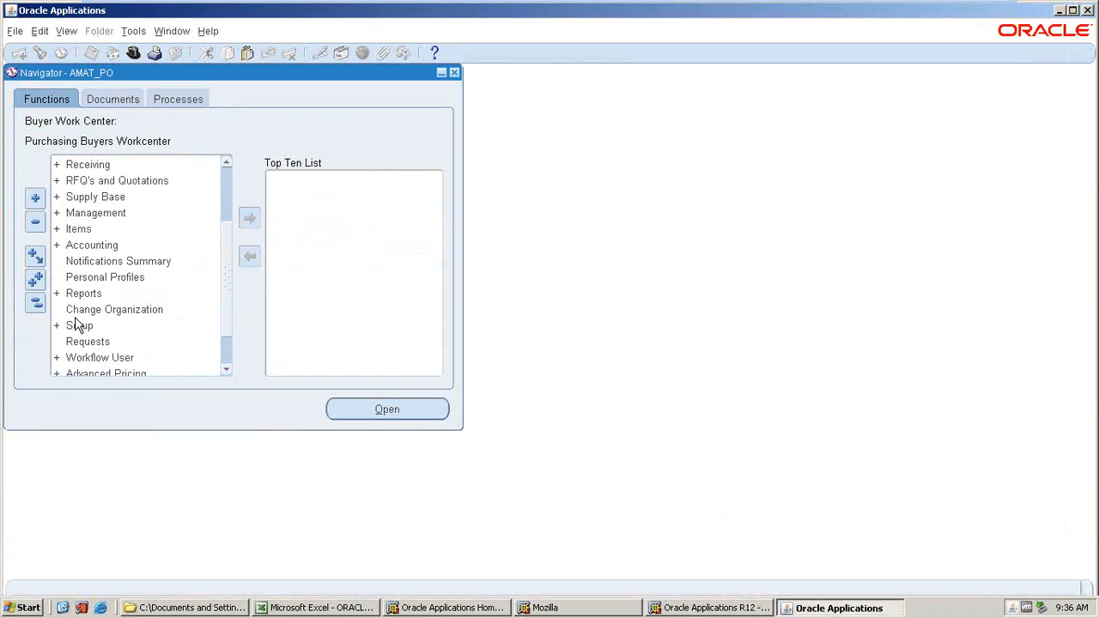
double_click(78, 325)
double_click(105, 267)
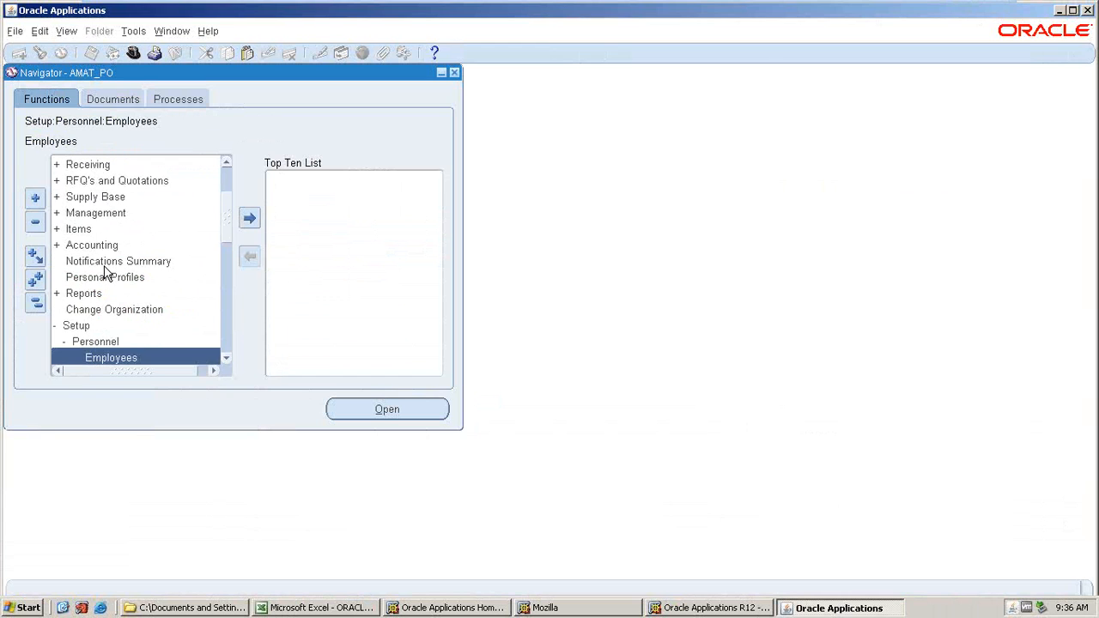
scroll(103, 339, down, 3)
double_click(101, 279)
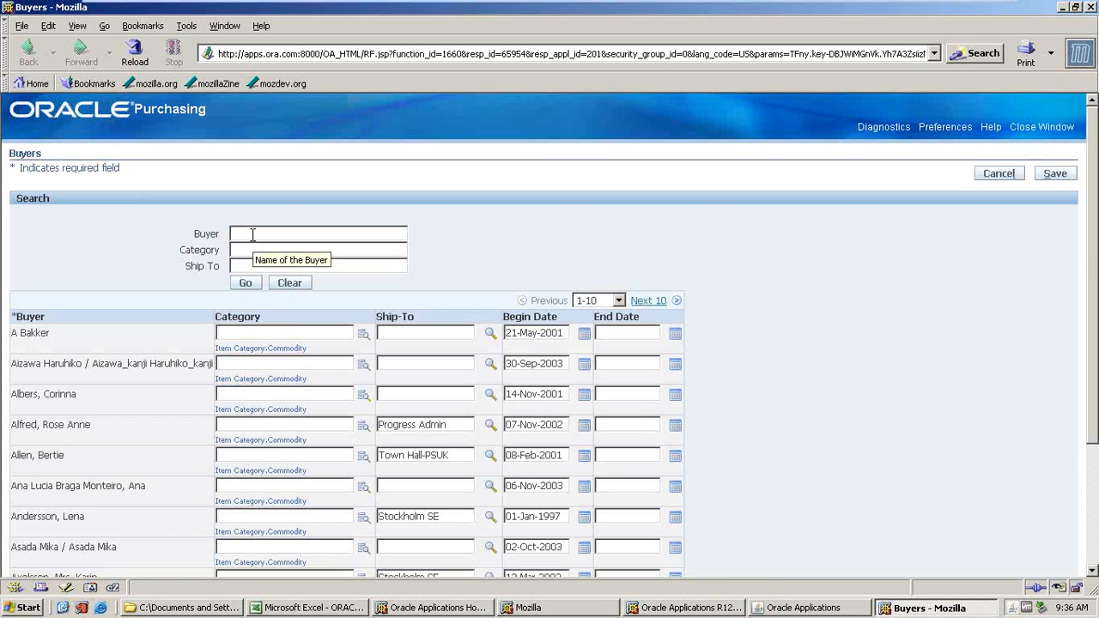
Search the buyers list for the user's name with a trailing wildcard.
text(PRADEEP%)
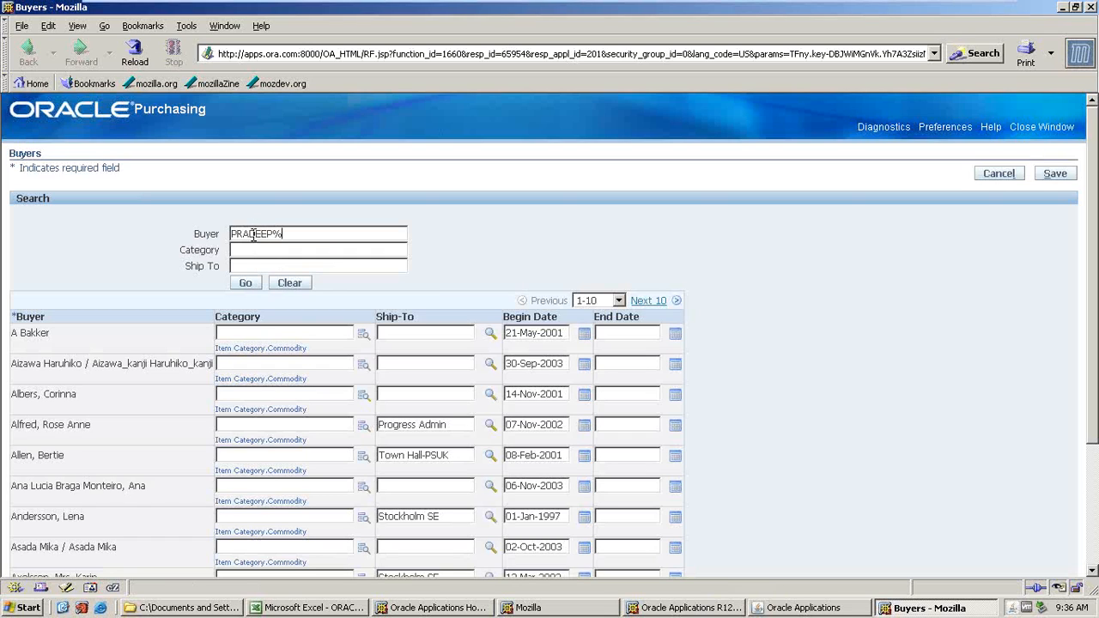
click(238, 285)
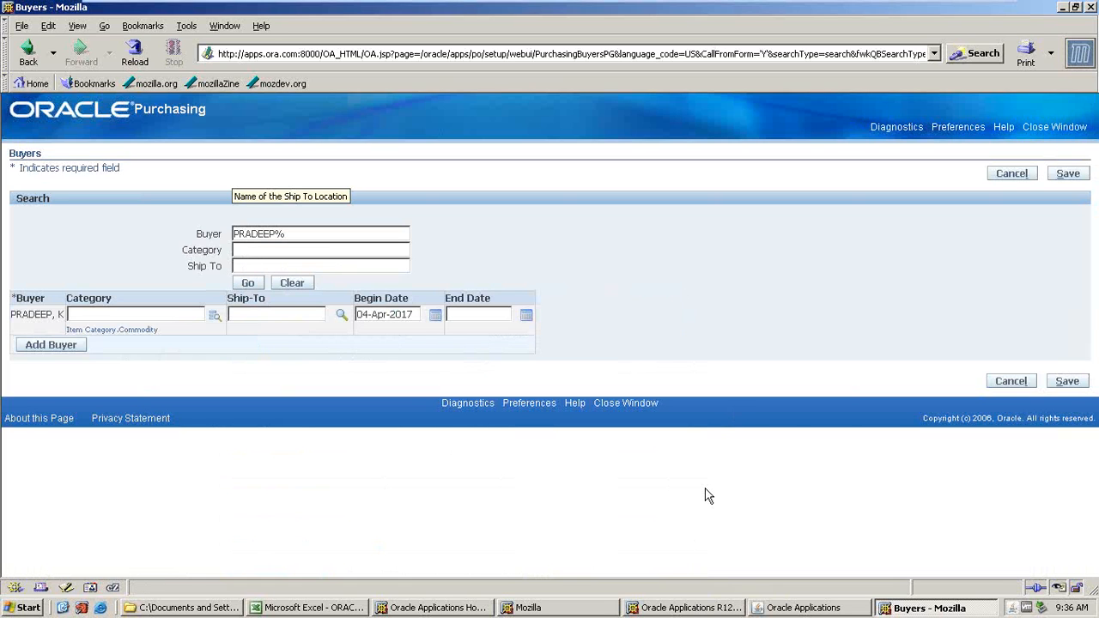
In the Excel notes, highlight the Define Buyer cell in green.
click(267, 611)
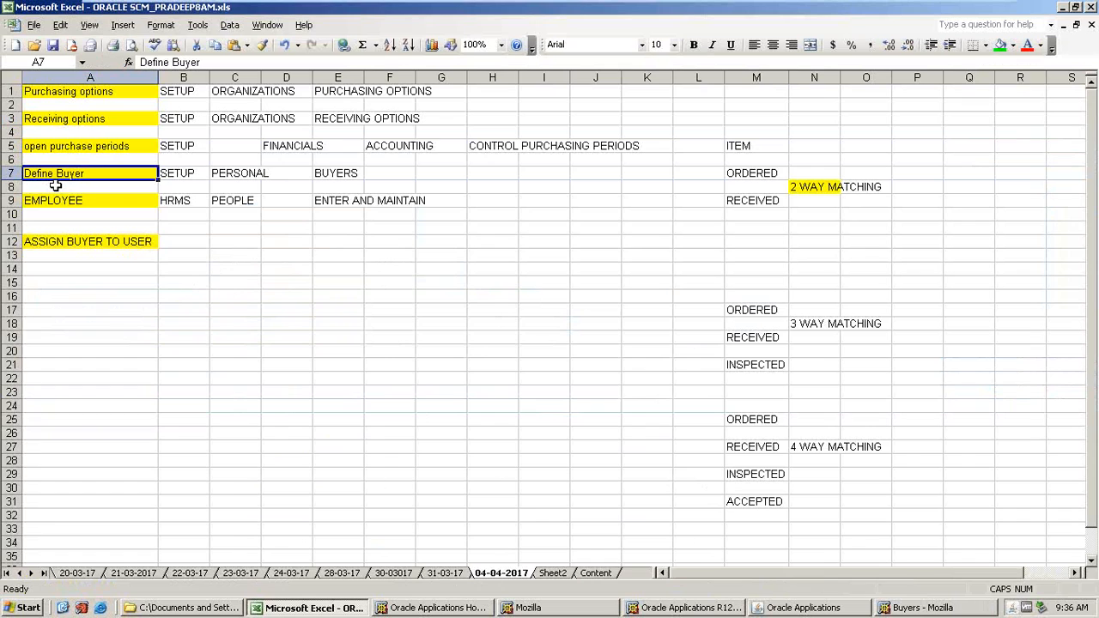
click(97, 202)
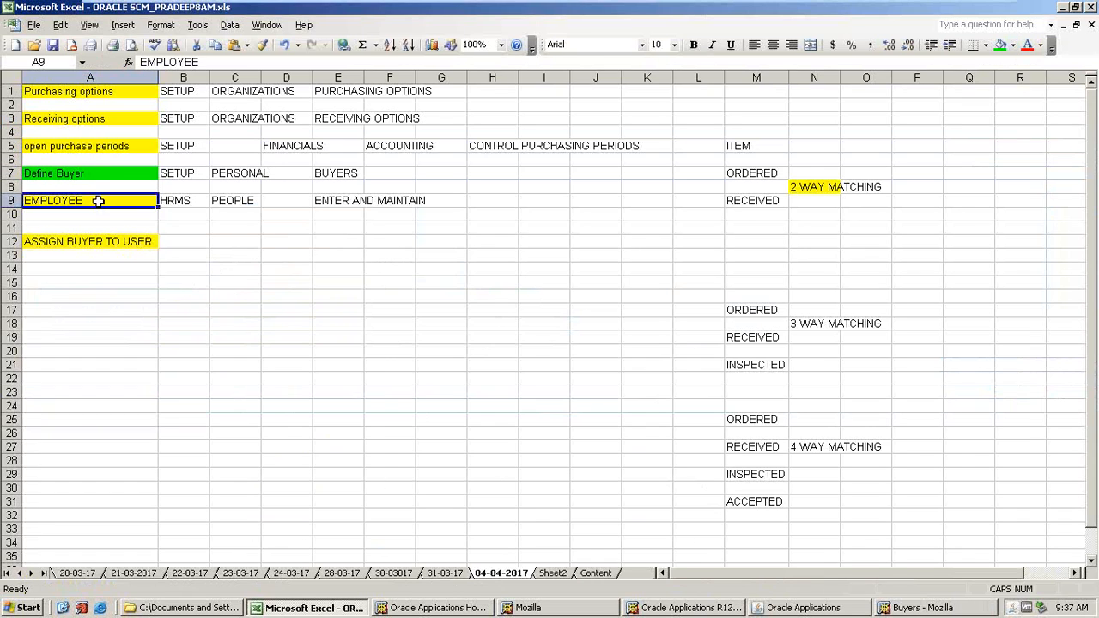
click(89, 242)
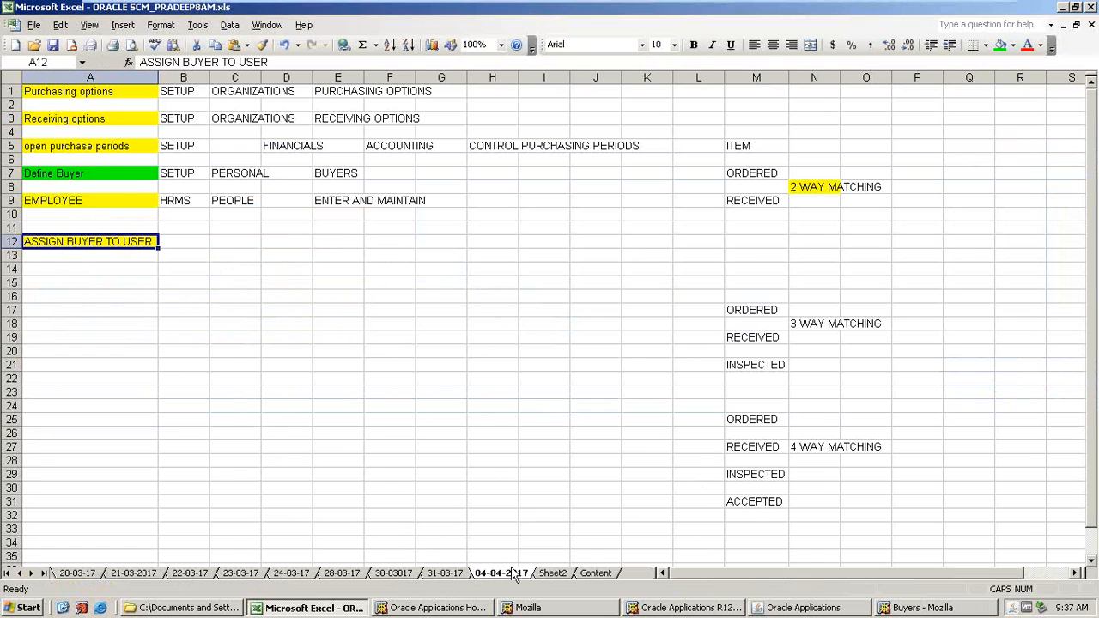
On Sheet2, highlight the Define Job cell in green.
click(556, 573)
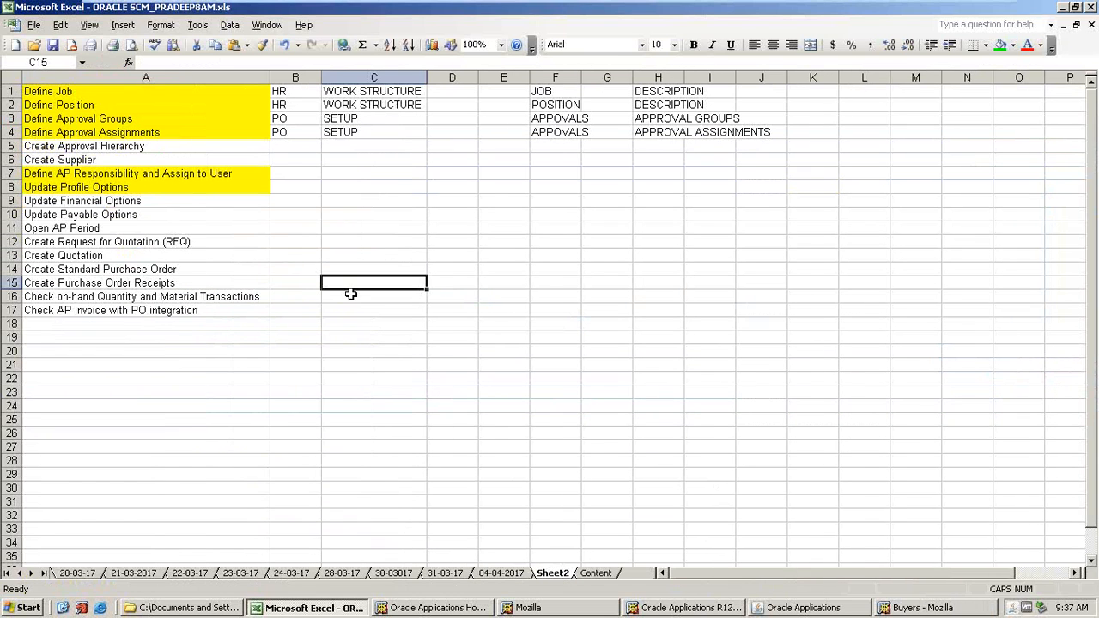
click(69, 91)
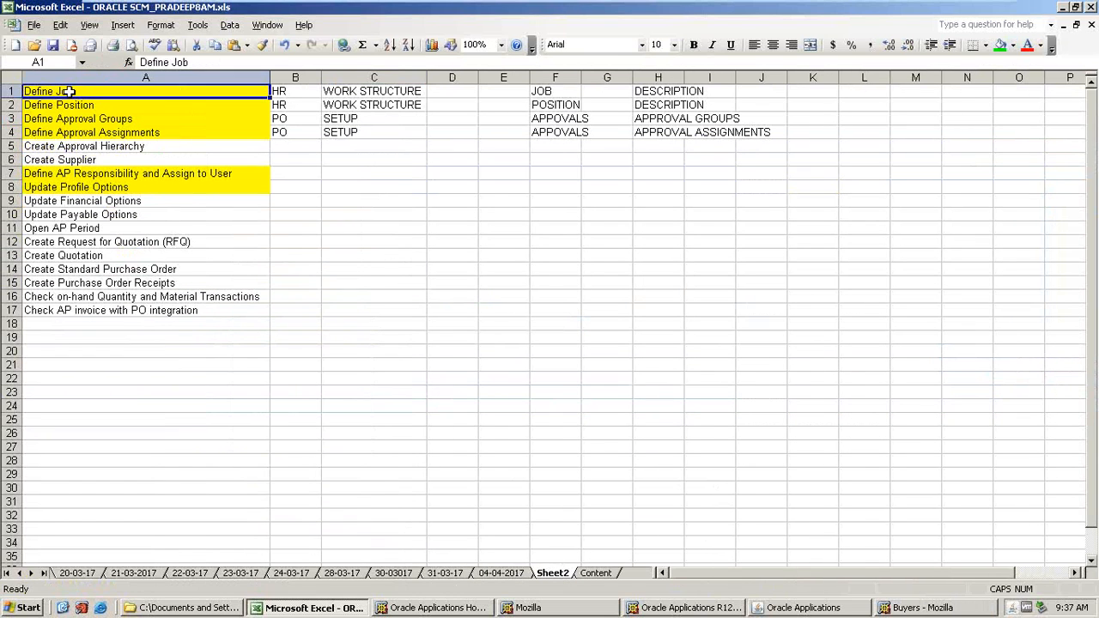
click(1001, 45)
Switch the Oracle Applications responsibility to AMAT_HR.
click(822, 604)
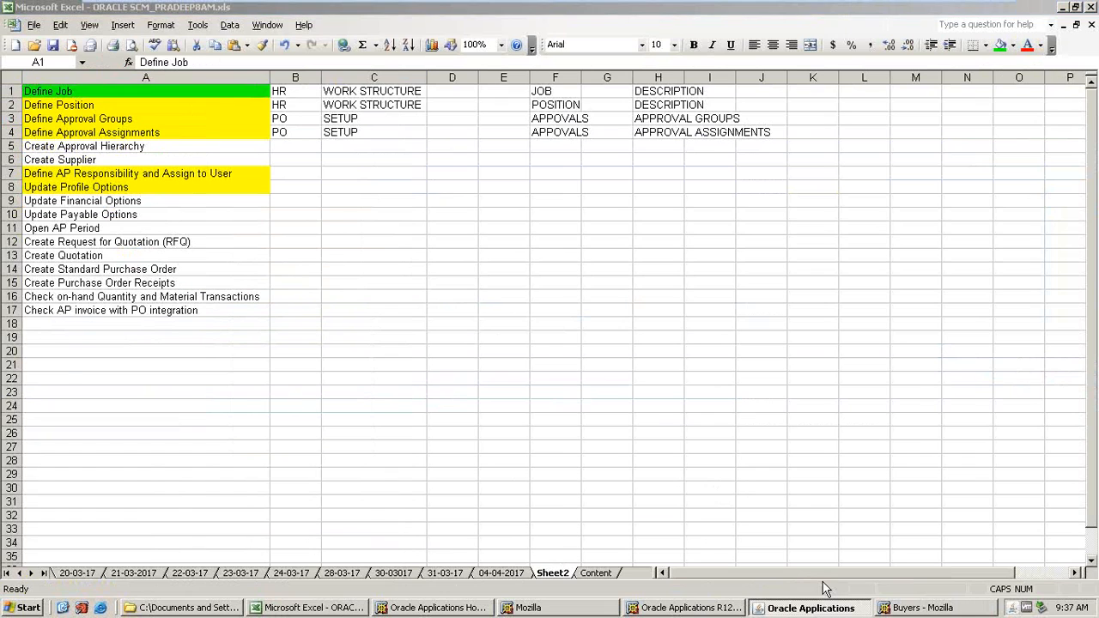
click(151, 53)
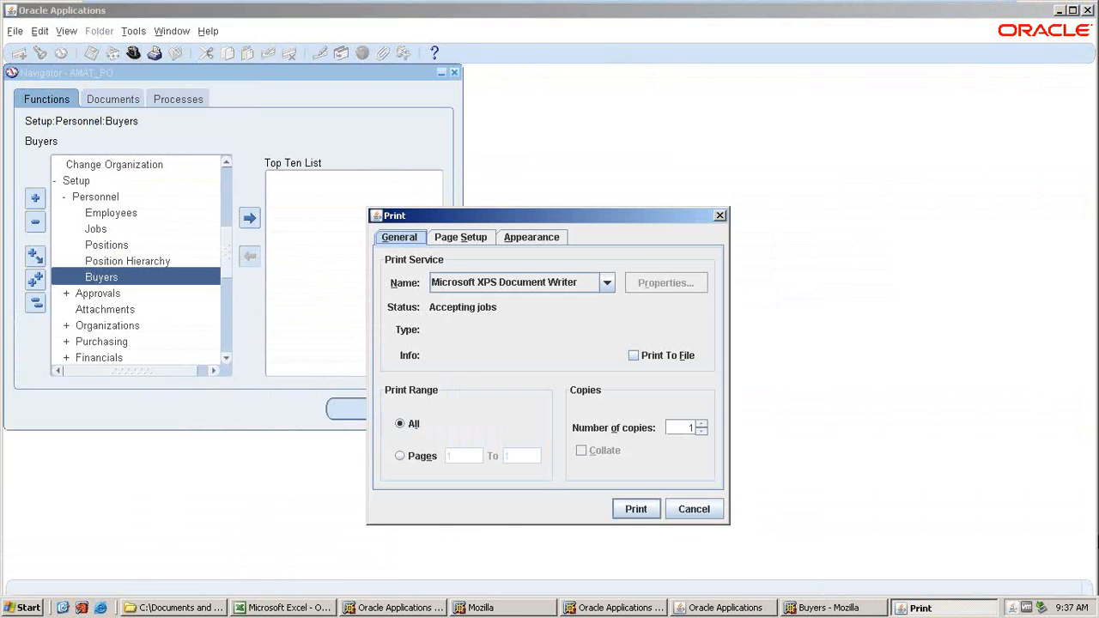
click(686, 509)
click(133, 53)
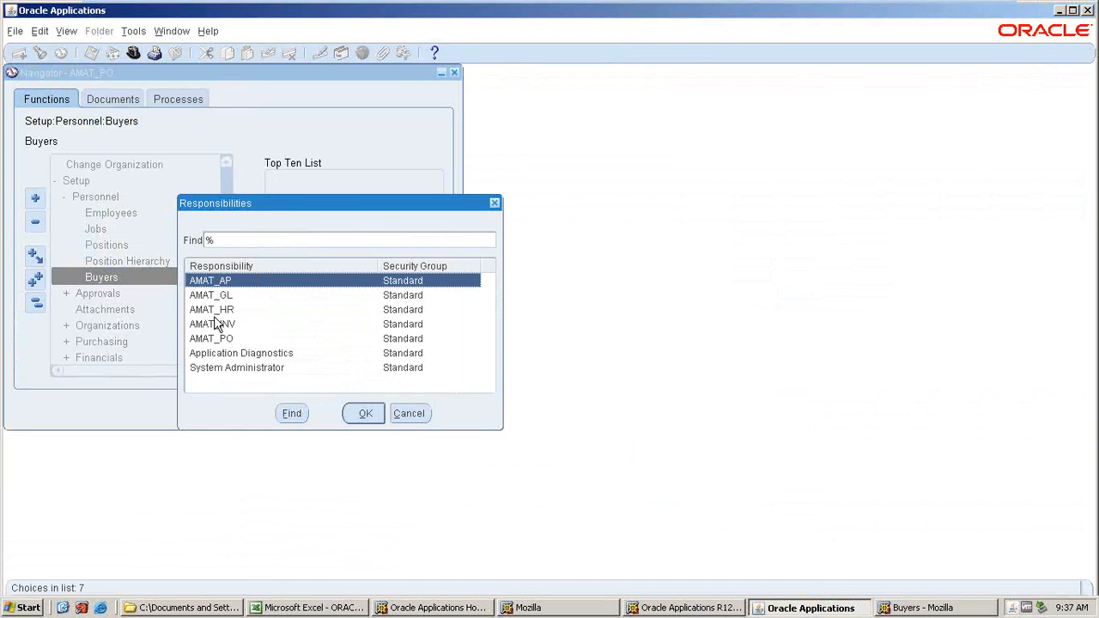
click(365, 413)
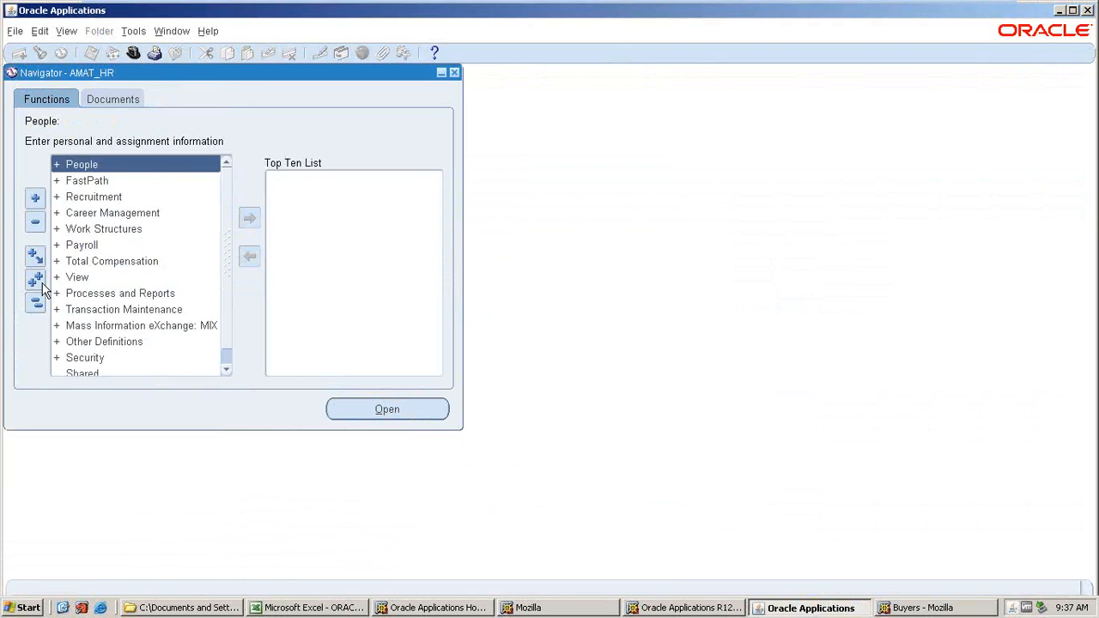
Open the Job Description form under Work Structures > Job.
double_click(104, 230)
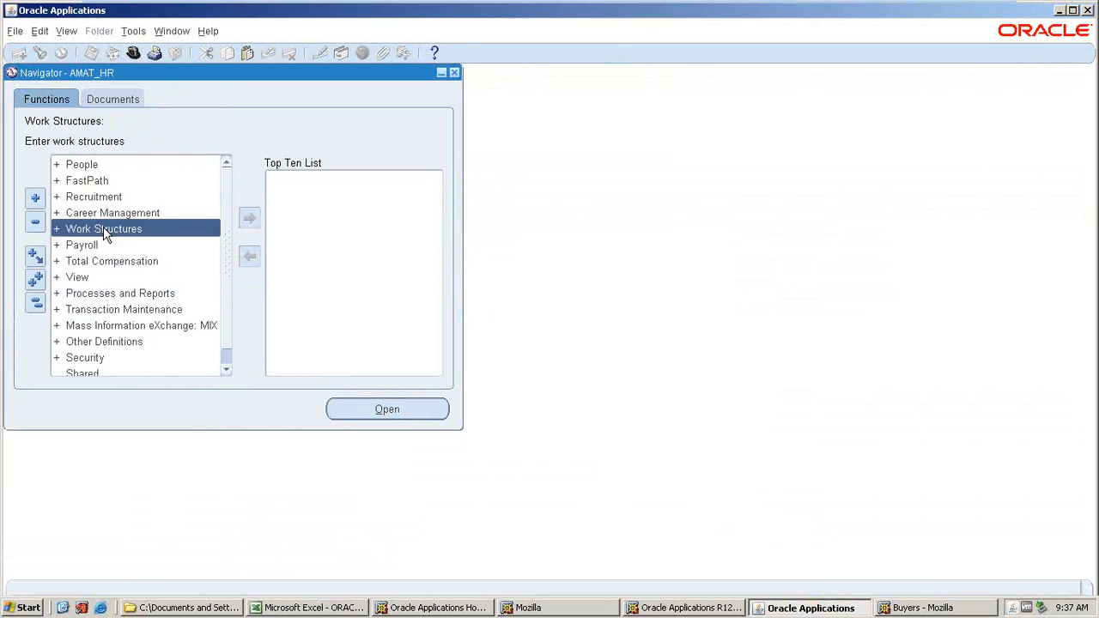
double_click(82, 312)
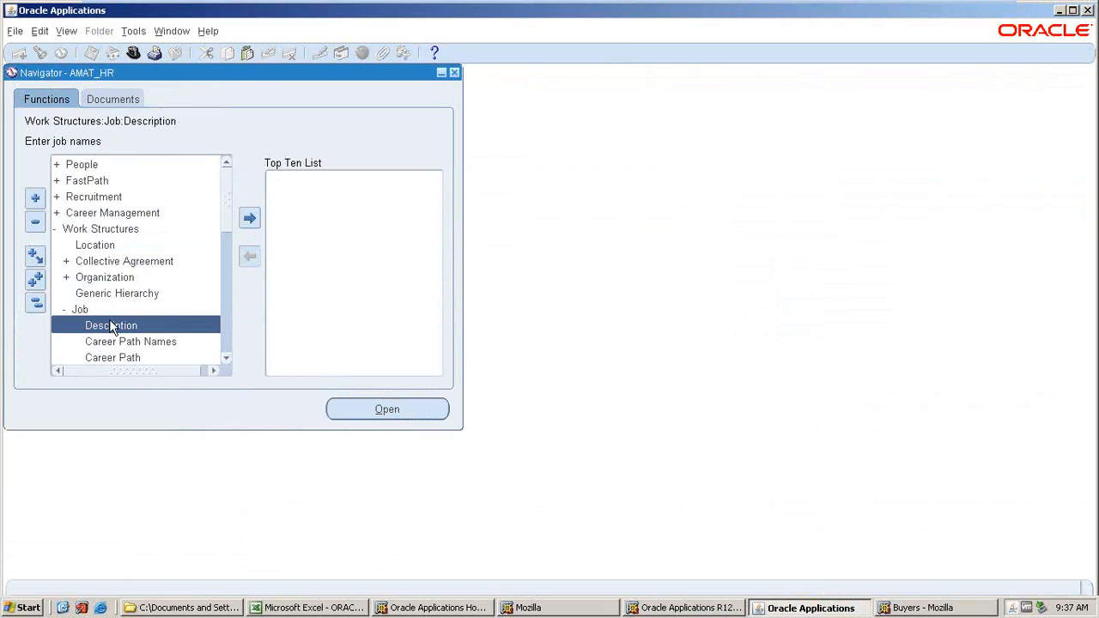
double_click(111, 327)
click(289, 607)
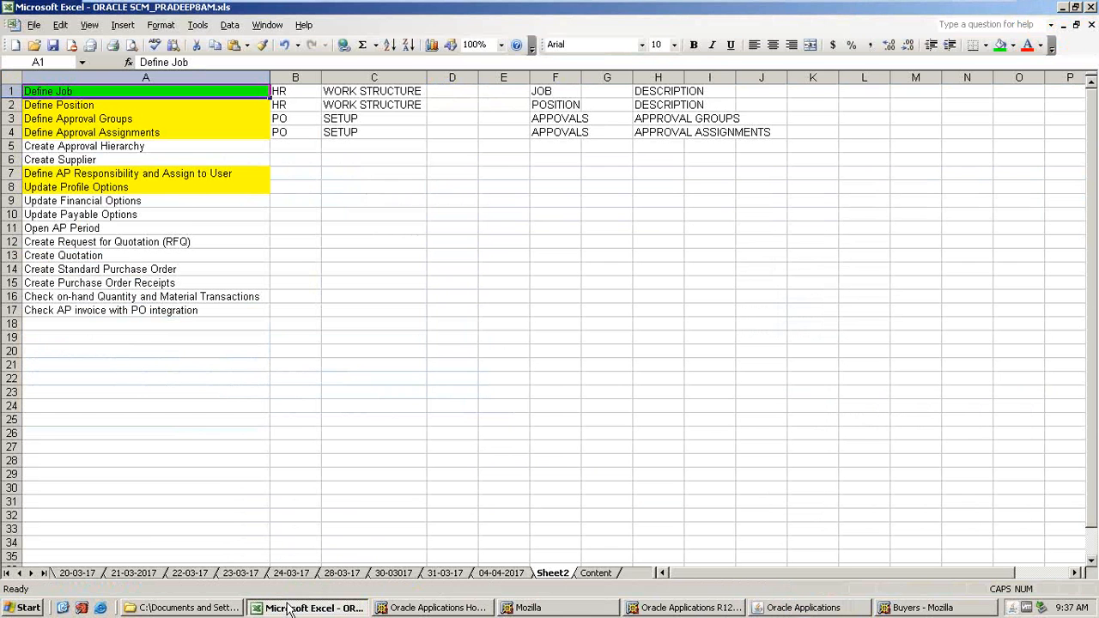
key(alt+Tab)
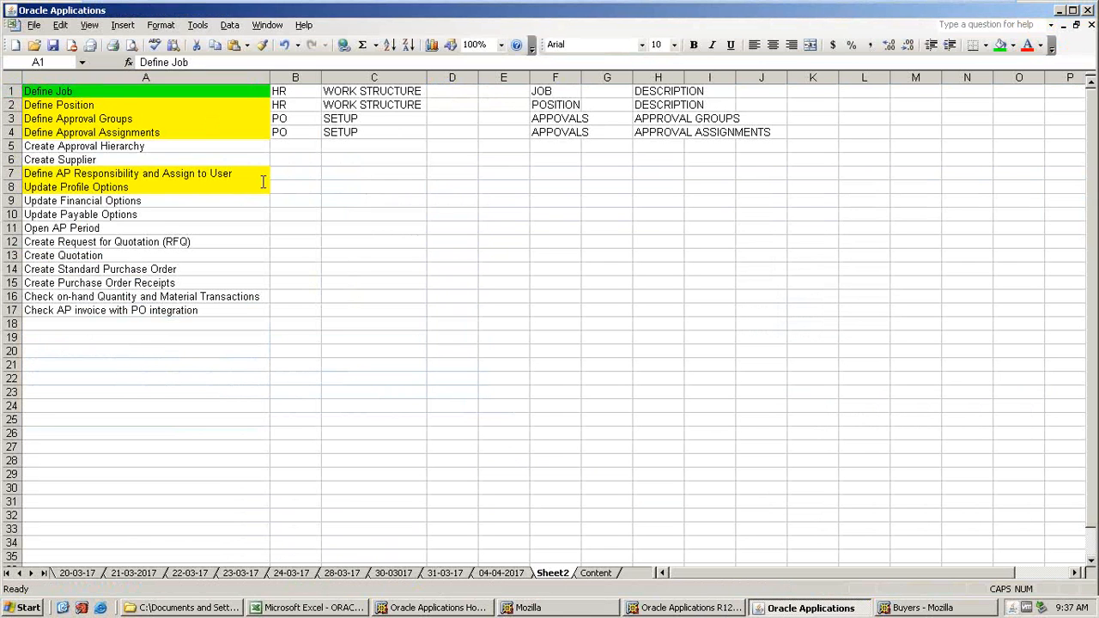
Find the job whose job code is 001 in the Find Jobs form.
click(311, 110)
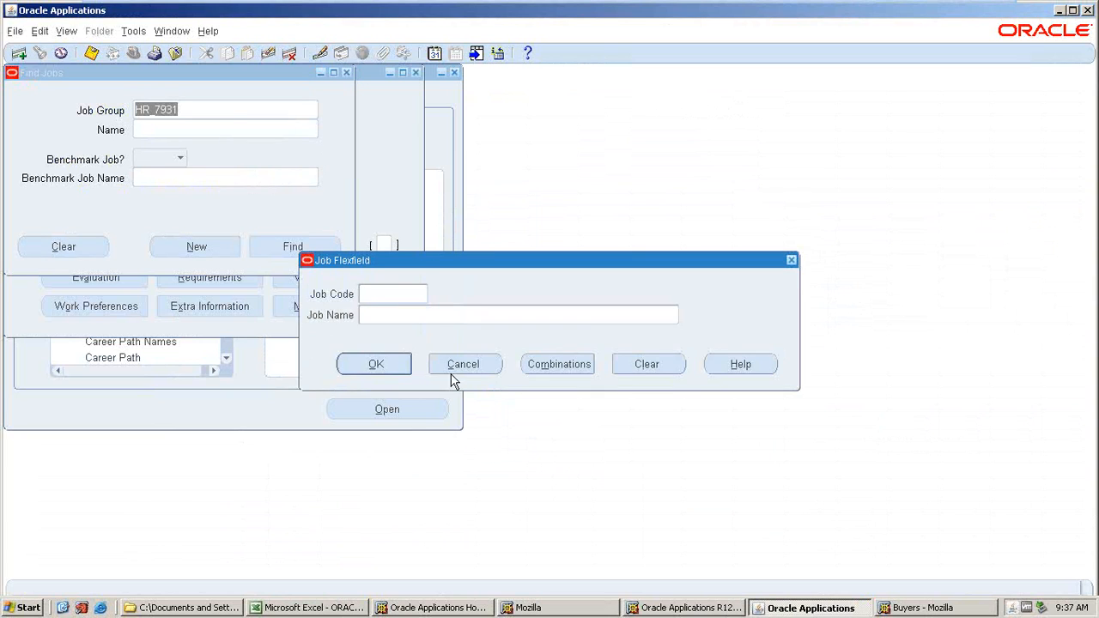
click(461, 368)
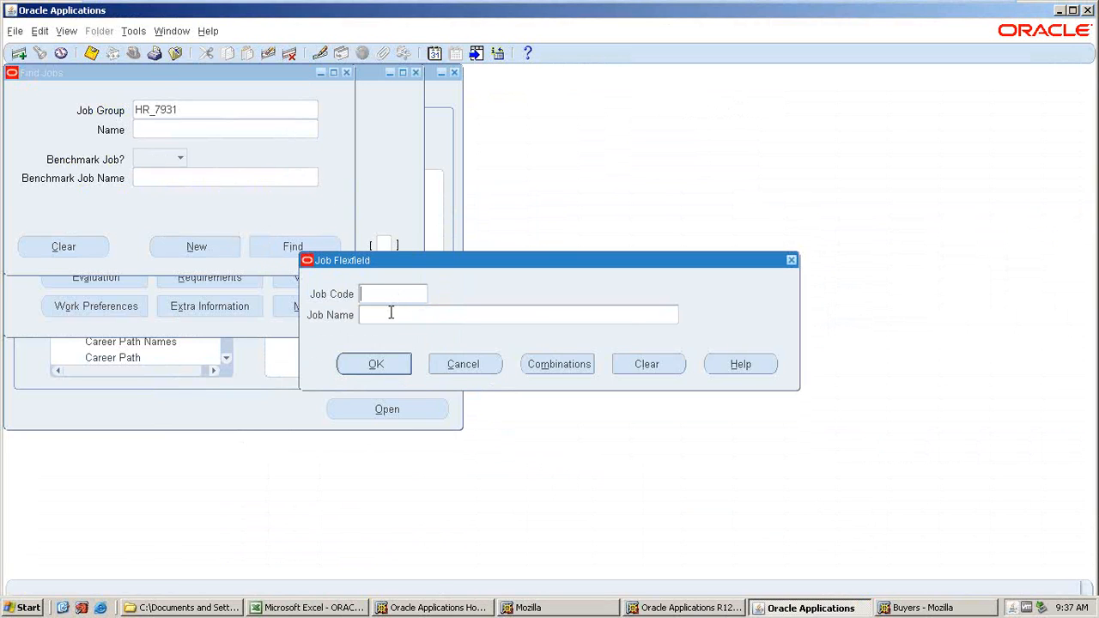
text(01)
click(383, 365)
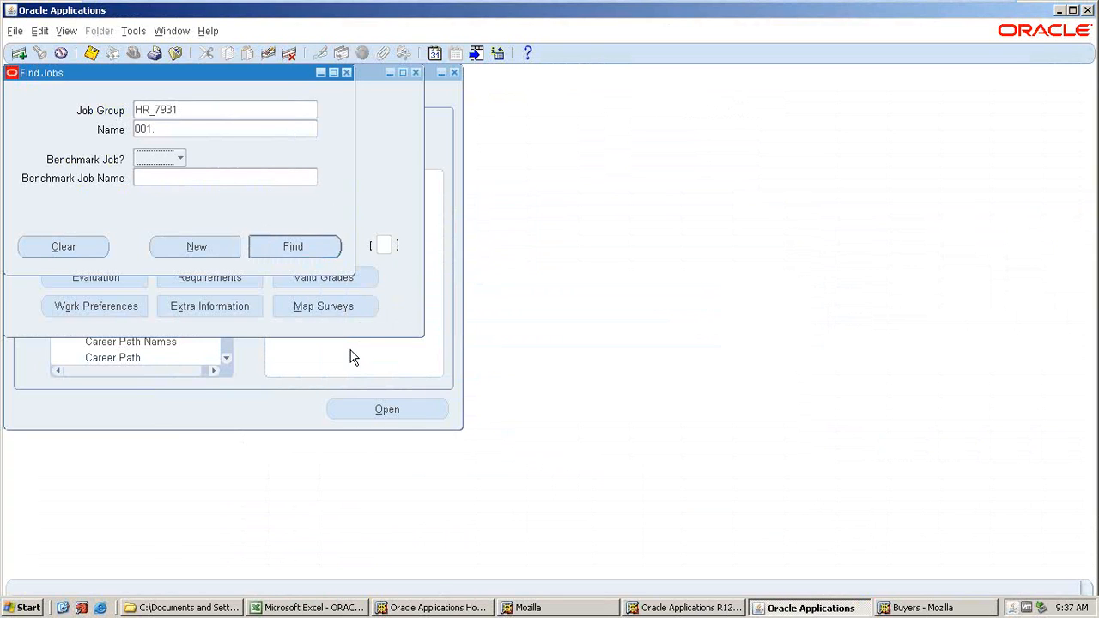
click(293, 252)
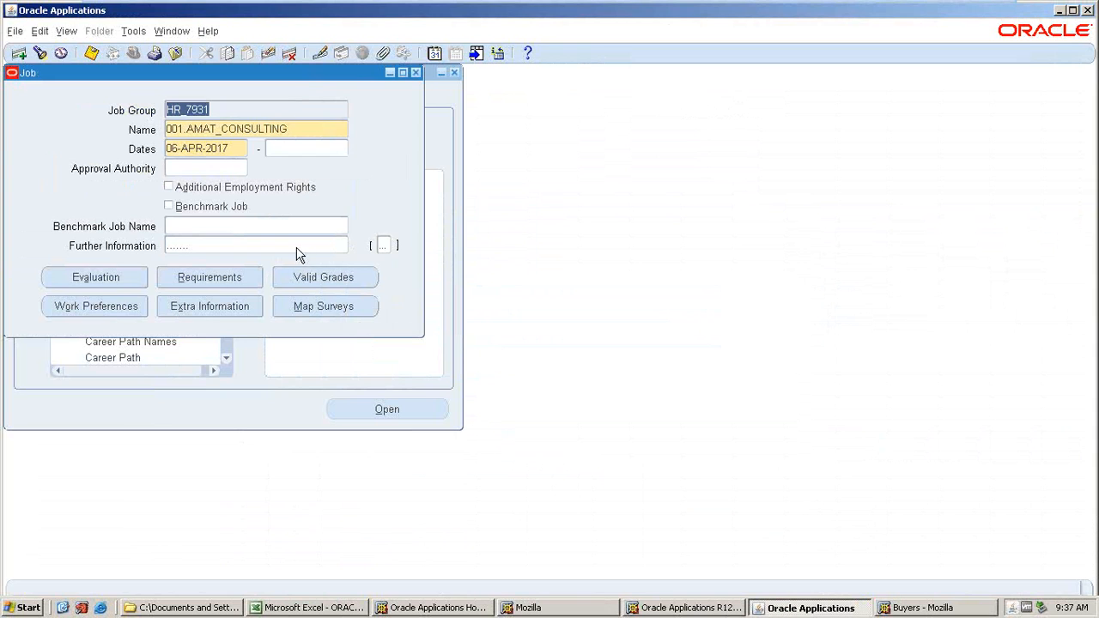
Highlight the Define Position cell in green in the notes and close the Job form.
key(alt+Tab)
click(74, 108)
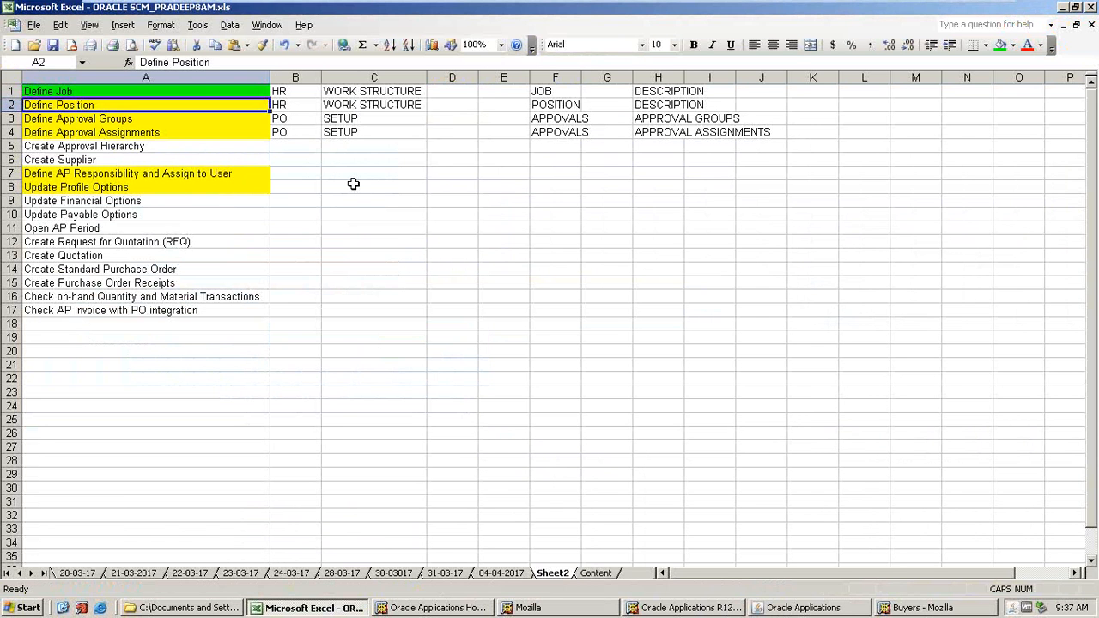
key(alt+Tab)
key(alt+Tab)
key(alt+Tab)
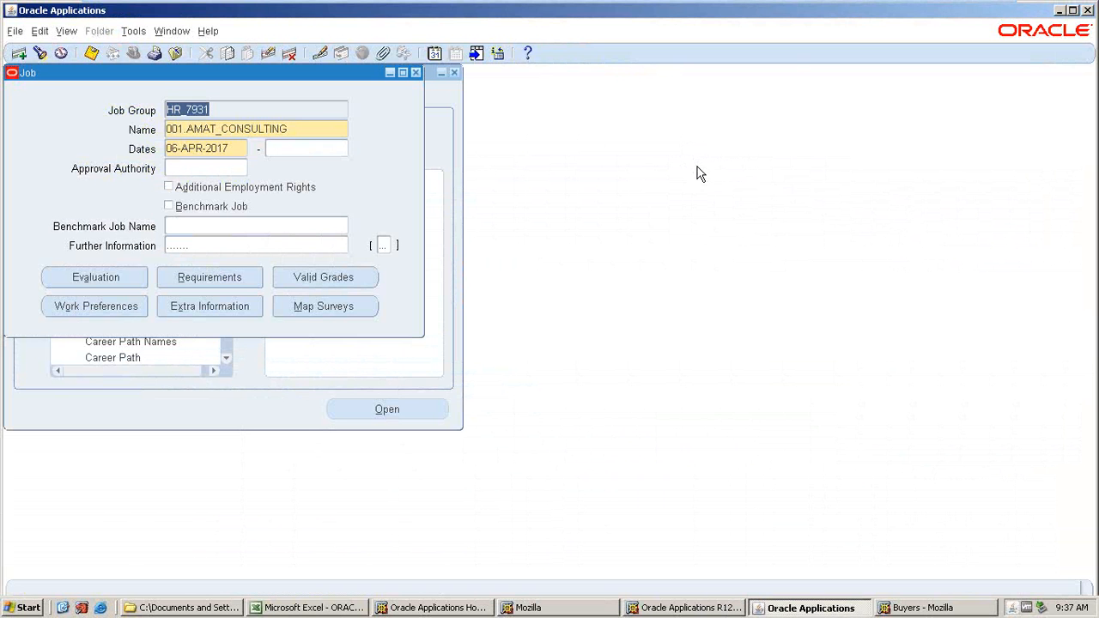
click(415, 72)
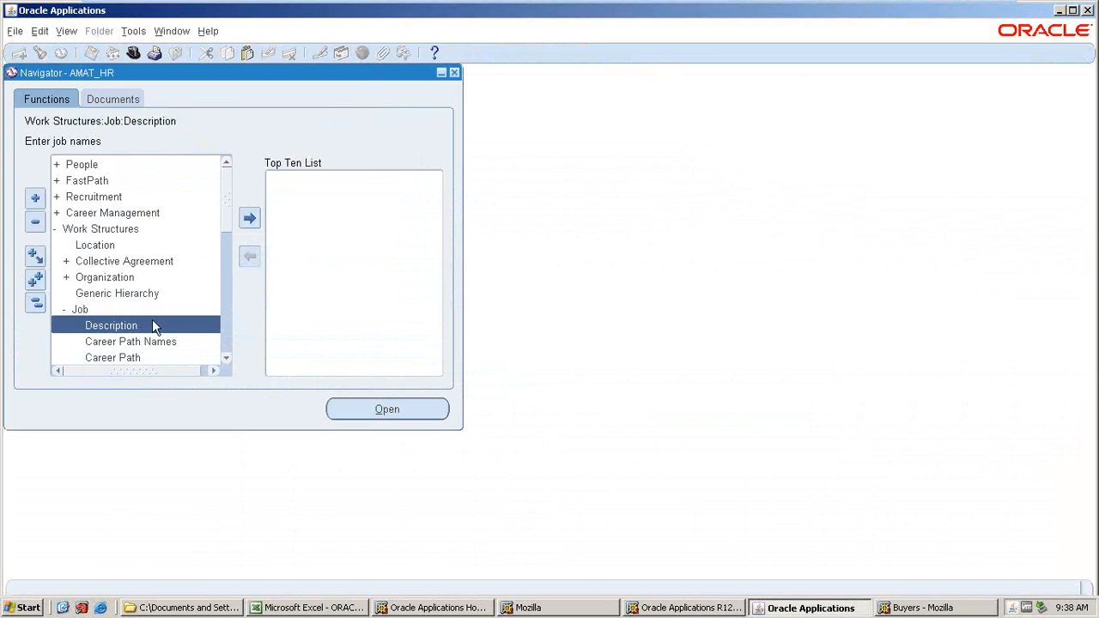
Highlight the Define Approval Groups cell in green in the notes.
key(alt+Tab)
click(90, 122)
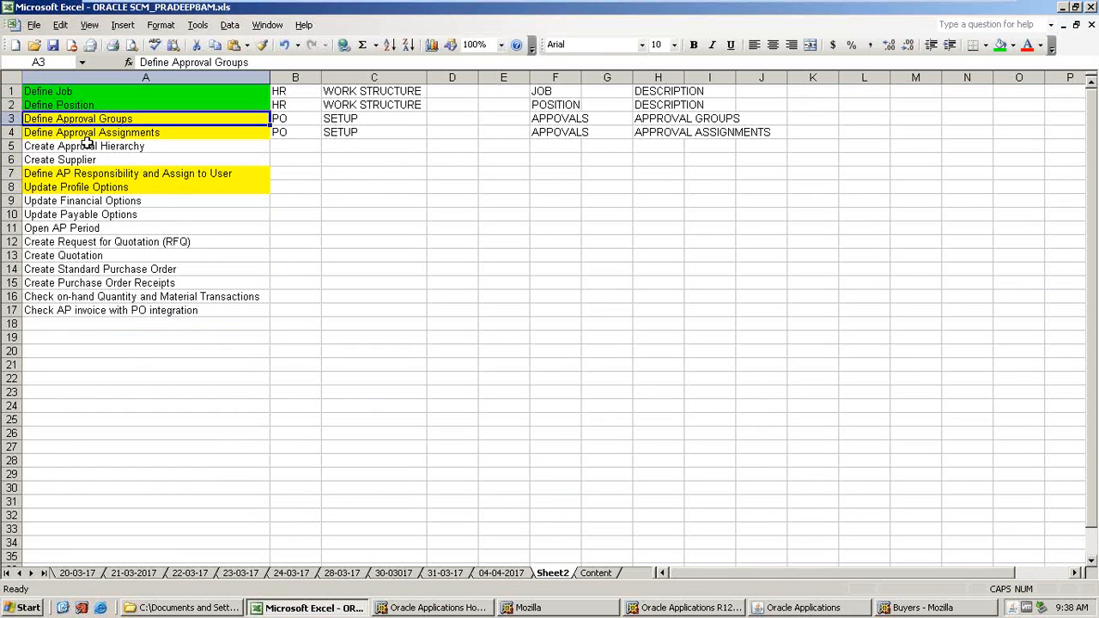
key(alt+Tab)
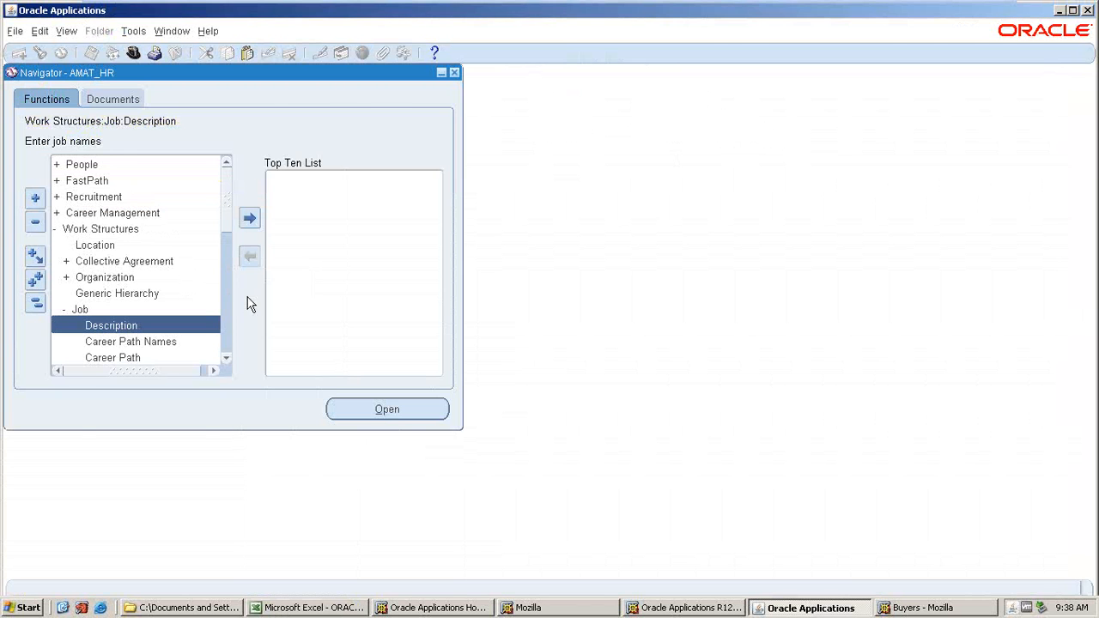
key(alt+Tab)
click(999, 45)
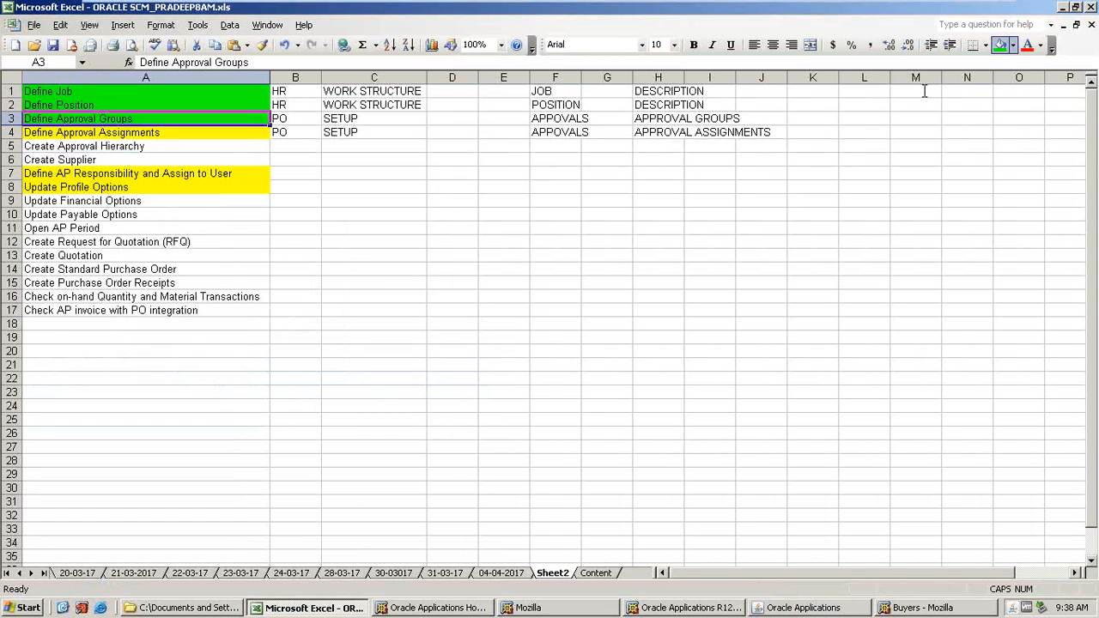
Switch the responsibility to AMAT_PO.
key(alt+Tab)
click(133, 52)
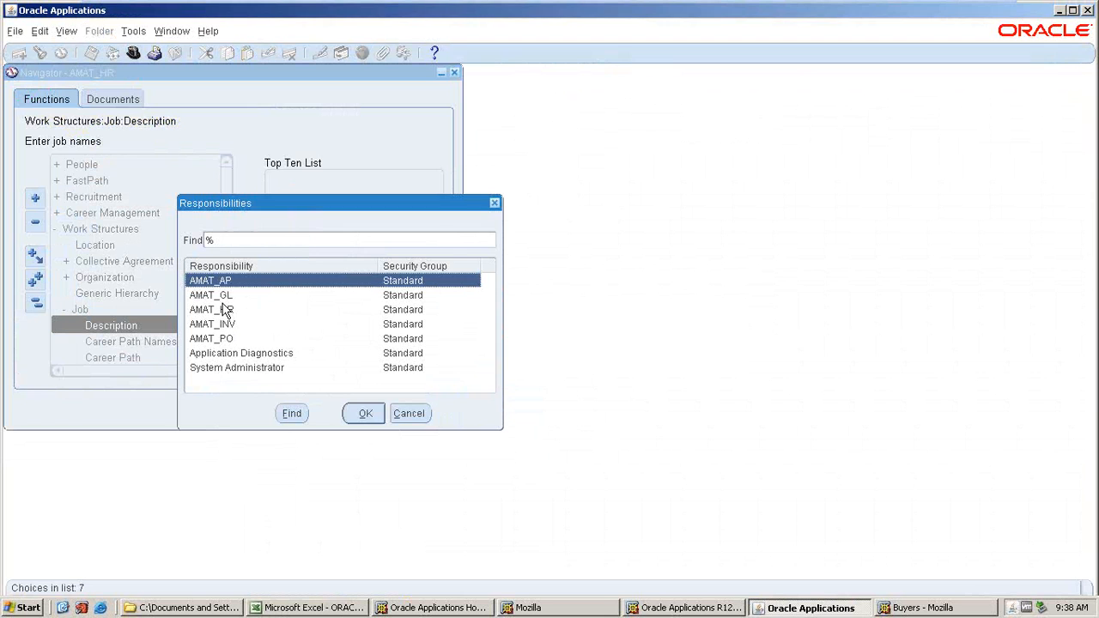
click(221, 338)
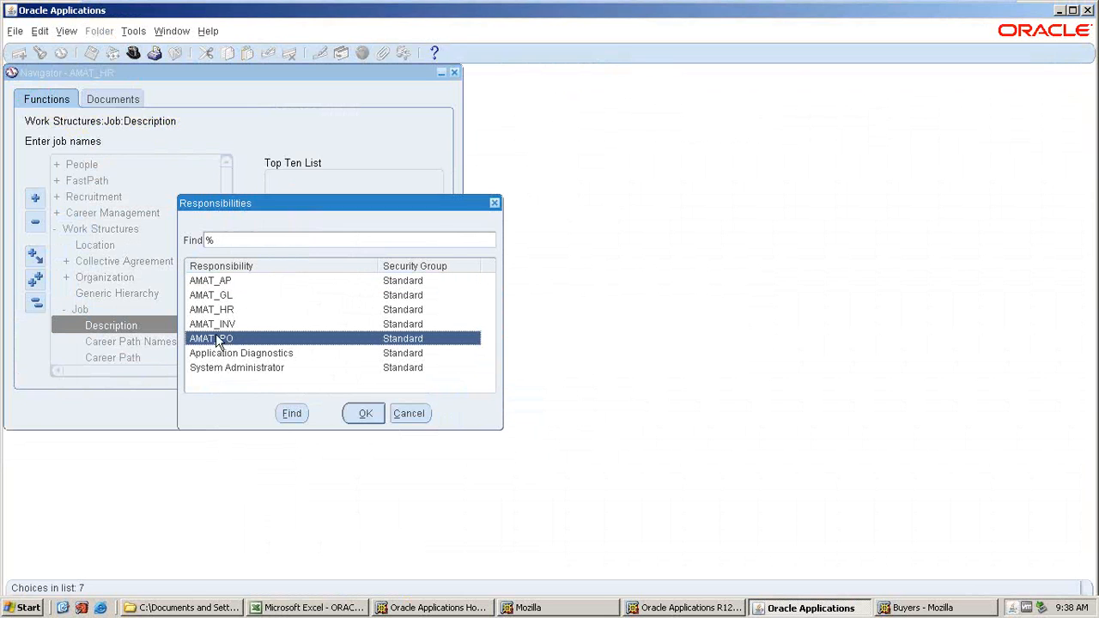
key(alt+Tab)
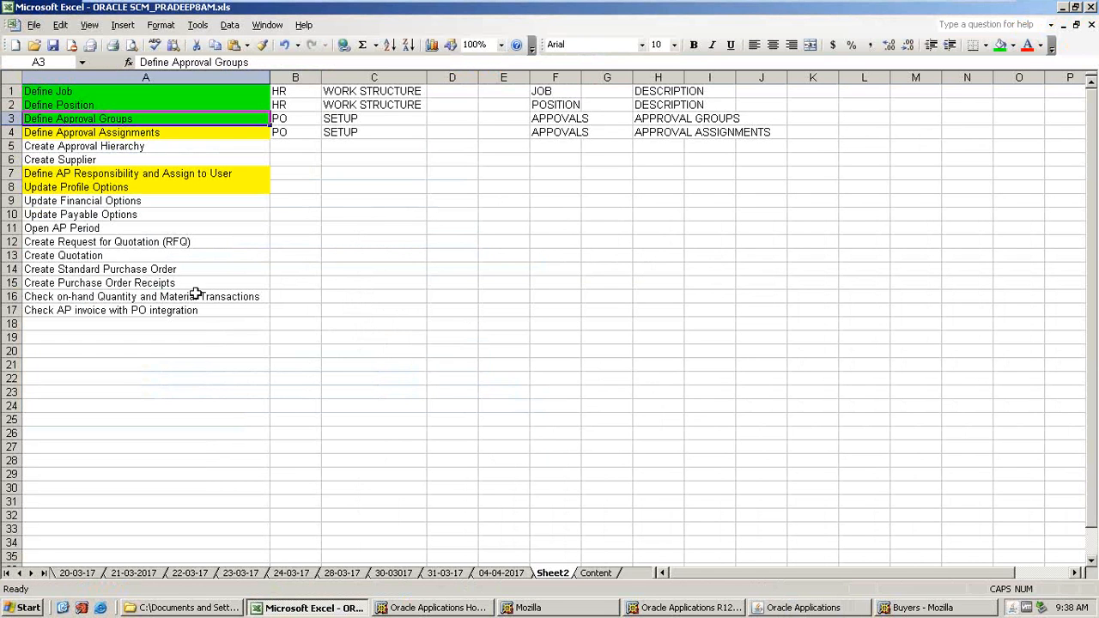
key(alt+Tab)
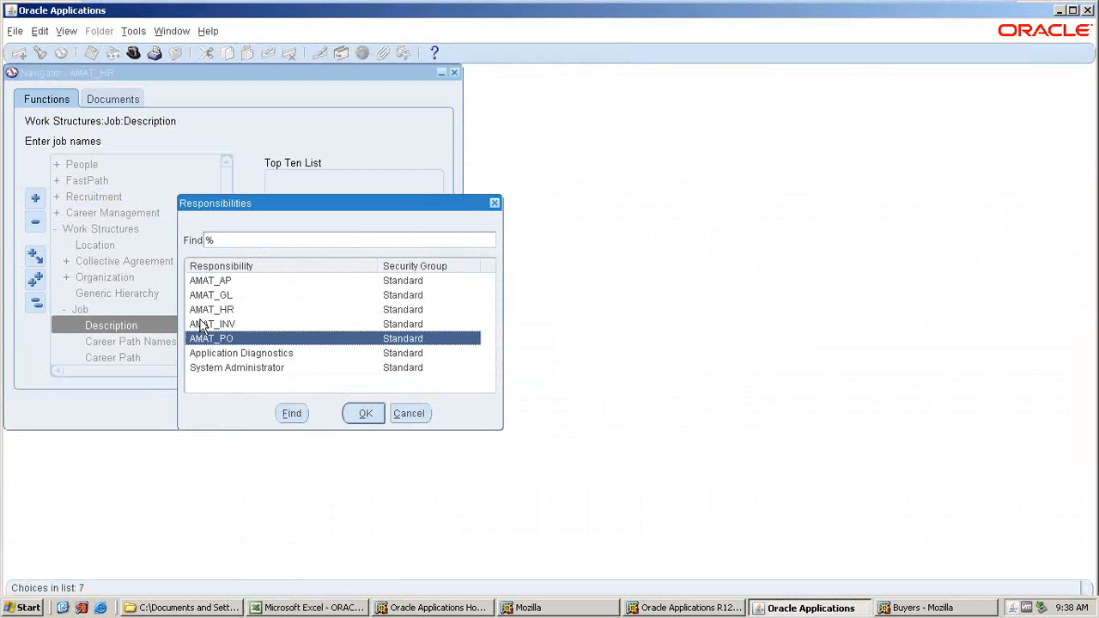
click(357, 414)
scroll(93, 294, down, 3)
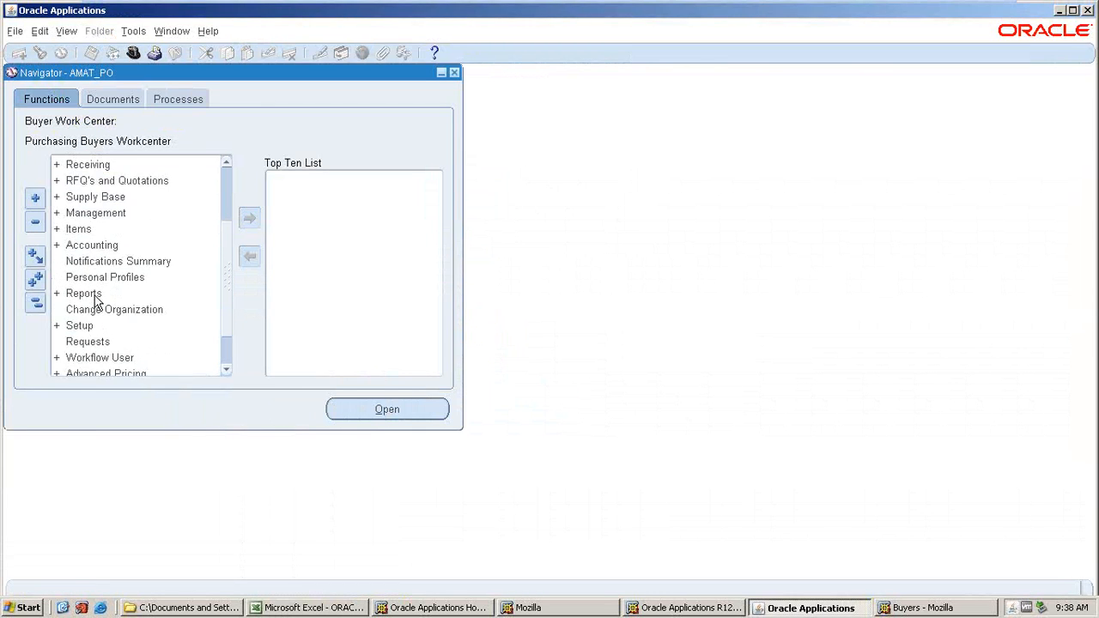
Open the Approval Groups form from the purchasing Setup functions.
double_click(76, 282)
scroll(115, 341, down, 1)
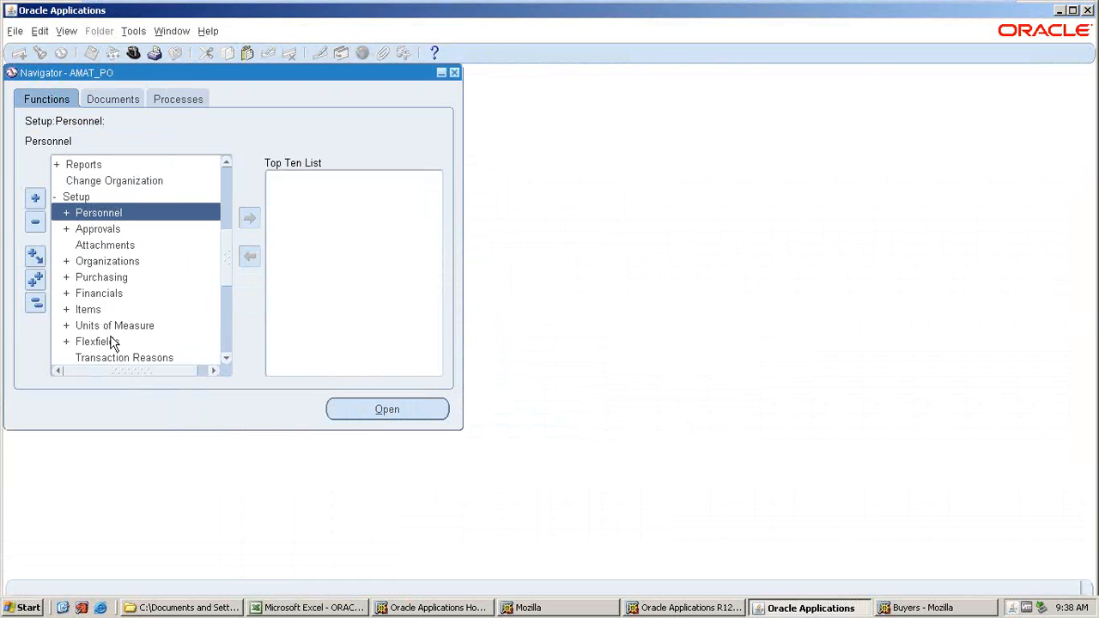
double_click(91, 262)
scroll(118, 314, down, 2)
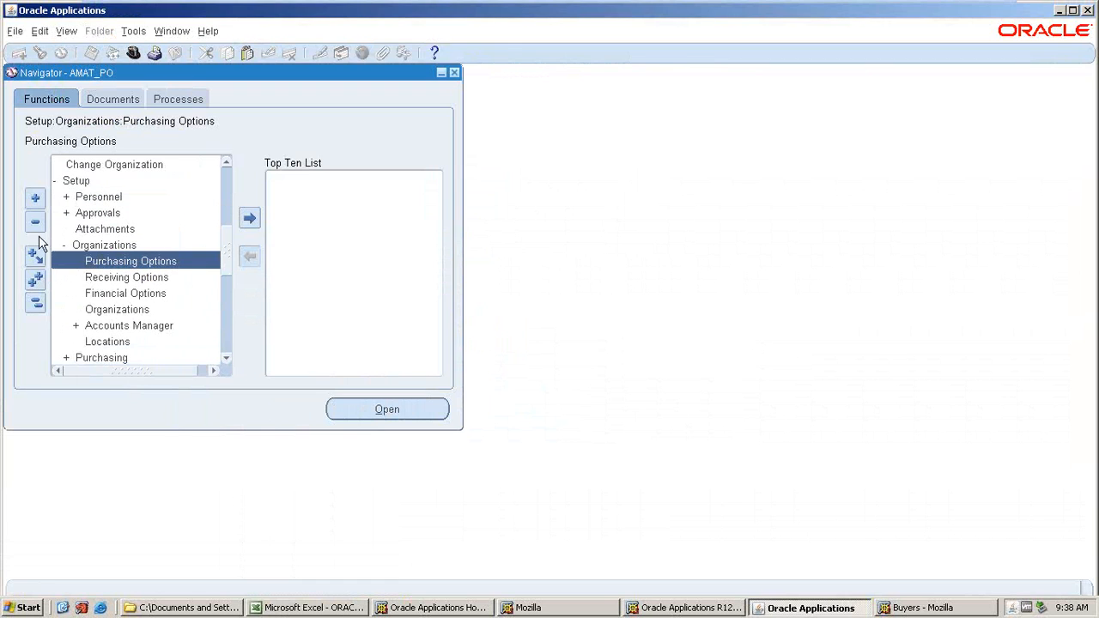
double_click(80, 190)
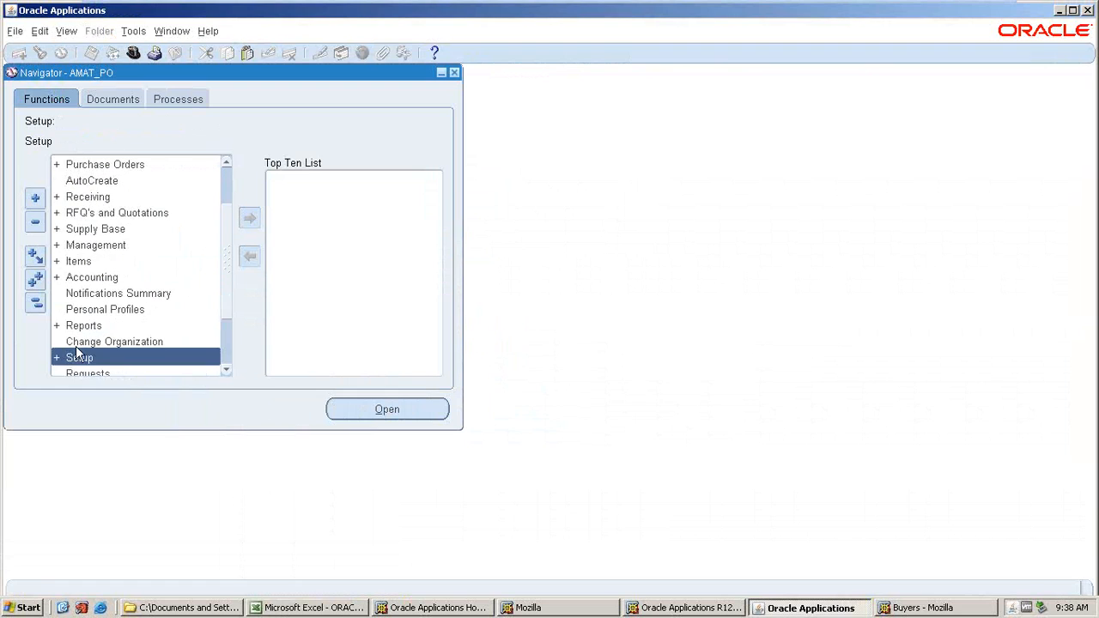
double_click(76, 352)
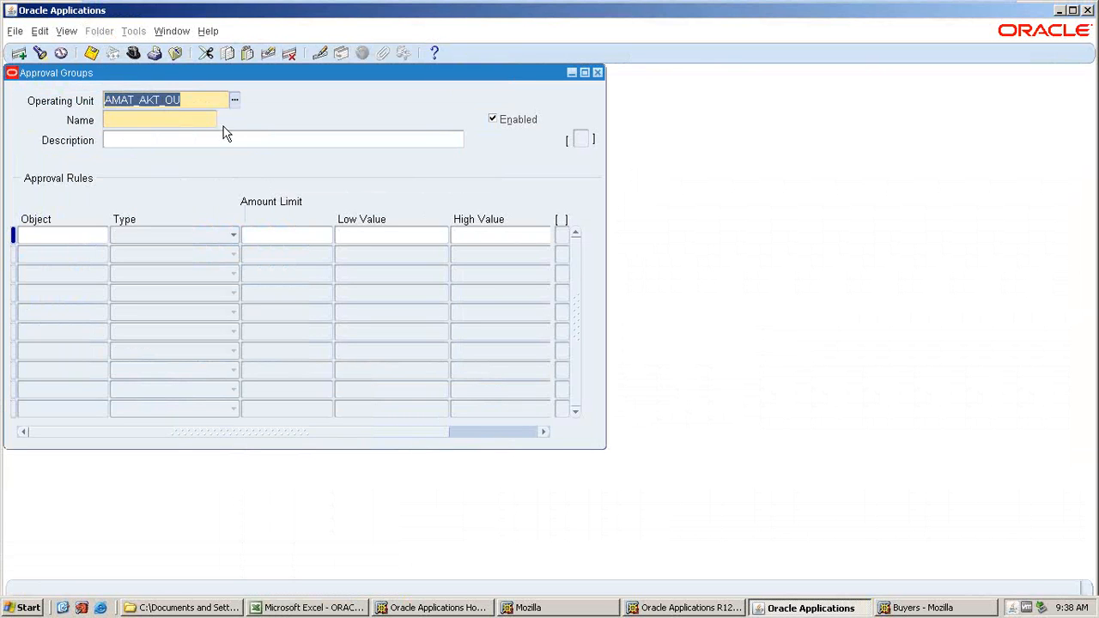
key(alt+Tab)
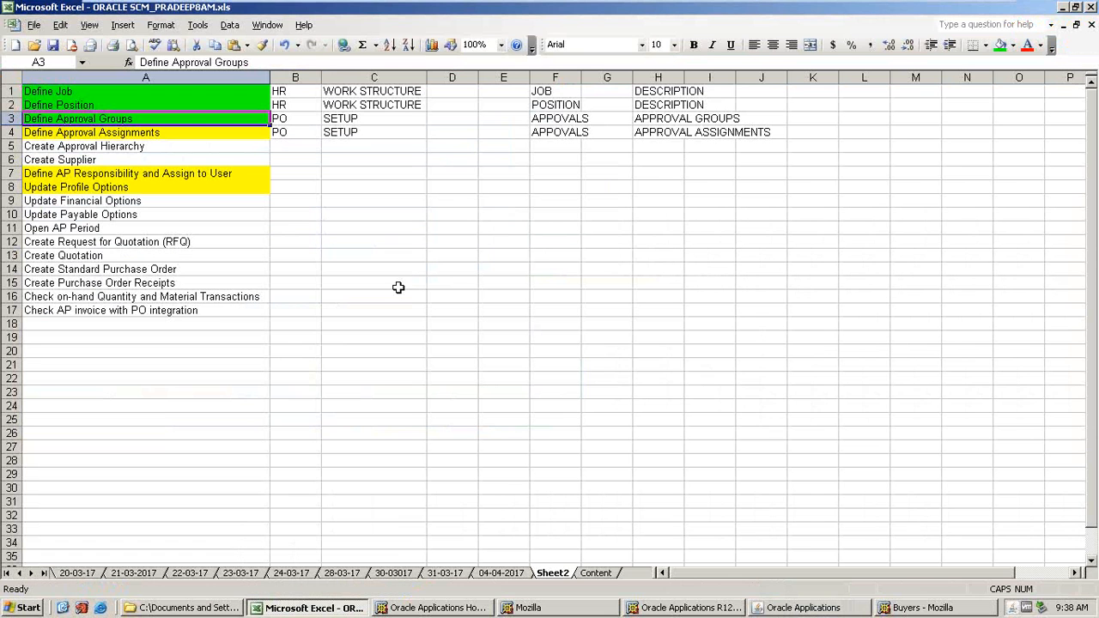
key(alt+Tab)
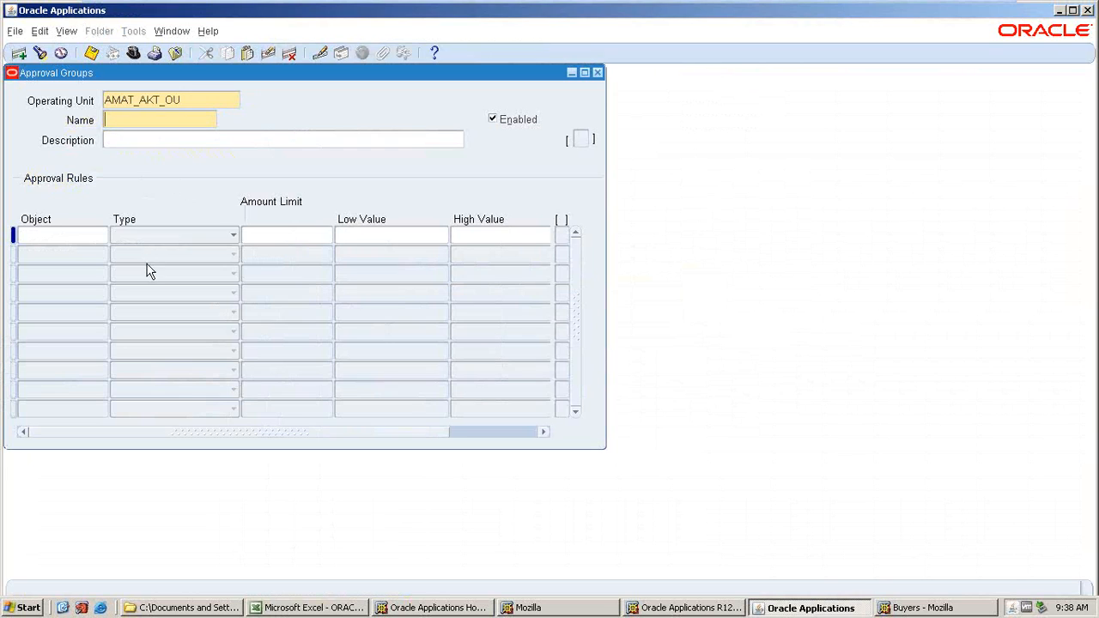
Name the new approval group AMAT_APPROVAL GROUP and copy the same text into its description.
text(MAT_APPROVAL GROUP)
key(Tab)
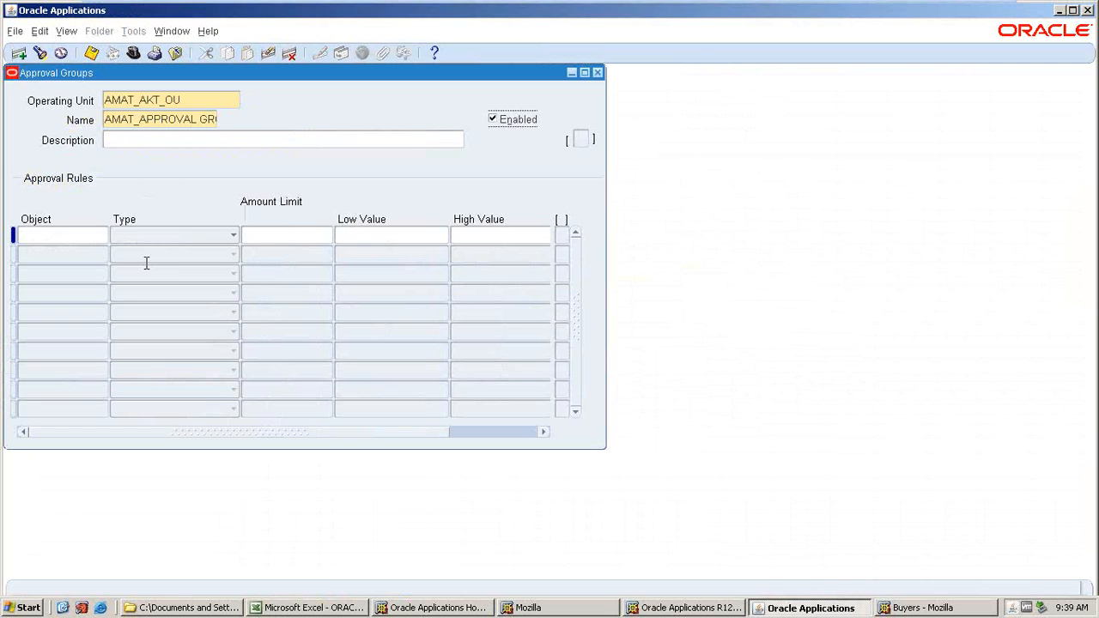
double_click(185, 121)
key(ctrl+c)
click(174, 146)
key(ctrl+v)
Add an approval rule including Document Total with an amount limit of 100,000.
click(96, 236)
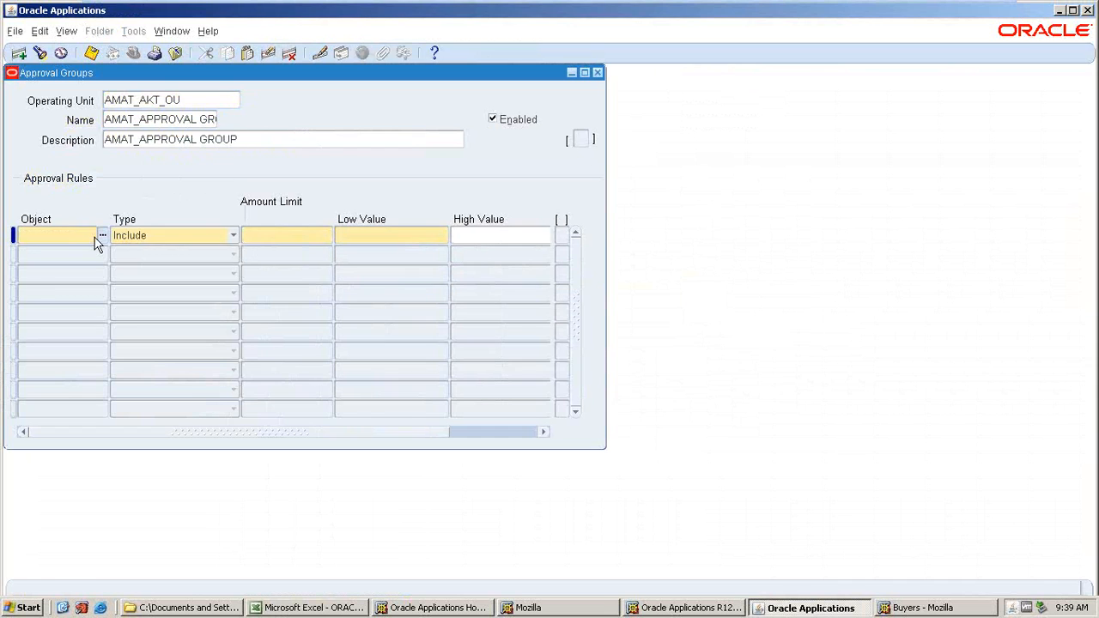
click(101, 236)
click(211, 541)
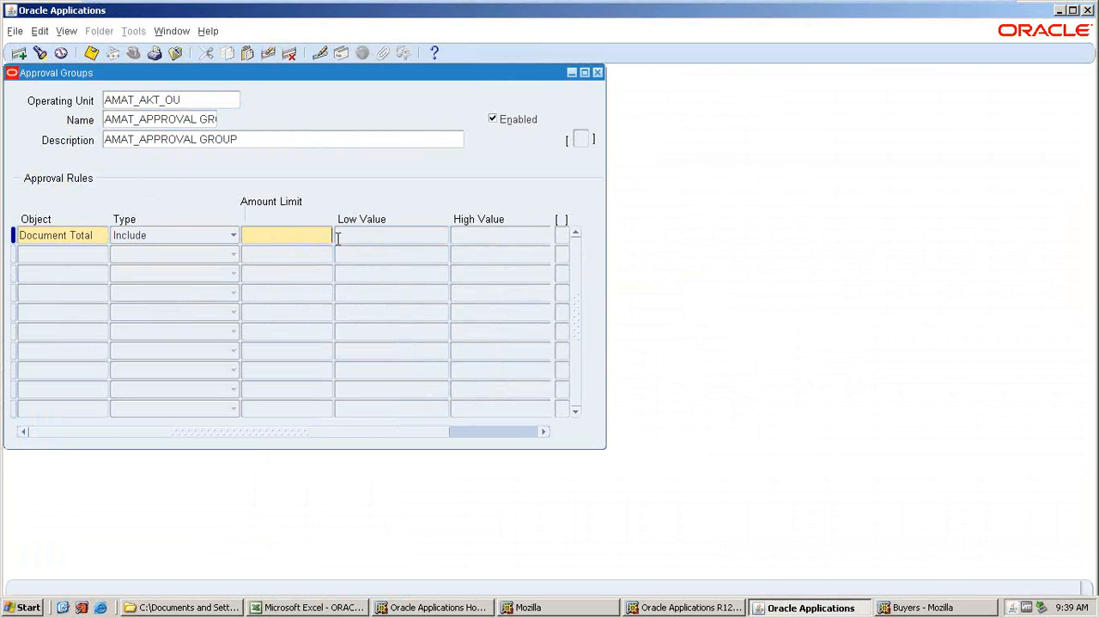
text(100000)
key(Tab)
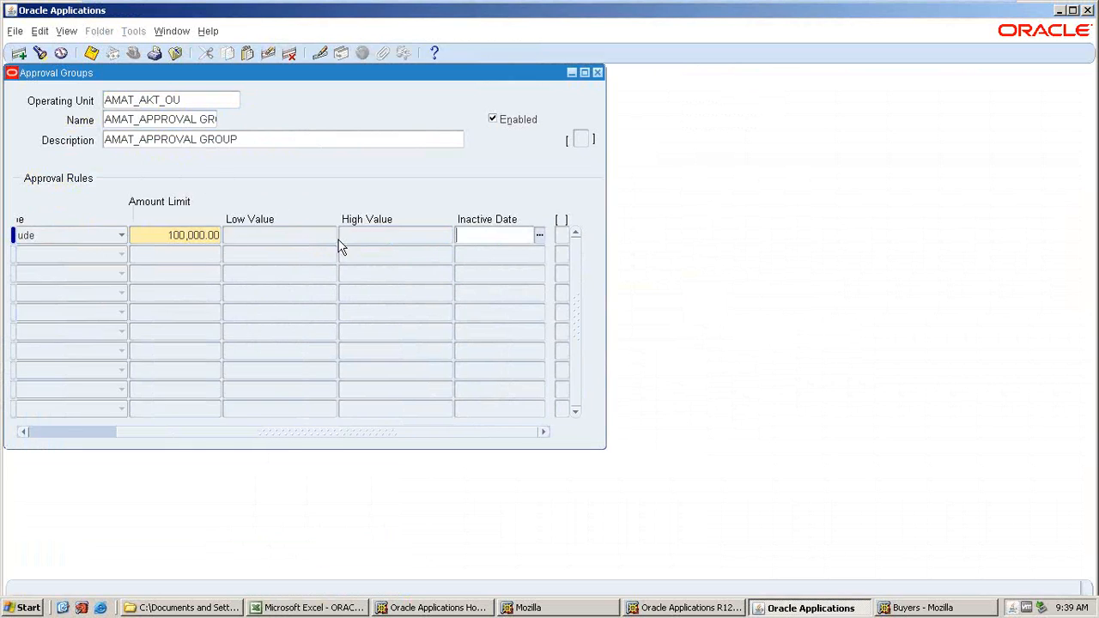
key(Tab)
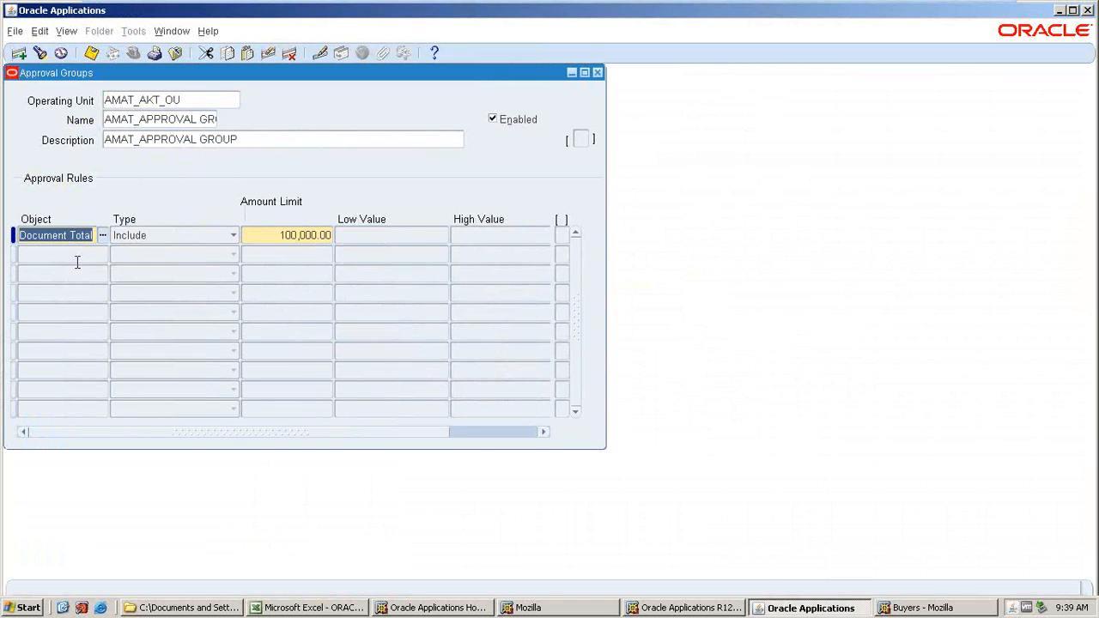
Add a second approval rule including Account Range with an amount limit of 100,000.
click(78, 258)
click(101, 255)
key(Down)
click(213, 560)
click(294, 261)
text(100,0)
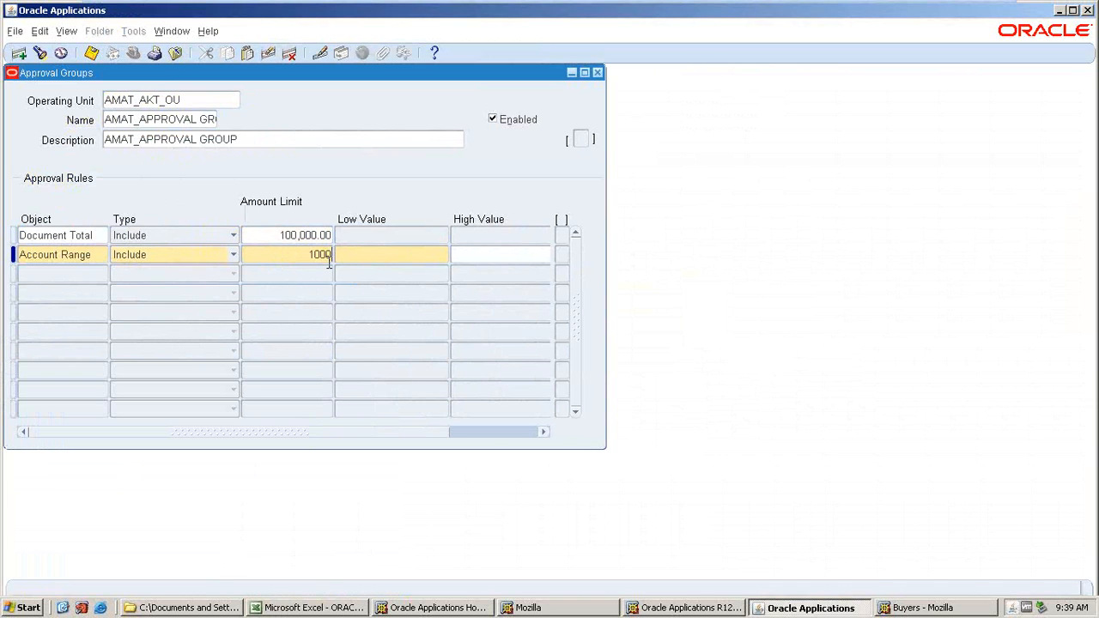
text(00)
key(Tab)
Set the account range's company from 10 to 20 and account from 100 to 500.
key(ctrl+l)
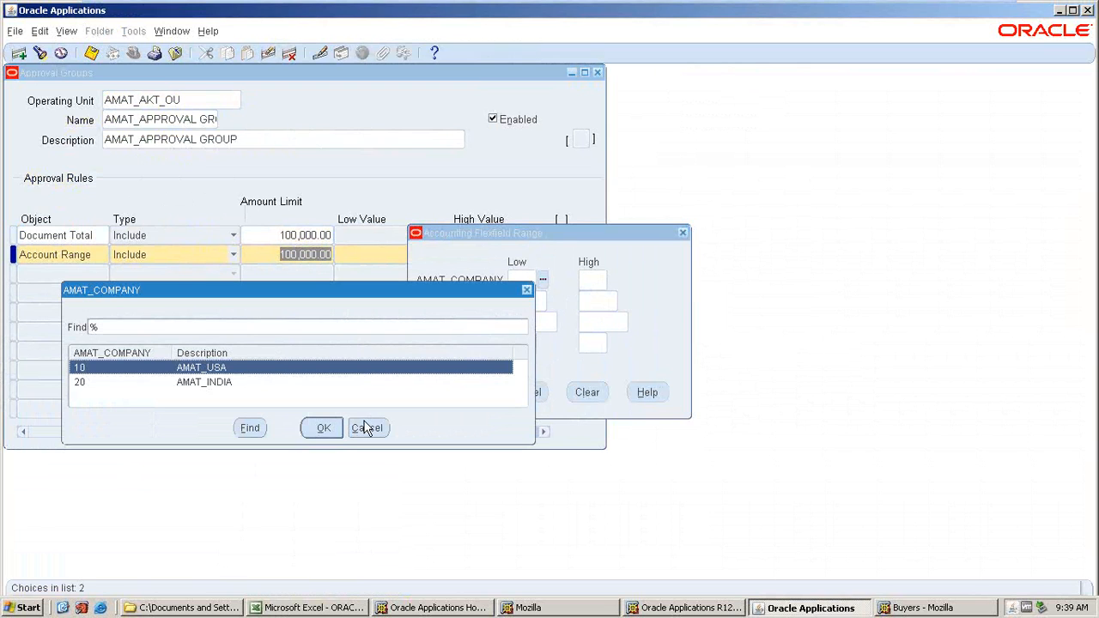
click(331, 429)
key(Tab)
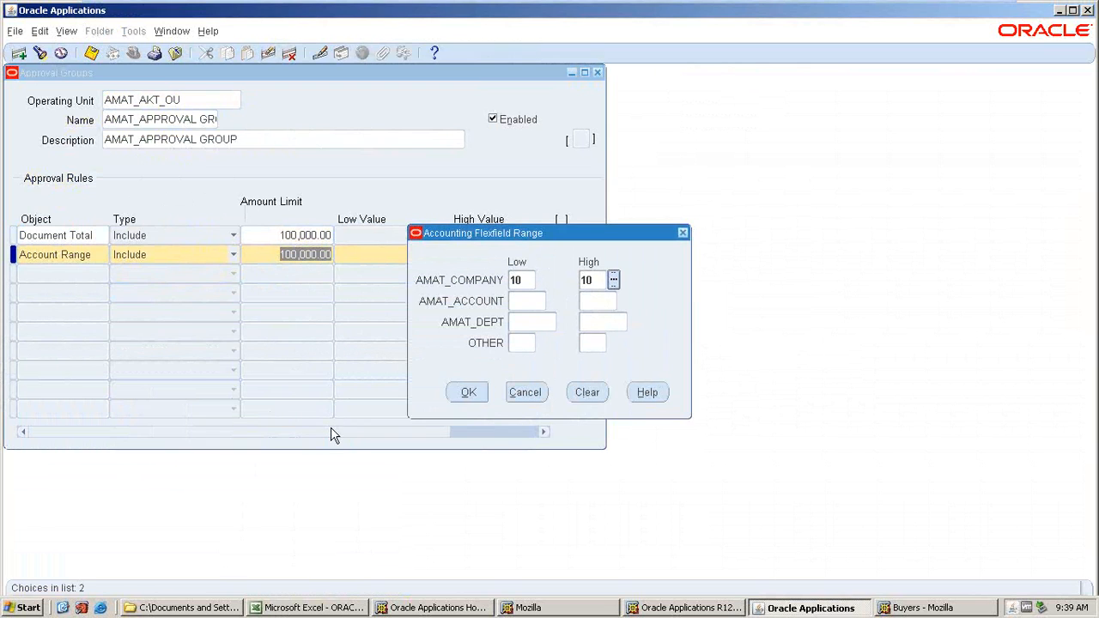
key(ctrl+l)
click(210, 384)
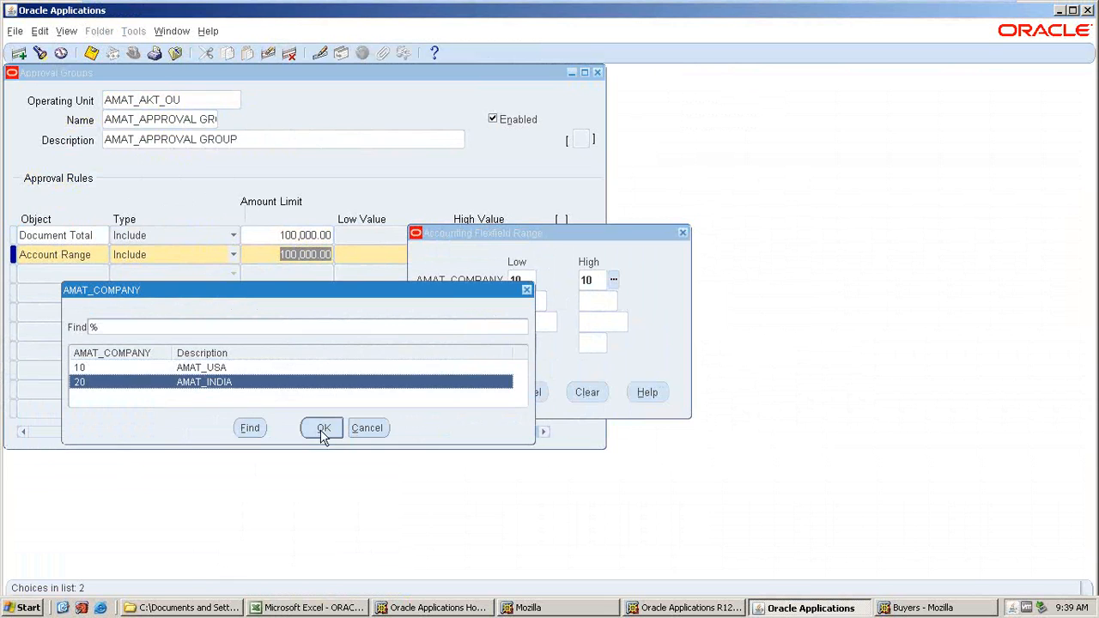
click(322, 428)
click(552, 301)
click(318, 430)
key(Tab)
click(624, 301)
click(189, 383)
click(313, 427)
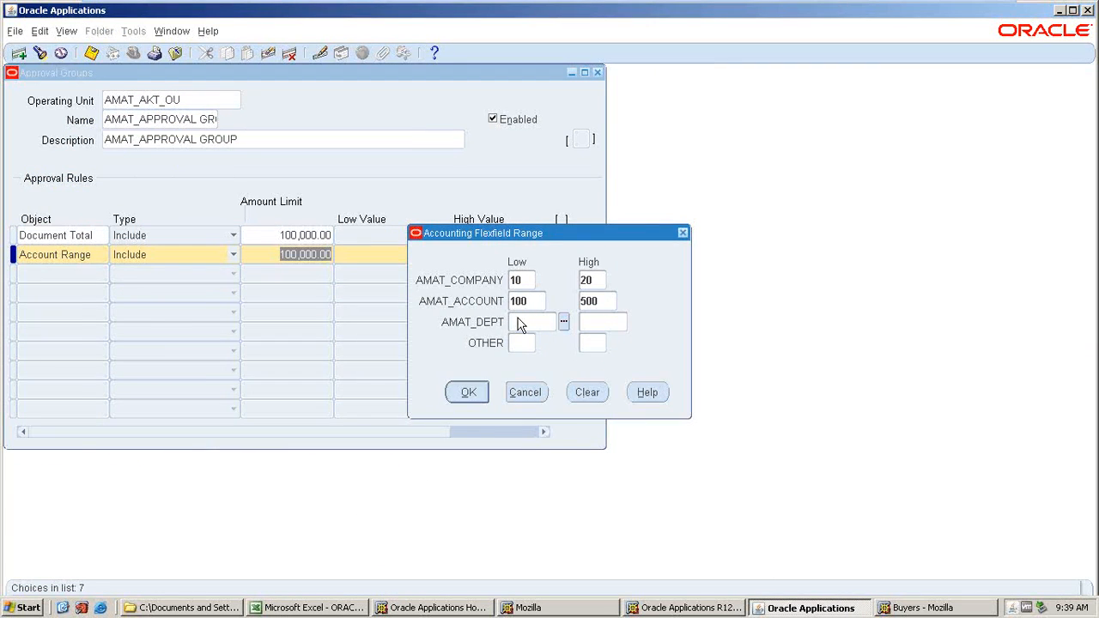
Set the department range 1000 to 4000 and other 9 to 9, confirm the range and save the group.
key(ctrl+l)
click(335, 428)
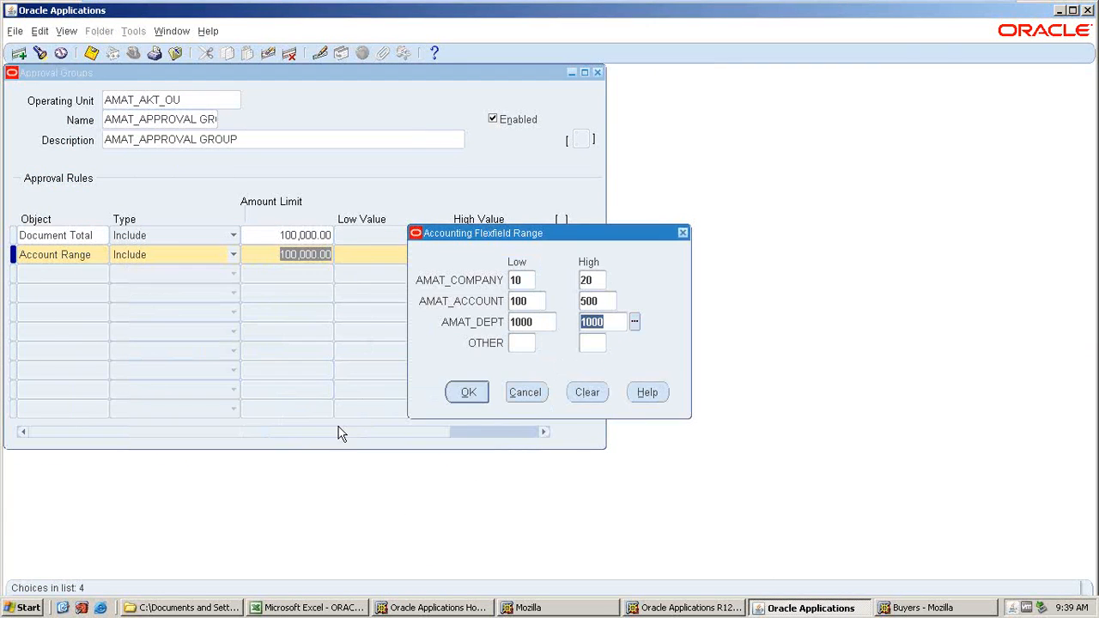
key(ctrl+l)
click(189, 383)
click(332, 428)
click(465, 393)
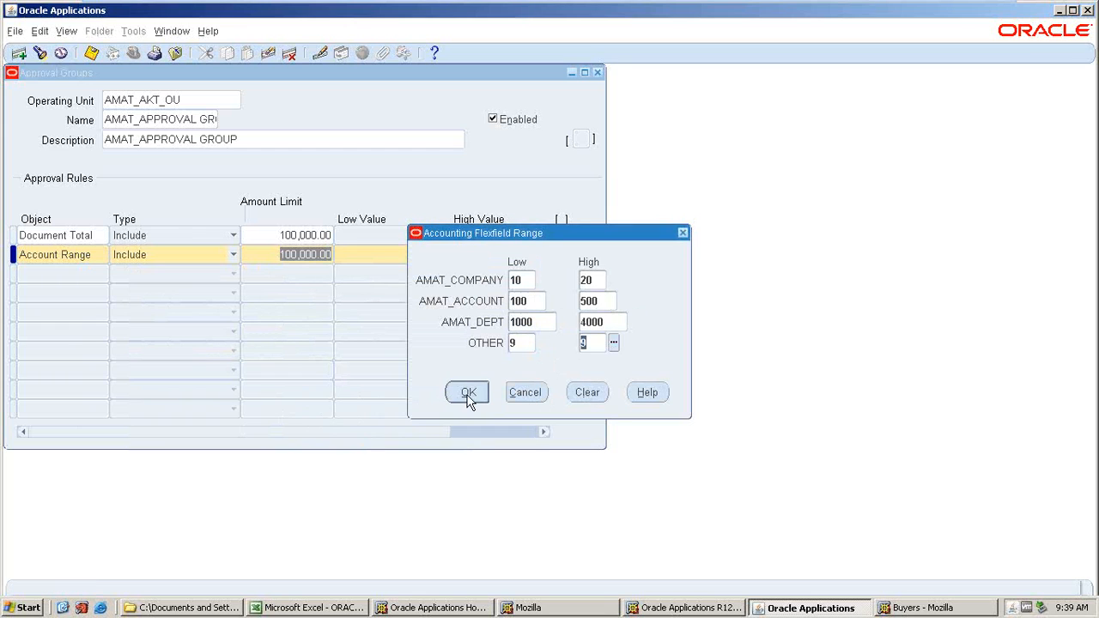
key(ctrl+s)
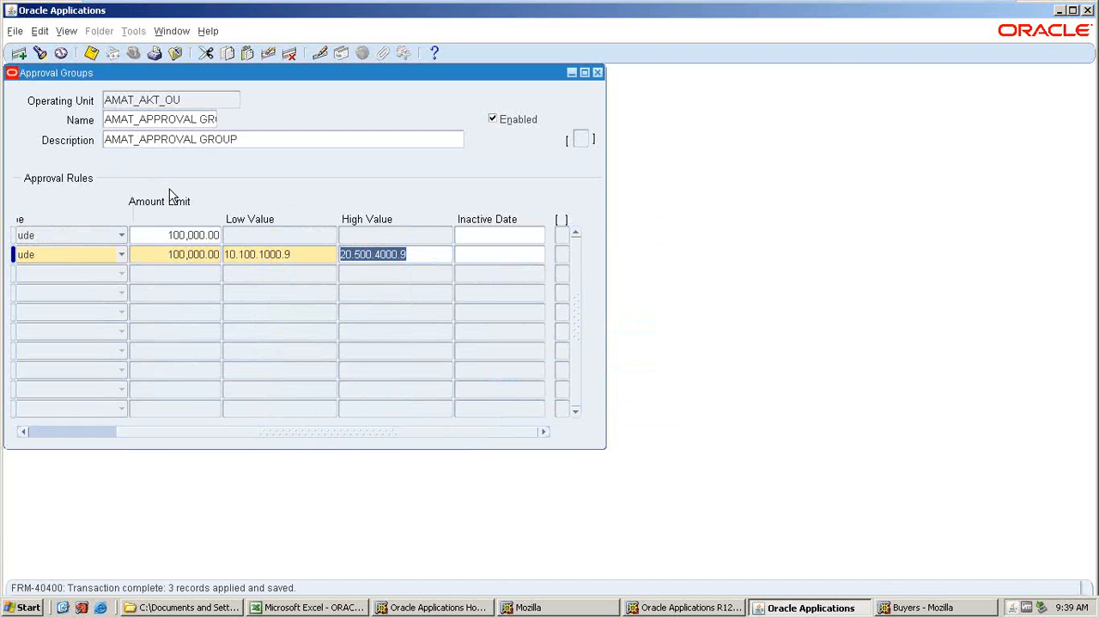
Try assigning an approval group to job 001.AMAT_CONSULTING in Assign Approval Groups, then close the form unsaved.
click(598, 71)
click(128, 261)
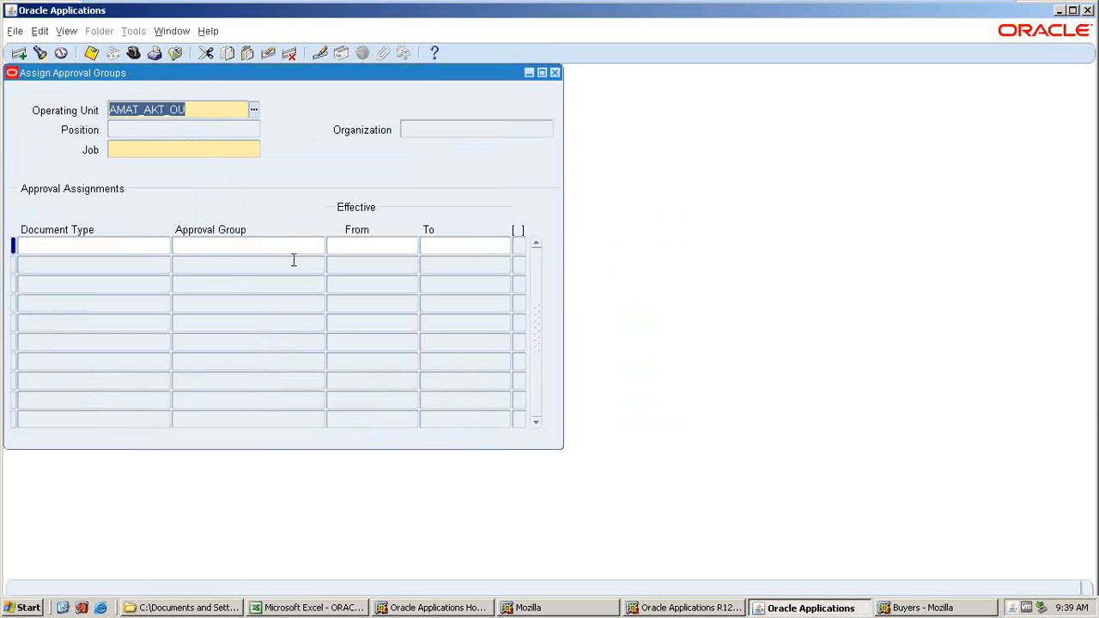
key(Tab)
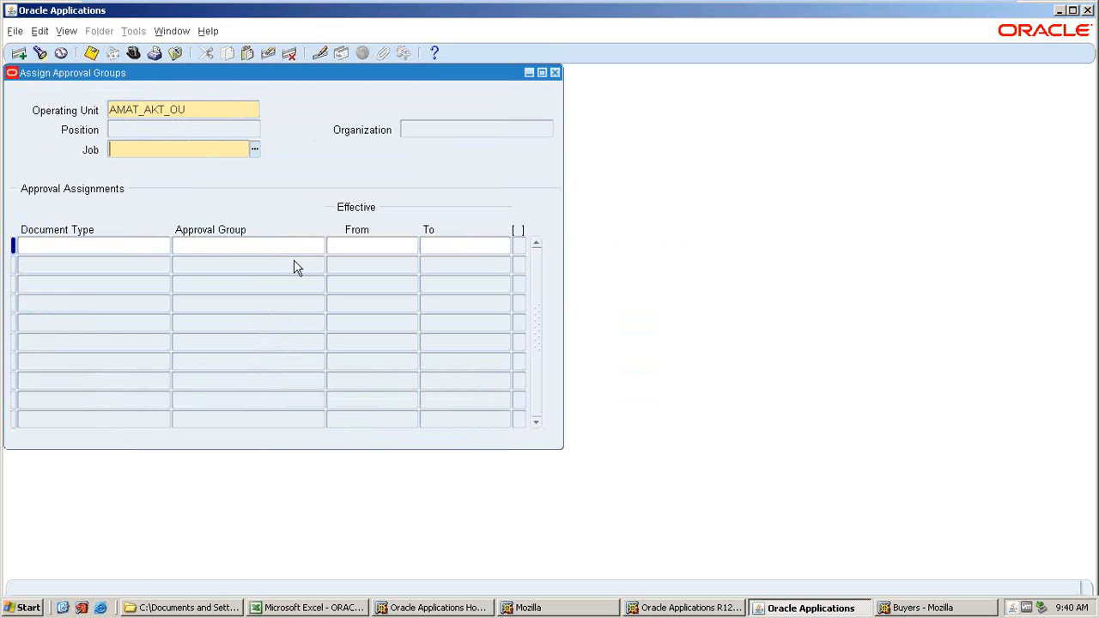
click(255, 150)
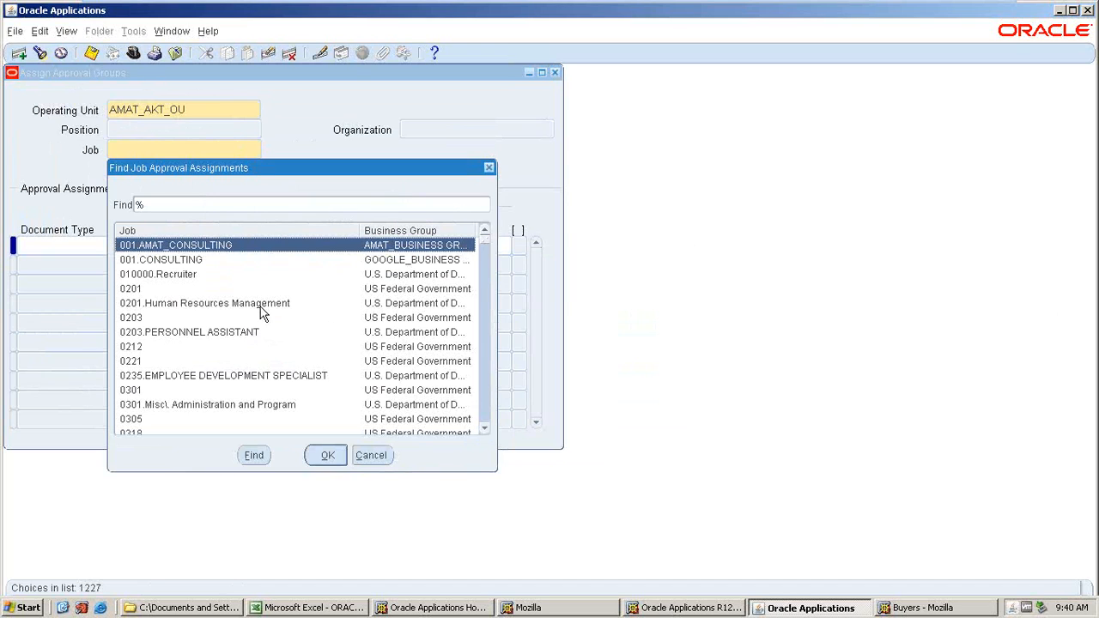
click(315, 453)
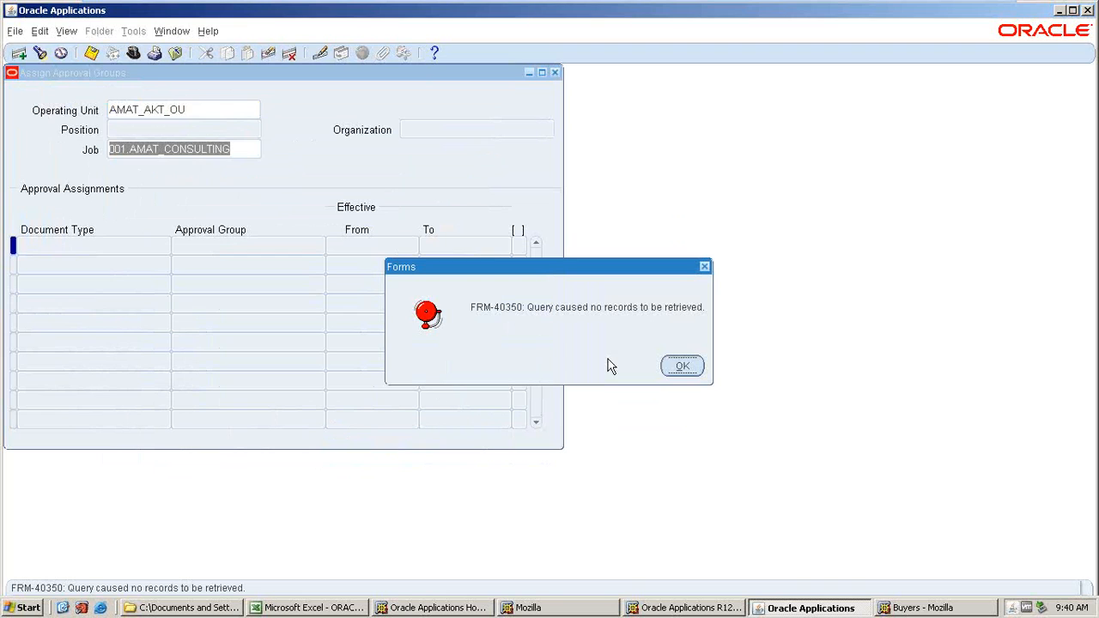
click(686, 366)
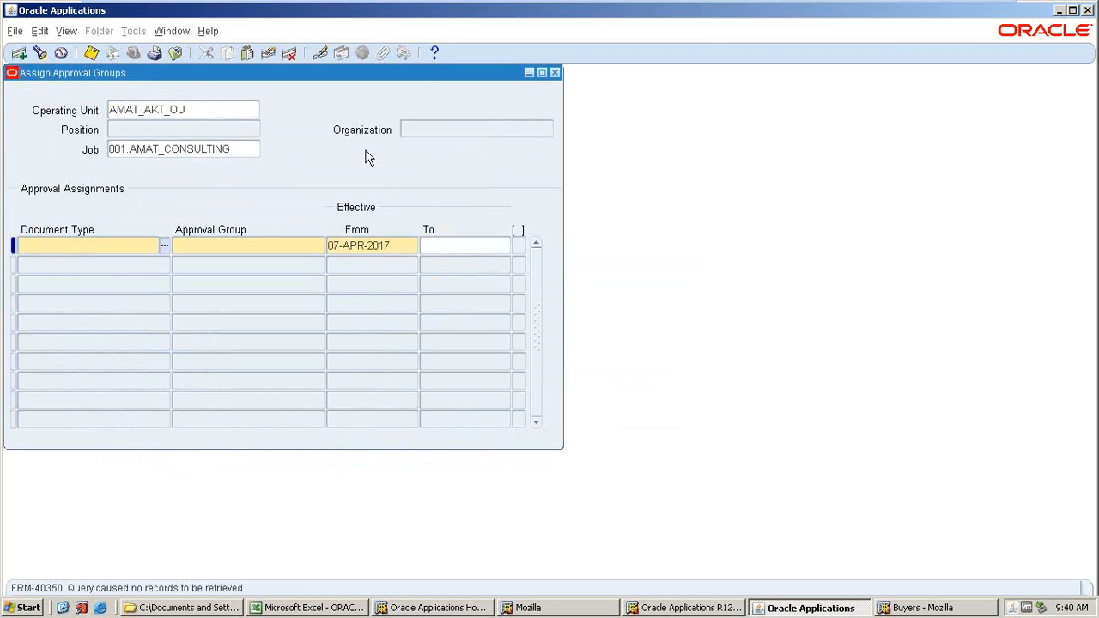
click(164, 123)
click(82, 240)
click(202, 111)
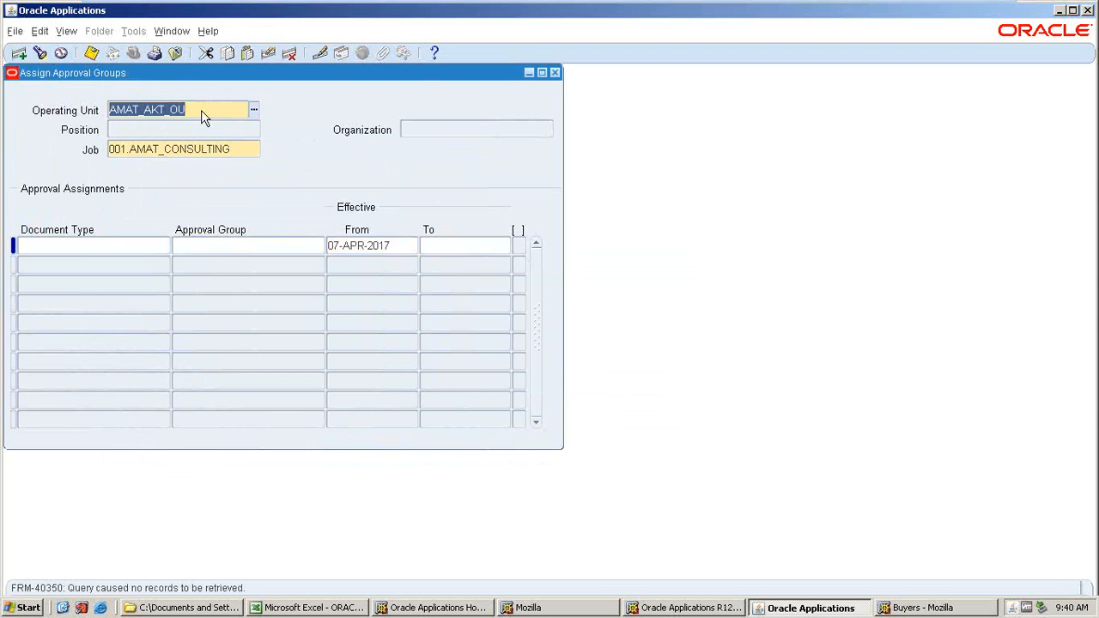
click(555, 73)
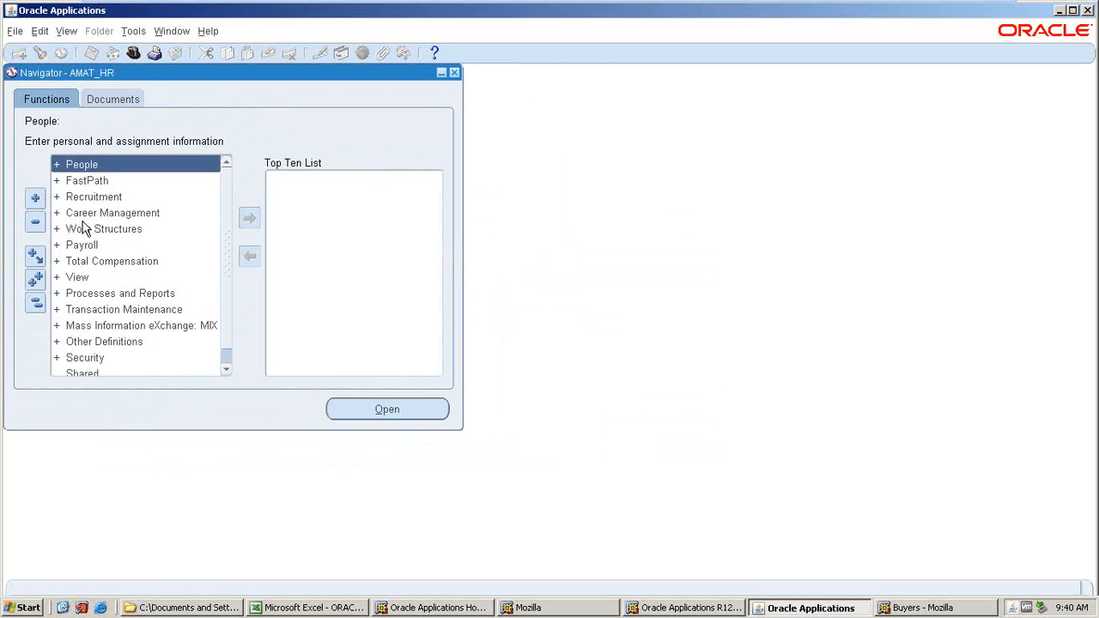
Open the Position Description form as a new record and enter position number 001.
double_click(94, 232)
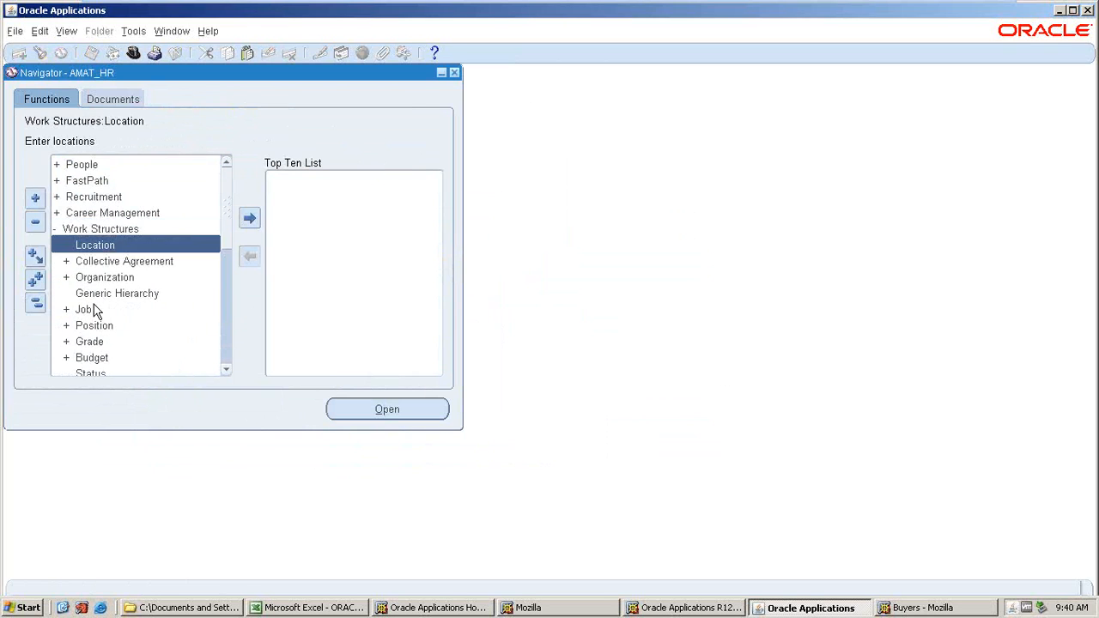
double_click(97, 327)
double_click(99, 344)
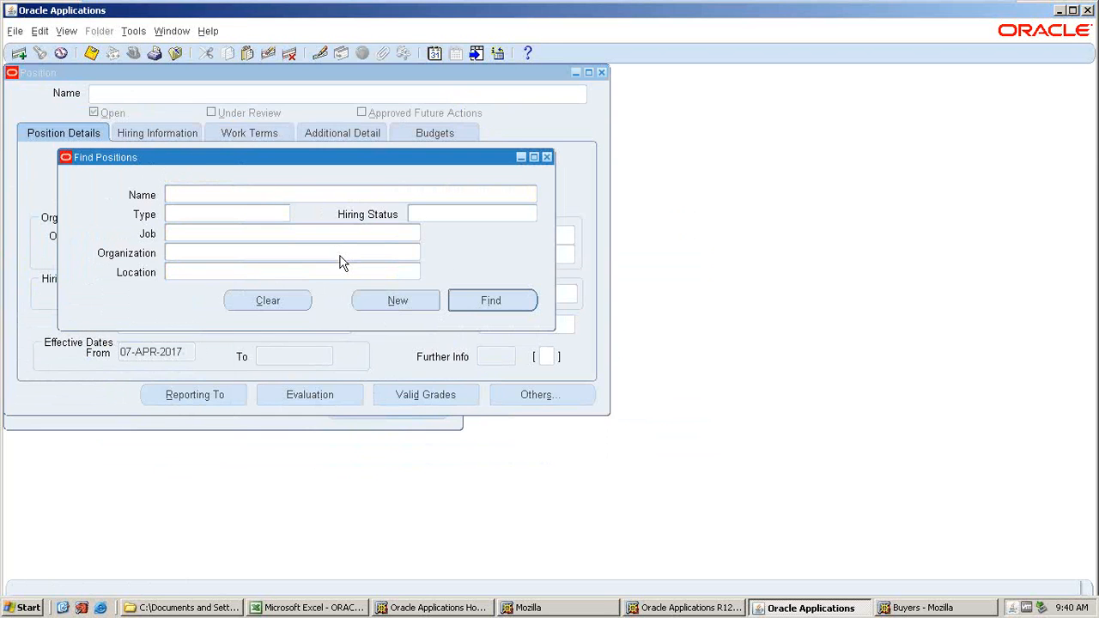
click(394, 303)
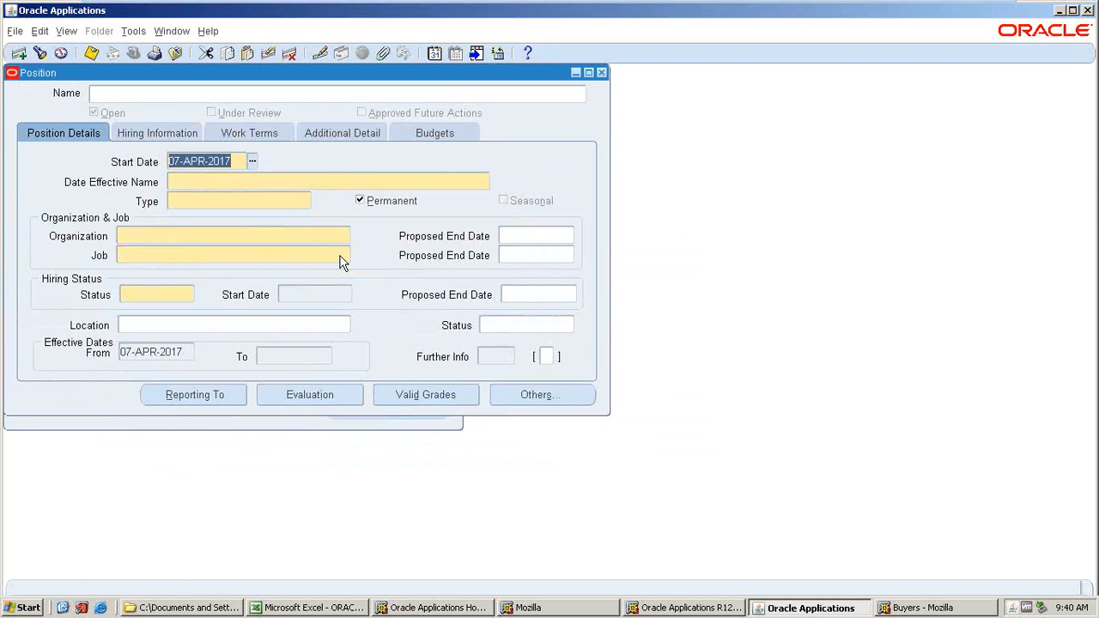
click(194, 183)
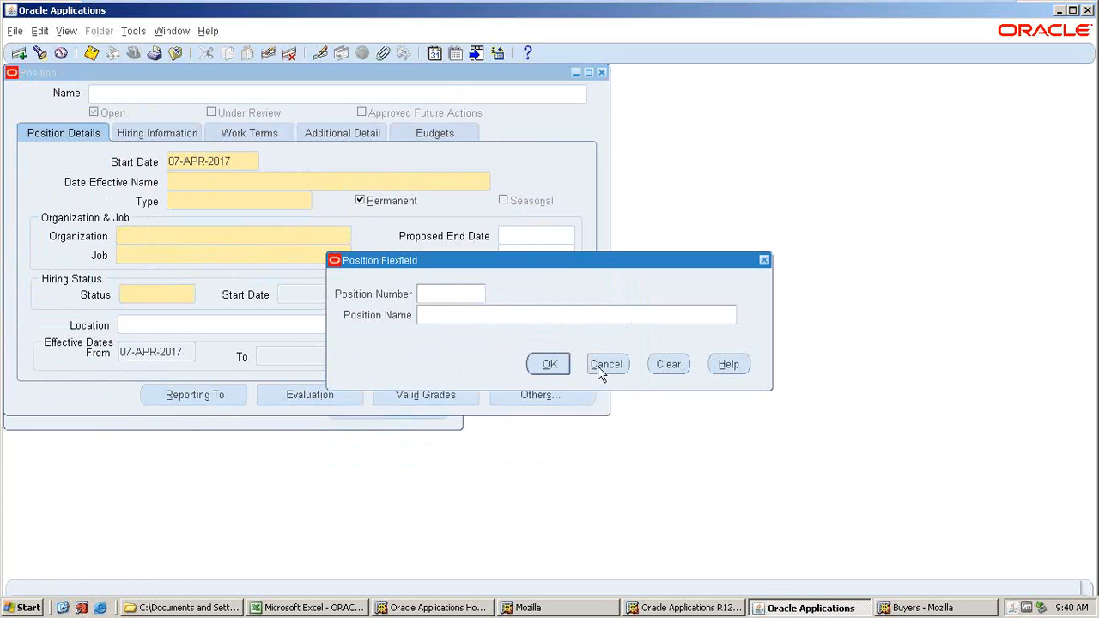
text(001)
key(Tab)
click(553, 365)
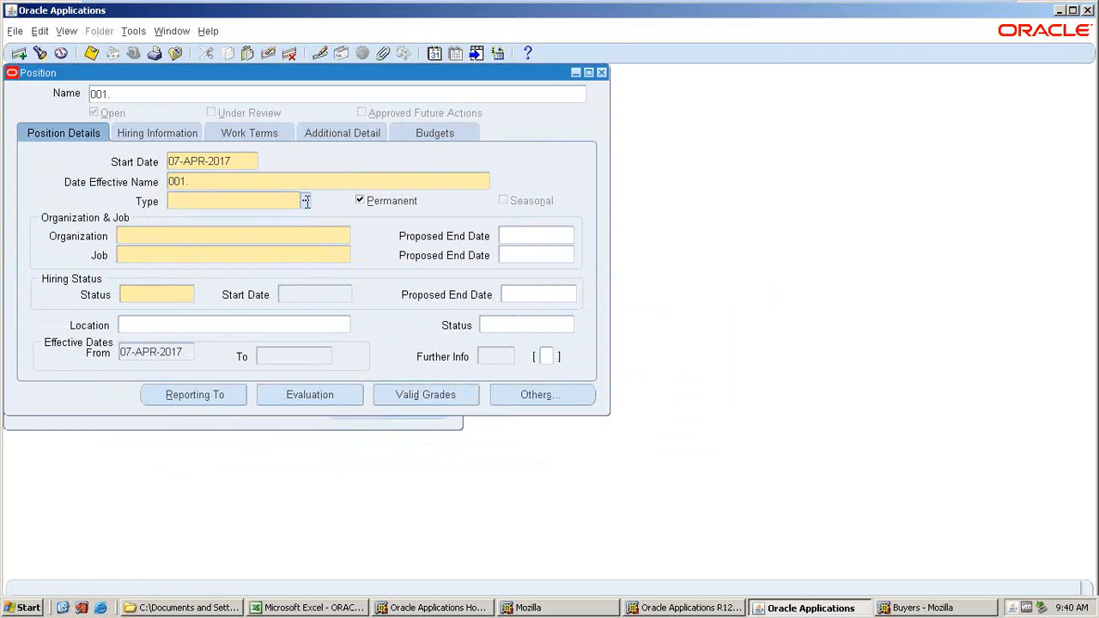
Enter position name %AMAT% in the position flexfield, then close the form without saving.
click(224, 180)
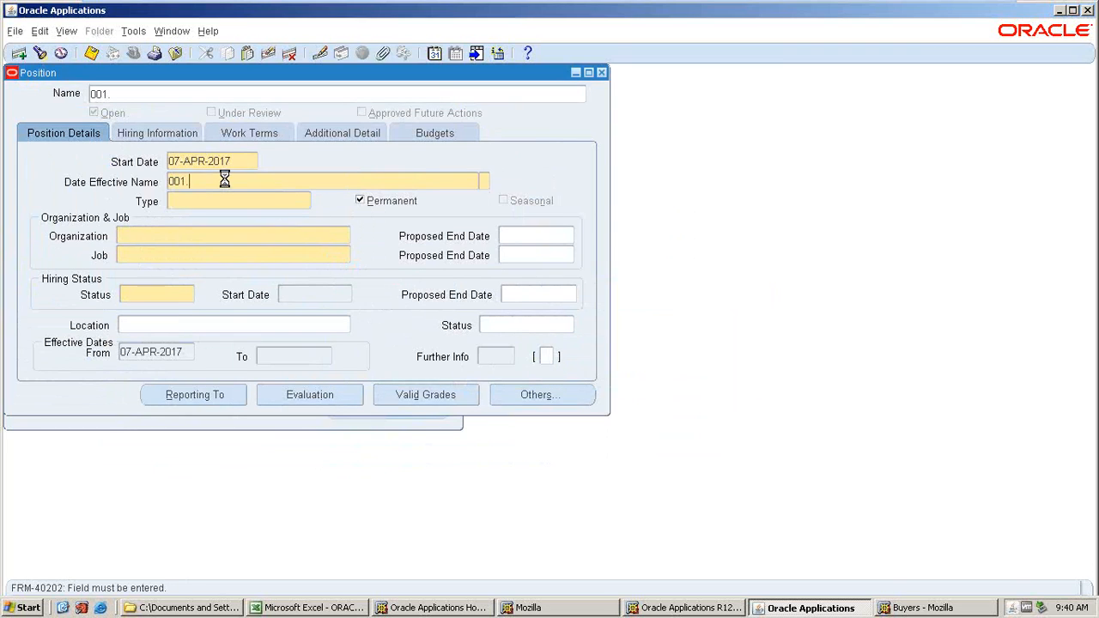
click(458, 317)
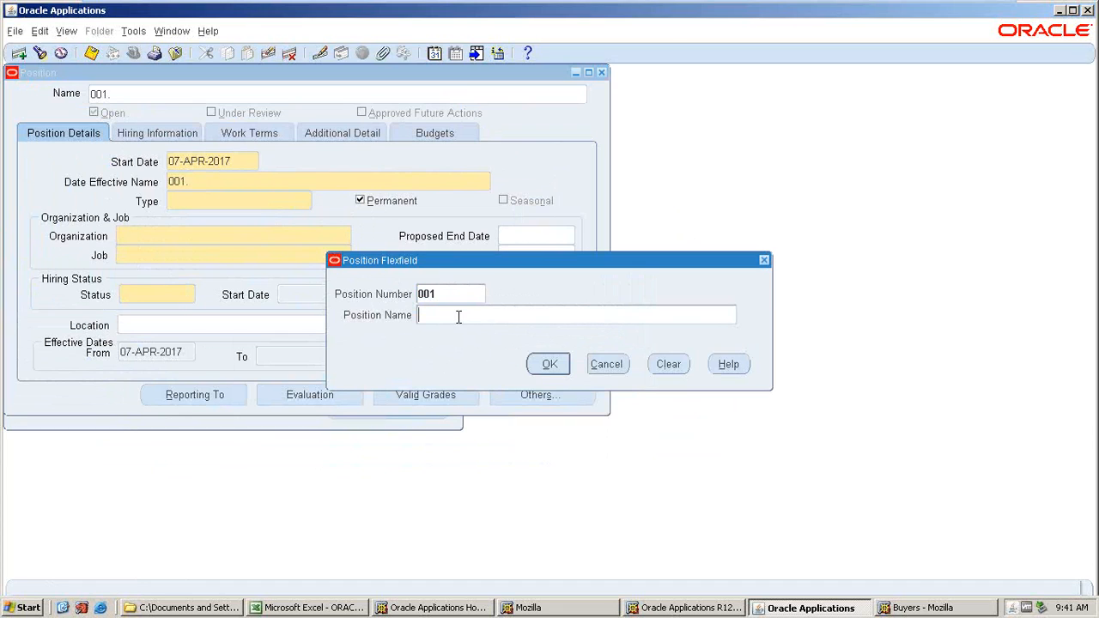
text(%AMAT%)
click(550, 364)
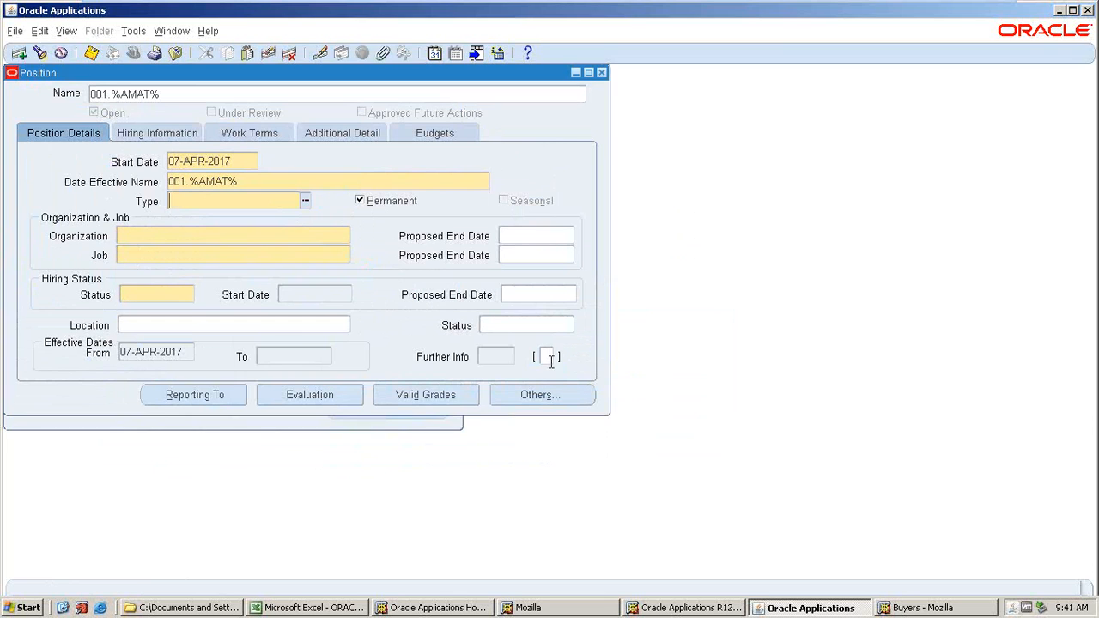
click(602, 73)
key(Return)
Reopen Position Description and find the position with number 001.
double_click(129, 343)
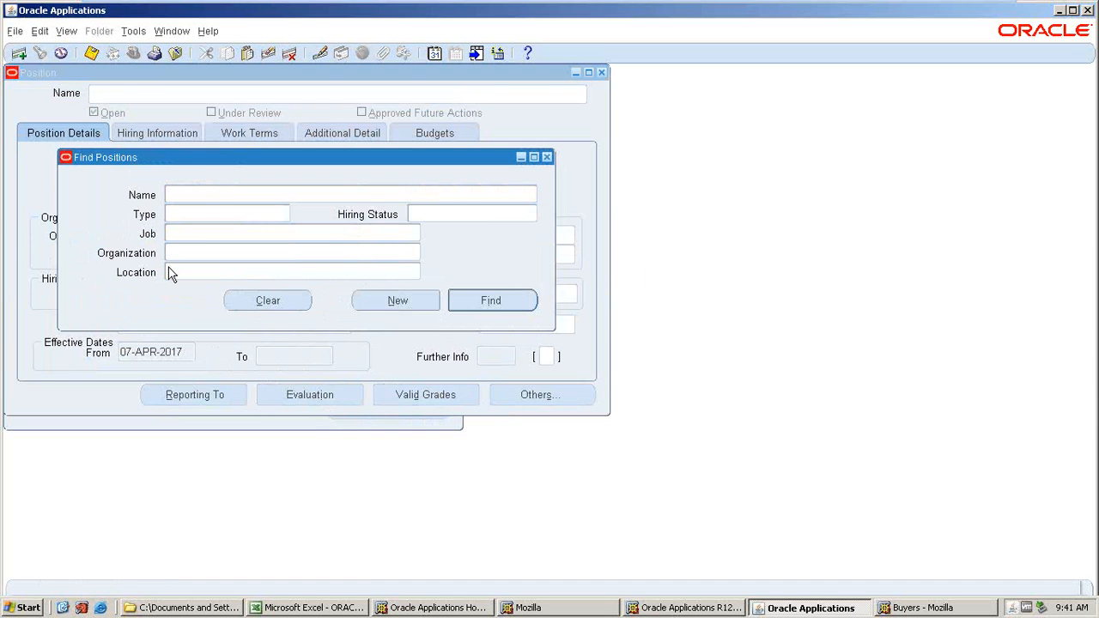
click(202, 197)
click(464, 366)
click(400, 293)
text(001)
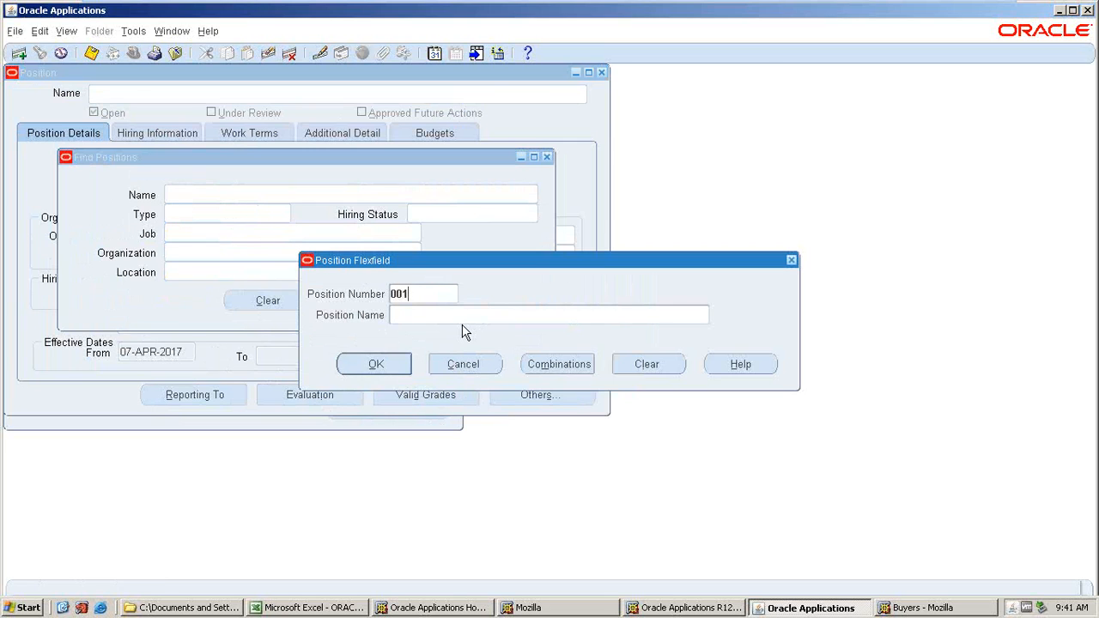
click(371, 363)
click(485, 301)
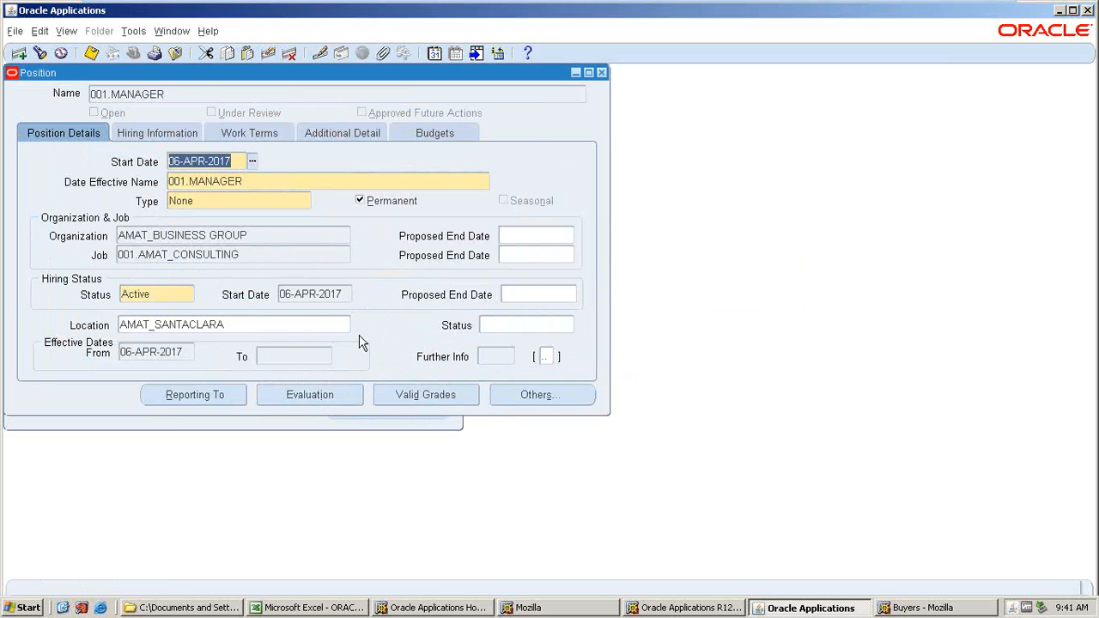
Review the 001.MANAGER position's details across its tabs, then close the form.
click(260, 327)
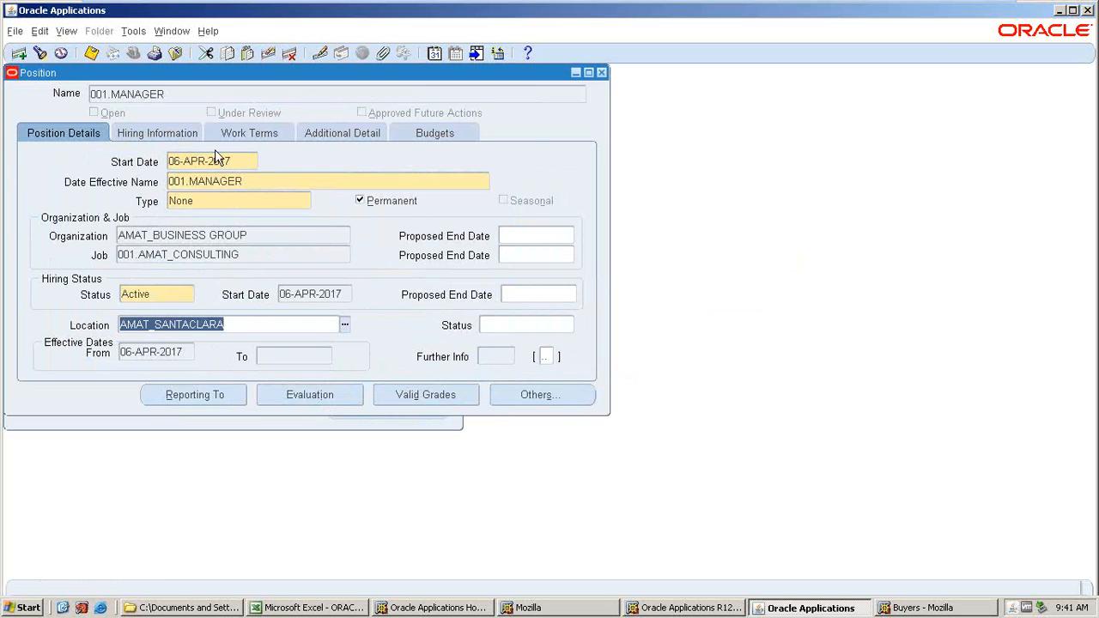
click(154, 135)
click(249, 135)
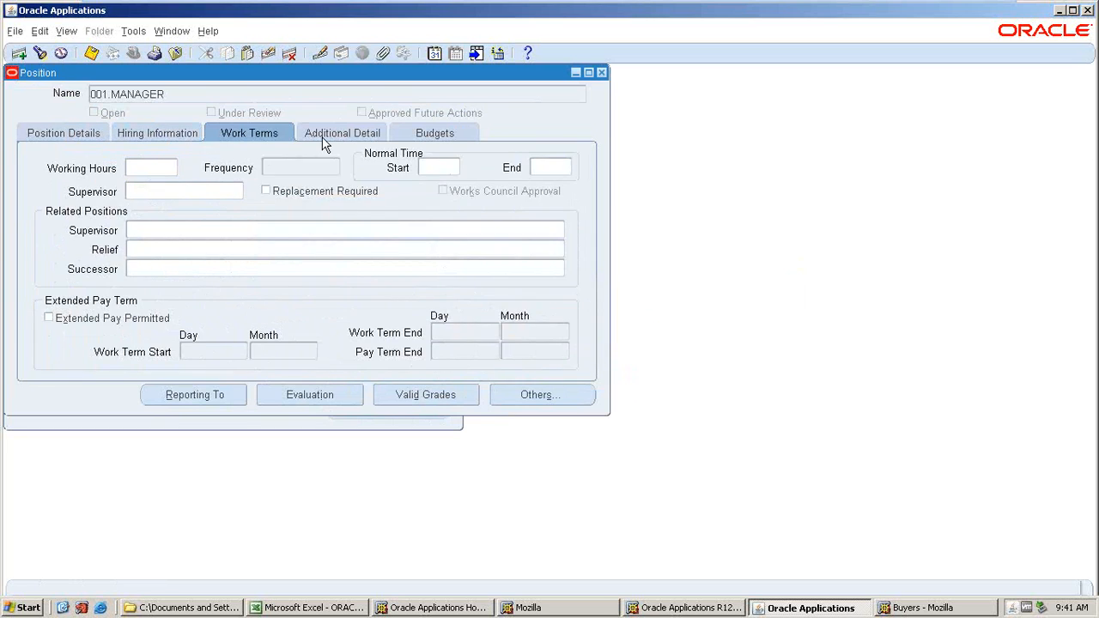
click(324, 139)
click(440, 138)
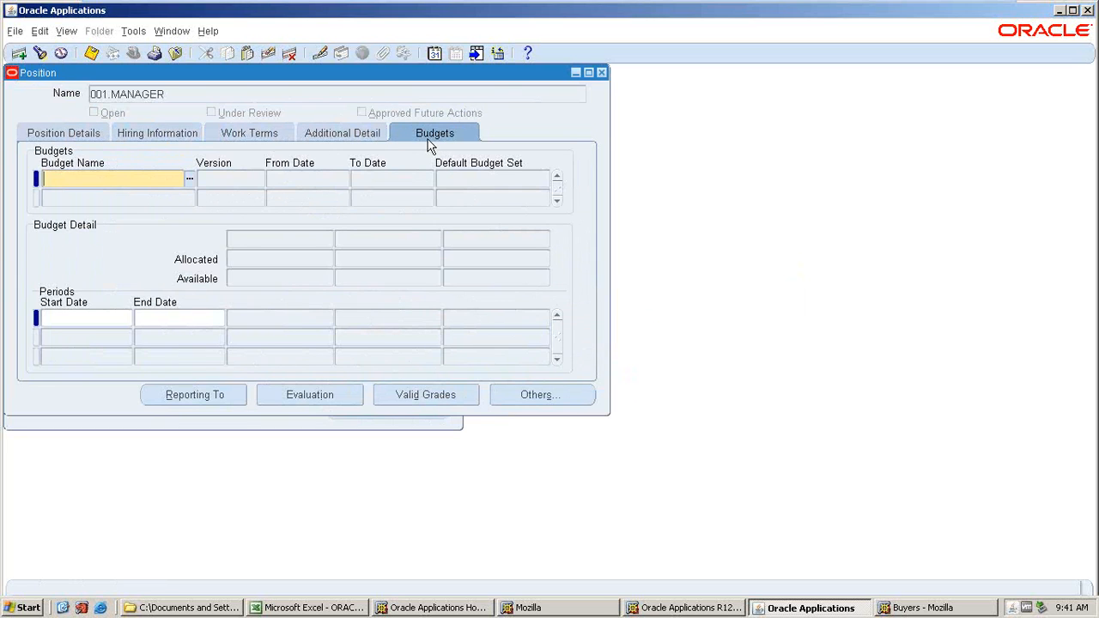
click(106, 139)
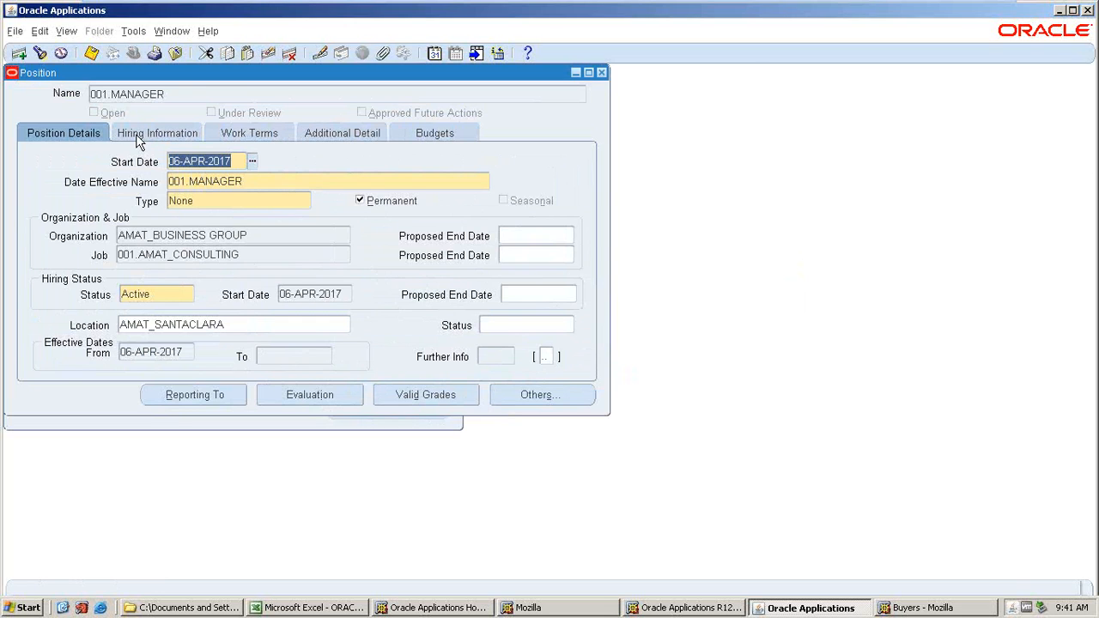
click(142, 137)
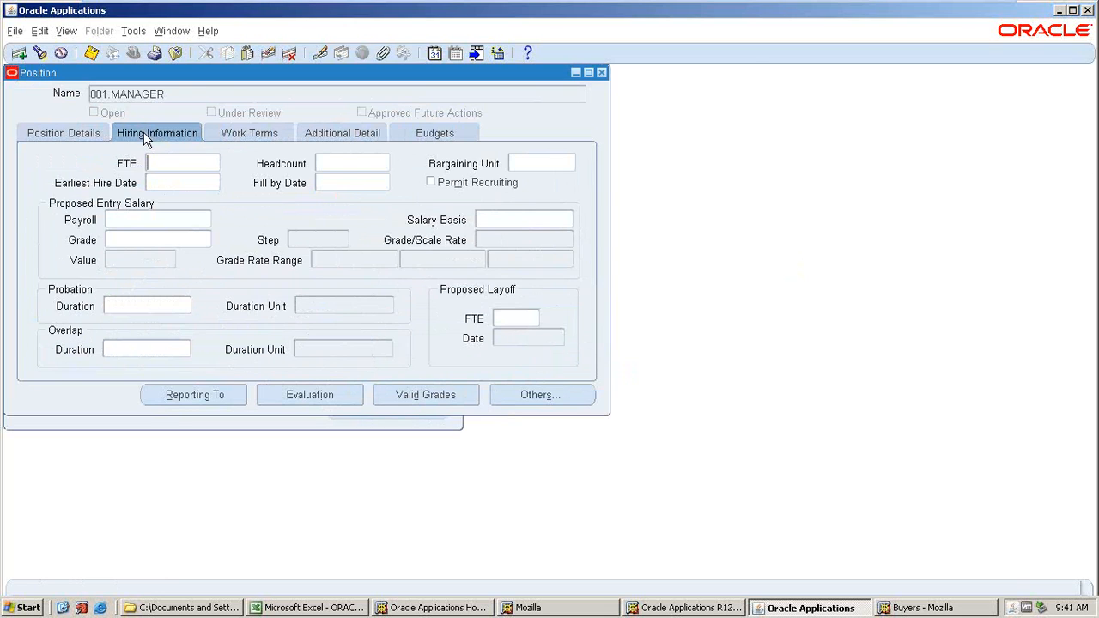
click(240, 139)
click(307, 135)
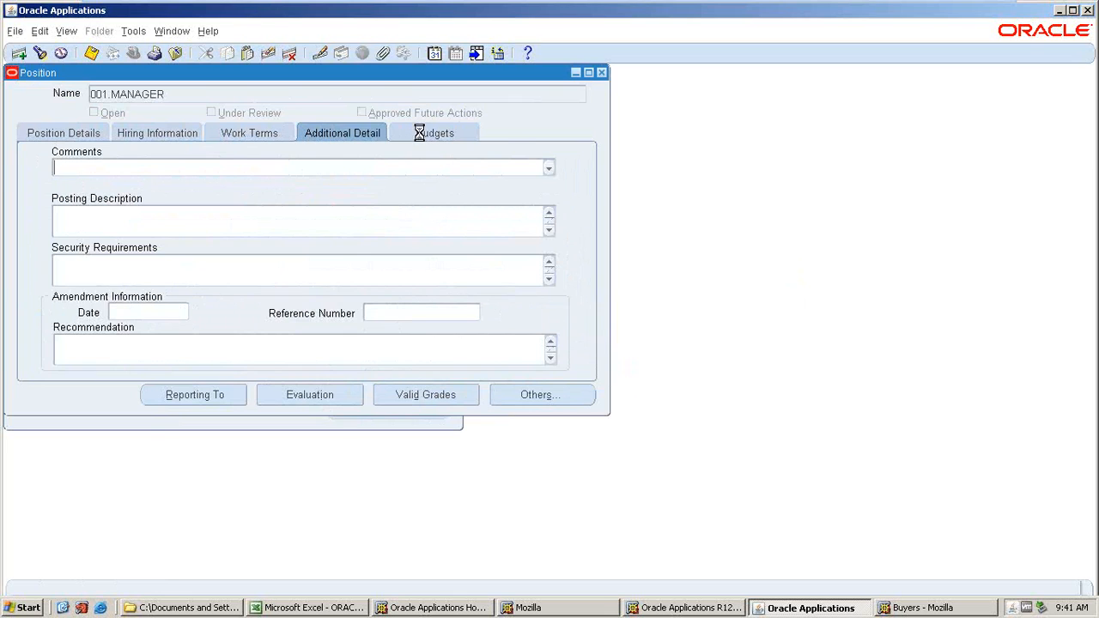
click(421, 137)
click(86, 139)
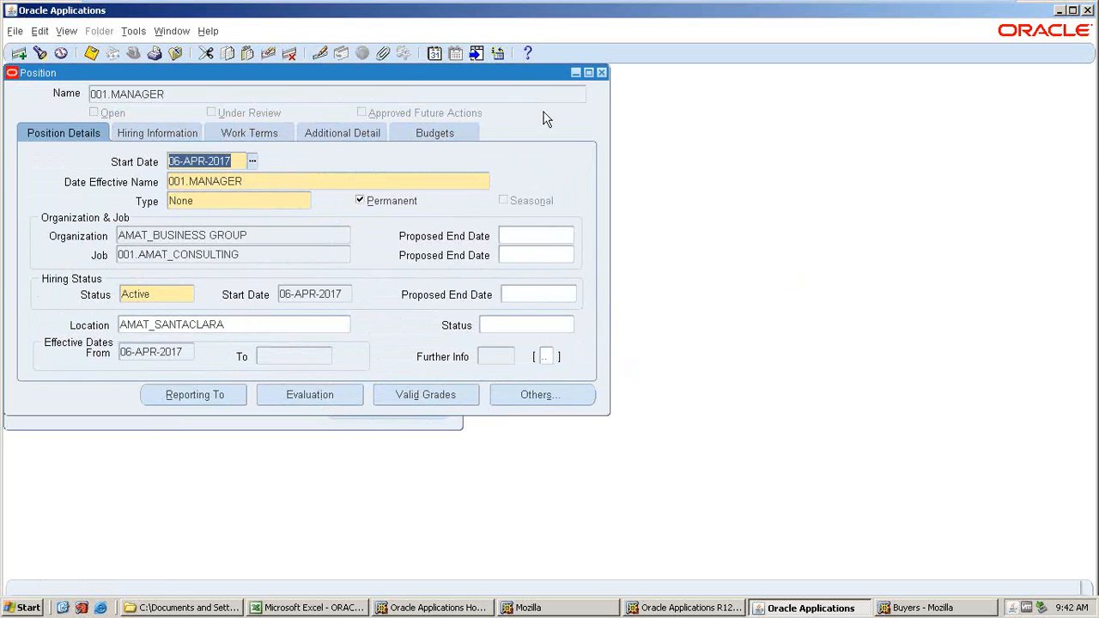
click(602, 72)
Open Position Hierarchy, query hierarchies matching %AMAT%, then close the form.
double_click(107, 358)
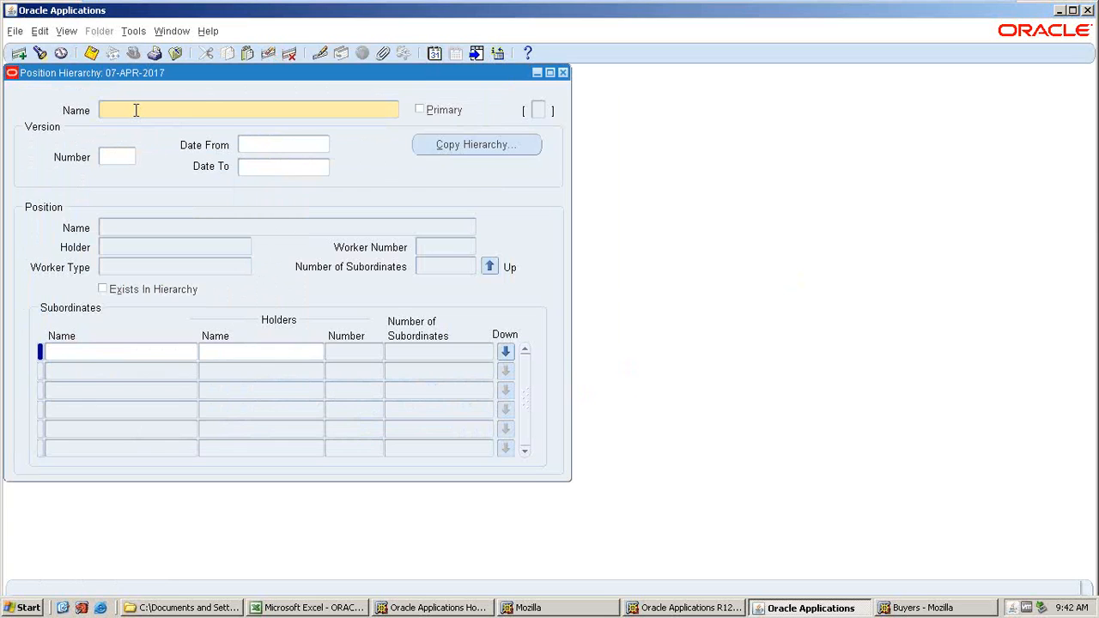
key(F11)
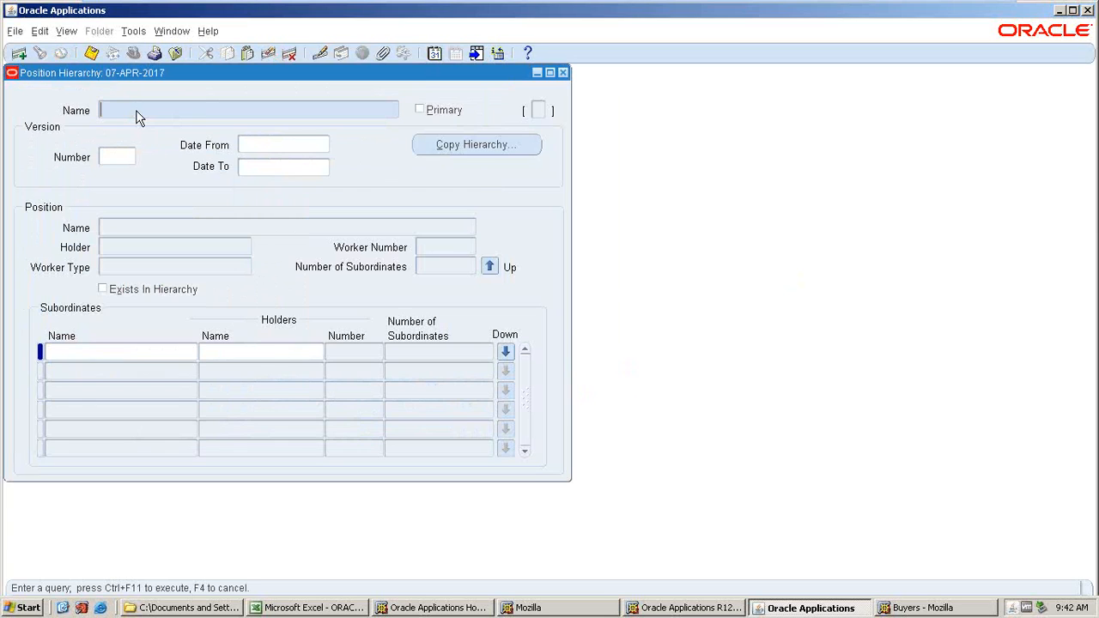
text(%)
text(A)
text(M)
key(BackSpace)
text(MAT%)
key(ctrl+F11)
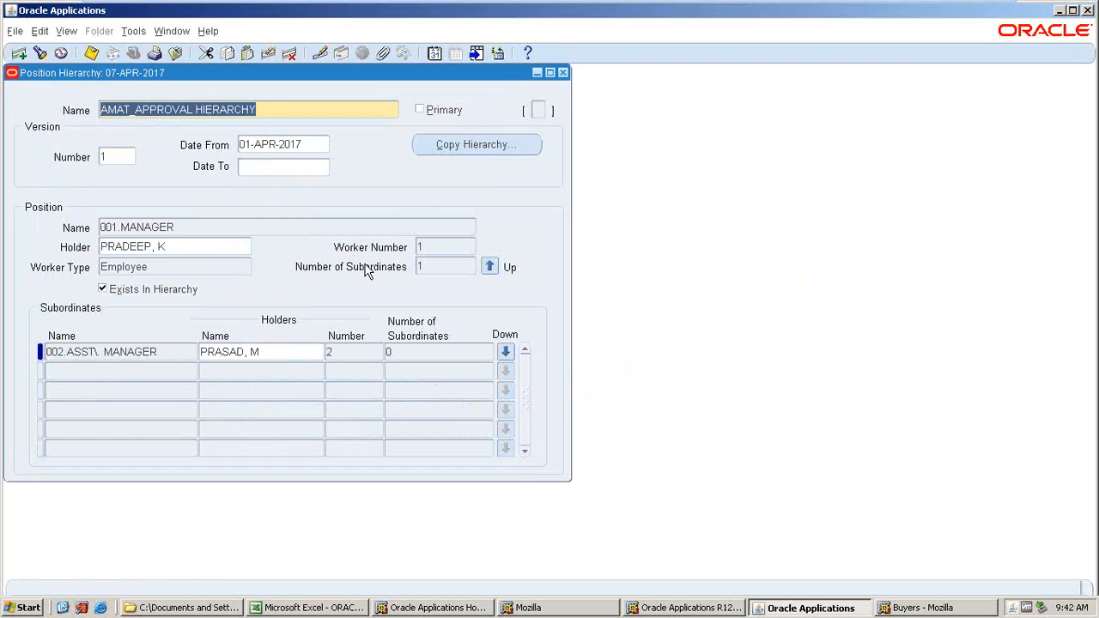
click(564, 74)
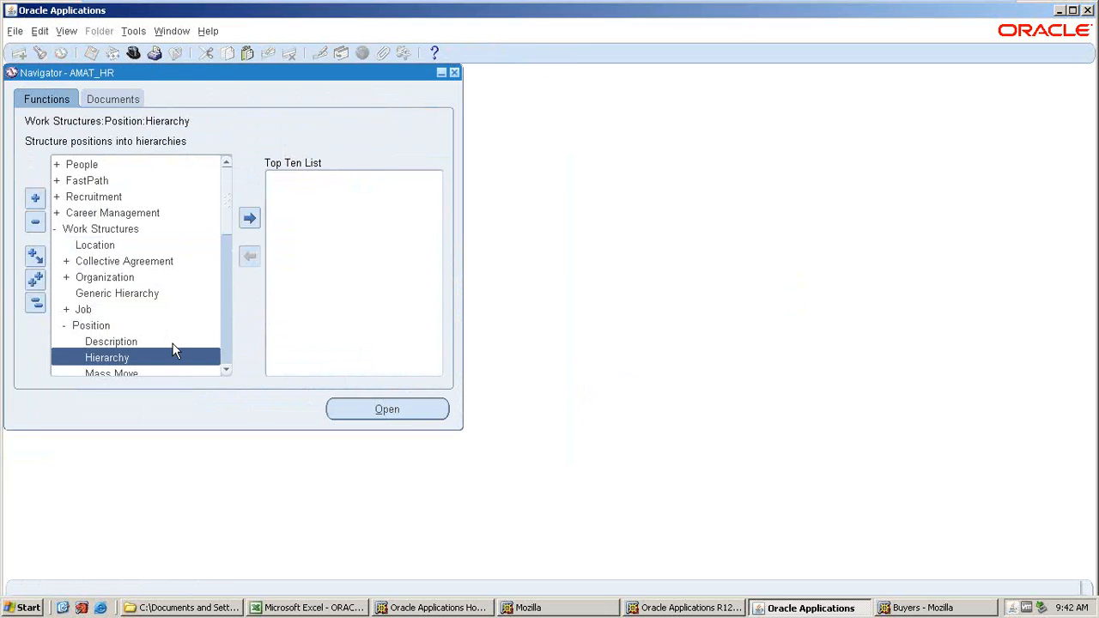
Open People Enter and Maintain and find the hierarchy's top employee by full name.
double_click(70, 164)
double_click(91, 182)
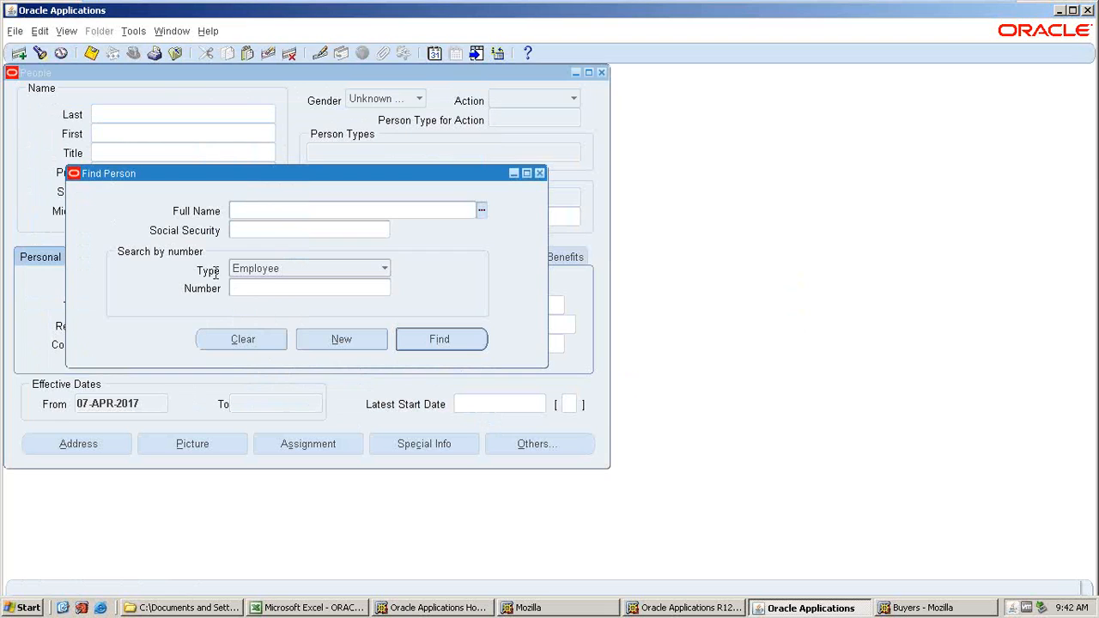
text(PRADEEP)
key(Tab)
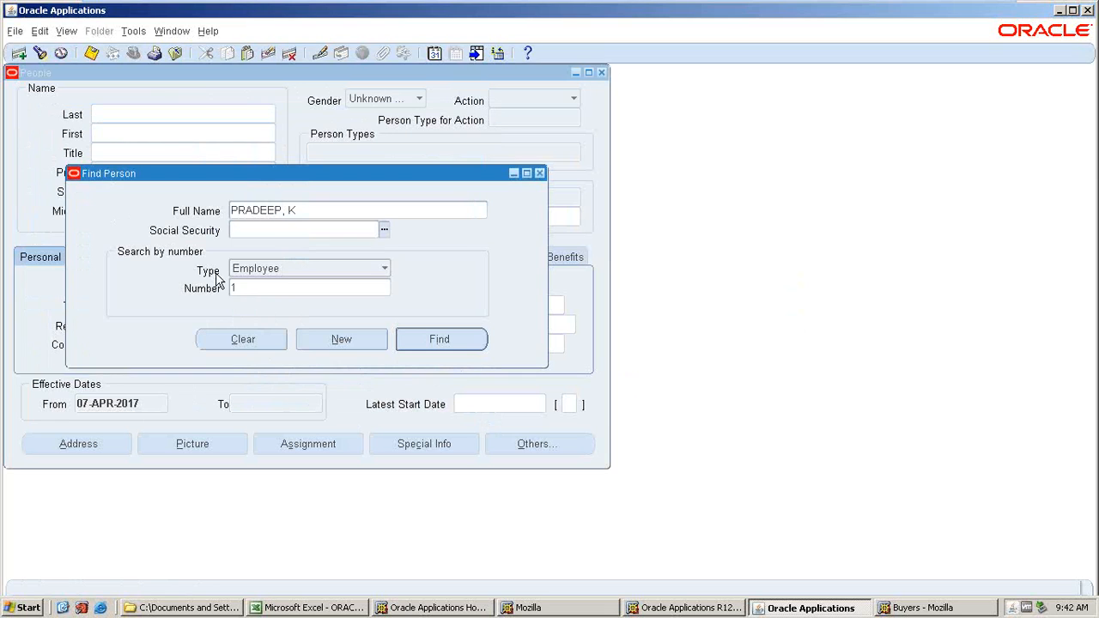
key(Return)
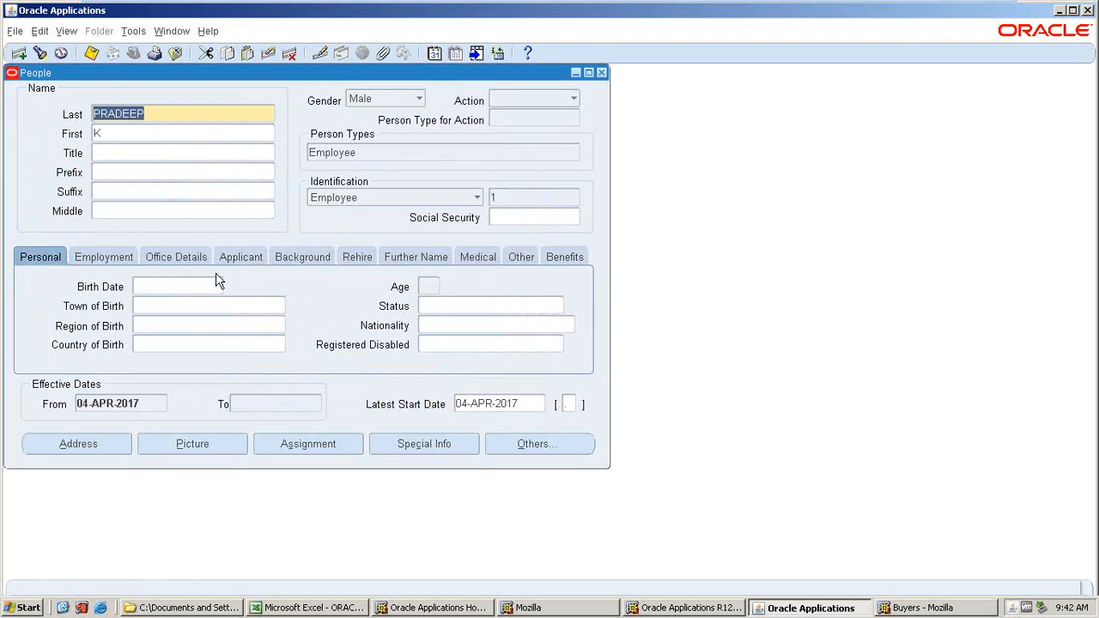
Review the employee's assignment job and position across its tabs, then close Assignment and People.
click(289, 444)
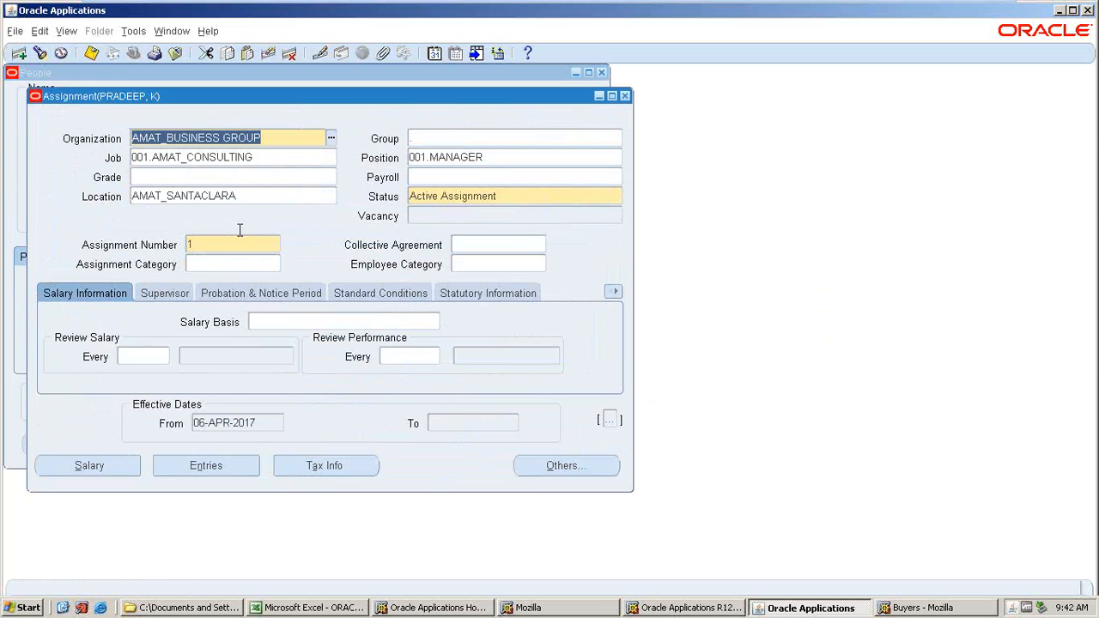
click(277, 162)
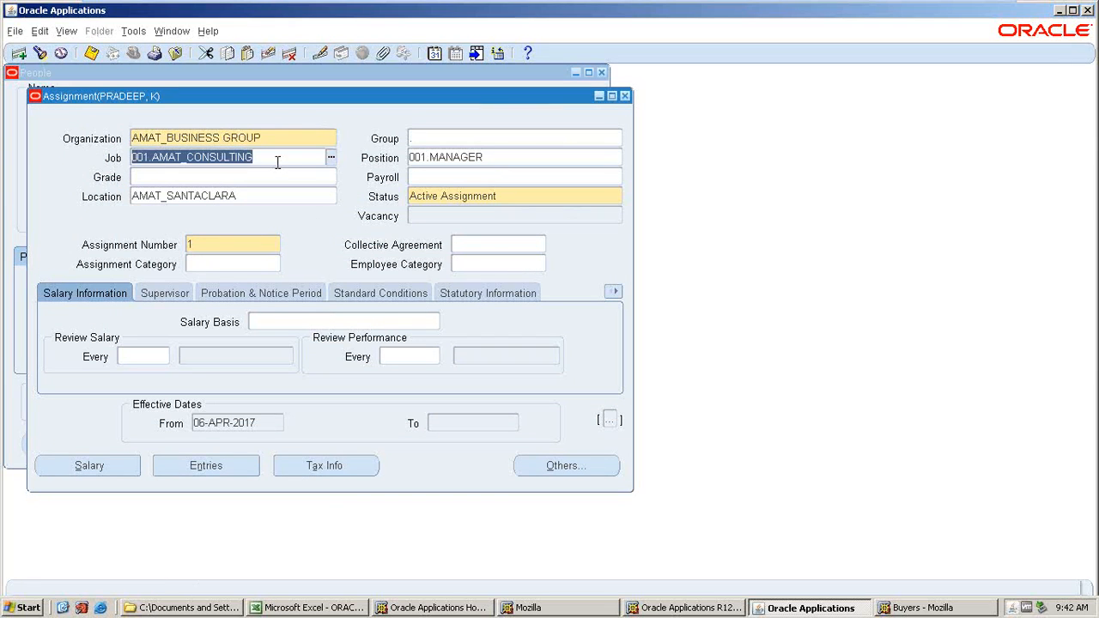
click(484, 157)
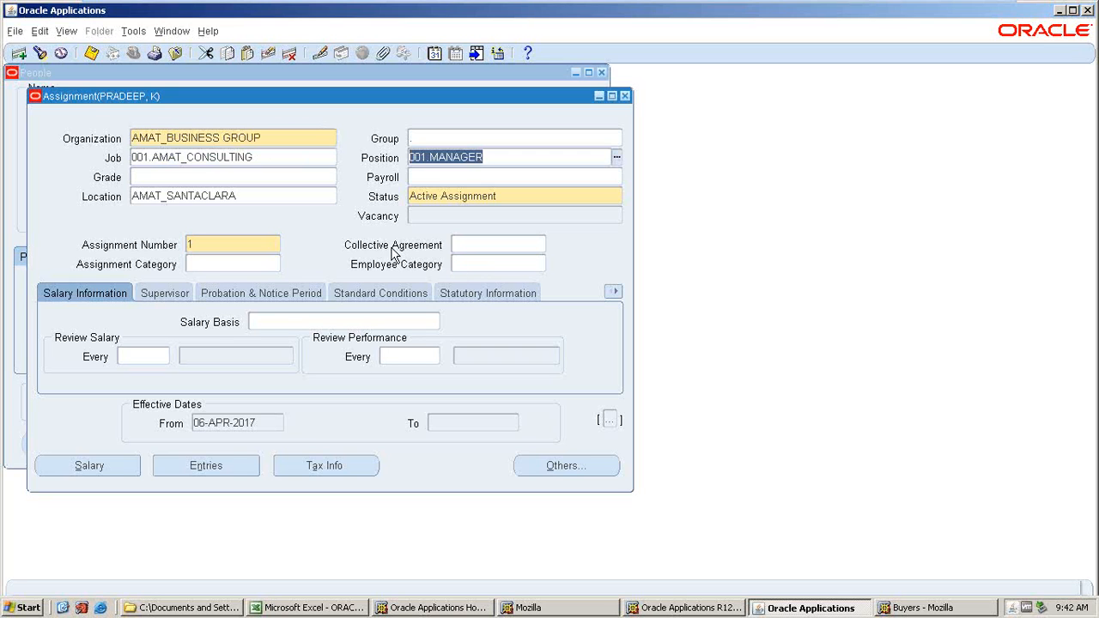
click(271, 294)
click(368, 289)
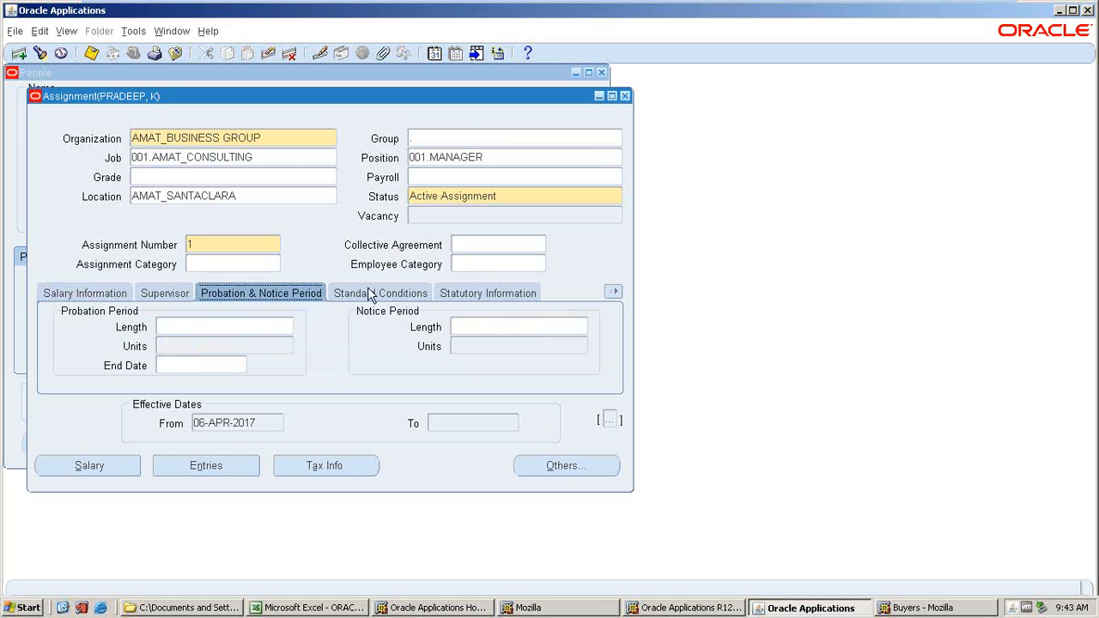
click(488, 293)
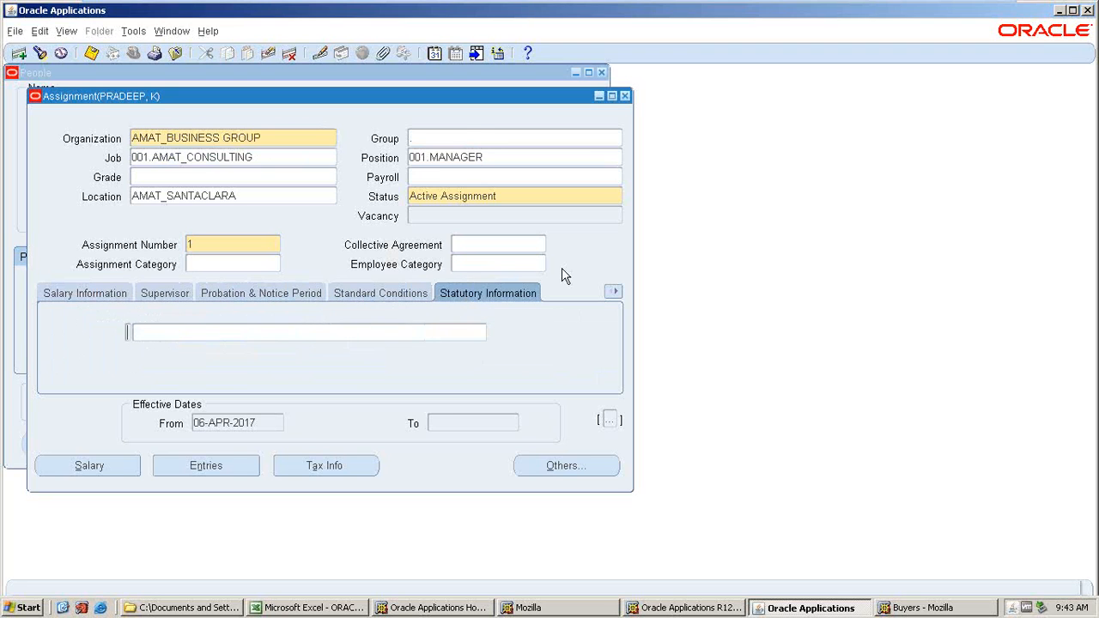
click(625, 96)
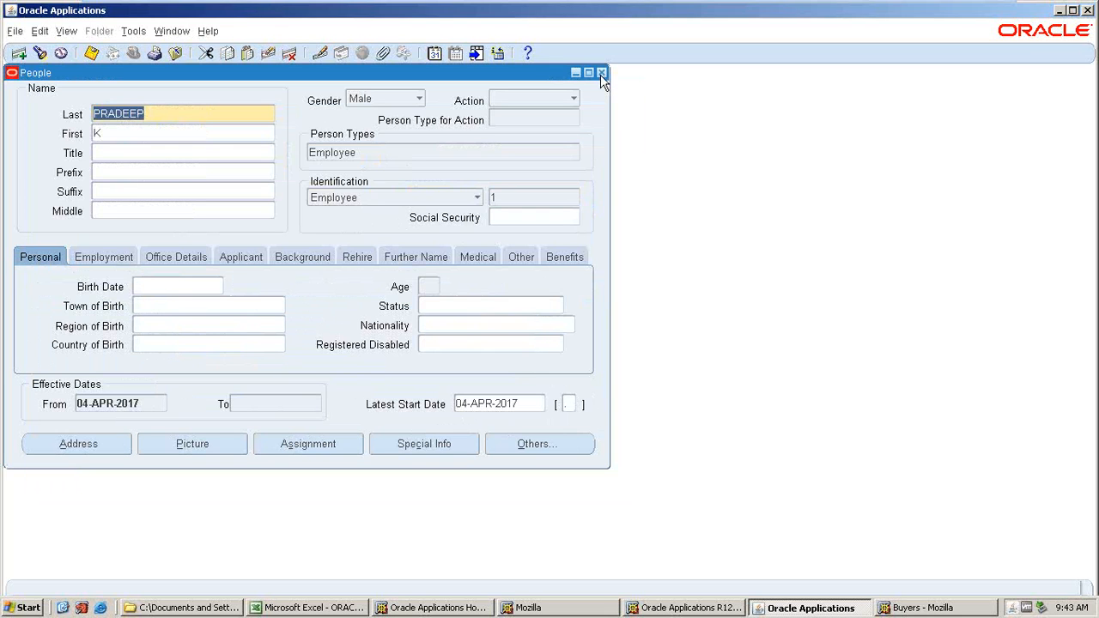
click(601, 73)
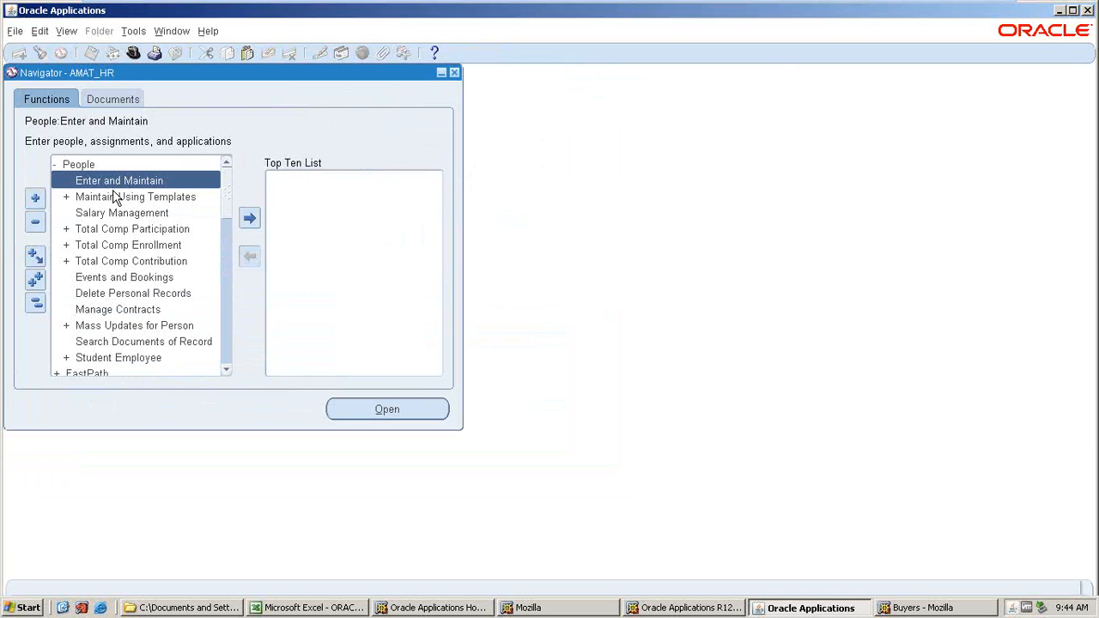
Switch responsibility to AMAT_PO.
click(133, 54)
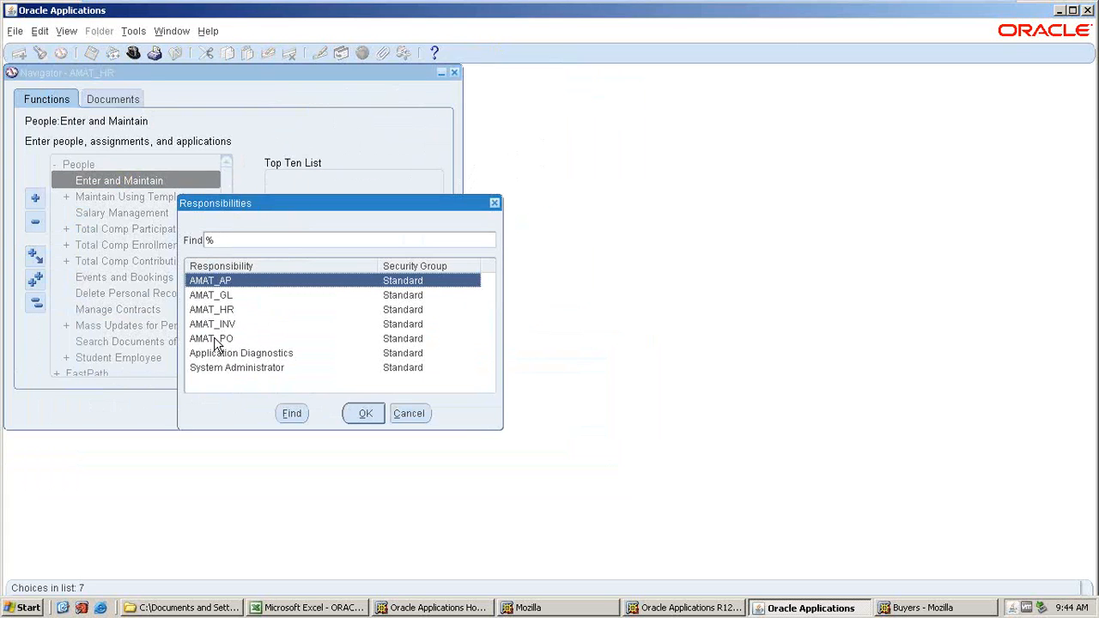
click(215, 340)
click(365, 413)
Submit a single Fill Employee Hierarchy request for operating unit AMAT_AKT_OU.
click(66, 32)
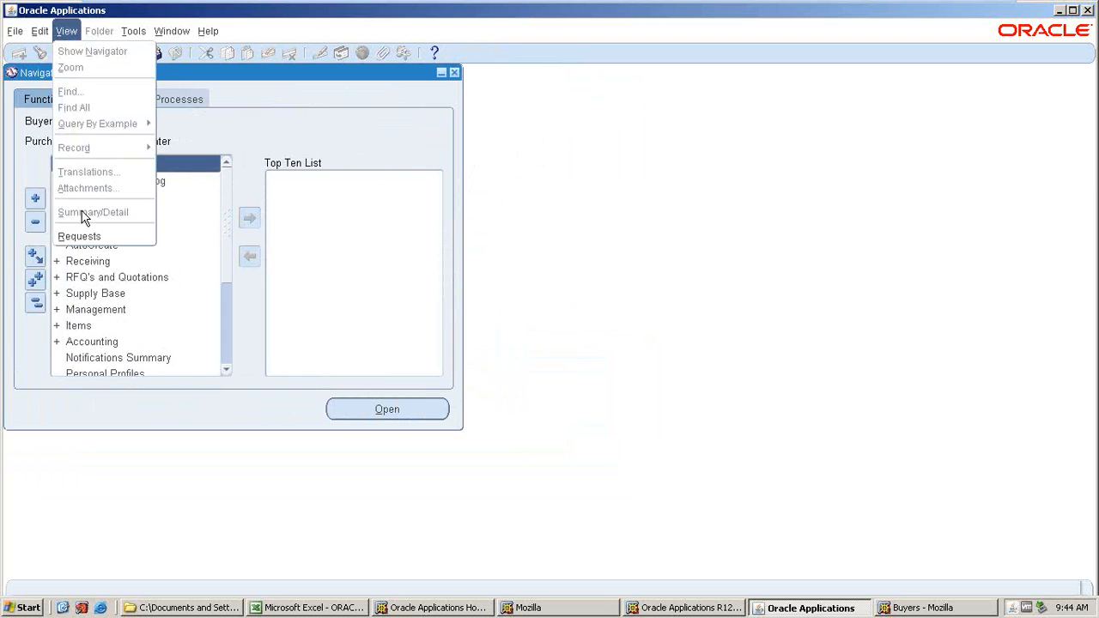
click(83, 235)
click(212, 418)
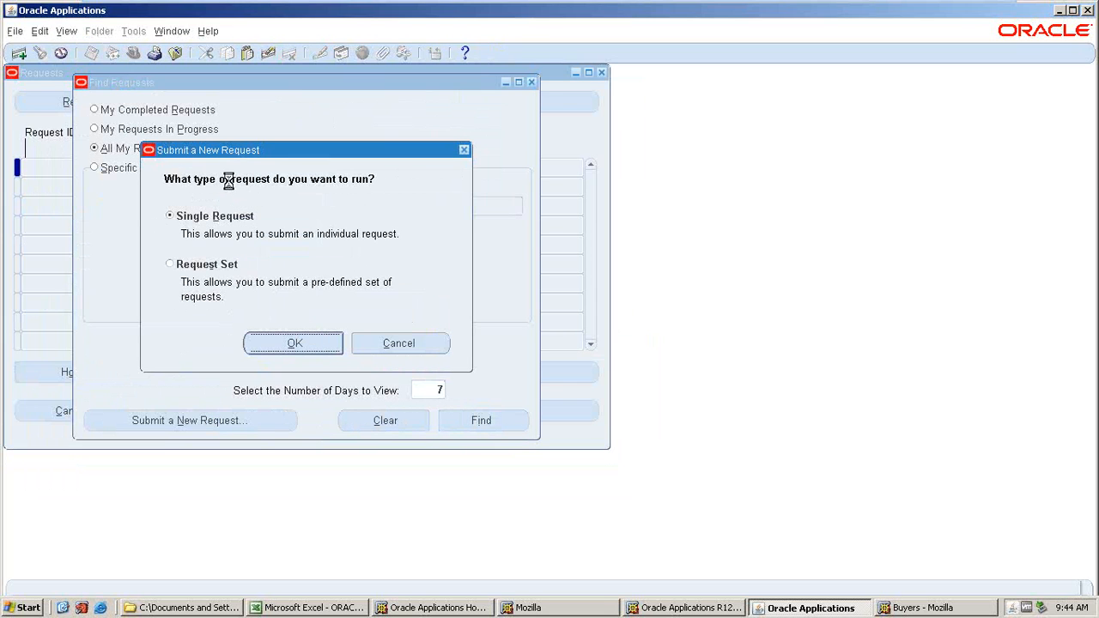
key(Return)
text(%FIL)
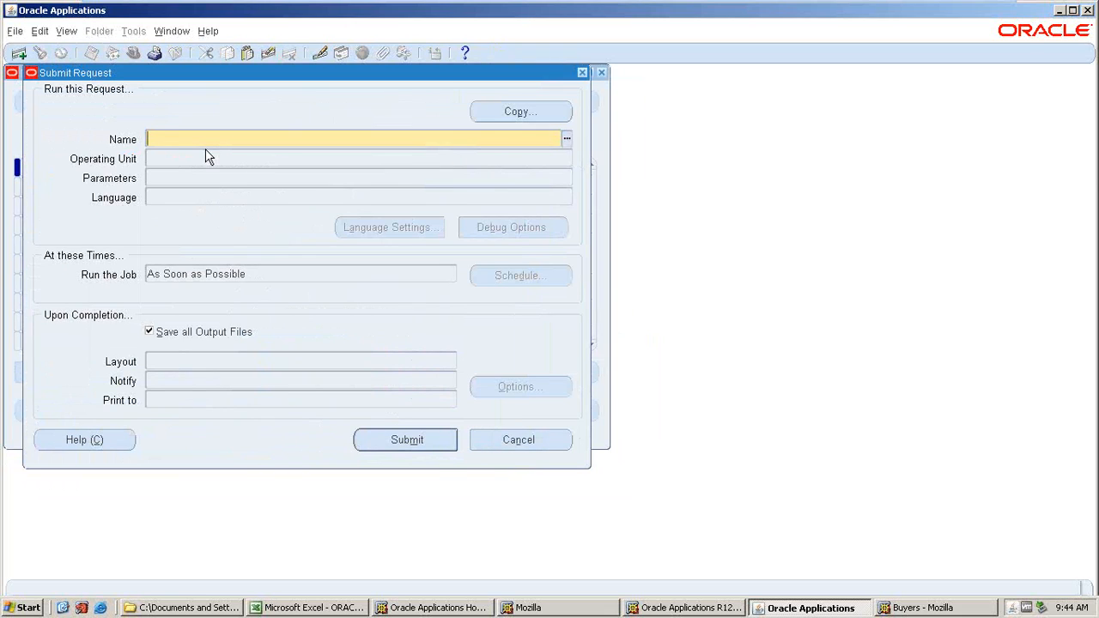
text(L%)
key(Tab)
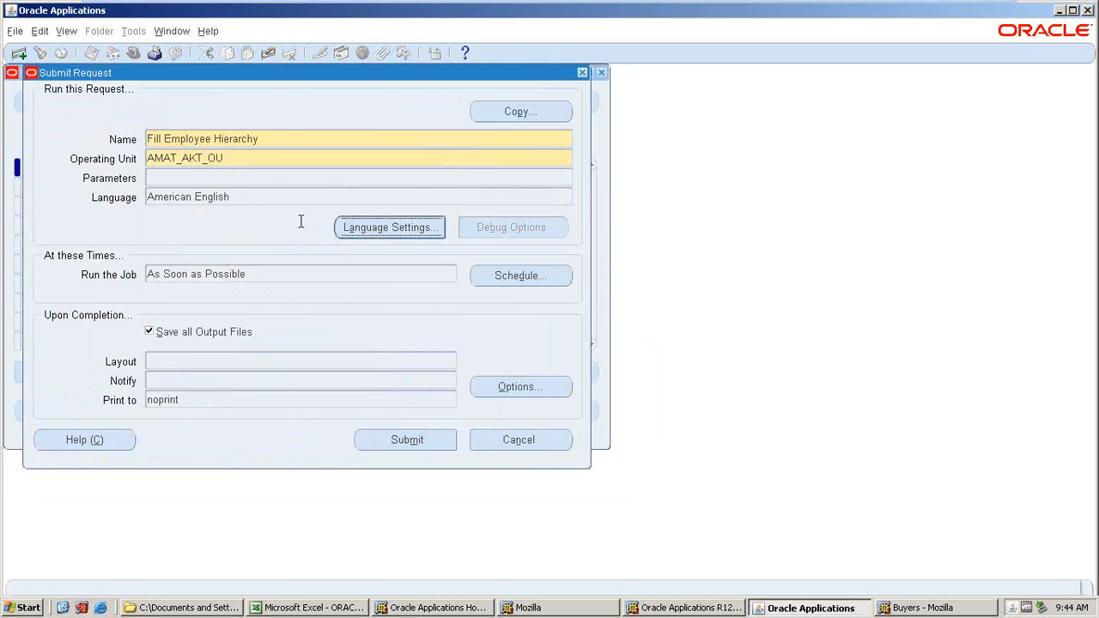
click(250, 158)
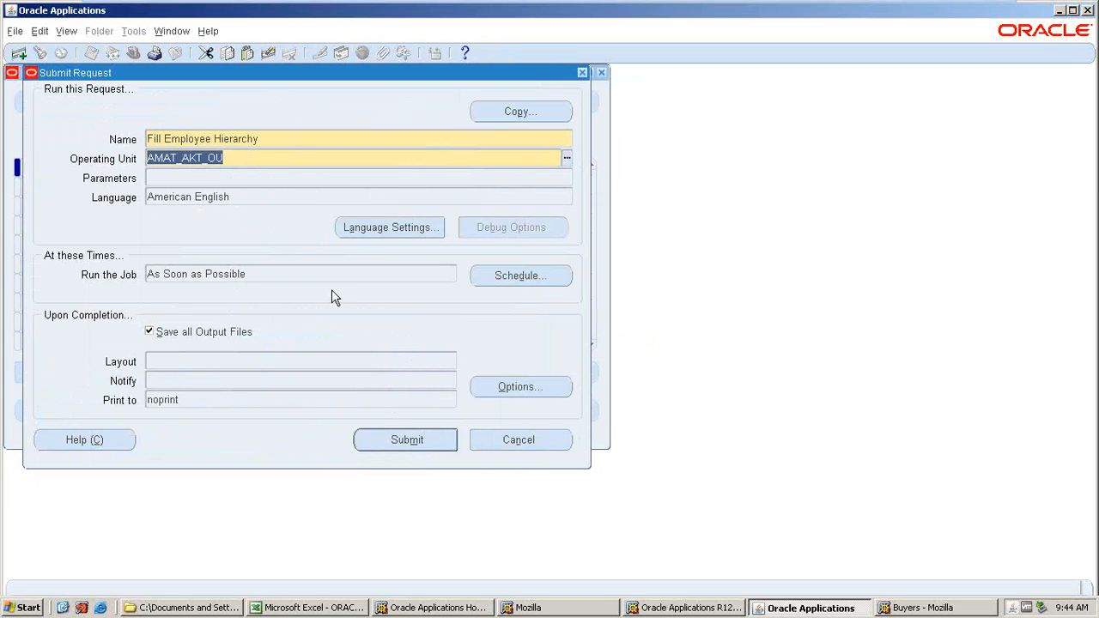
key(Tab)
key(Tab)
key(alt+m)
key(alt+n)
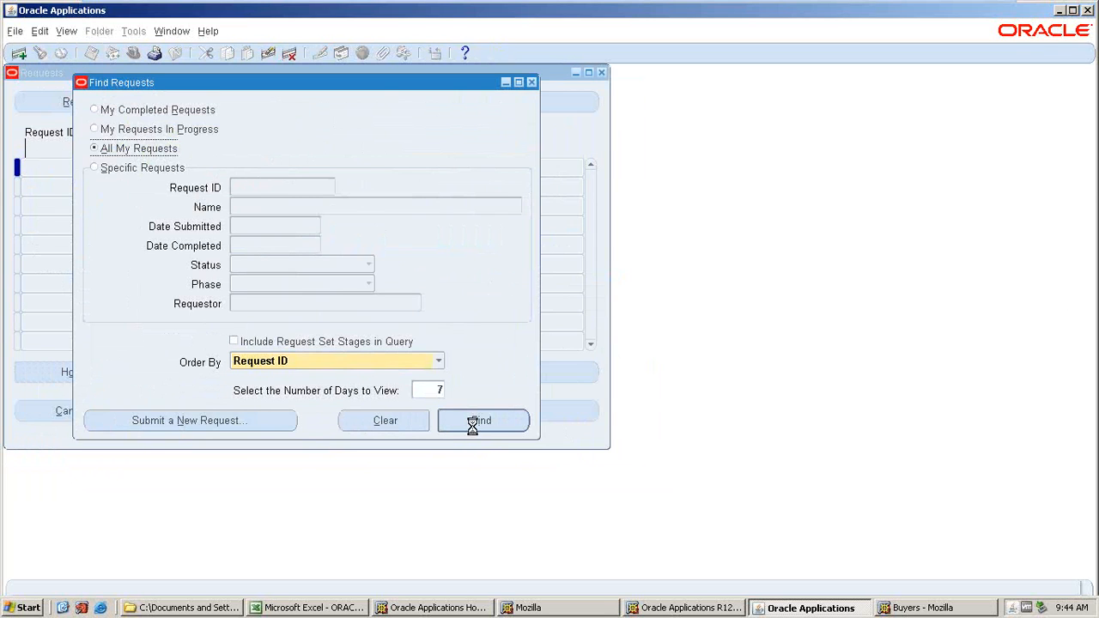
Refresh the requests list until the Fill Employee Hierarchy request finishes.
click(95, 105)
click(97, 106)
click(97, 105)
click(96, 109)
click(96, 109)
click(96, 109)
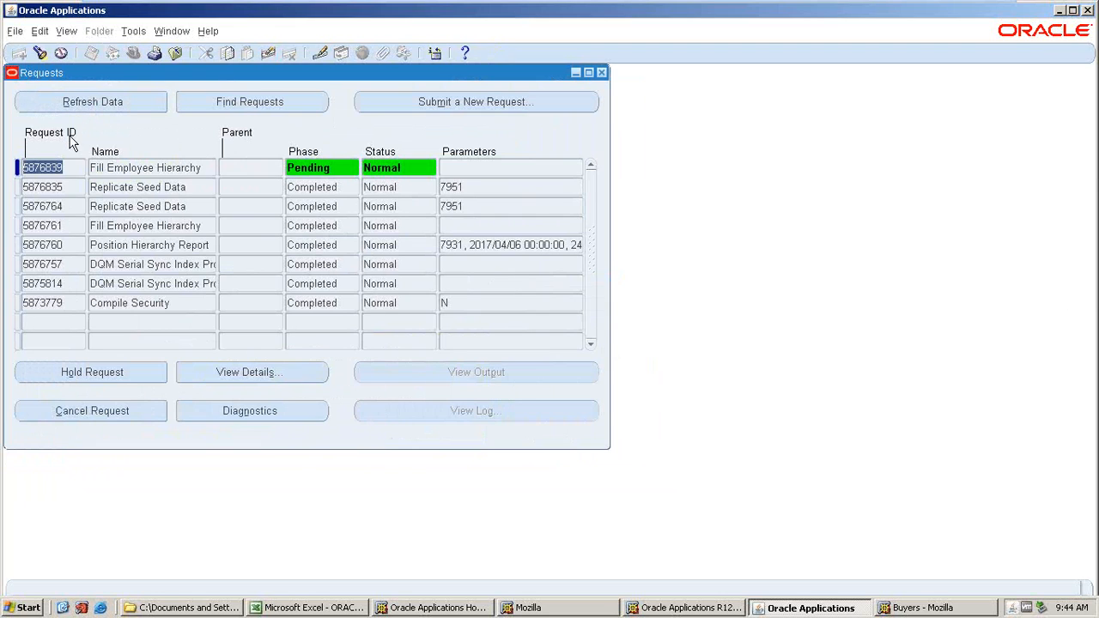
click(98, 103)
click(99, 103)
click(98, 102)
click(97, 102)
click(69, 602)
click(68, 602)
key(alt+r)
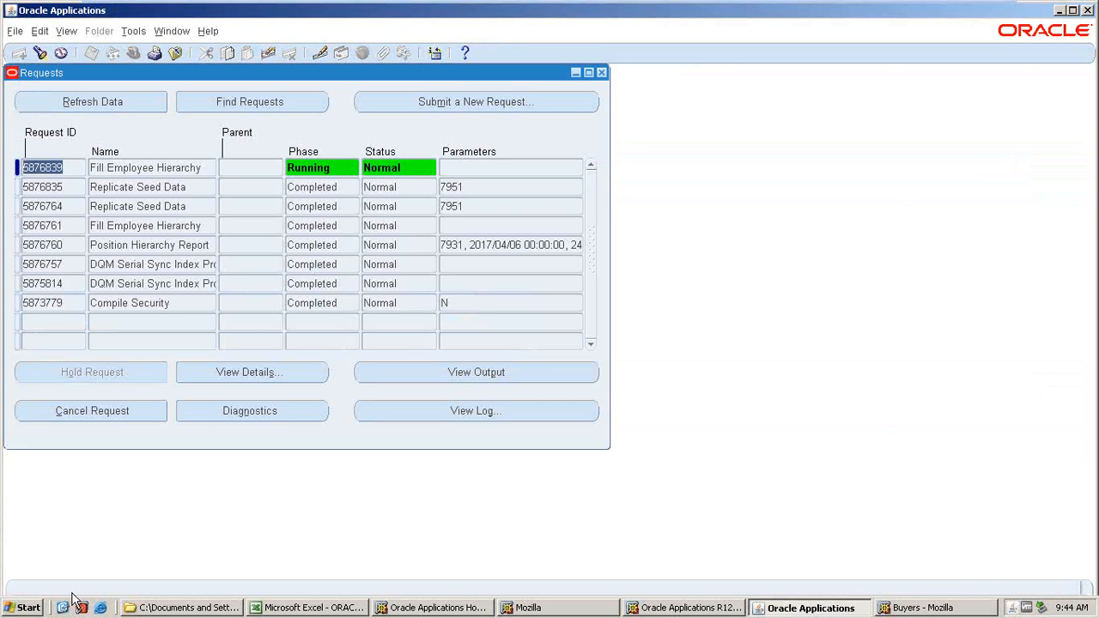
click(63, 99)
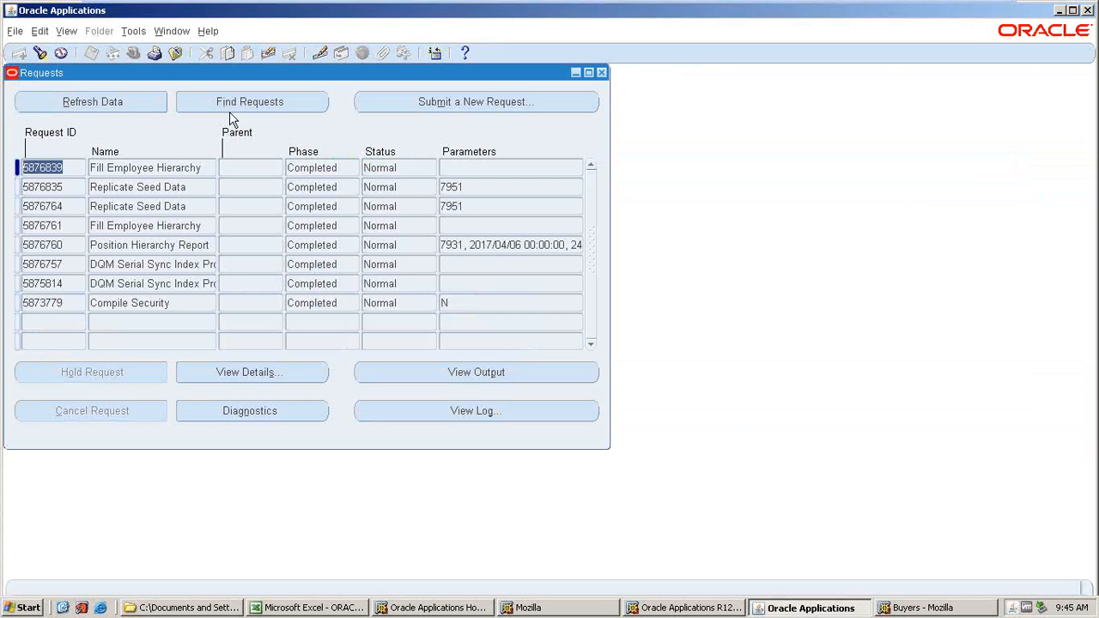
Close the requests list and open the Approval Assignments setup form under Approvals.
click(601, 72)
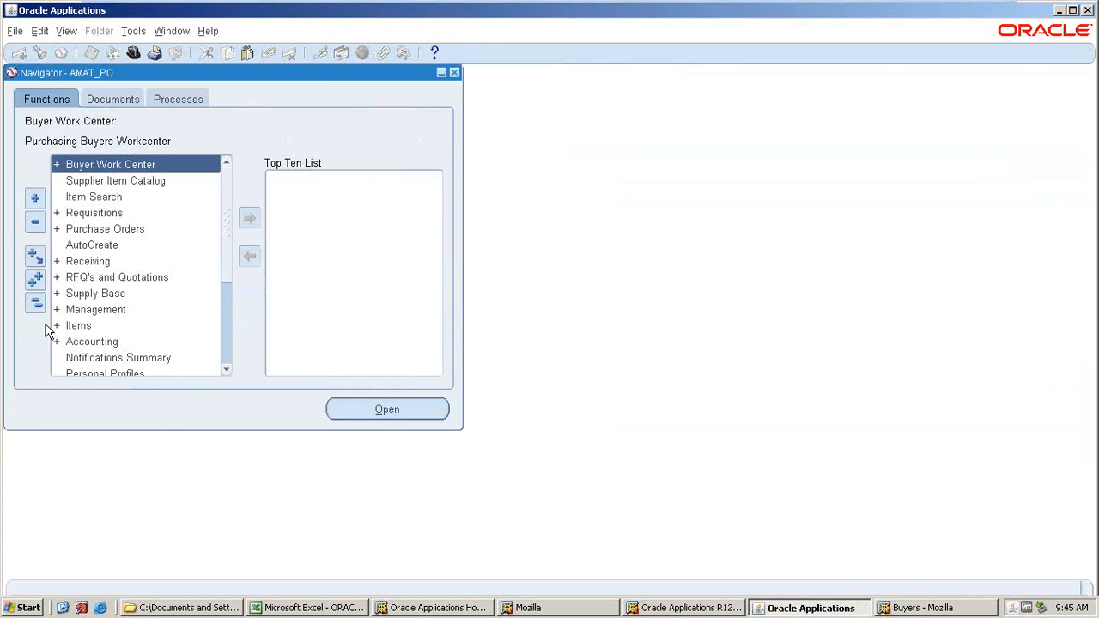
scroll(79, 268, down, 3)
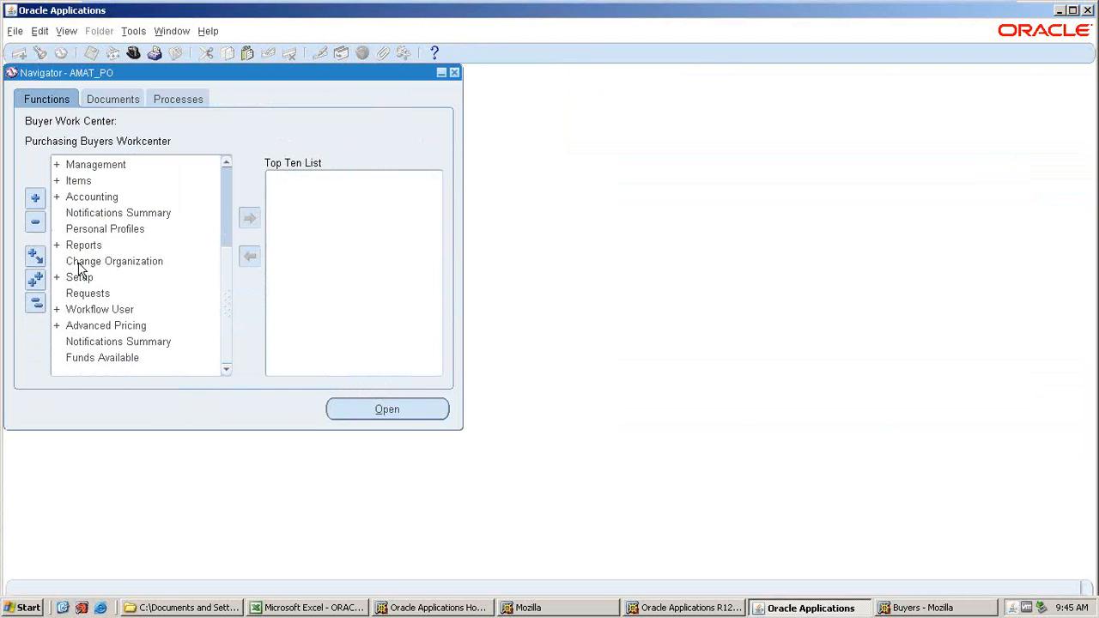
double_click(69, 278)
scroll(107, 331, down, 2)
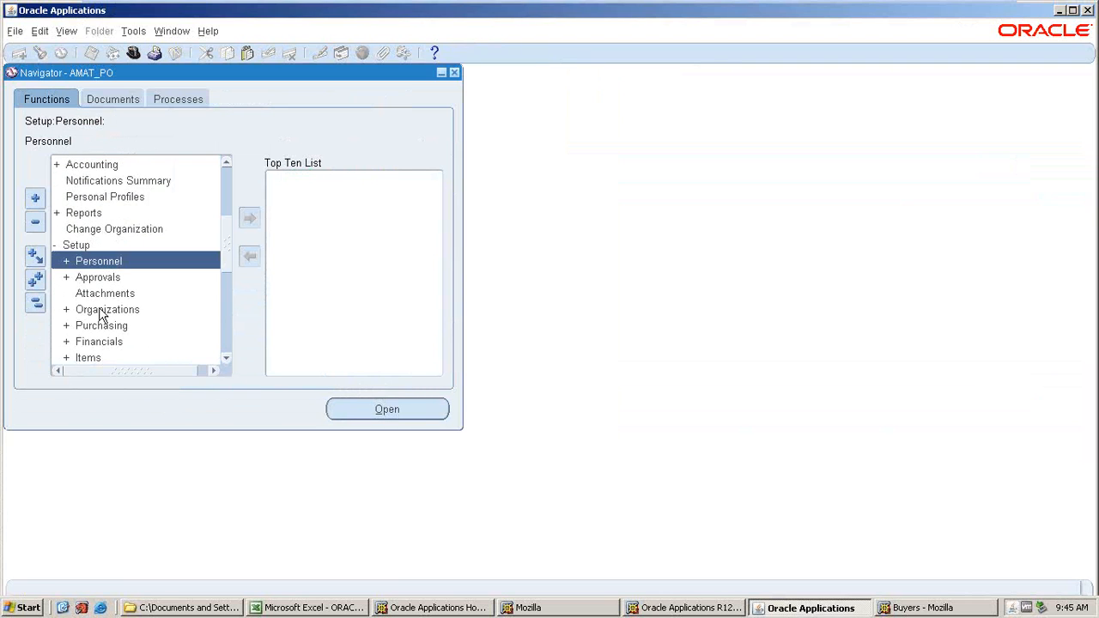
double_click(103, 310)
scroll(107, 313, down, 1)
scroll(145, 356, down, 1)
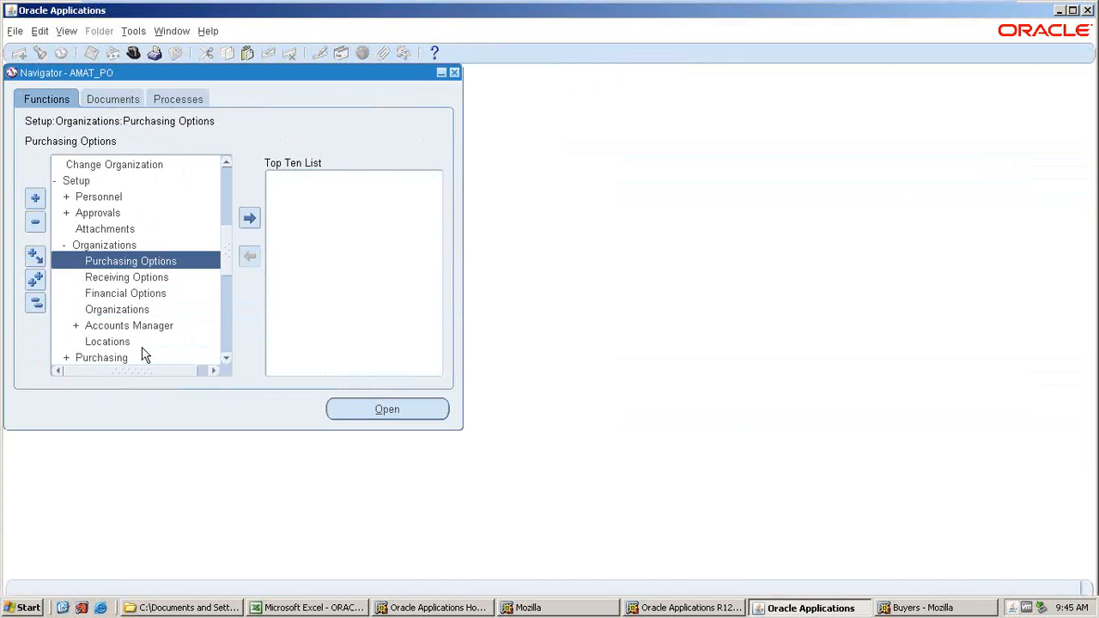
click(36, 302)
scroll(88, 334, down, 2)
double_click(86, 324)
scroll(94, 309, down, 2)
click(97, 281)
double_click(96, 282)
scroll(126, 356, down, 1)
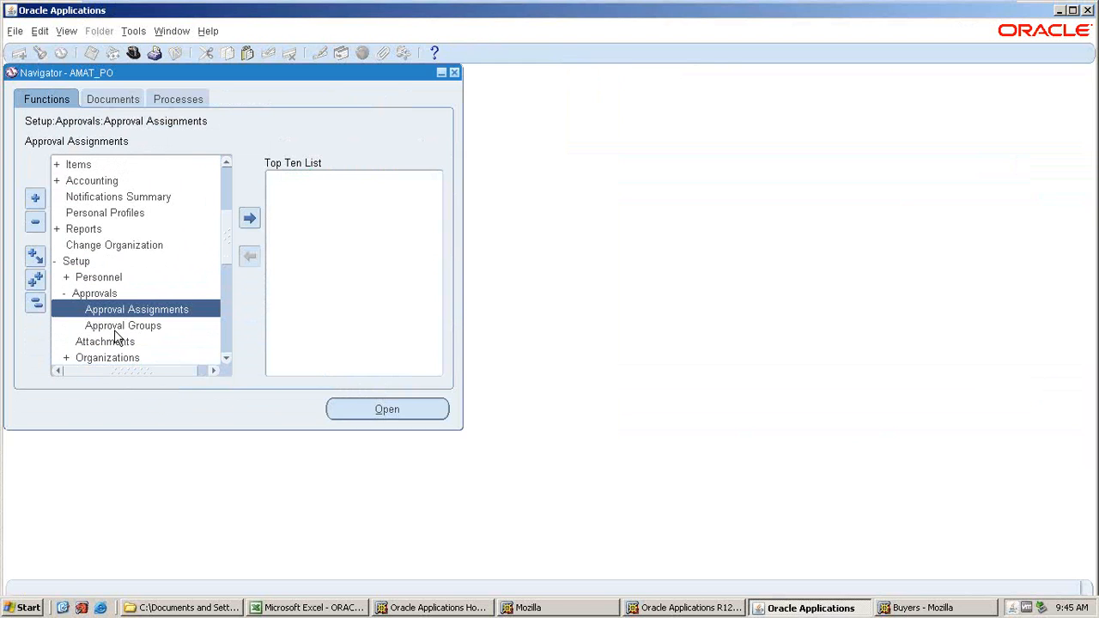
double_click(115, 313)
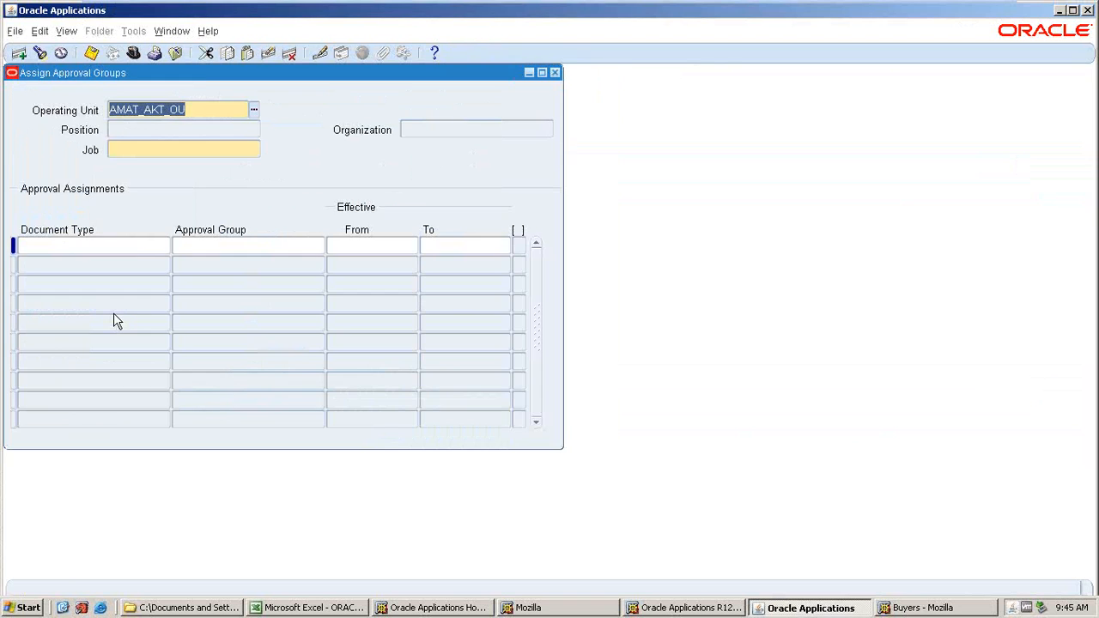
Query approval assignments for job 001.AMAT_CONSULTING in AMAT_AKT_OU, then close the form.
click(194, 147)
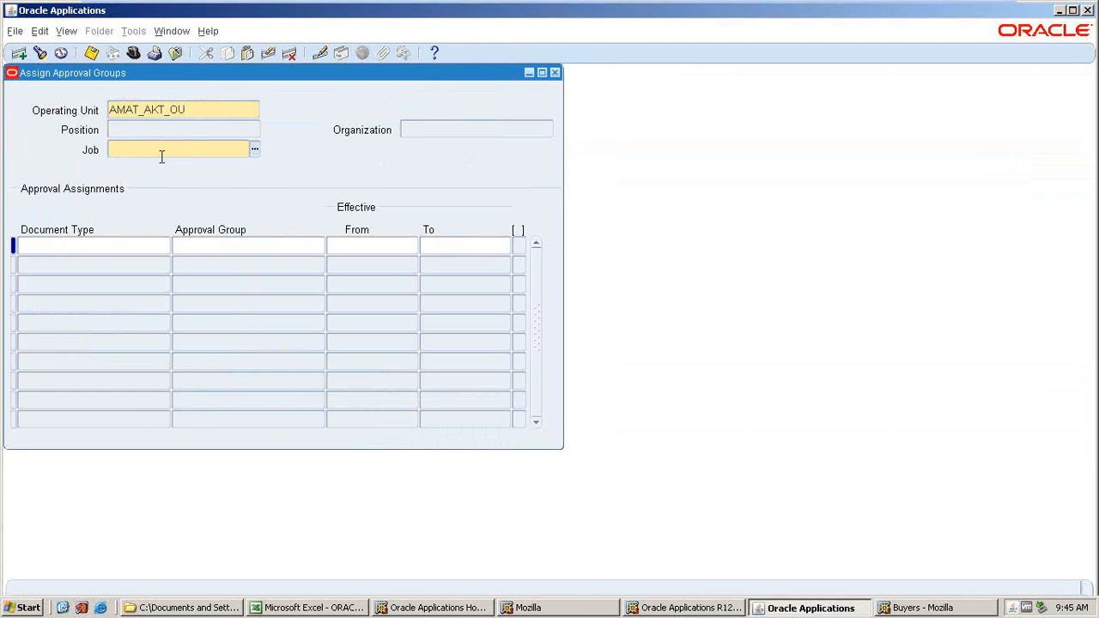
double_click(161, 156)
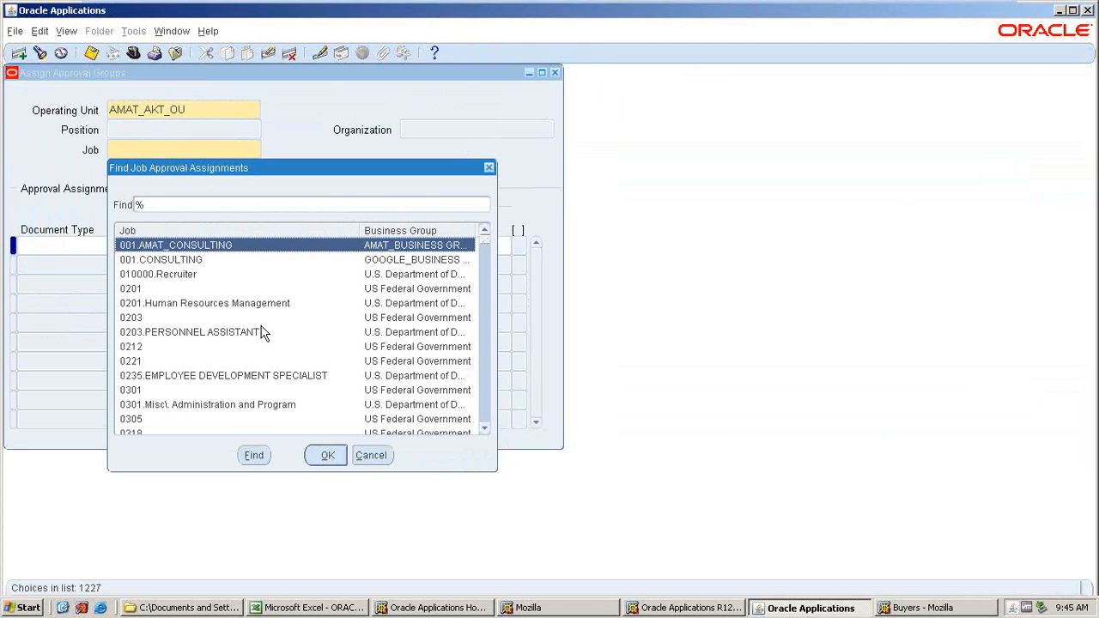
click(324, 455)
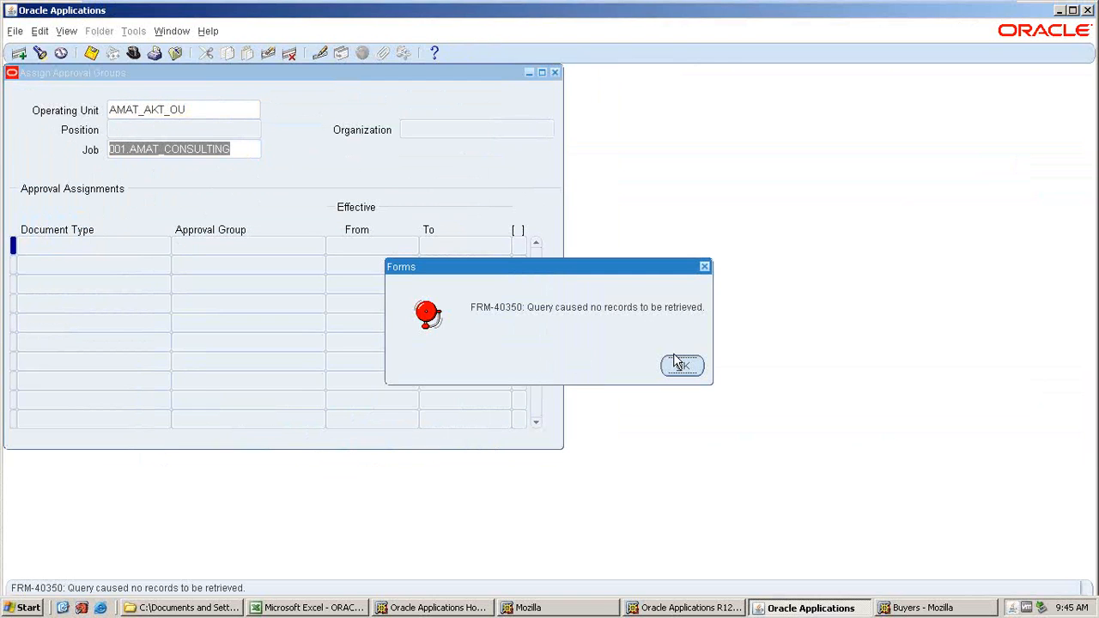
click(675, 369)
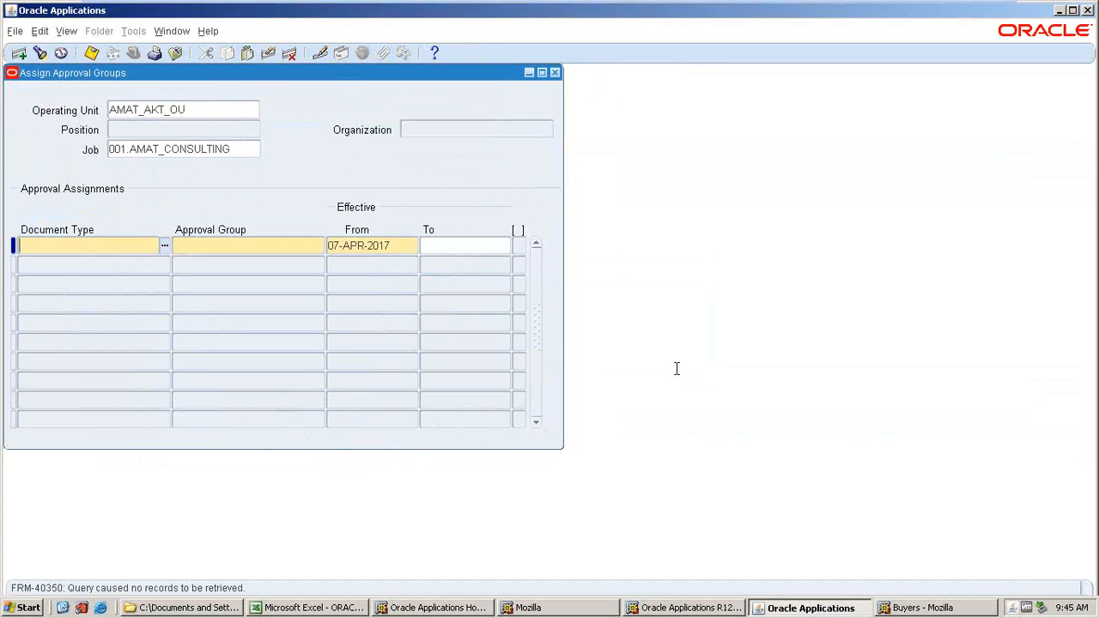
click(199, 114)
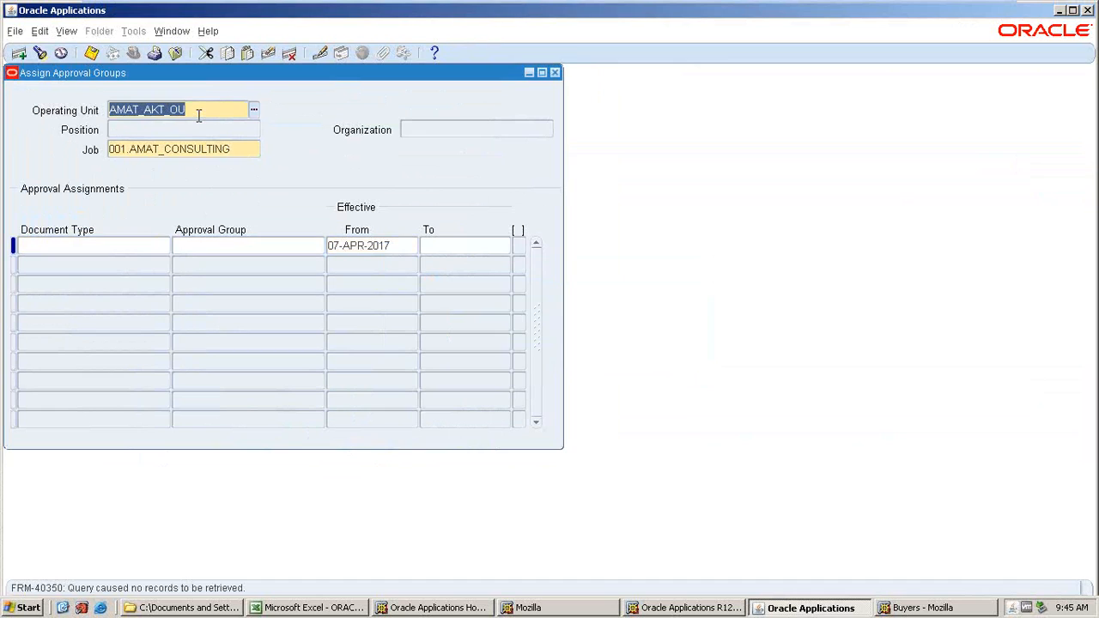
click(244, 149)
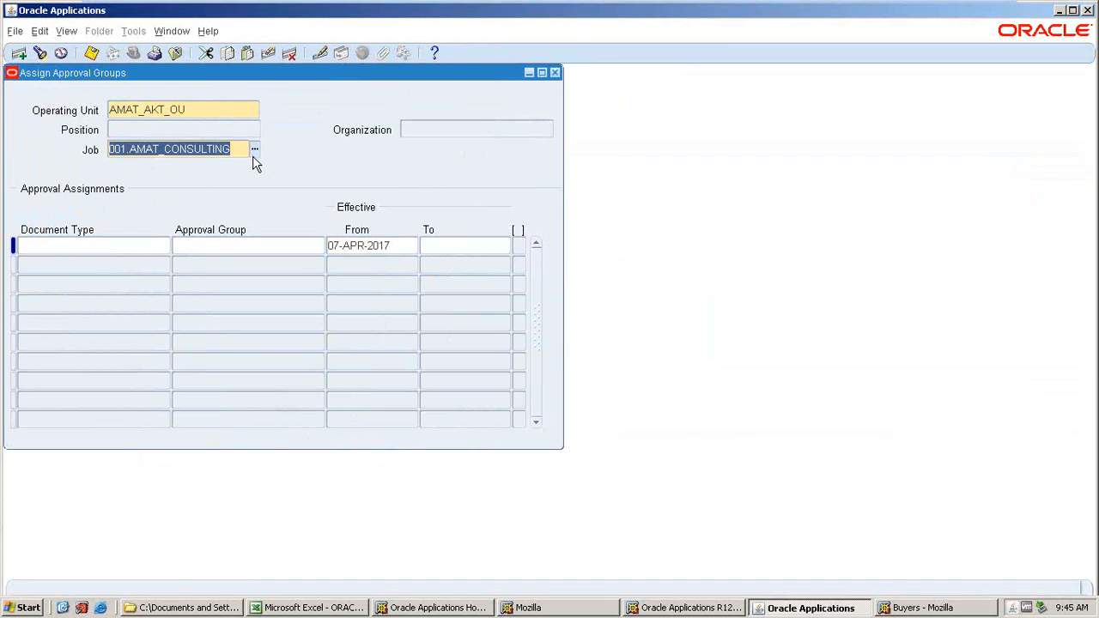
click(555, 73)
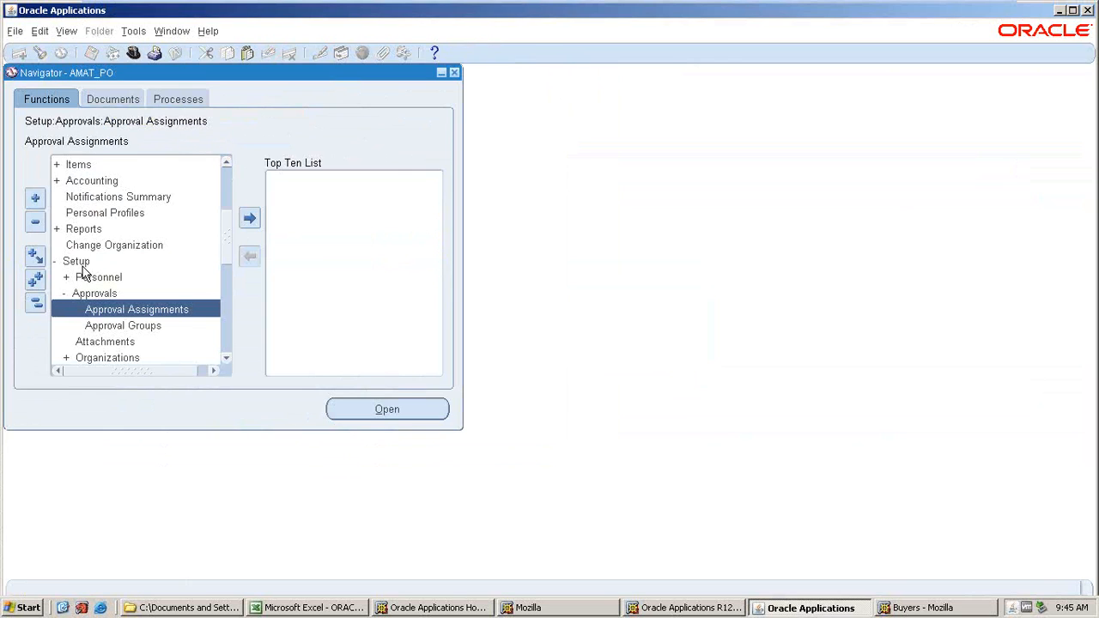
Review the setup checklist in the Excel notes workbook.
scroll(182, 328, down, 1)
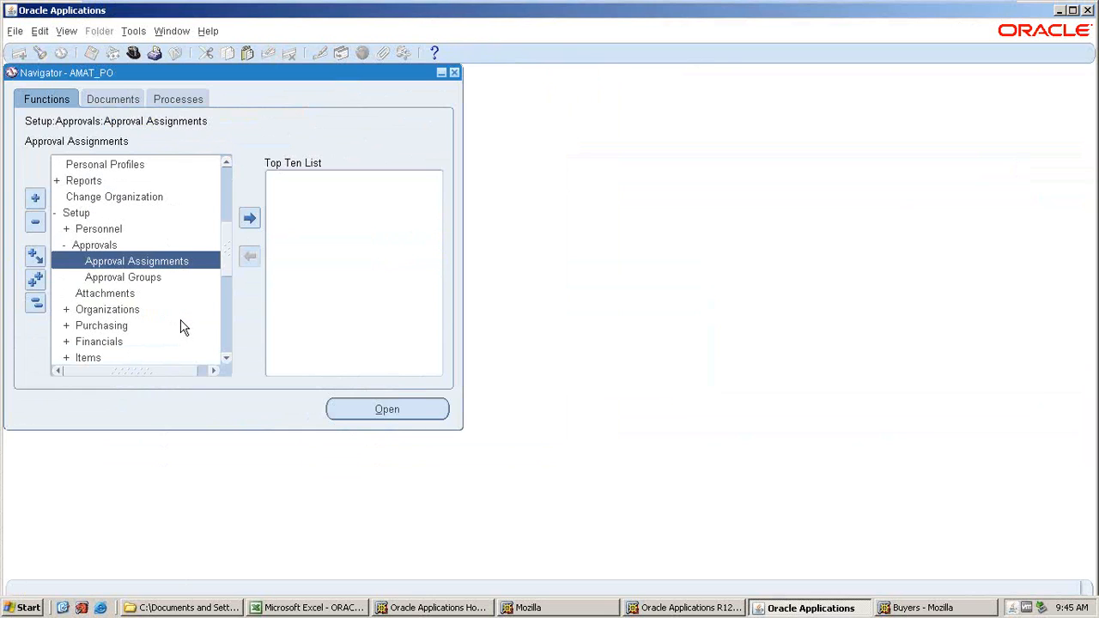
scroll(182, 328, up, 1)
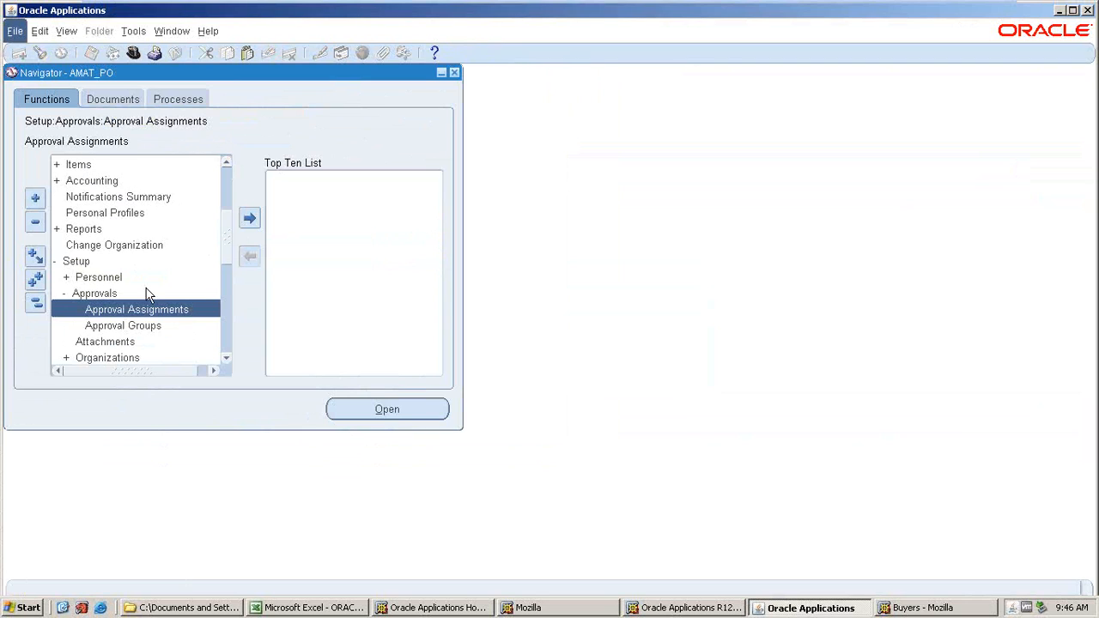
key(alt+Tab)
key(alt+Tab)
key(alt+Tab)
key(alt+Tab)
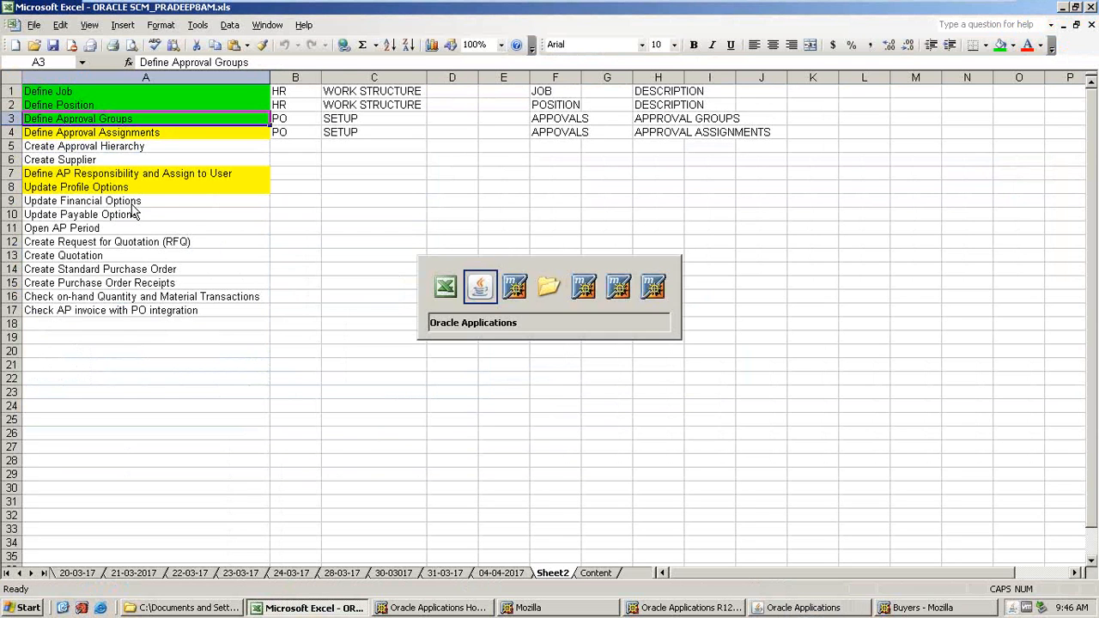
click(131, 54)
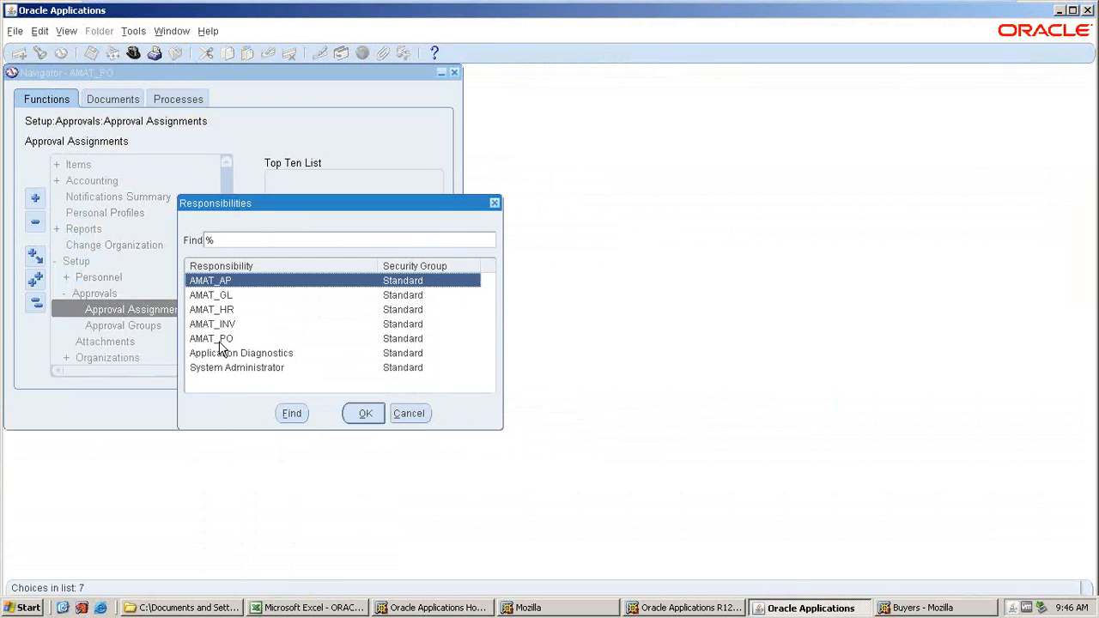
Open the requests list and review the Fill Employee Hierarchy request's output and log.
click(367, 414)
click(66, 31)
click(89, 234)
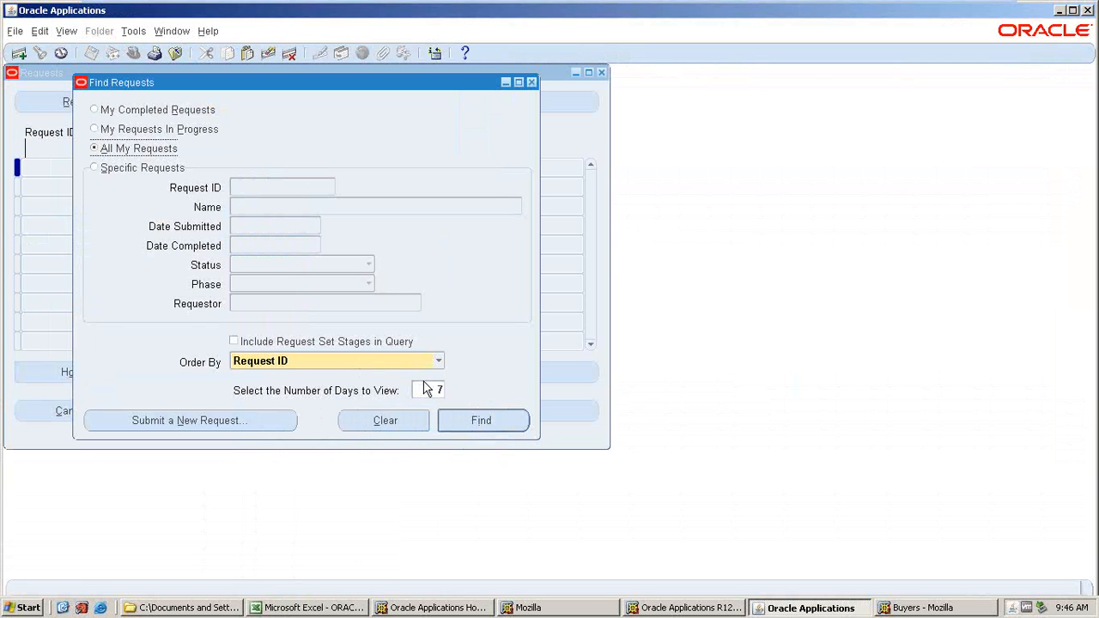
click(481, 420)
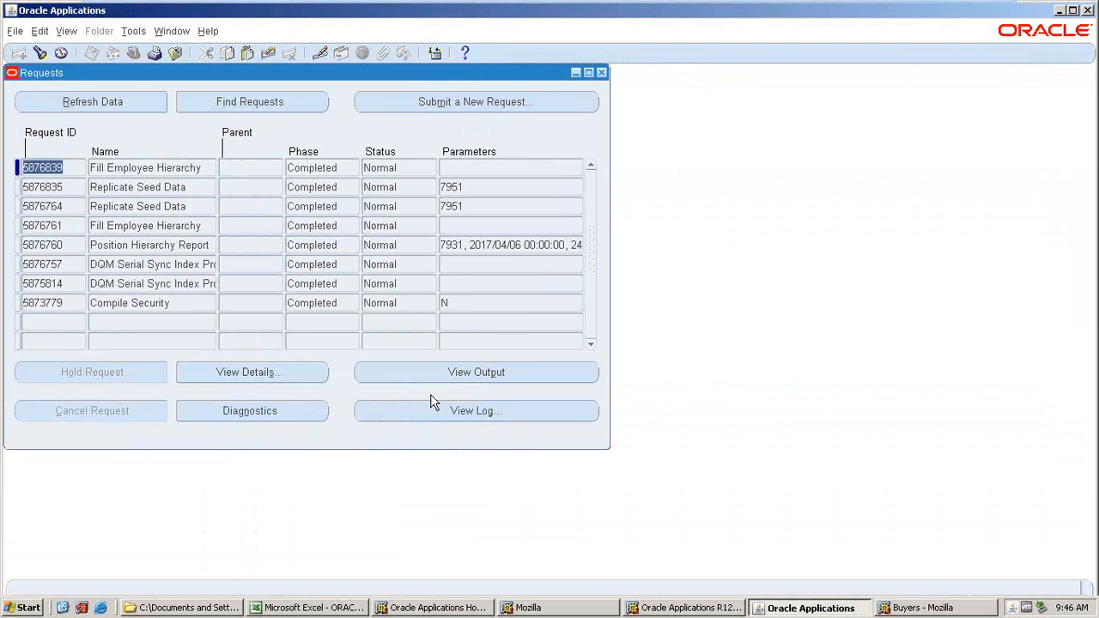
click(454, 370)
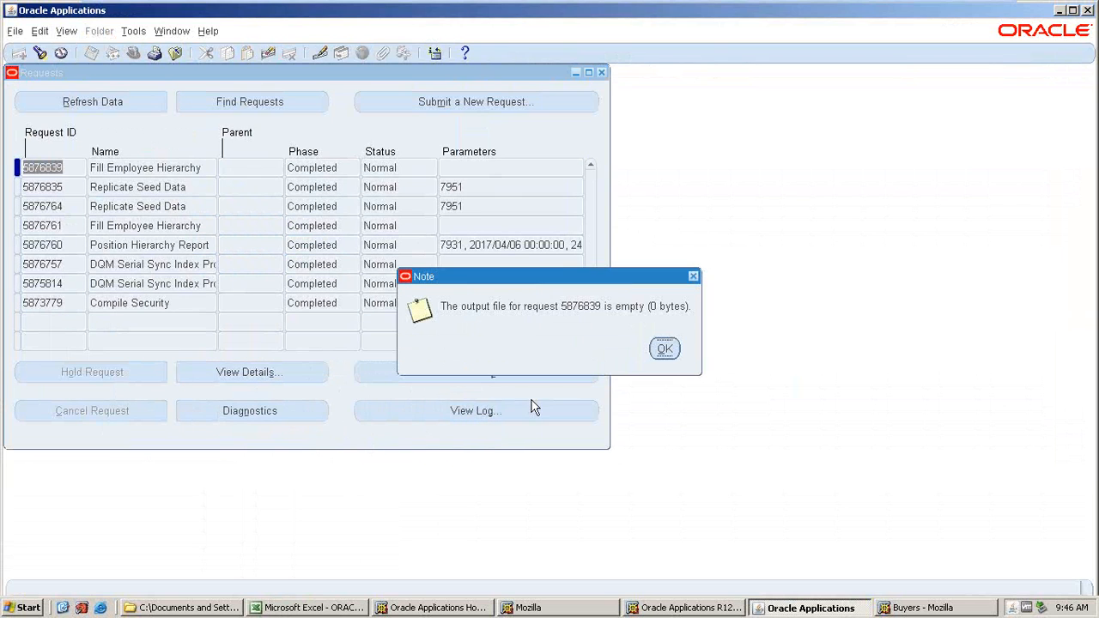
click(664, 348)
click(493, 404)
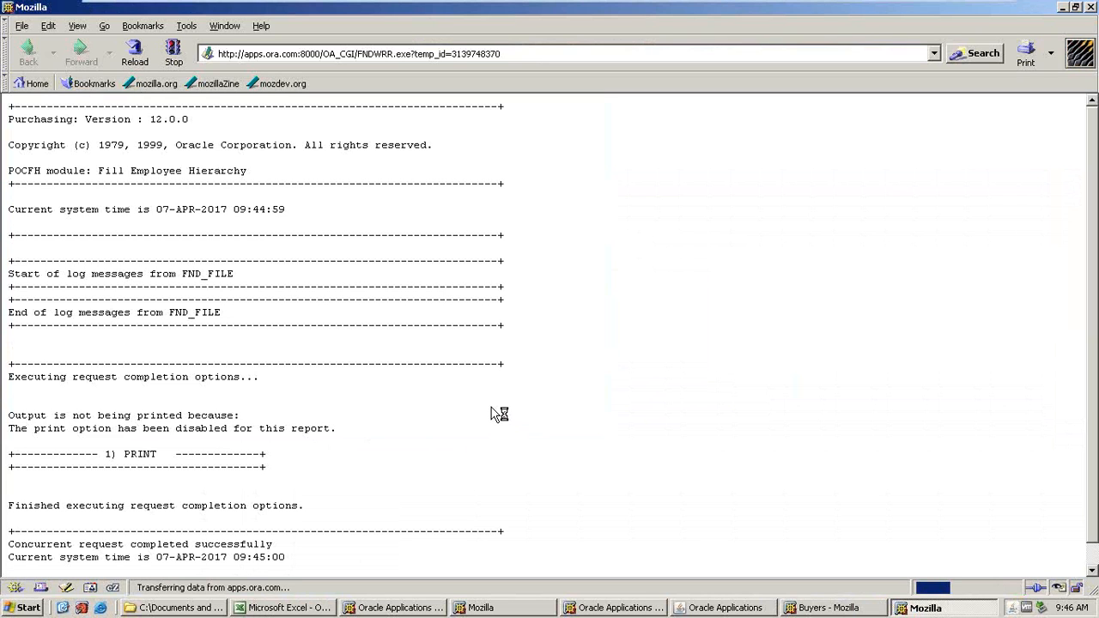
scroll(489, 414, down, 2)
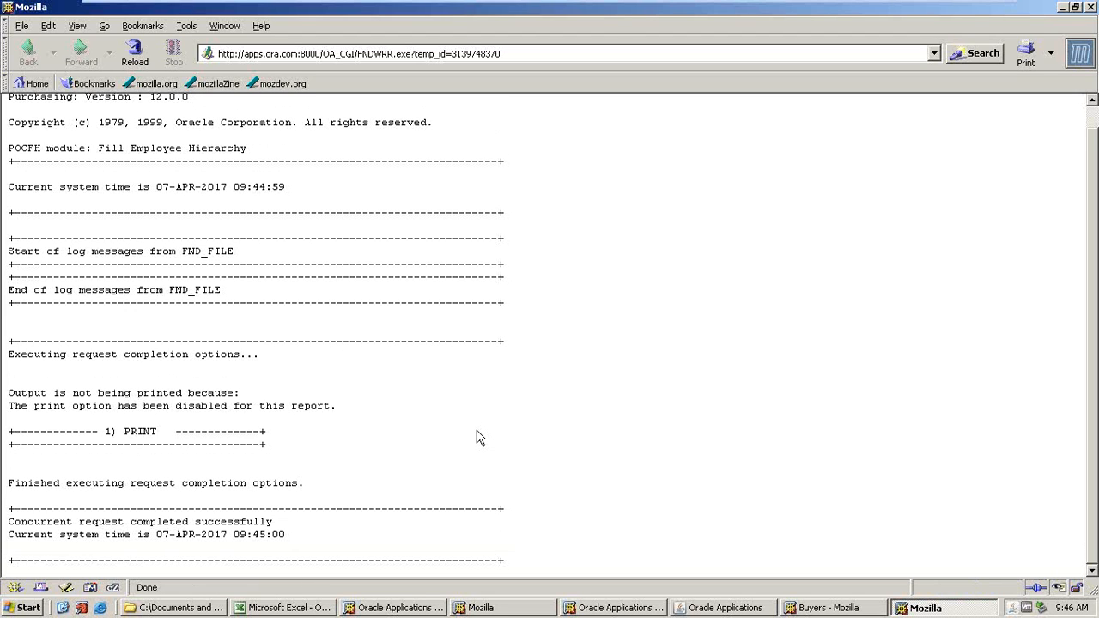
scroll(479, 438, up, 1)
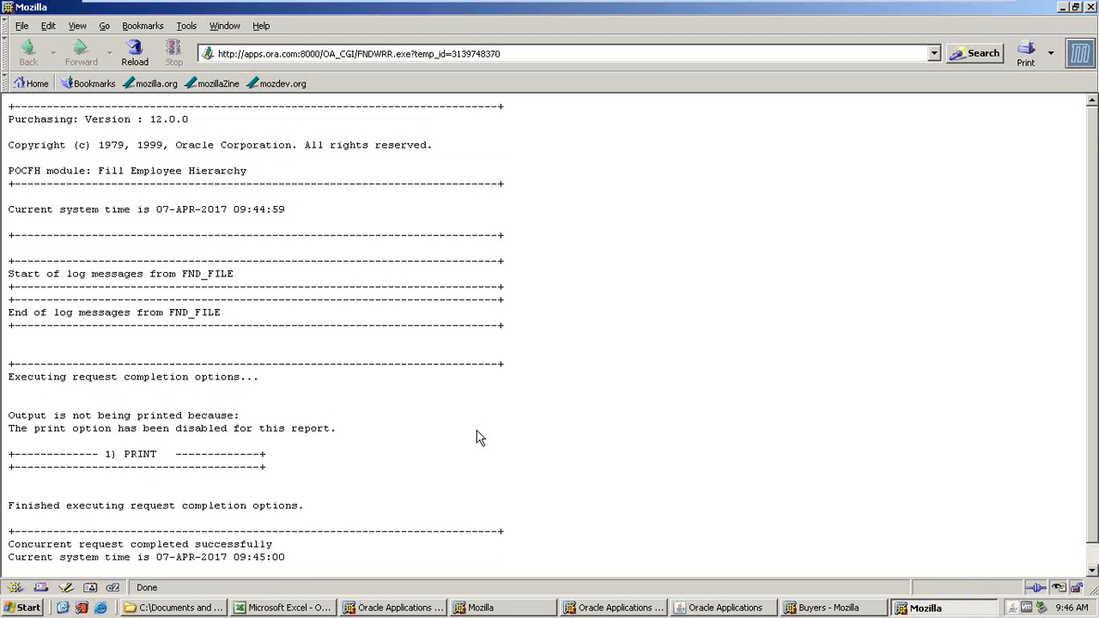
click(1089, 8)
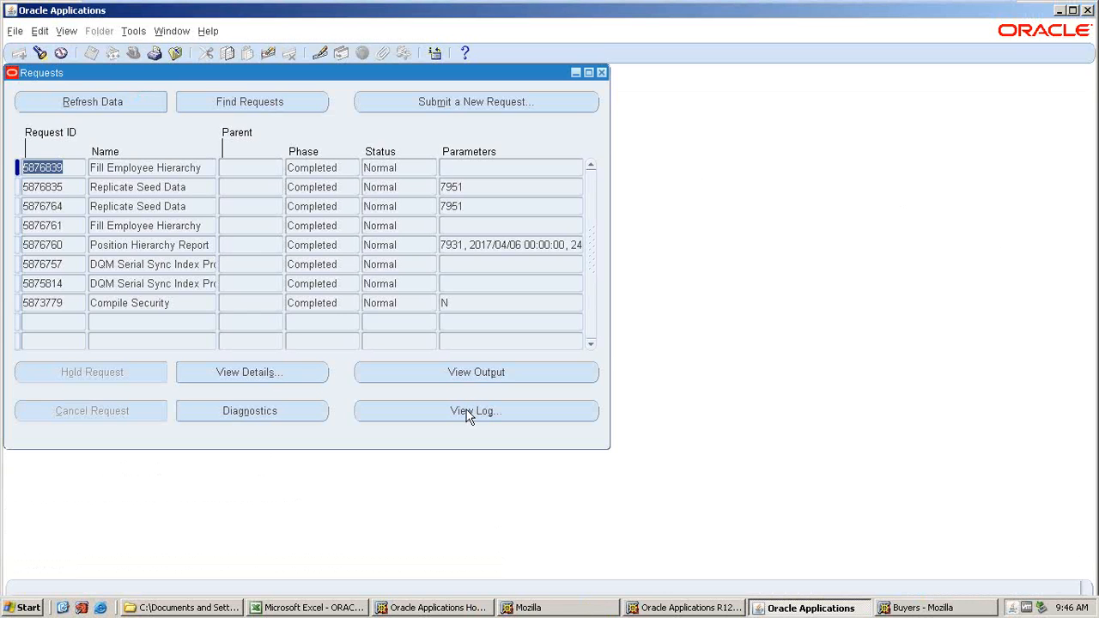
click(922, 608)
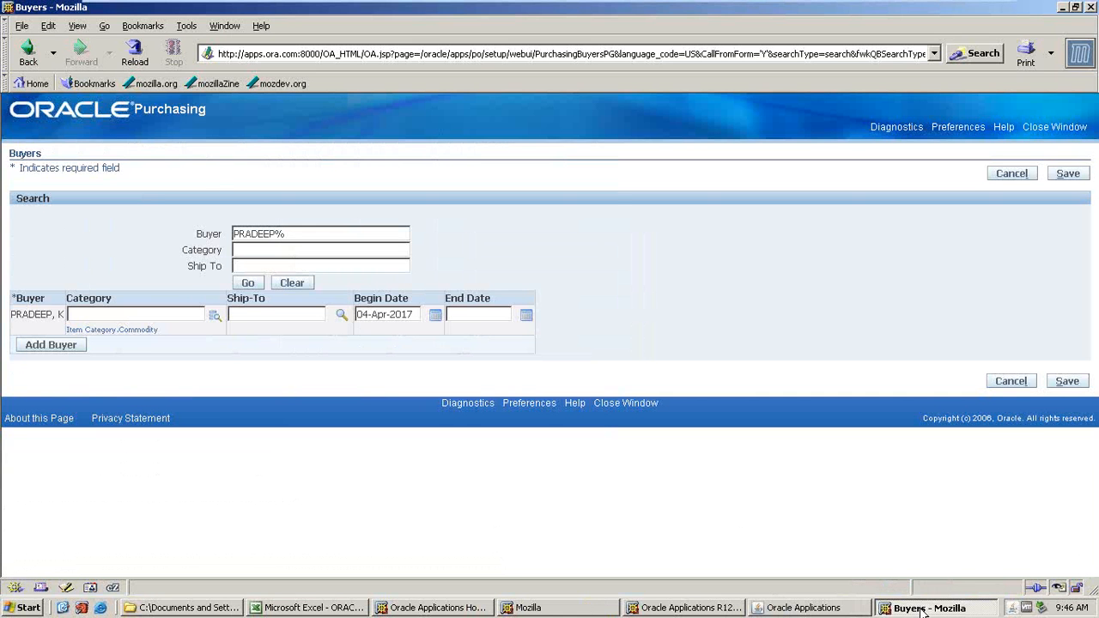
click(797, 608)
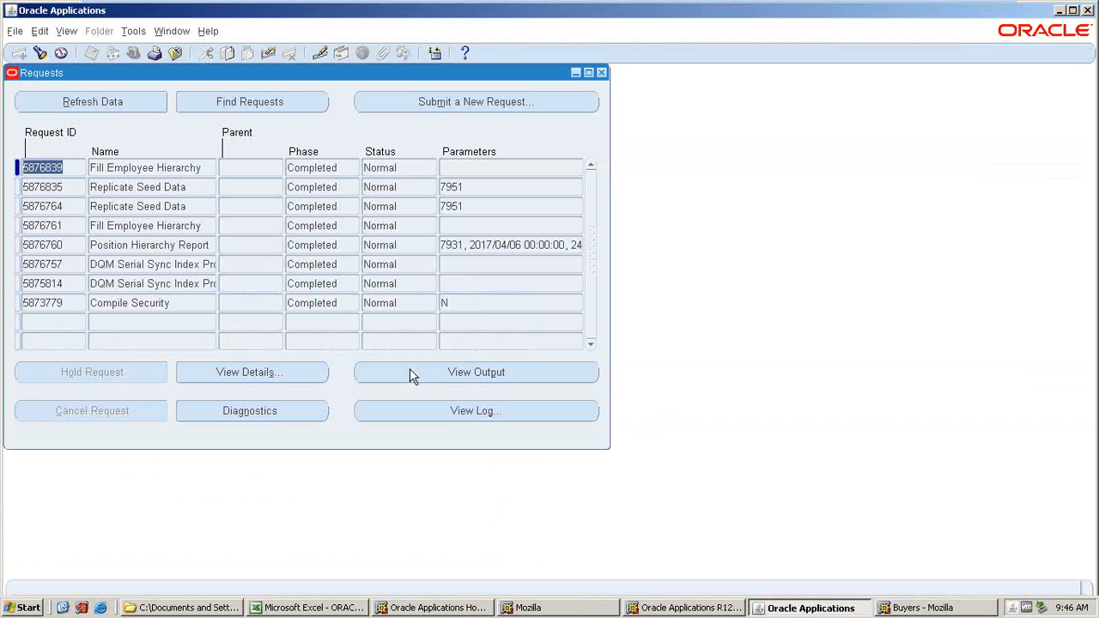
Close the Buyers browser window and the Requests window, returning to the Navigator.
click(923, 608)
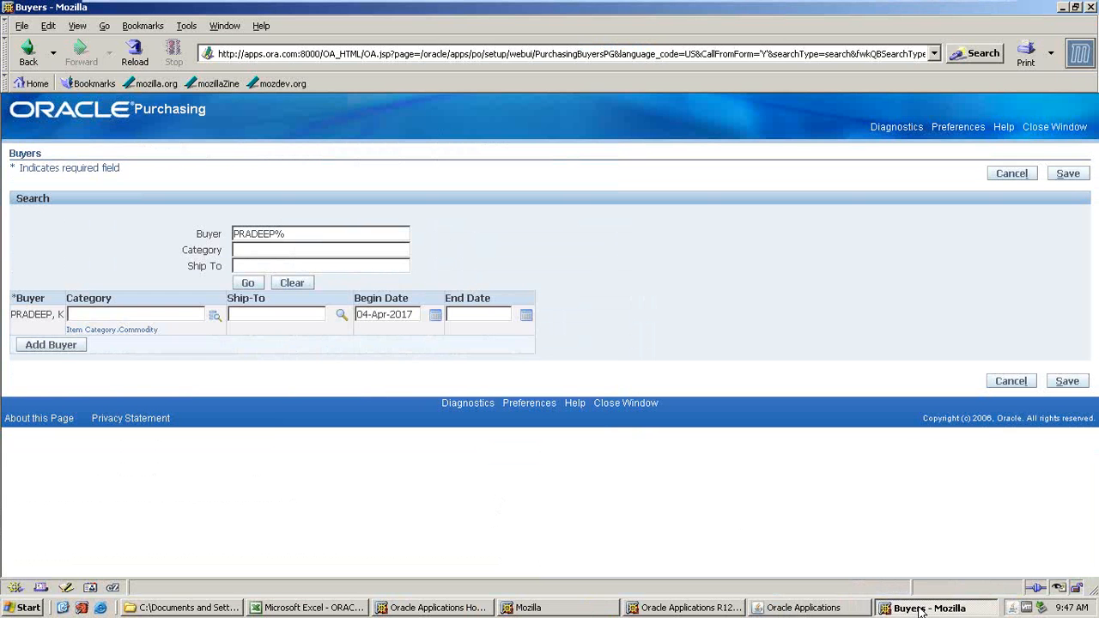
click(1091, 8)
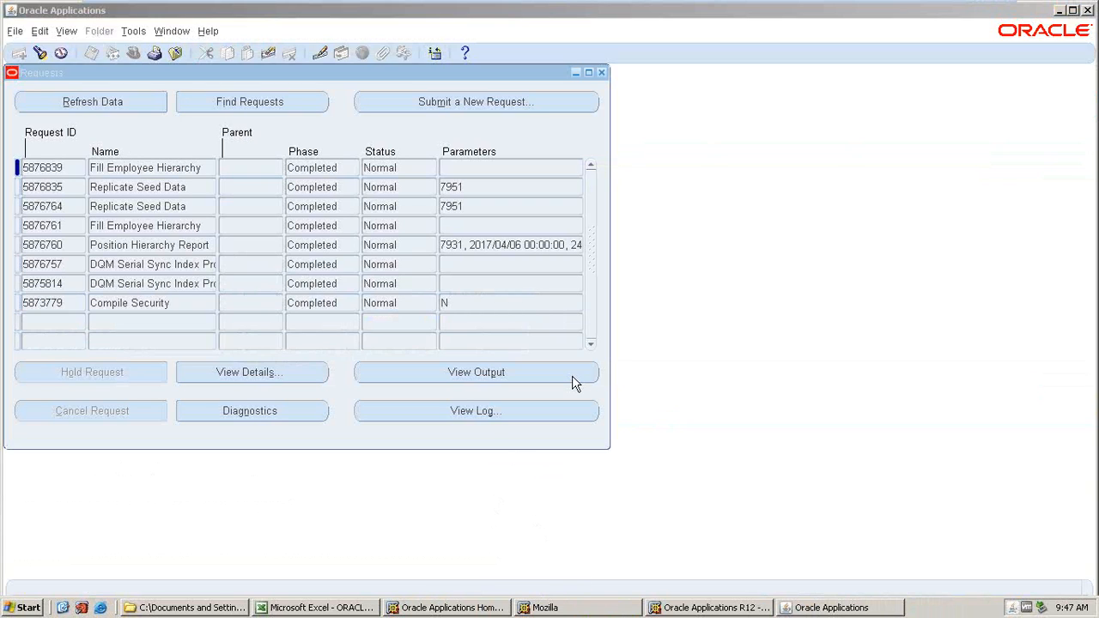
click(602, 73)
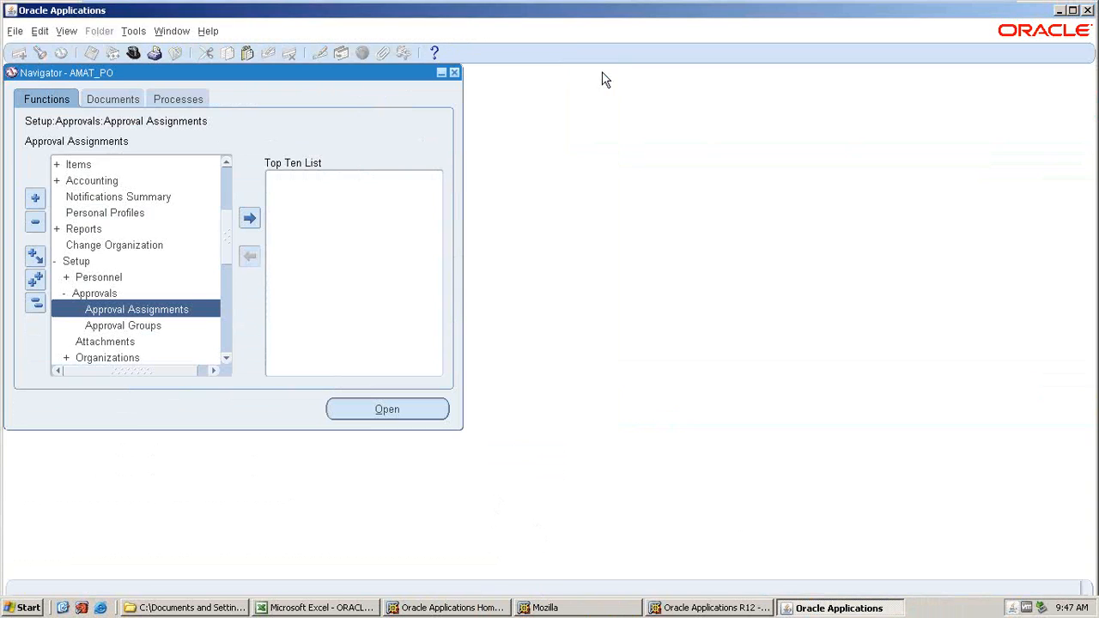
Review the setup checklist in the Excel notes, selecting the Define Approval Assignments row.
click(790, 610)
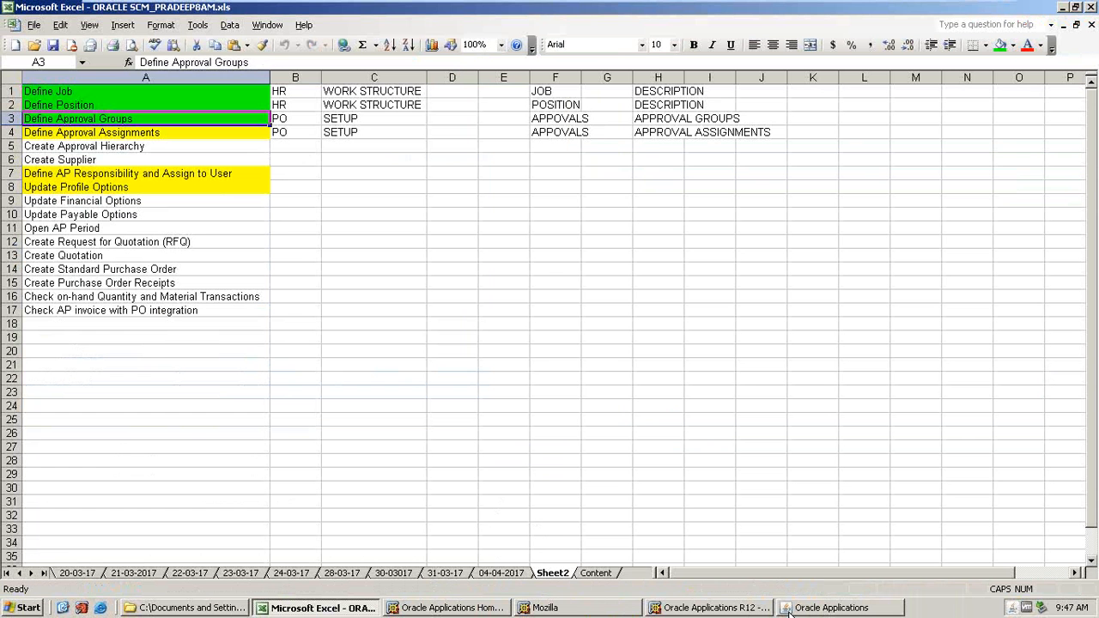
click(51, 132)
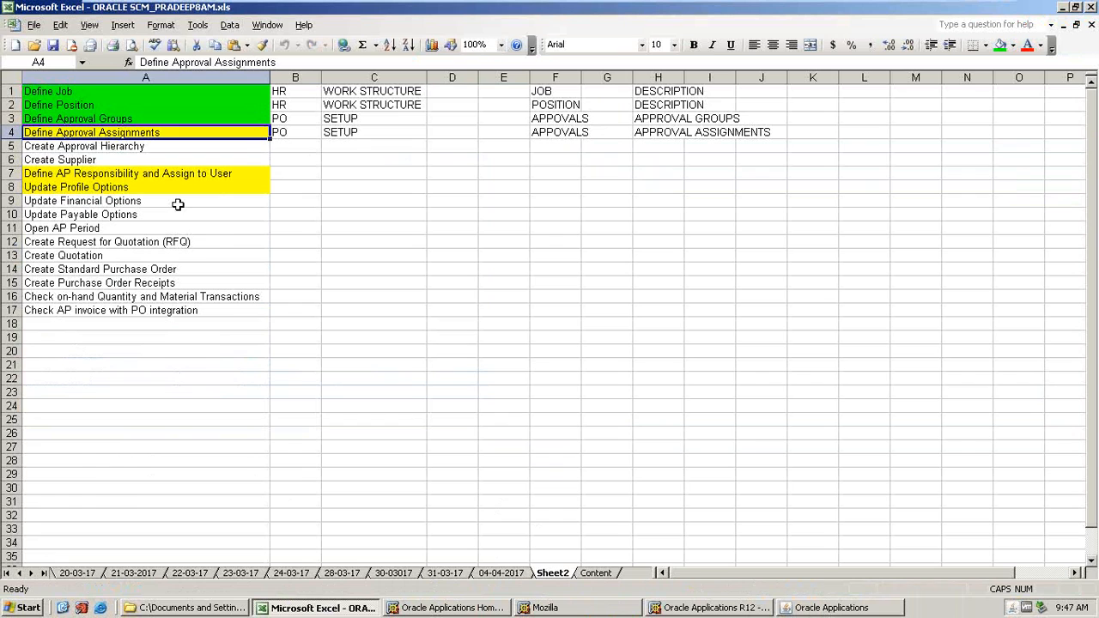
scroll(176, 206, down, 1)
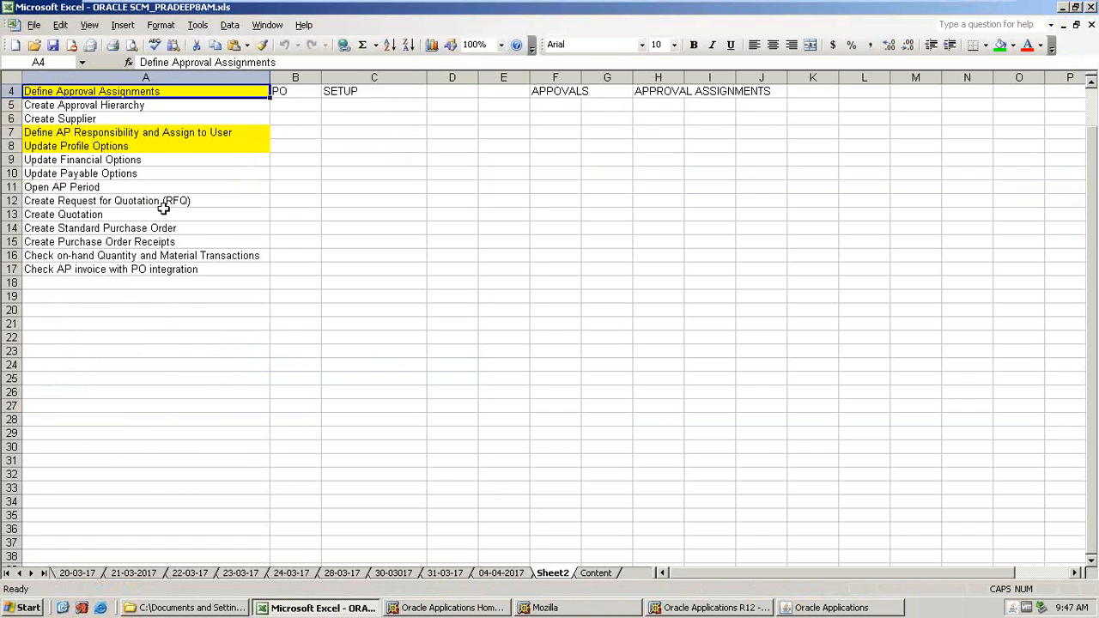
scroll(173, 208, up, 1)
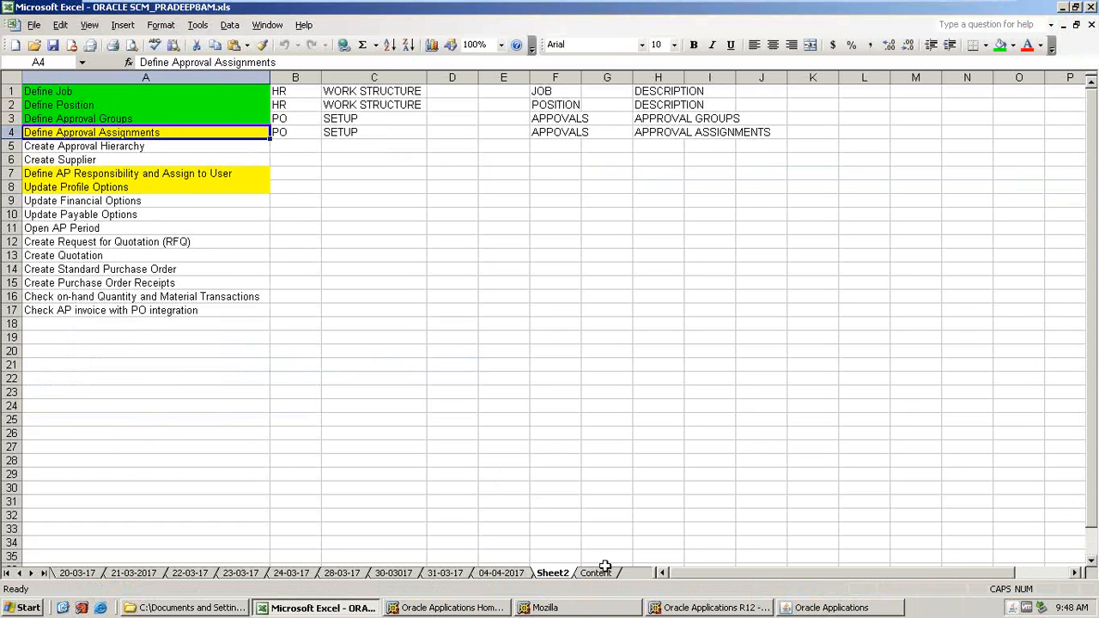
Switch back to the Oracle Applications Navigator, then minimise all windows to show the desktop.
click(713, 608)
click(801, 610)
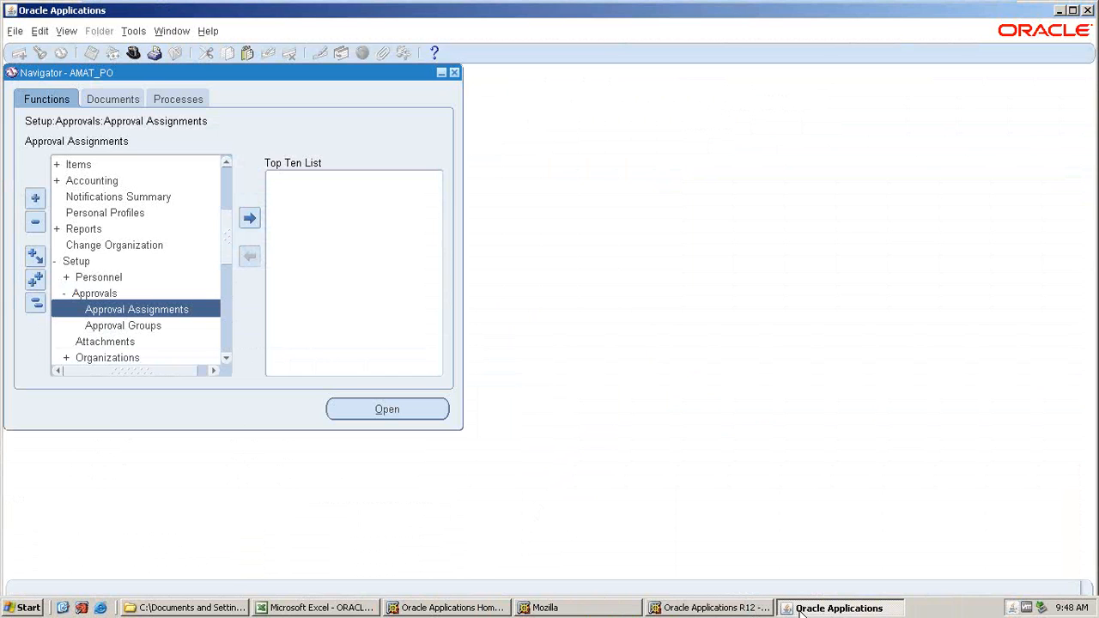
click(63, 607)
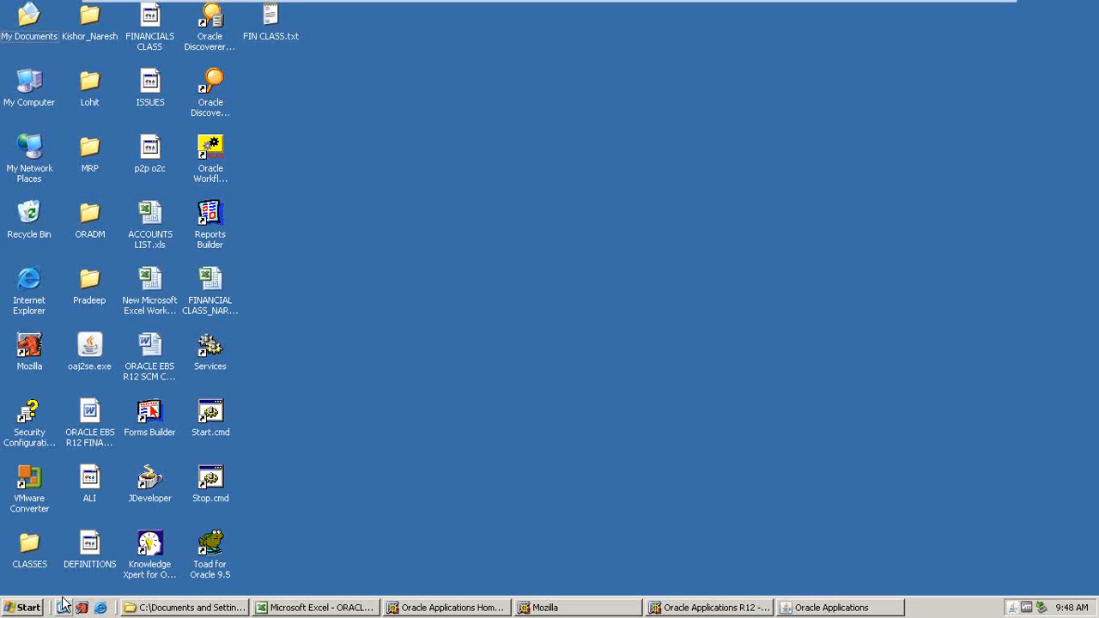